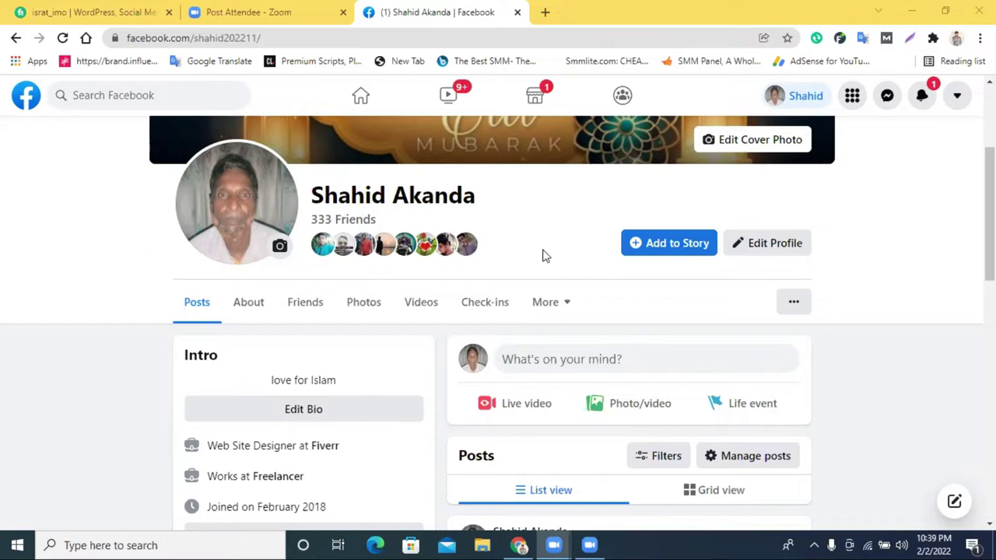
Step: Minimize the browser window showing the Facebook profile so the desktop is clear
left_click(902, 8)
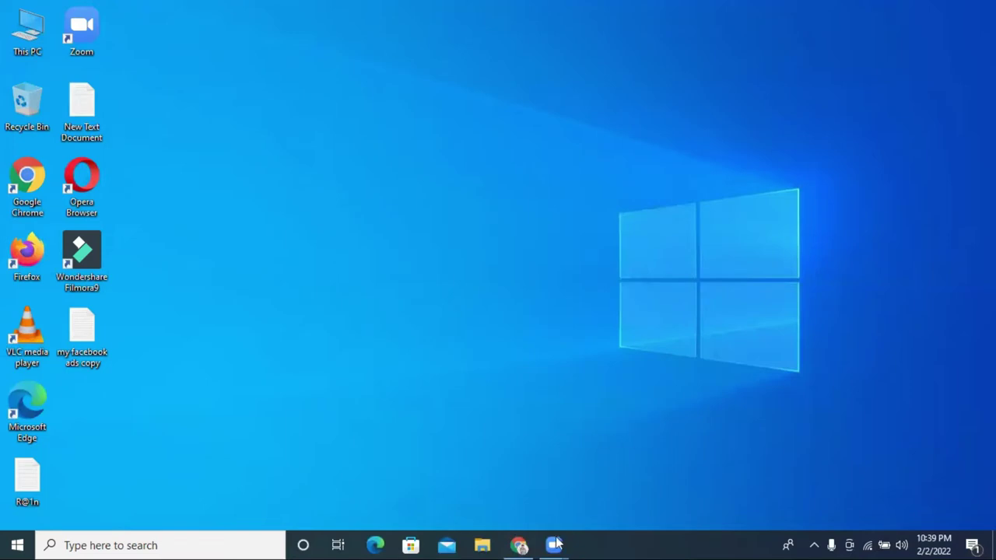
left_click(518, 544)
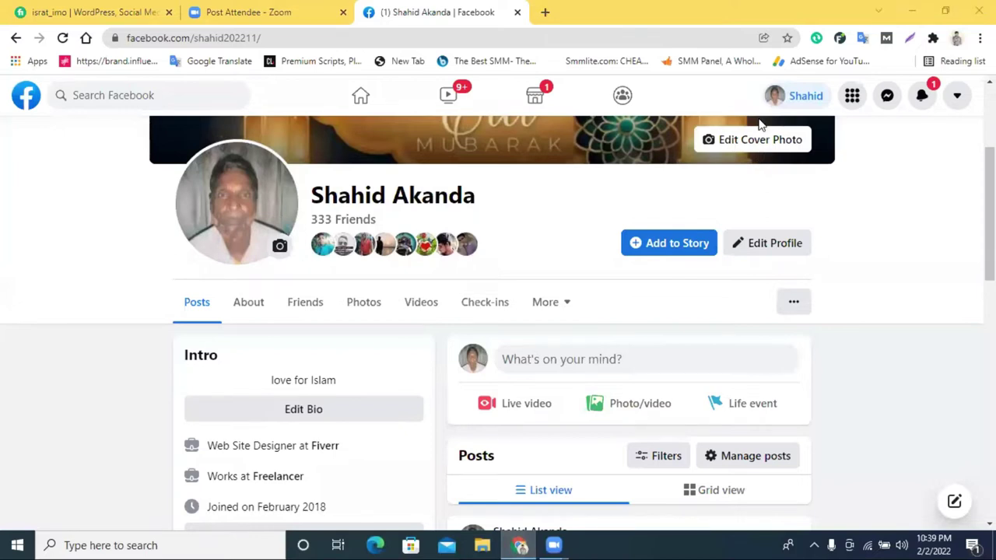
left_click(911, 11)
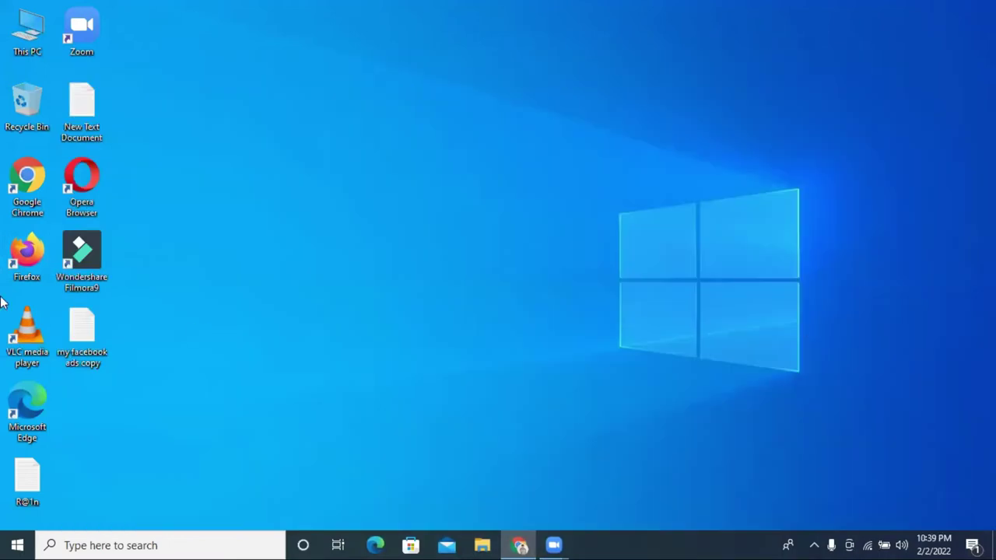
double_click(35, 190)
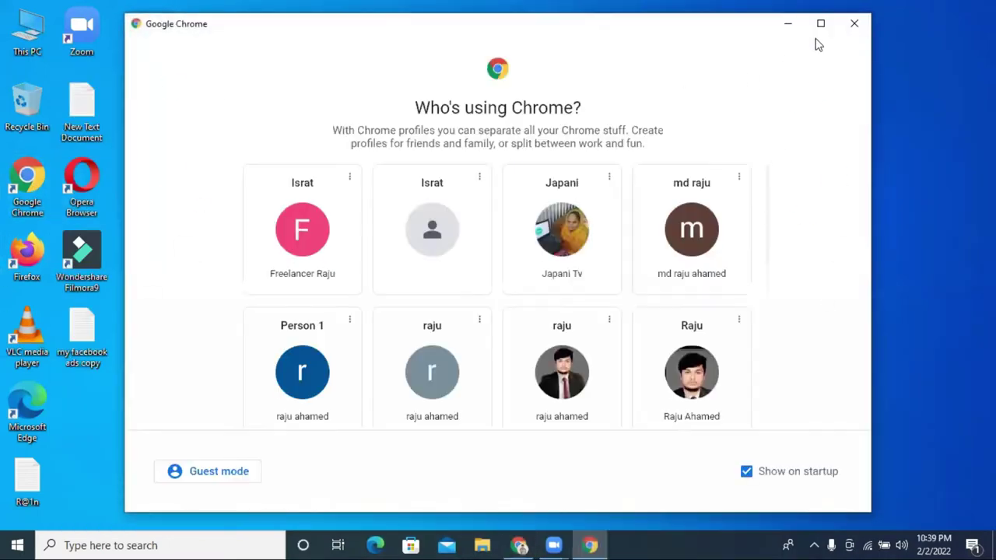
left_click(819, 23)
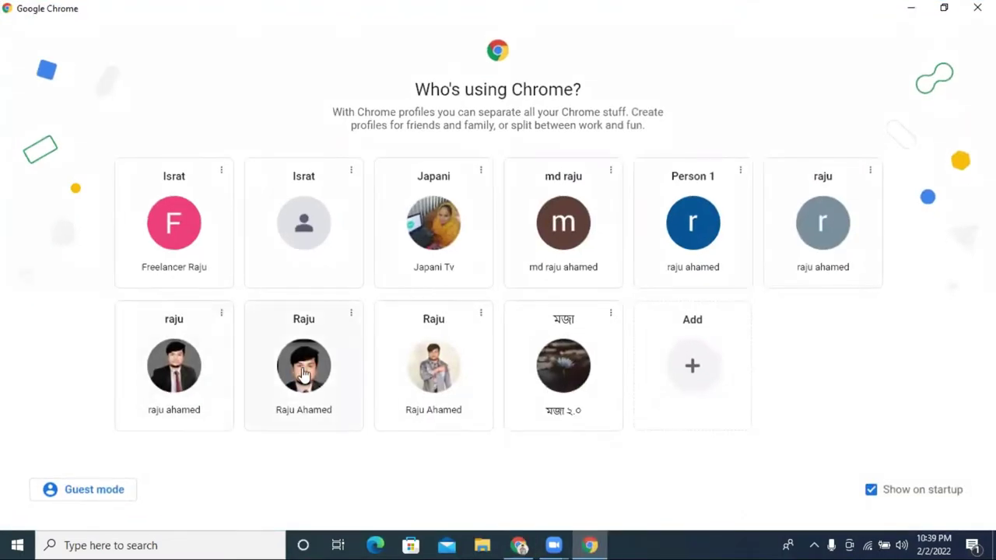
left_click(188, 395)
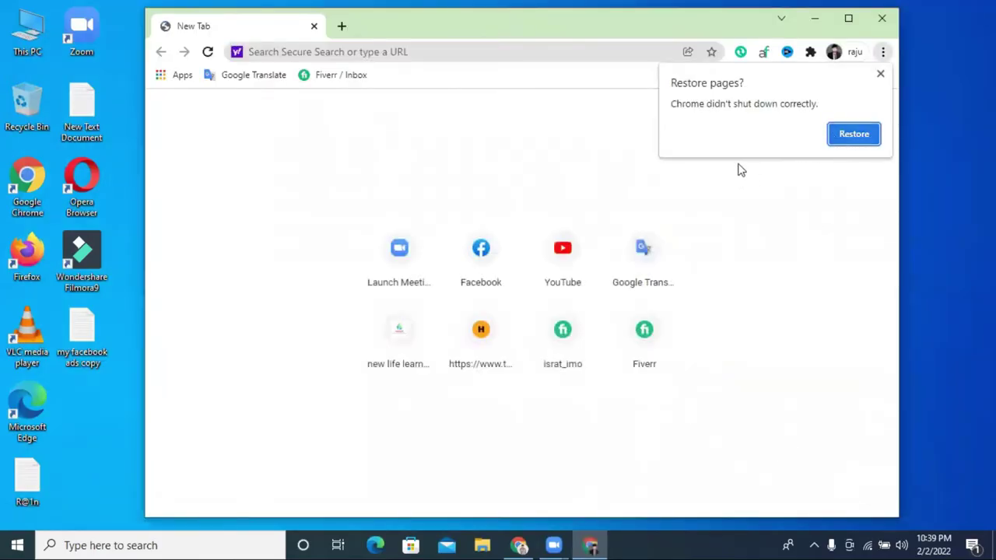
left_click(879, 18)
Step: Launch Chrome with the profile that has the brown "m" avatar and maximize its window
double_click(27, 180)
scroll(475, 327, "down", 2)
scroll(476, 318, "up", 2)
left_click(716, 263)
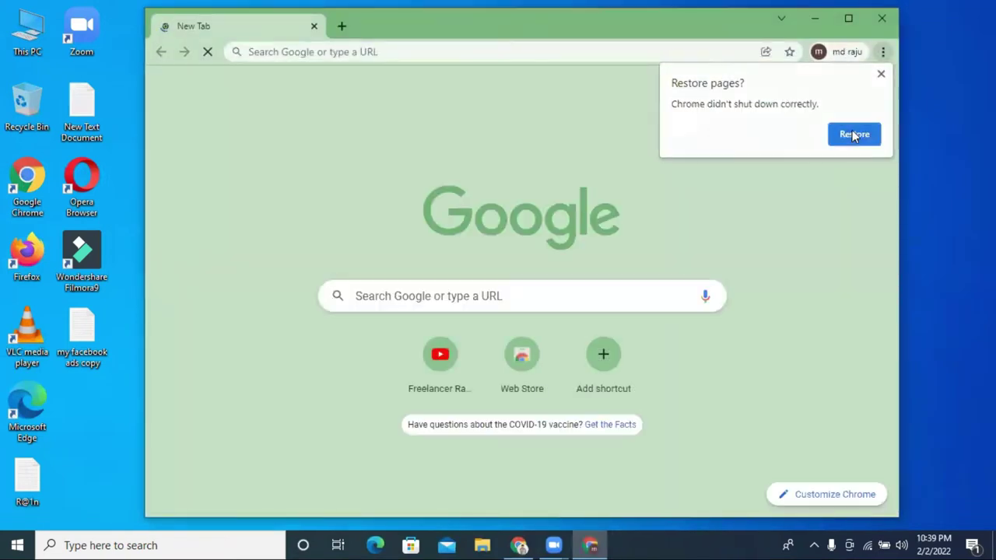
left_click(848, 18)
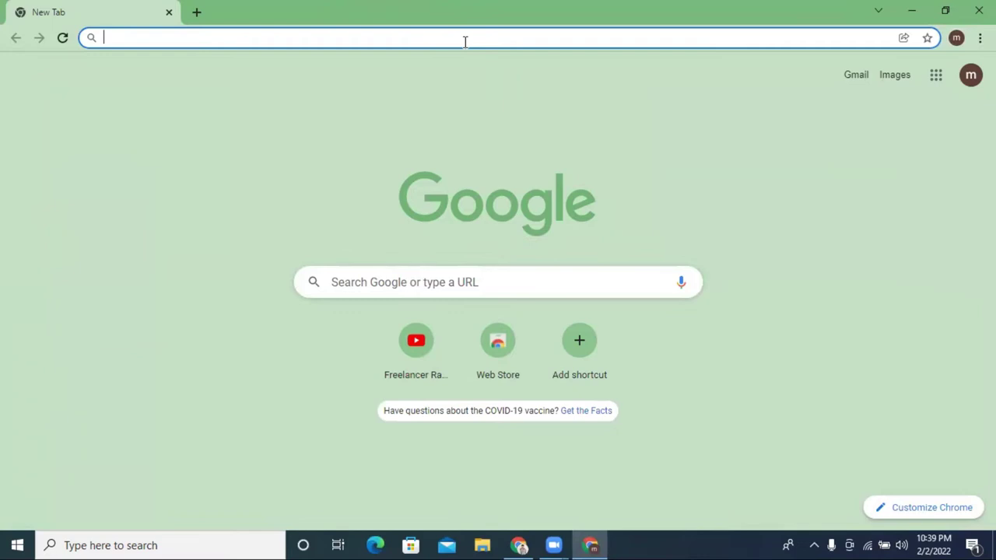
Step: Search Google for "fiverr" and open the non-sponsored fiverr.com result, "Fiverr - Freelance Services Marketplace for Businesses"
type("five")
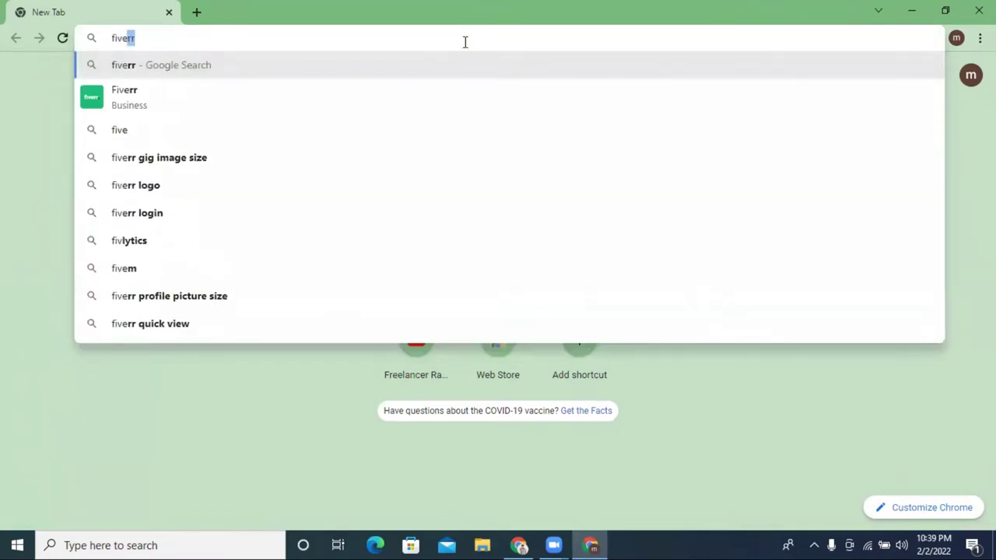
left_click(146, 144)
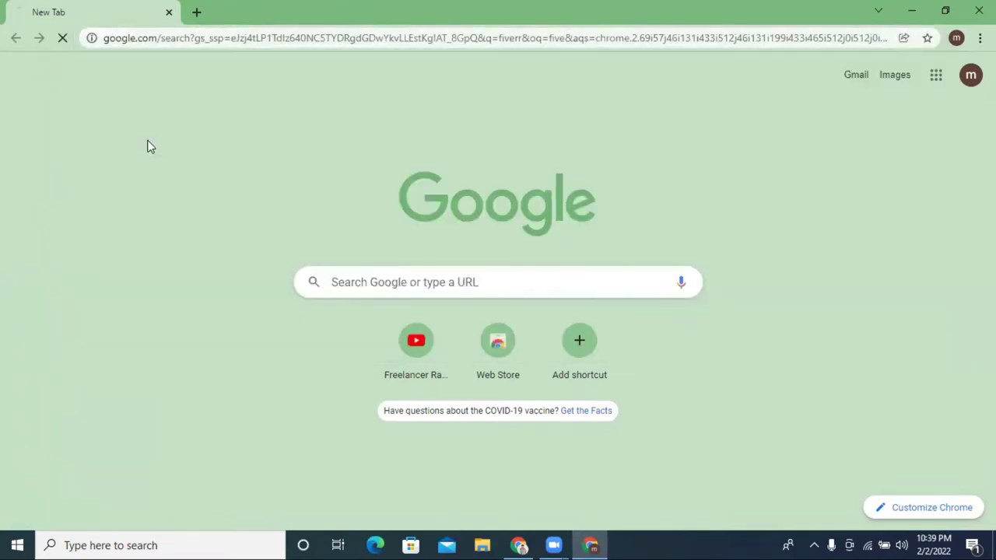
scroll(207, 385, "down", 1)
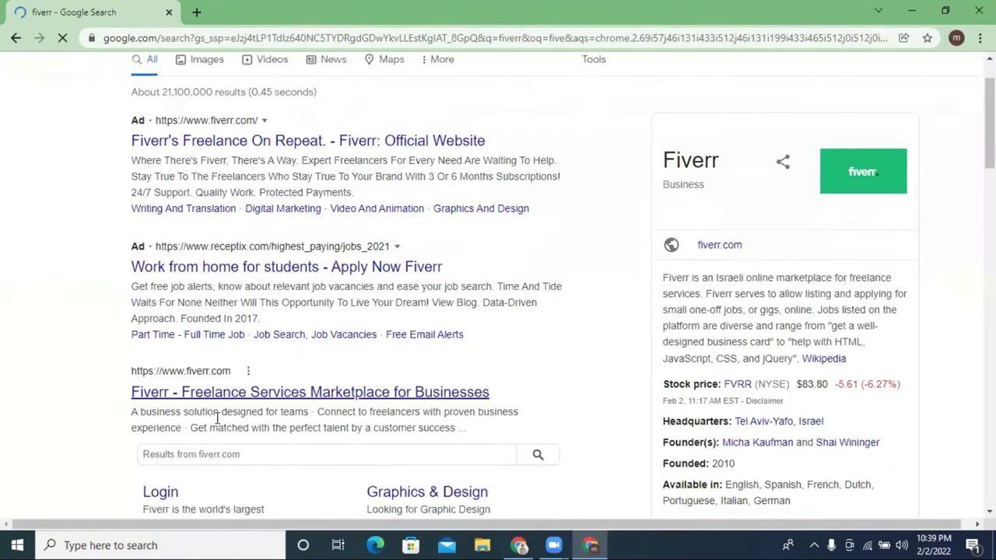
left_click(214, 392)
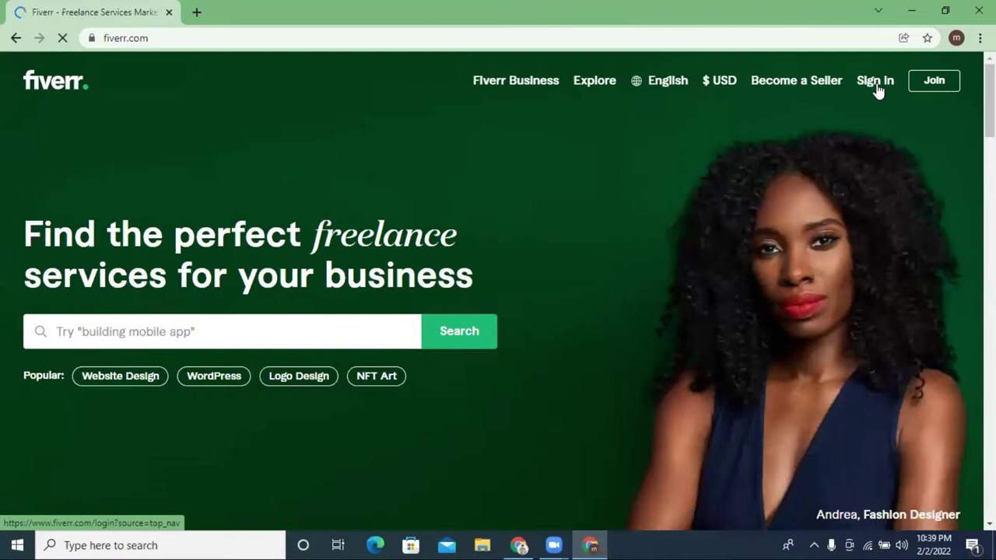
Step: Go to Fiverr's sign-in page and reload it to bring up the username and password form
left_click(877, 87)
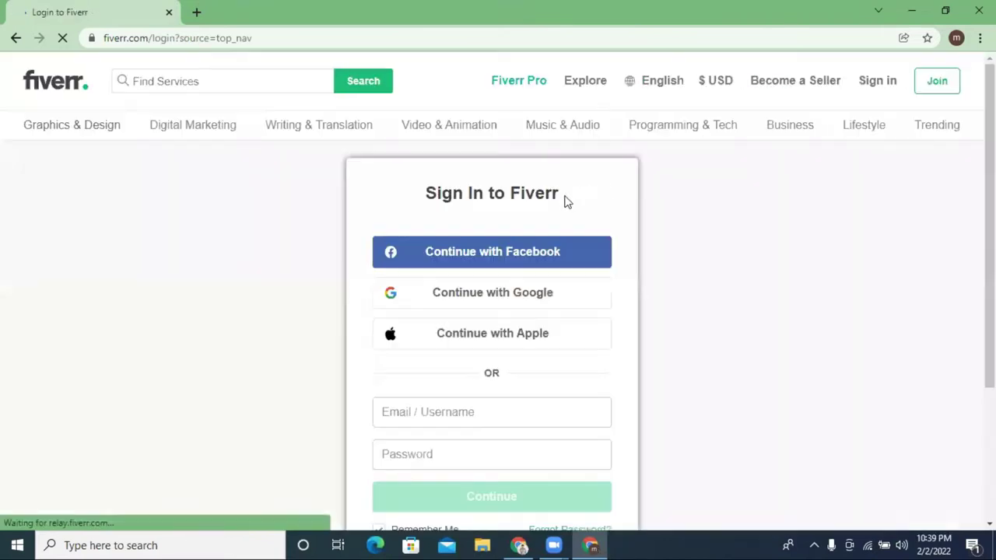
left_click(564, 245)
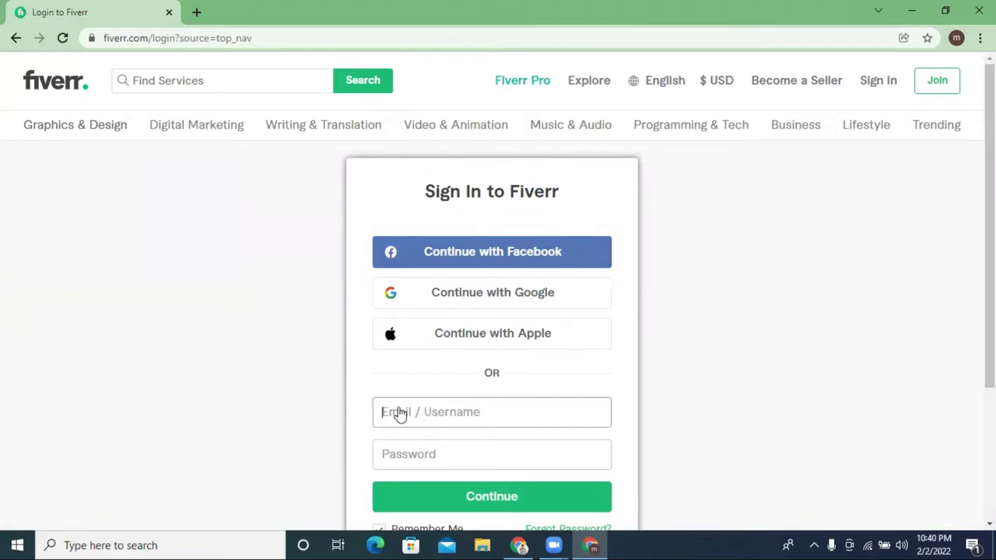
scroll(558, 350, "down", 2)
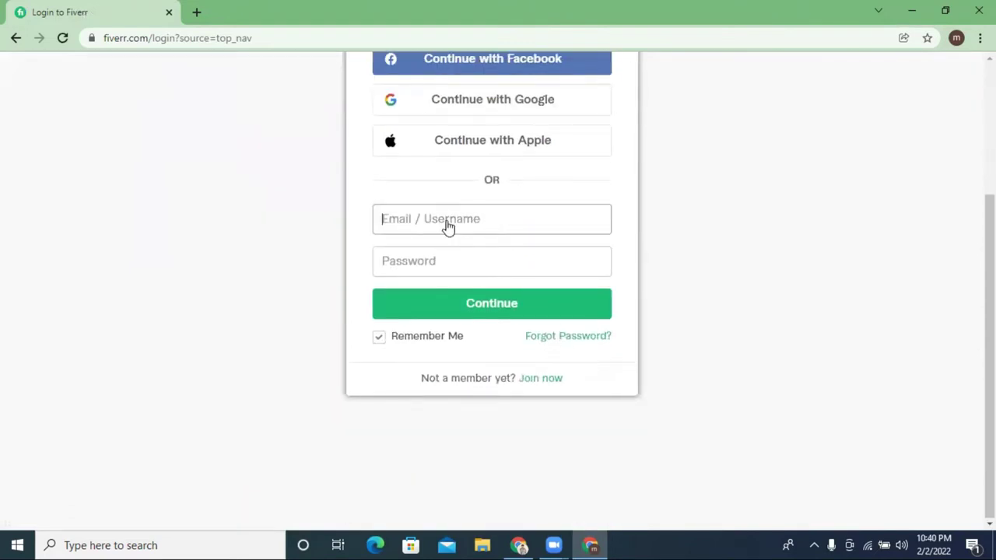
scroll(171, 269, "up", 2)
scroll(215, 271, "down", 2)
left_click(62, 37)
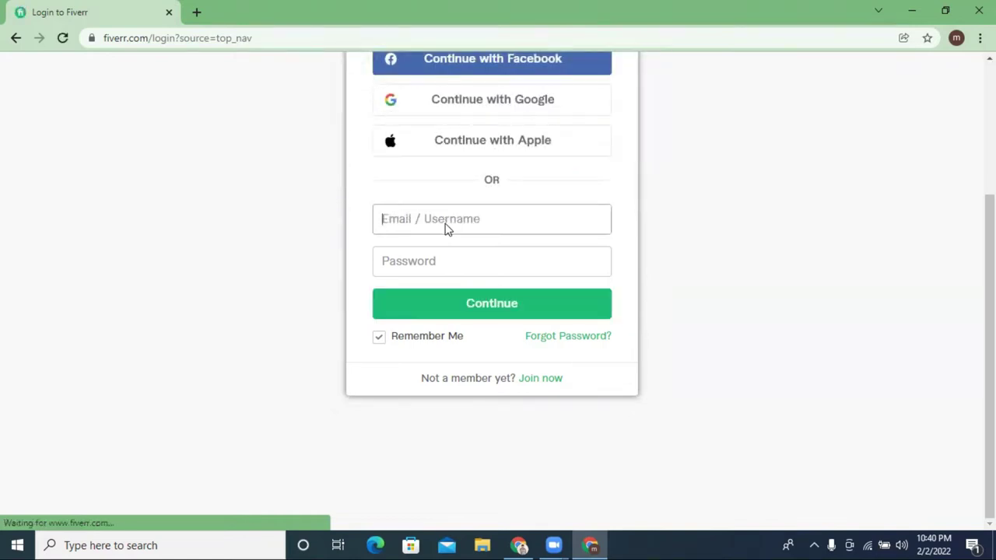
Step: Sign in to Fiverr with the account username and password, and save the password in the browser
type("jo")
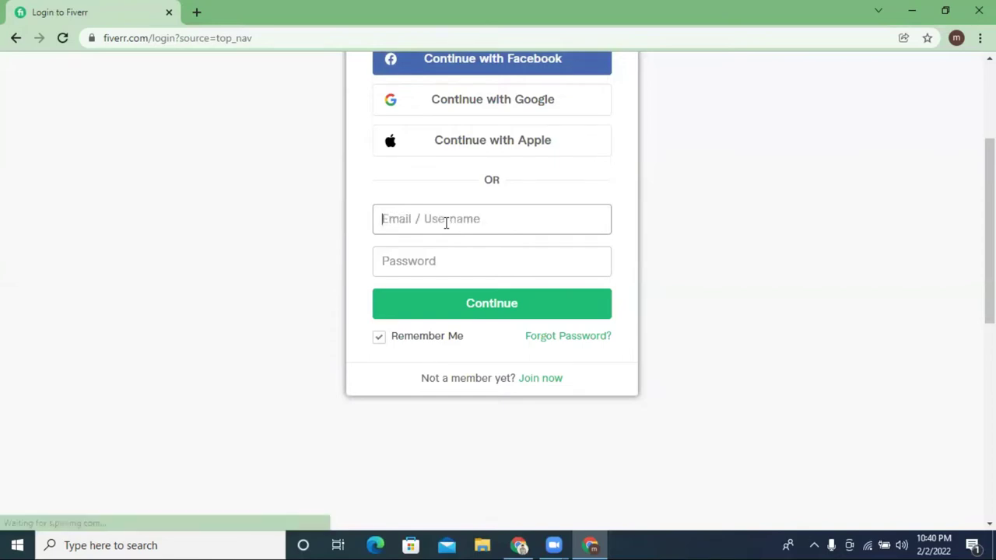
type("t")
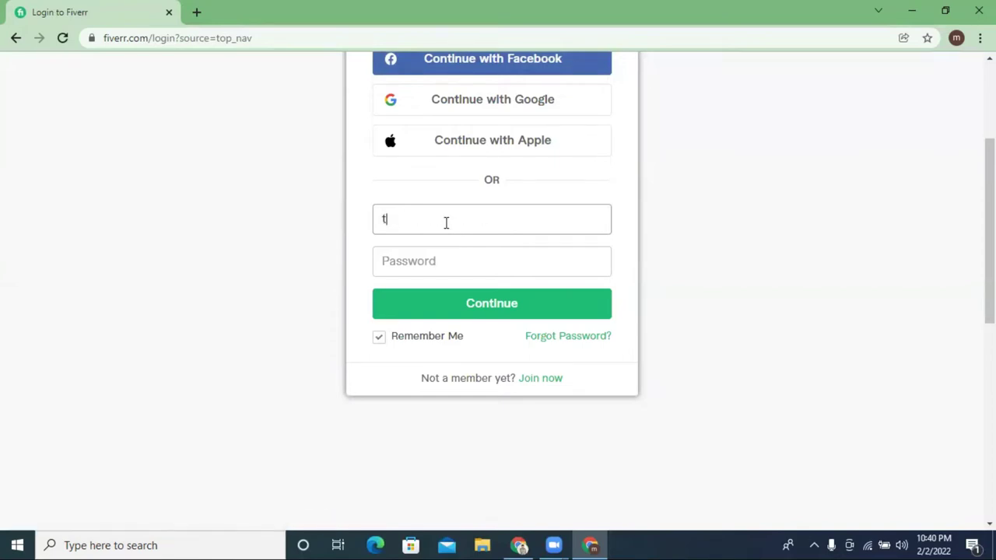
key("BackSpace")
type("Top_seo_agency")
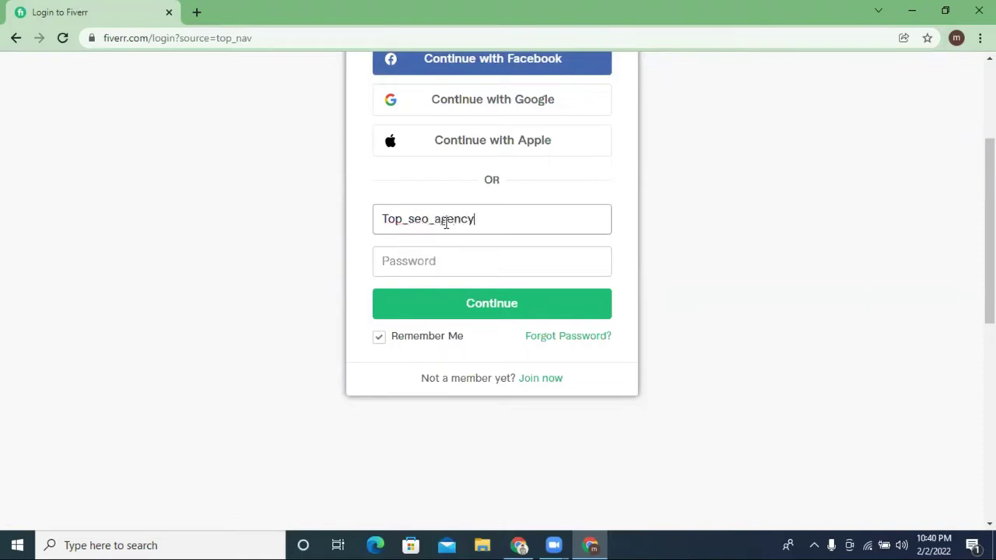
left_click(447, 254)
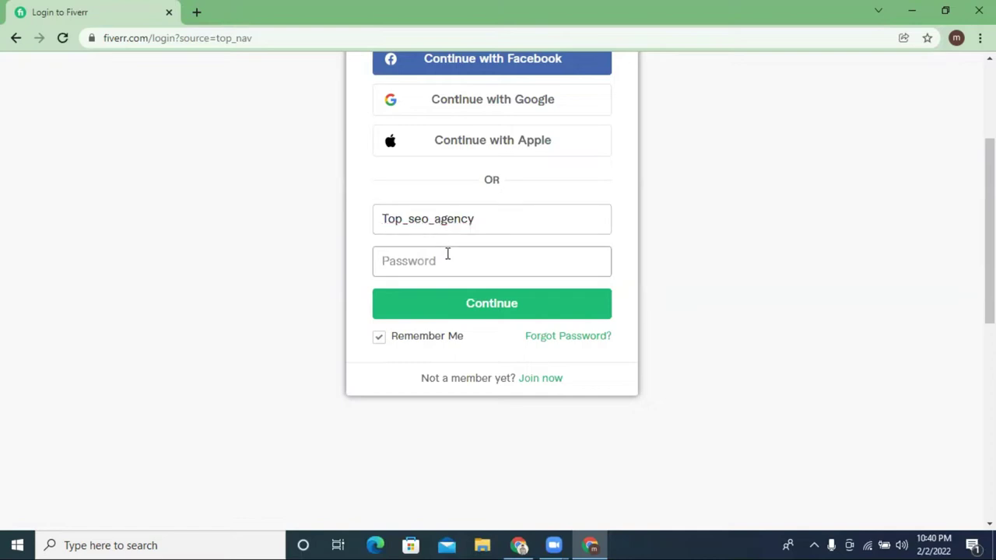
type("••••••••")
key("Return")
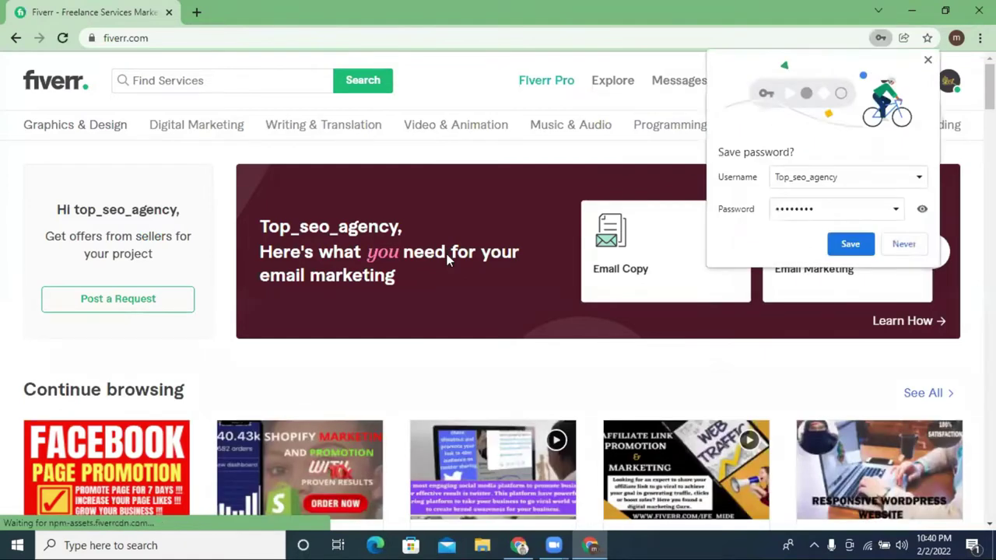
left_click(850, 245)
Step: Open the account's seller profile and look through its active gigs and drafts
left_click(947, 82)
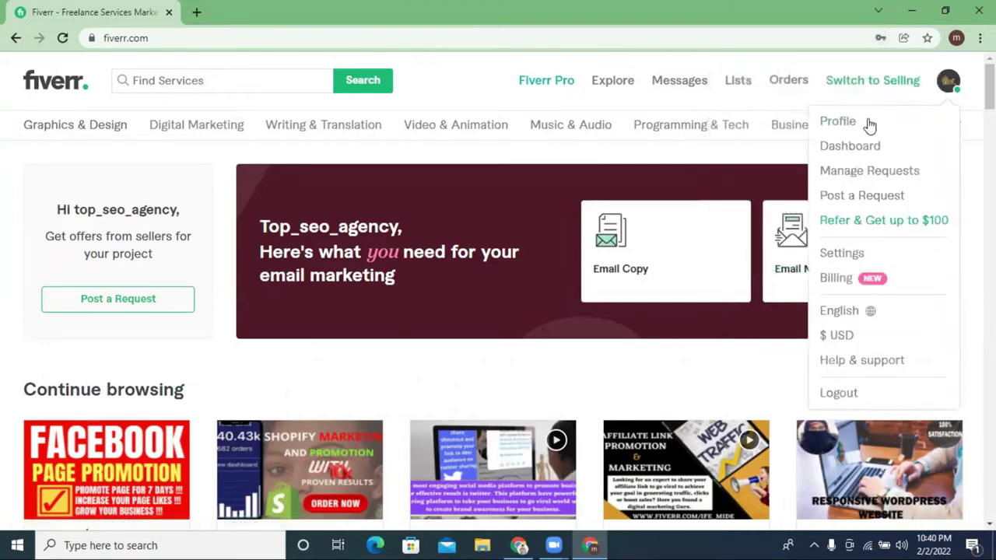
left_click(837, 123)
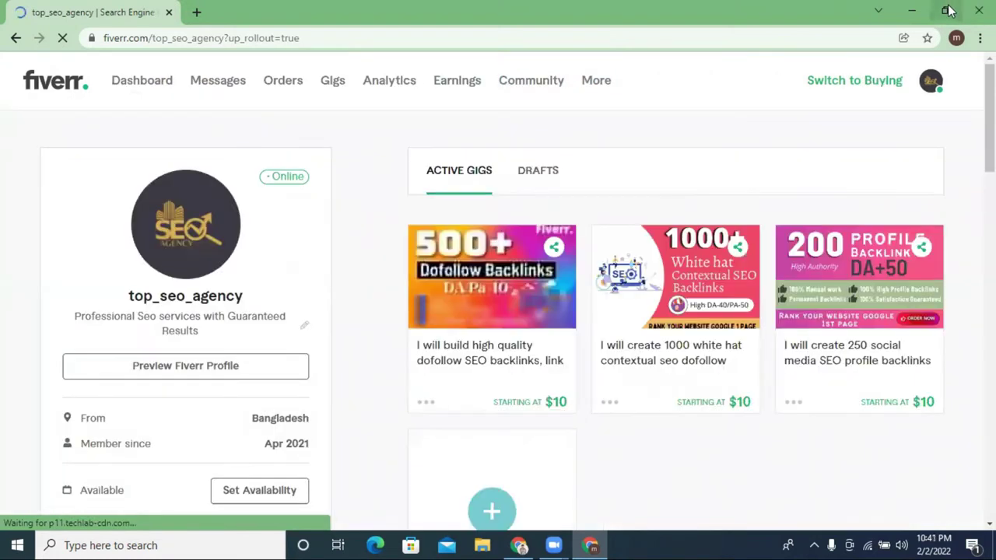
left_click(553, 175)
scroll(596, 210, "down", 3)
scroll(631, 287, "up", 3)
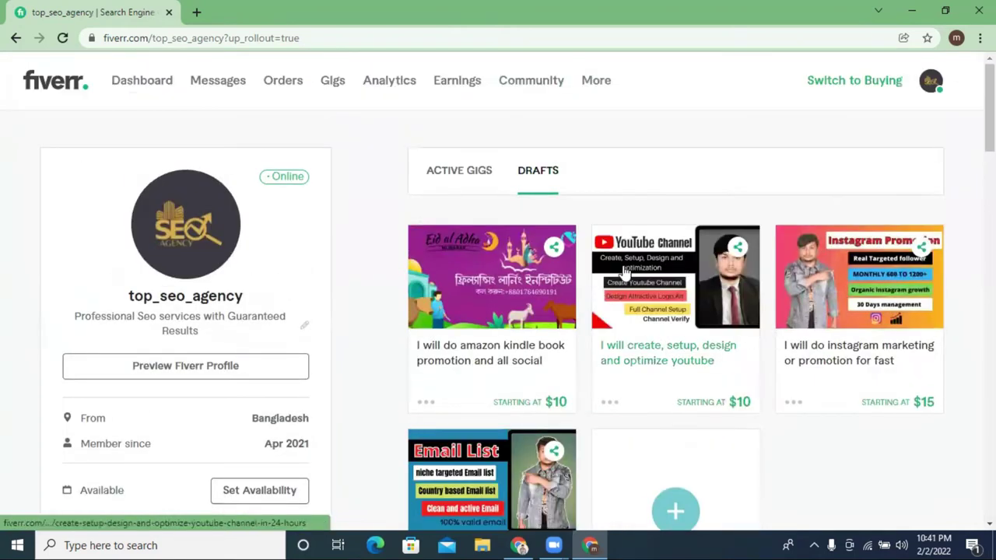
left_click(470, 181)
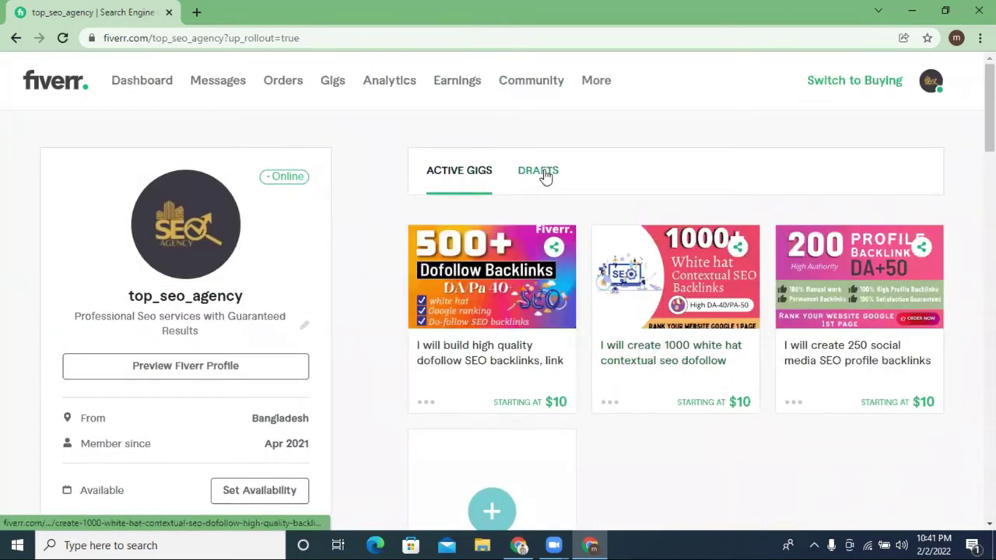
left_click(537, 170)
Step: In gig management, delete the draft gig "do amazon kindle book promotion and all social media book marketing" and dismiss the availability tip
left_click(332, 81)
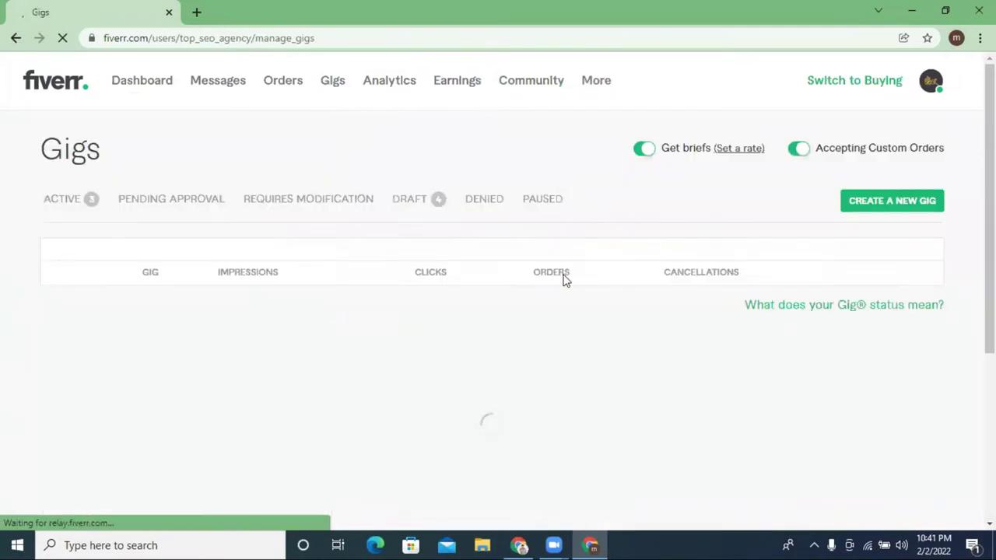
scroll(505, 237, "down", 1)
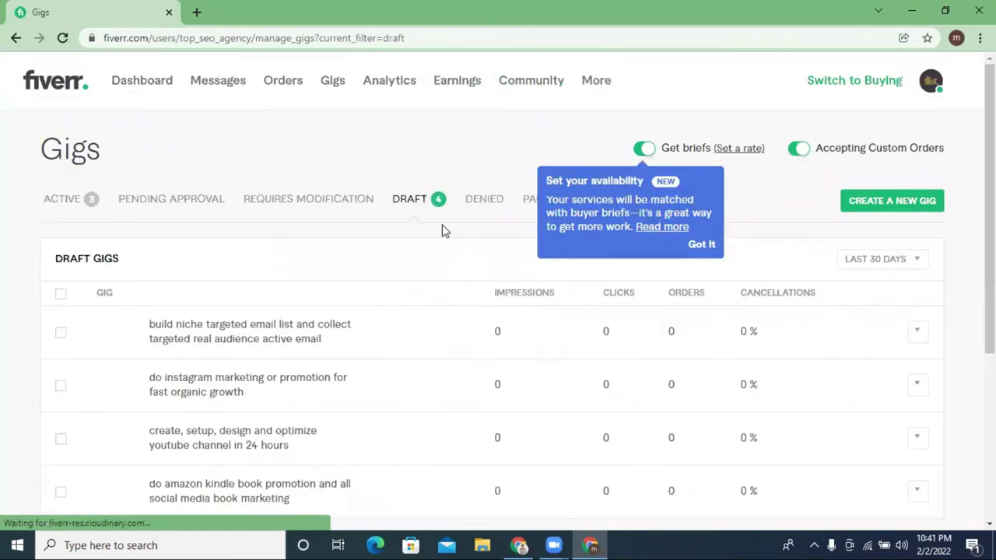
scroll(435, 241, "down", 1)
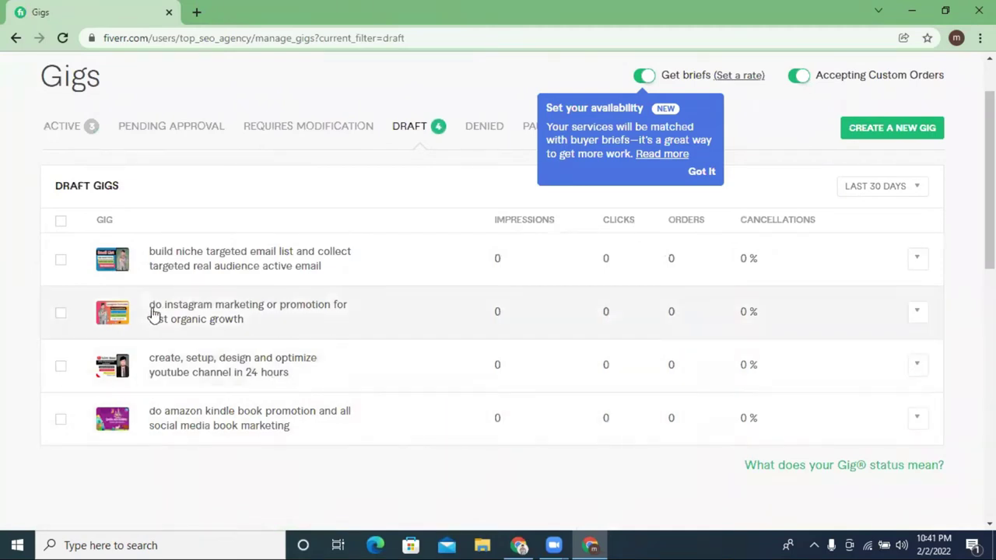
scroll(293, 355, "down", 2)
left_click(61, 282)
scroll(596, 305, "up", 3)
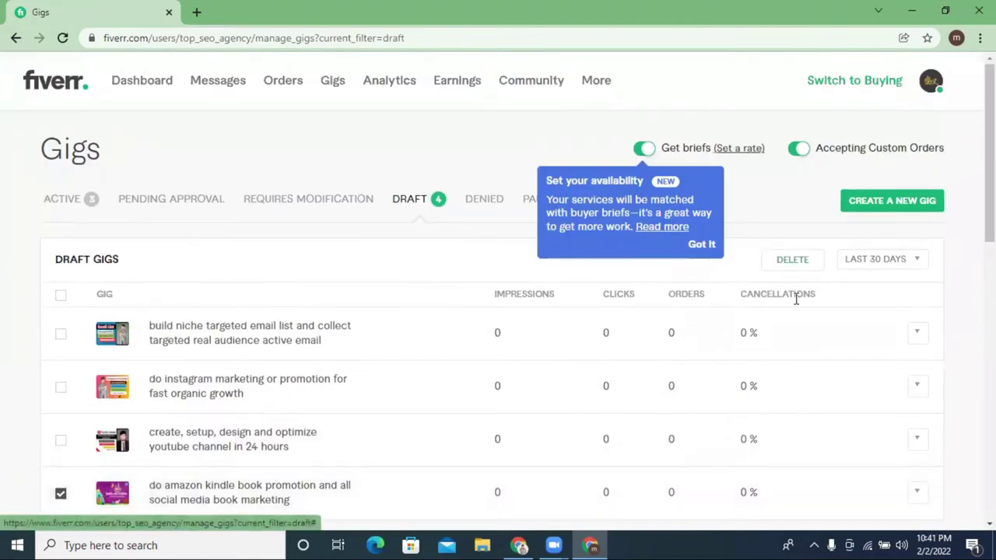
left_click(792, 261)
left_click(567, 118)
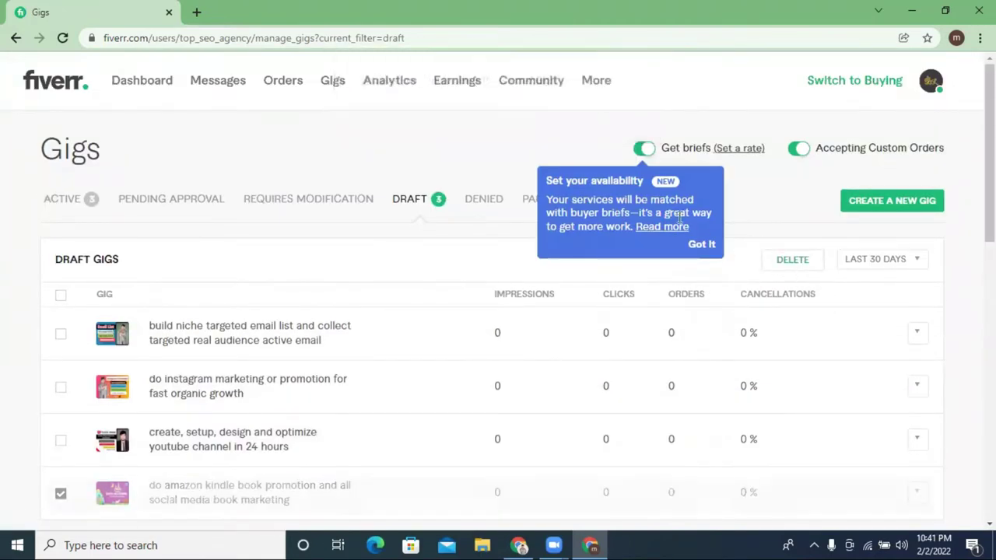
left_click(701, 244)
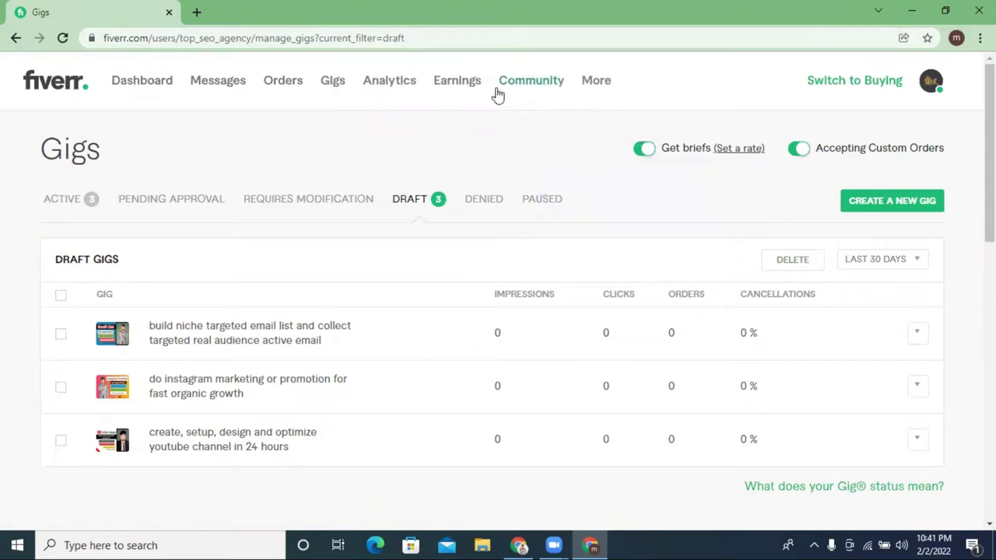
Step: Open Fiverr's buying mode in a new browser tab and switch to that tab
right_click(848, 90)
left_click(886, 92)
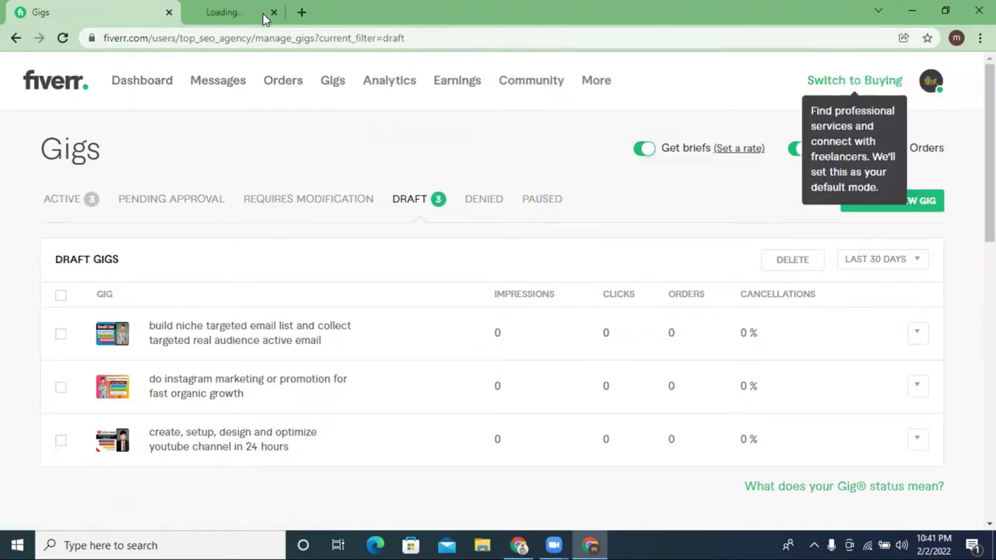
left_click(269, 12)
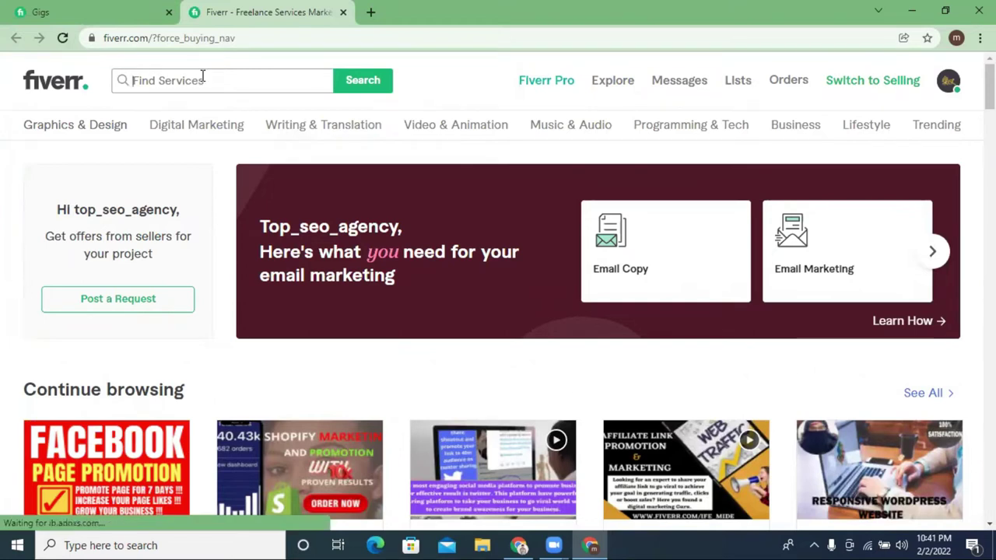
Step: Search Fiverr services for "link building" and look over the results
type("l")
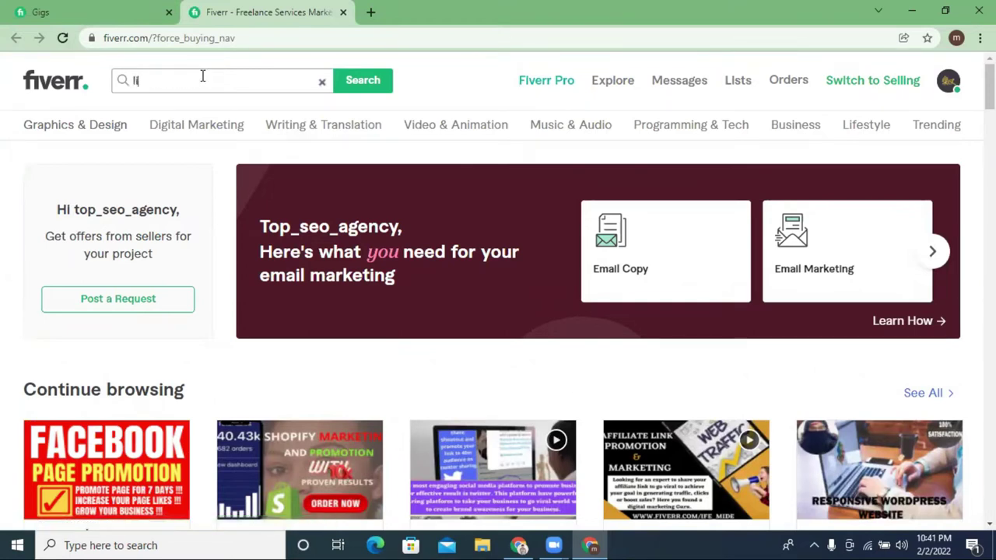
type("ink bui")
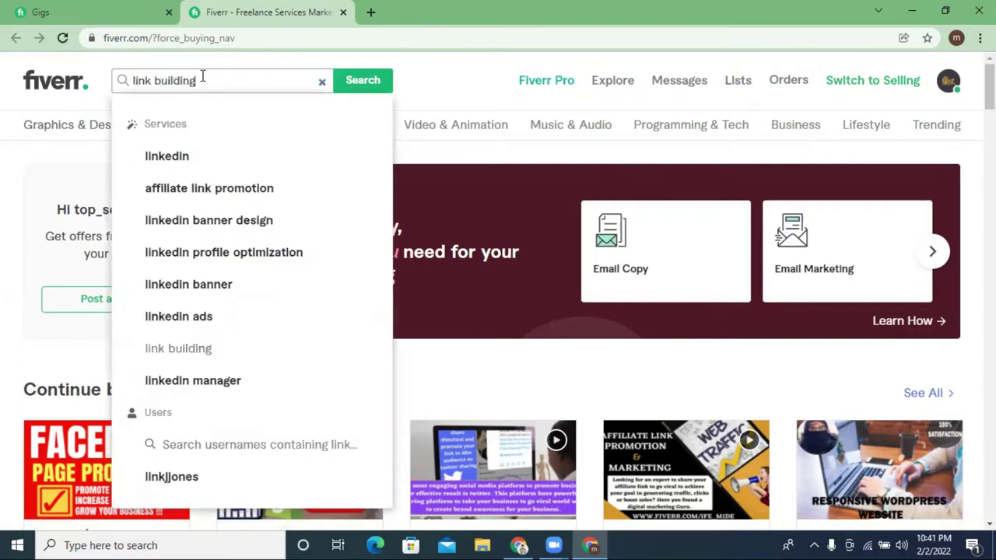
type("lding")
key("Return")
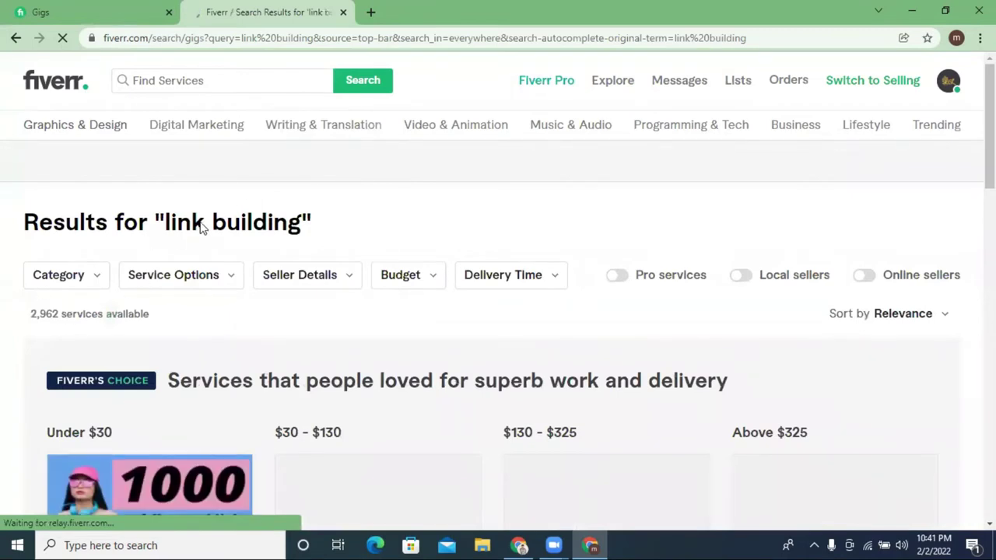
scroll(200, 224, "down", 3)
scroll(200, 224, "up", 3)
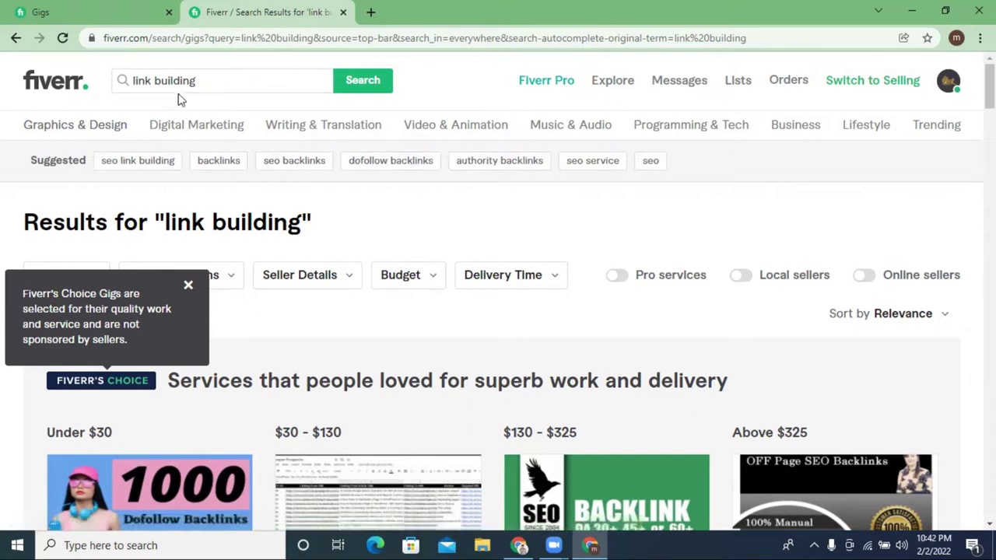
Step: Open the suggested search "dofollow backlinks" and look over its gigs
left_click(411, 161)
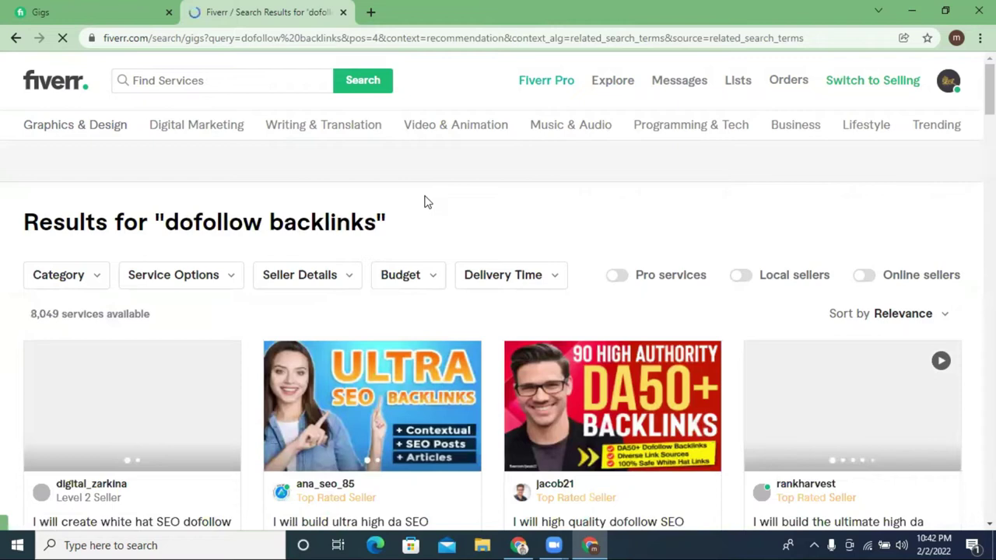
scroll(494, 228, "down", 2)
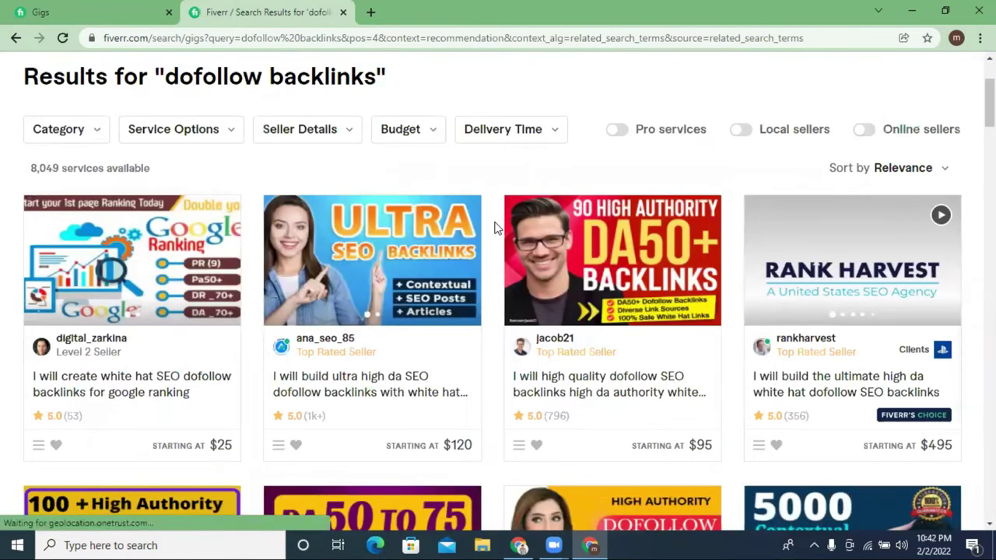
scroll(494, 228, "up", 2)
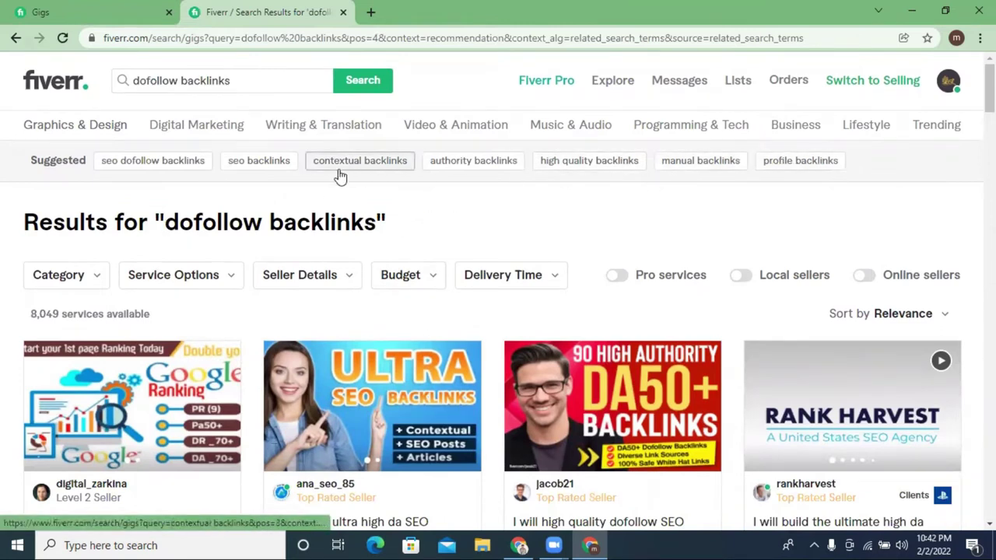
Step: Open the suggested search "profile backlinks" and look over its gigs
left_click(804, 171)
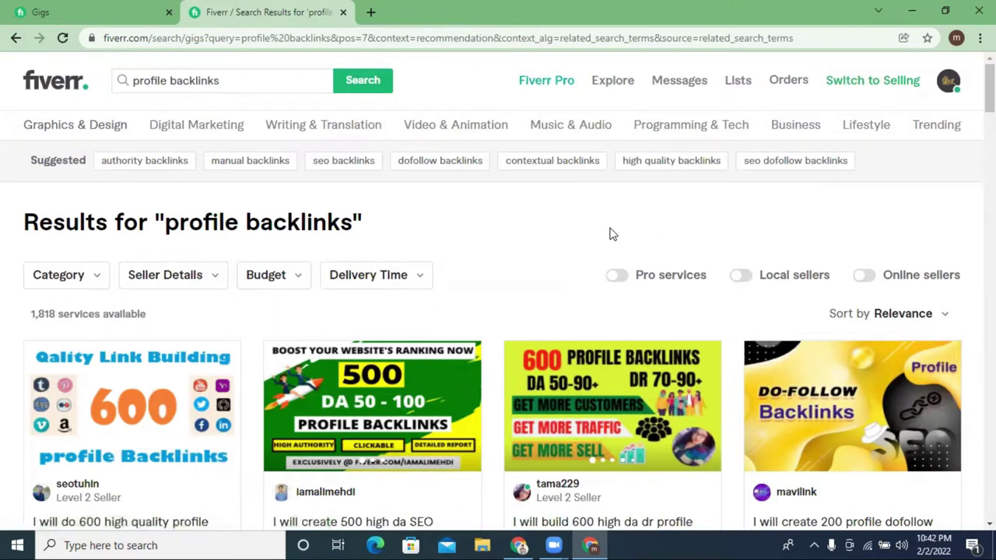
scroll(611, 233, "down", 2)
scroll(614, 235, "up", 2)
Step: Limit the "profile backlinks" results to online sellers and check how many services are available
left_click(869, 280)
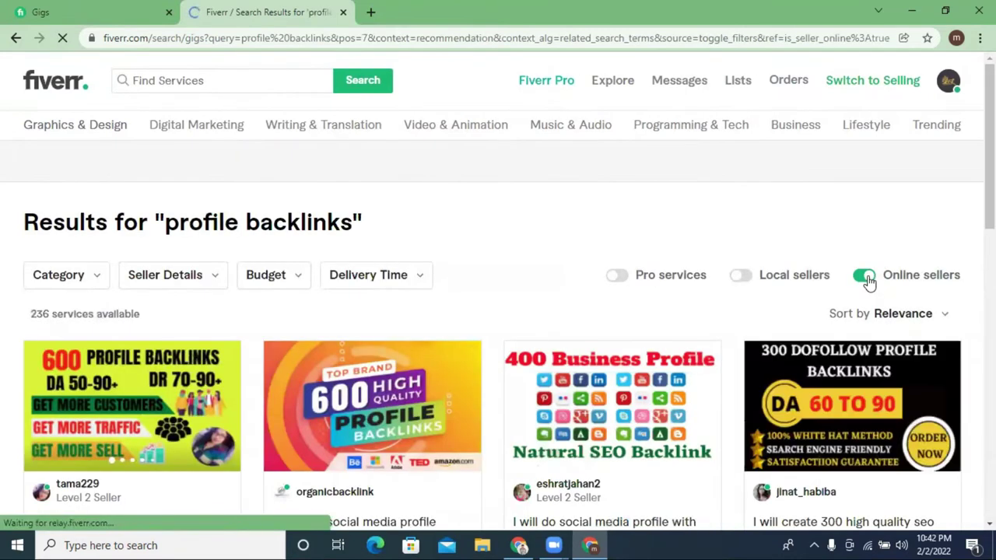
scroll(263, 278, "down", 2)
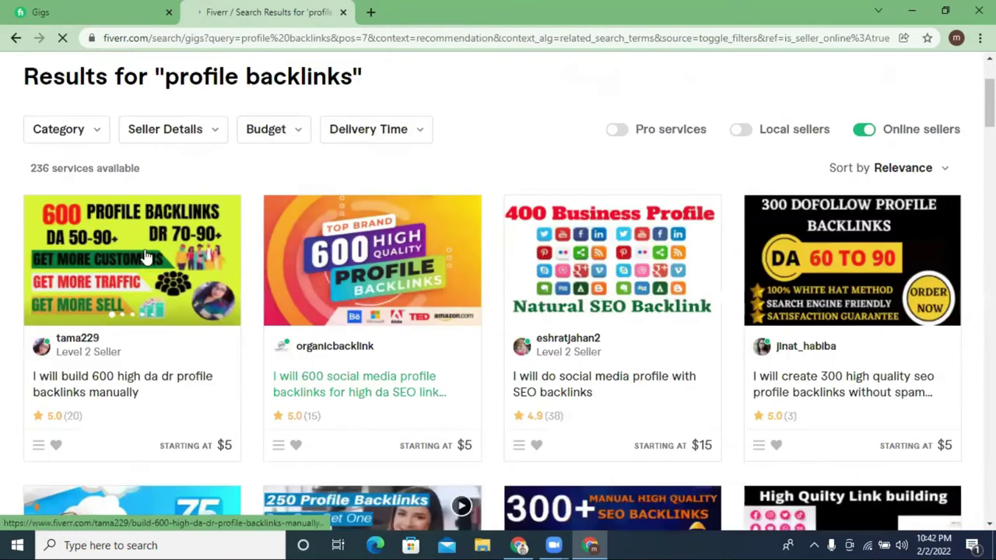
triple_click(37, 169)
left_click(212, 173)
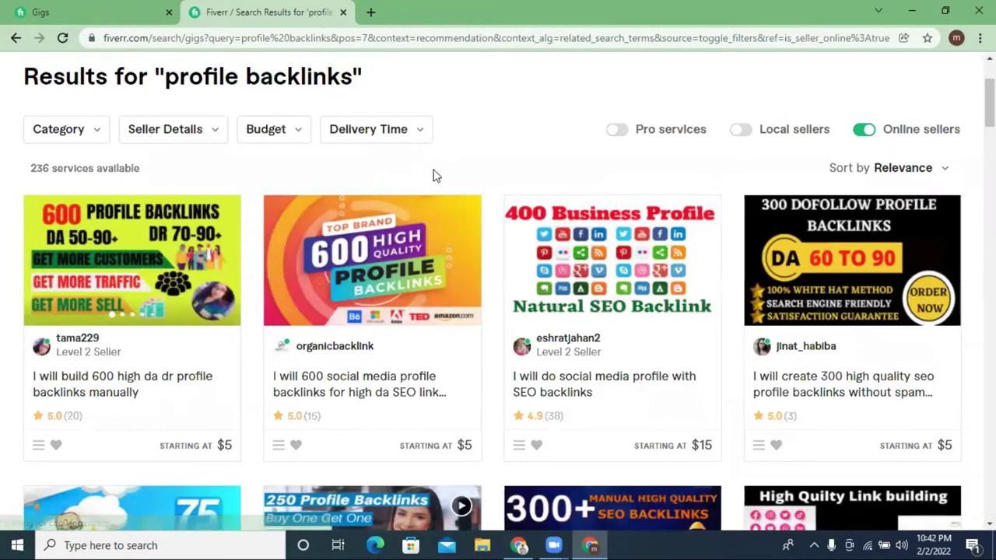
scroll(614, 202, "up", 2)
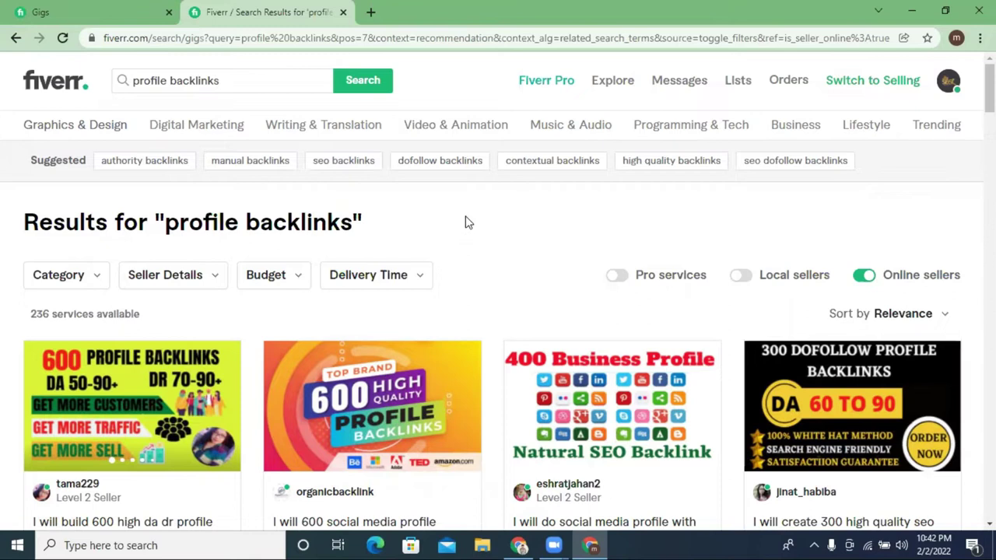
Step: Open the gigs for 600 high DA DR profile backlinks and 600 social media profile backlinks in separate new browser tabs
scroll(465, 227, "down", 2)
scroll(467, 225, "down", 2)
right_click(92, 245)
left_click(133, 251)
right_click(360, 245)
left_click(398, 254)
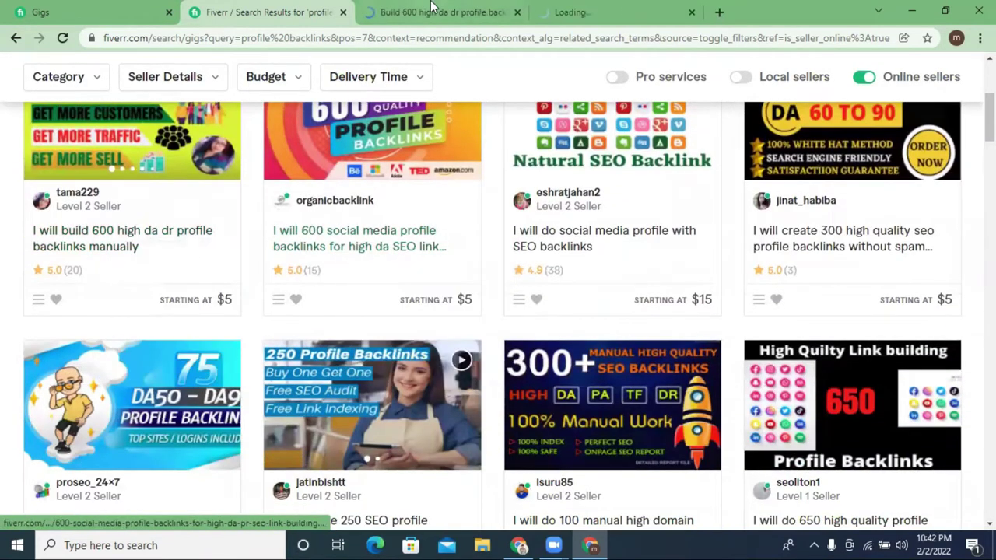
Step: Review the "build 600 high da dr profile backlinks manually" gig, including its orders in queue and the seller's details
left_click(431, 9)
left_click(627, 9)
left_click(436, 10)
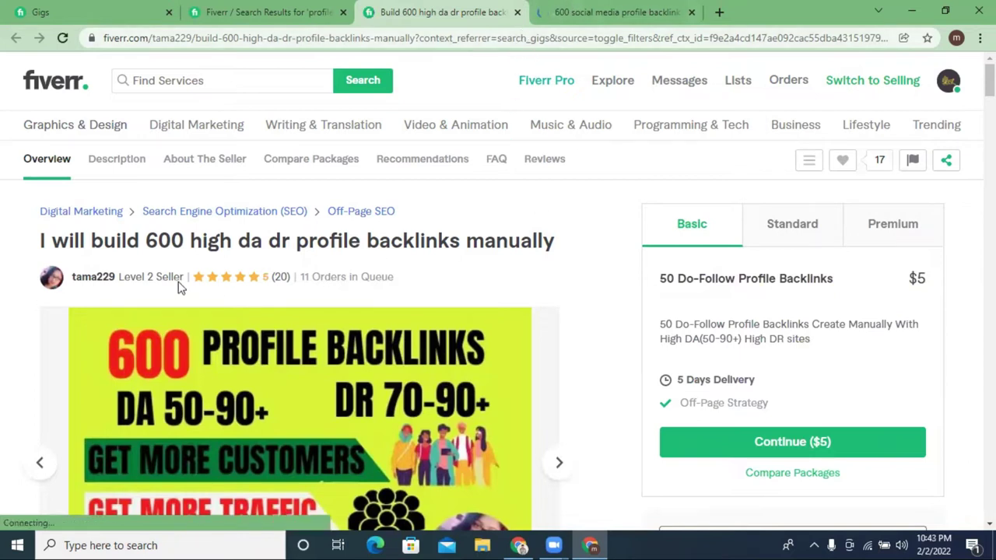
scroll(141, 289, "down", 10)
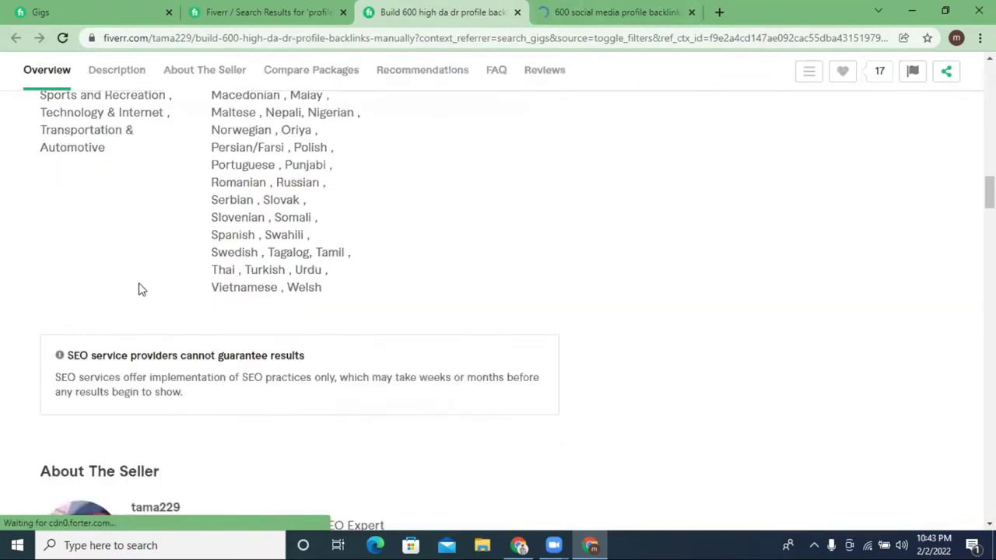
scroll(267, 284, "down", 5)
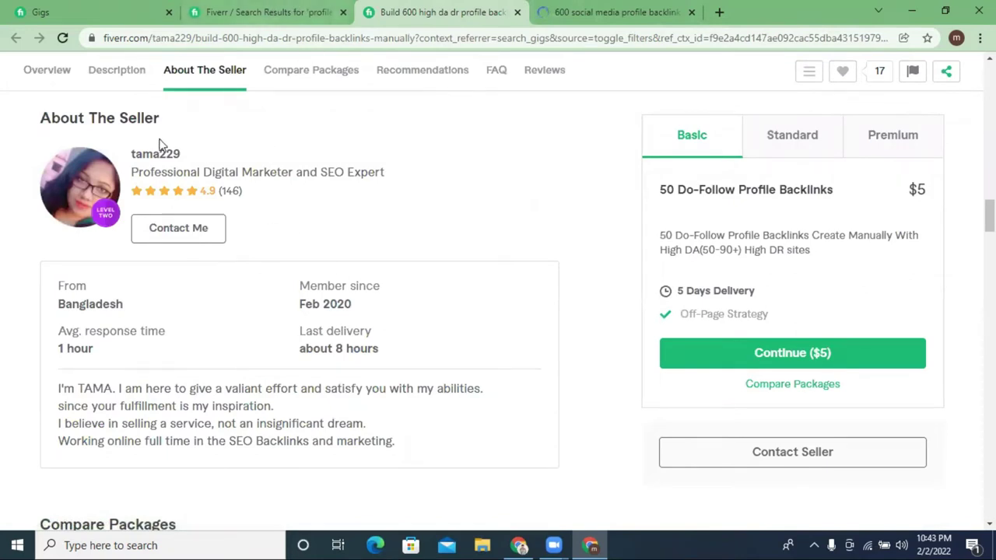
Step: Open the "do social media profile with SEO backlinks" gig from the results and check the 600 social media profile backlinks gig's order queue
left_click(325, 9)
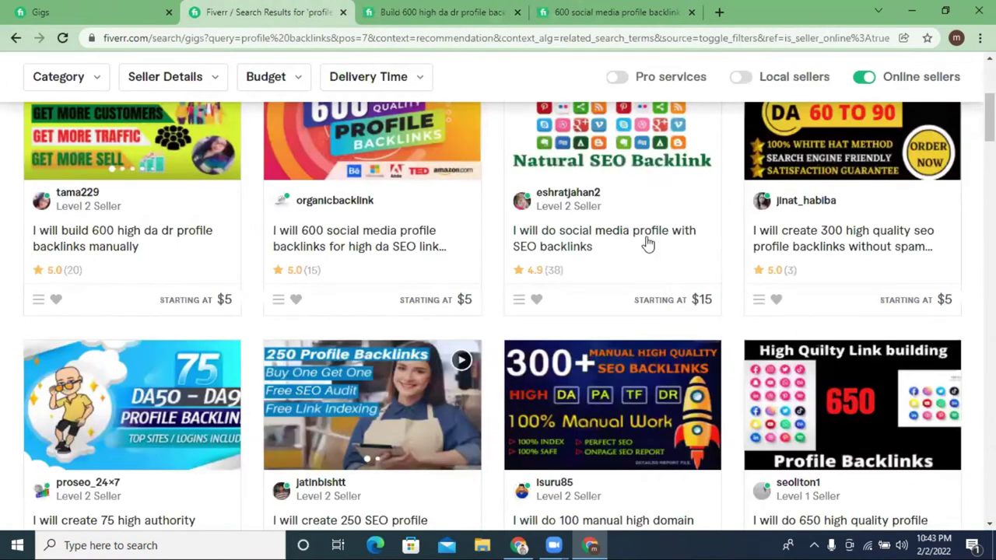
left_click(579, 243)
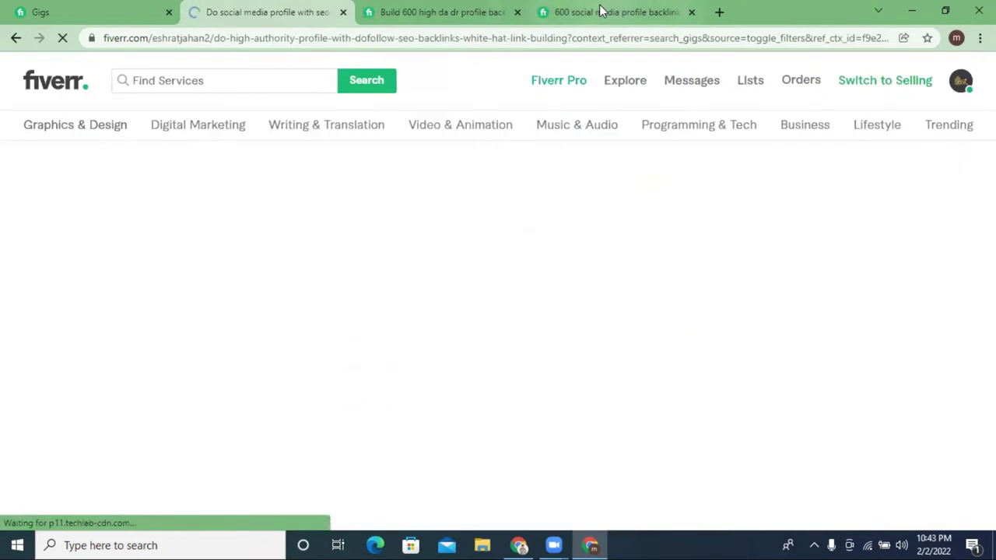
left_click(602, 11)
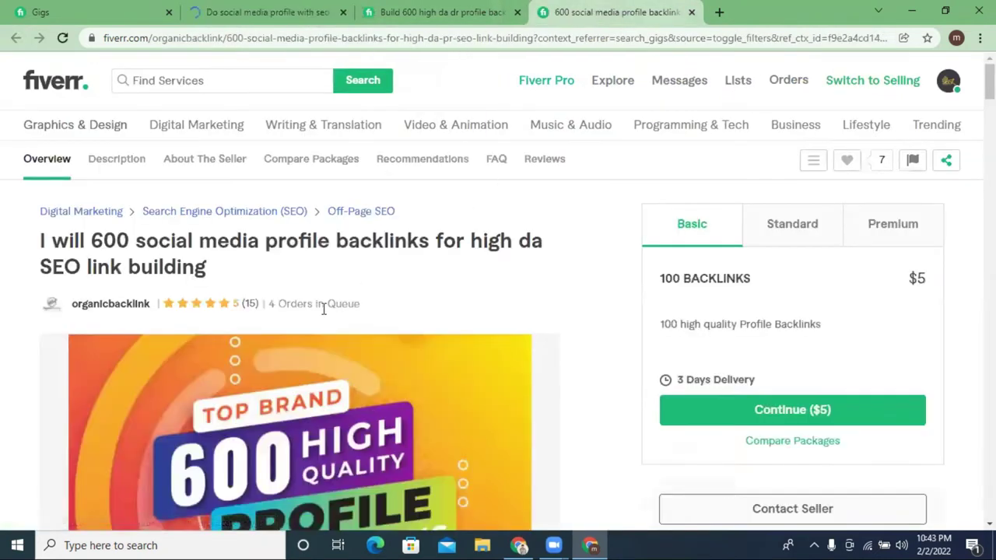
Step: Return to the search results and examine the "do 100 manual high domain authority SEO profile backlinks" gig
left_click(289, 11)
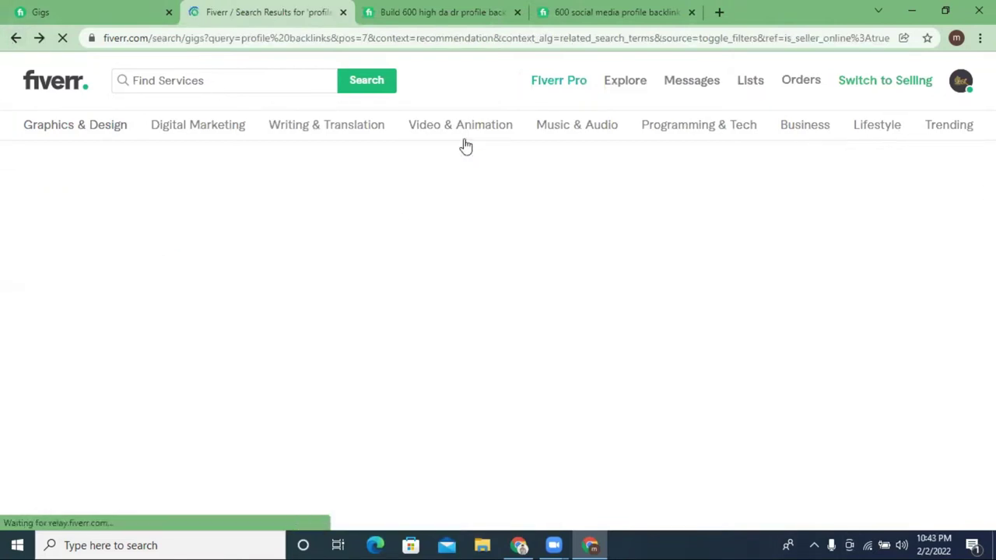
scroll(533, 256, "down", 3)
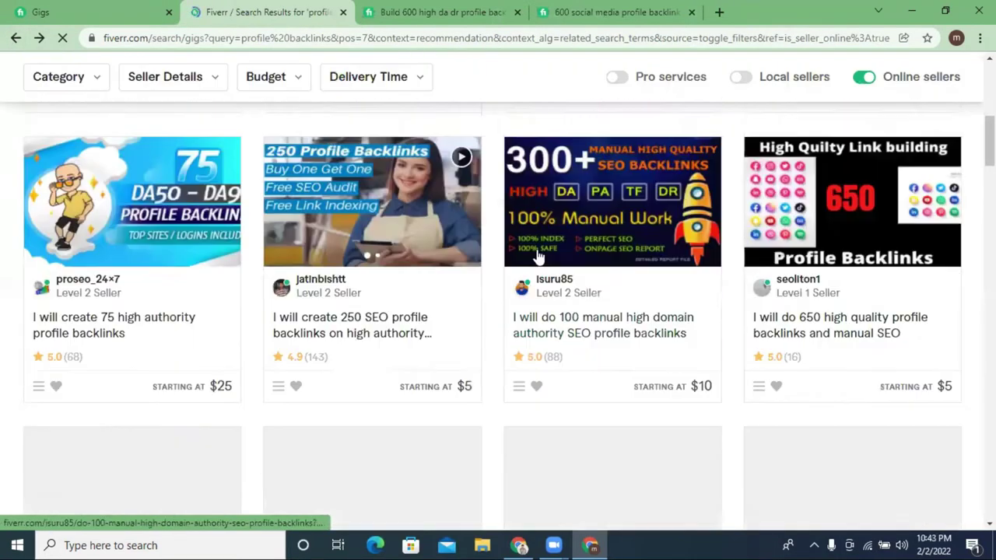
left_click(587, 244)
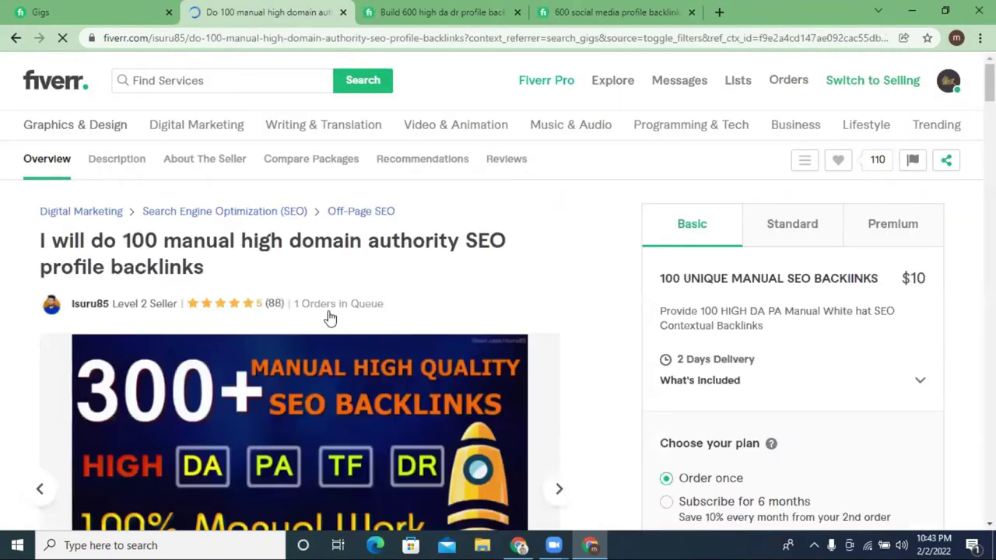
scroll(565, 272, "down", 1)
scroll(565, 272, "down", 2)
scroll(558, 234, "up", 3)
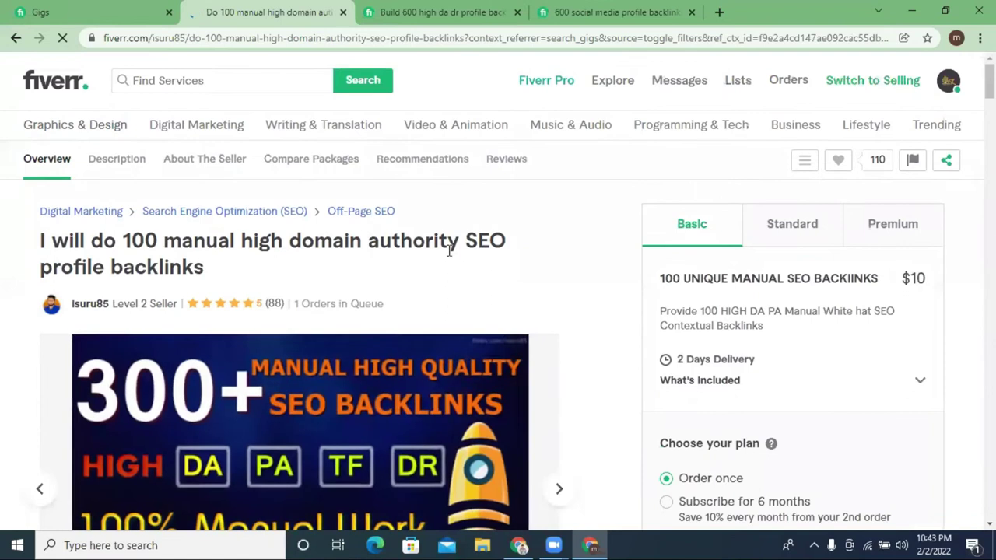
Step: Go back to the online-seller results and browse the profile backlink gigs down to the end of the page, comparing ratings and starting prices
left_click(15, 39)
scroll(615, 242, "down", 4)
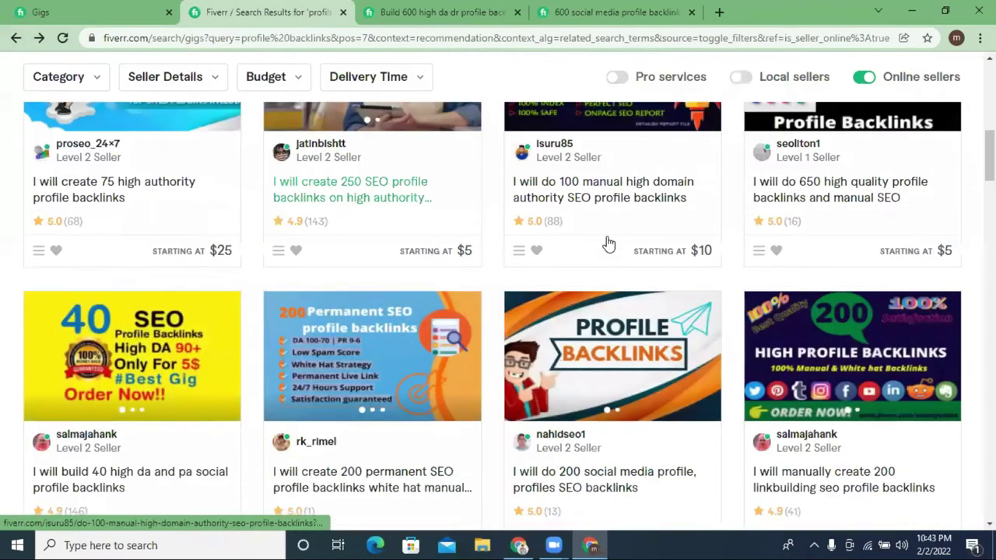
scroll(643, 235, "down", 4)
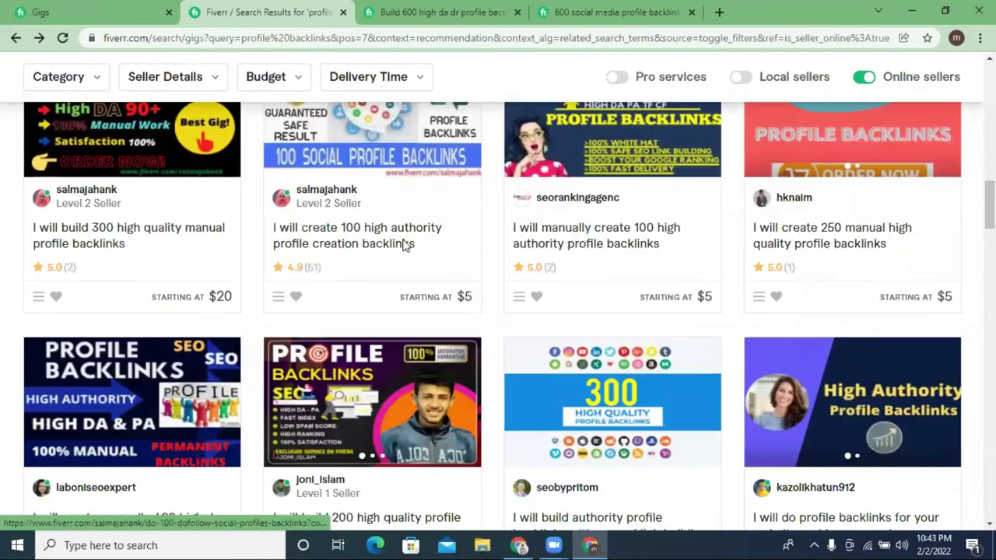
scroll(529, 228, "down", 3)
scroll(531, 229, "down", 3)
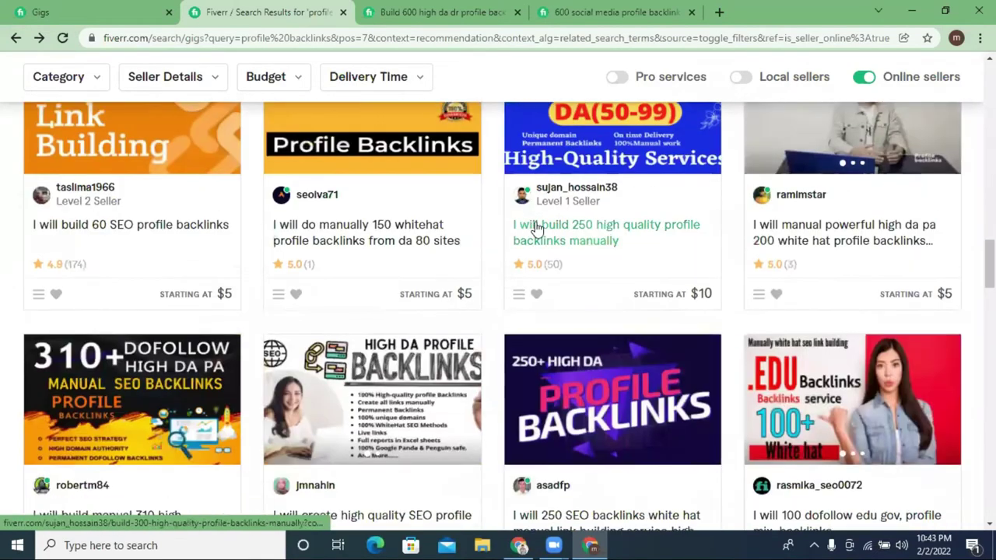
scroll(498, 260, "down", 3)
scroll(420, 288, "down", 3)
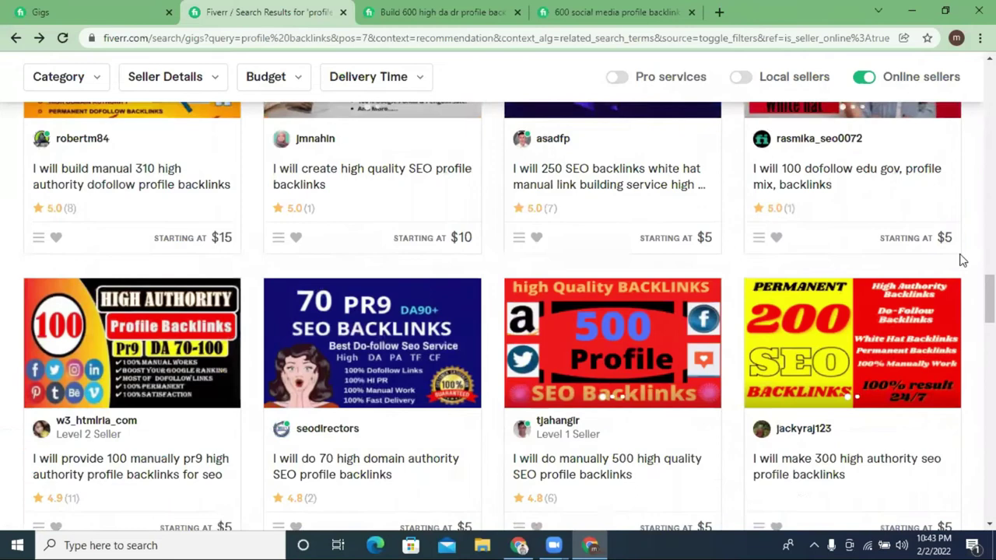
scroll(752, 298, "down", 10)
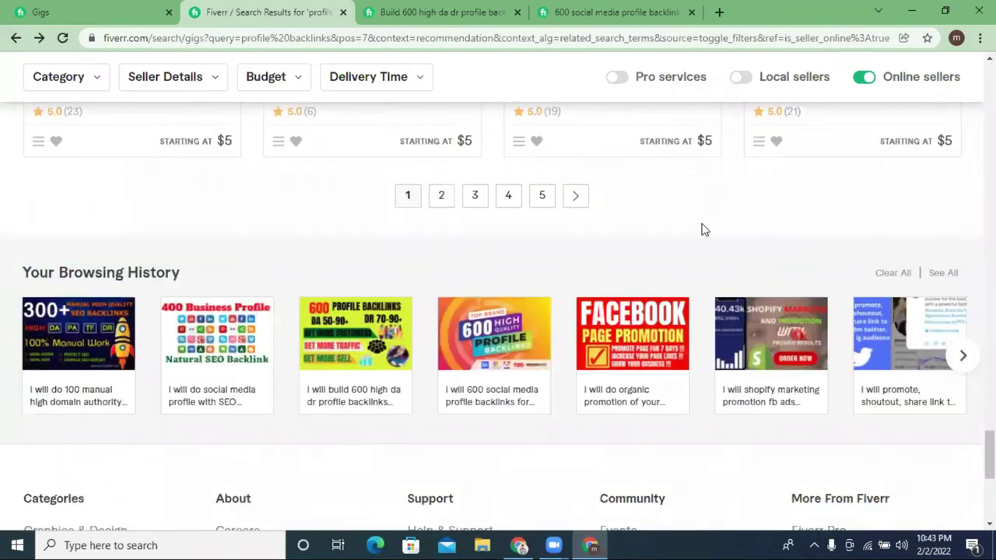
scroll(349, 259, "up", 3)
scroll(884, 415, "down", 3)
Step: Remove the online sellers filter and browse all "profile backlinks" gigs
left_click(863, 76)
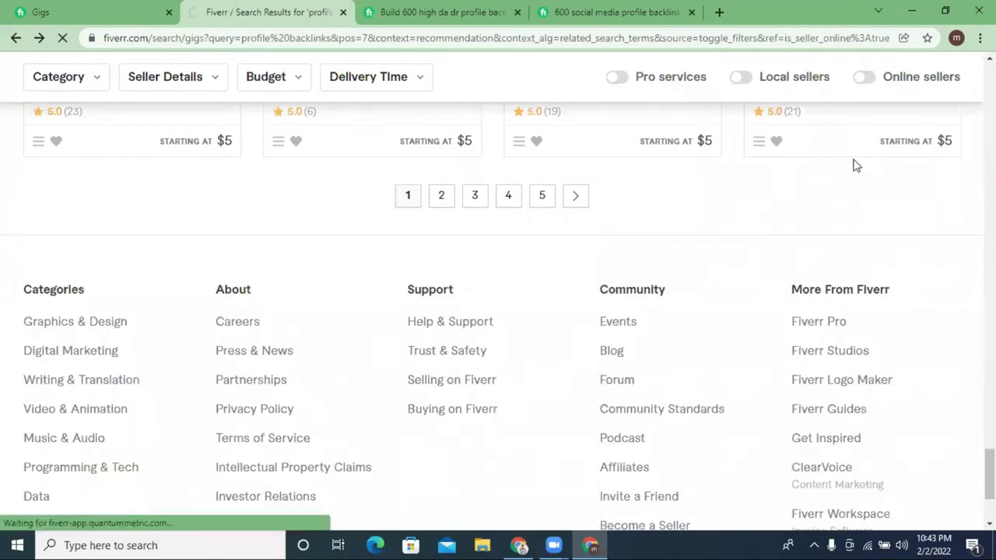
scroll(414, 313, "down", 3)
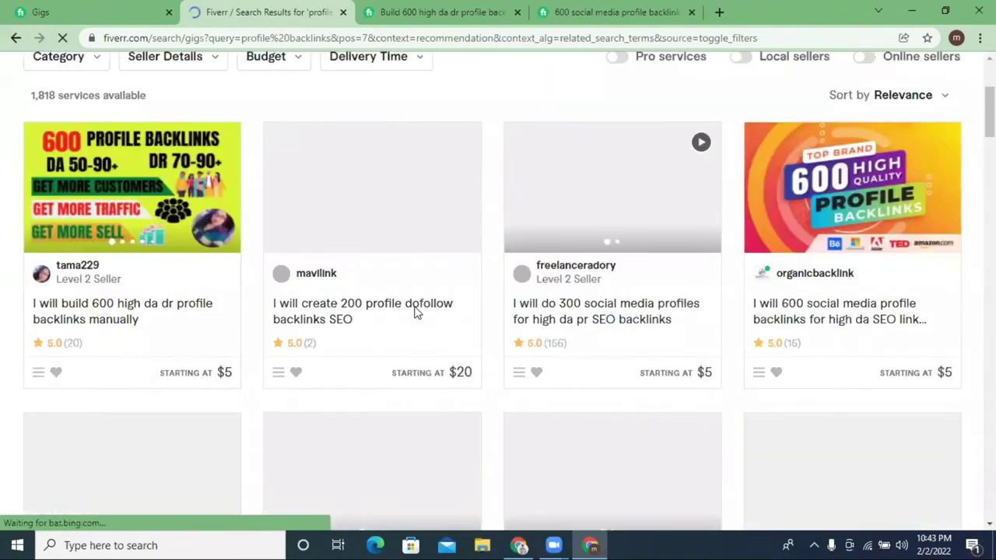
scroll(233, 307, "down", 4)
scroll(263, 305, "up", 7)
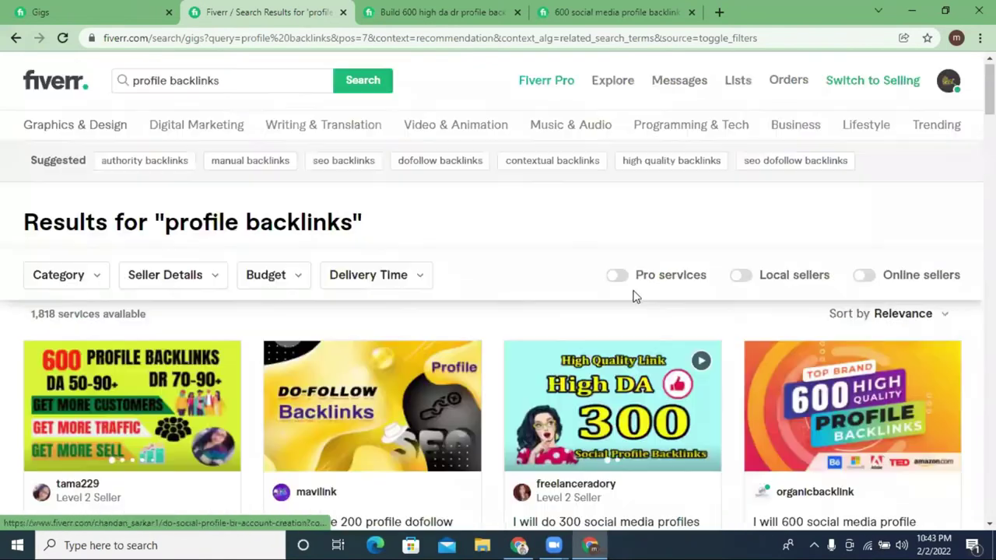
scroll(591, 319, "down", 9)
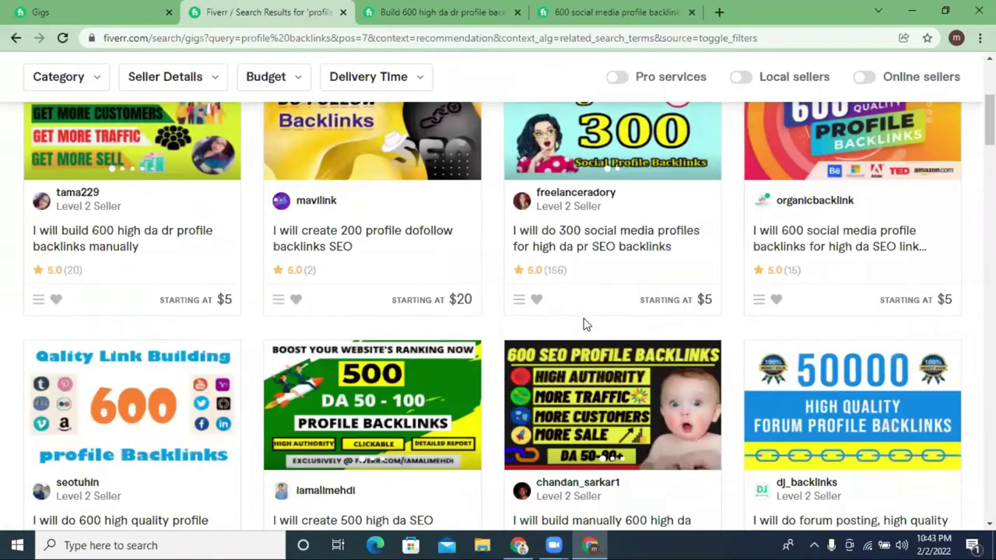
scroll(588, 207, "up", 1)
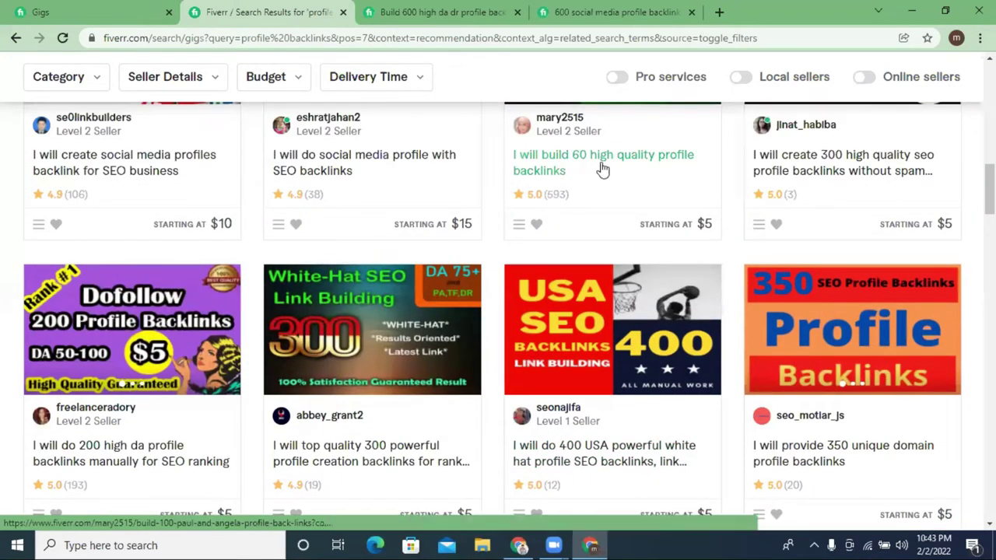
Step: Open the "build 60 high quality profile backlinks" gig and highlight its Basic package price
left_click(552, 172)
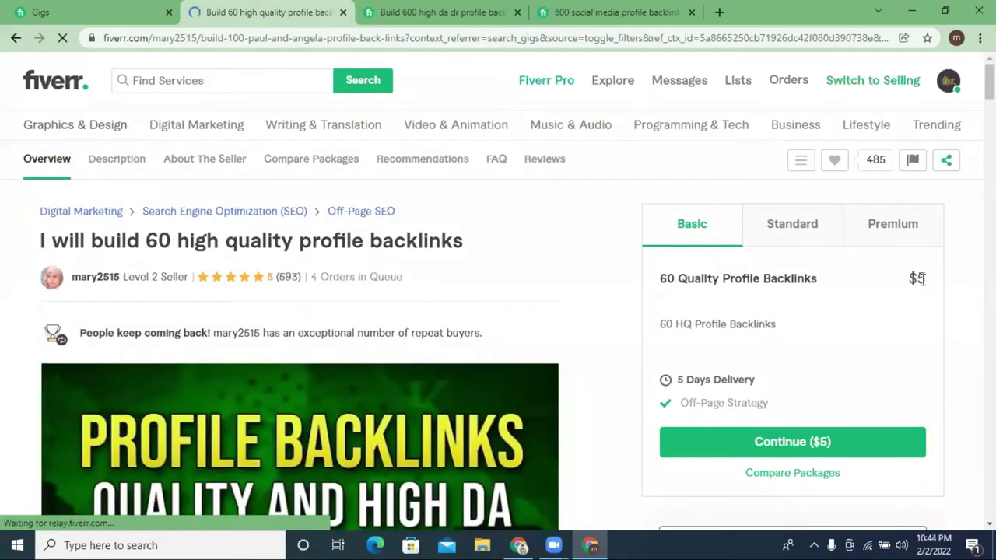
left_click_drag(927, 279, 900, 285)
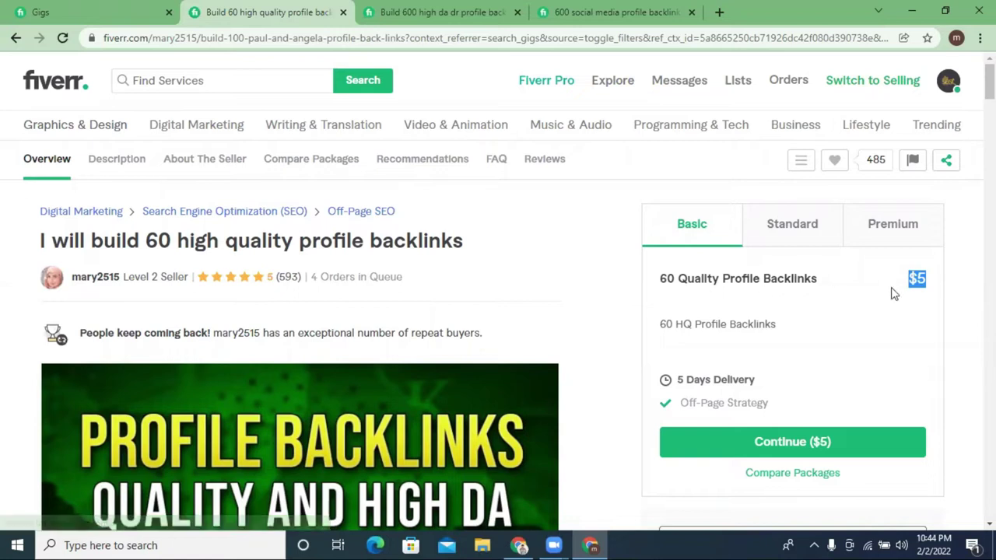
Step: Examine the gig's Standard and Premium packages, highlighting their backlink quantities and the Premium price
left_click(755, 230)
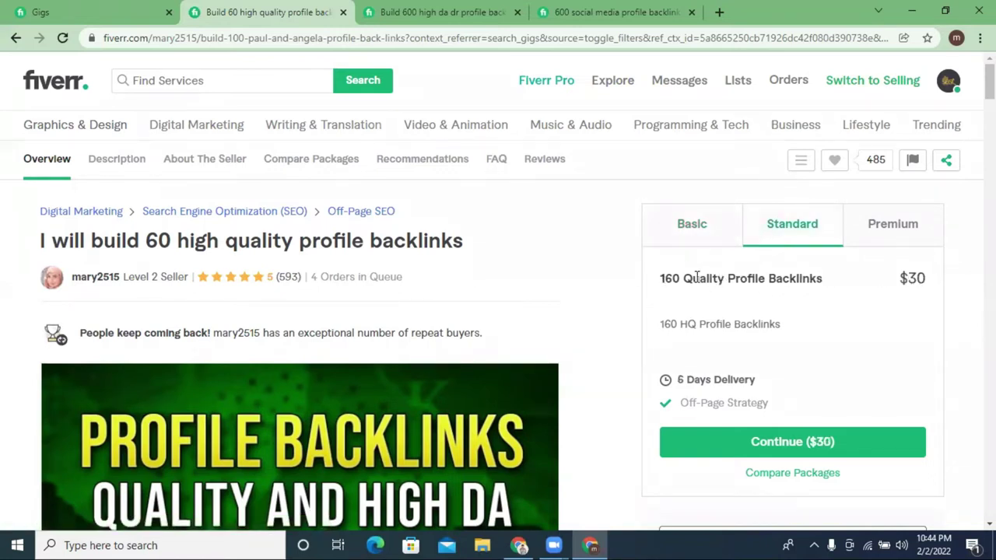
left_click_drag(697, 277, 653, 286)
left_click(918, 278)
left_click(892, 231)
left_click_drag(677, 287, 660, 287)
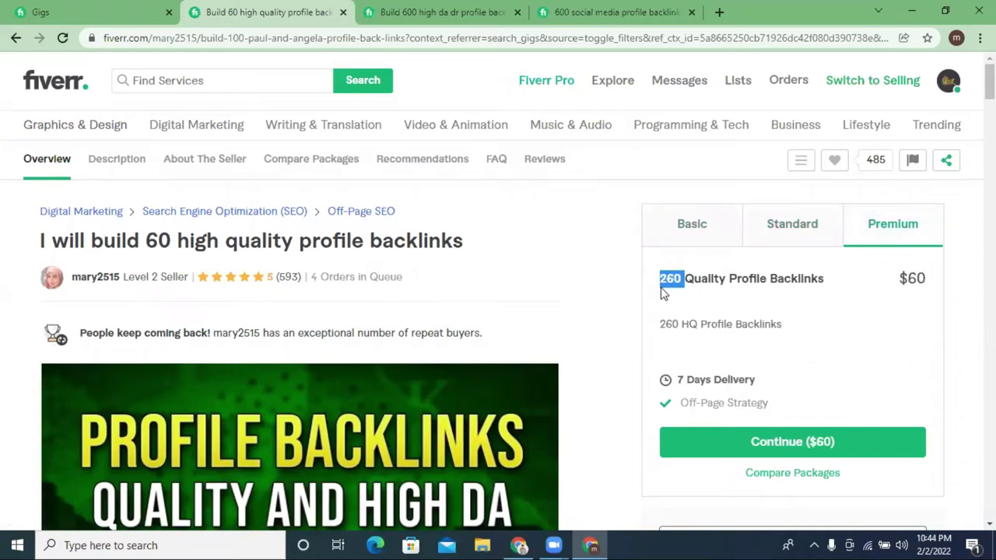
left_click_drag(926, 278, 907, 278)
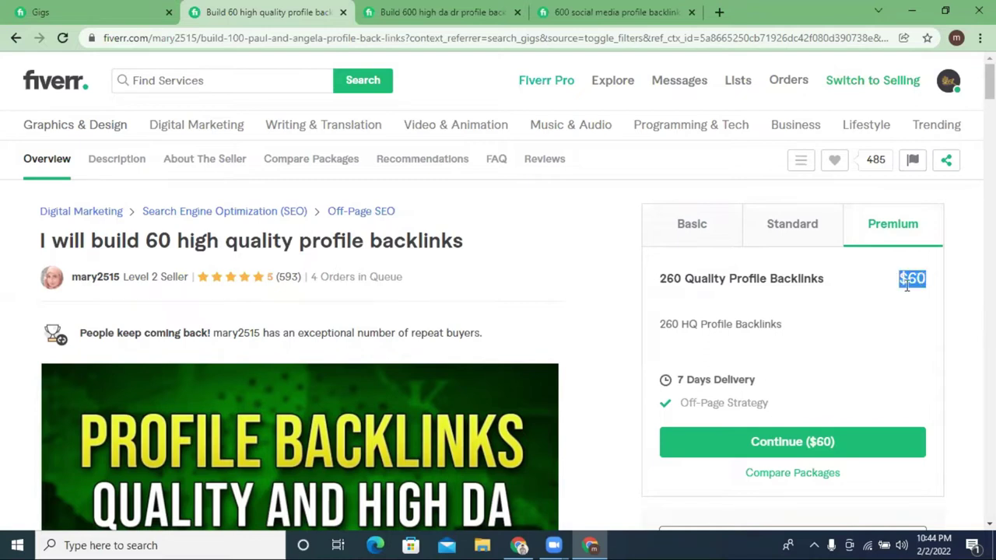
Step: Review the gig's seller information and package comparison
left_click(93, 285)
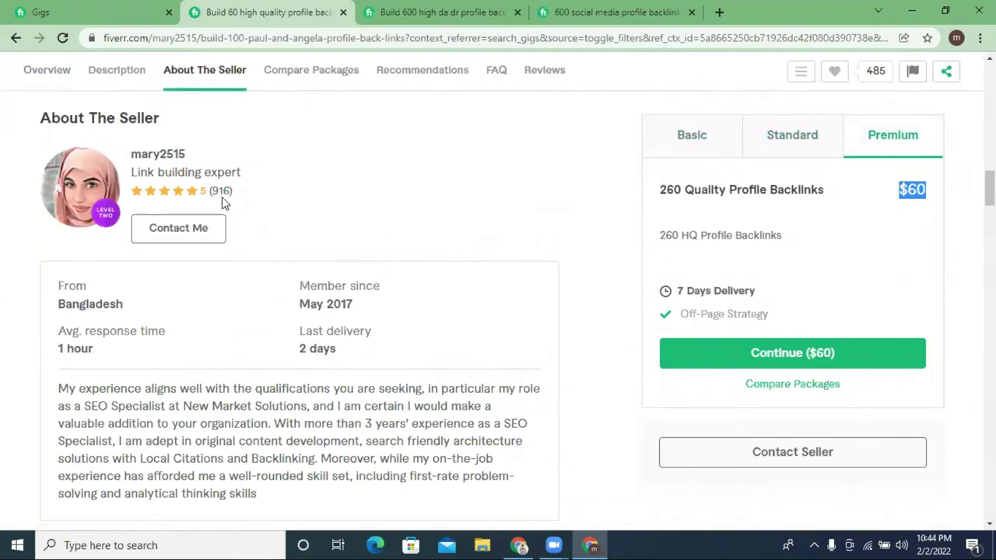
scroll(451, 276, "down", 8)
scroll(448, 278, "up", 12)
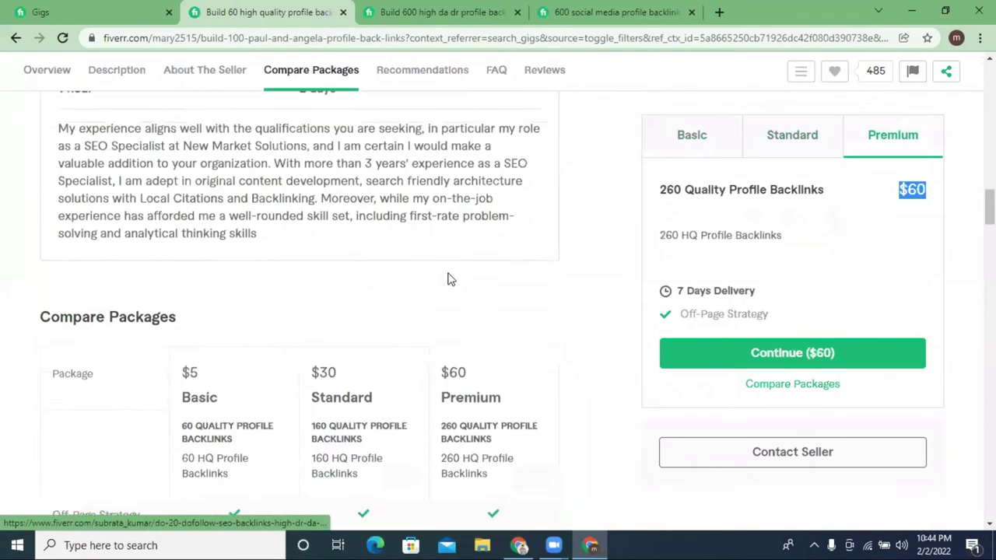
scroll(448, 279, "up", 6)
Step: Start a new gig from the seller account's own profile page and place the cursor in its gig title
left_click(47, 12)
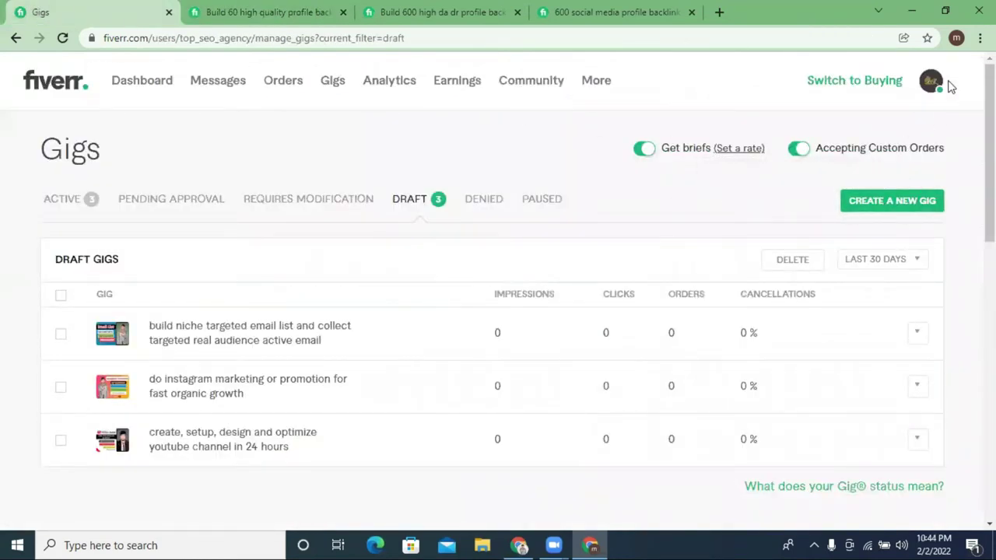
left_click(927, 87)
left_click(822, 155)
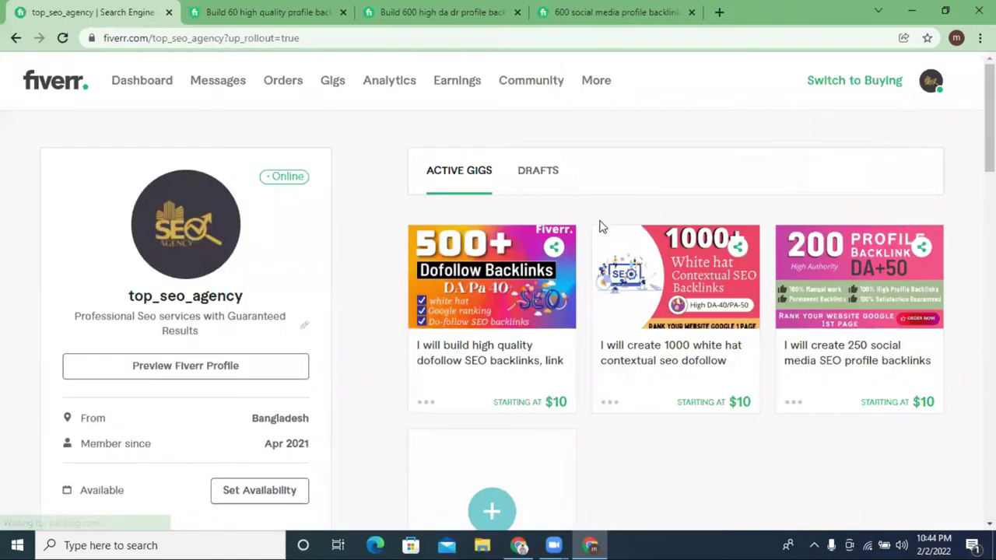
scroll(560, 280, "down", 3)
left_click(502, 300)
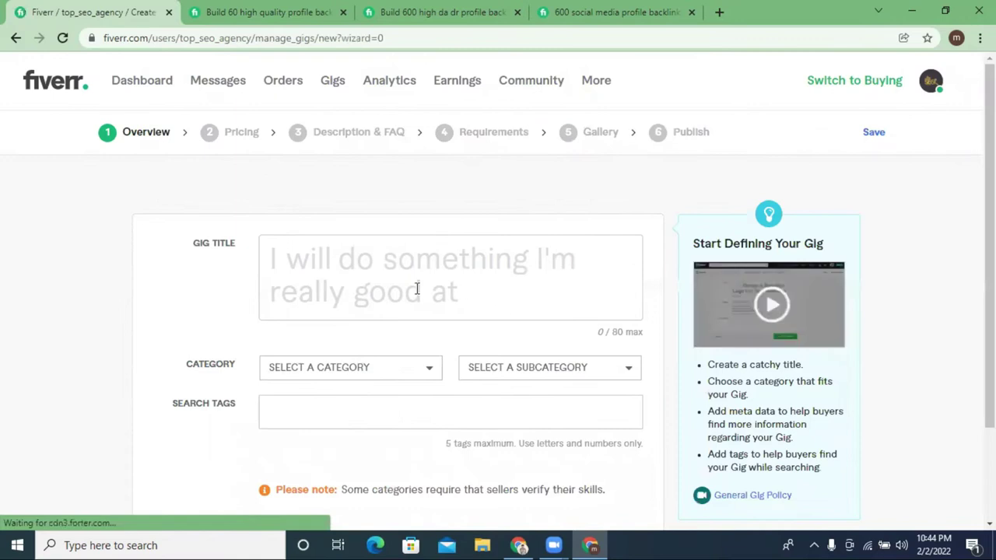
left_click(414, 274)
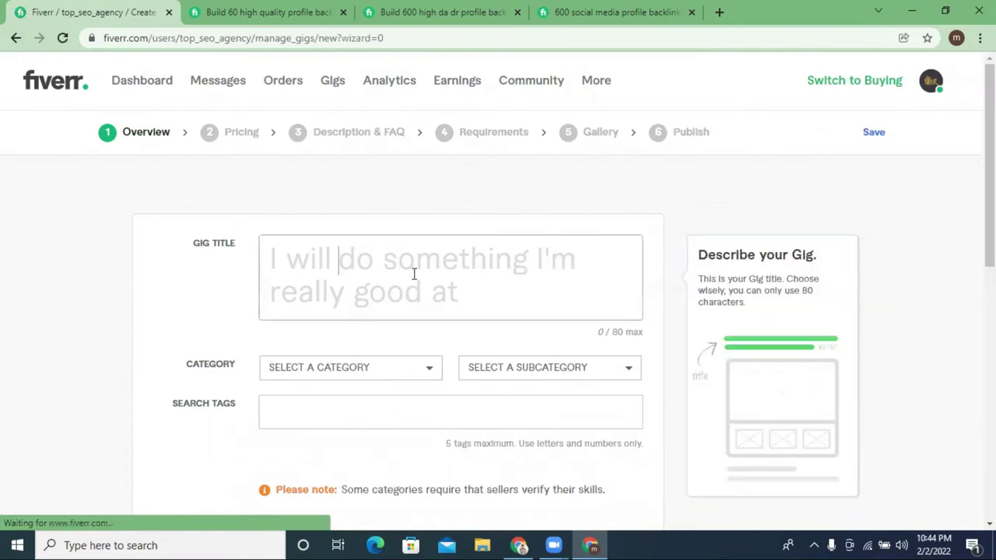
Step: Open Google Translate in a new browser tab
left_click(717, 7)
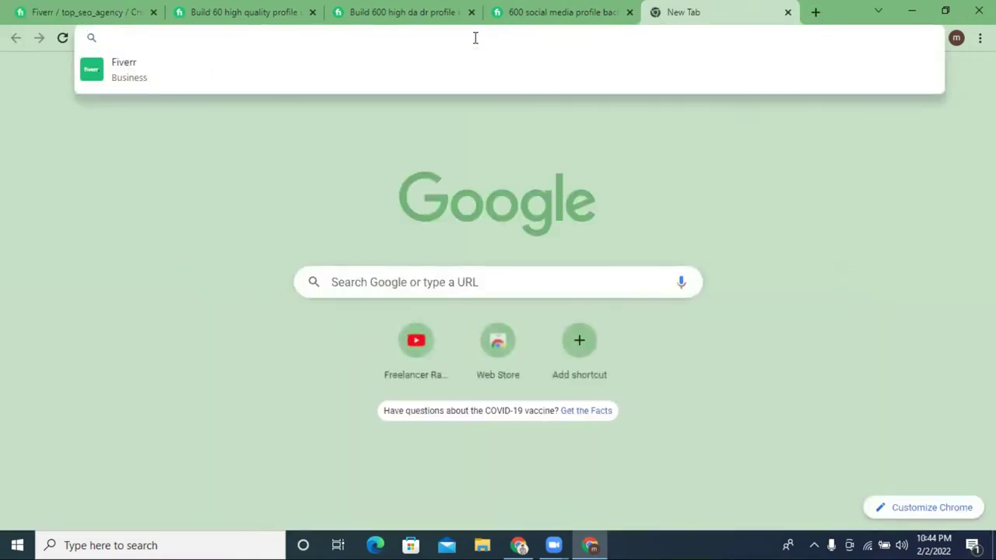
type("google")
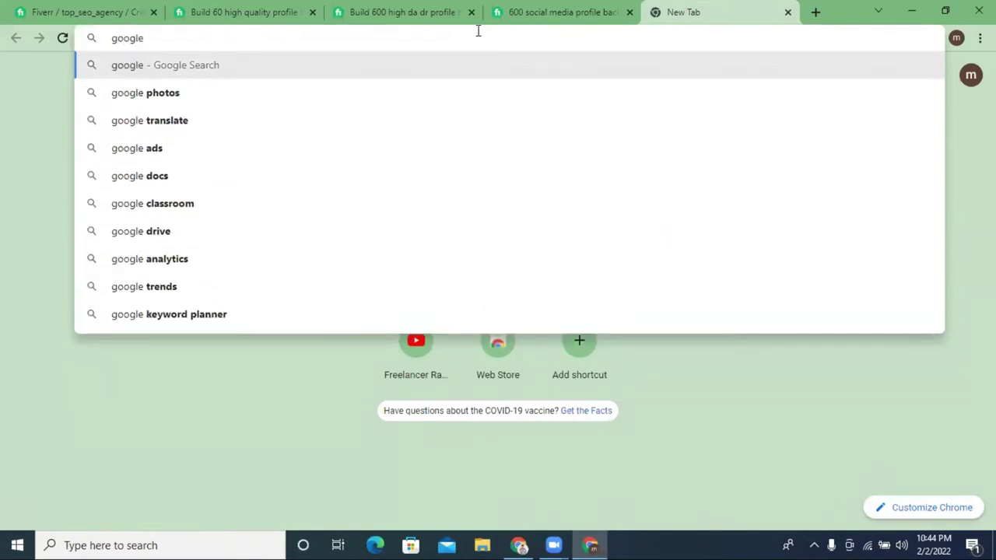
left_click(246, 126)
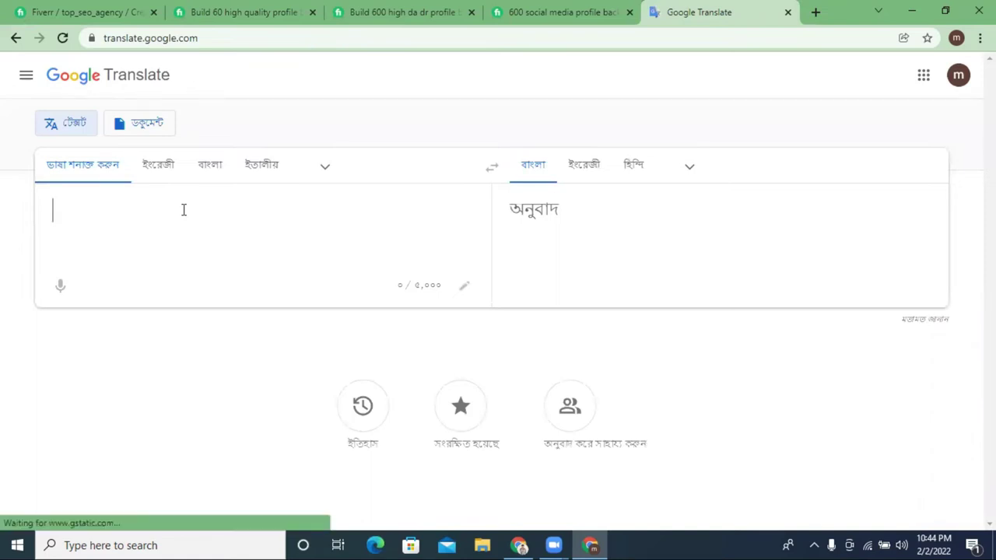
Step: Return to the "profile backlinks" search results and browse the competing gigs' titles, ratings and starting prices
left_click(233, 13)
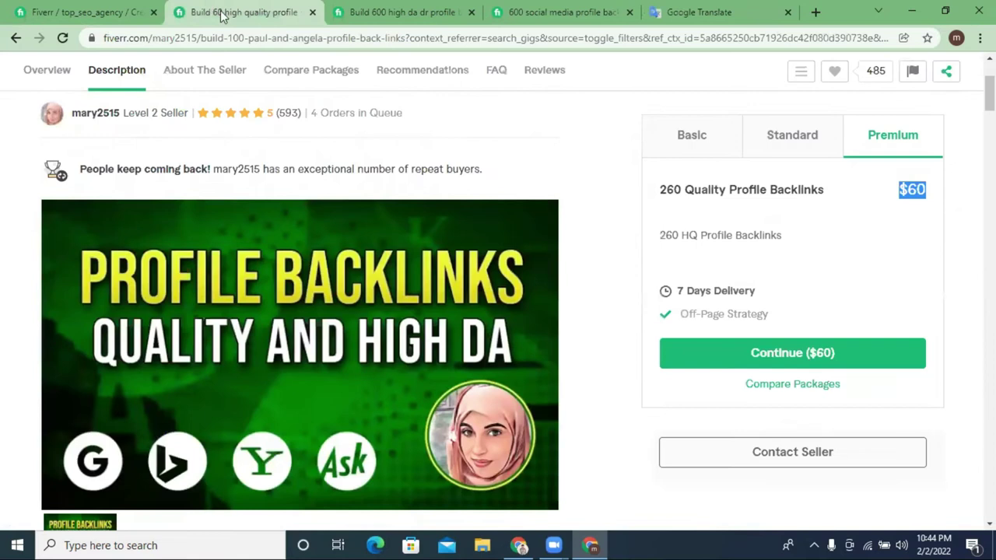
scroll(360, 182, "up", 3)
left_click(115, 14)
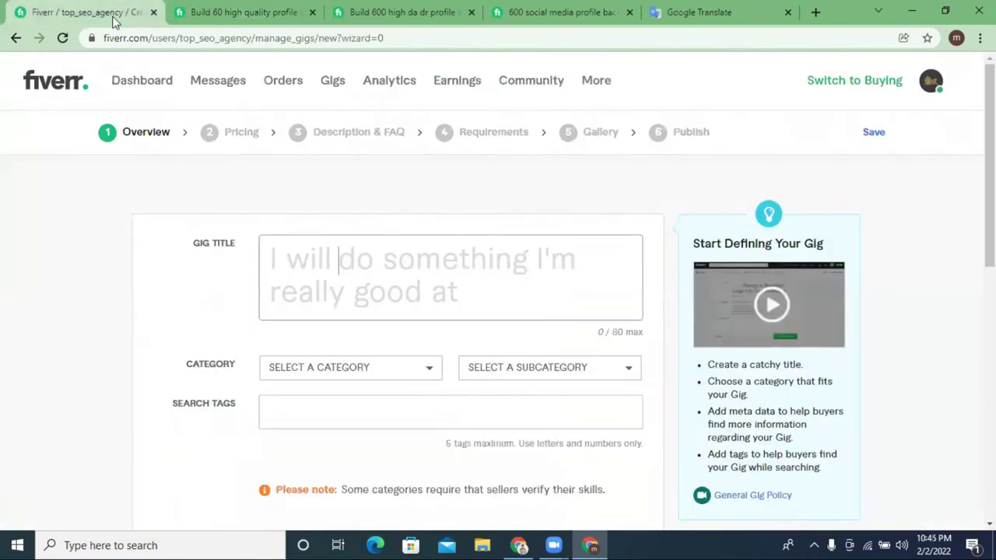
left_click(237, 8)
left_click(16, 37)
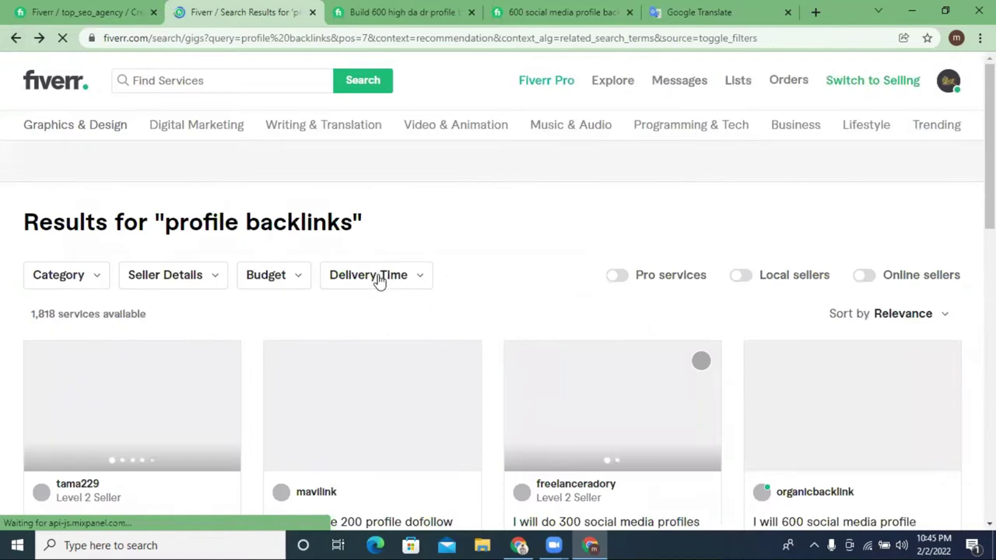
scroll(378, 280, "down", 3)
scroll(125, 350, "down", 5)
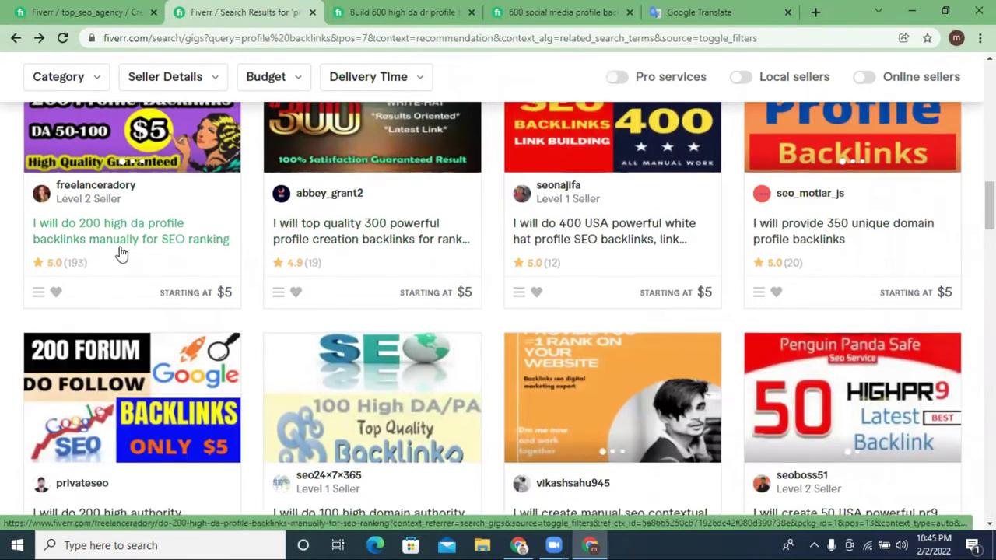
scroll(156, 251, "down", 3)
scroll(214, 249, "down", 8)
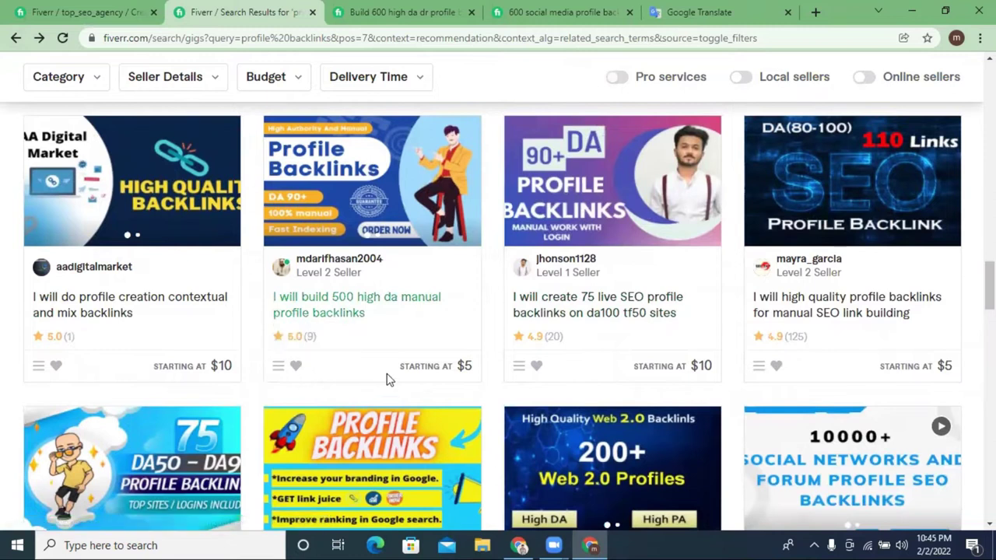
scroll(702, 288, "down", 4)
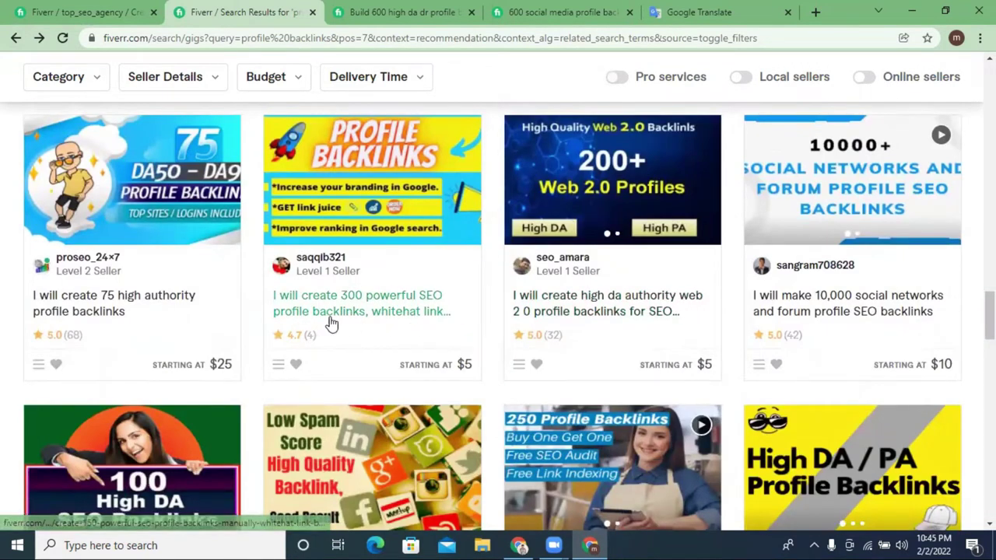
scroll(551, 314, "down", 4)
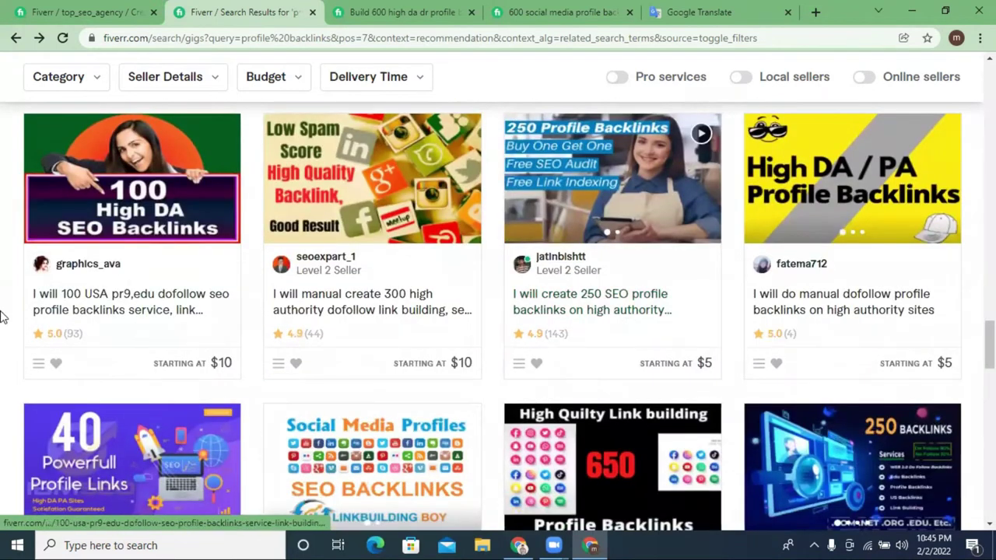
scroll(371, 317, "down", 8)
scroll(394, 256, "up", 6)
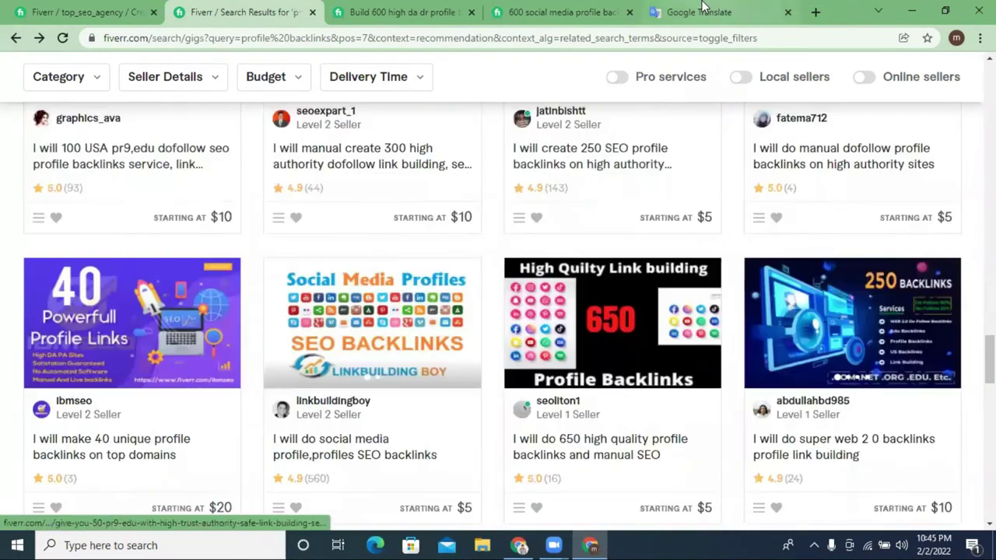
Step: In Google Translate, enter the gig title draft "I will do 600 Social media profile" as source text, accepting the spelling correction for "profile"
left_click(702, 11)
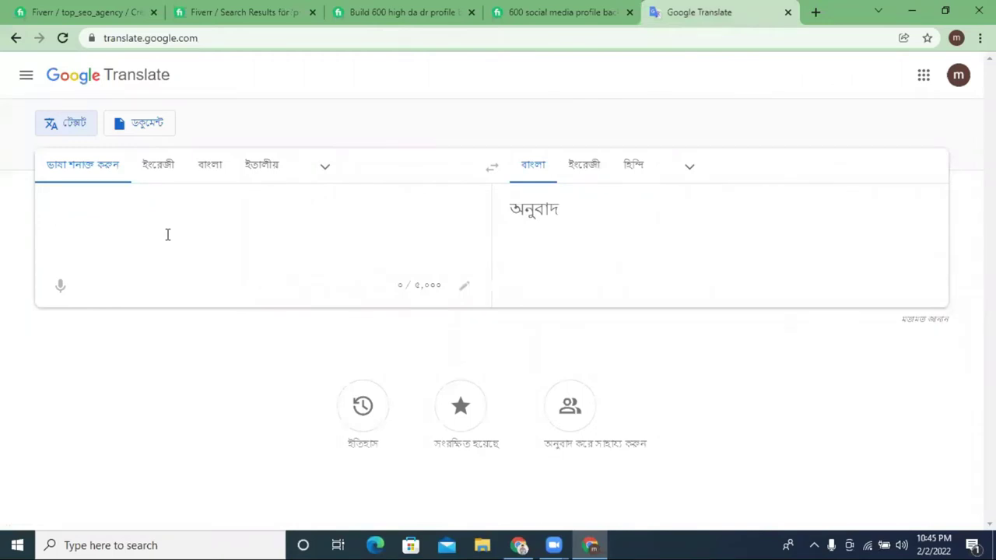
type("I will do")
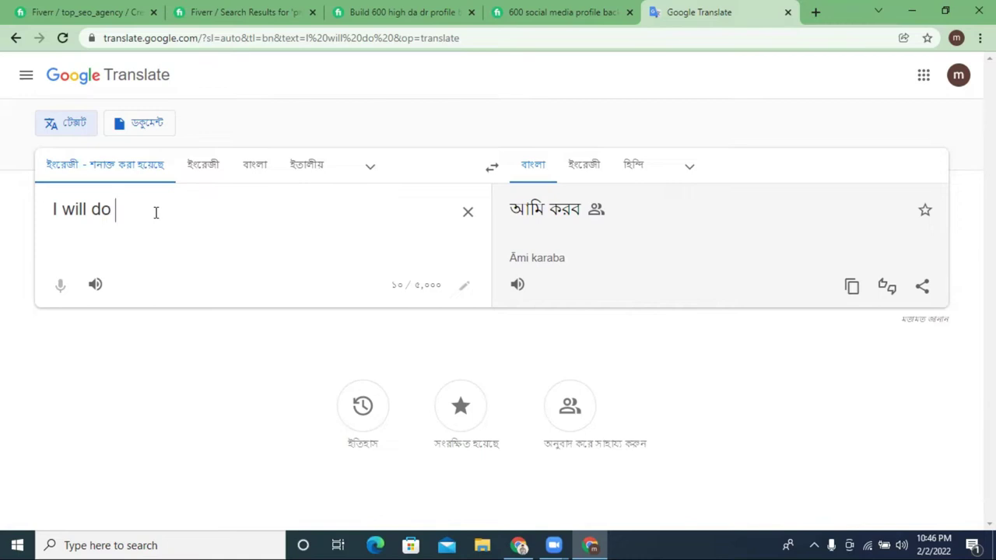
type("600")
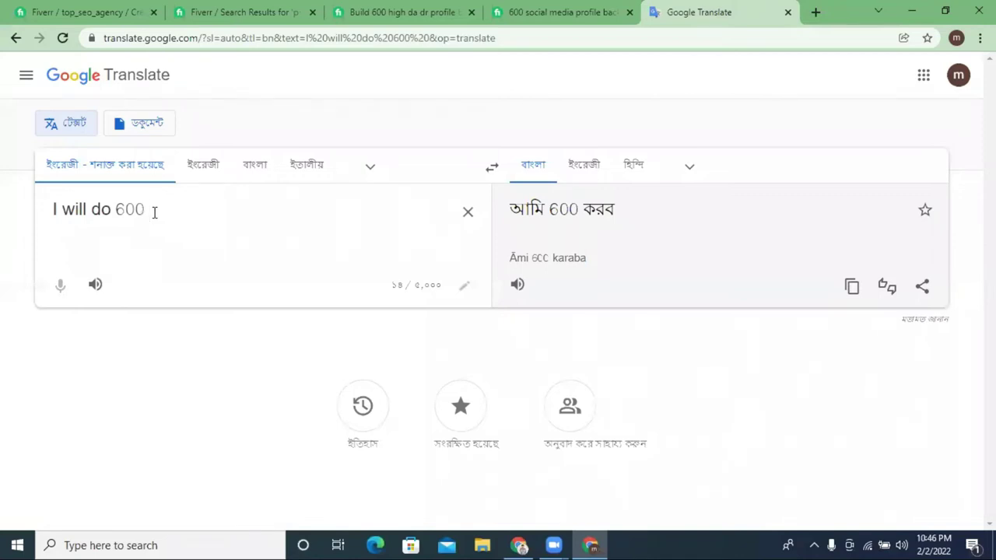
type("Social media ")
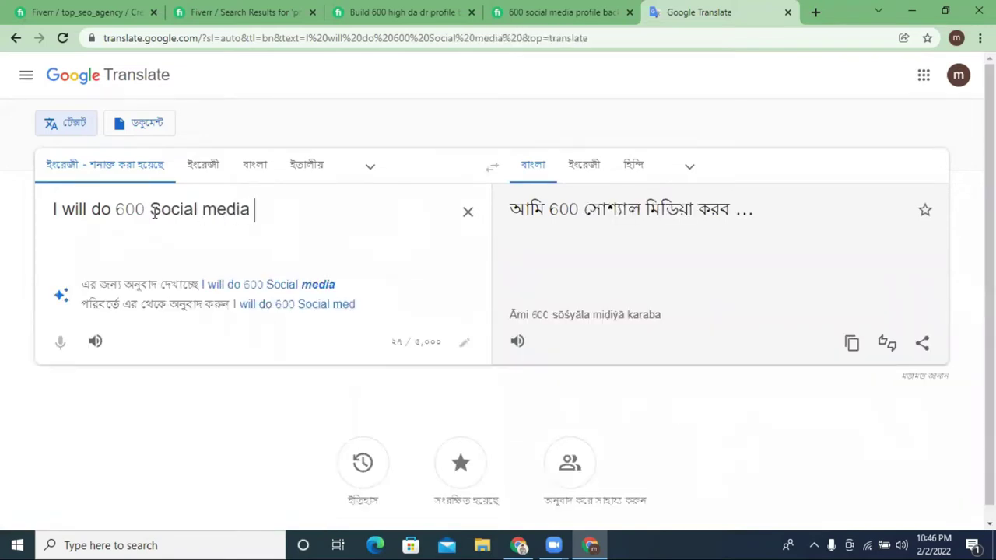
type("prof")
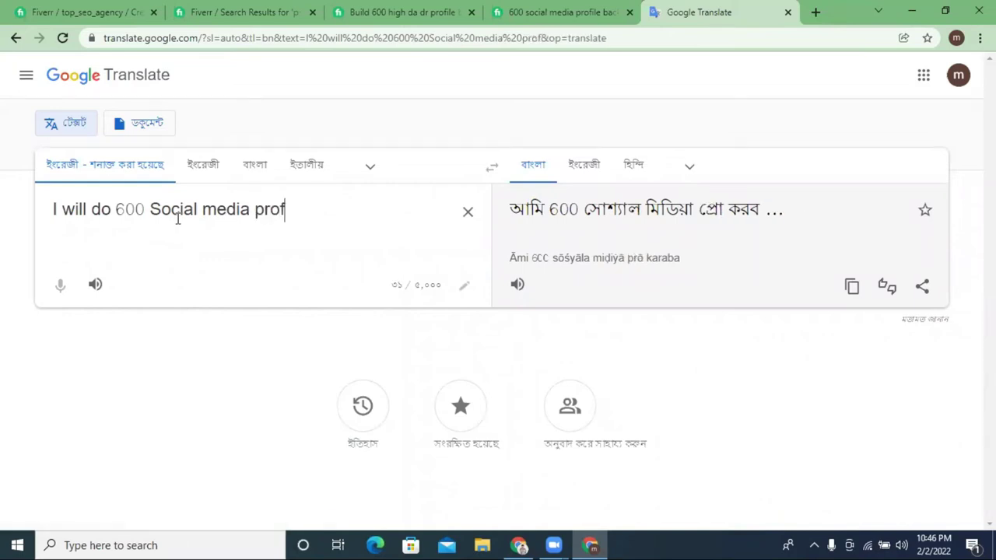
type("oile")
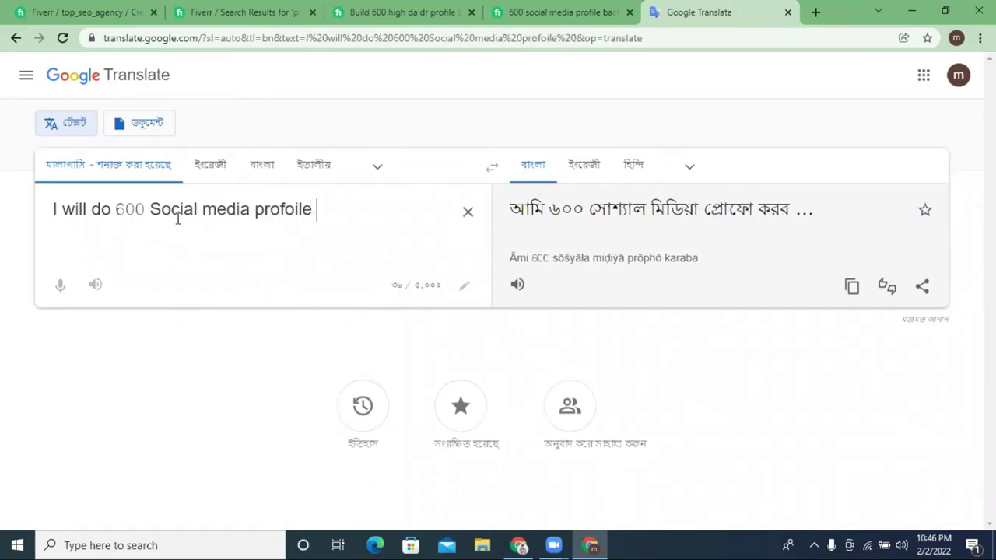
left_click(344, 285)
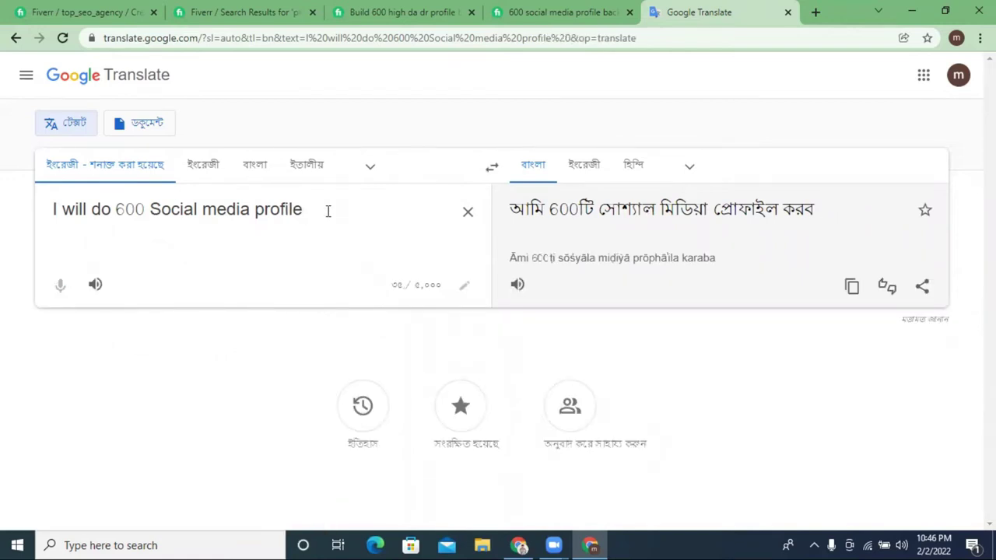
Step: Extend the draft title with "for High DA Pr SEO Backlink" and place the cursor before "do"
type("for ")
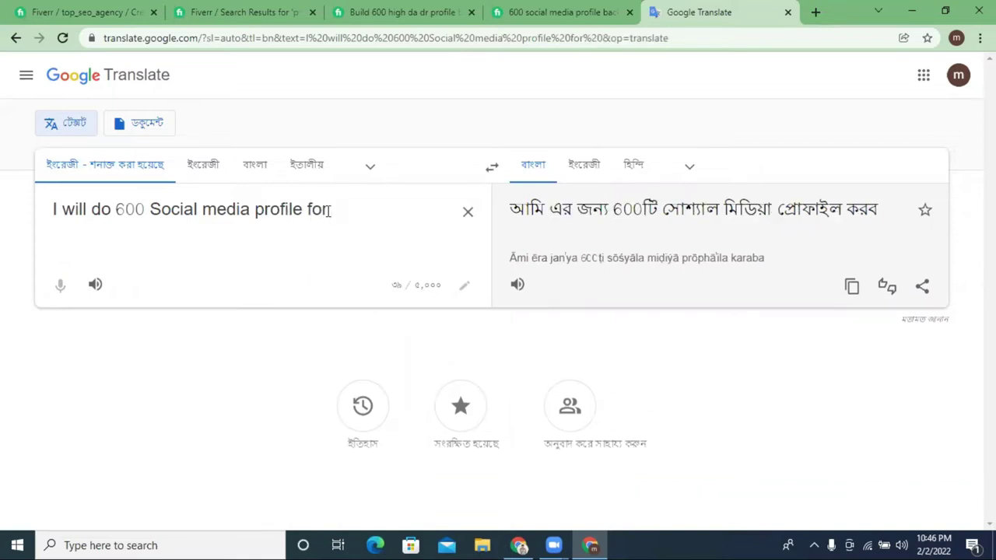
type("H")
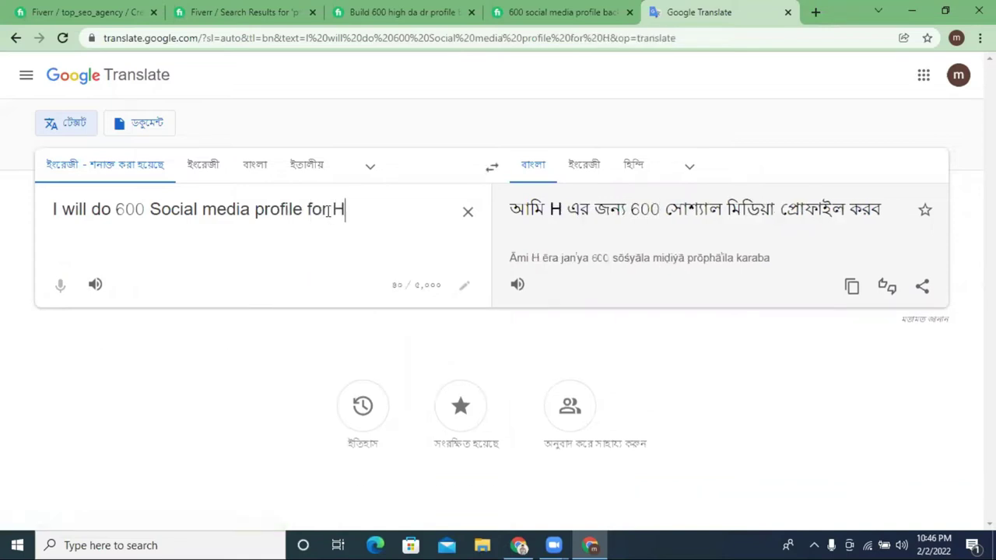
type("igh ")
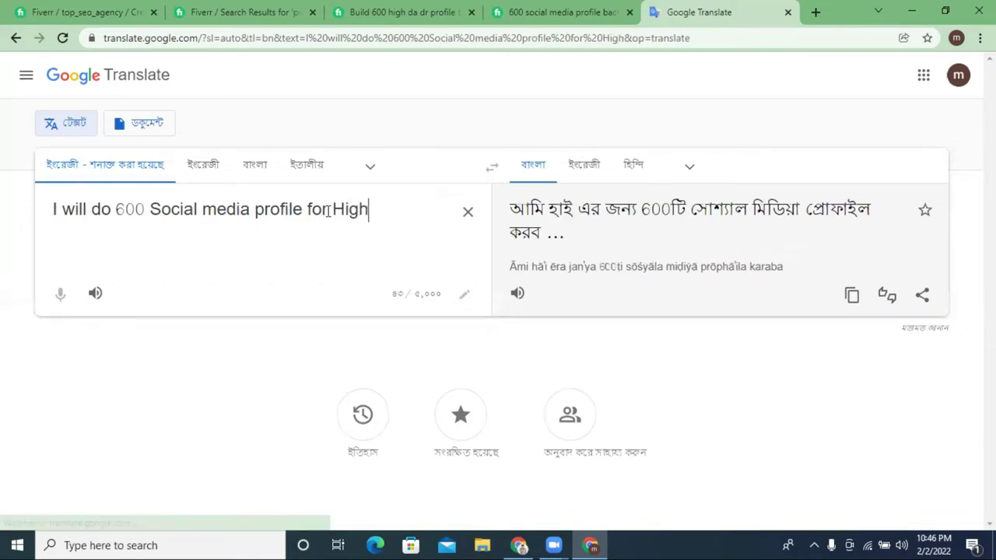
type("DA")
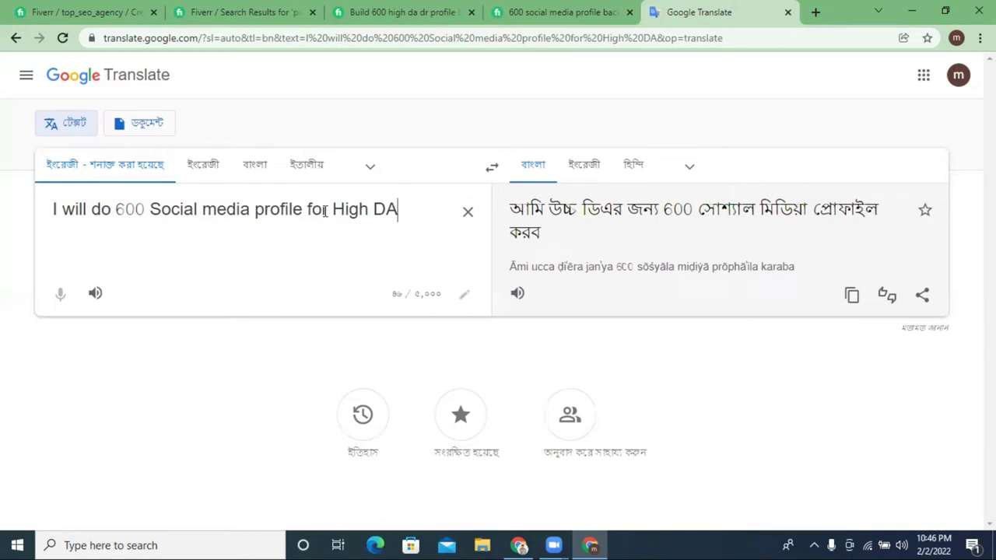
type(" Pr")
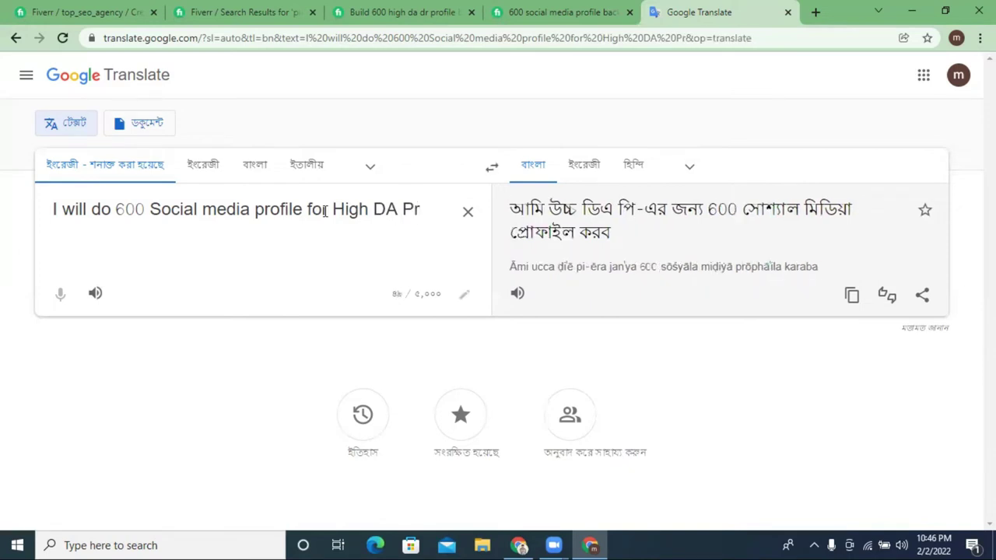
type(" S")
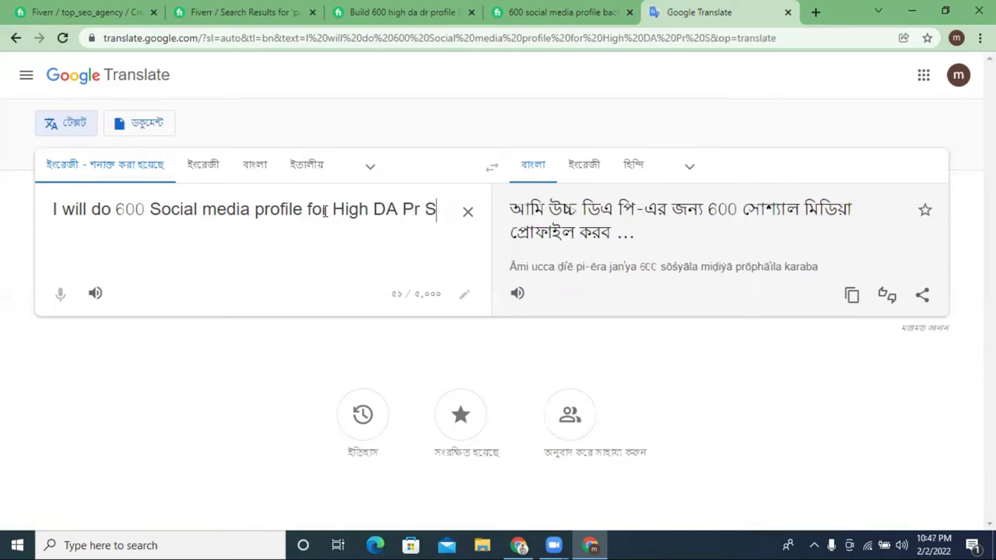
type("EO Backlink")
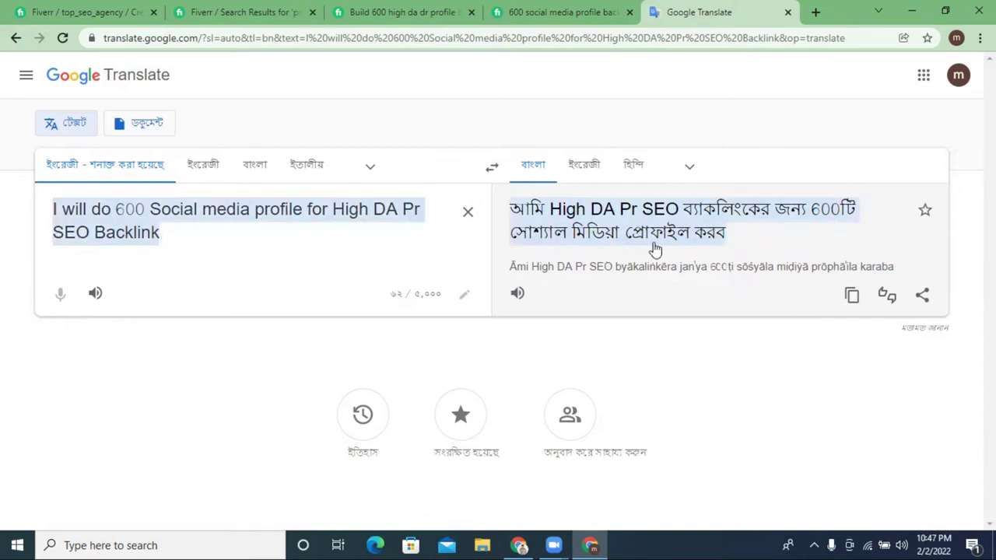
left_click(198, 212)
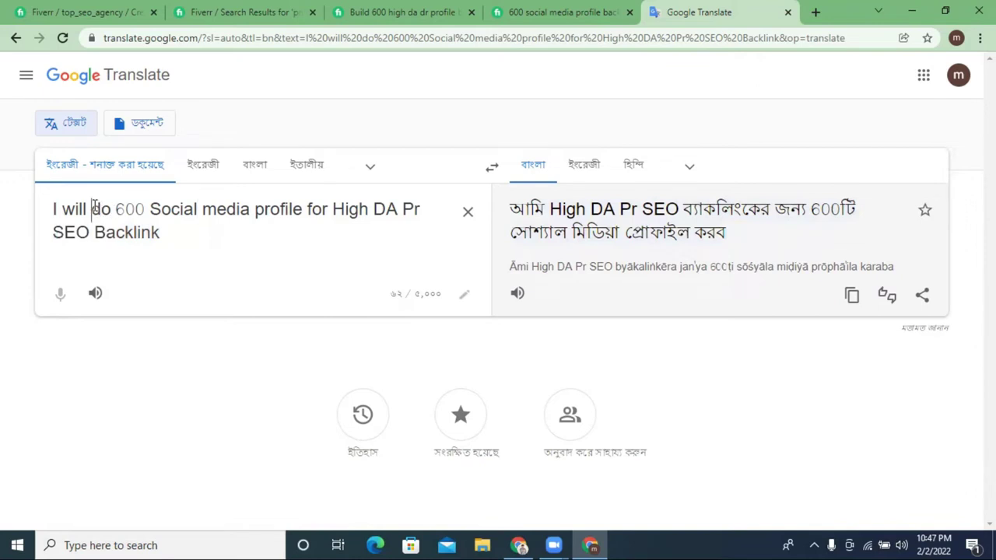
Step: Change "Pr" to "PA" in the draft gig title in the translation source text
left_click_drag(125, 208, 116, 208)
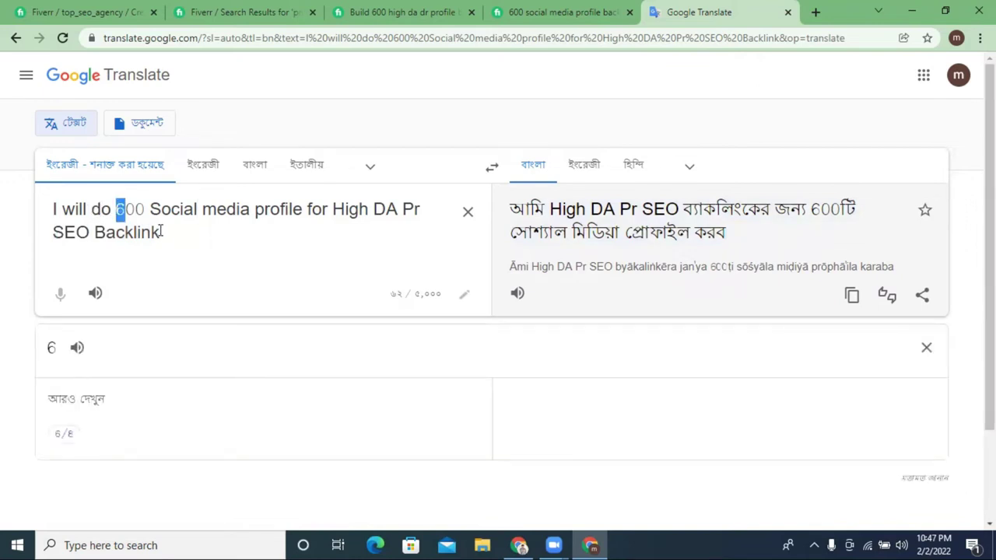
double_click(132, 207)
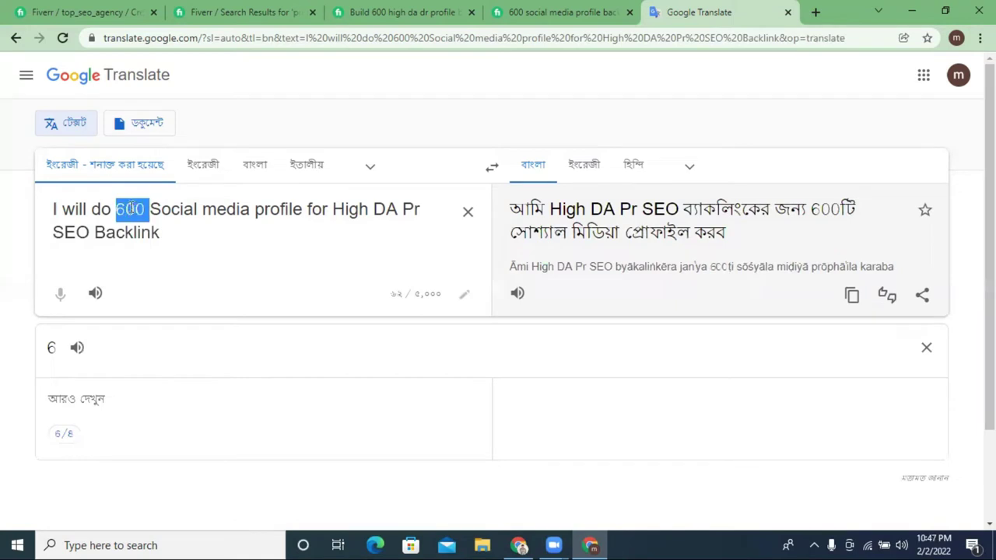
left_click_drag(116, 209, 126, 209)
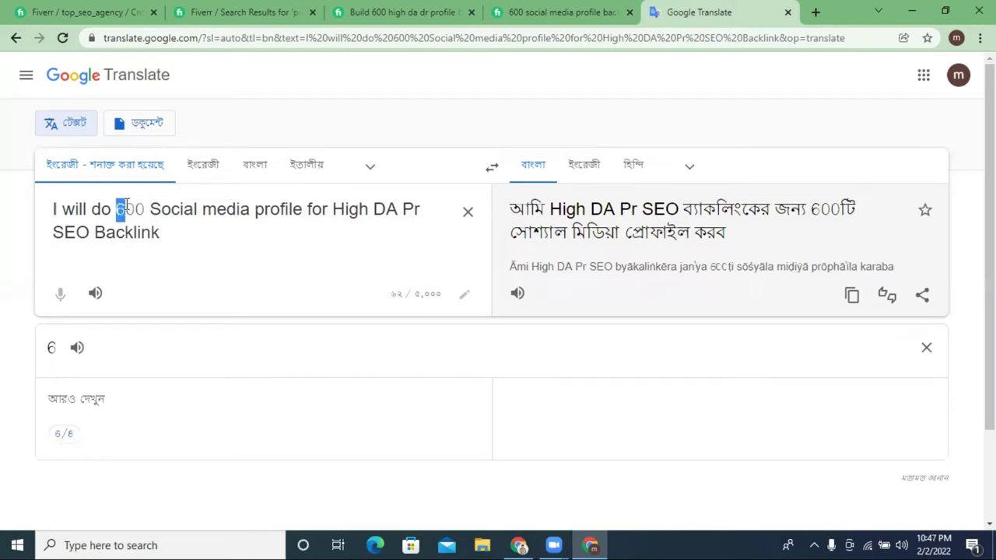
left_click(125, 208)
left_click(402, 209)
left_click(418, 209, "shift")
left_click(412, 208, "shift")
left_click(413, 208)
left_click_drag(414, 210, 418, 210)
type("A")
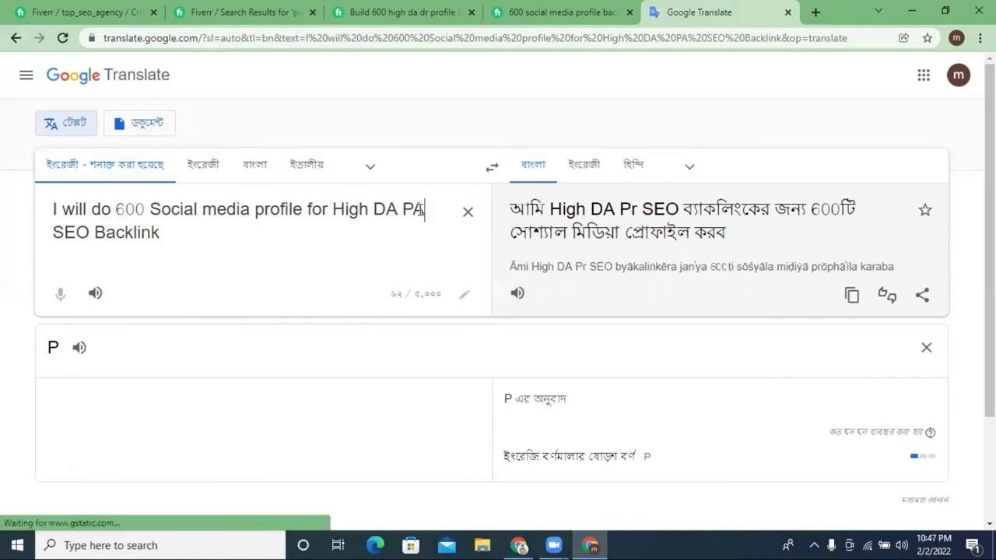
left_click(400, 208)
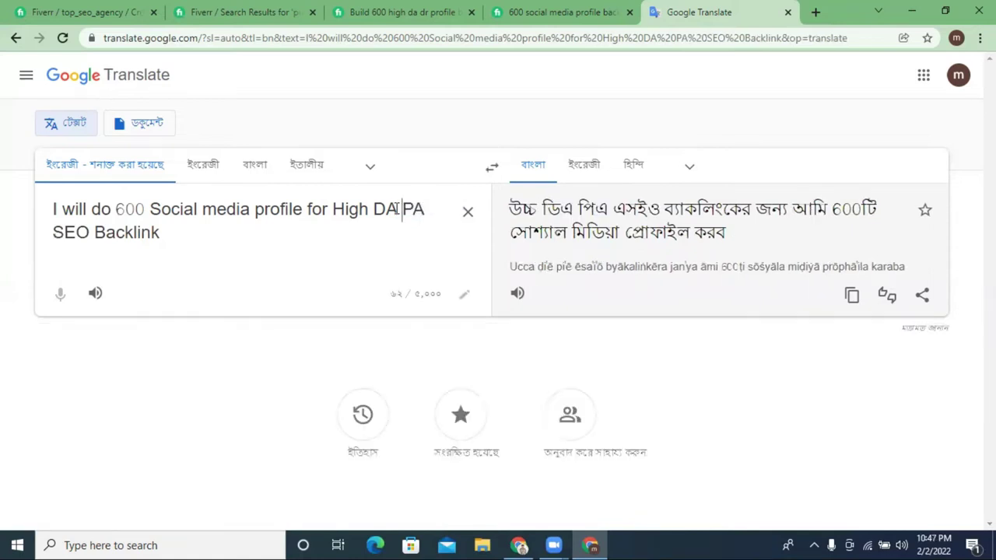
type(",")
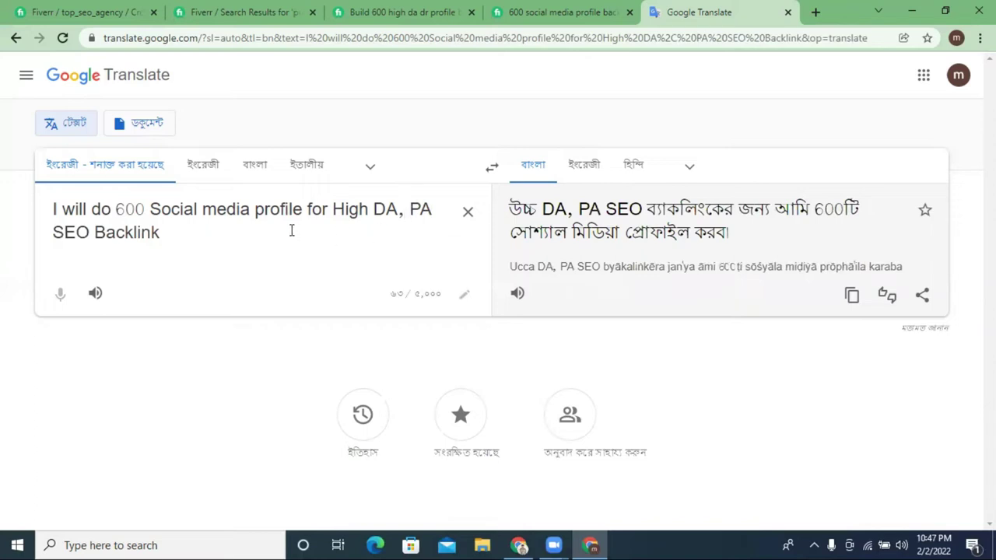
double_click(402, 209)
key("BackSpace")
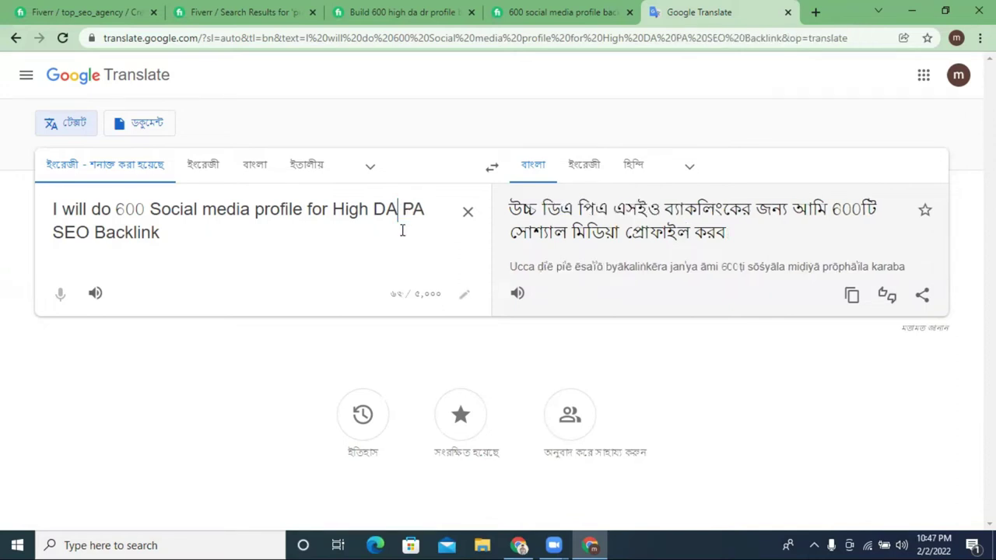
Step: Review the draft title's wording, including the phrases "Social media profile" and "High DA PA SEO Backlink"
key("ctrl+a")
right_click(329, 209)
key("Escape")
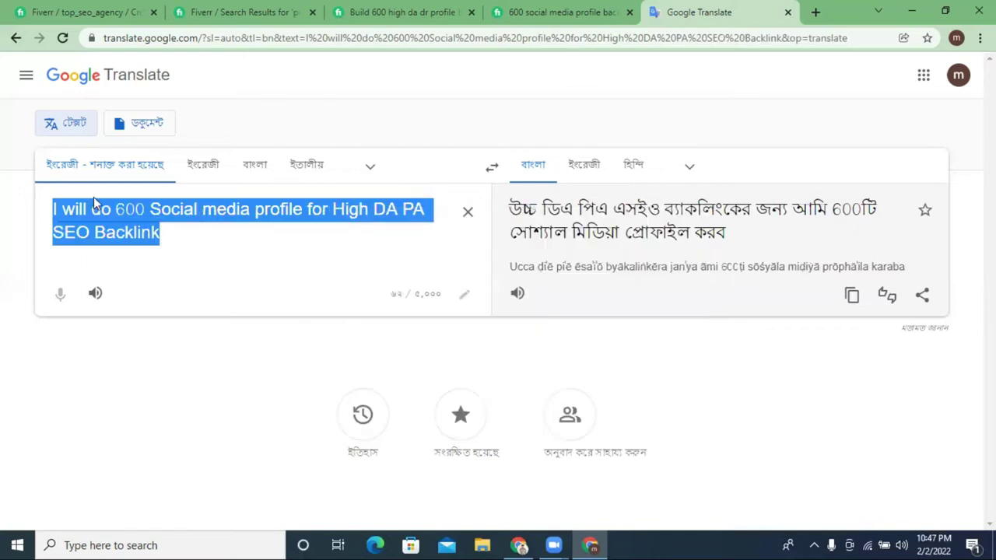
left_click(86, 210)
left_click_drag(91, 210, 160, 232)
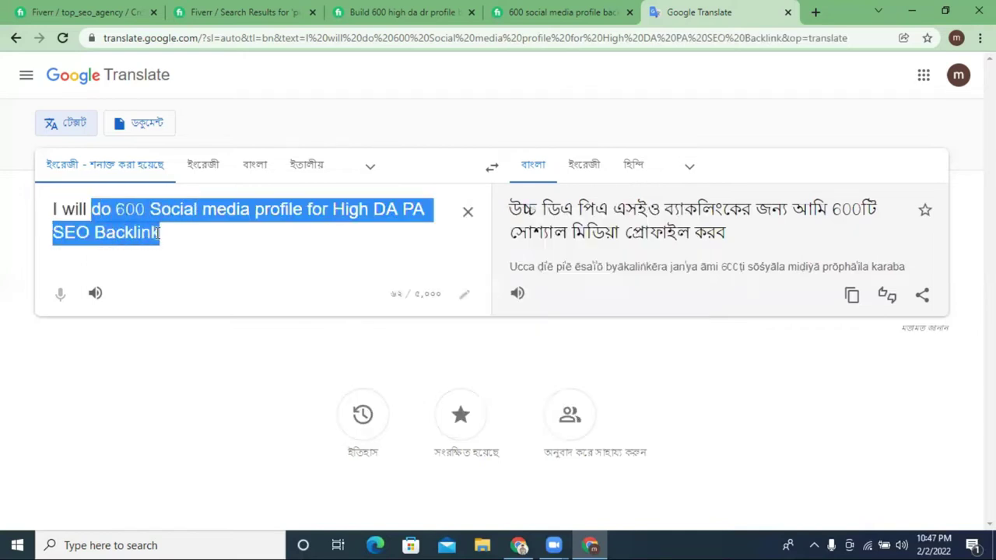
left_click(284, 262)
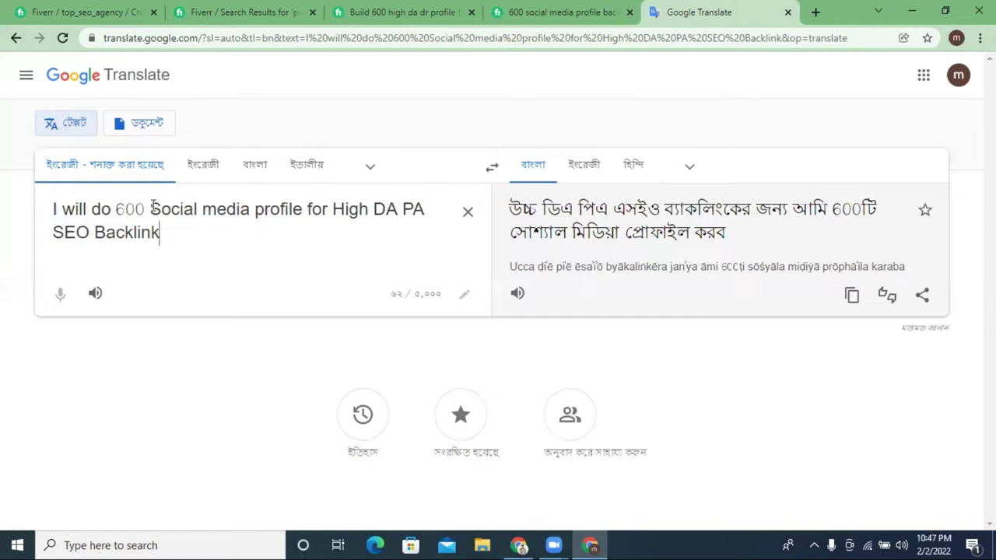
left_click_drag(147, 205, 304, 211)
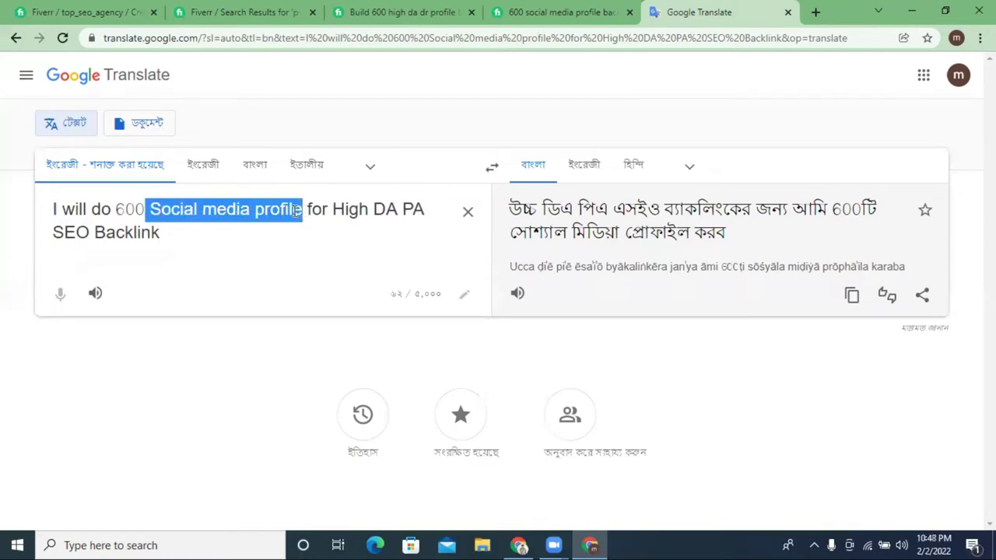
left_click(251, 211)
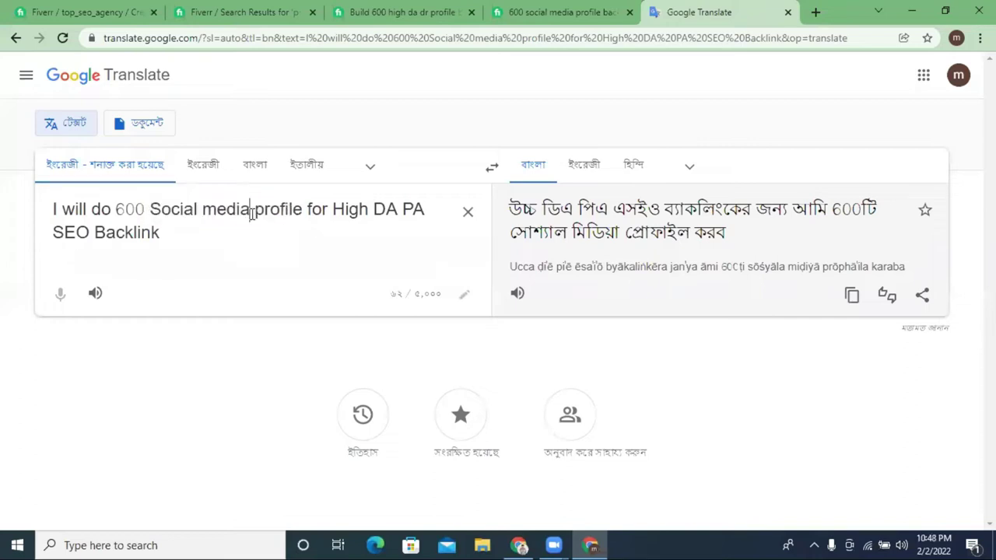
left_click_drag(333, 210, 233, 244)
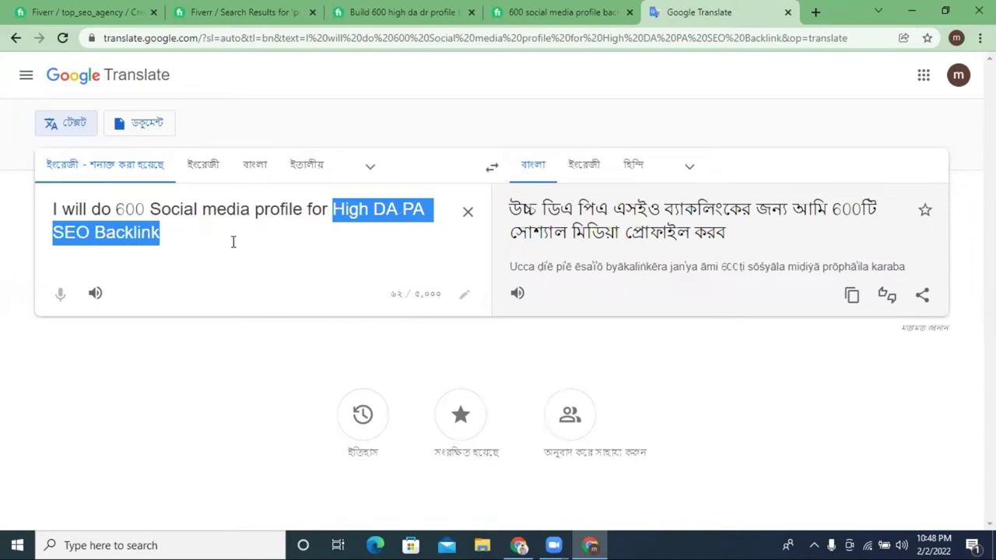
left_click(55, 236)
key("shift+Up")
left_click(163, 231)
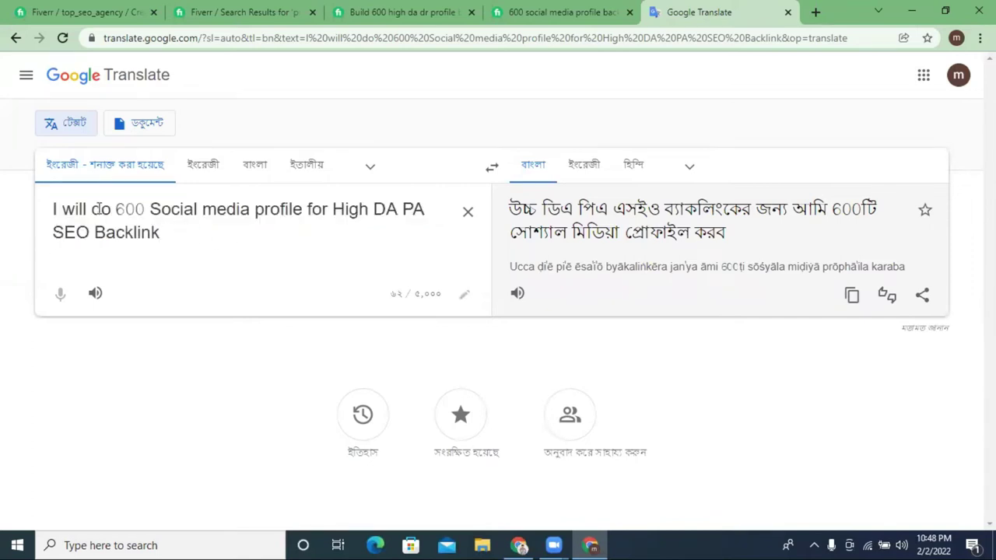
Step: Copy "do 600 Social media profile for High DA PA SEO Backlink" from the draft and paste it as the gig title on Fiverr
left_click_drag(110, 210, 164, 232)
right_click(172, 211)
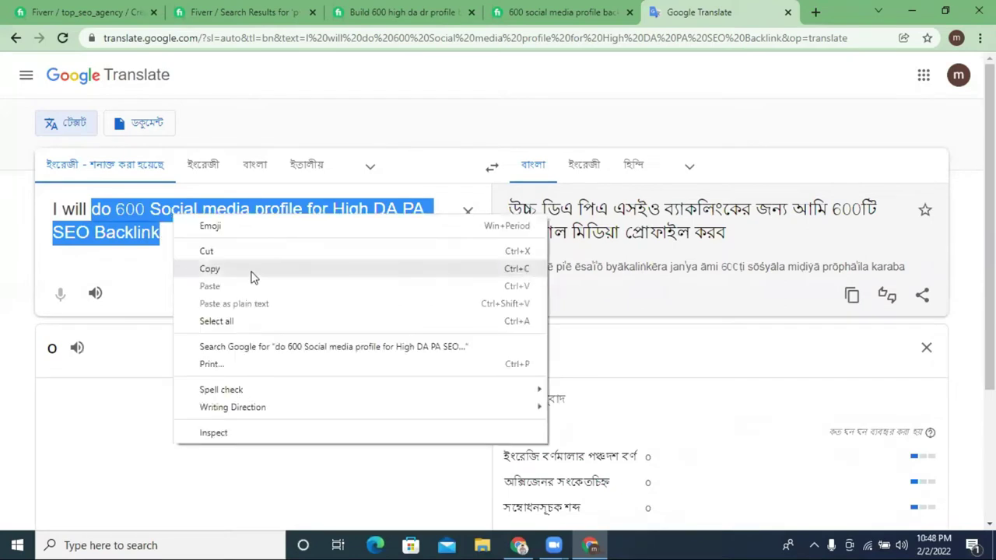
left_click(251, 273)
left_click(197, 9)
left_click(137, 9)
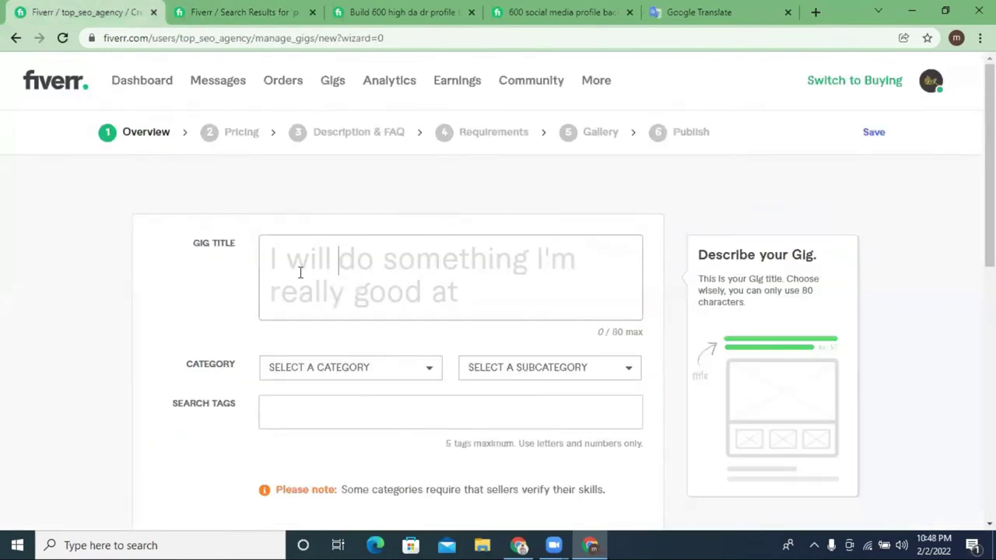
right_click(298, 273)
left_click(373, 386)
scroll(329, 289, "up", 1)
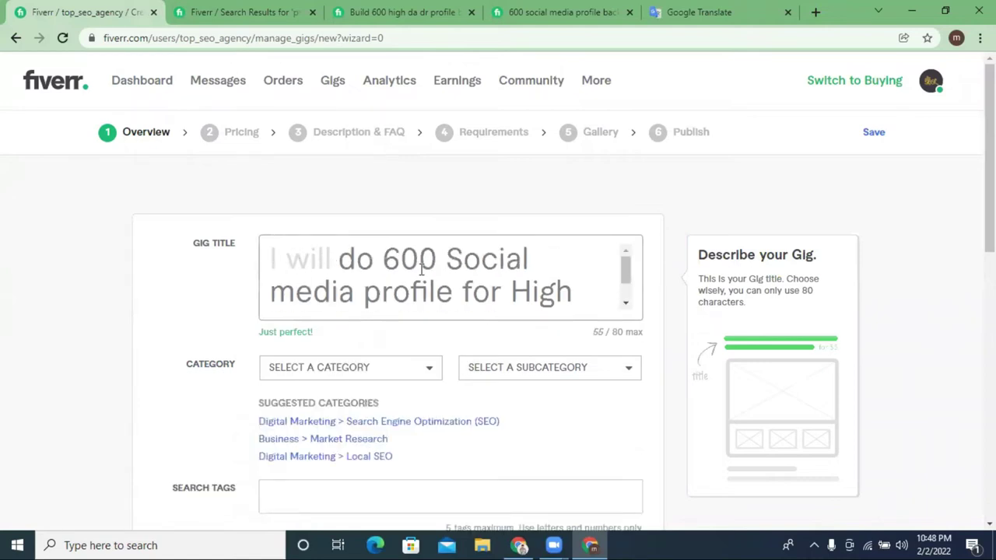
left_click(933, 269)
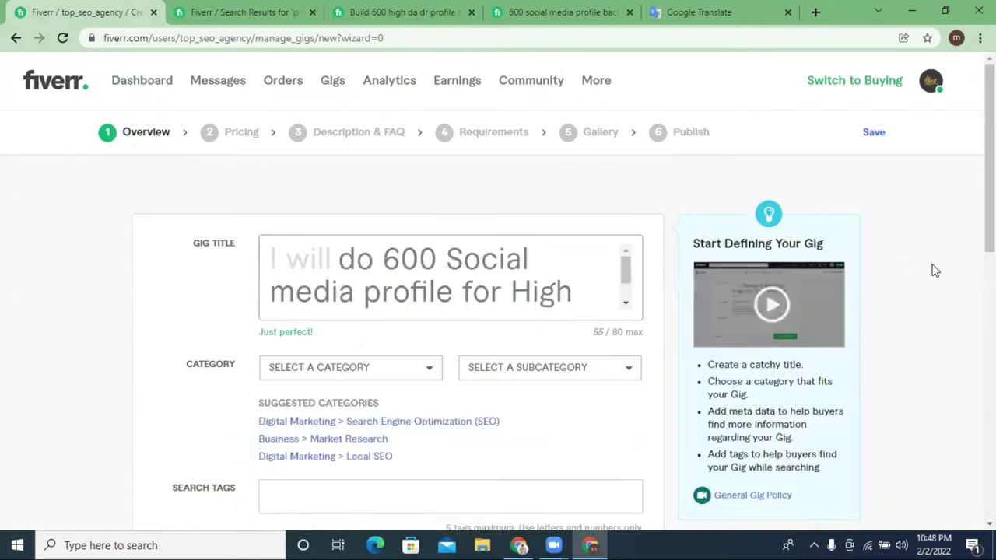
left_click(578, 260)
scroll(631, 241, "down", 1)
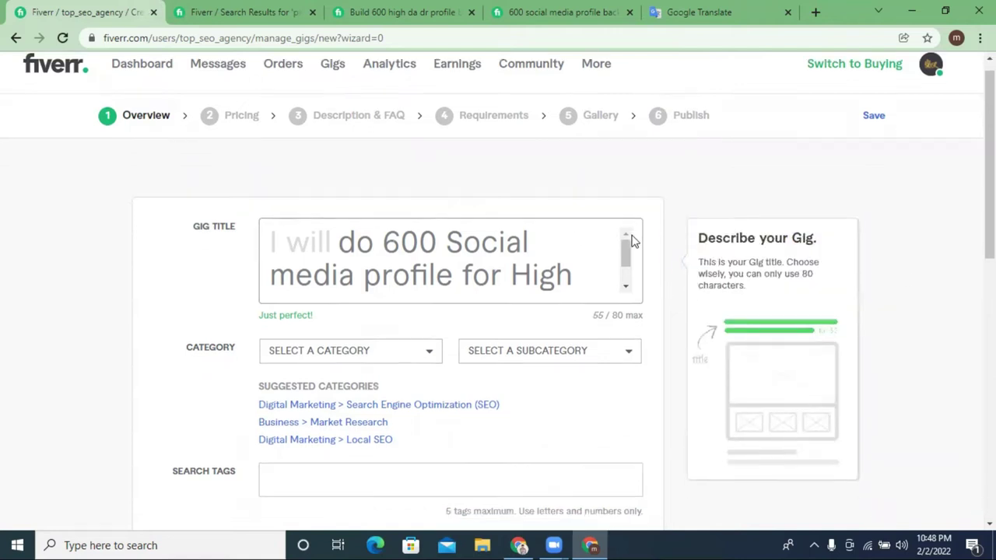
Step: Check the category path of the competing 600-backlink gig and set the new gig's category to Digital Marketing > Search Engine Optimization (SEO)
left_click(217, 9)
scroll(271, 151, "up", 4)
left_click(382, 9)
scroll(300, 171, "up", 5)
scroll(293, 195, "up", 15)
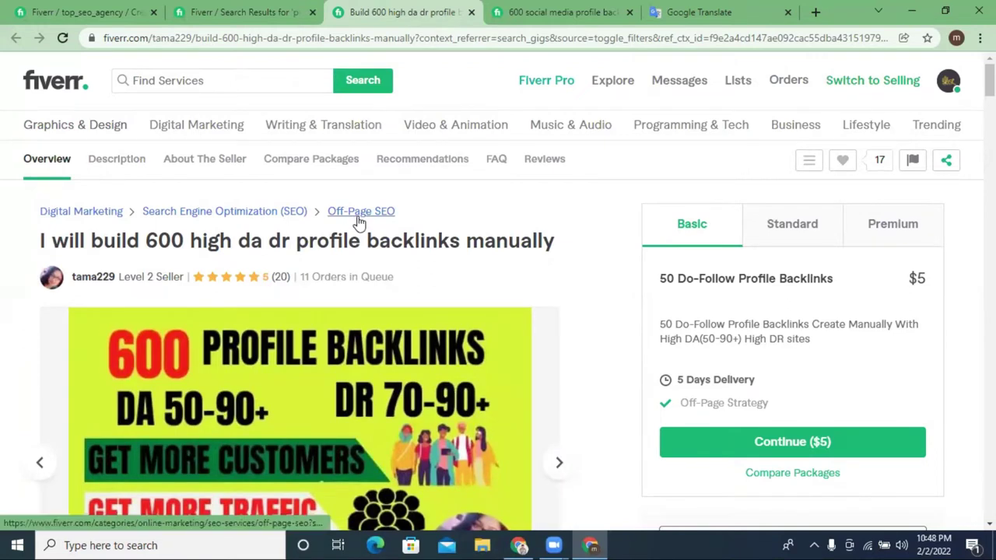
left_click(241, 11)
left_click(101, 11)
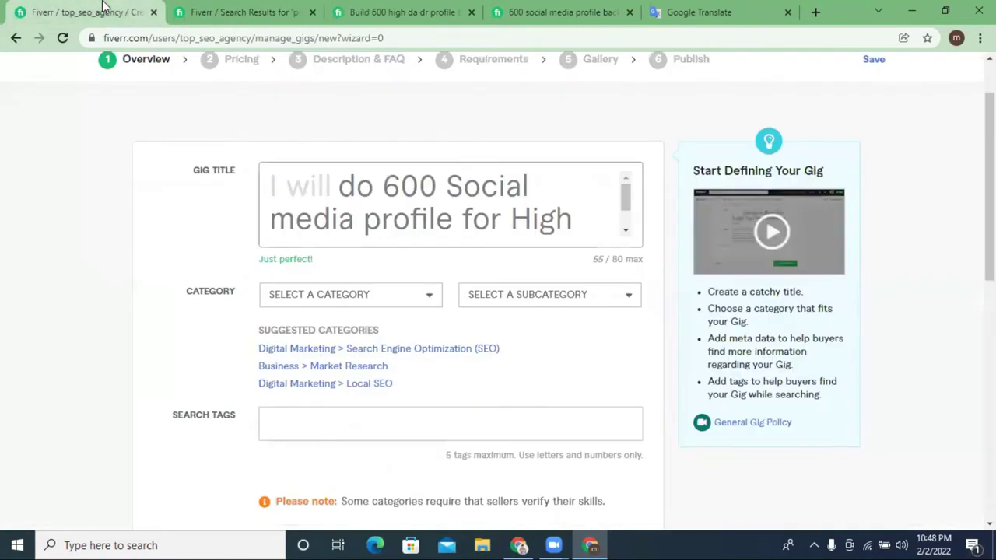
left_click(318, 296)
left_click(456, 348)
left_click(456, 349)
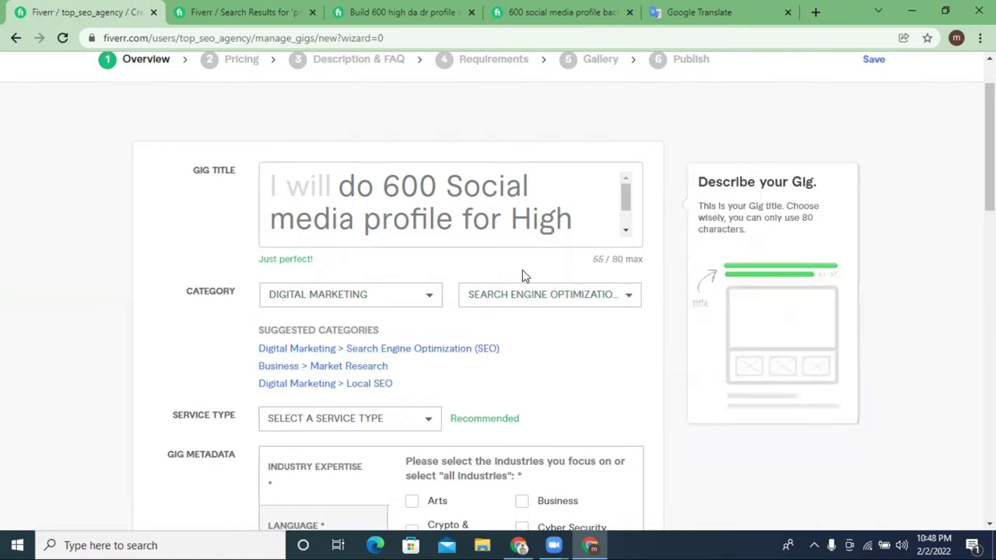
Step: Recheck the competing gig's category path and set the new gig's service type to Off-Page SEO
left_click(351, 11)
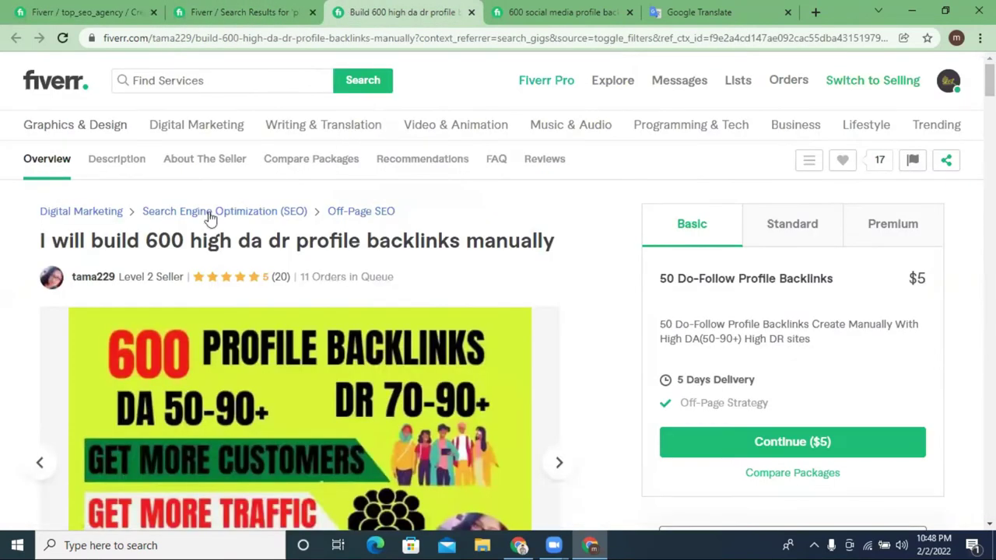
key("ctrl+shift+Tab")
key("ctrl+shift+Tab")
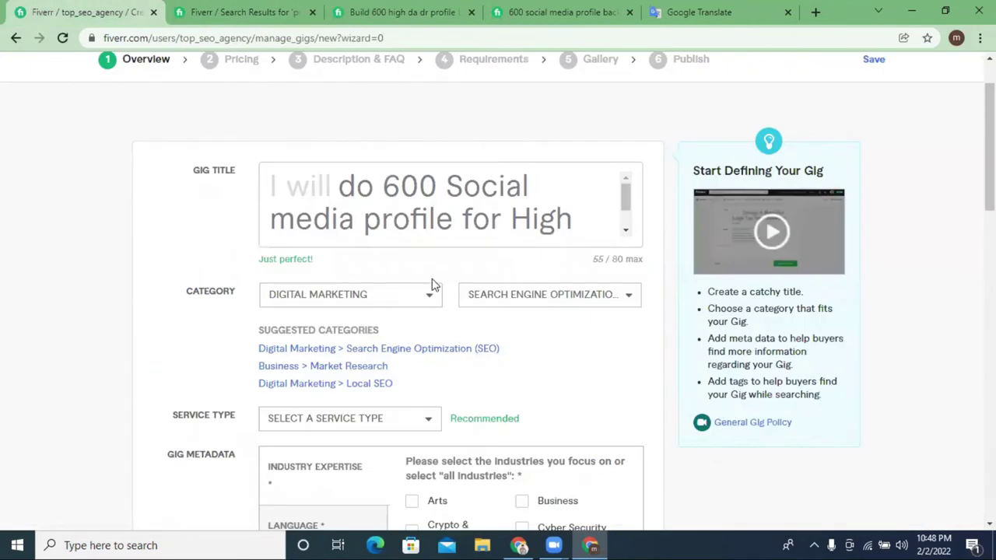
left_click(335, 424)
scroll(575, 327, "down", 2)
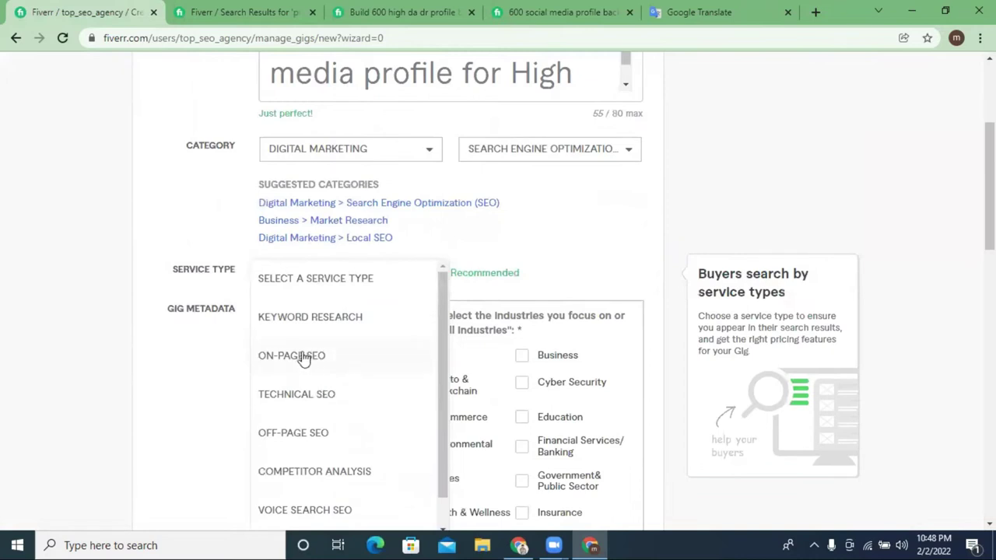
left_click(303, 437)
scroll(564, 338, "down", 2)
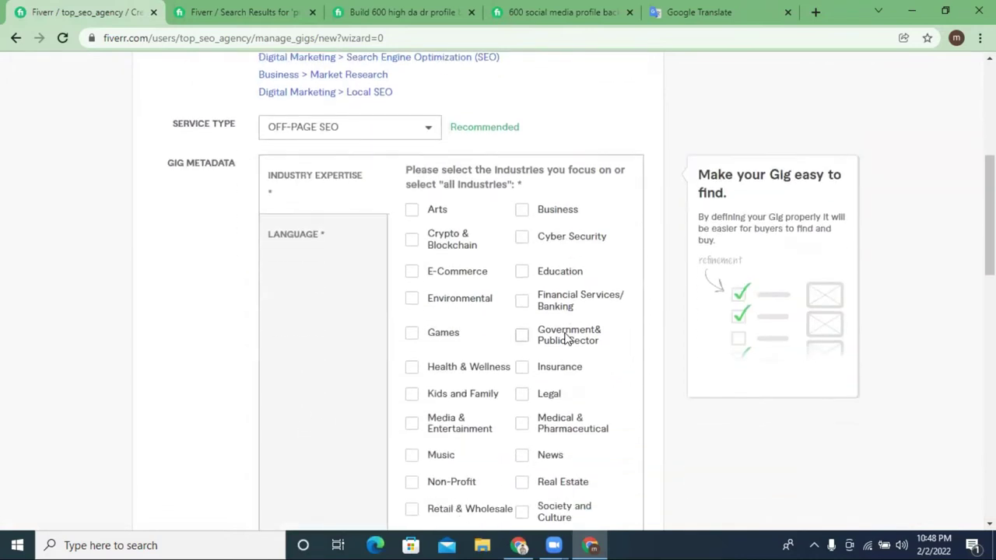
Step: Examine the Industry Expertise and Language lists in the competing 600-backlink gig's description
scroll(375, 225, "down", 15)
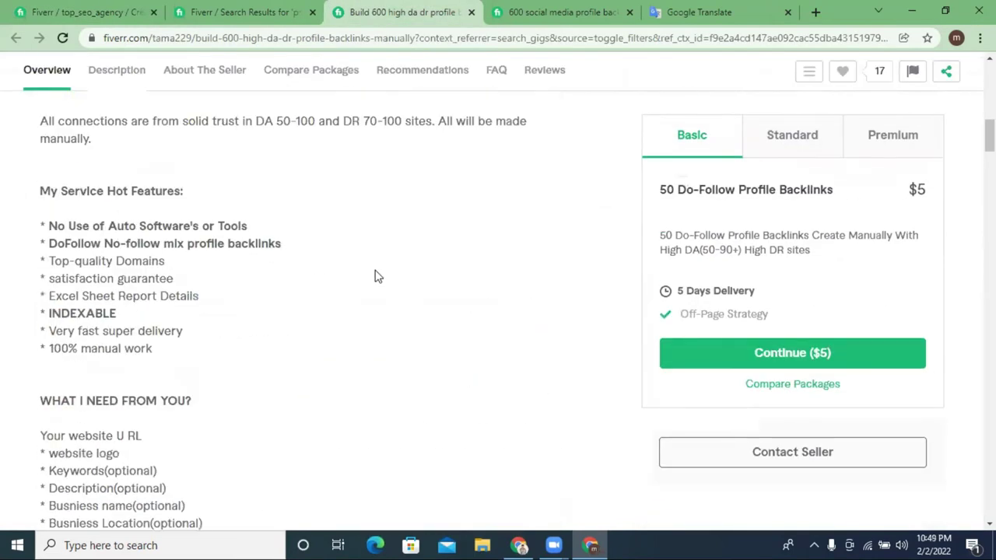
scroll(376, 276, "up", 4)
scroll(325, 201, "up", 4)
scroll(242, 225, "down", 2)
left_click_drag(213, 202, 312, 207)
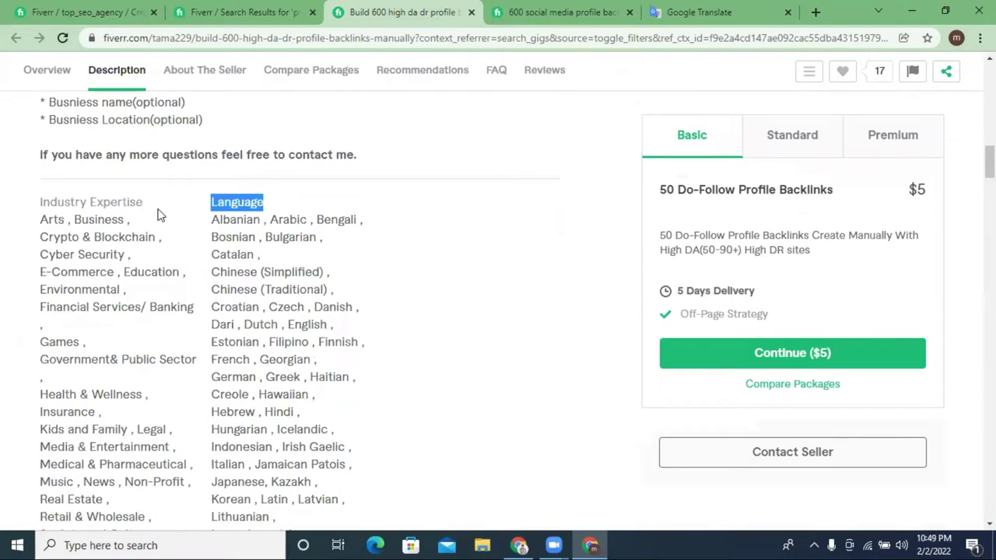
left_click_drag(34, 202, 135, 237)
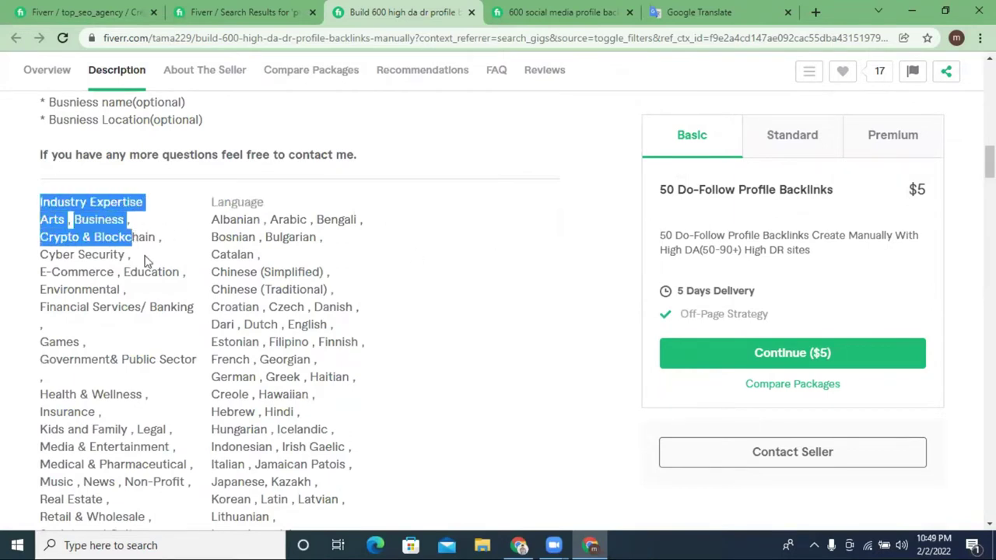
left_click(11, 204)
scroll(144, 296, "down", 5)
scroll(144, 295, "up", 3)
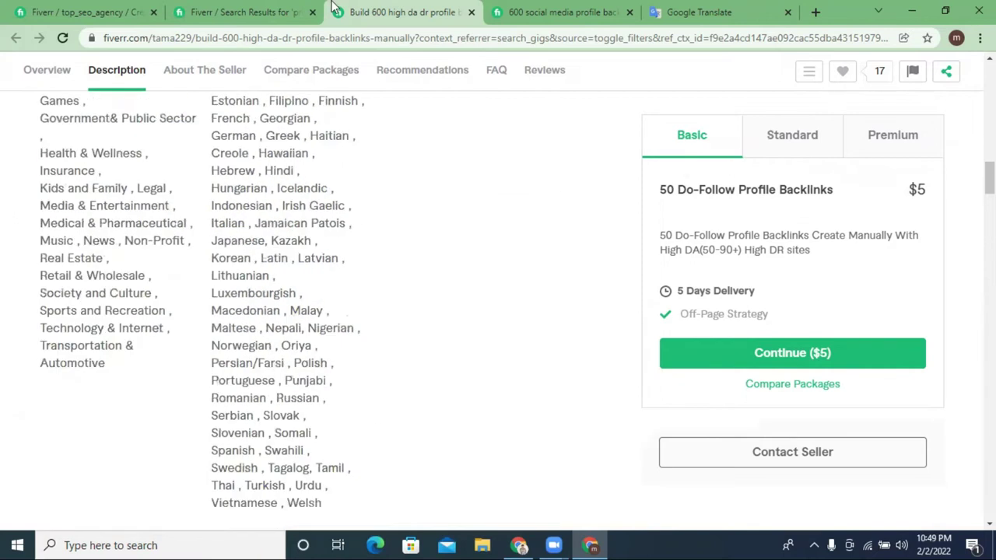
scroll(311, 233, "down", 5)
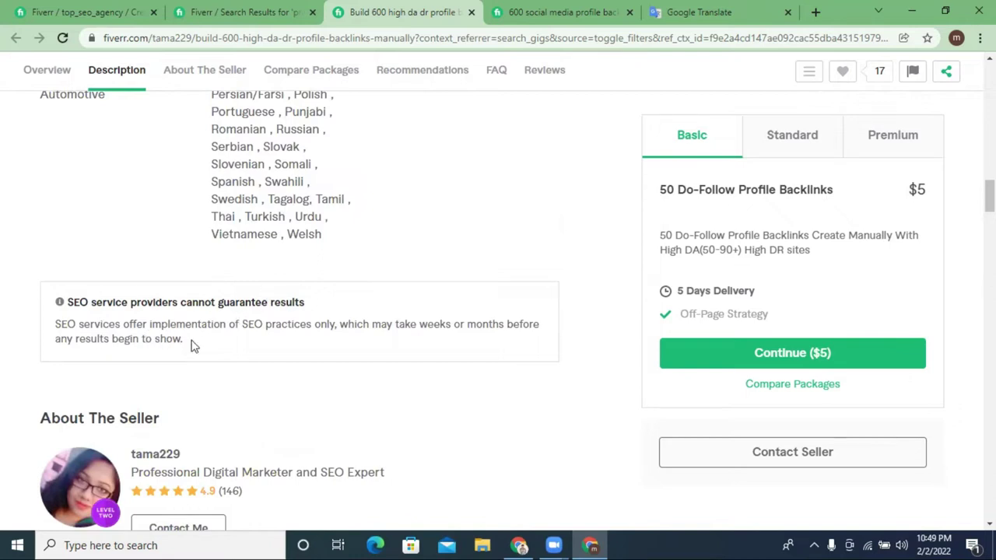
Step: Read the notice about SEO results below the competing gig's description
left_click_drag(182, 347, 60, 307)
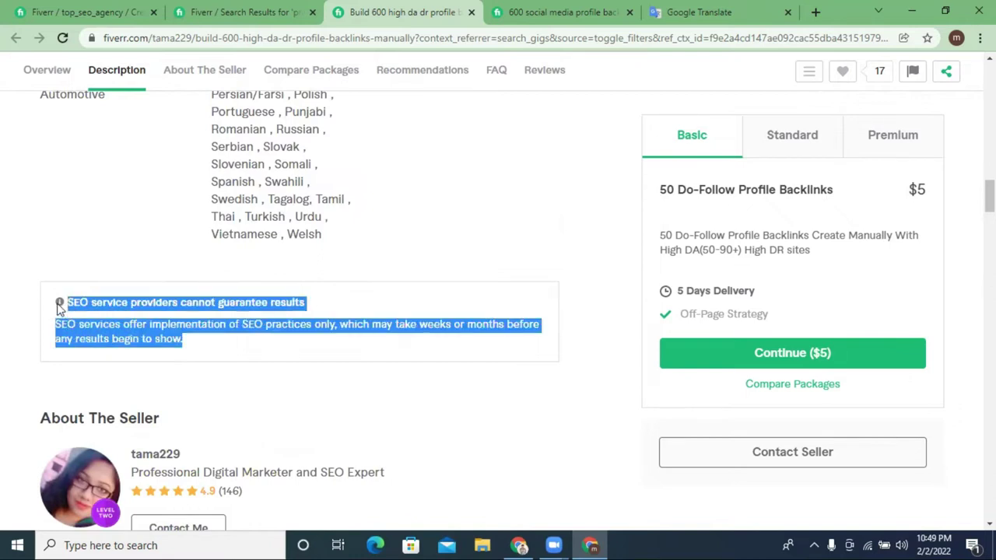
left_click(120, 305)
left_click_drag(134, 305, 296, 305)
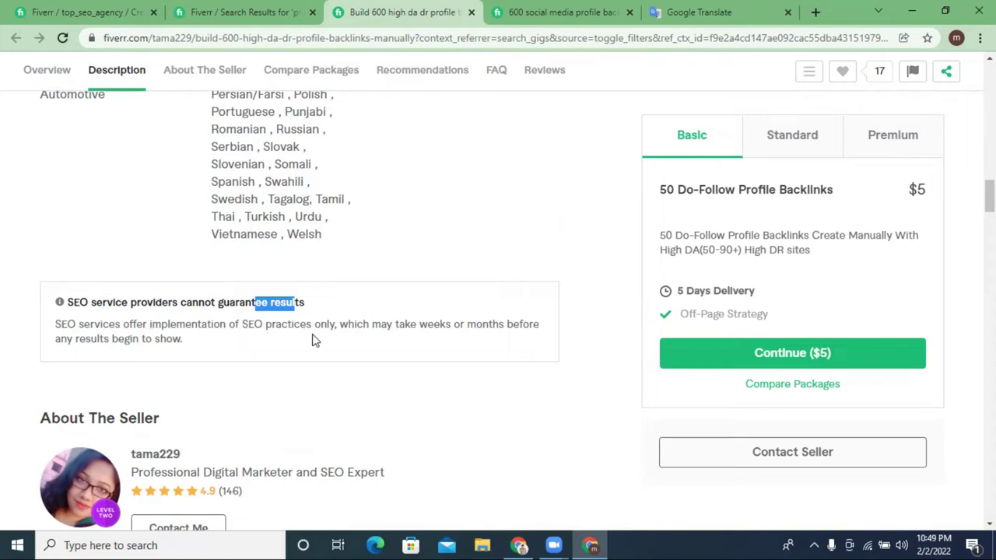
triple_click(224, 311)
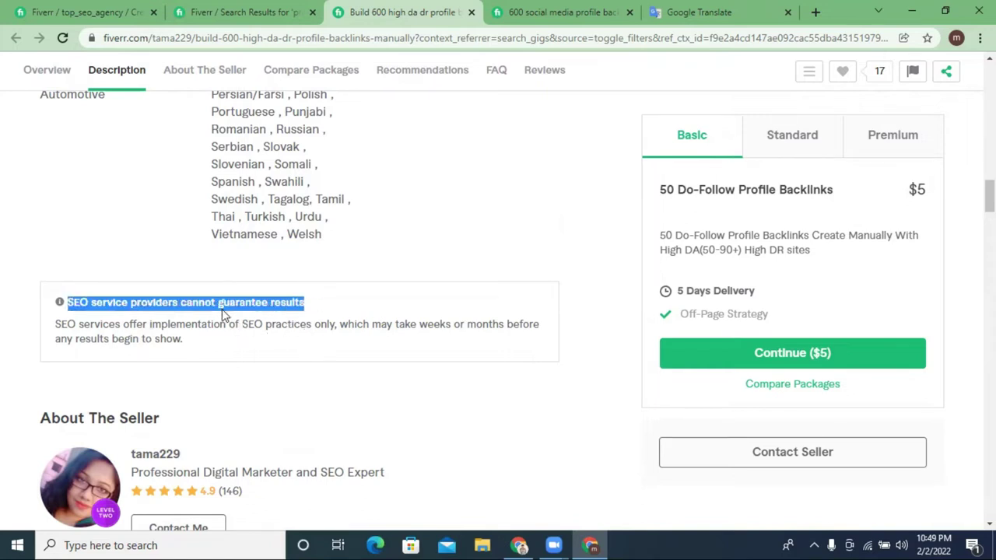
left_click(200, 318)
left_click_drag(184, 347, 63, 321)
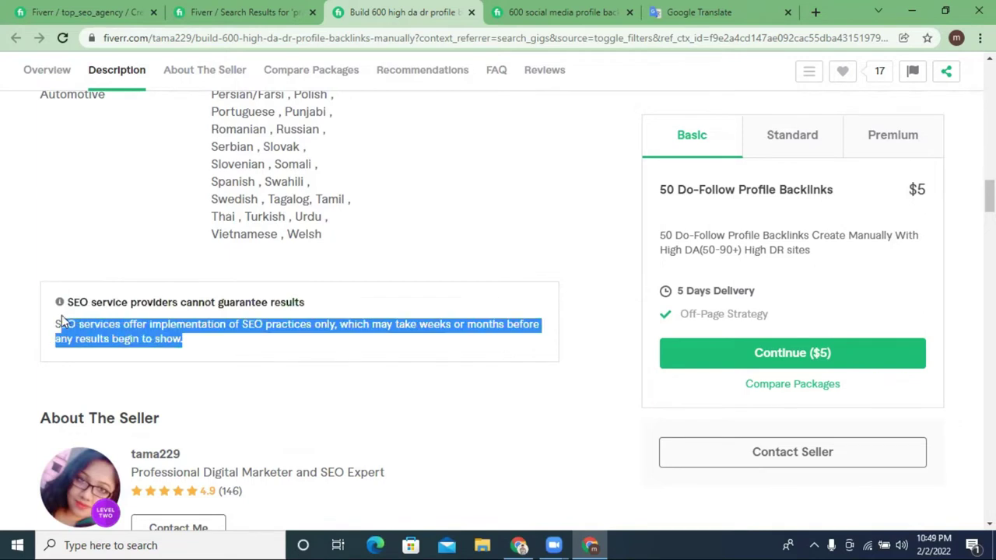
Step: Read the heading of the SEO results notice on the competing gig and return to the new gig's form
triple_click(96, 306)
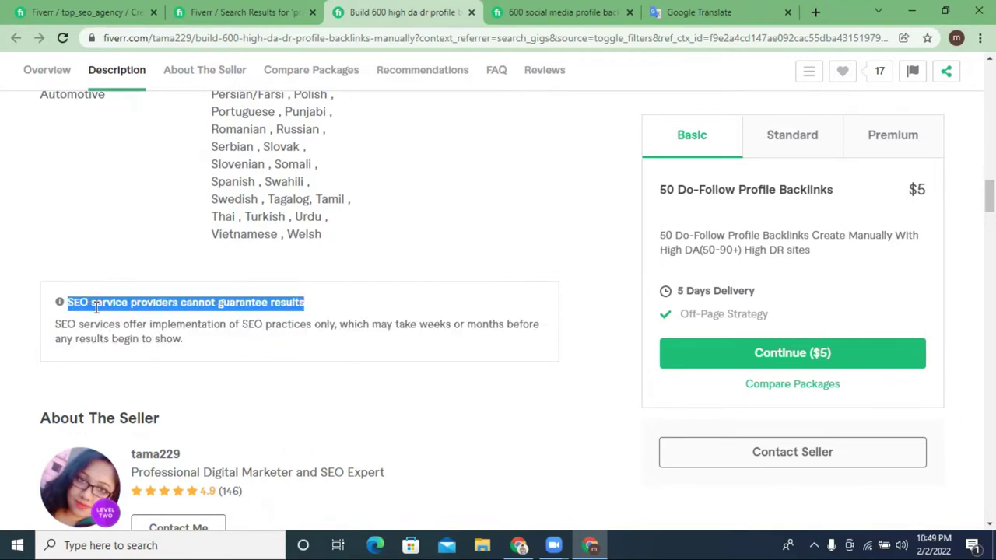
left_click(233, 12)
left_click(80, 11)
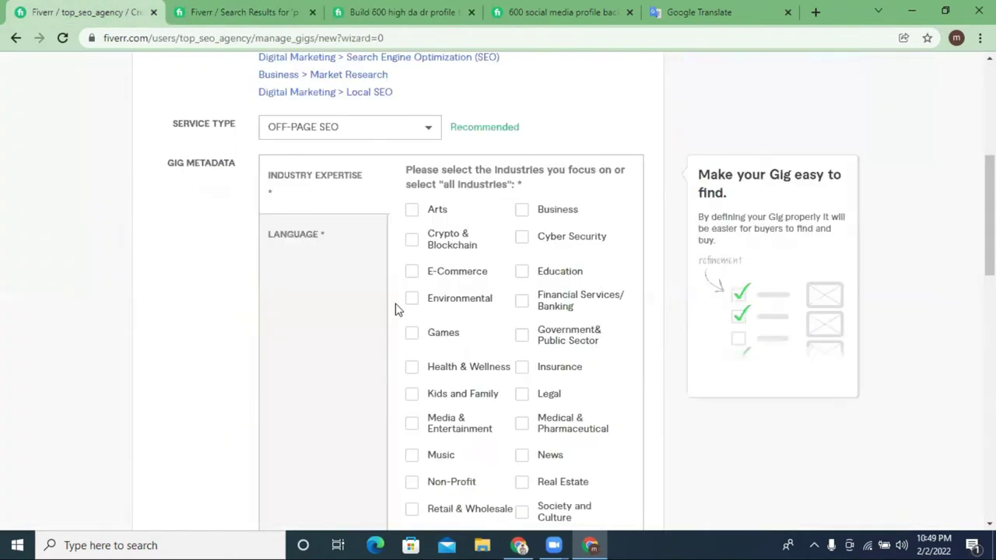
Step: Tick every first-column industry in the gig's Industry Expertise metadata, from Arts to Transportation & Automotive
scroll(514, 288, "down", 2)
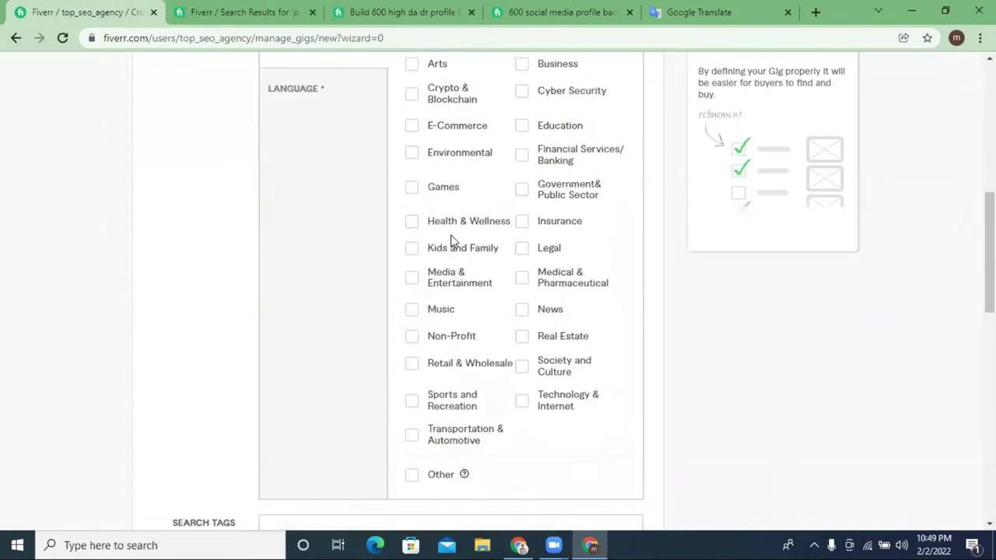
left_click(411, 94)
left_click(411, 126)
left_click(411, 187)
left_click(412, 221)
left_click(411, 310)
left_click(411, 336)
left_click(411, 363)
left_click(411, 400)
left_click(412, 436)
scroll(498, 350, "down", 1)
Step: Tick the second-column industries from Technology & Internet up to Business, and make sure Retail & Wholesale is ticked
left_click(521, 294)
left_click(521, 264)
left_click(411, 291)
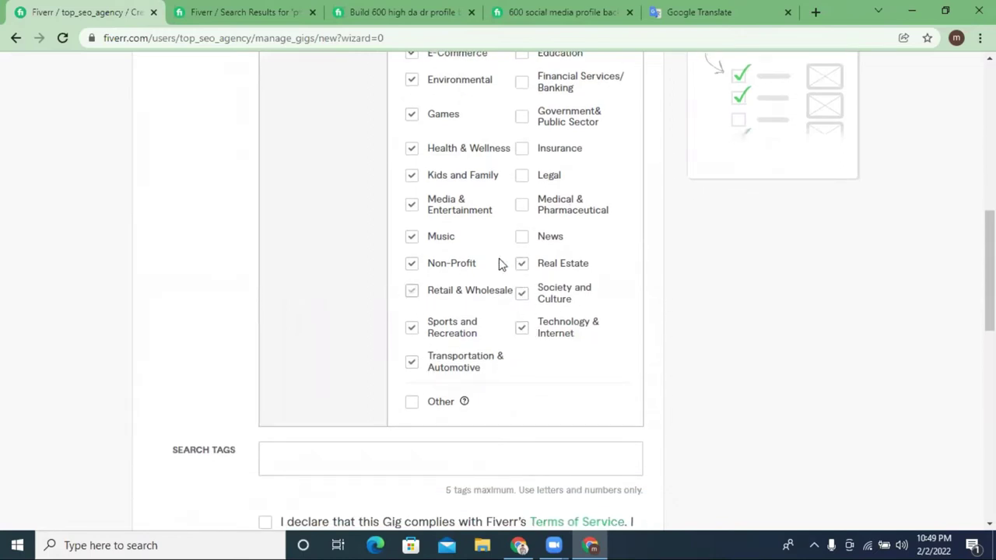
left_click(521, 235)
left_click(521, 204)
left_click(521, 175)
left_click(521, 149)
left_click(521, 115)
scroll(515, 180, "up", 2)
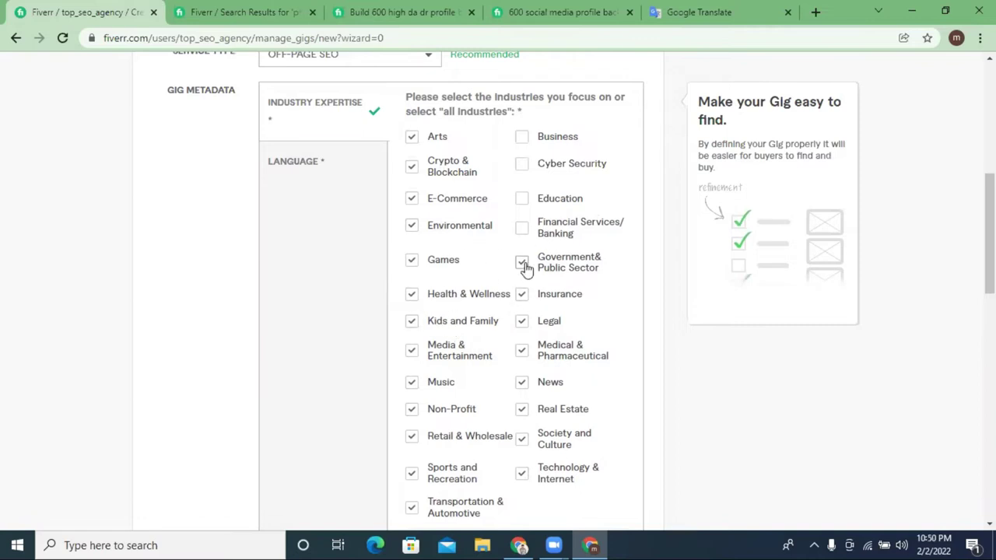
left_click(521, 228)
left_click(522, 199)
scroll(524, 161, "down", 3)
scroll(447, 269, "up", 4)
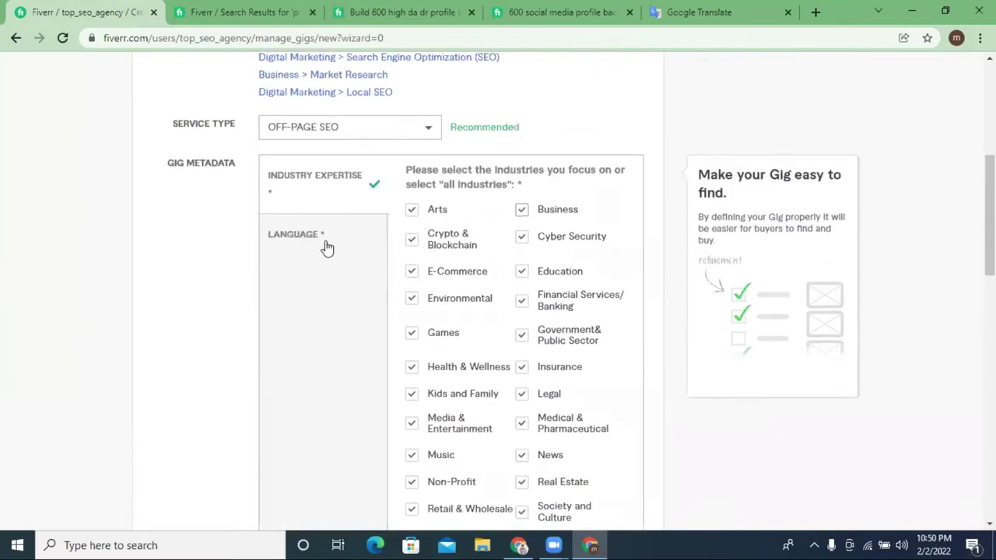
Step: In the gig's Language metadata, tick every first-column language from Albanian to Vietnamese
left_click(322, 237)
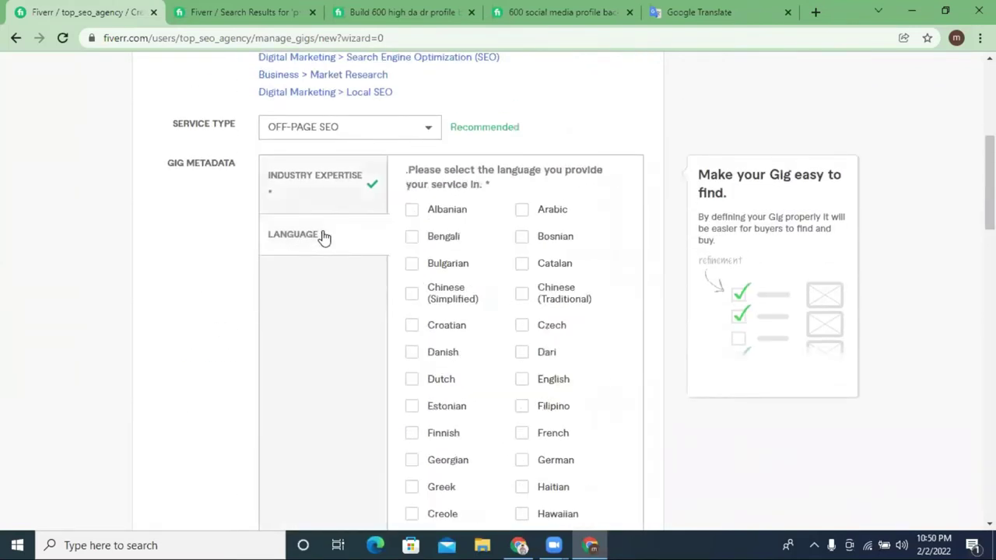
left_click(412, 212)
left_click(412, 303)
left_click(411, 326)
left_click(412, 352)
left_click(412, 379)
left_click(411, 406)
left_click(412, 433)
scroll(459, 406, "down", 2)
left_click(411, 314)
left_click(412, 342)
left_click(411, 368)
left_click(412, 395)
left_click(411, 422)
scroll(435, 395, "down", 1)
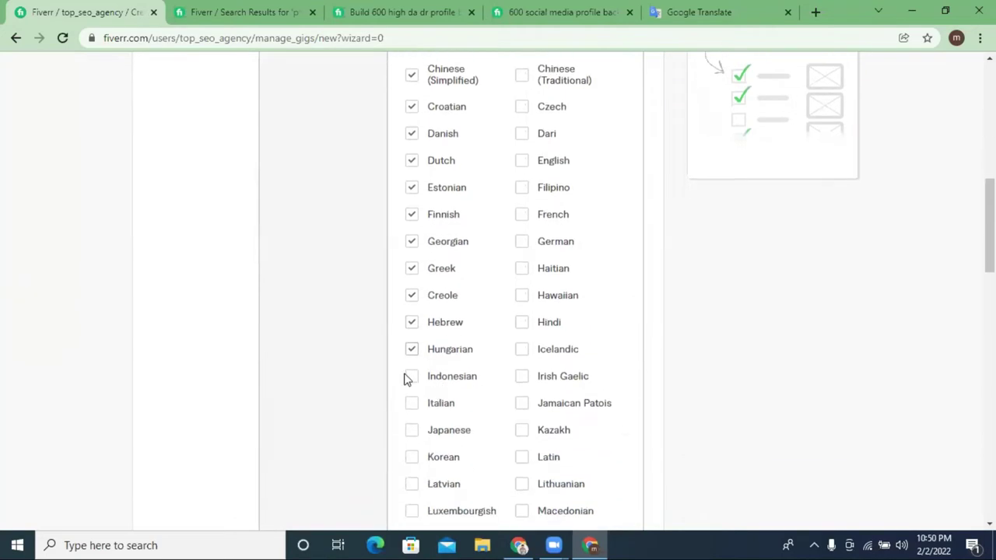
left_click(411, 405)
left_click(412, 458)
scroll(466, 416, "down", 2)
left_click(412, 343)
left_click(412, 367)
left_click(412, 394)
left_click(413, 420)
left_click(412, 447)
scroll(420, 408, "down", 1)
left_click(411, 401)
left_click(411, 429)
left_click(411, 454)
scroll(414, 436, "down", 2)
left_click(412, 335)
left_click(412, 362)
left_click(412, 389)
left_click(411, 416)
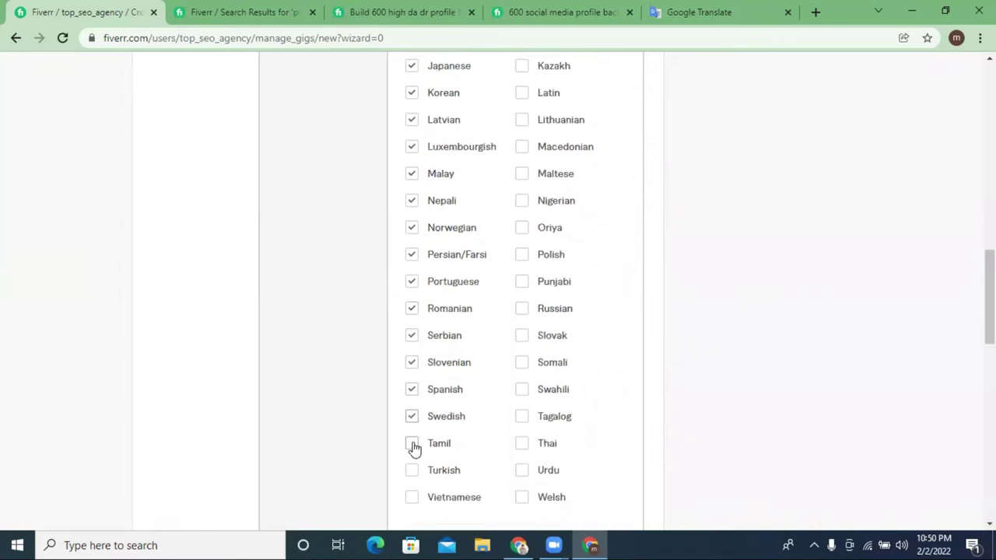
left_click(411, 444)
scroll(414, 435, "down", 1)
left_click(412, 397)
left_click(411, 424)
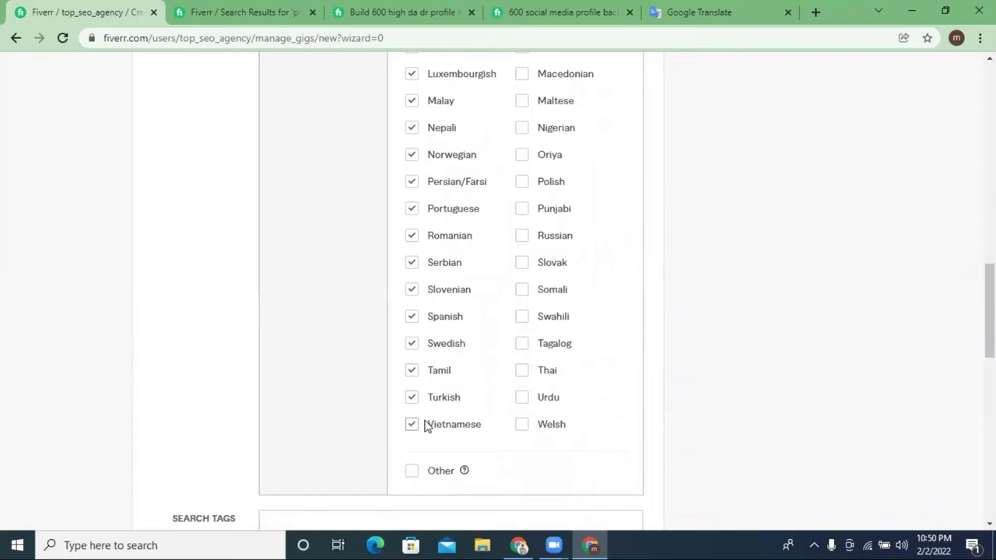
Step: Tick every second-column language in the gig's Language metadata, from Welsh back up to Arabic
scroll(529, 323, "down", 2)
left_click(522, 280)
left_click(522, 252)
left_click(522, 224)
left_click(522, 198)
left_click(522, 171)
left_click(522, 144)
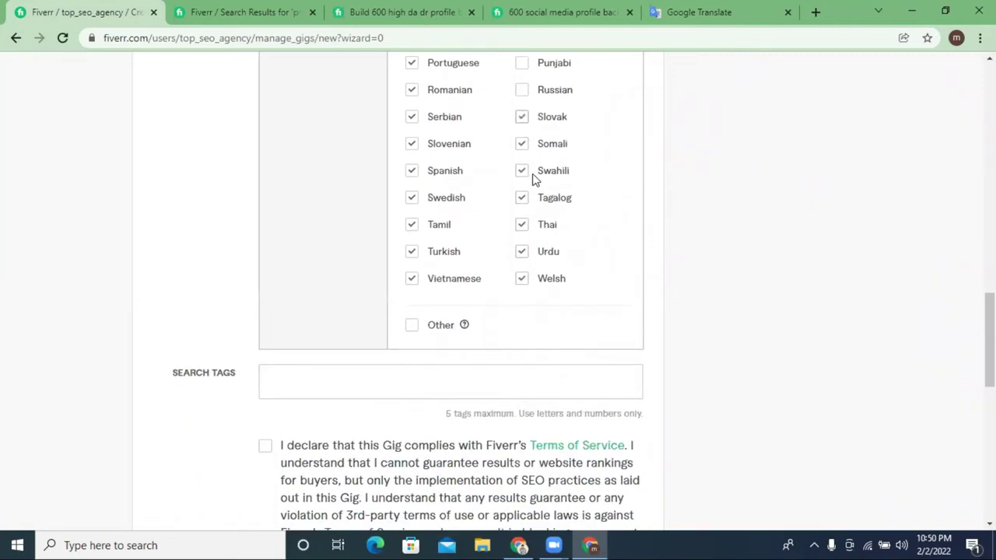
scroll(531, 177, "up", 2)
left_click(522, 235)
left_click(522, 208)
left_click(522, 181)
left_click(522, 155)
left_click(523, 131)
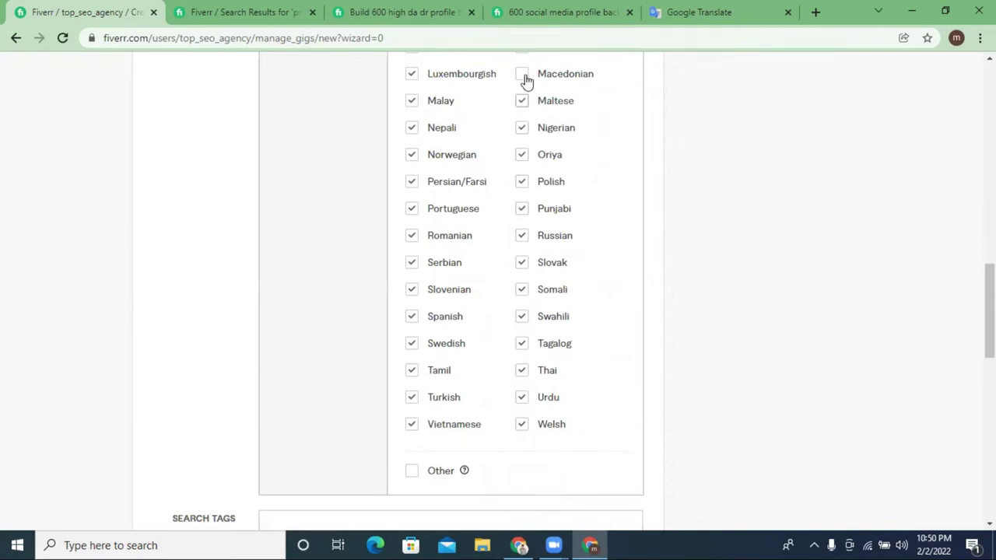
left_click(526, 80)
scroll(526, 80, "up", 2)
left_click(521, 190)
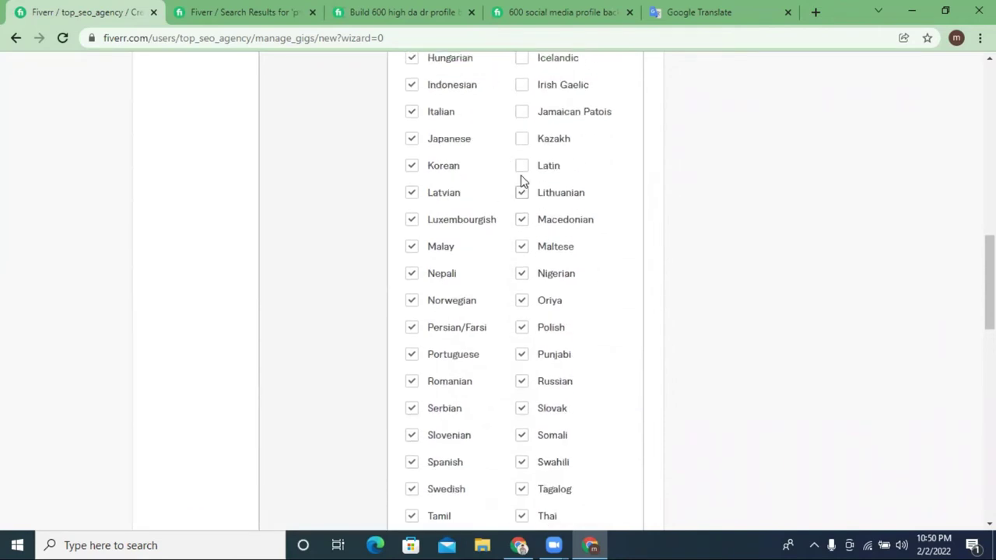
left_click(522, 166)
left_click(523, 113)
left_click(521, 140)
scroll(514, 248, "up", 2)
left_click(521, 231)
left_click(521, 199)
left_click(521, 179)
left_click(521, 152)
left_click(522, 125)
left_click(521, 95)
left_click(521, 68)
scroll(527, 133, "up", 3)
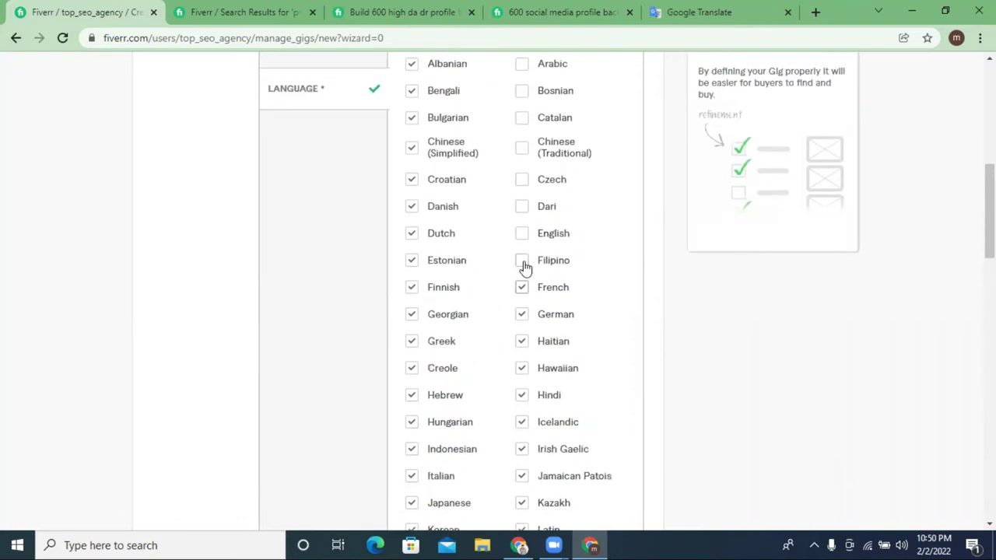
left_click(521, 236)
left_click(522, 207)
left_click(522, 179)
left_click(522, 150)
left_click(522, 117)
left_click(522, 90)
left_click(522, 64)
scroll(545, 233, "up", 2)
Step: Accept the Terms of Service declaration and copy the related tag "profile backlinks" from the competing 600-backlink gig
scroll(527, 280, "down", 12)
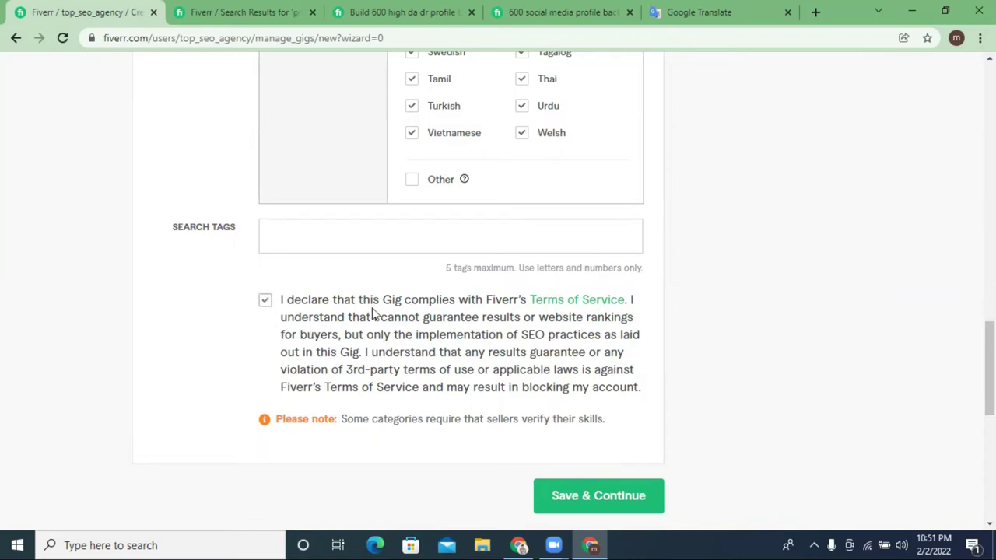
left_click(310, 234)
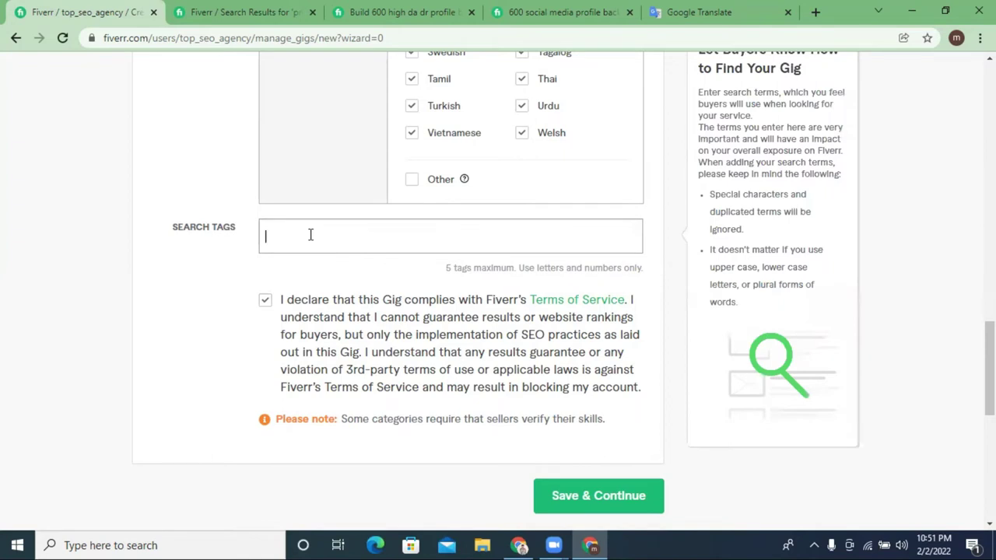
left_click(381, 12)
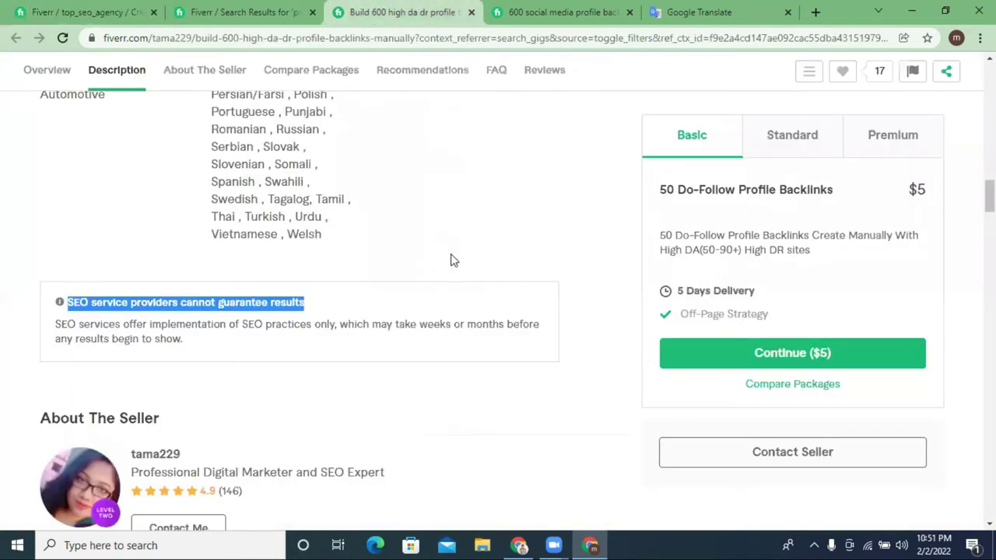
scroll(453, 260, "down", 20)
scroll(467, 289, "down", 5)
left_click_drag(31, 296, 129, 292)
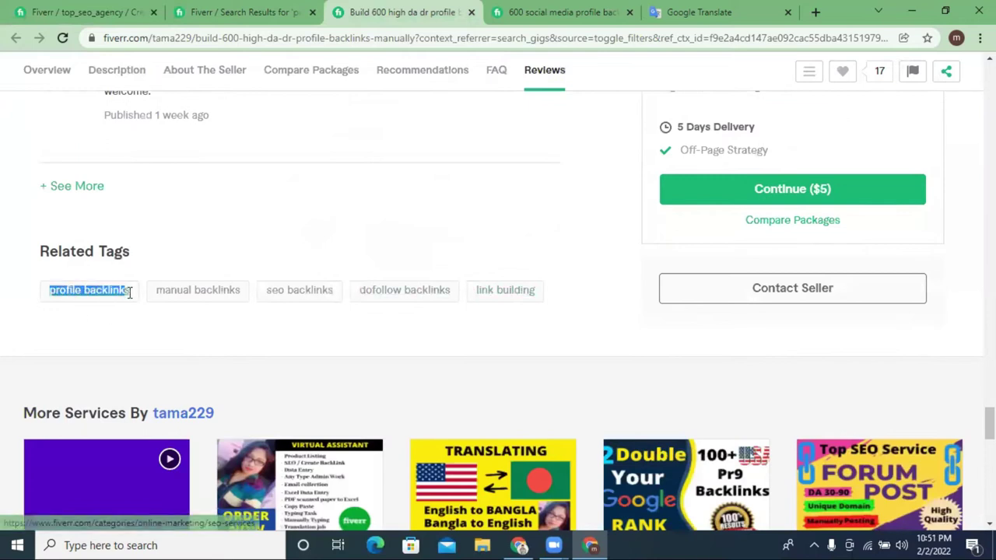
right_click(88, 289)
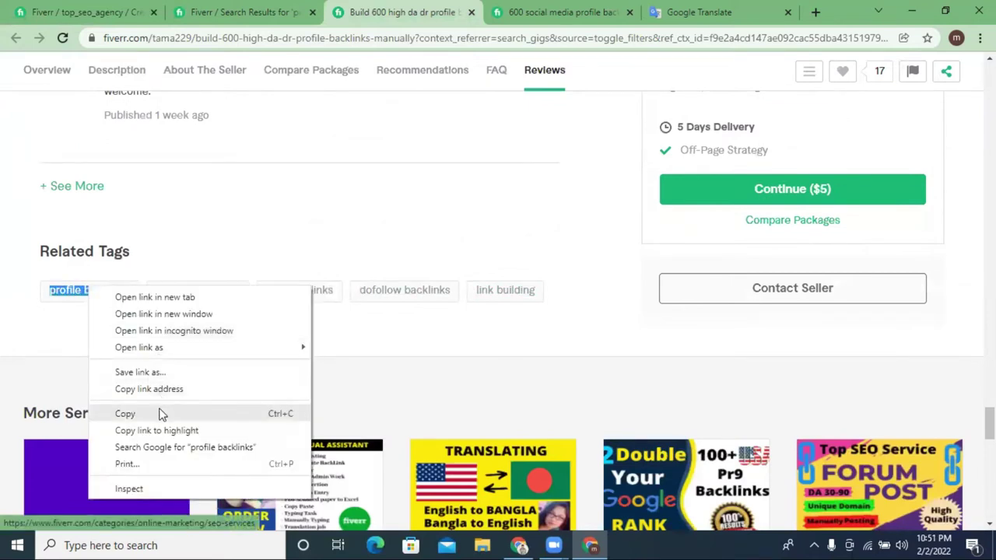
left_click(160, 411)
Step: Add the copied "profile backlinks" as the new gig's first search tag
left_click(228, 15)
left_click(110, 10)
right_click(308, 241)
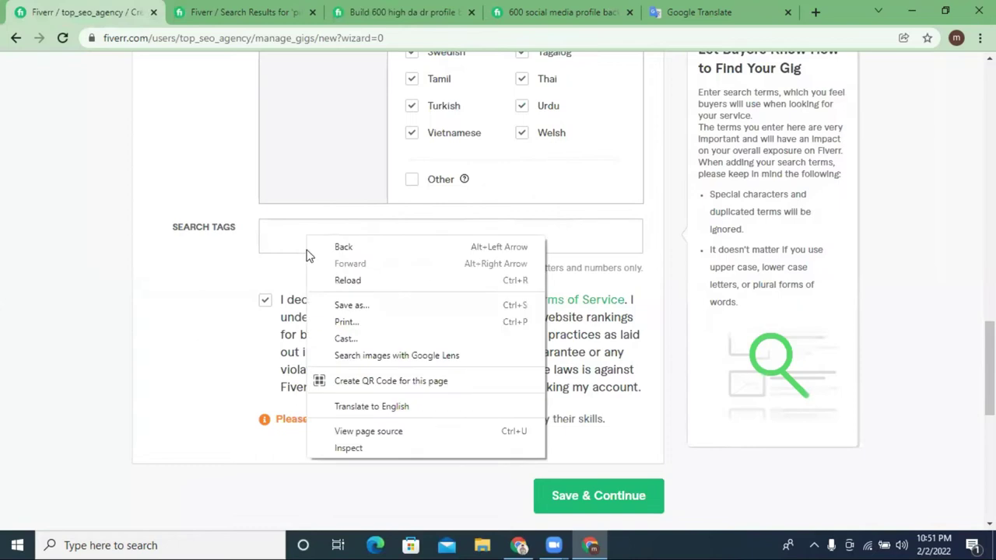
left_click(278, 240)
left_click(278, 240)
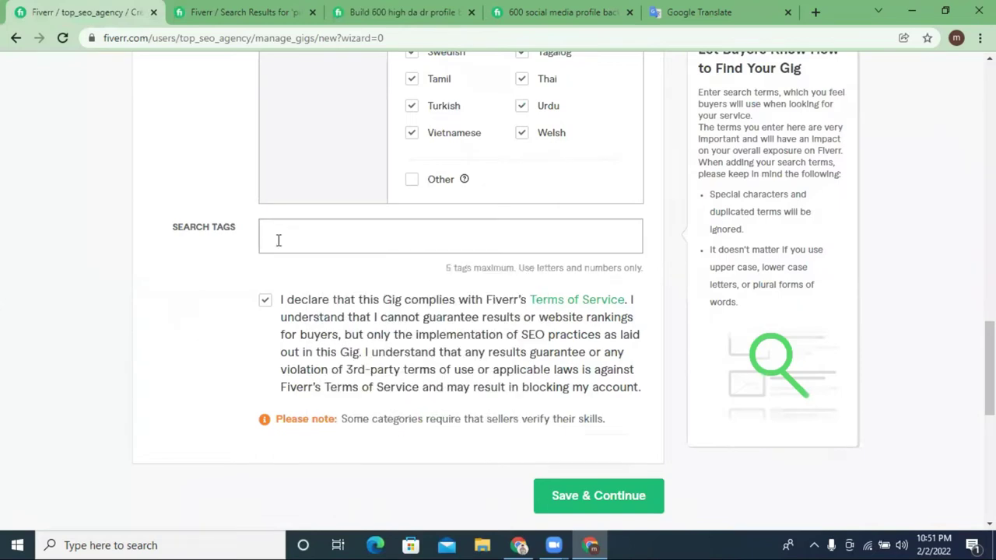
key("ctrl+v")
key("Return")
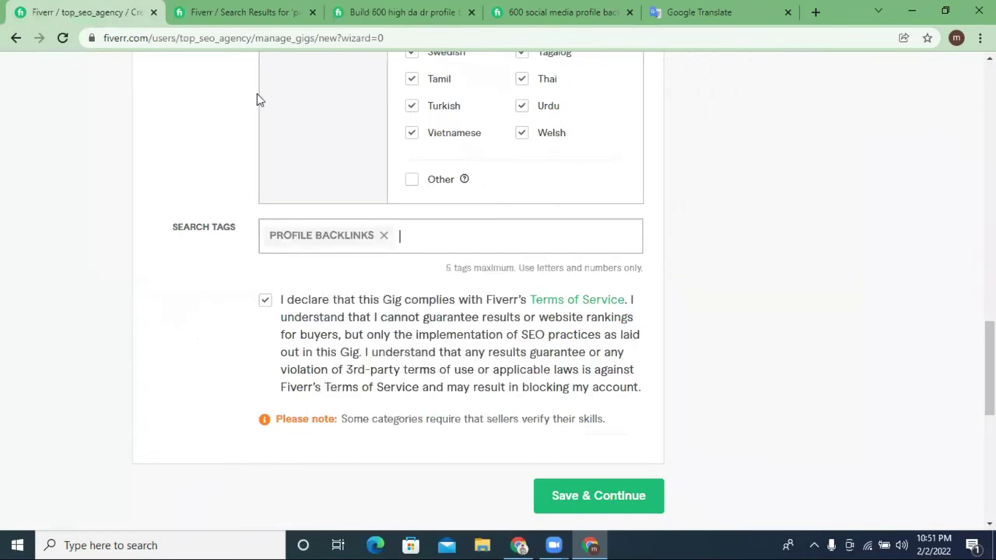
Step: Copy the suggested term "seo backlinks" from the search results page and add it as a search tag of the new gig
left_click(233, 12)
scroll(256, 243, "up", 5)
scroll(258, 242, "up", 10)
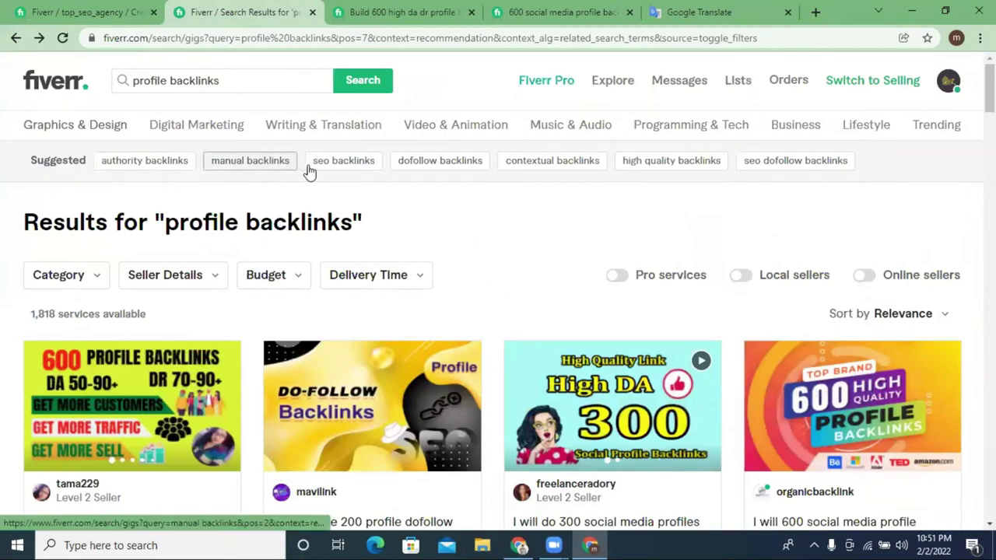
left_click_drag(302, 162, 380, 158)
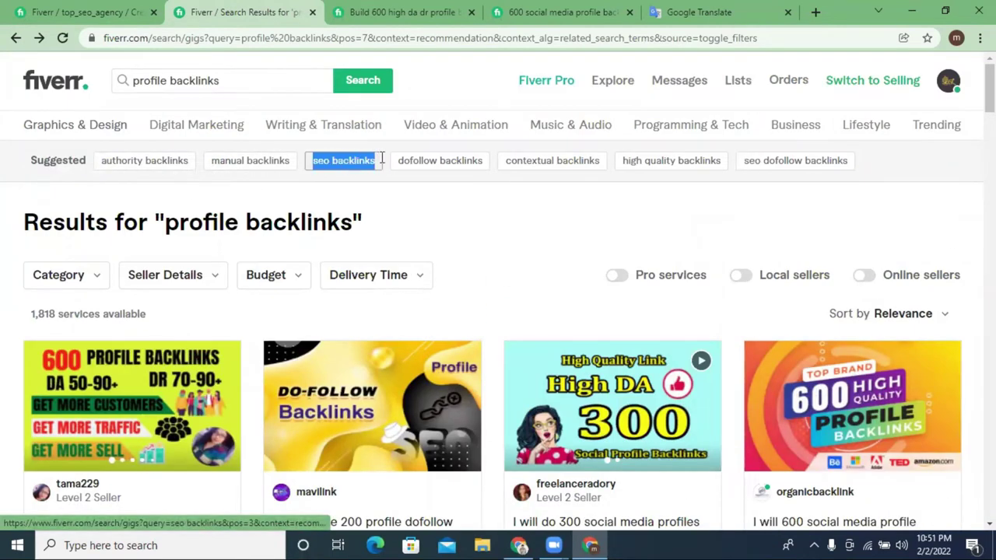
left_click(48, 8)
key("ctrl+v")
key("Return")
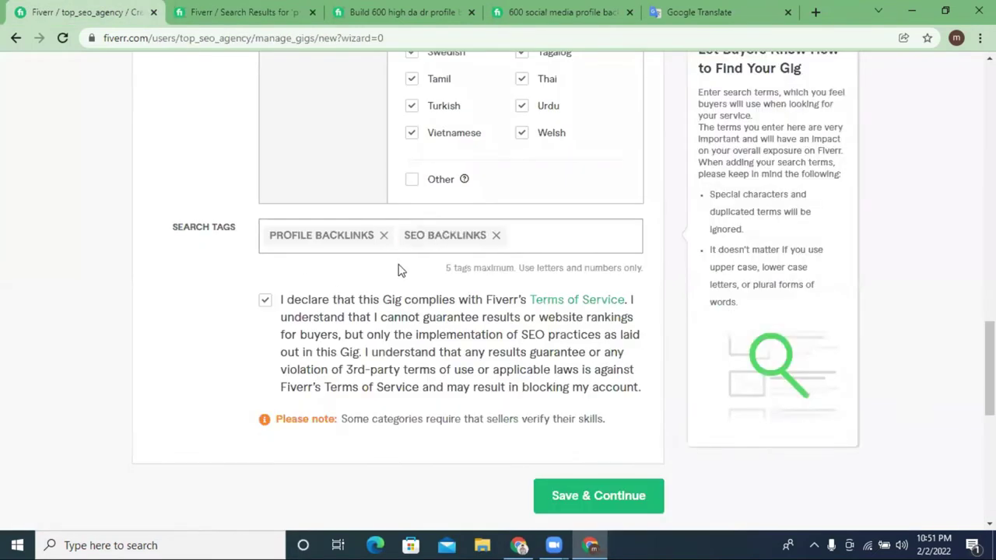
Step: Copy the suggested term "dofollow backlinks" from the search results page and add it to the new gig's search tags
left_click(190, 9)
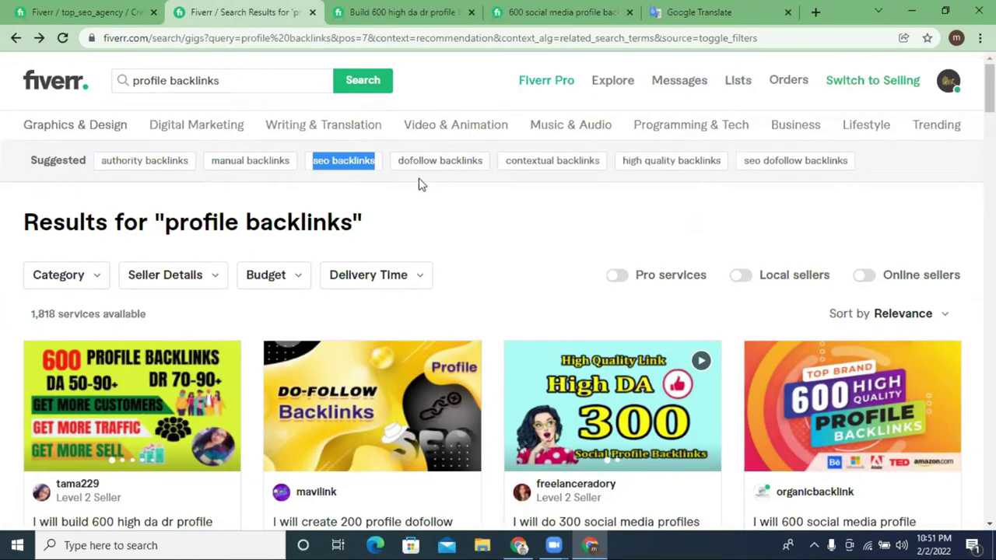
left_click_drag(487, 164, 394, 163)
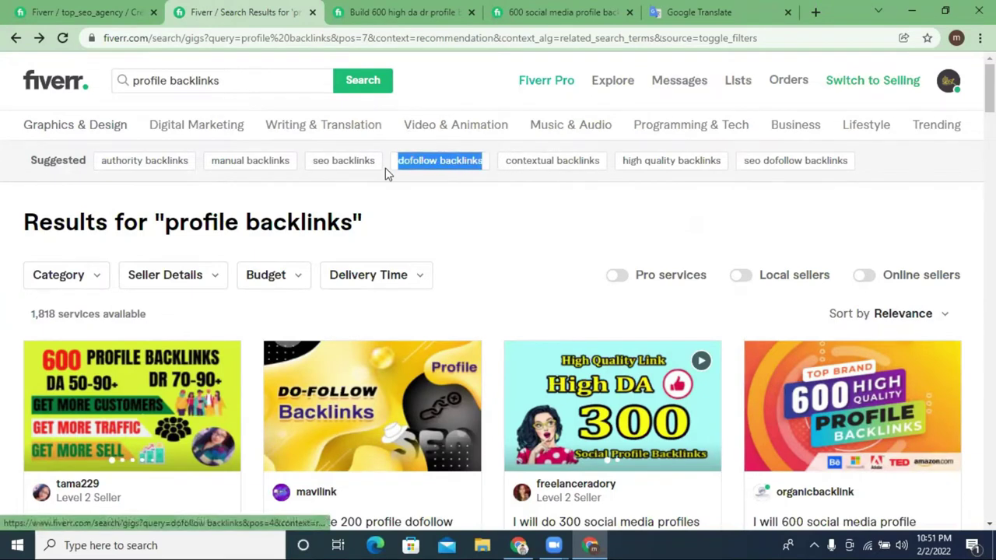
left_click(105, 13)
key("ctrl+v")
key("Return")
Step: Check the competing gig's related tags, then add the suggested term "contextual backlinks" to the new gig's search tags
left_click(272, 11)
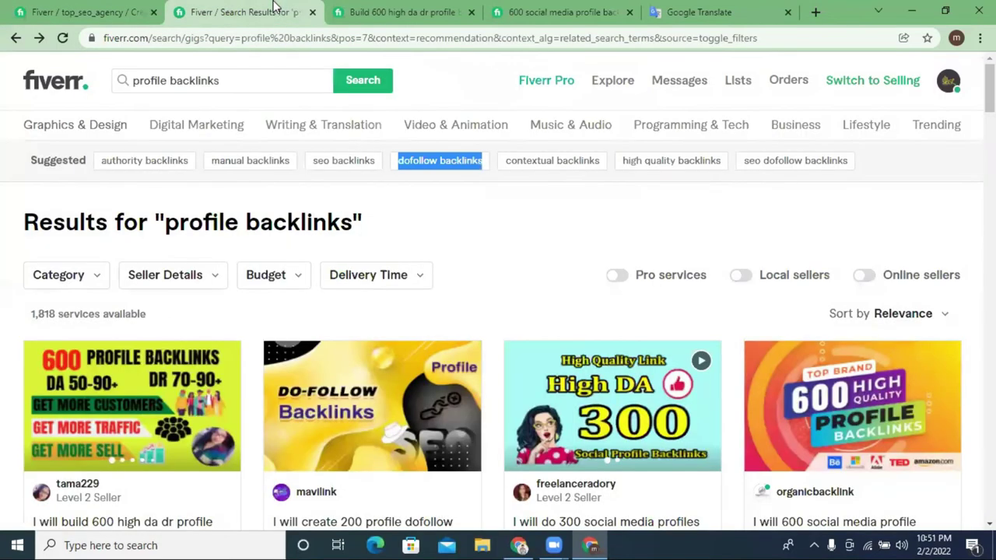
left_click(397, 12)
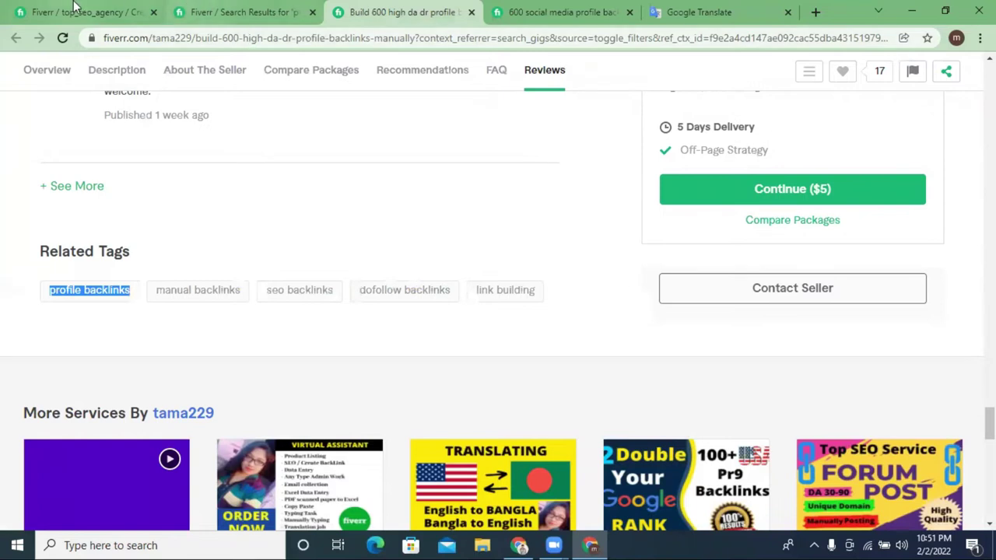
left_click(194, 12)
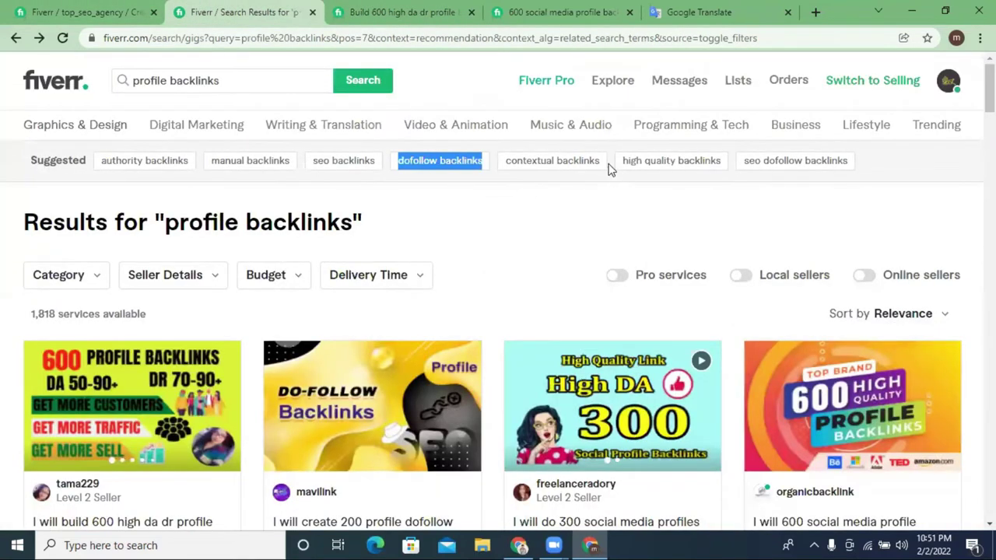
left_click_drag(497, 164, 600, 164)
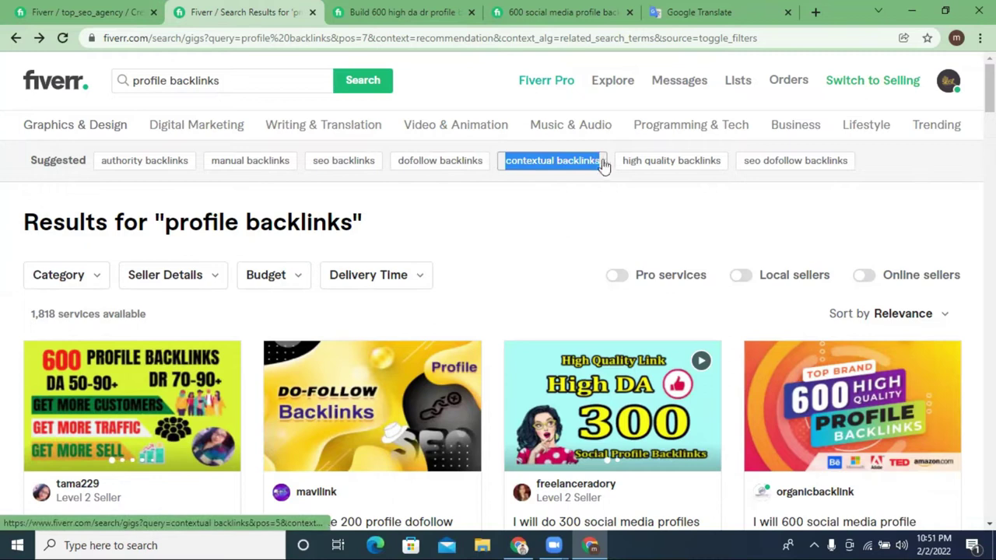
left_click(101, 8)
key("ctrl+v")
key("Return")
Step: Copy the suggested term "manual backlinks" from the search results page and add it to the new gig's search tags
scroll(442, 226, "up", 10)
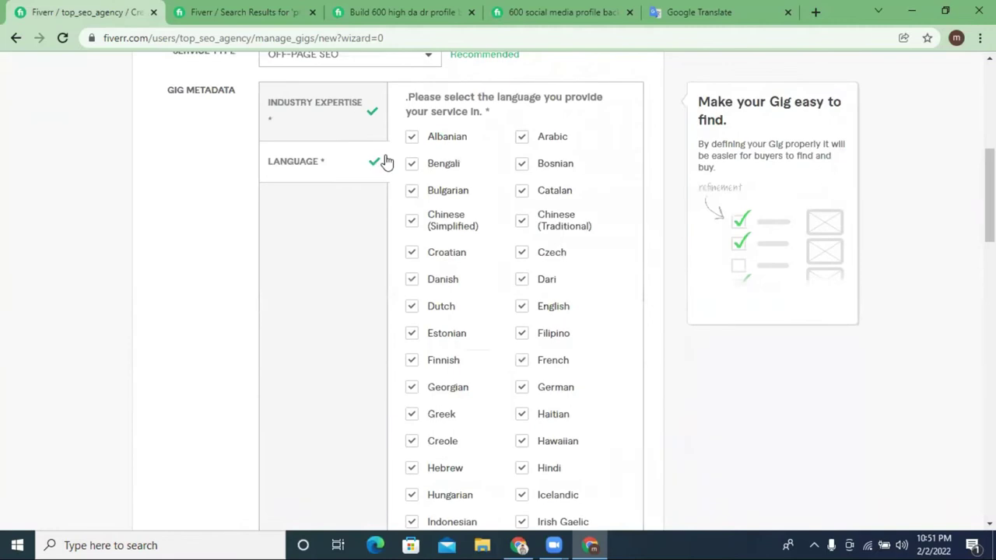
scroll(404, 167, "up", 4)
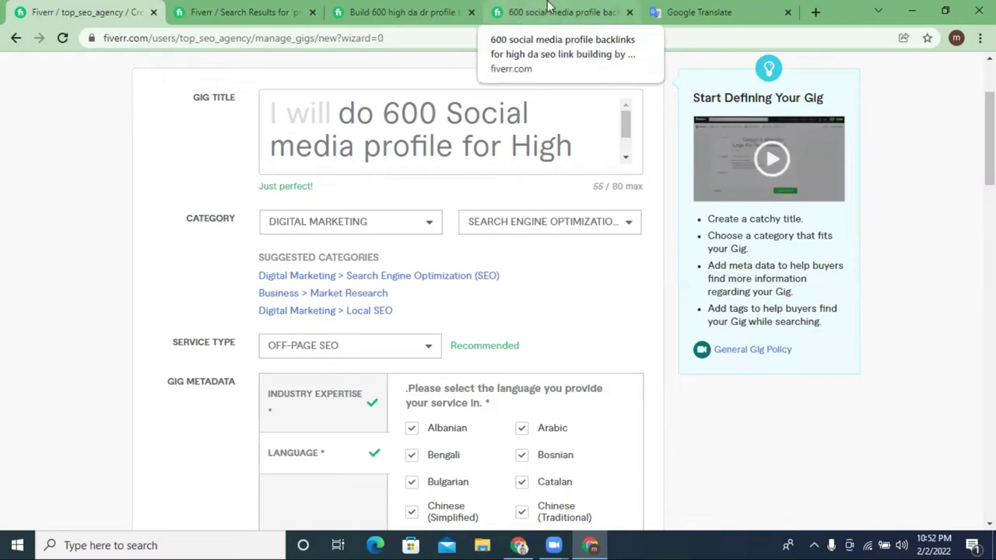
left_click(548, 8)
left_click(281, 8)
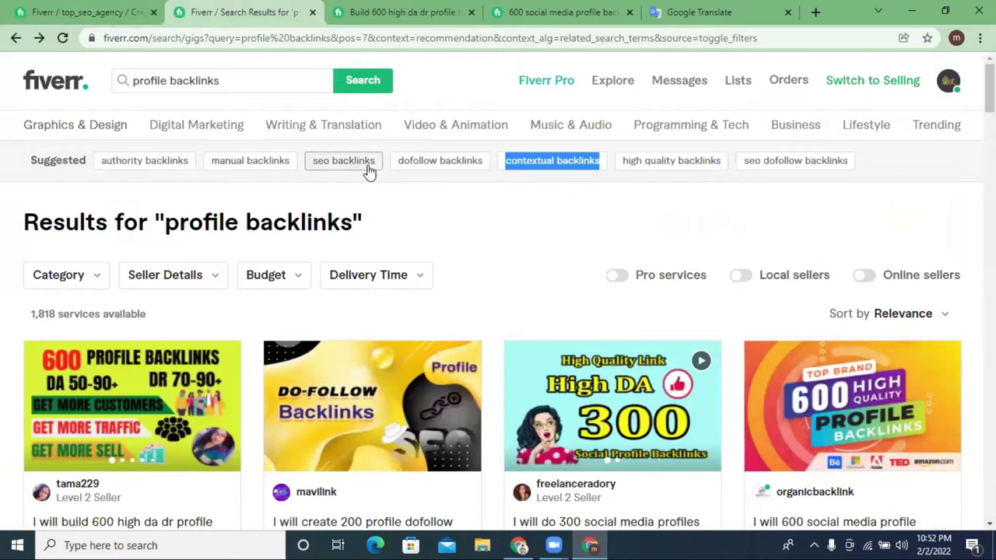
left_click_drag(293, 160, 227, 161)
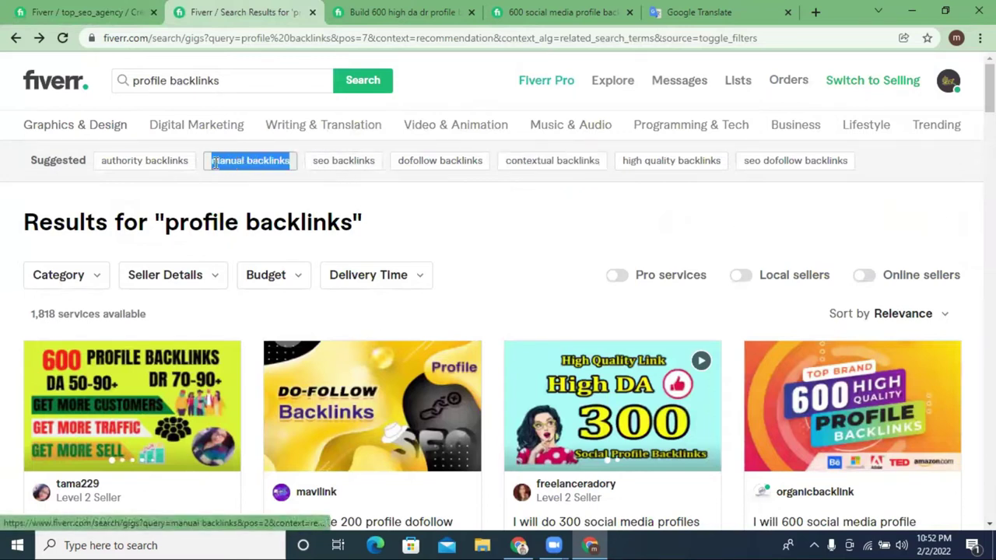
left_click(132, 13)
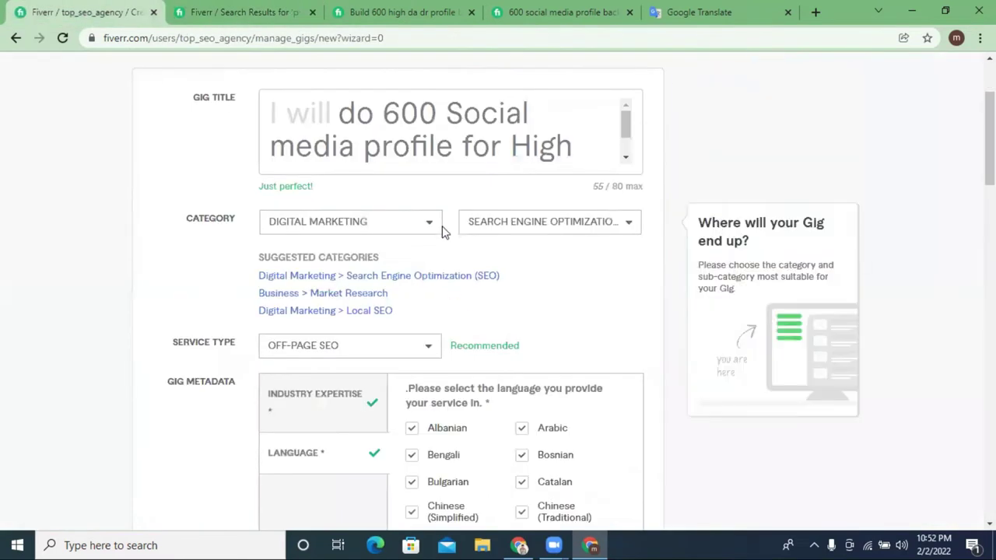
scroll(473, 311, "down", 15)
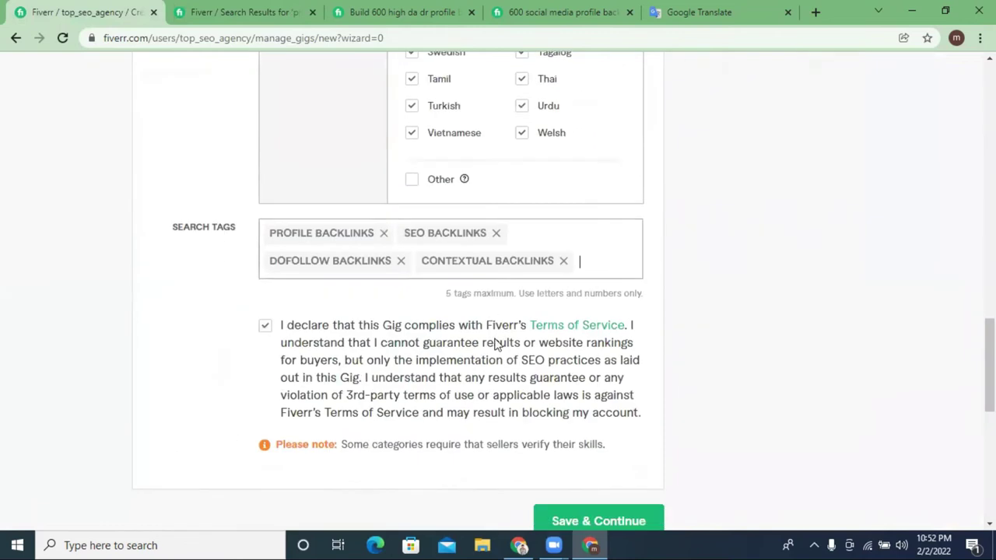
key("ctrl+v")
key("Return")
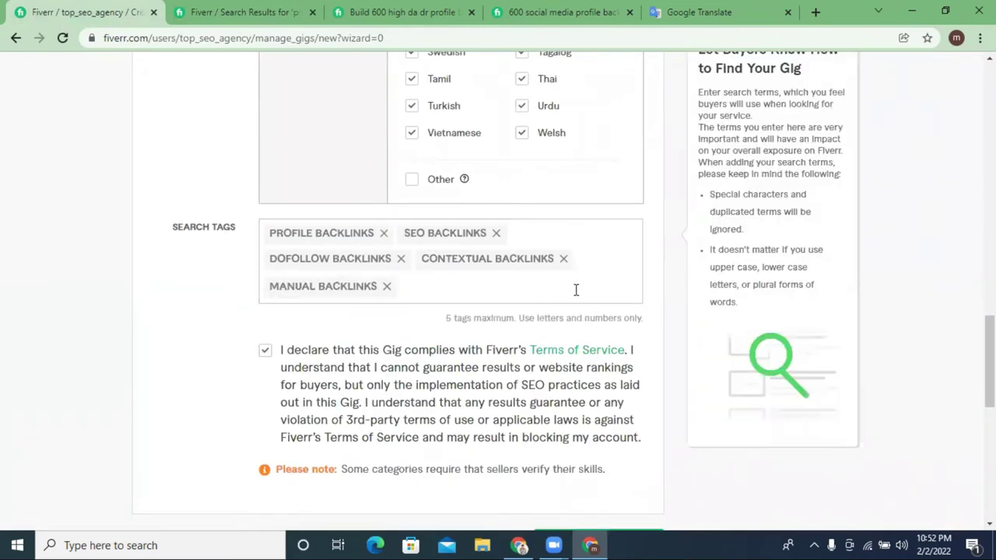
Step: Save the gig's overview and continue to the pricing stage
scroll(517, 319, "down", 3)
scroll(425, 283, "up", 15)
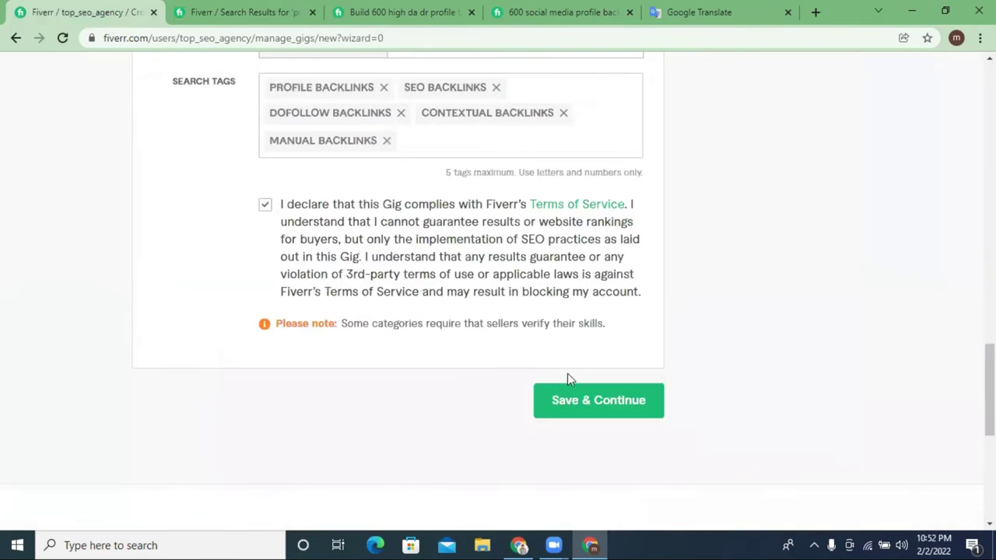
left_click(584, 405)
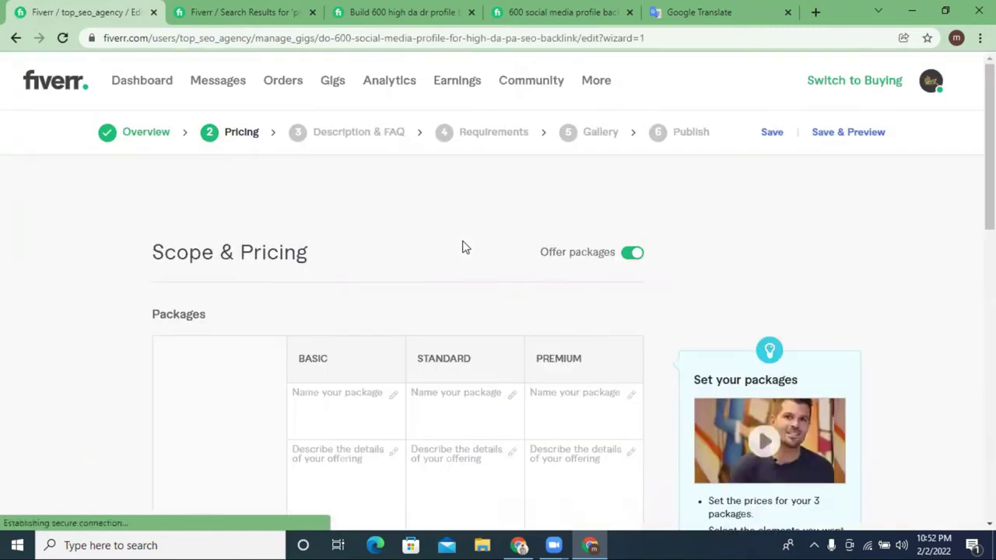
Step: Return to the gig's overview, add an SEO title based on the gig title, and save to continue to pricing
left_click(141, 132)
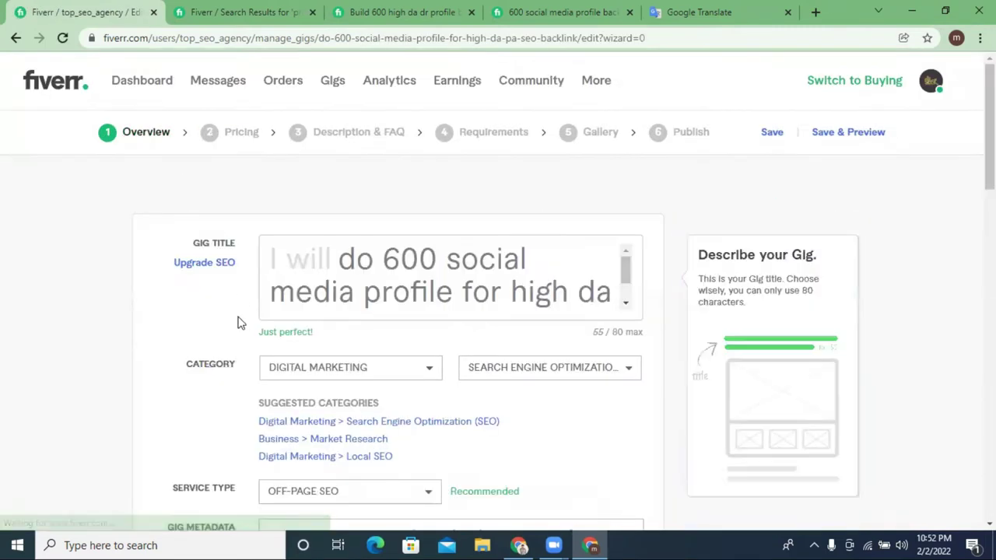
left_click(195, 262)
left_click_drag(557, 366, 529, 371)
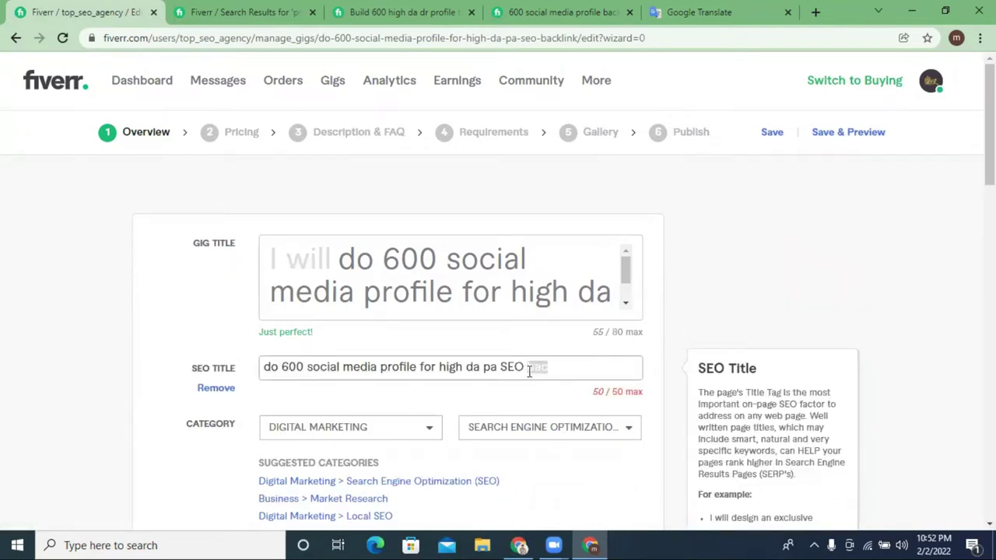
left_click(330, 370)
mouse_move(503, 329)
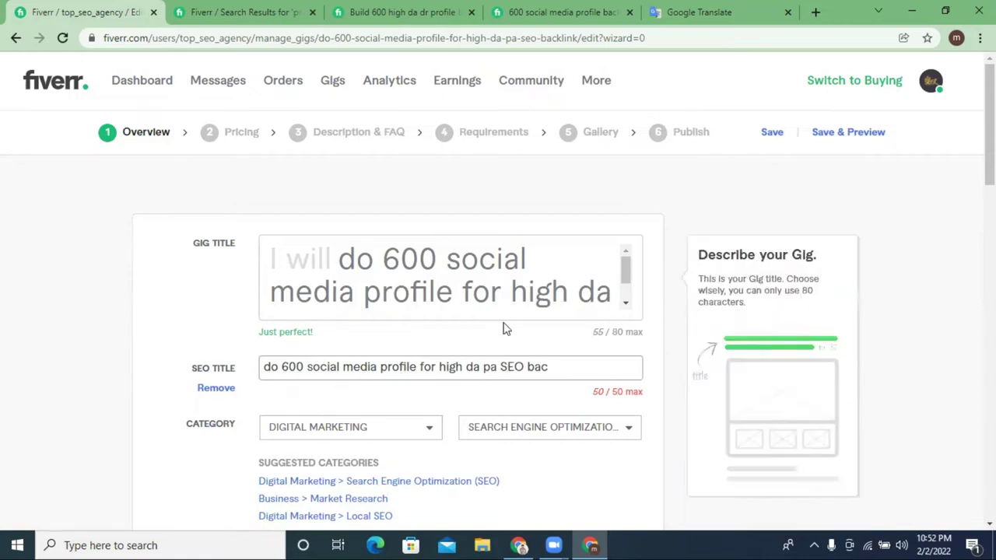
scroll(506, 330, "down", 15)
scroll(513, 291, "up", 2)
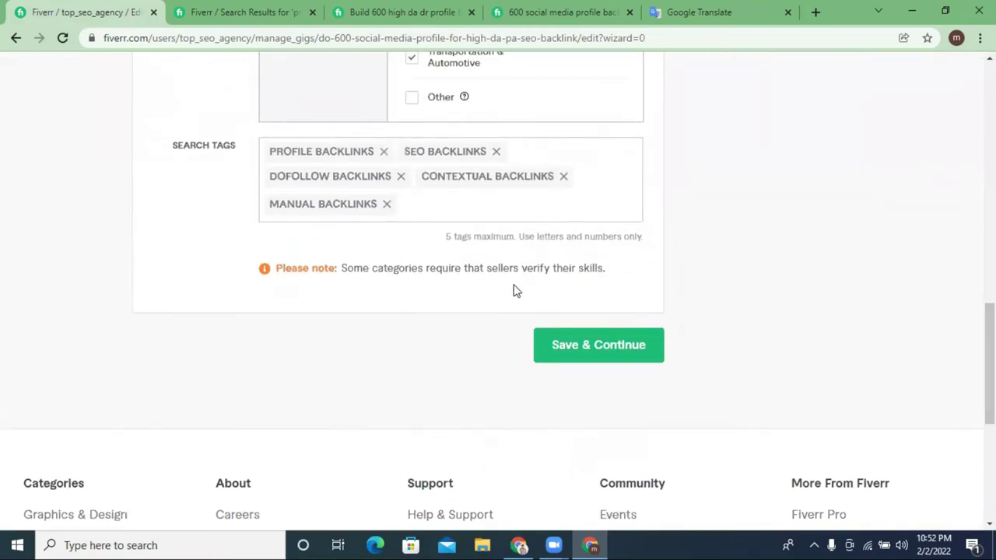
left_click(562, 345)
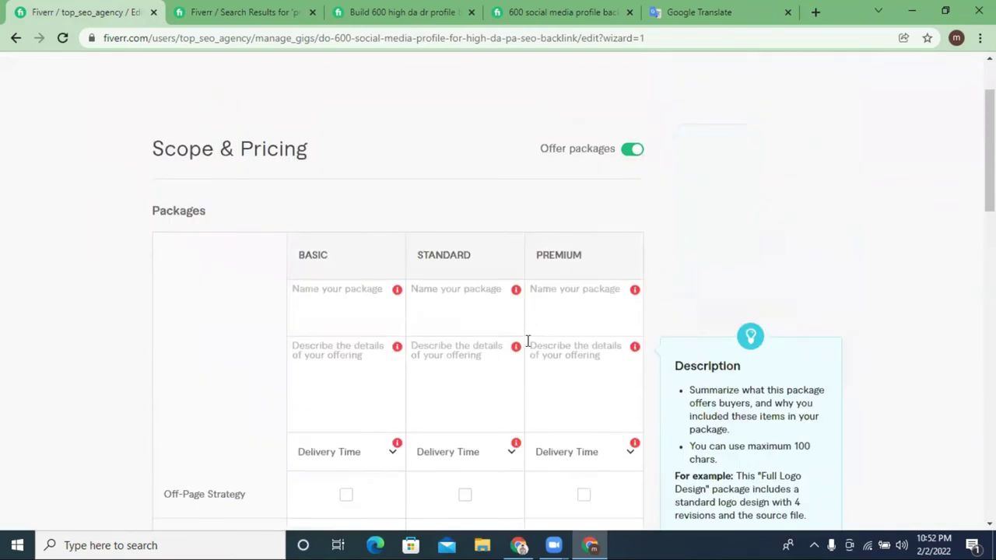
Step: Examine the names, descriptions, delivery times and prices of the competing 600 profile backlinks gig's Standard and Premium packages
mouse_move(504, 312)
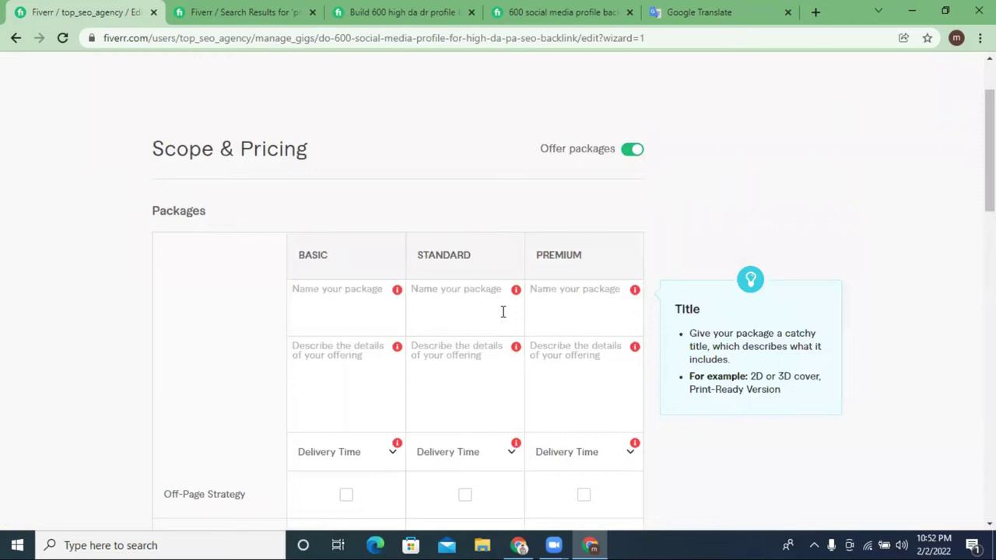
left_click(364, 11)
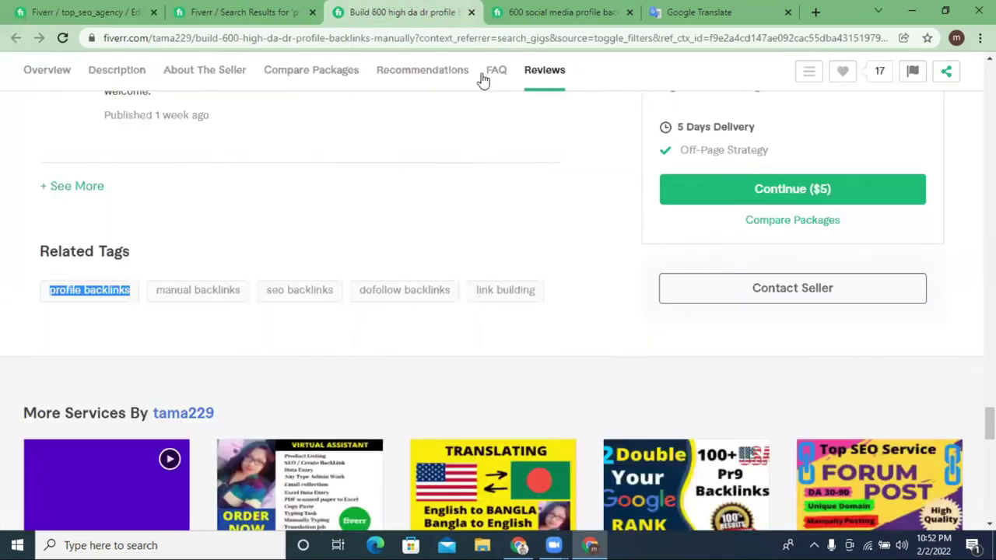
scroll(568, 194, "up", 10)
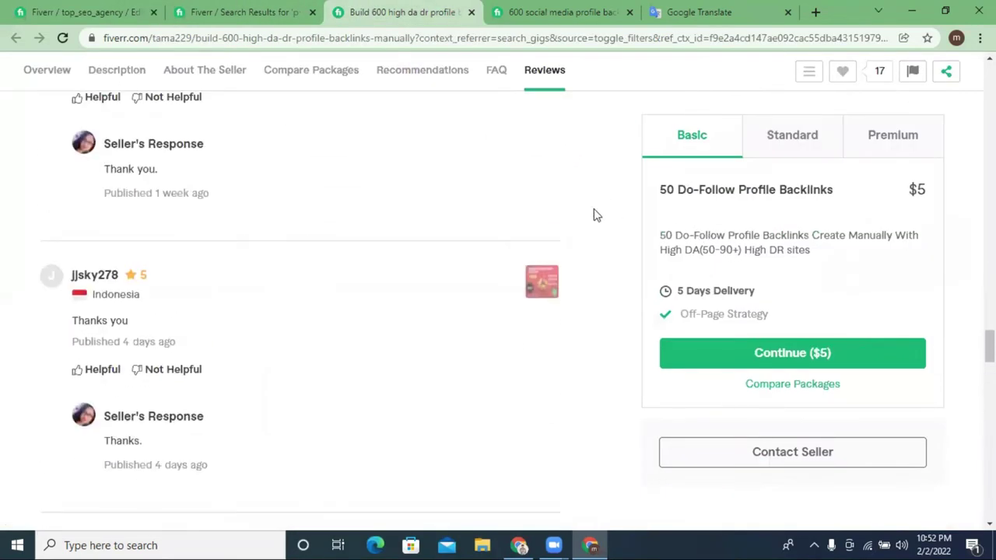
scroll(592, 215, "up", 5)
scroll(787, 220, "up", 15)
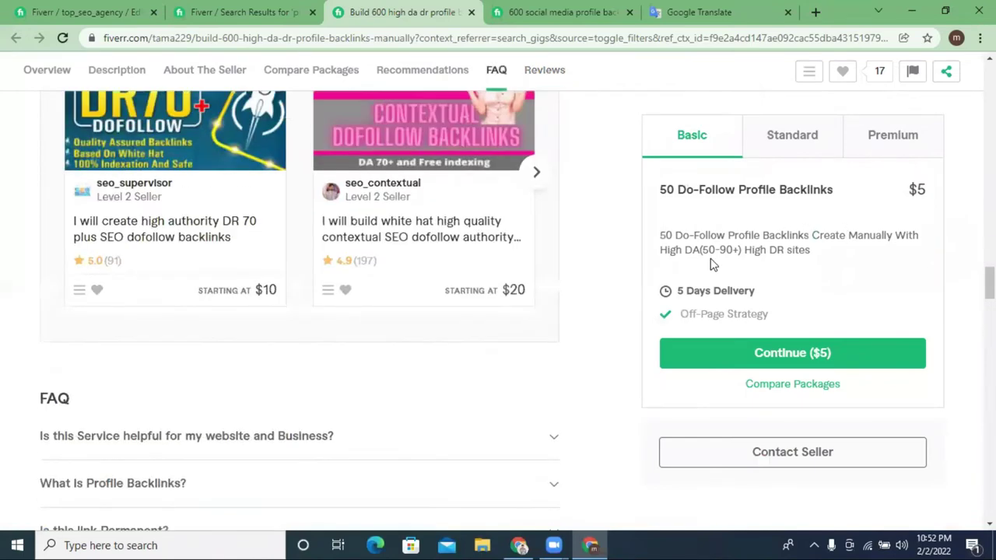
scroll(712, 271, "up", 15)
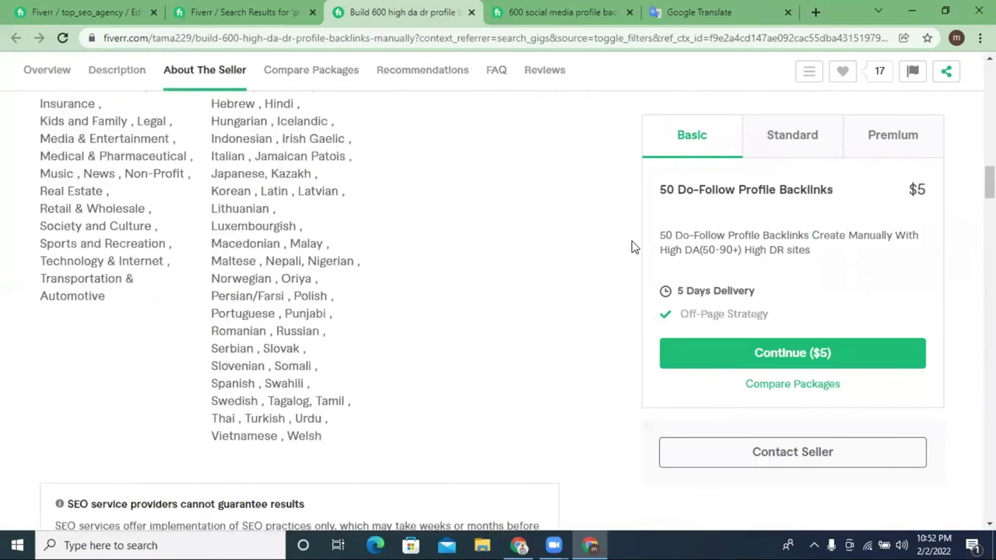
scroll(632, 249, "up", 5)
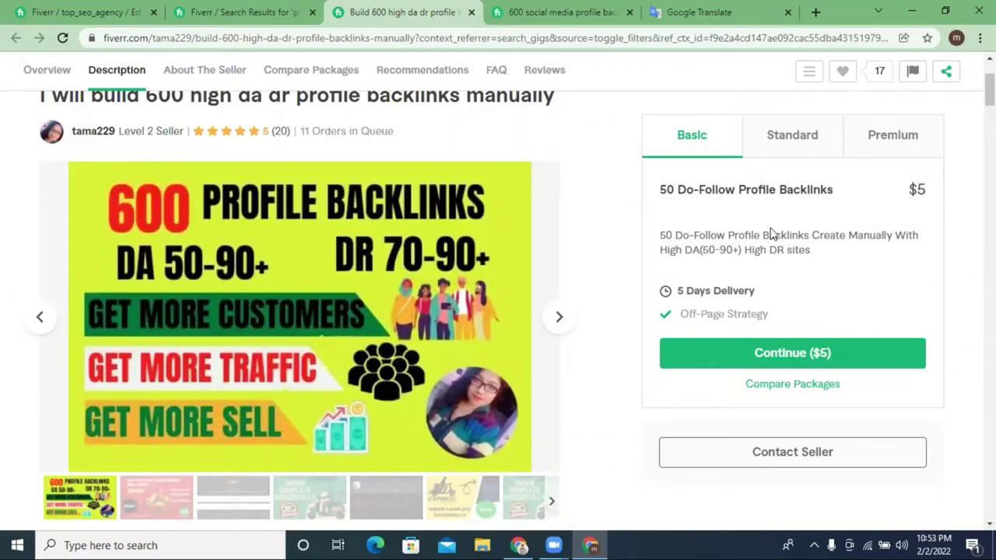
left_click(805, 146)
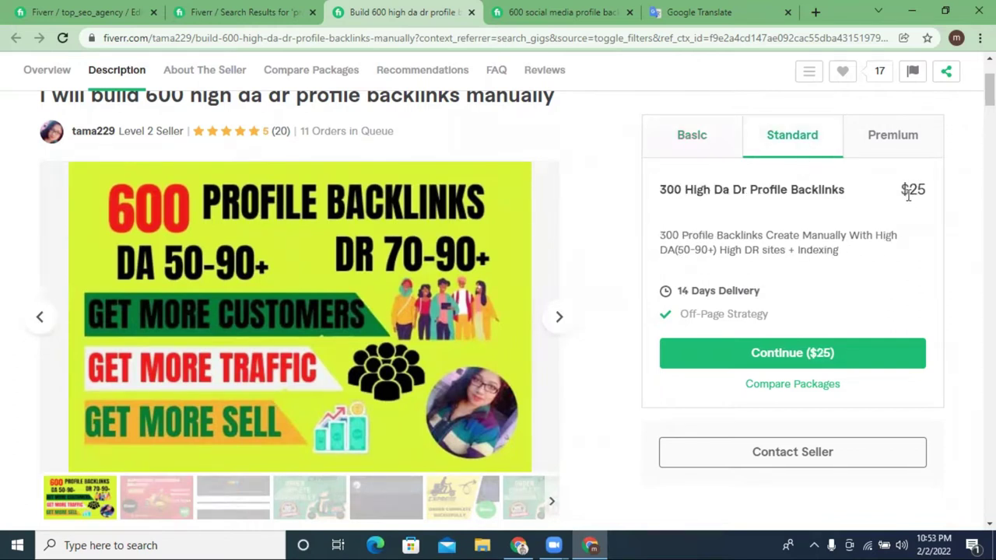
triple_click(940, 195)
left_click(885, 140)
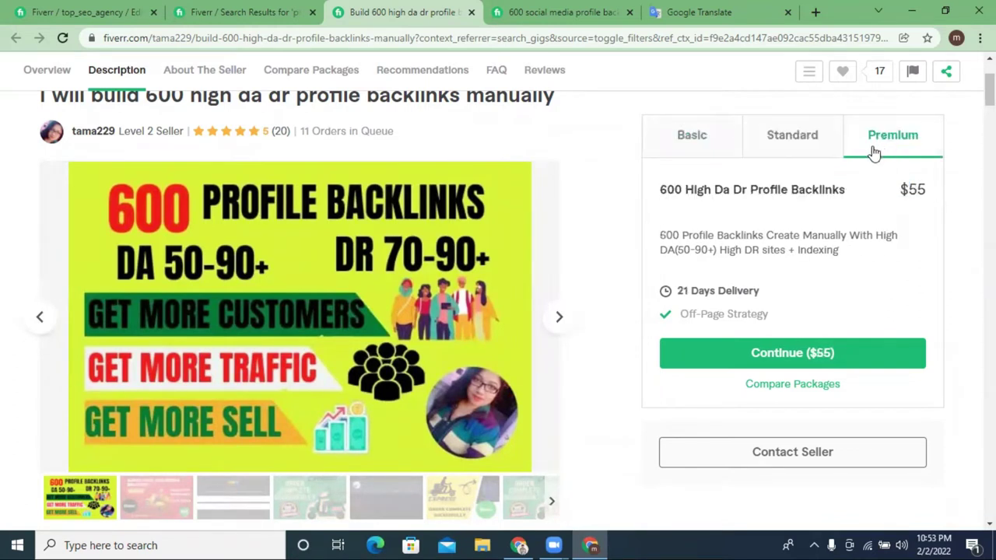
left_click(815, 143)
left_click(875, 150)
left_click_drag(926, 190, 899, 190)
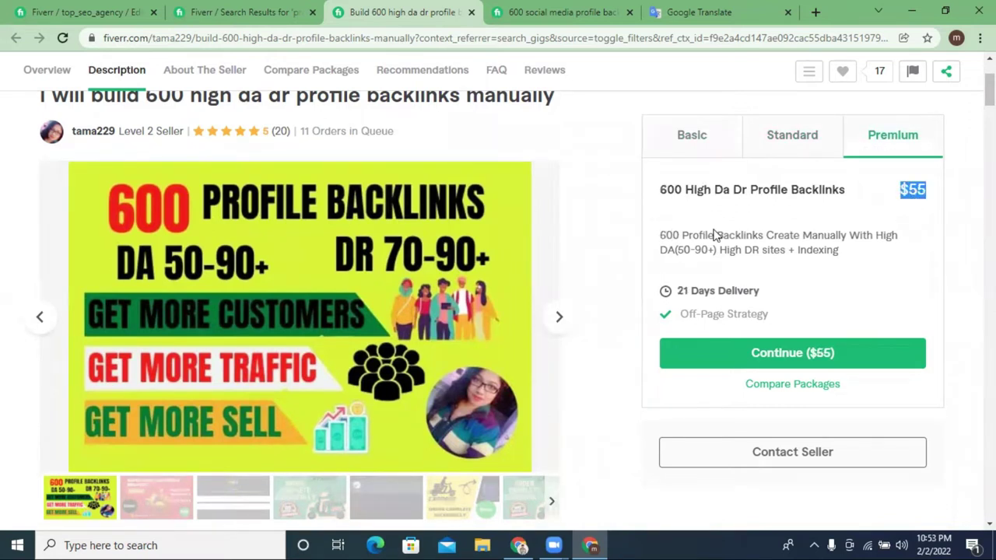
scroll(660, 237, "up", 1)
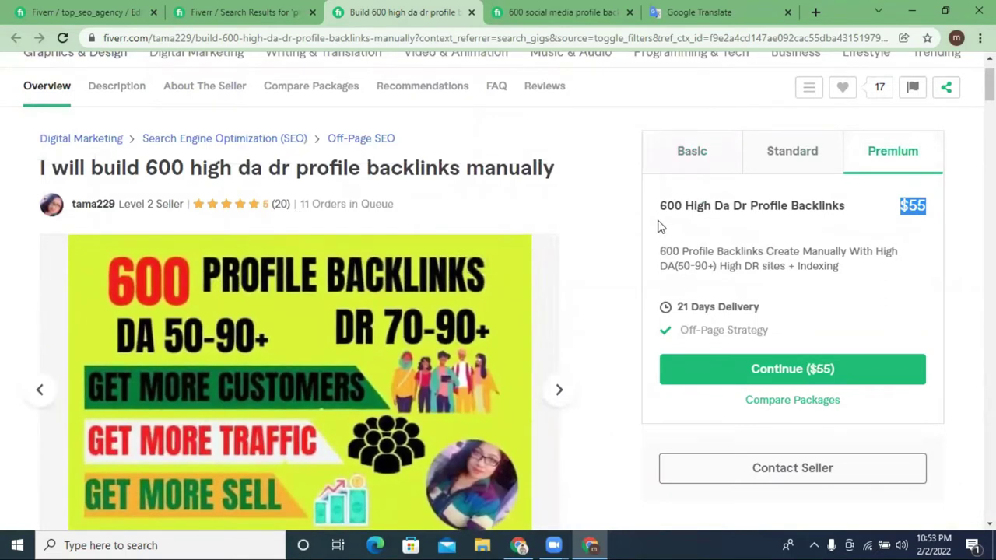
Step: Compare the competing gig's Basic and Premium packages and check its orders in queue
left_click(685, 167)
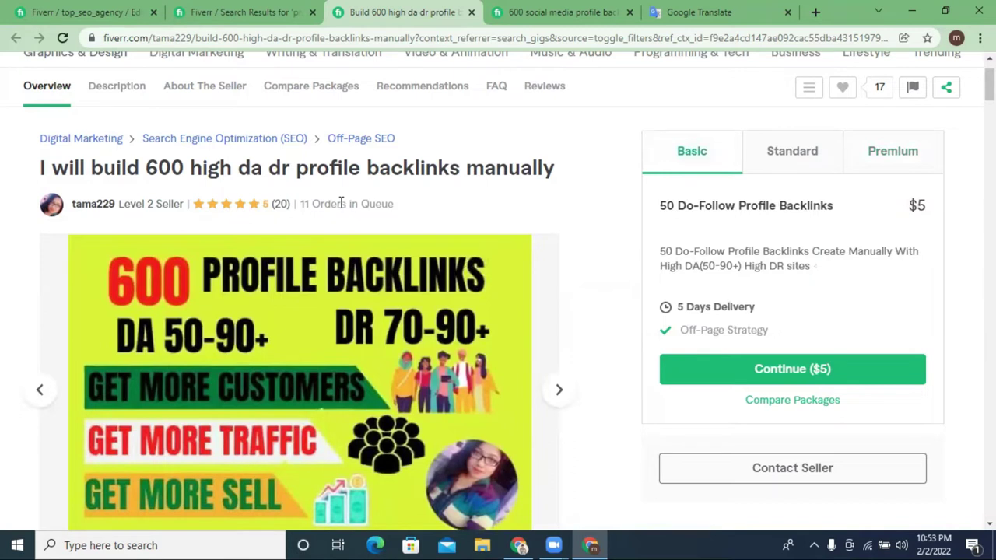
left_click_drag(300, 204, 320, 203)
left_click(579, 218)
left_click(887, 152)
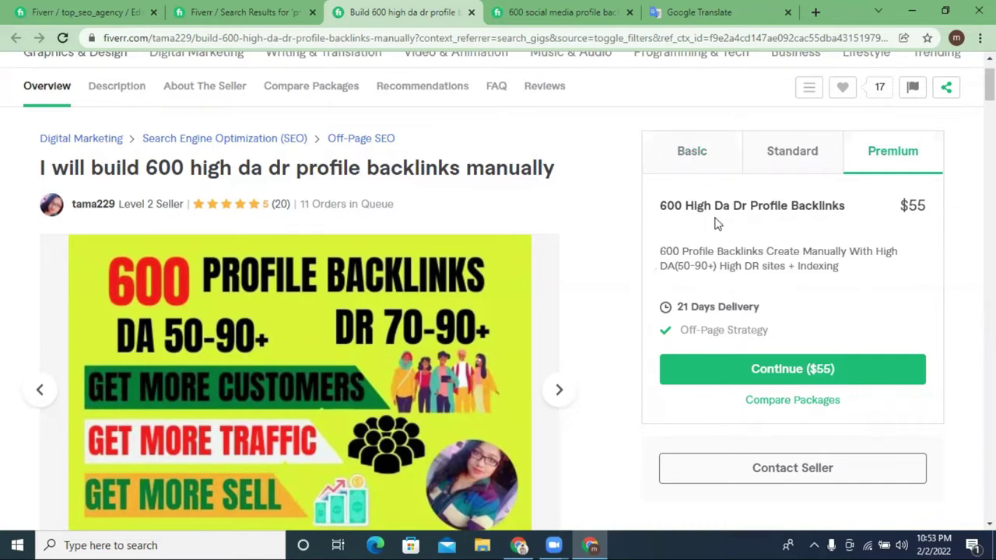
left_click(125, 9)
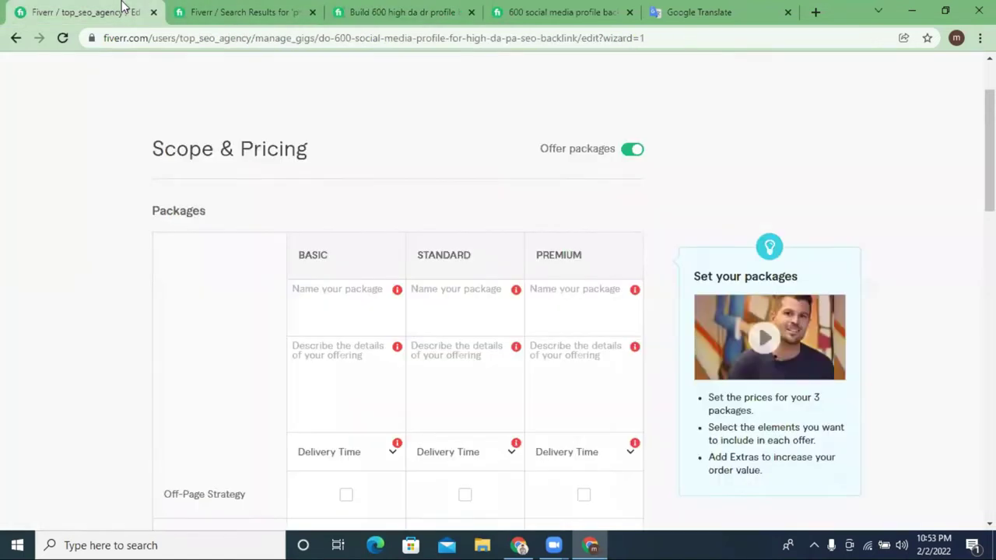
left_click(234, 11)
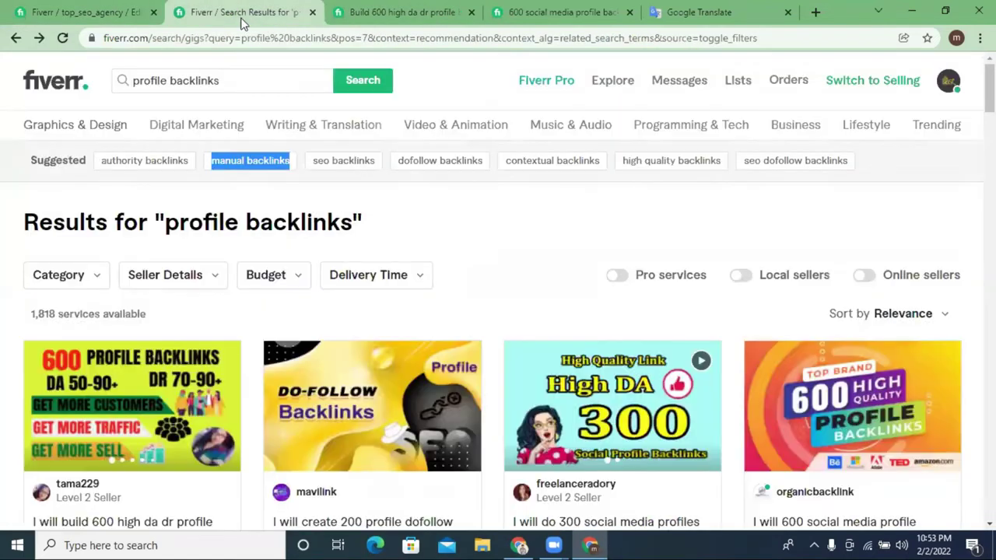
left_click(396, 22)
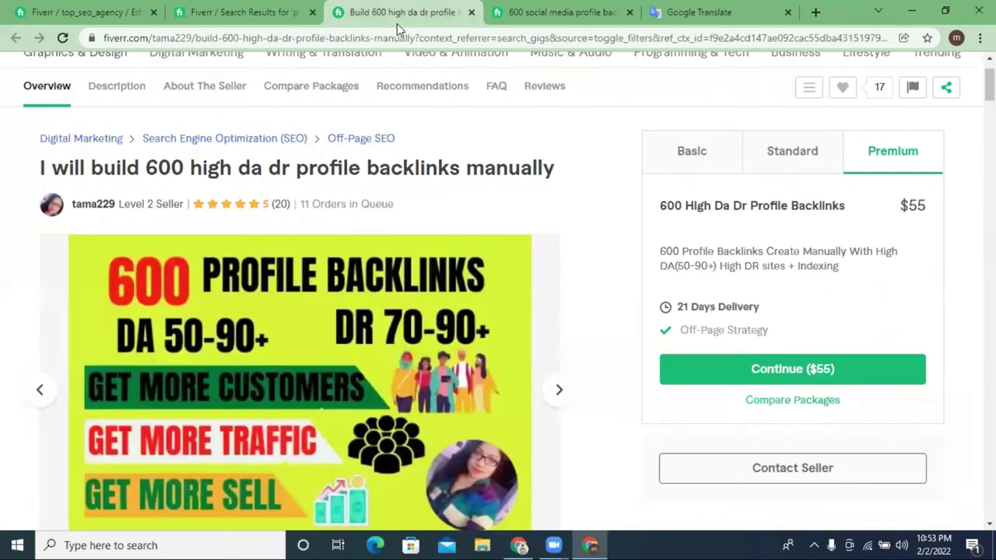
left_click(234, 11)
Step: Name the new gig's Basic package "60 HQ SOCIAL MRDIA PROFILE"
left_click(80, 8)
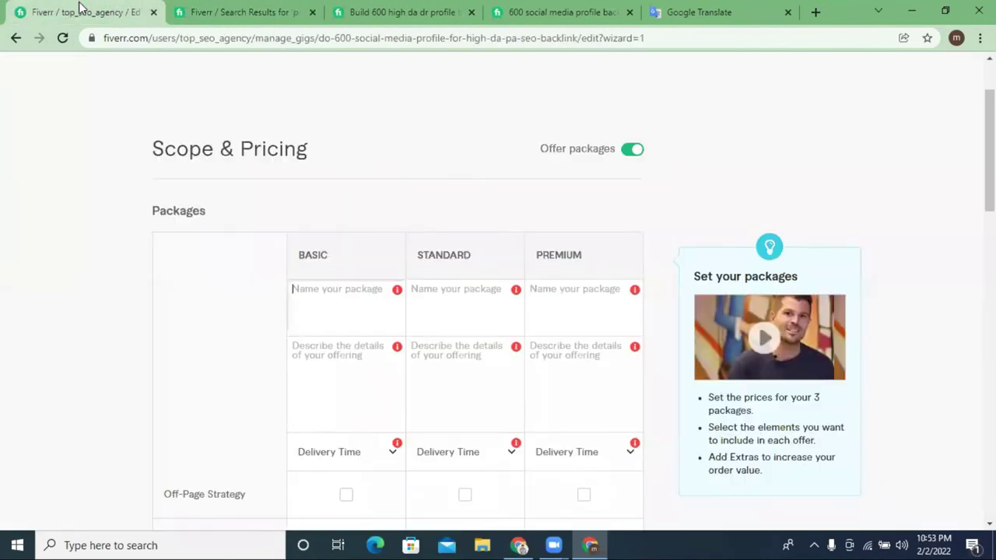
left_click(359, 299)
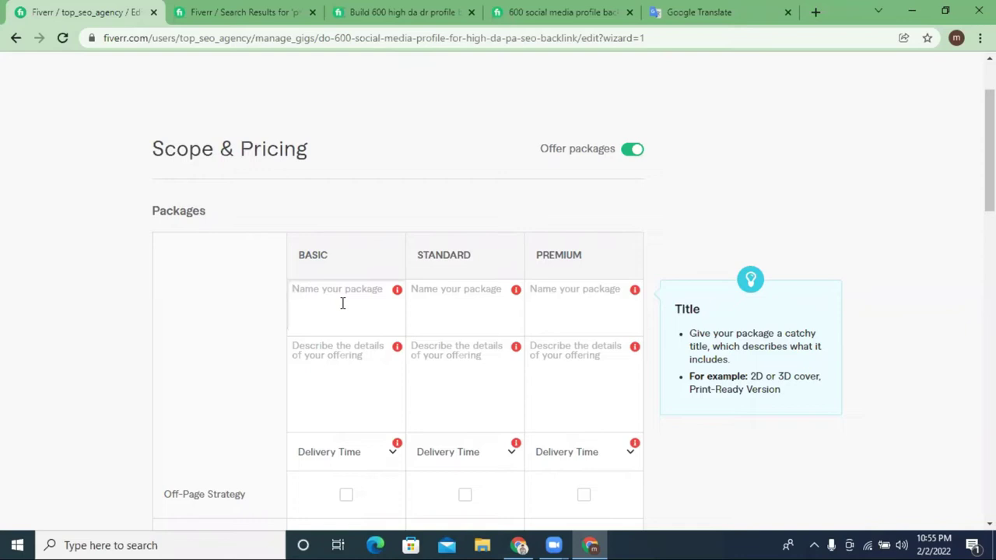
type("60 HQ SOCIAL MRDIA")
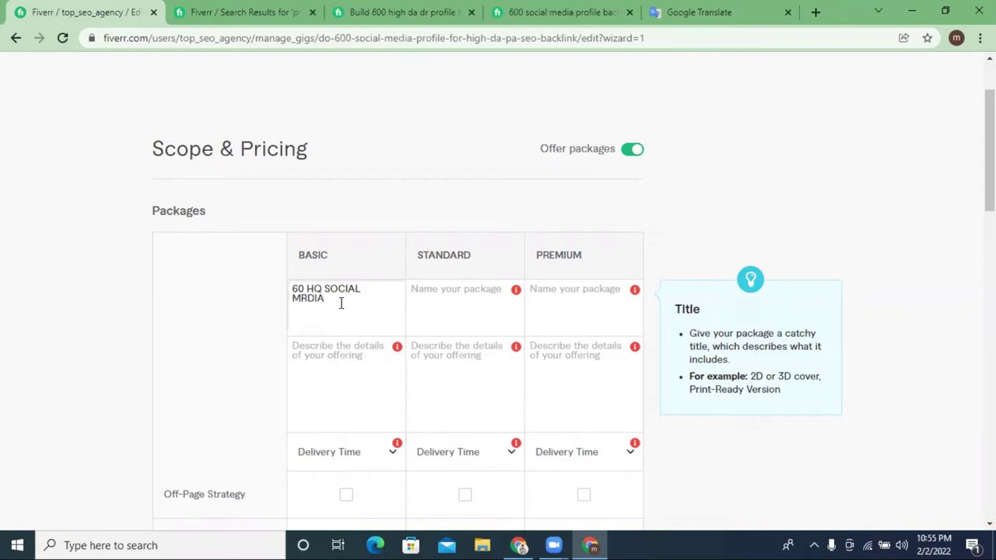
type(" PROFILE")
Step: Copy the Basic package's name into the Standard and Premium package names
triple_click(346, 299)
key("ctrl+c")
left_click(444, 311)
key("ctrl+v")
left_click(548, 307)
key("ctrl+v")
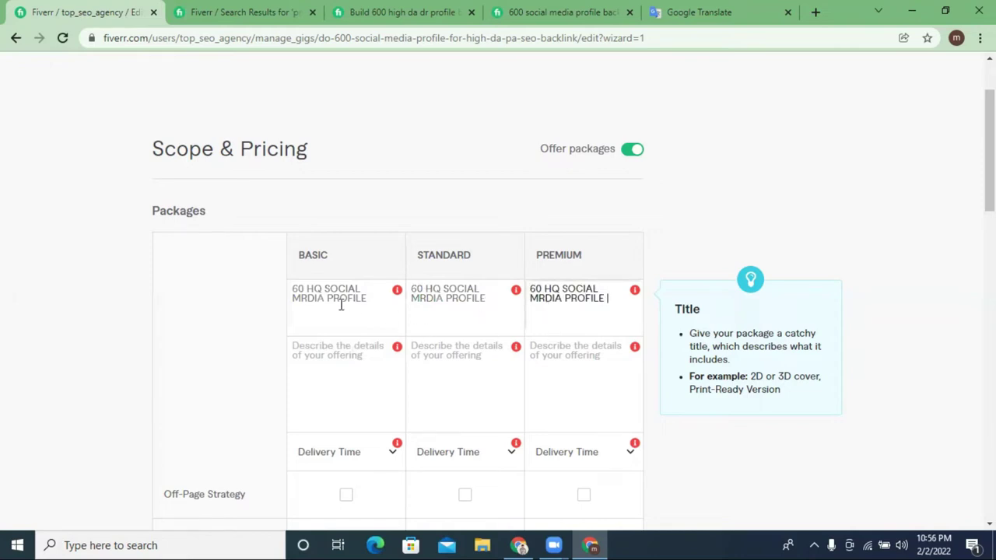
Step: Begin the Basic package's description with "60 Social Media Profile for Best Backlinks."
scroll(317, 289, "down", 2)
scroll(329, 282, "up", 2)
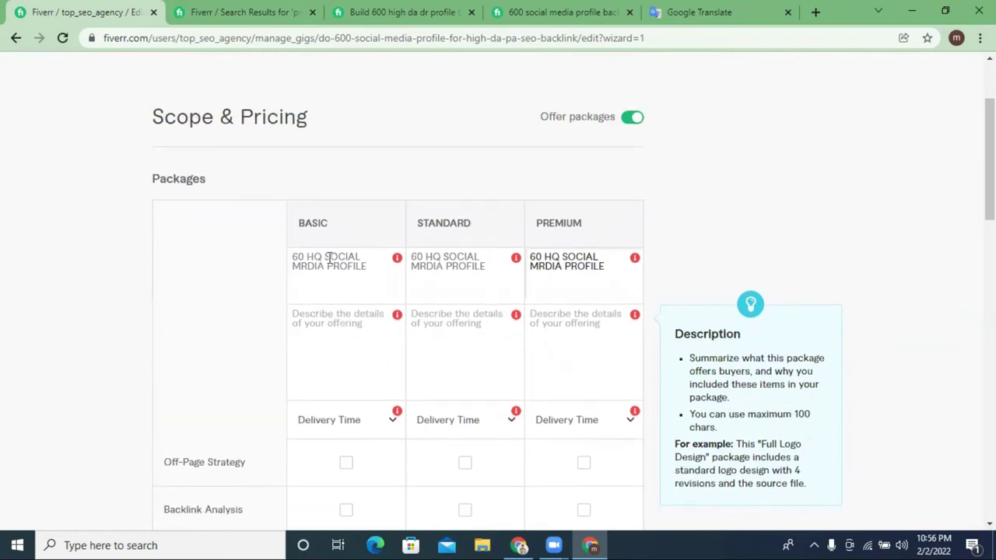
left_click(327, 354)
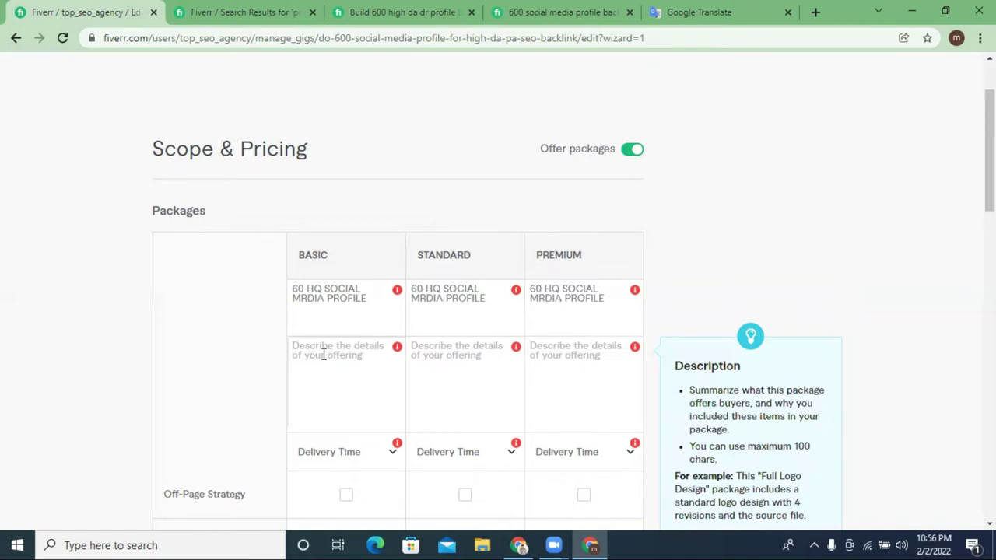
type("60 Social ")
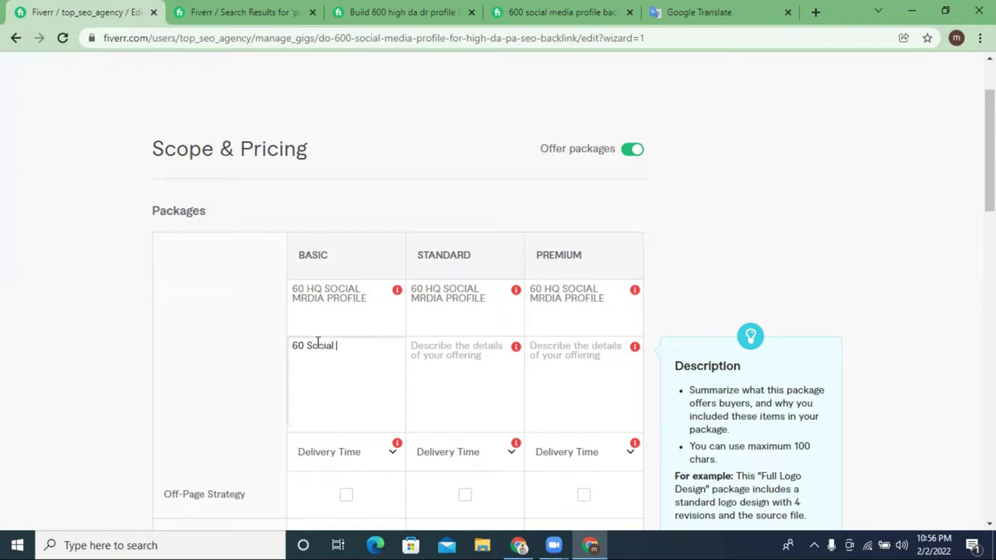
type("Media Profile g")
key("BackSpace")
type("for Best")
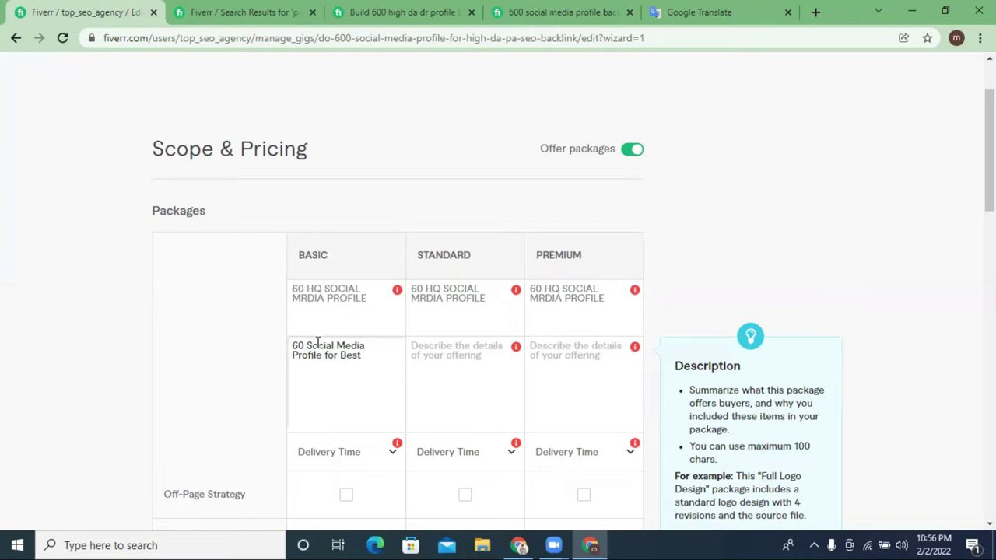
type(" Backlinks.")
Step: Add a second sentence about "100% Google Top Ranking" services to the Basic package's description
key("ctrl+a")
left_click(344, 365)
type("100% Google T")
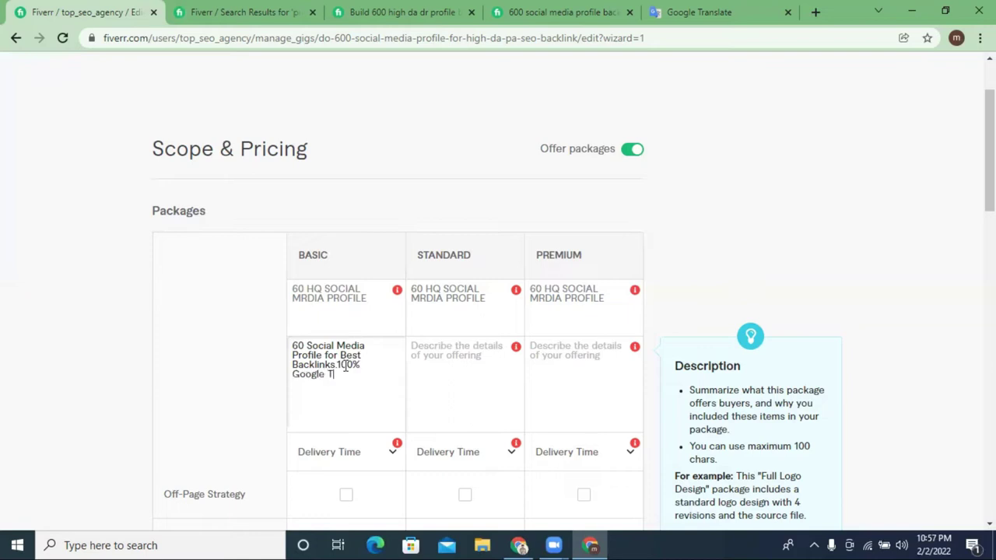
type("op Ranking Servicess")
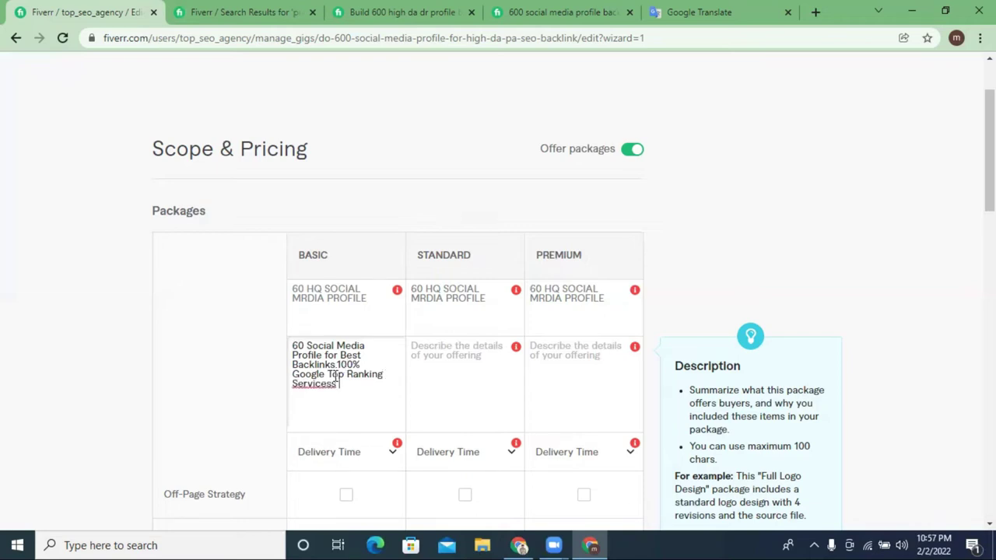
Step: Correct the misspelled last word of the Basic description to "Services" and end the sentence with a period
right_click(315, 392)
key("Escape")
right_click(316, 391)
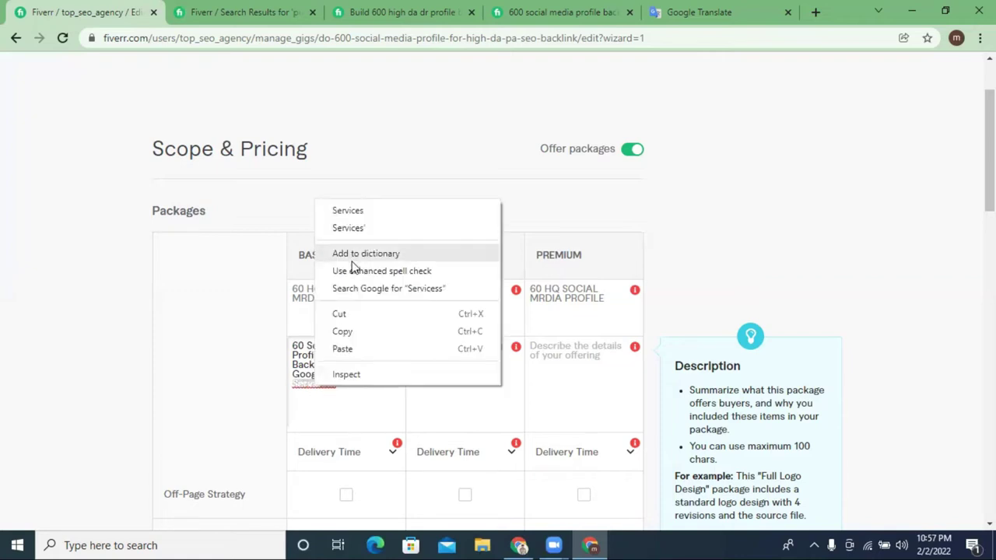
left_click(378, 221)
left_click_drag(290, 346, 334, 367)
left_click(335, 369)
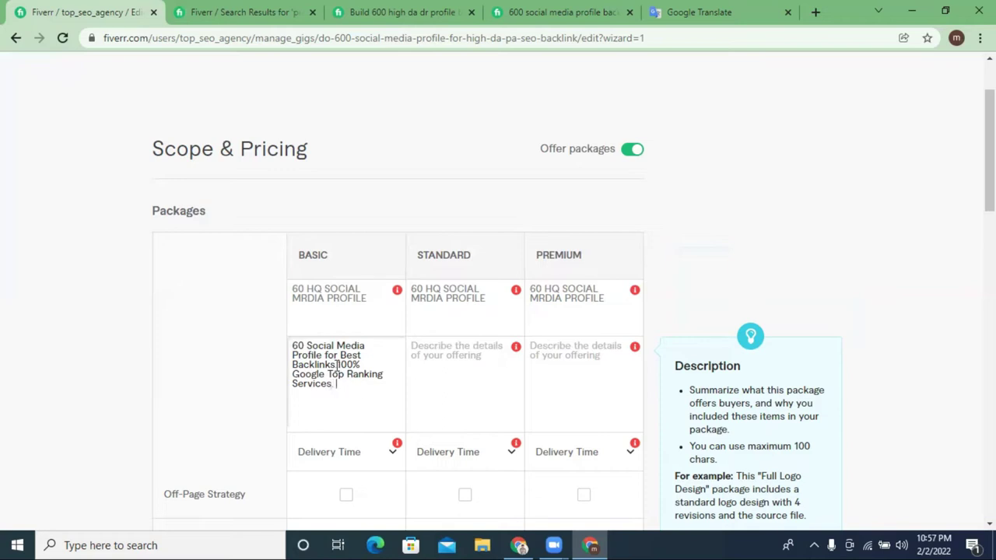
left_click(336, 364)
type(".")
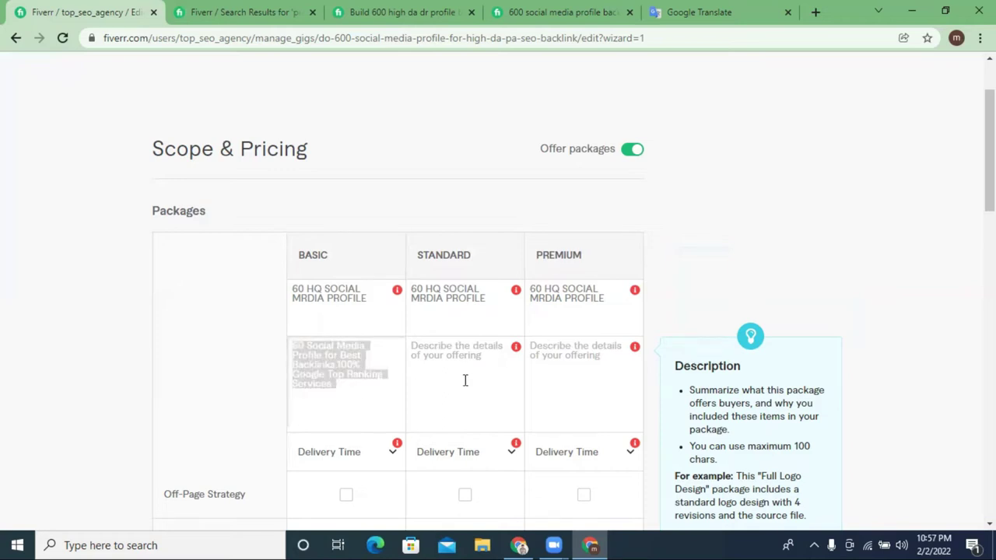
Step: Copy the Basic package's description into the Standard and Premium package descriptions
left_click(464, 378)
type("60 Social Media Profile for Best Backlinks.100% Google Top Ranking Services.")
left_click(577, 356)
type("60 Social Media Profile for Best Backlinks.100% Google Top Ranking Services.")
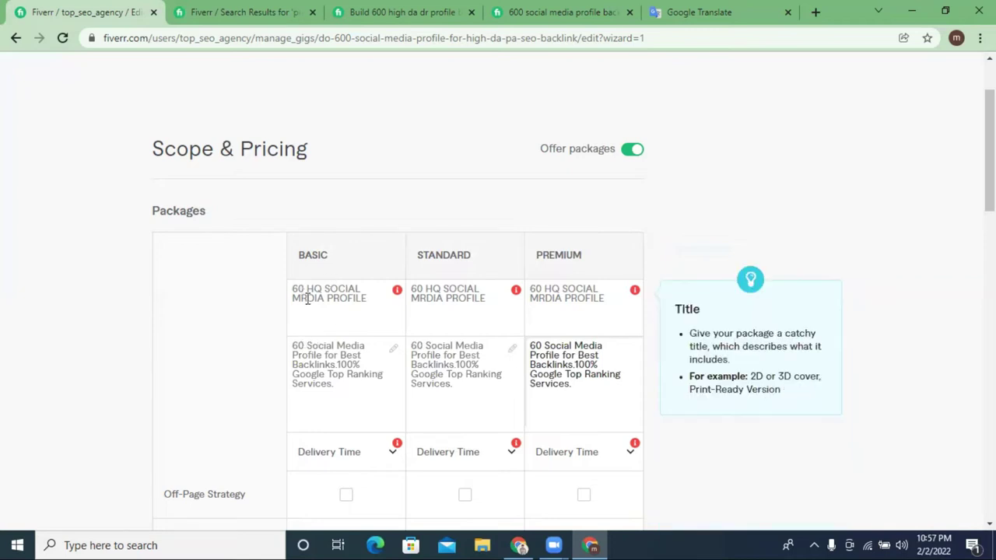
Step: Set the Basic package's delivery time to 3 days and its price to $10
scroll(321, 287, "down", 2)
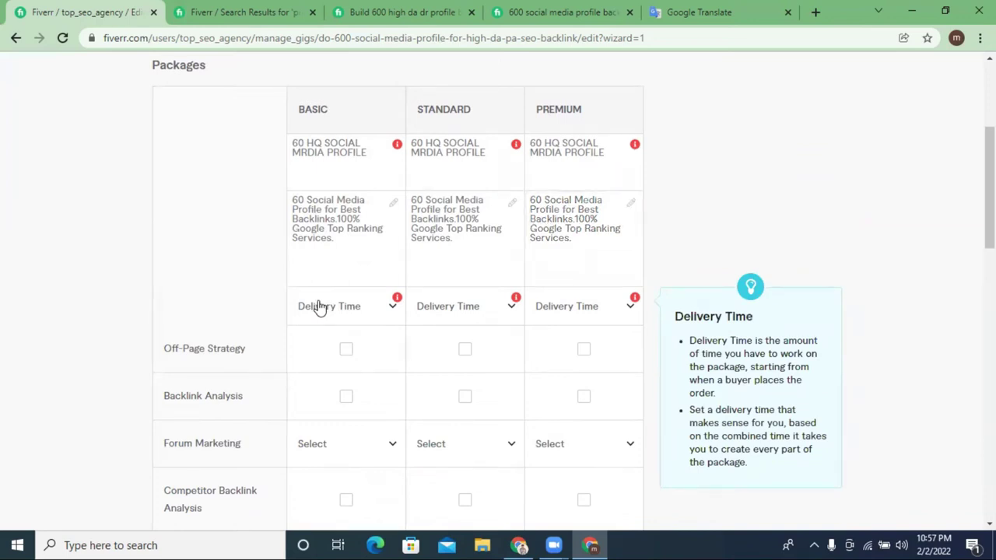
left_click(319, 307)
scroll(346, 387, "down", 3)
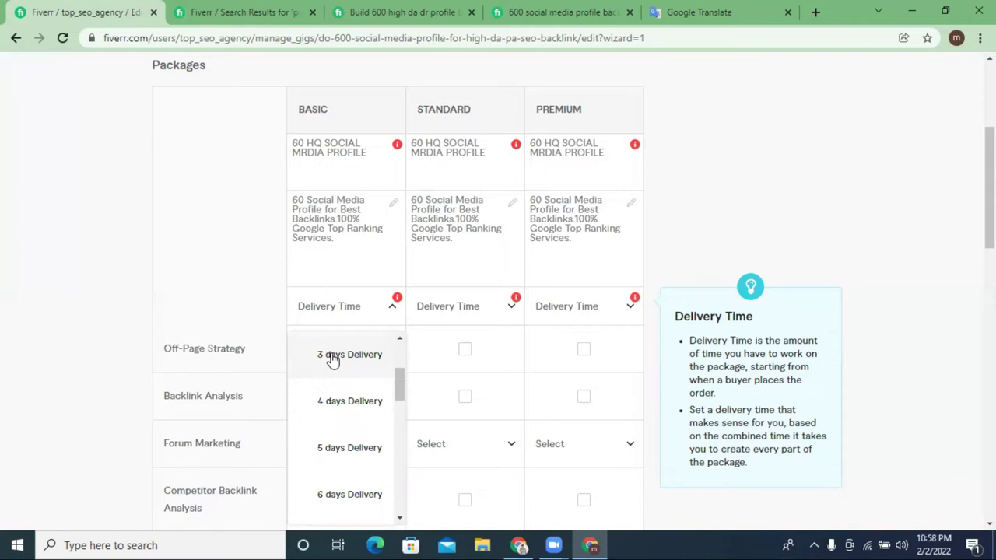
left_click(332, 356)
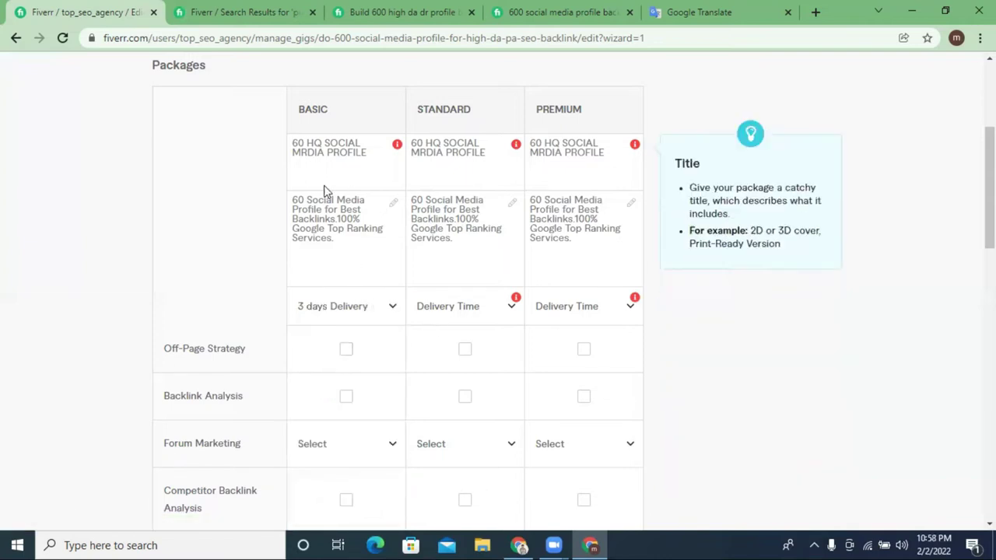
scroll(381, 273, "down", 1)
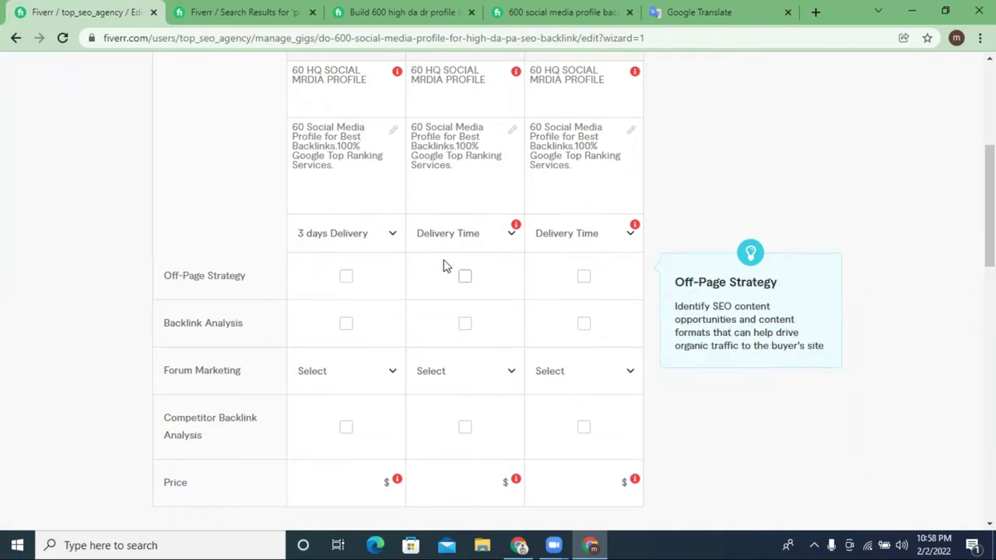
scroll(429, 258, "down", 3)
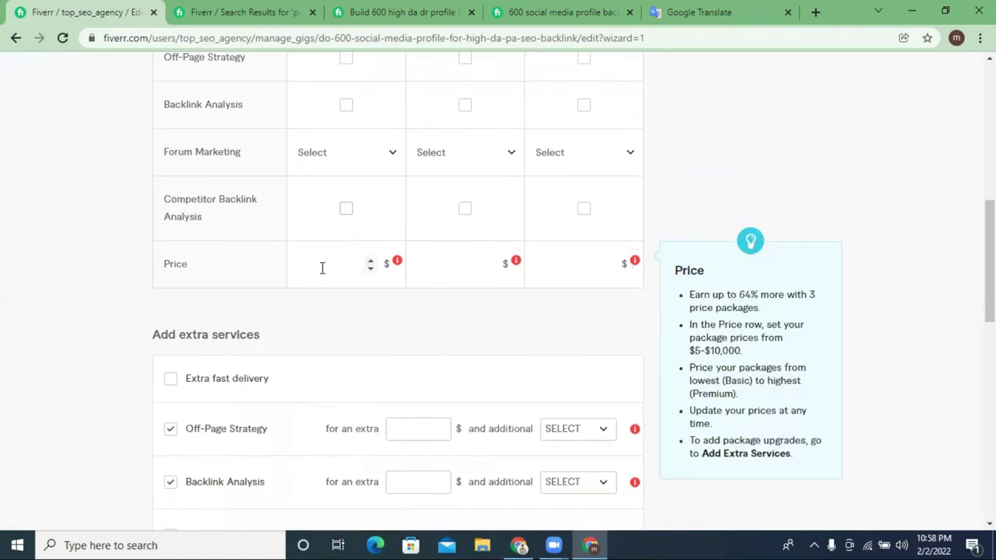
left_click(373, 261)
type("10")
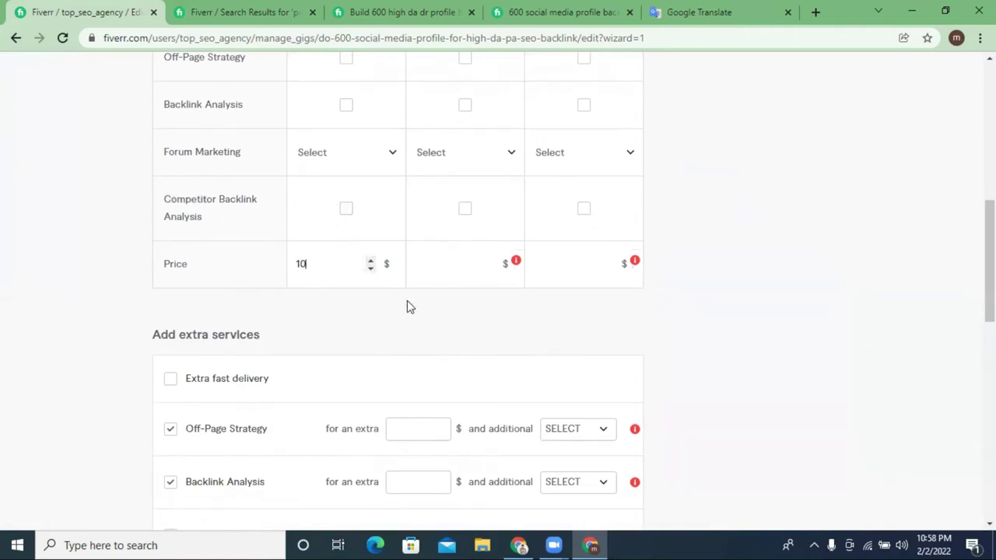
Step: Change the number of profiles to 300 in the Standard package's name and description
scroll(411, 308, "up", 10)
scroll(413, 310, "down", 2)
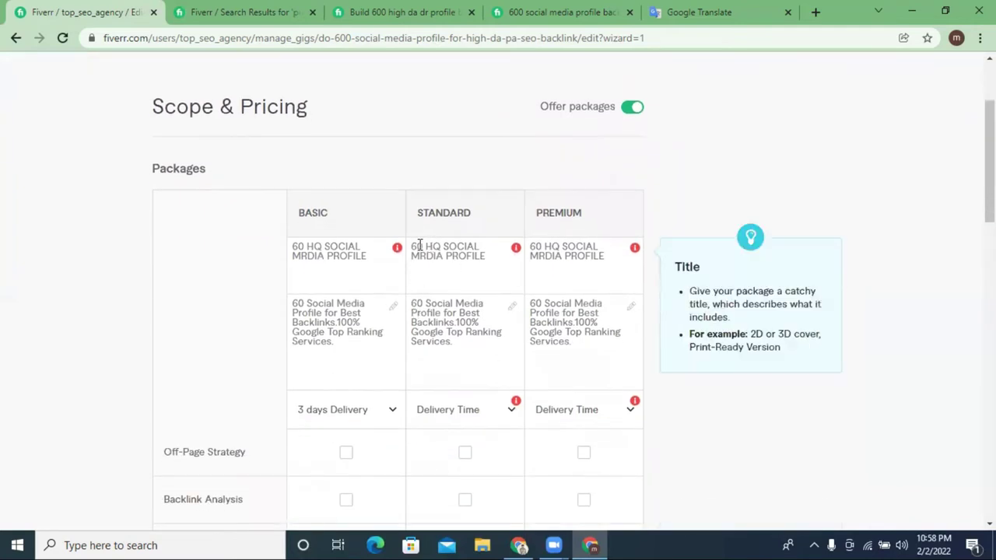
left_click_drag(423, 246, 410, 245)
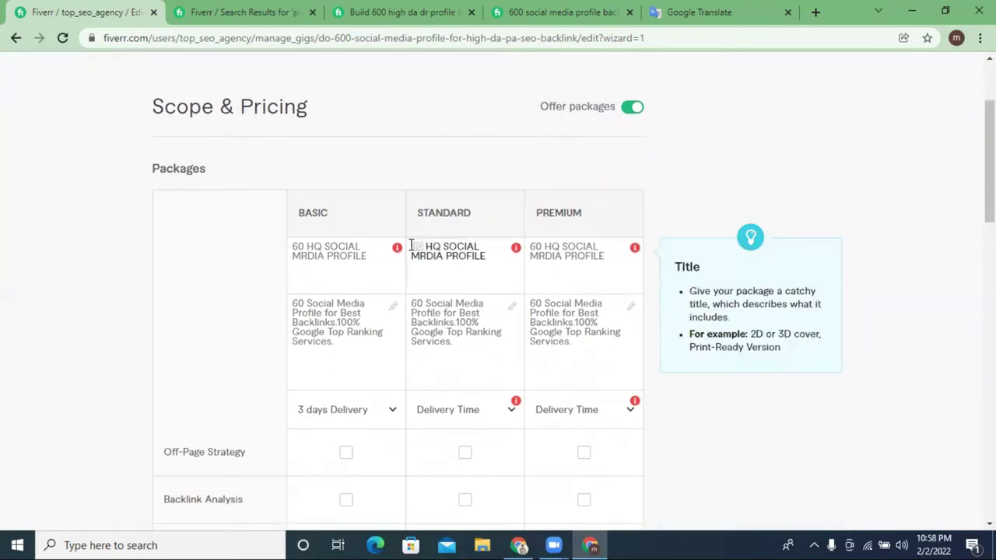
type("300")
left_click(428, 301)
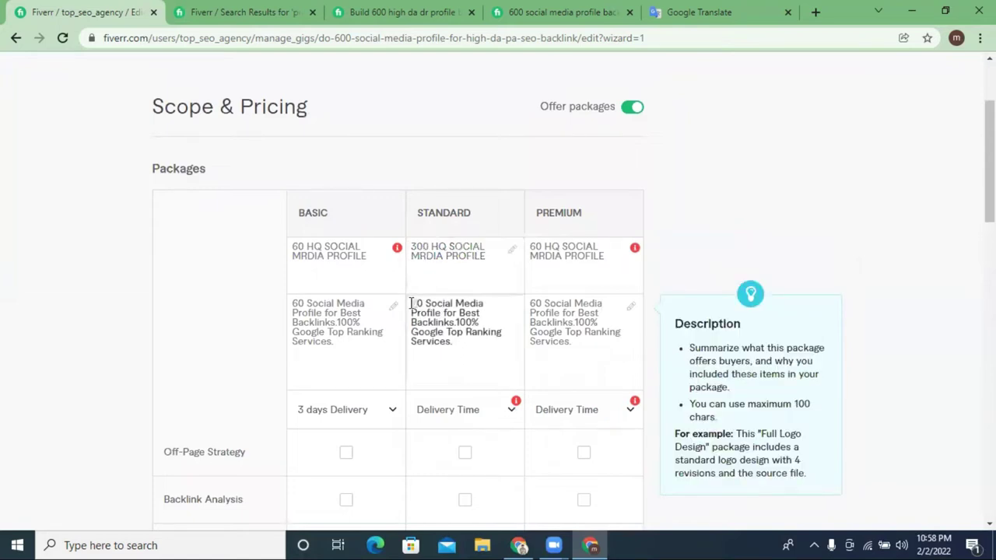
type("30")
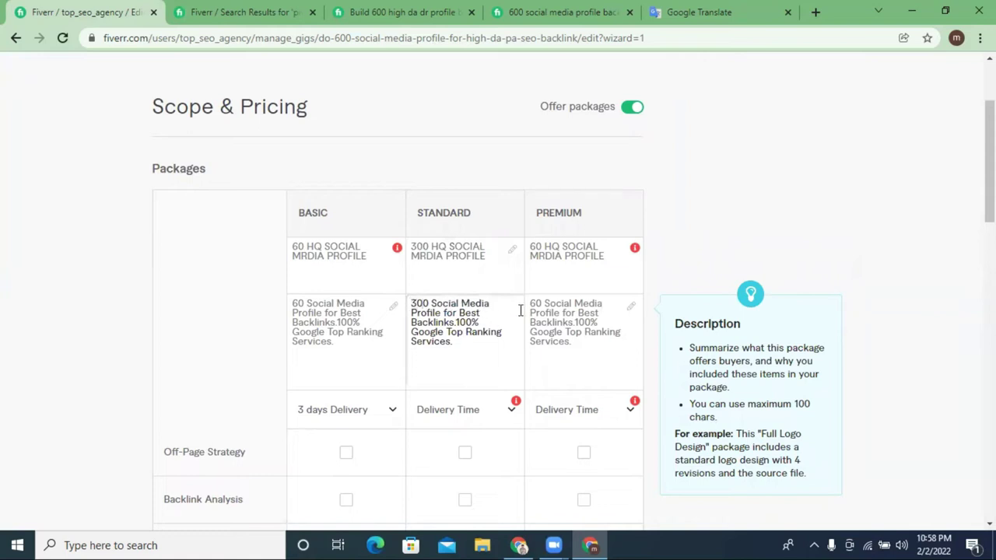
Step: Set the Standard package's delivery time to 14 days
scroll(506, 339, "down", 3)
scroll(505, 339, "down", 1)
left_click(449, 122)
scroll(455, 280, "down", 2)
scroll(460, 290, "down", 4)
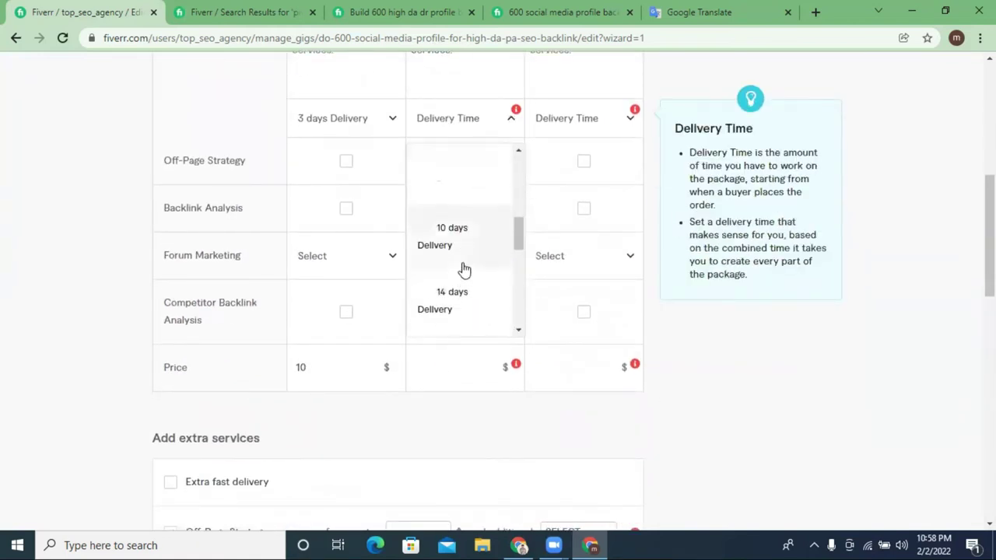
scroll(462, 278, "down", 3)
scroll(455, 286, "up", 3)
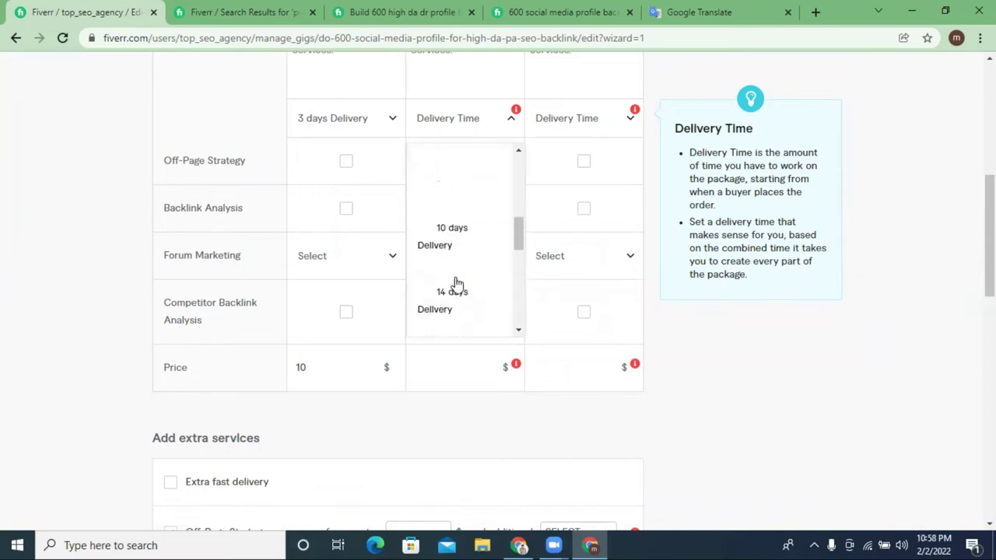
left_click(449, 311)
Step: Set the Standard package's price to $60
scroll(491, 309, "up", 1)
scroll(488, 309, "down", 2)
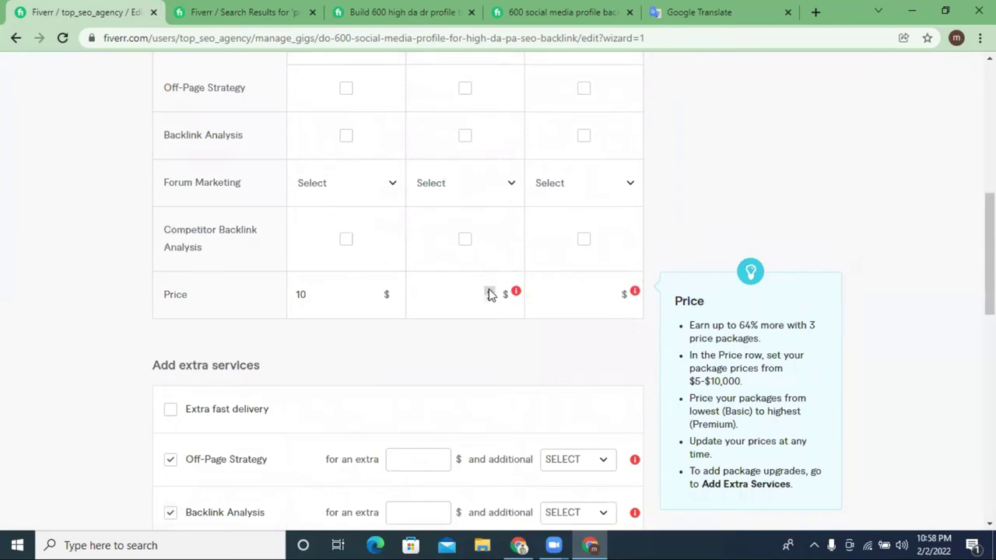
left_click(489, 294)
type("20")
left_click(489, 291)
left_click(489, 291)
left_click(489, 291)
left_click(490, 291)
scroll(406, 347, "up", 4)
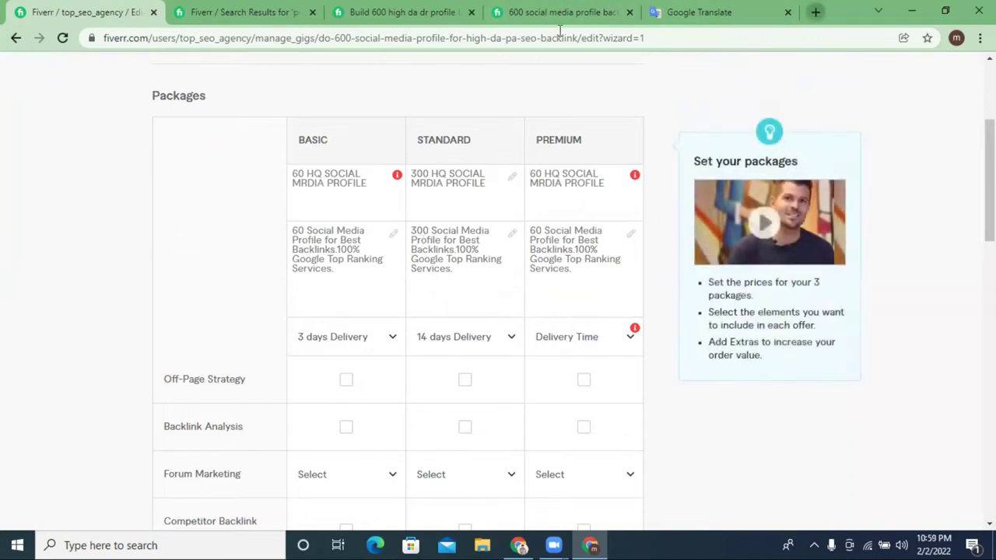
Step: Open Google's online calculator in a new browser tab
left_click(812, 13)
left_click(304, 89)
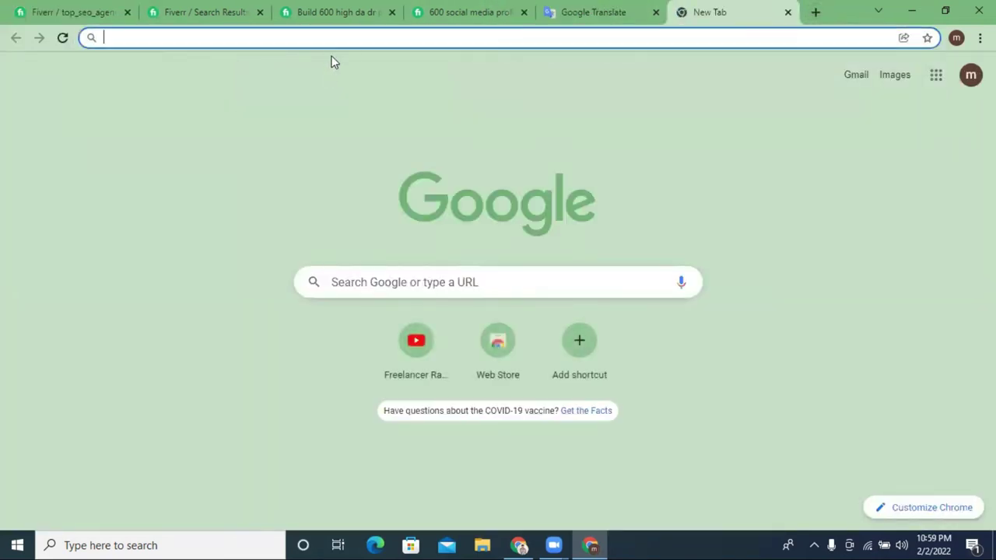
left_click(323, 35)
type("c")
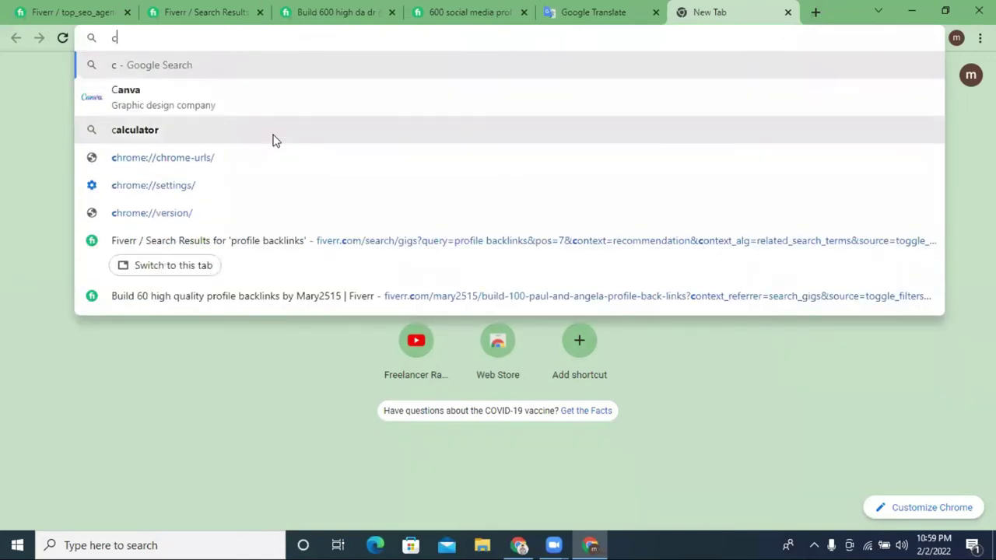
left_click(273, 140)
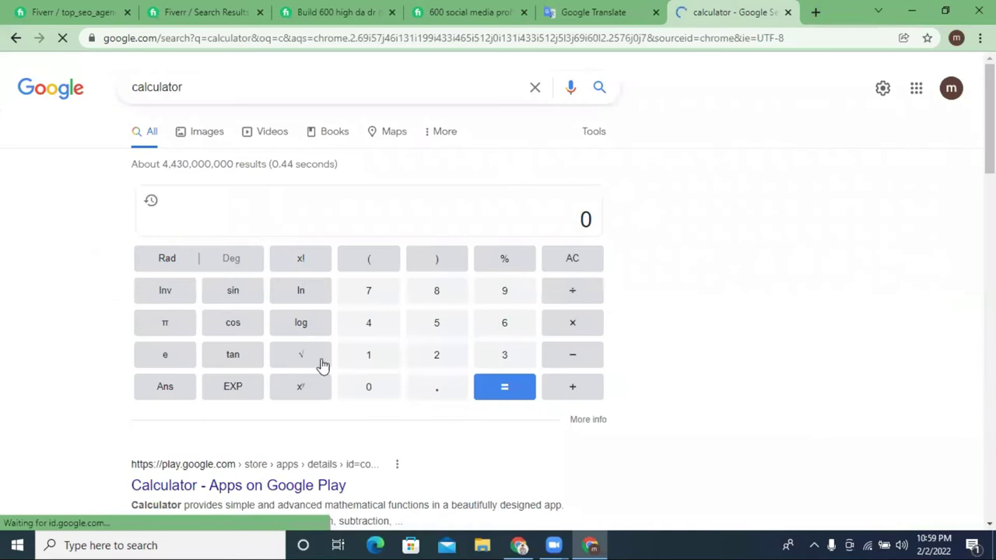
Step: Calculate 300 divided by 60 to compare the Standard and Basic package quantities
left_click(505, 358)
left_click(369, 391)
left_click(369, 391)
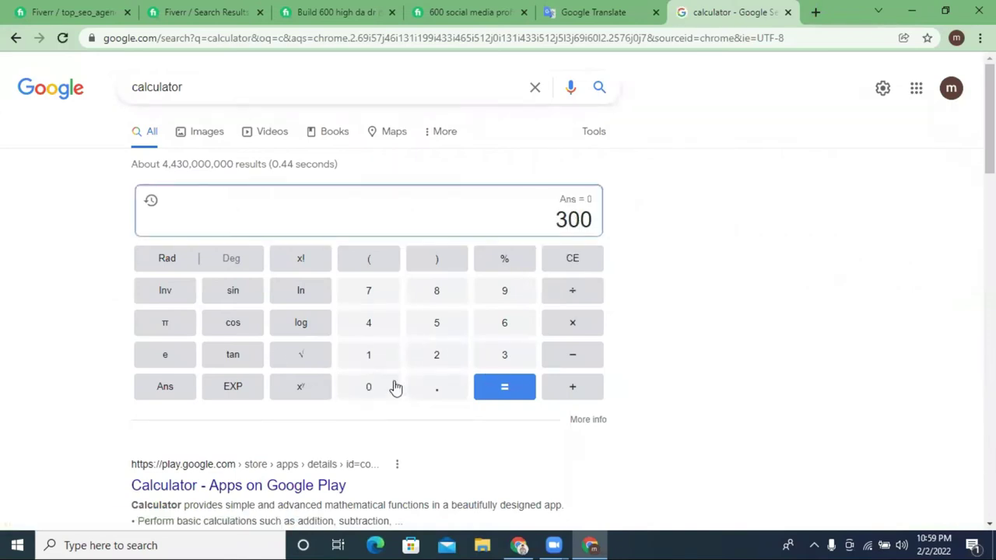
left_click(574, 295)
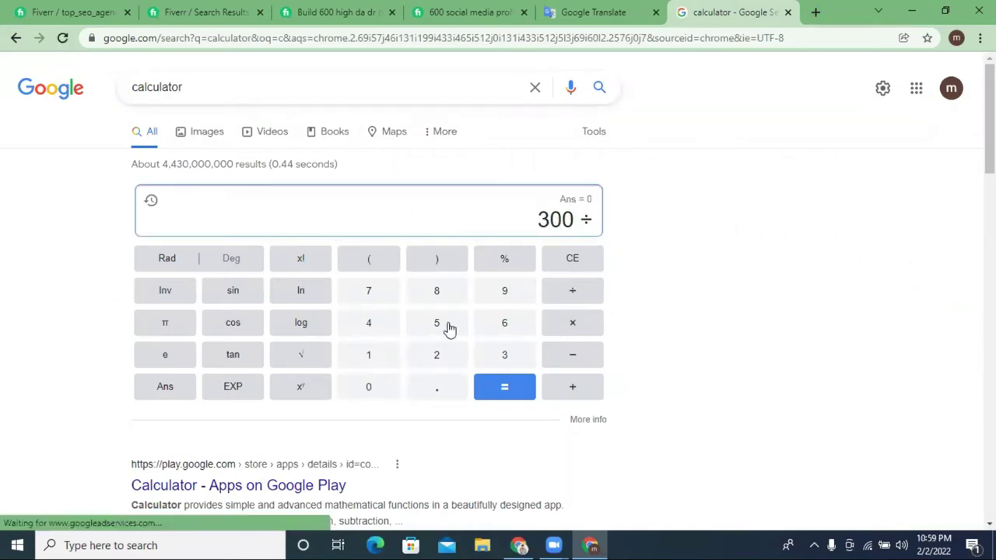
left_click(500, 330)
left_click(370, 389)
left_click(504, 398)
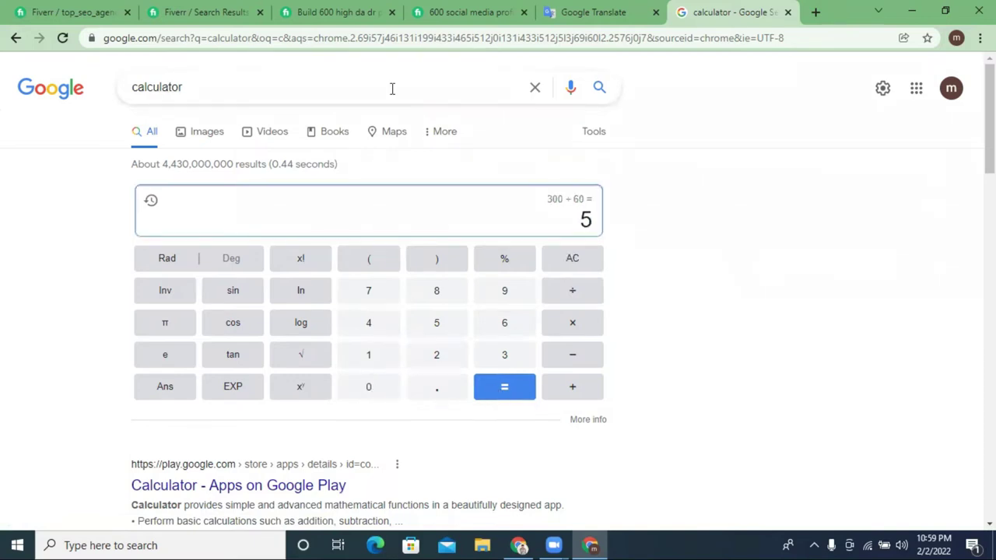
Step: Return to the gig's pricing page and change the number of profiles to 600 in the Premium package's name and description
left_click(327, 13)
left_click(217, 6)
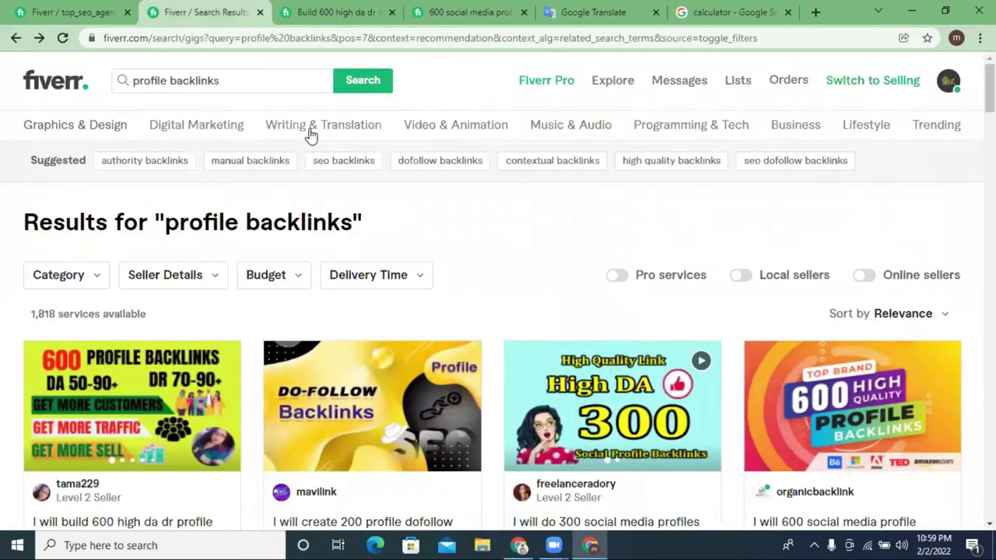
left_click(74, 12)
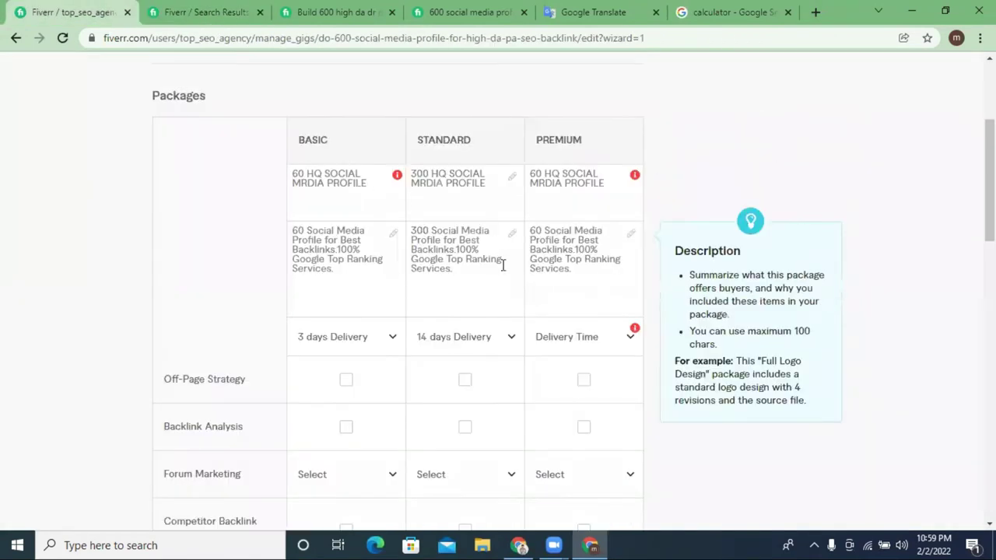
left_click(542, 202)
left_click(540, 175)
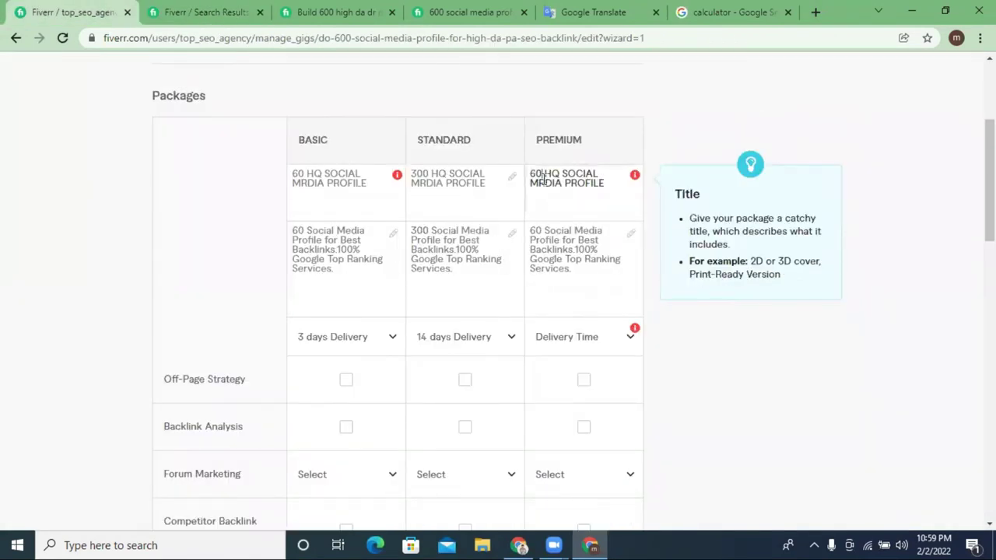
type("0")
left_click(541, 278)
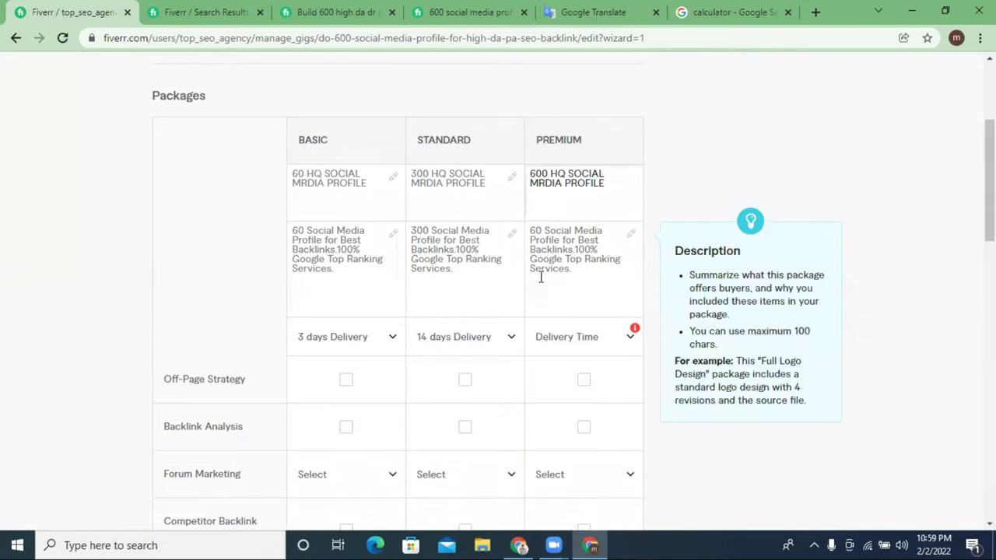
left_click(542, 231)
type("0")
scroll(589, 280, "down", 3)
scroll(589, 276, "up", 3)
scroll(589, 274, "down", 3)
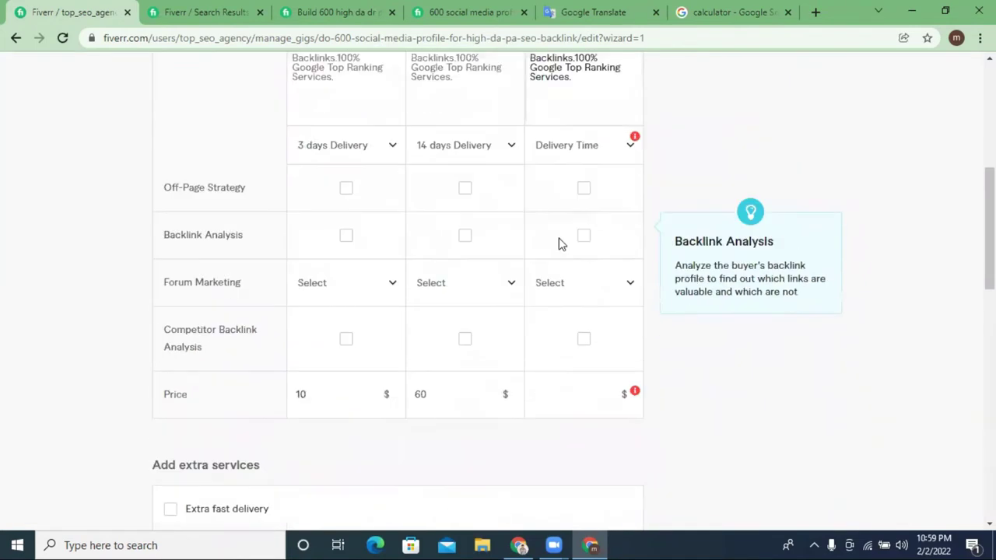
Step: Set the Premium package's price to $100
left_click(581, 370)
type("30")
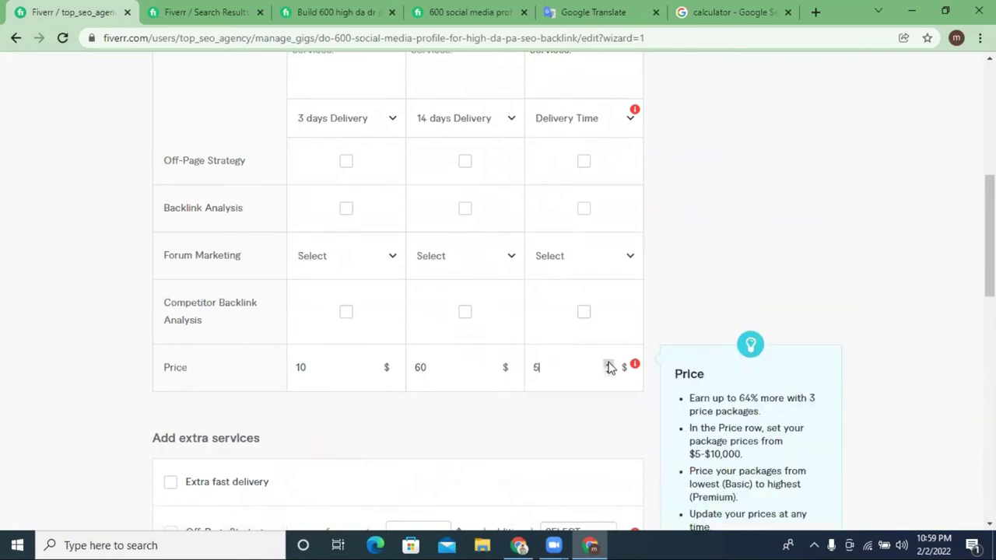
left_click(609, 364)
left_click(609, 364)
left_click(609, 363)
left_click(609, 363)
left_click(609, 363)
left_click(609, 363)
left_click(609, 364)
left_click(609, 363)
left_click(609, 363)
left_click(609, 363)
left_click(609, 363)
left_click(609, 363)
left_click(609, 363)
left_click(609, 364)
Step: Set the Premium package's delivery time to 90 days
scroll(545, 335, "up", 2)
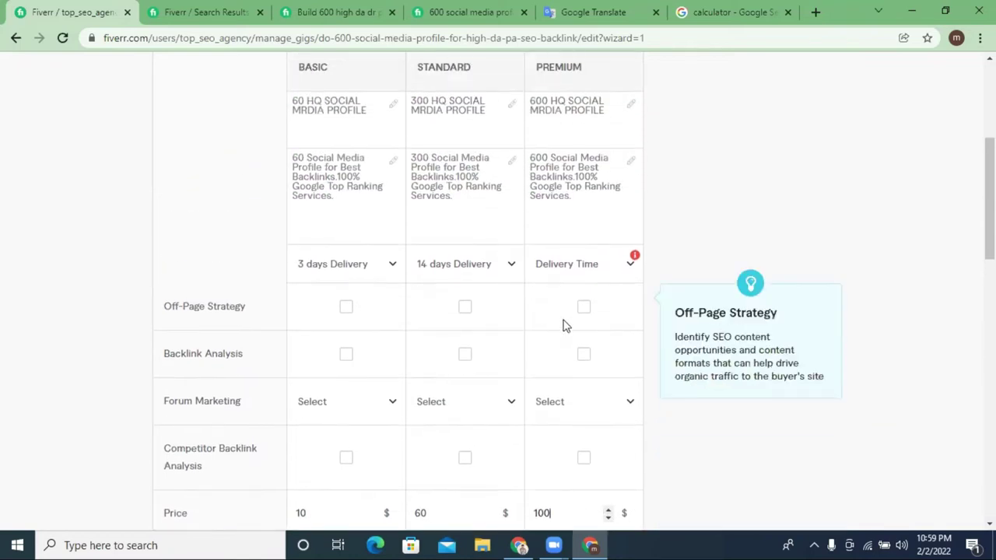
left_click(567, 273)
scroll(578, 402, "down", 5)
scroll(579, 413, "down", 3)
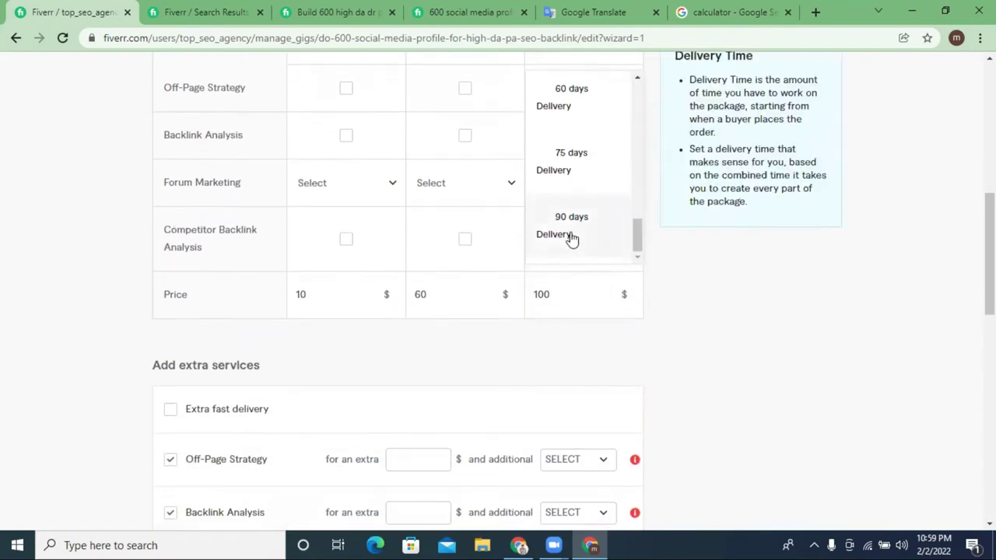
left_click(570, 238)
Step: Change the Premium package's delivery time to 30 days
scroll(573, 353, "up", 2)
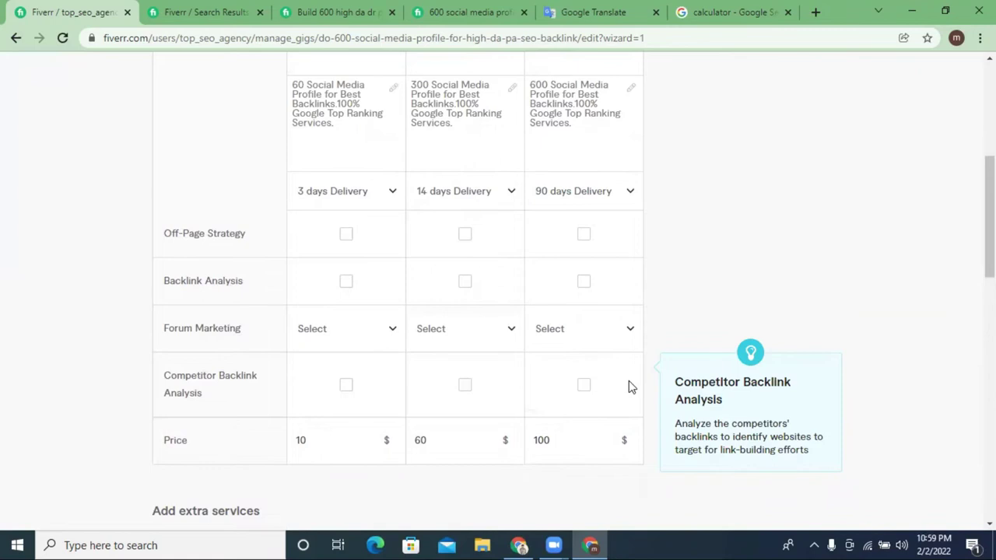
scroll(573, 349, "down", 2)
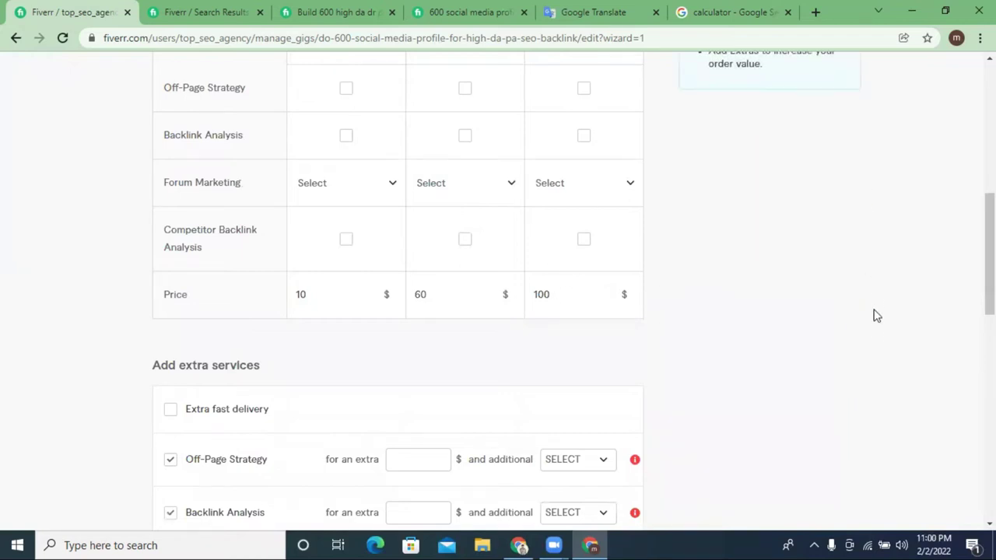
scroll(440, 273, "up", 2)
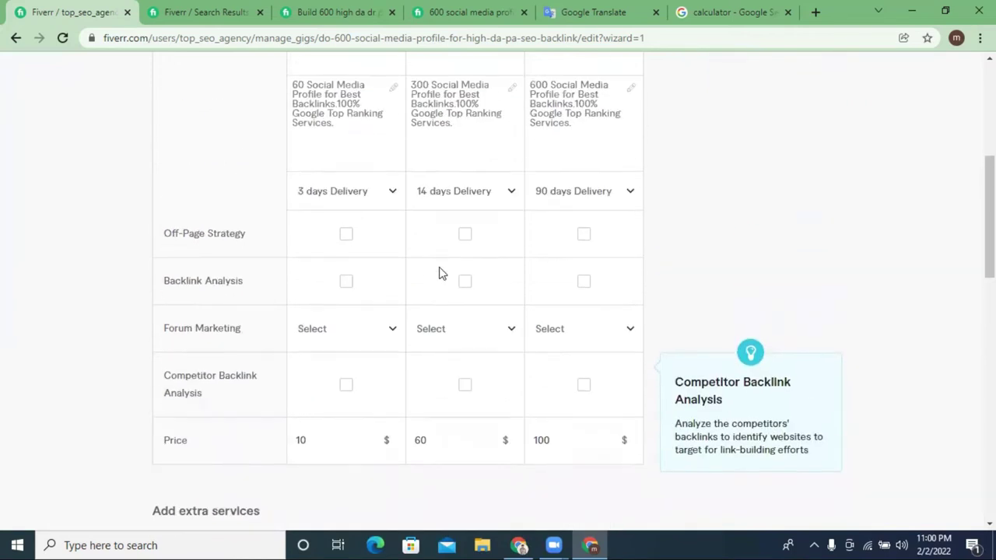
left_click(581, 195)
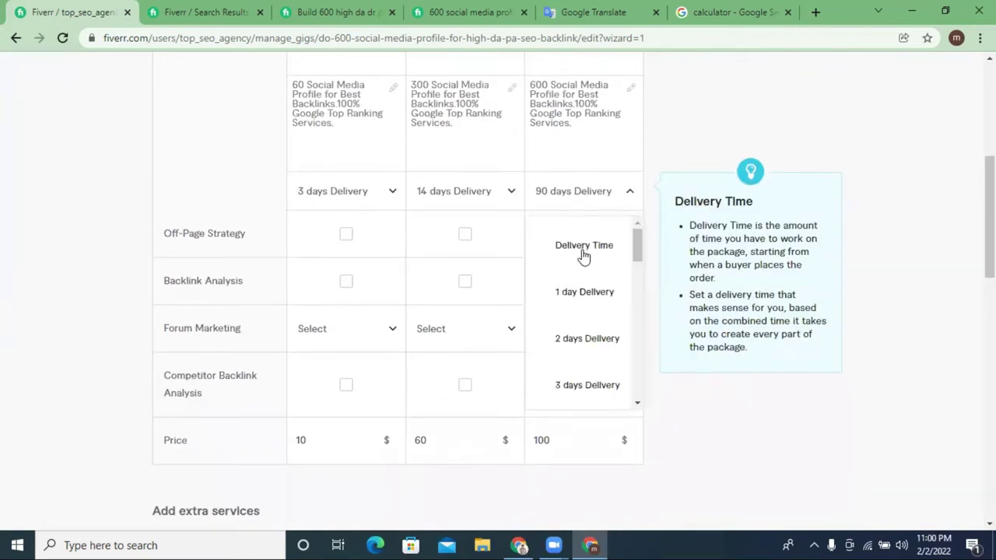
scroll(589, 311, "down", 5)
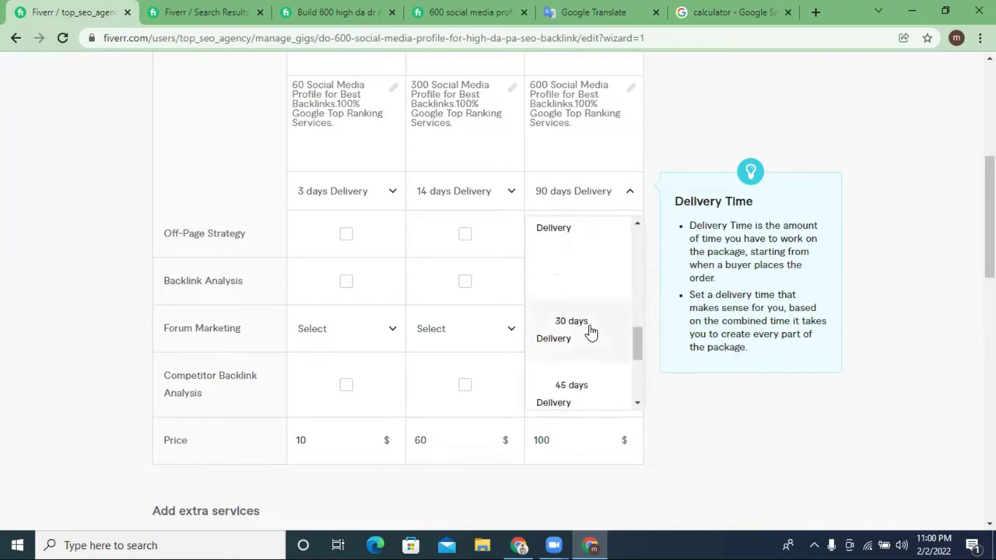
left_click(588, 329)
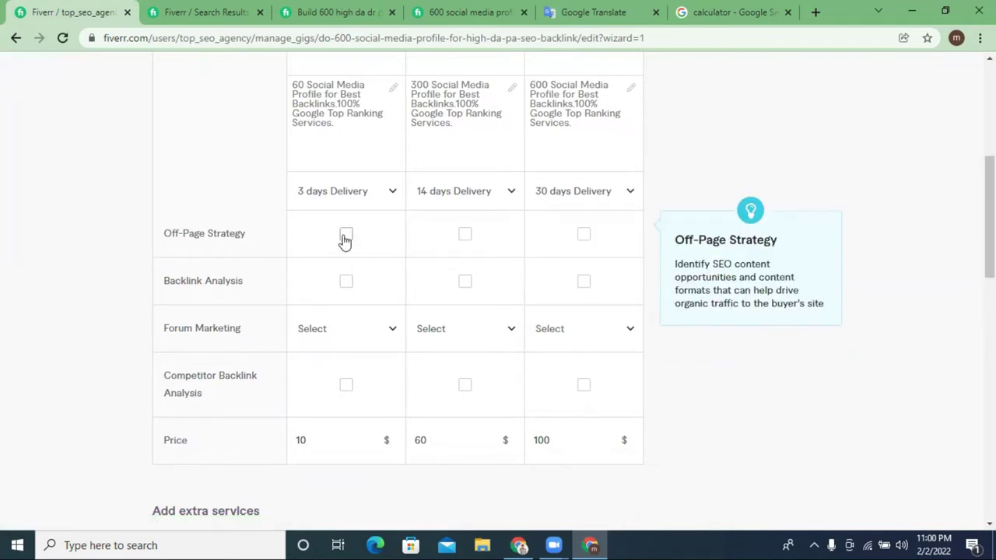
Step: Include Off-Page Strategy, Backlink Analysis and Competitor Backlink Analysis in the Basic, Standard and Premium packages
left_click(348, 235)
left_click(466, 236)
left_click(581, 237)
left_click(347, 283)
left_click(465, 283)
left_click(583, 283)
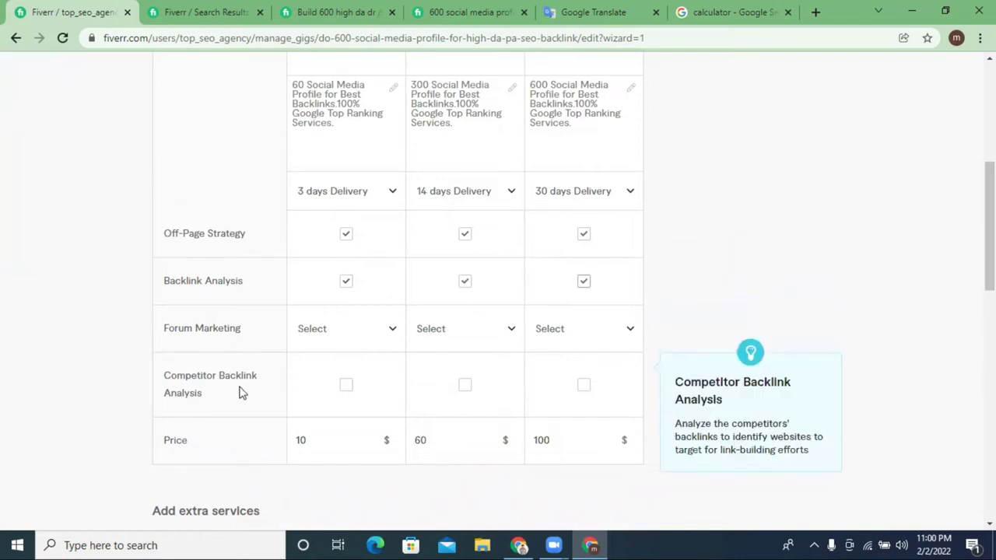
left_click(347, 385)
left_click(465, 385)
left_click(583, 386)
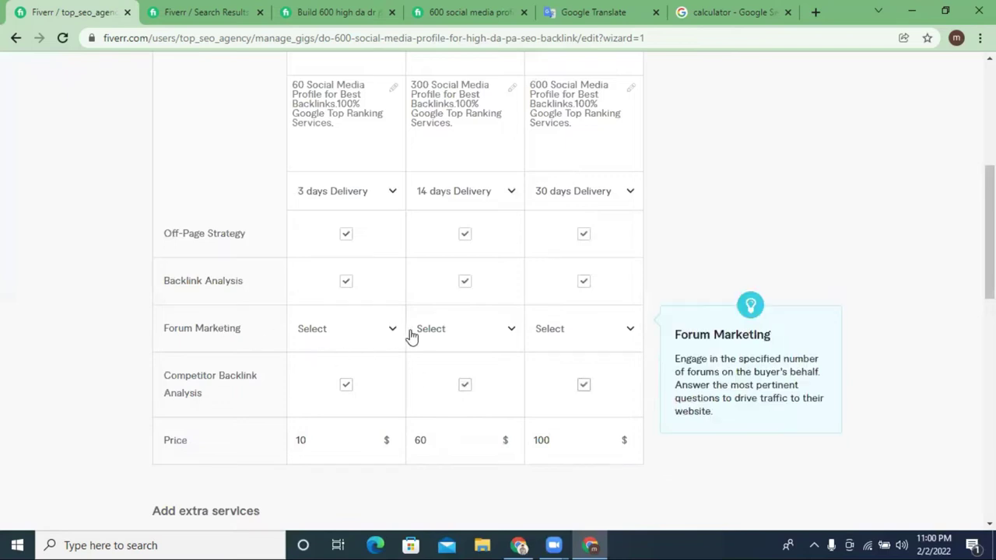
Step: Review the package table, then save the pricing and continue to the Description & FAQ stage
scroll(412, 335, "down", 2)
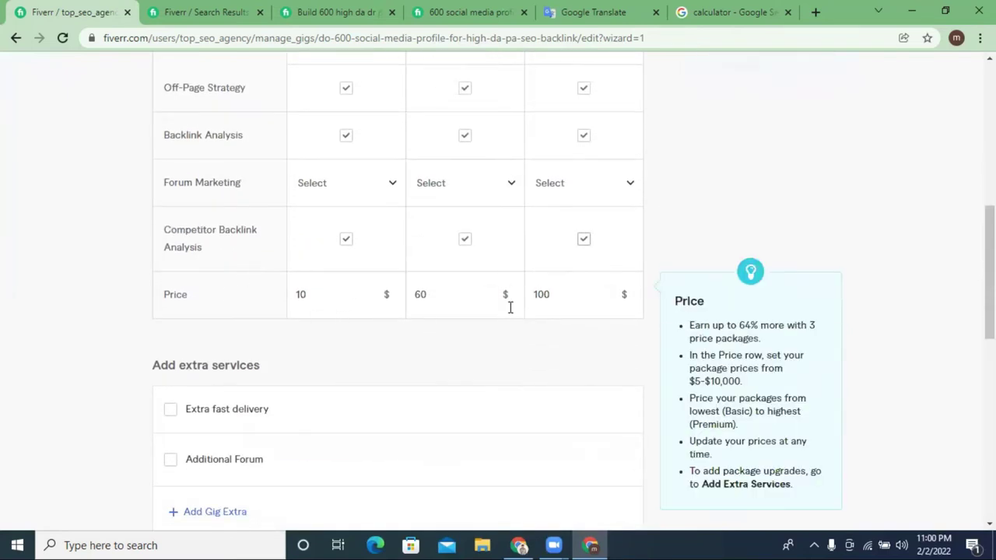
scroll(510, 307, "up", 5)
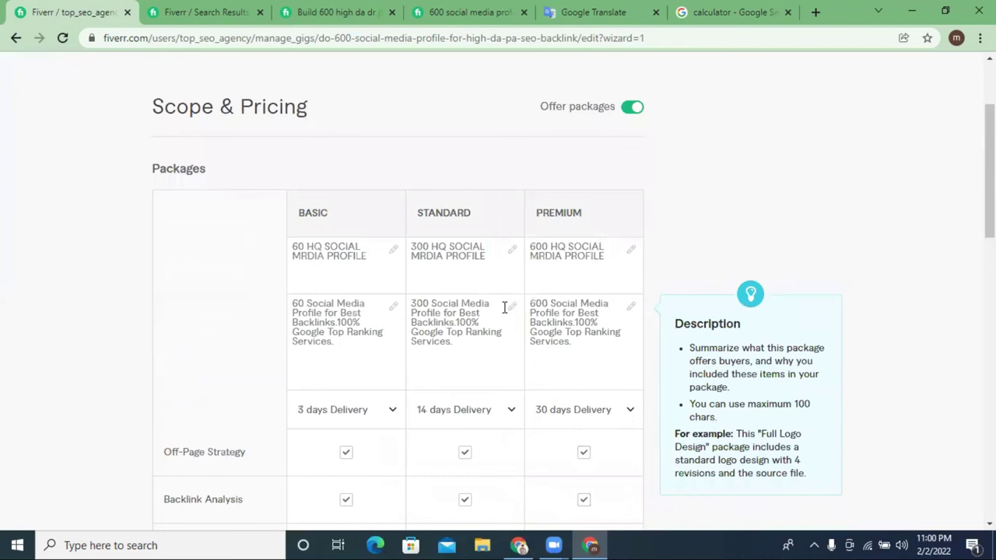
scroll(513, 305, "down", 7)
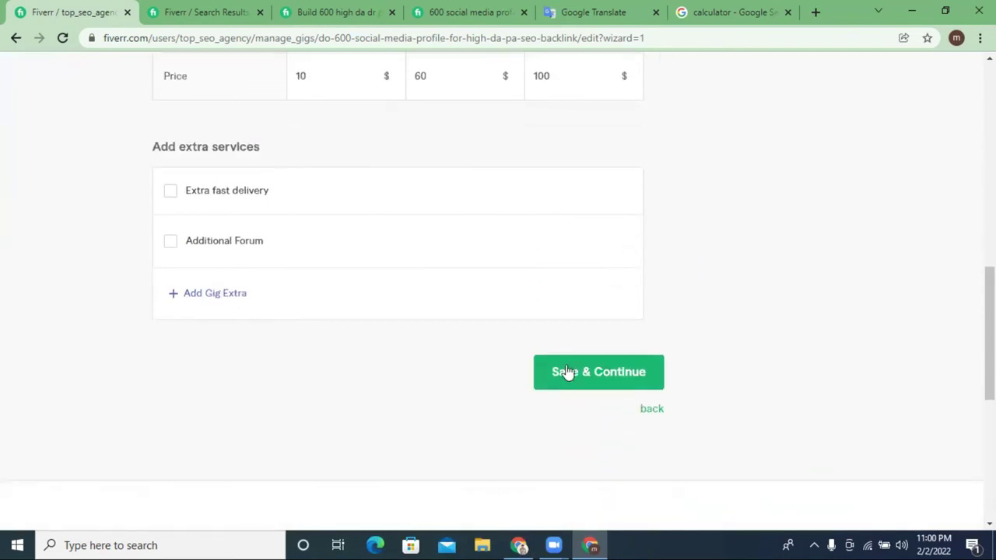
left_click(588, 361)
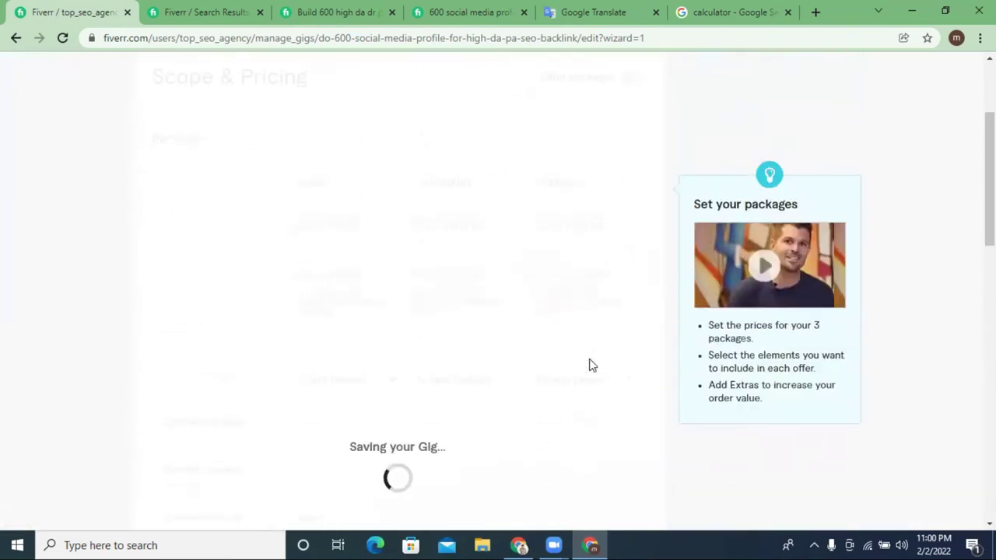
scroll(498, 243, "up", 1)
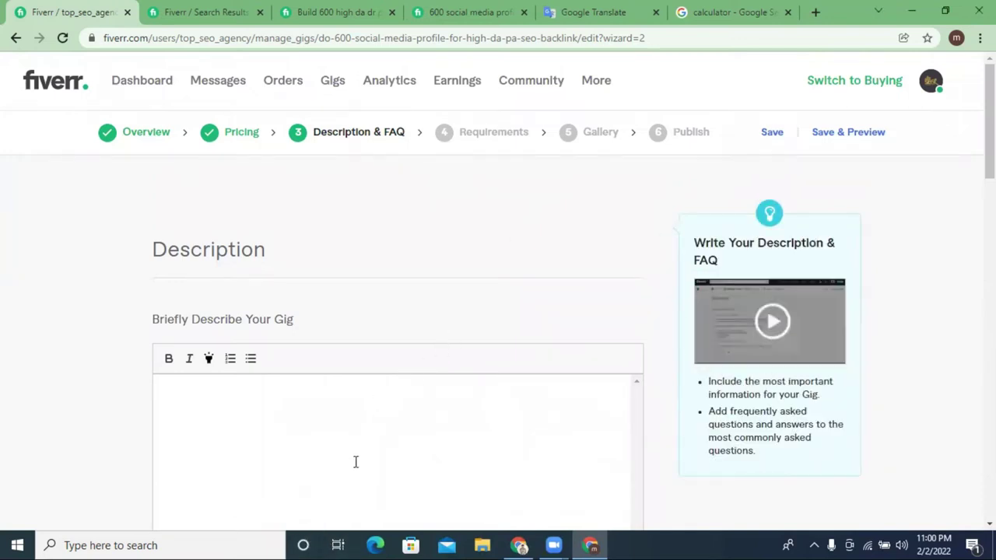
Step: Begin the gig description with "Are you Looking for a SEO Professional", correcting the spelling of "Professional"
left_click(409, 450)
left_click(358, 362)
scroll(256, 303, "down", 1)
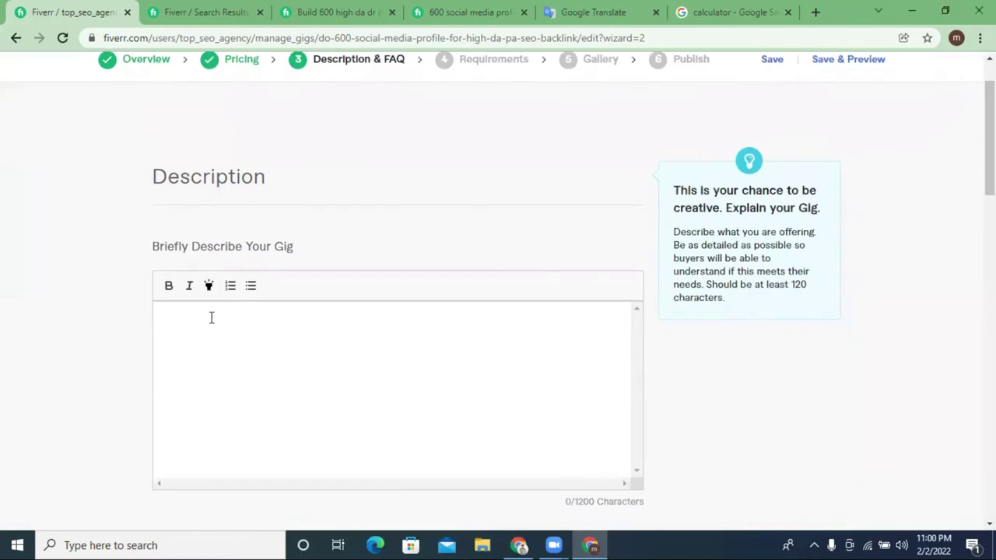
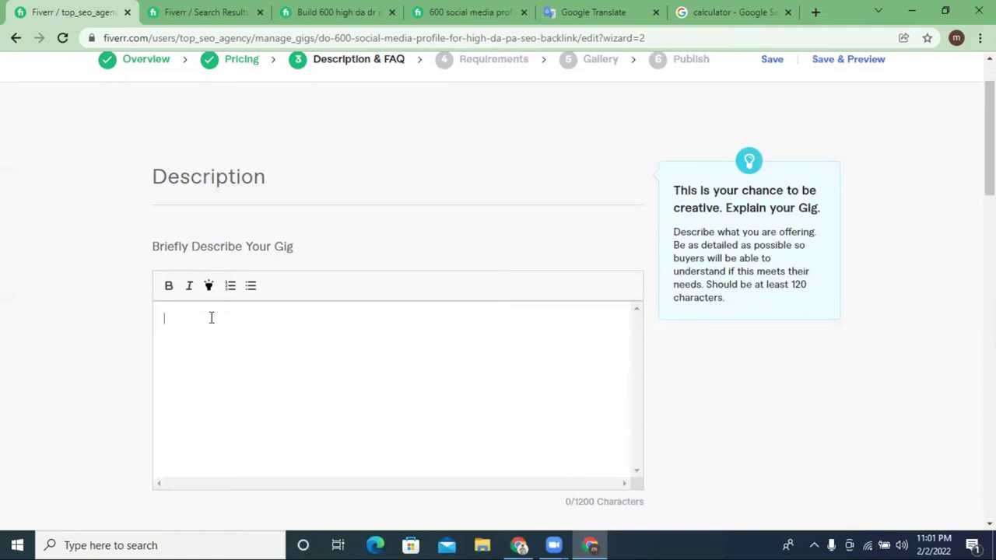
left_click(185, 317)
type("Are you Looking for a")
key("super")
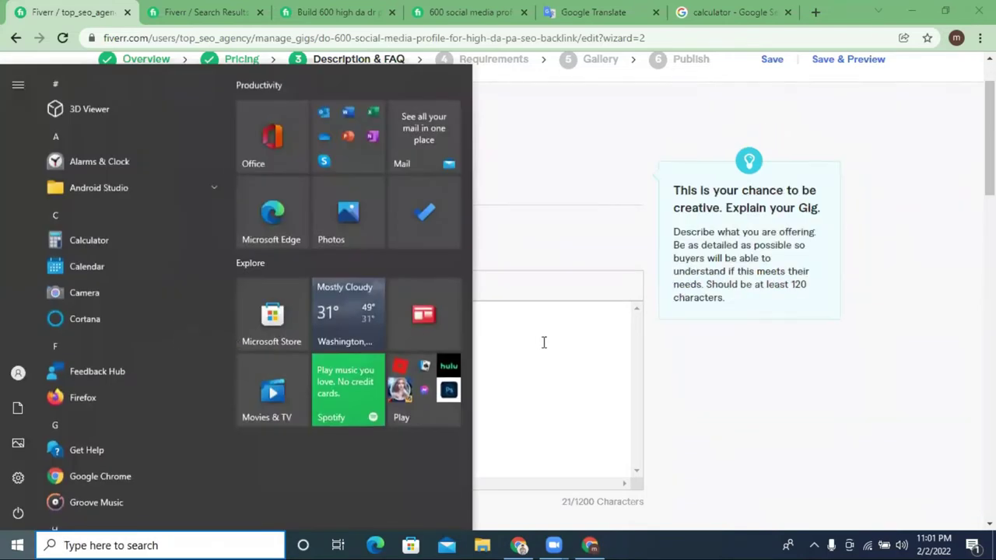
key("super")
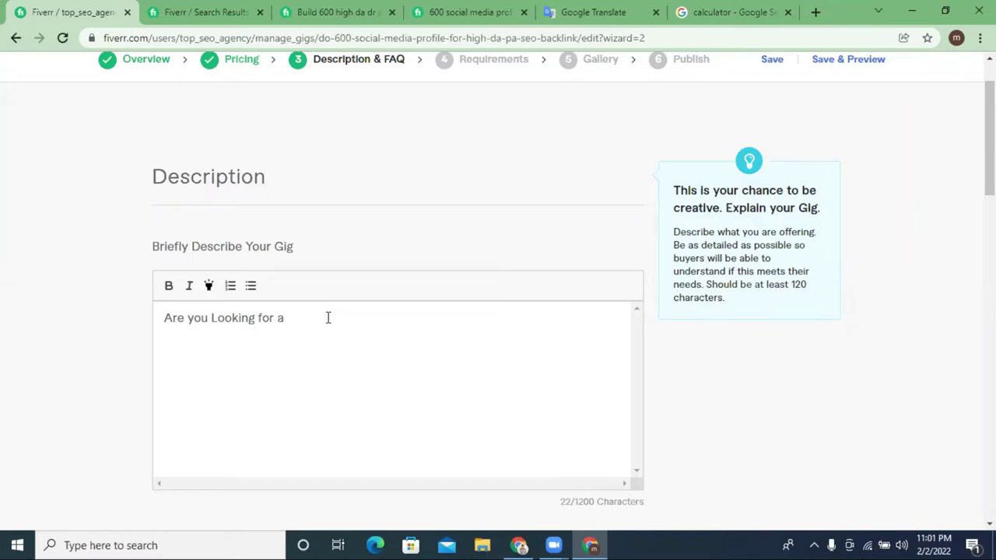
type("SEO Professionl")
right_click(352, 319)
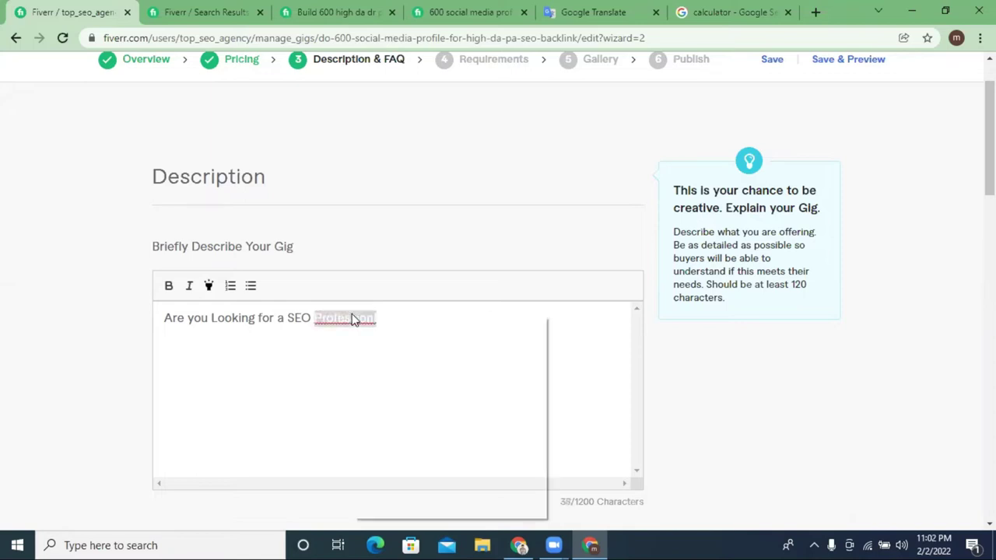
left_click(374, 326)
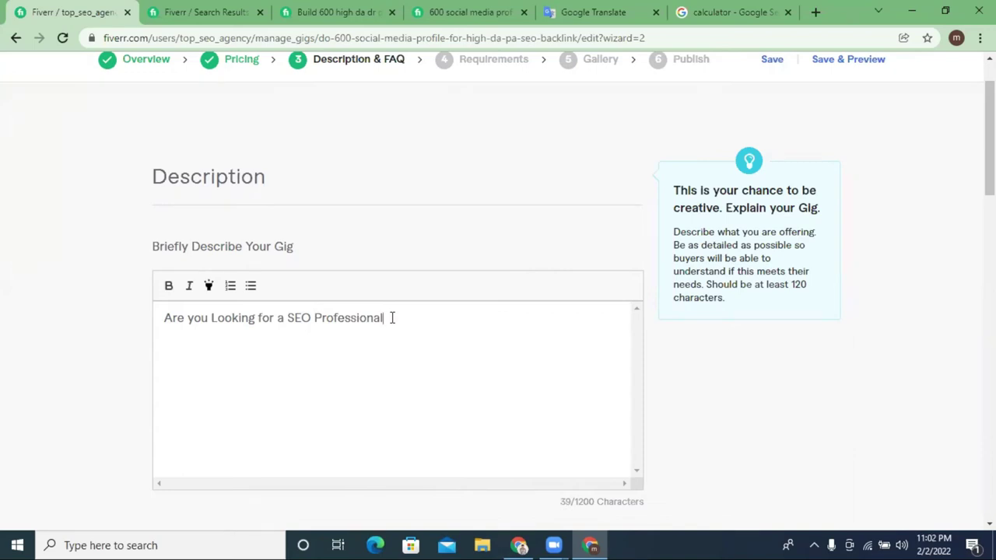
Step: Complete the description's opening with a question mark and the sentence "If you yes, You Are In the right places."
type("?")
key("BackSpace")
key("BackSpace")
type("If you yes")
left_click(388, 317)
left_click(467, 318)
type(". You Are ")
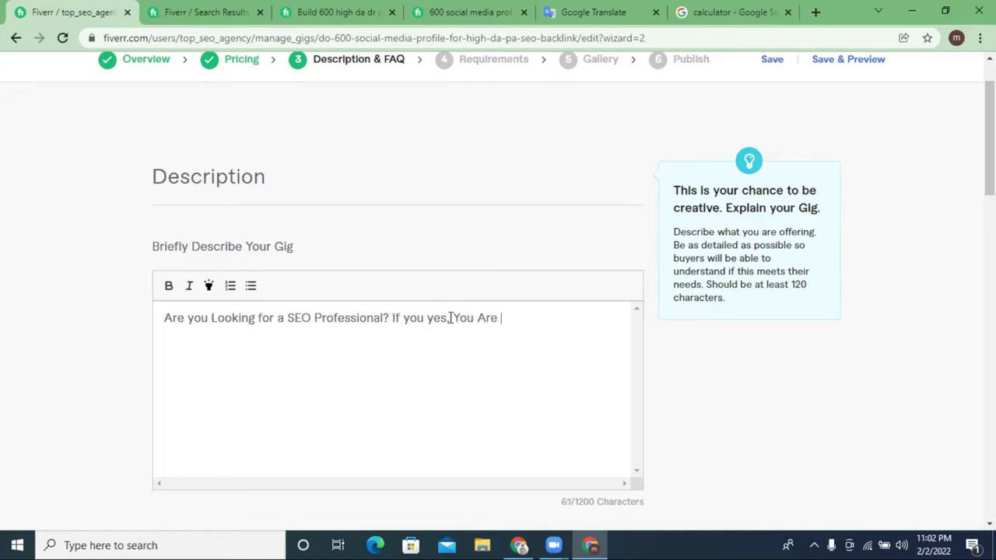
type("In the right p")
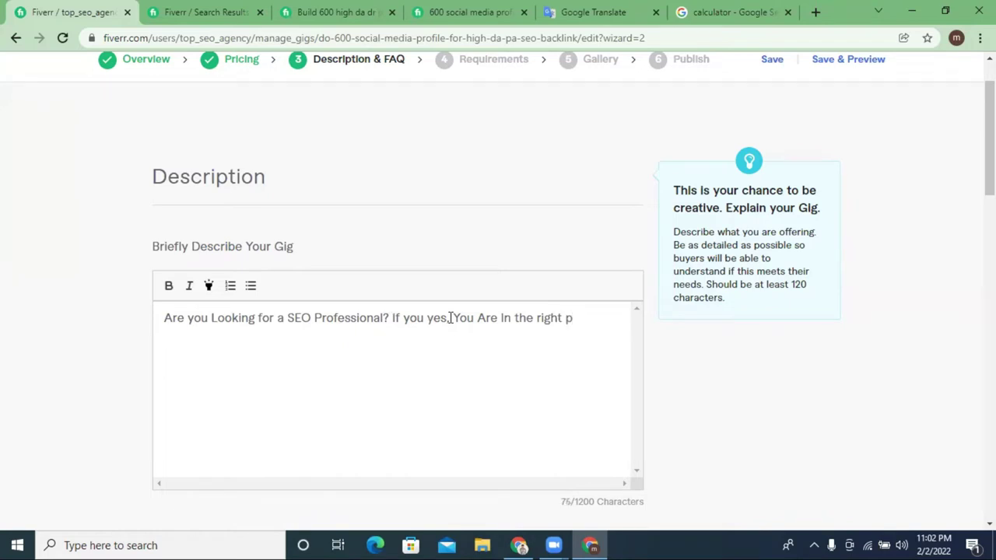
type("laces .")
key("BackSpace")
key("BackSpace")
Step: Add the words "I Will Build HQ Social Profile Backlinks" to the gig description
type("Will")
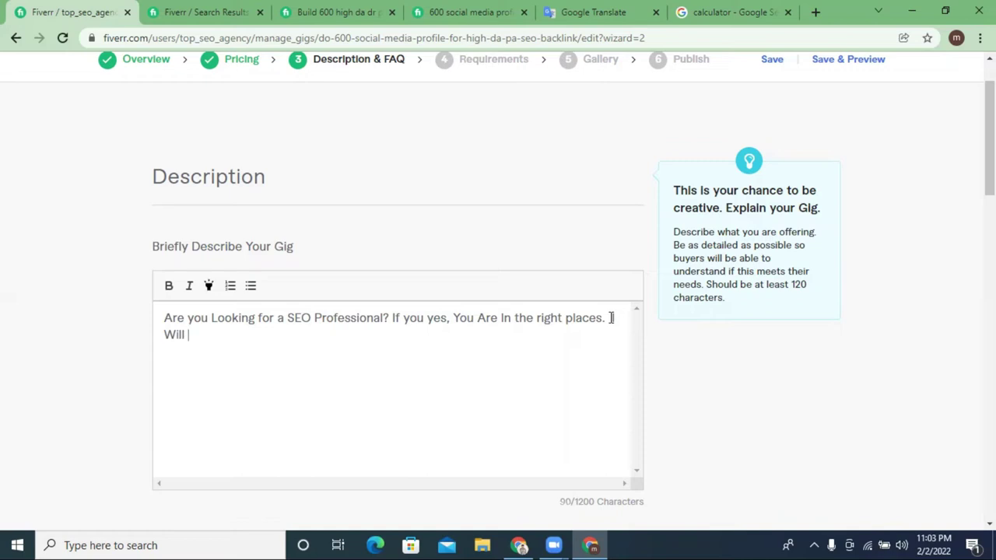
type("Build")
type("Q")
key("BackSpace")
type("HQ")
type("SO")
key("BackSpace")
type("ocial I")
key("BackSpace")
type("Pro")
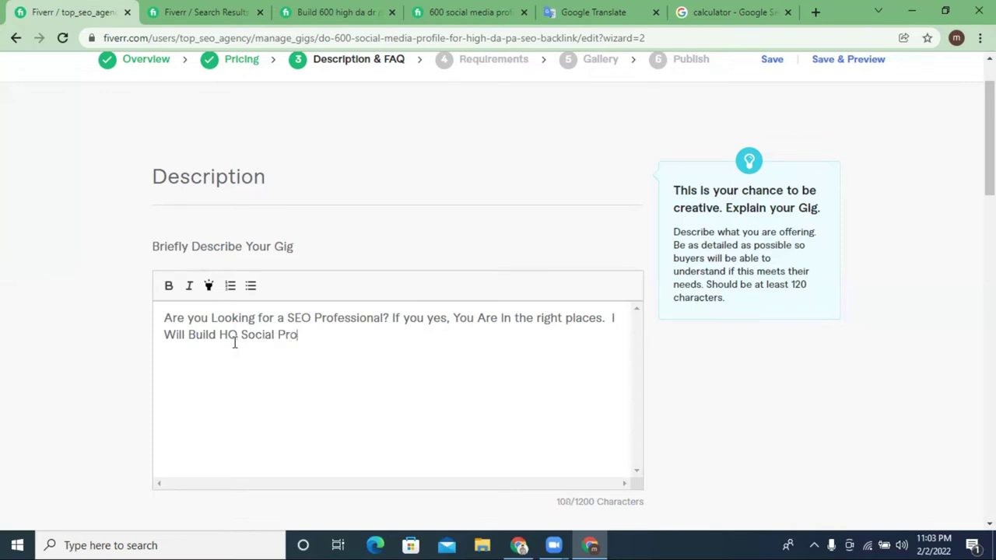
type("file Backlink")
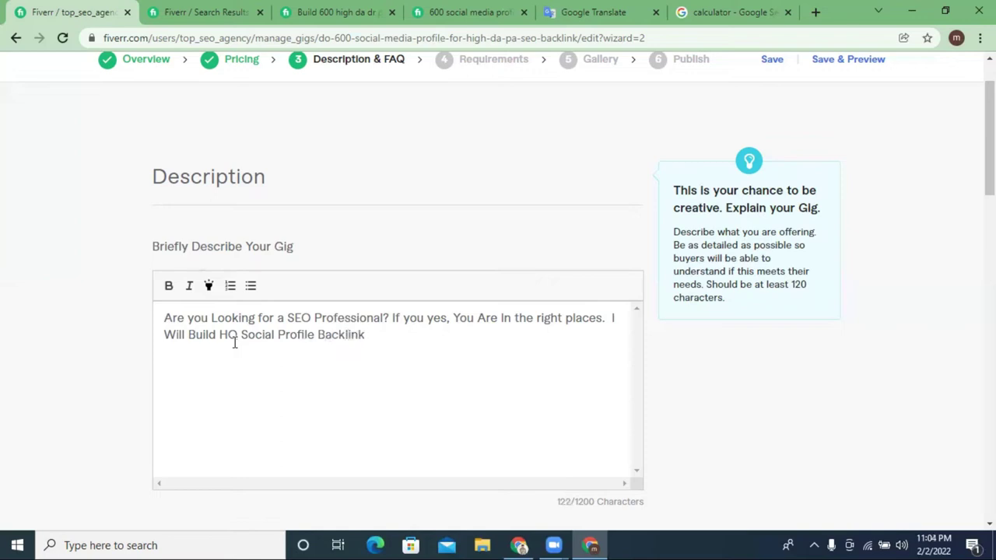
Step: Finish the description's last sentence with "with Do follow backlinks for your website."
type("s with")
type("Do follow")
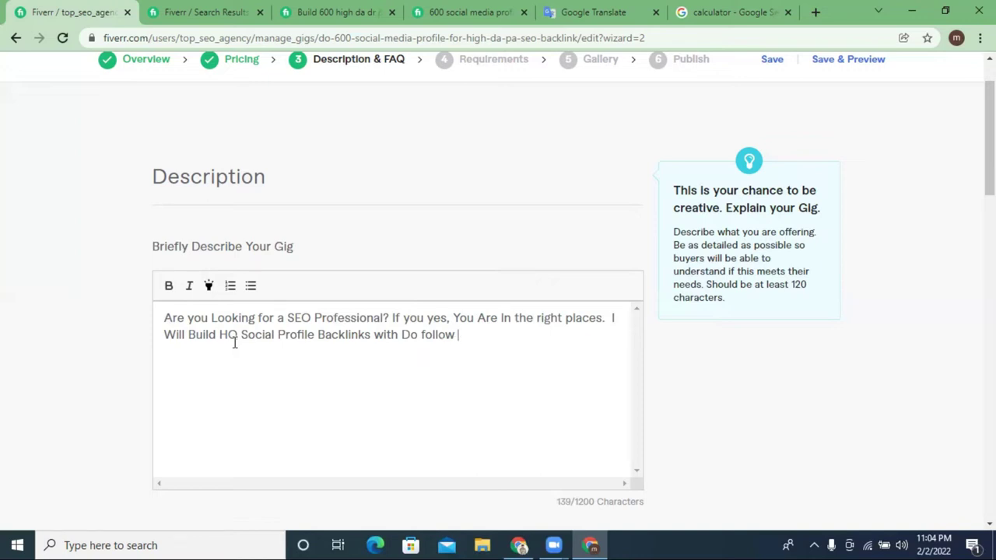
type("bac")
type("klink")
type("s")
type(" for ")
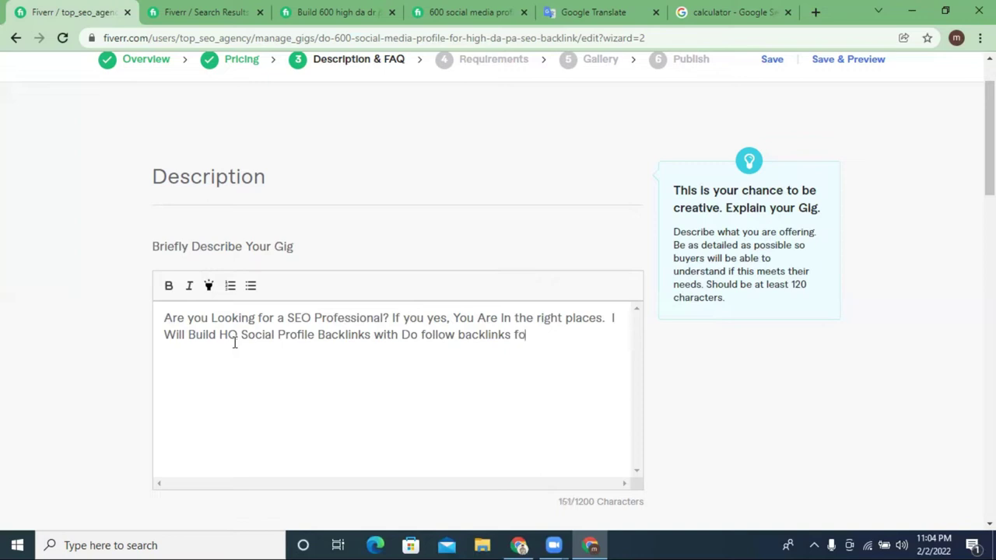
type("your website.")
Step: Copy the whole gig description and translate it into Bengali in Google Translate, replacing the earlier source text
double_click(202, 334)
right_click(201, 334)
left_click(193, 332)
triple_click(195, 329)
right_click(196, 329)
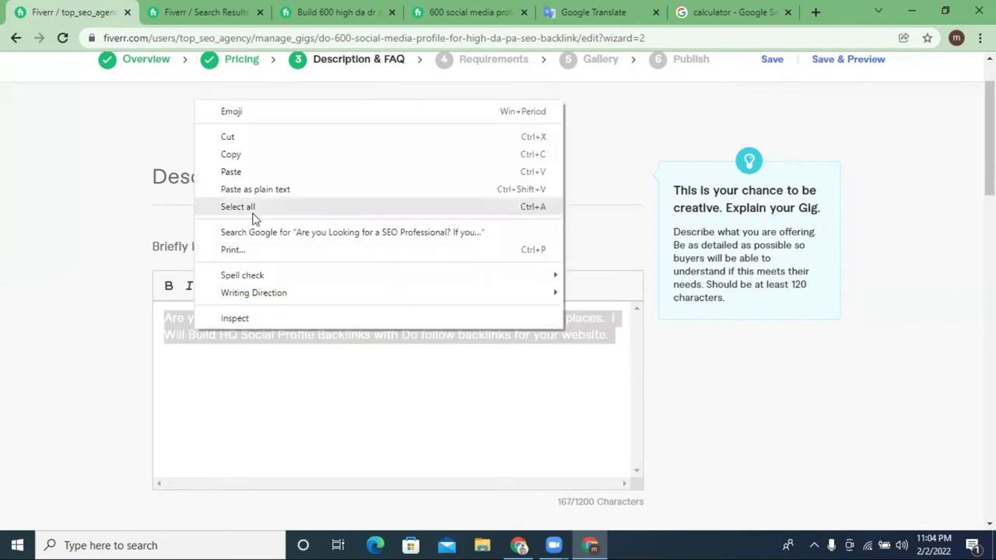
left_click(256, 154)
left_click(597, 10)
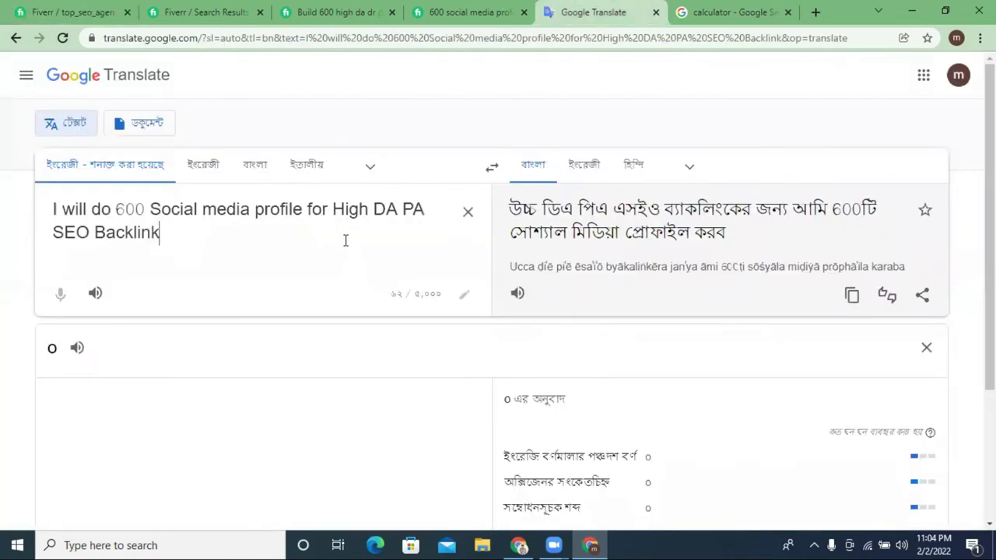
left_click(468, 217)
right_click(238, 226)
left_click(275, 339)
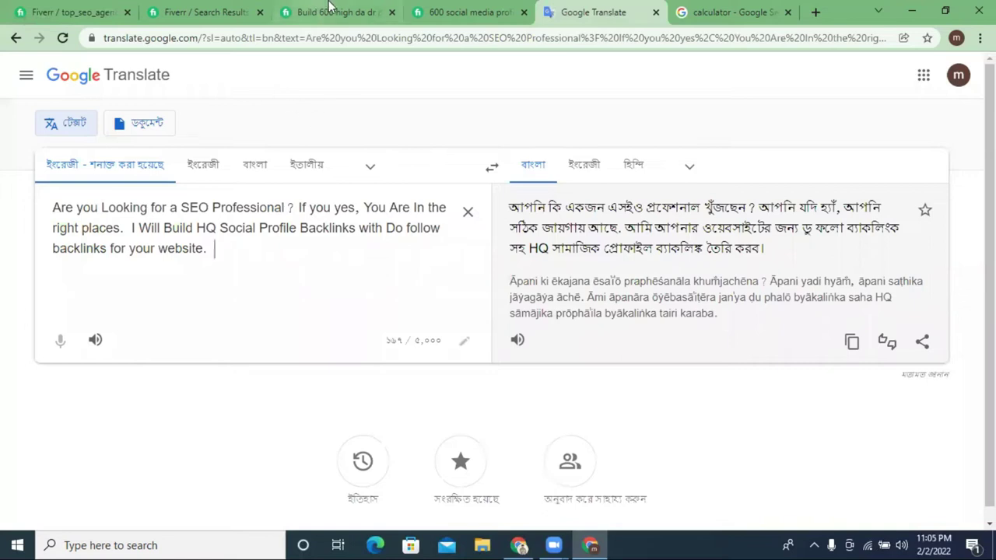
Step: Return to the Fiverr gig page and place the cursor at the end of the description text
left_click(74, 12)
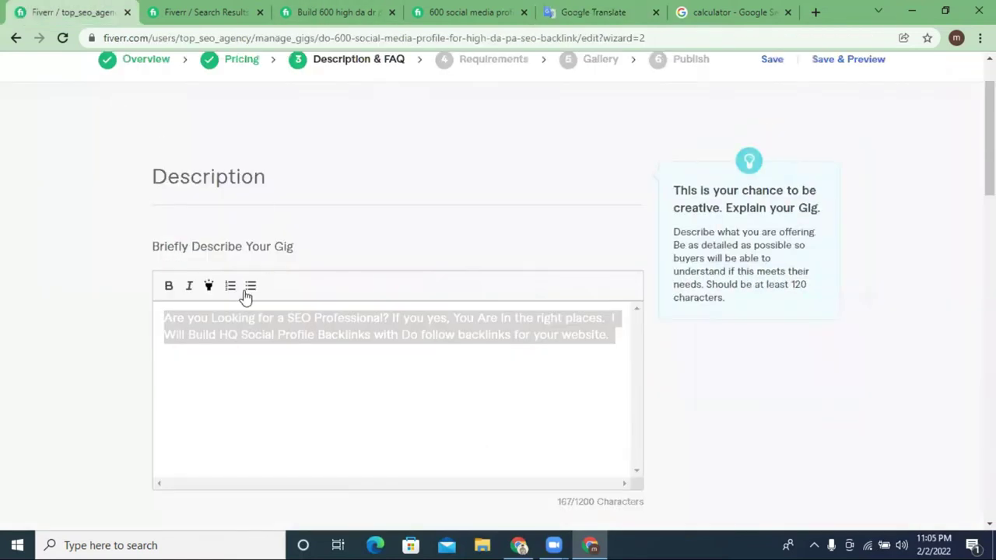
left_click(522, 362)
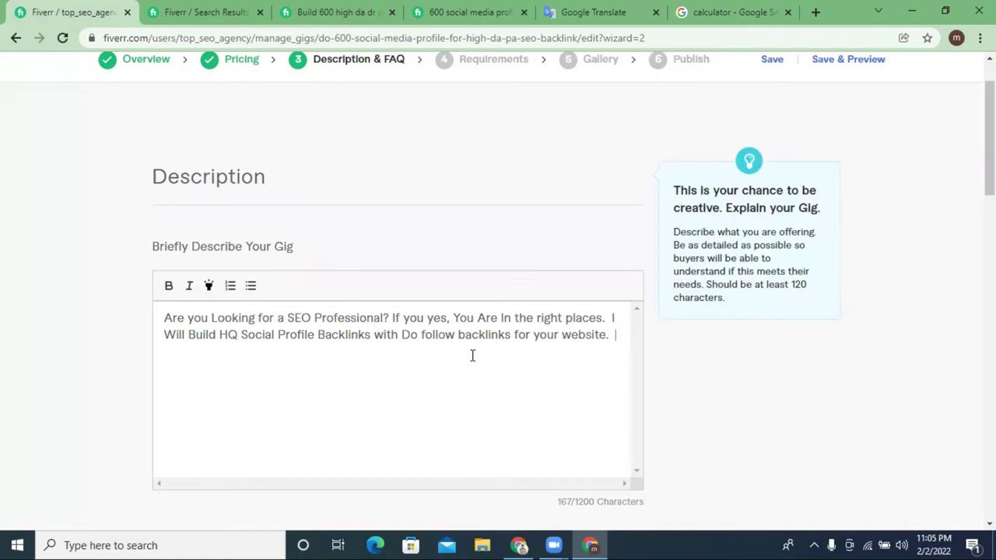
key("Return")
type("Profe")
key("BackSpace")
key("BackSpace")
key("BackSpace")
key("BackSpace")
key("BackSpace")
key("BackSpace")
Step: Begin a new line in the gig description with "Social Profile Backlink definitely boost your website"
key("Return")
type("Socia")
type("l Profile ")
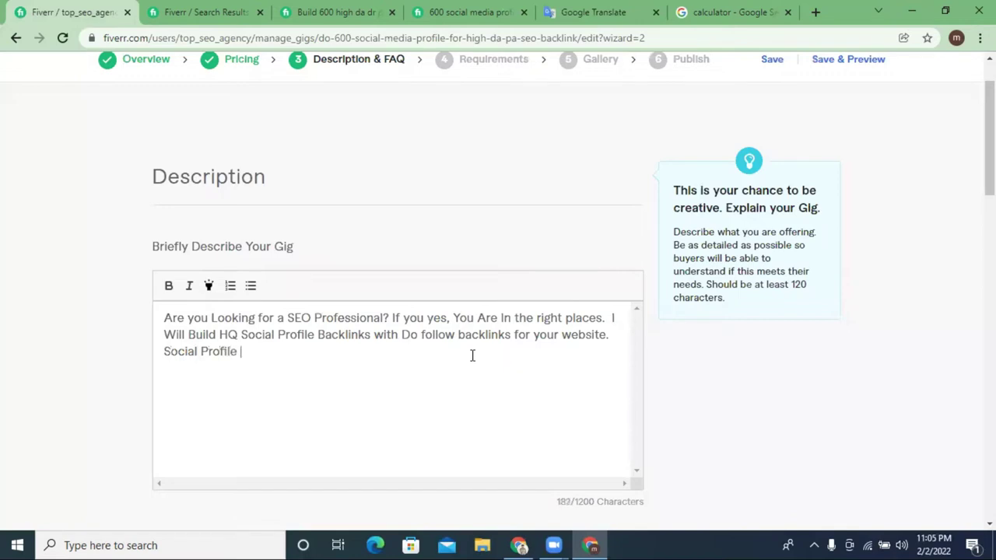
type("Backlink defi")
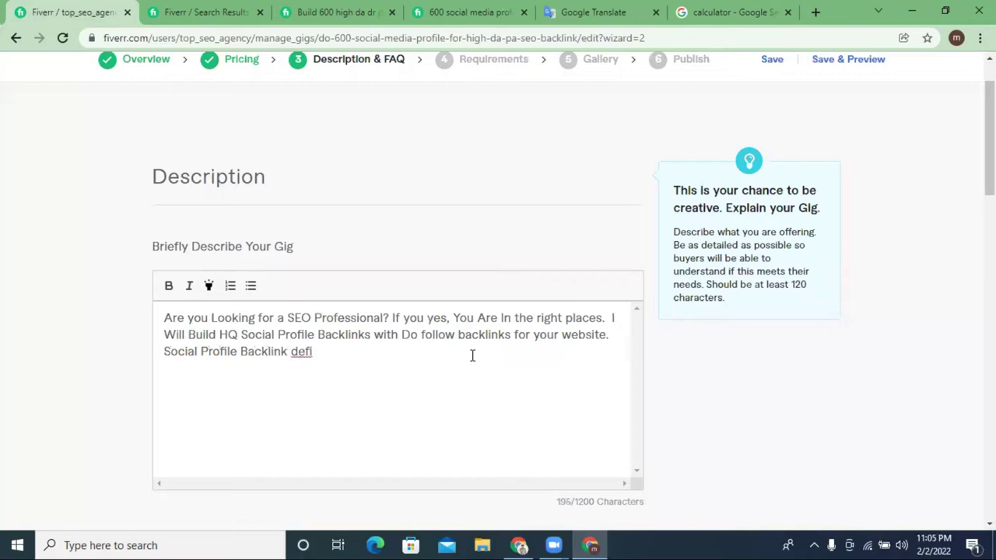
type("nitely boostr")
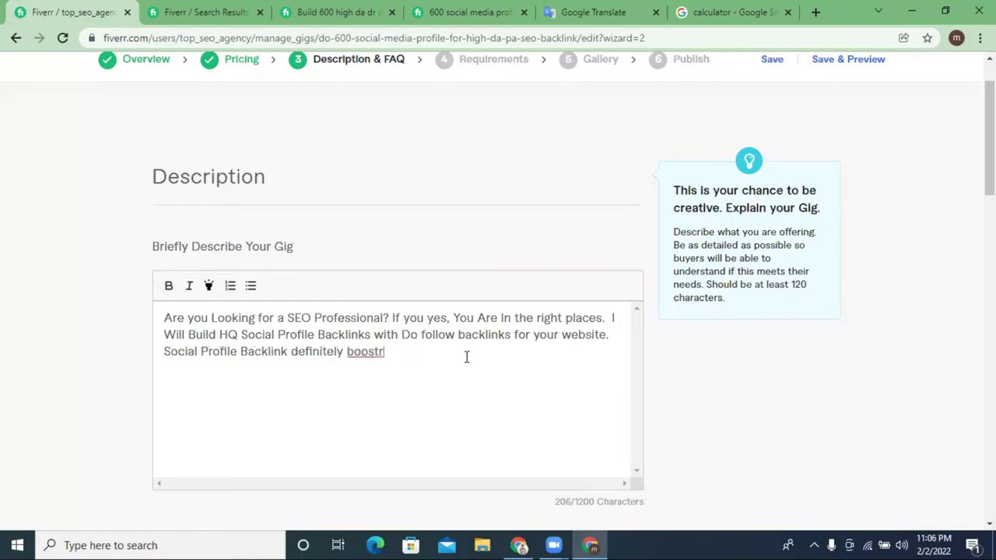
key("BackSpace")
type("your wen")
key("BackSpace")
type("bv")
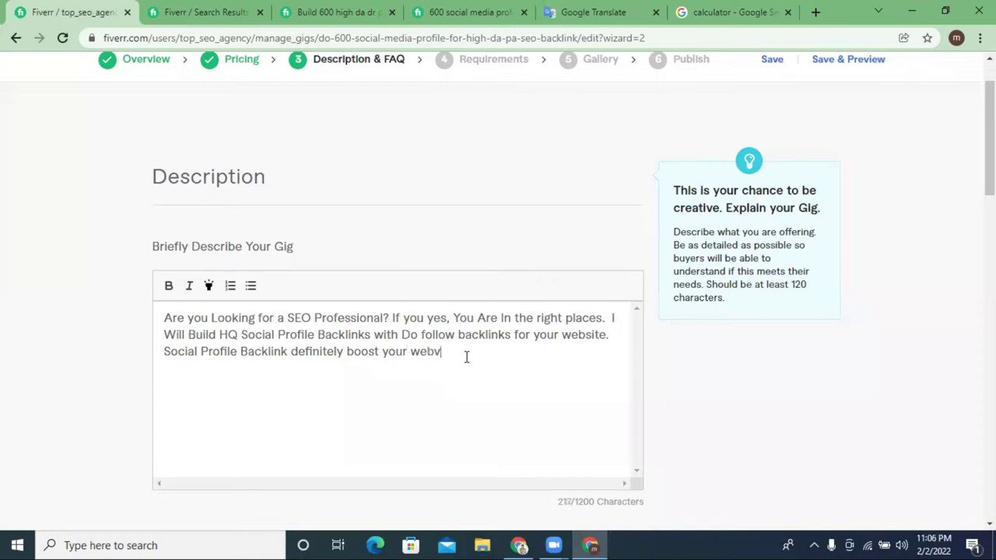
key("BackSpace")
type("site")
Step: Complete the Social Profile Backlink sentence with "Google Ranking."
type("Google Ram")
key("BackSpace")
type("nking")
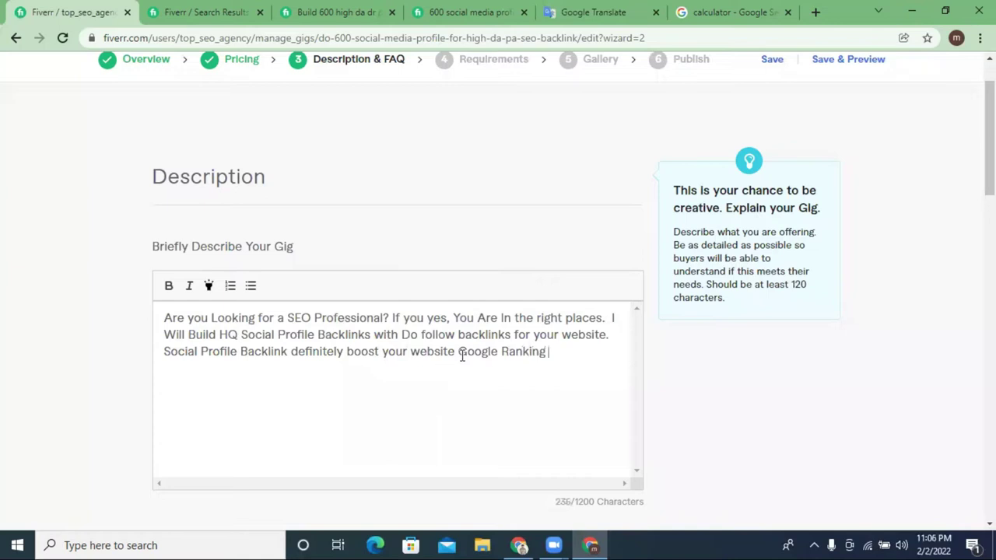
key("BackSpace")
type(".")
Step: Start the description's next sentence with "These Links will be permanent", correcting the capitalization of "These" and the spelling of "permanent"
type("these")
left_click(555, 349)
key("BackSpace")
type("These")
left_click(604, 352)
type("Links ")
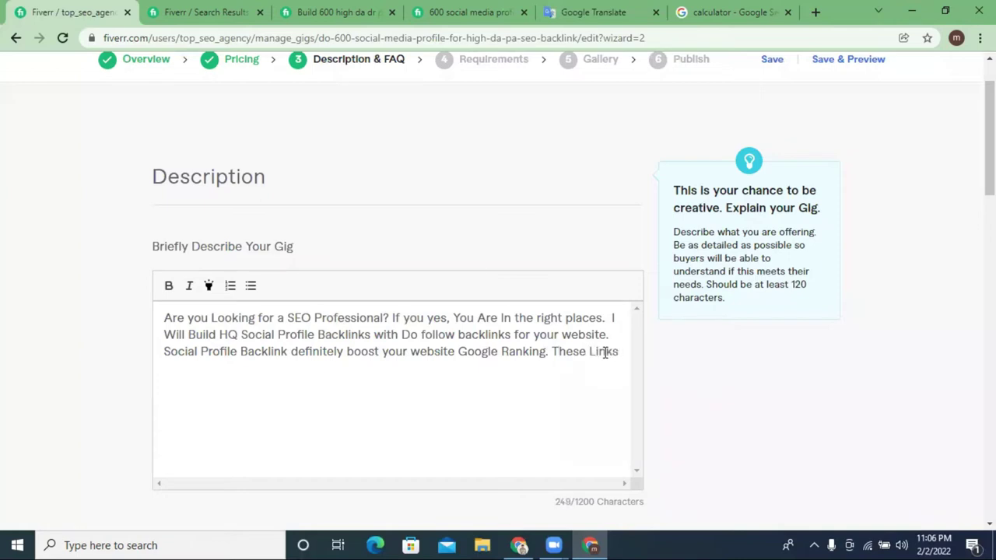
type("will be parment")
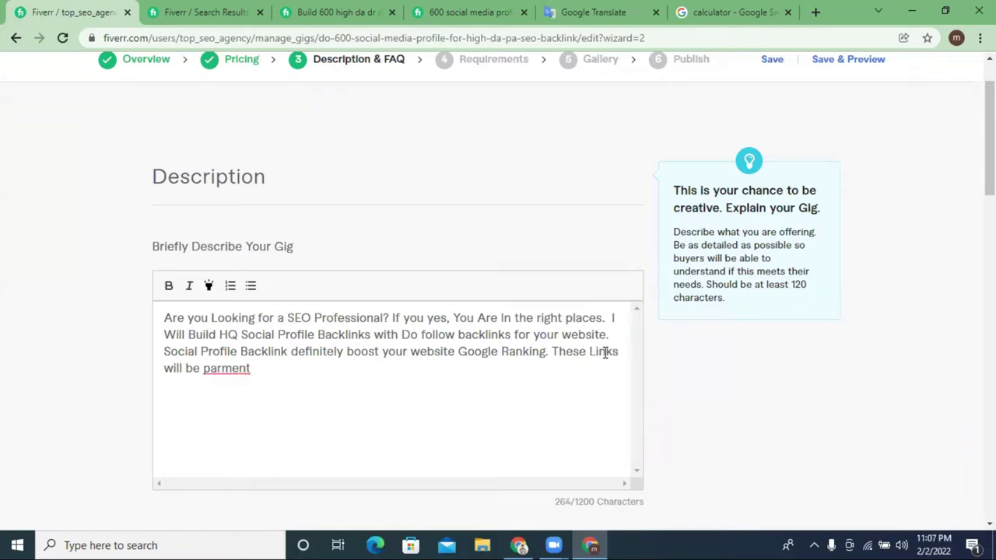
type("ent")
right_click(236, 372)
left_click(277, 199)
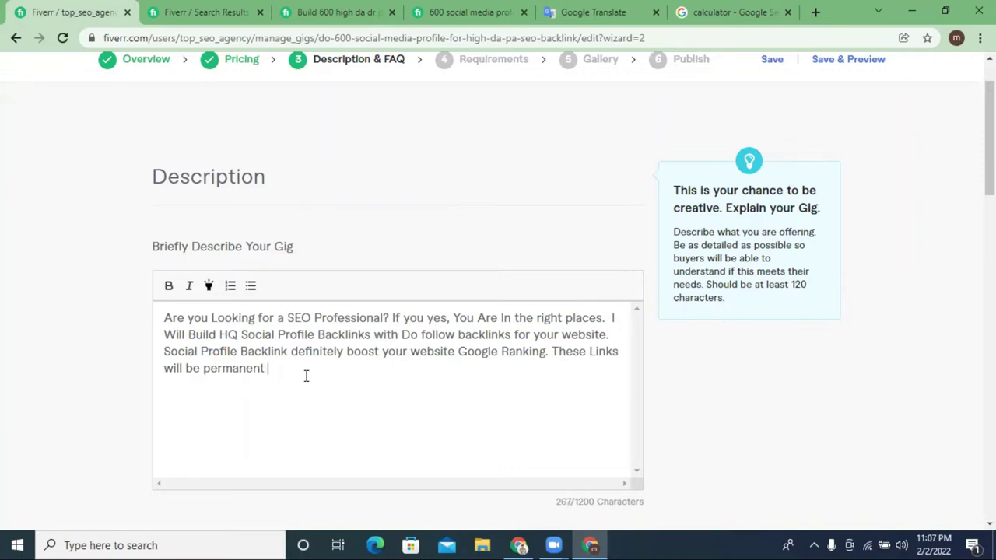
Step: Continue the permanent links sentence with "and give your DA/PA/PR Metric, Authority"
type("and give your DA/PA/")
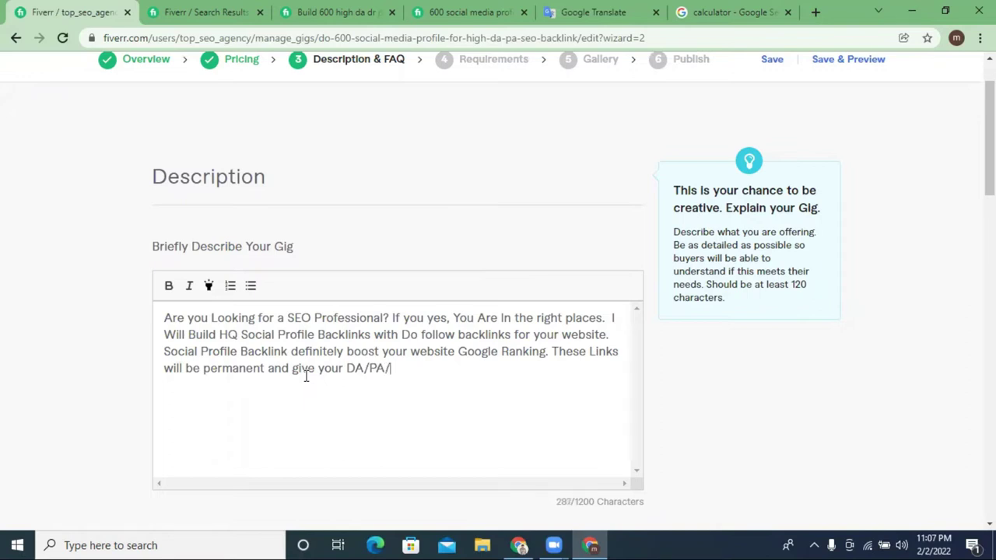
type("PR Metrics.")
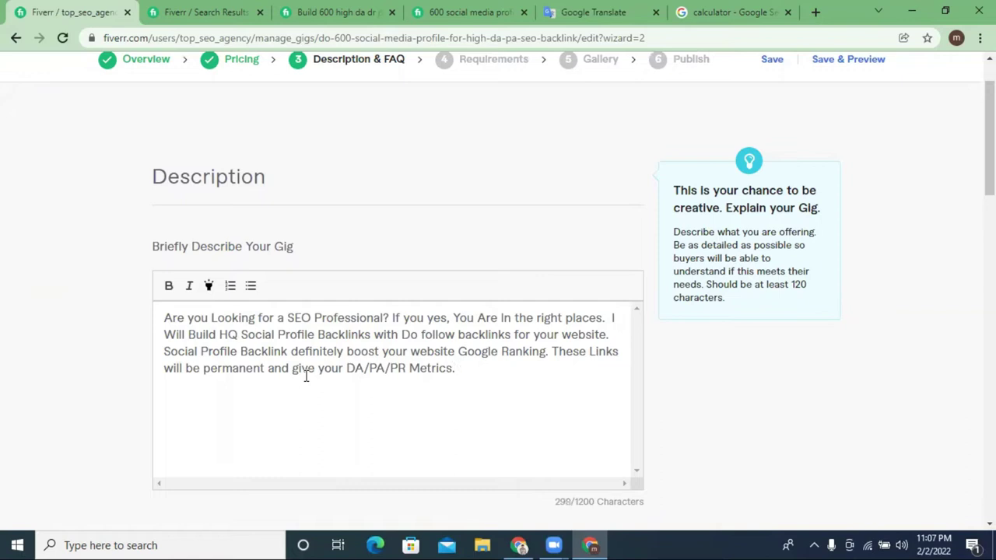
key("BackSpace")
key("BackSpace")
type(", Authority")
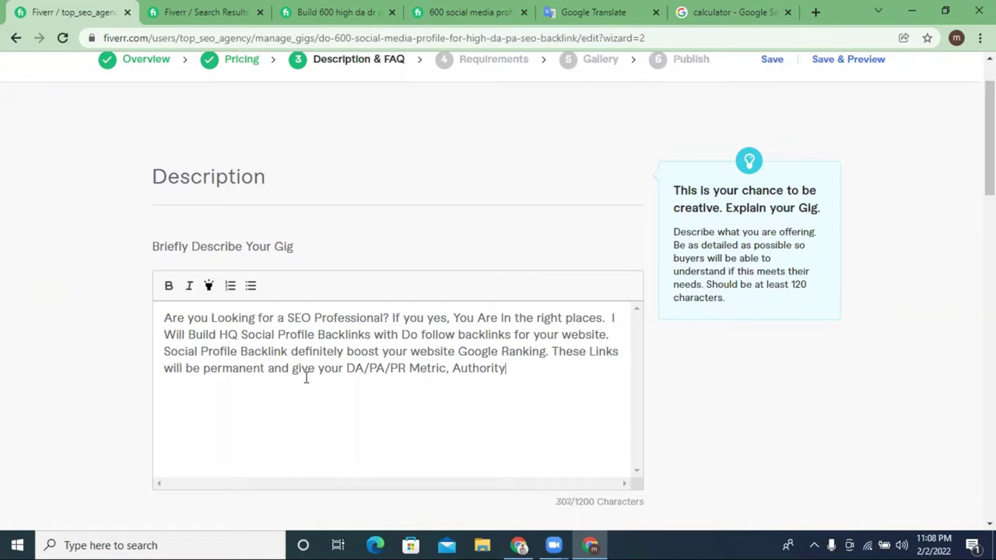
Step: Finish the first paragraph of the gig description with ", Traffic and No Follow backlinks.", correcting misspelled words
type(", Traffices")
right_click(542, 369)
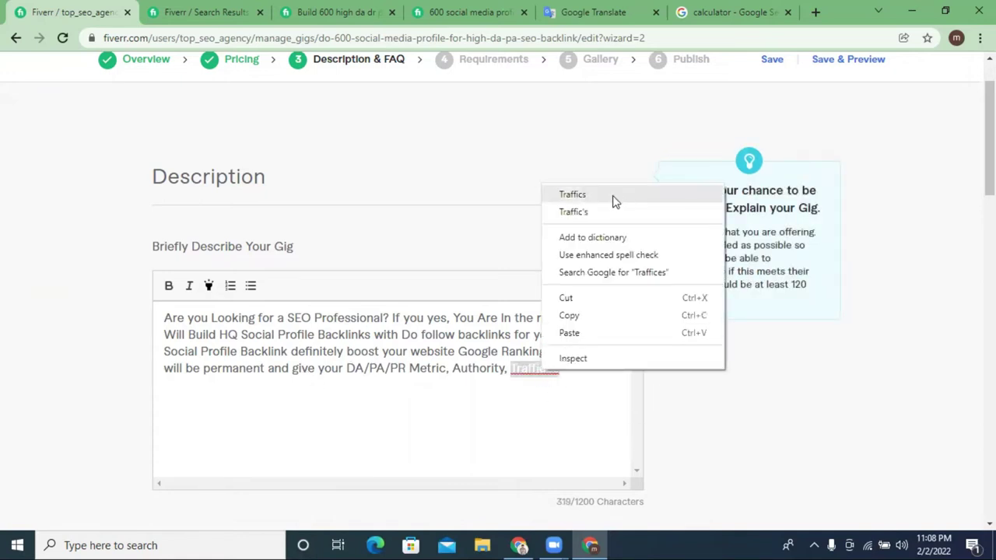
left_click(572, 195)
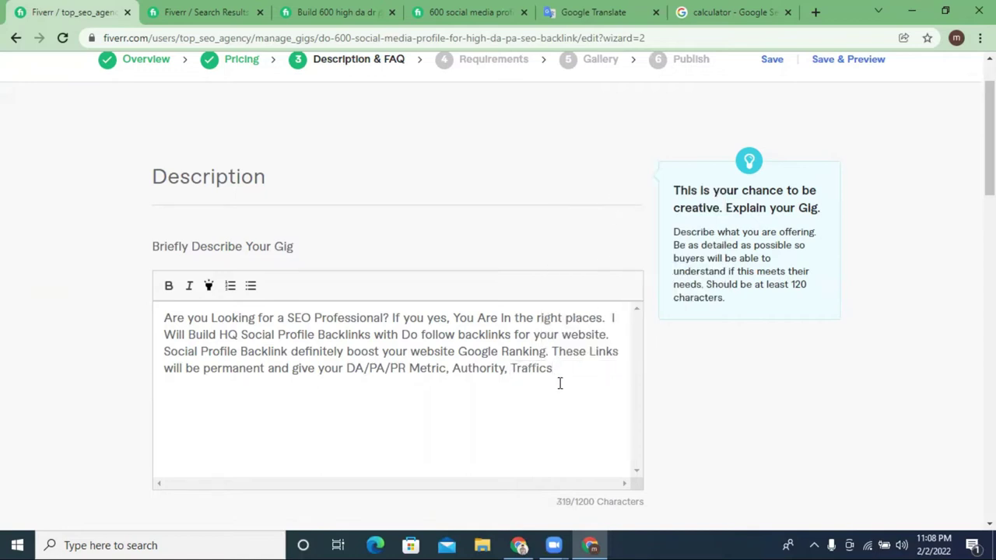
key("BackSpace")
type("and No Follow backlo")
key("BackSpace")
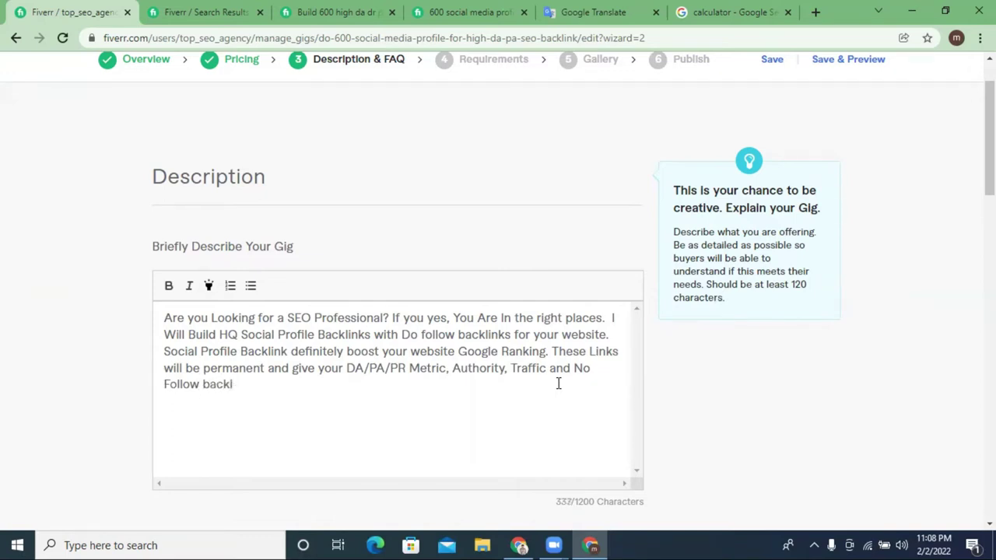
key("BackSpace")
type("nilks")
right_click(240, 384)
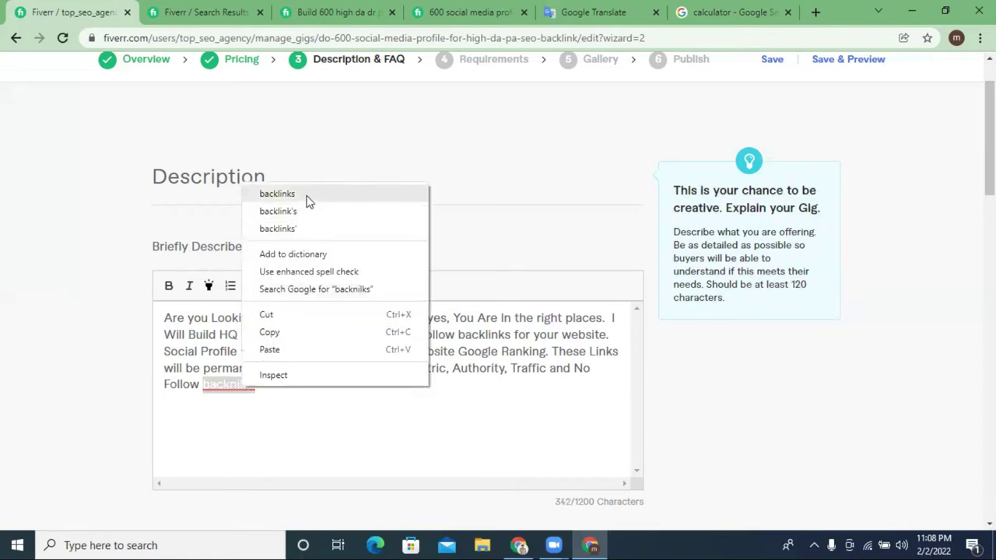
left_click(305, 196)
type(".")
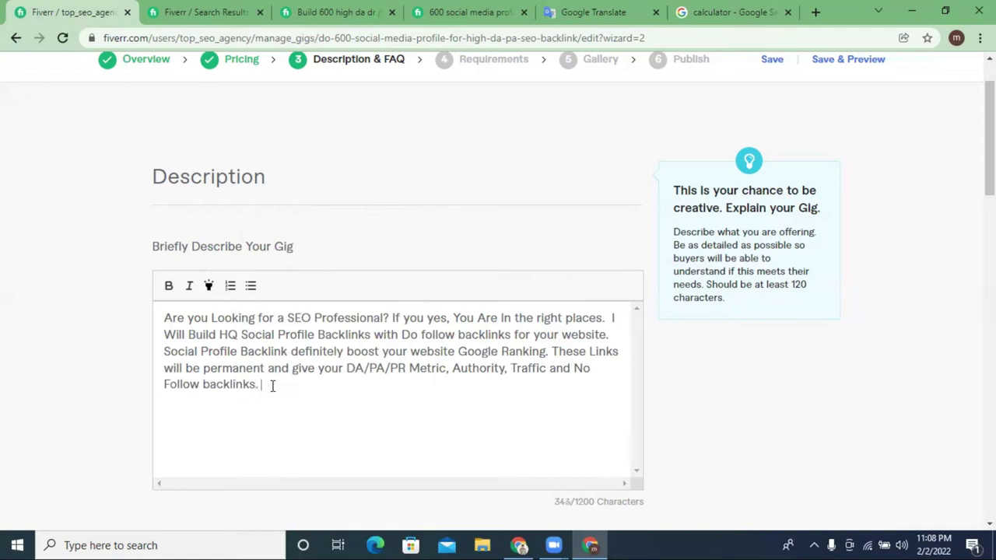
Step: Copy the whole gig description and translate it into Bengali in Google Translate to check its meaning
left_click_drag(277, 389, 160, 316)
right_click(297, 355)
left_click(353, 183)
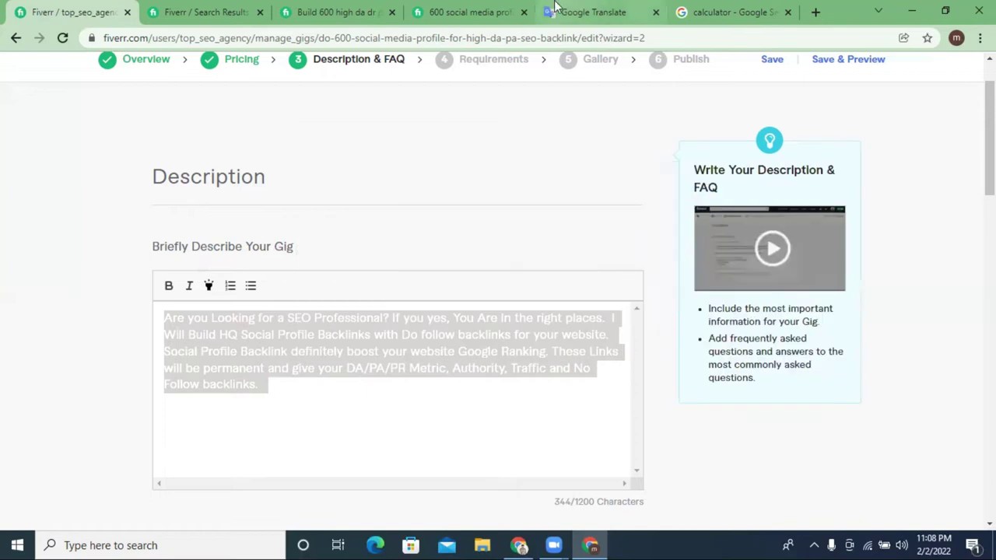
left_click(593, 11)
left_click(466, 206)
right_click(300, 228)
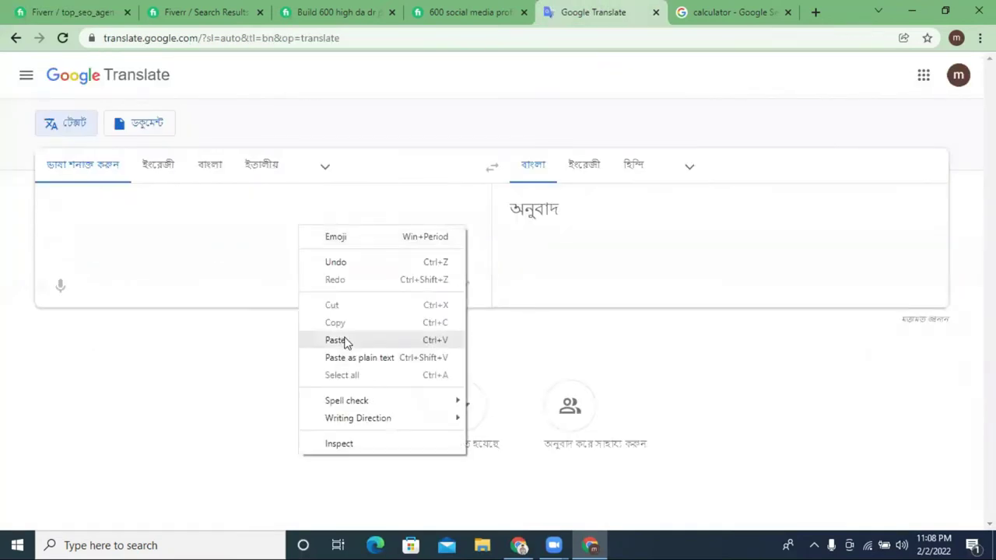
left_click(345, 340)
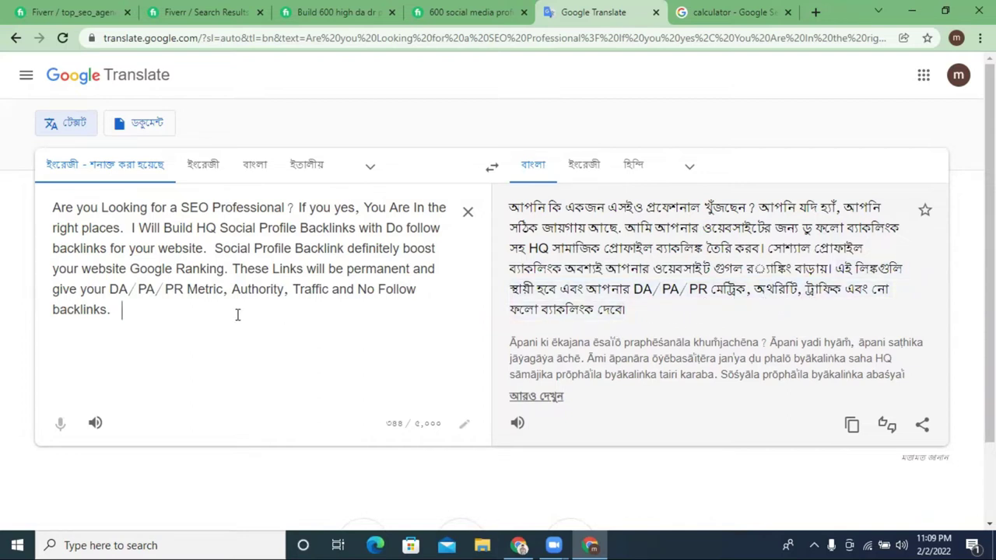
Step: Return to the Fiverr gig description and examine the DA/PA/PR Metric, Authority, Traffic and No Follow terms
left_click(77, 11)
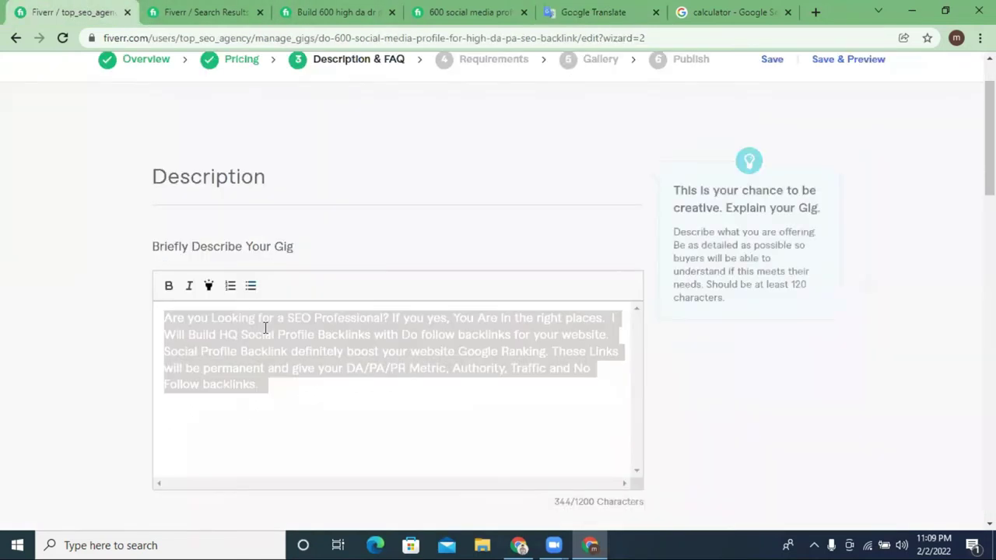
left_click(271, 386)
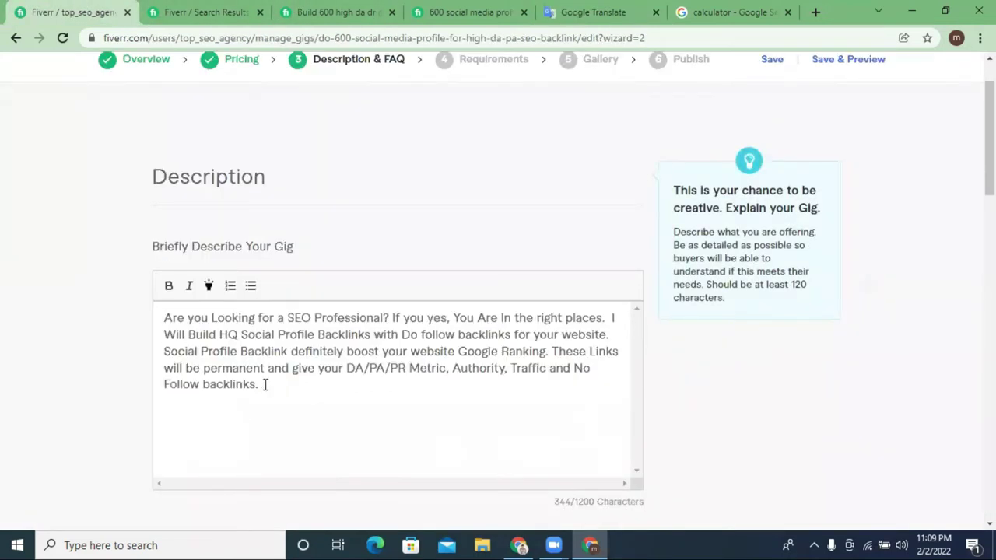
key("BackSpace")
key("Return")
left_click_drag(343, 368, 384, 369)
double_click(396, 368)
left_click(435, 367)
left_click(472, 368)
key("ctrl+a")
left_click(532, 369)
double_click(532, 368)
left_click(528, 387)
double_click(580, 368)
left_click(578, 370)
double_click(582, 369)
left_click(544, 392)
Step: Start a second paragraph after a blank line, reading "I Have Complete a long Training"
key("Return")
key("Return")
left_click(172, 403)
key("BackSpace")
type("I")
type("Have")
type("Comp")
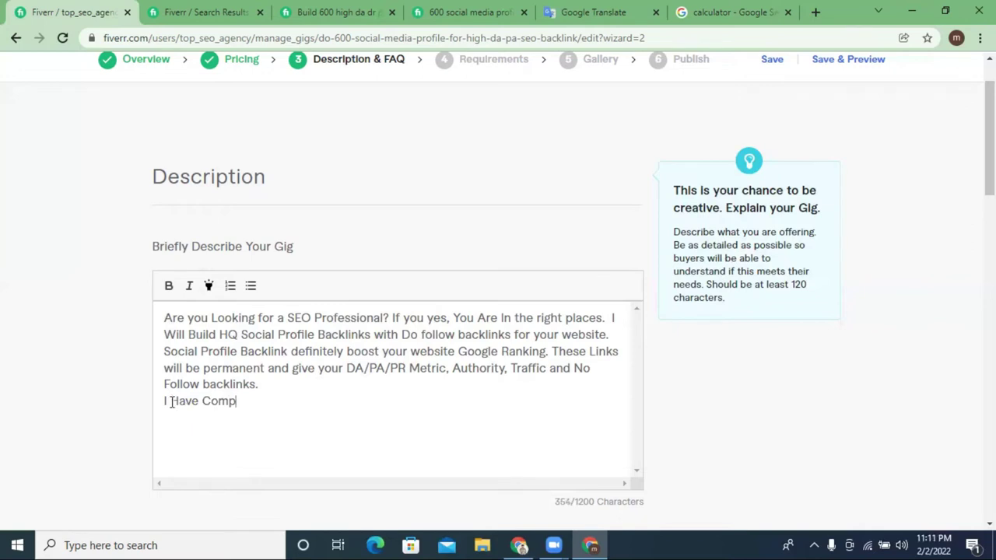
left_click(163, 398)
key("Return")
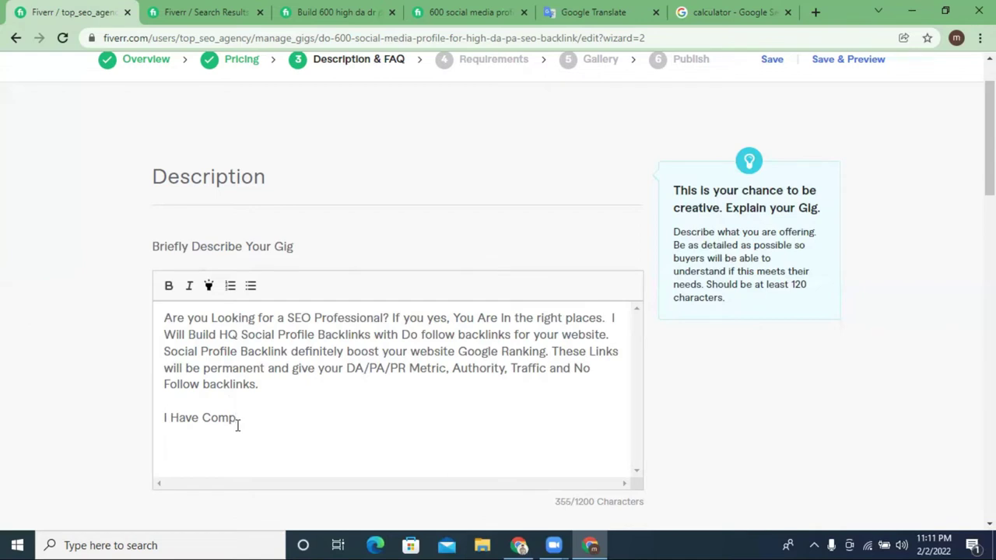
type("leted")
key("BackSpace")
type("a long Training ")
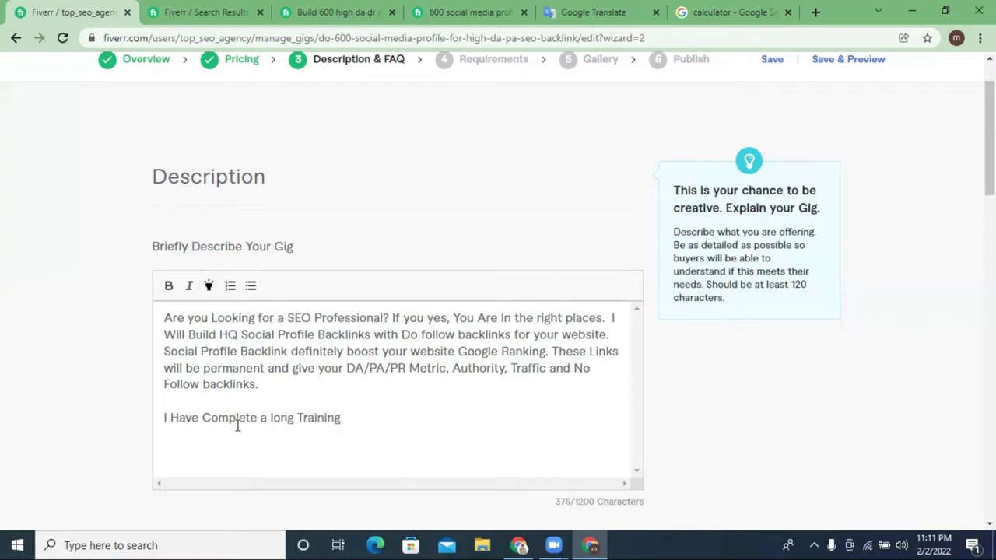
Step: Complete the sentence with "from new life Learning institute on SEO work." and change "Have" to lowercase
type("from new life")
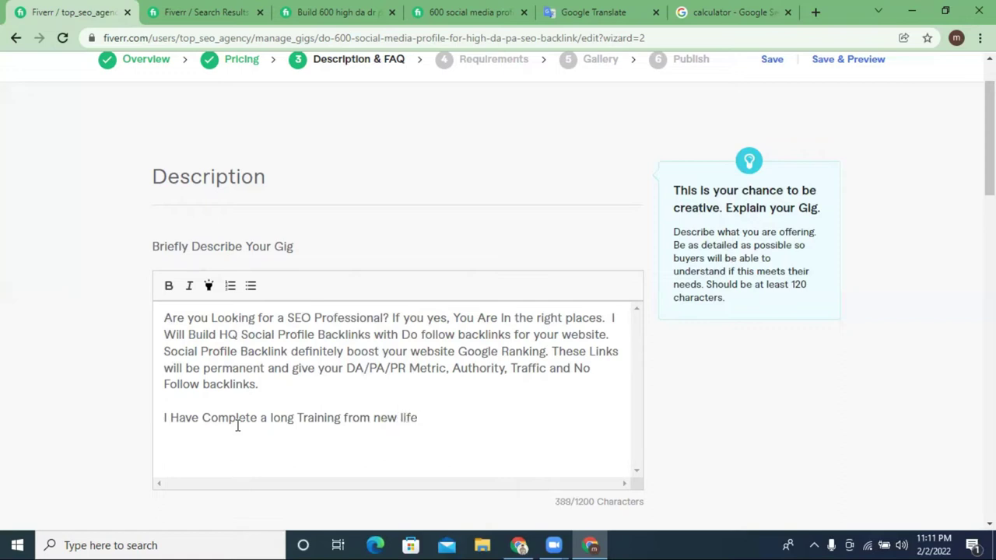
type(" Learning ins")
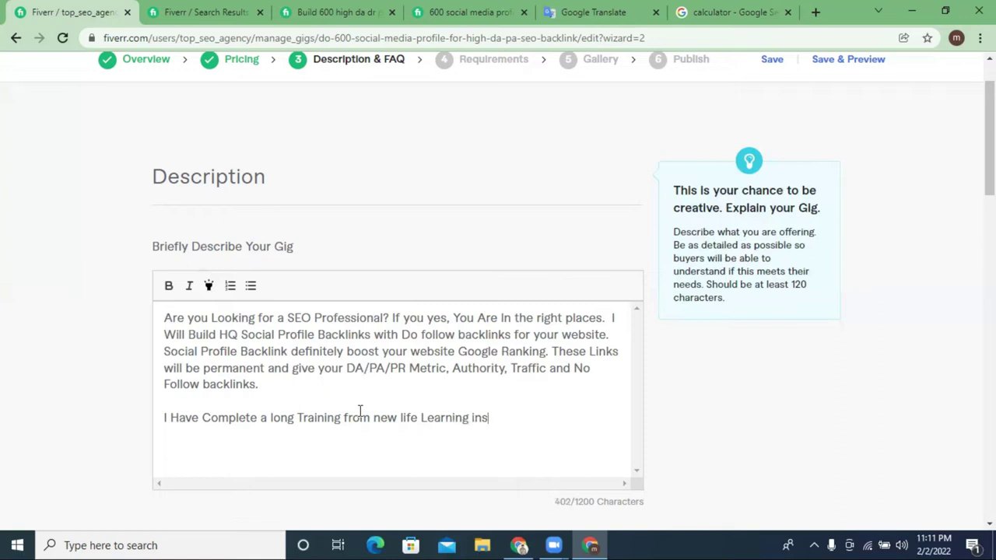
type("titute on SEO ")
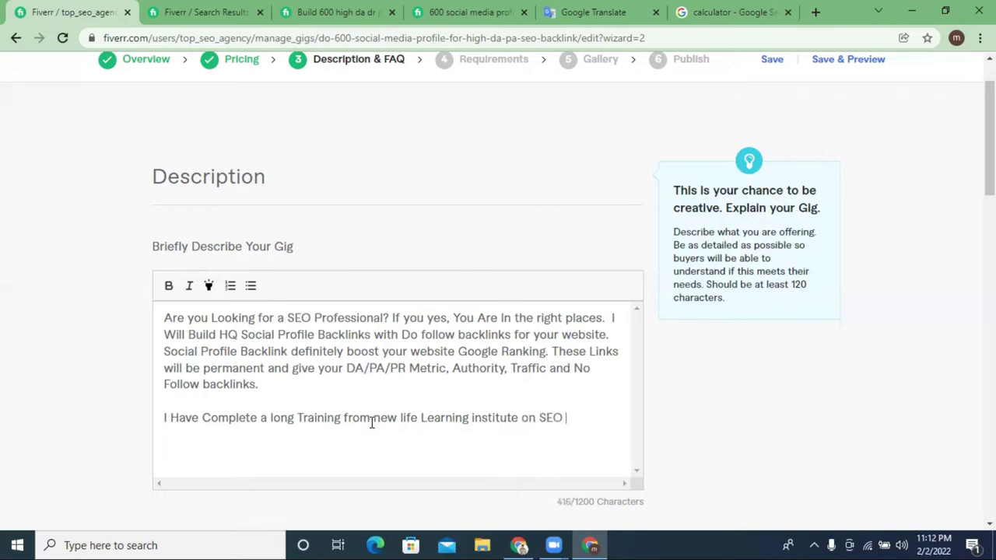
type("work. I")
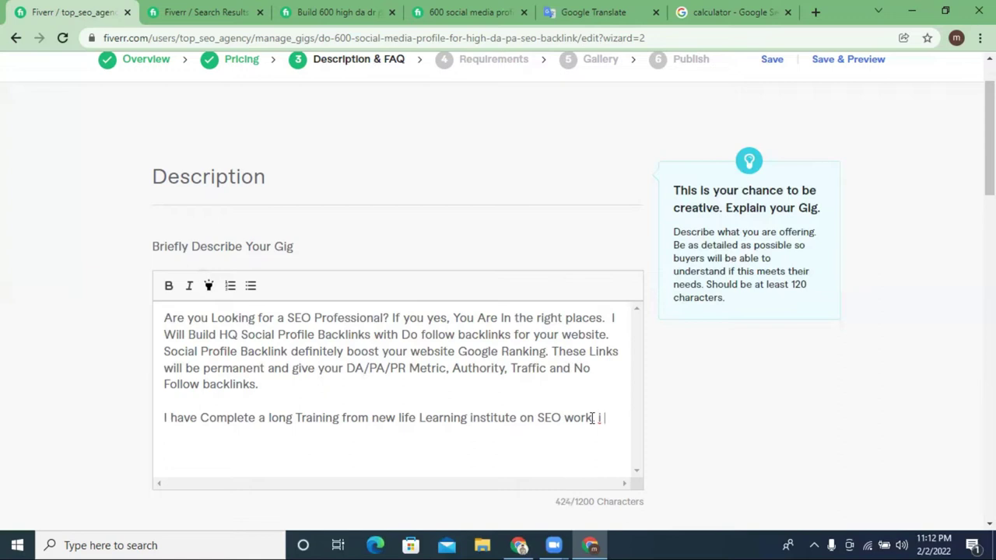
Step: Add the sentence "I have learned a lot here and through work, I can do these very well."
type("have")
type("learned ")
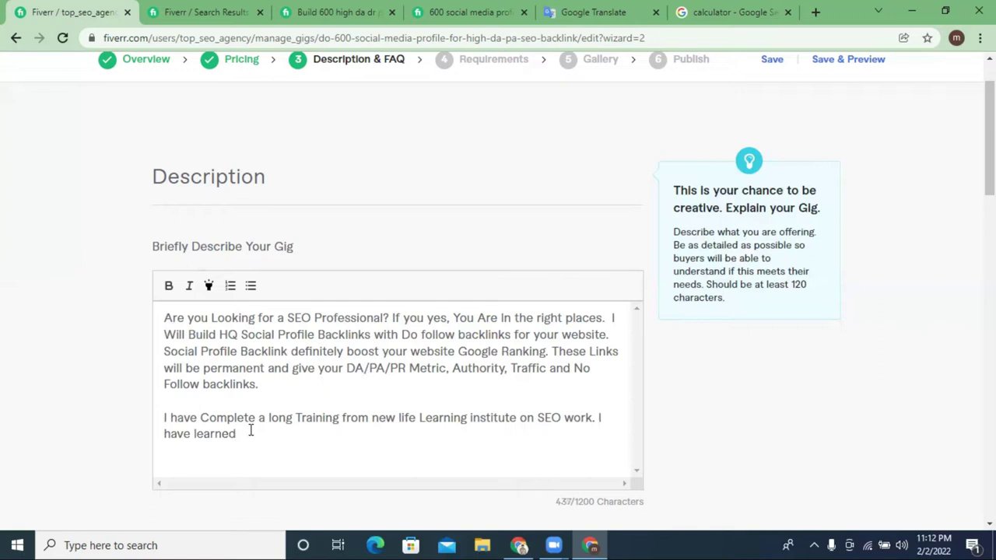
type("a lor")
key("BackSpace")
type("t ")
type("here")
type(" and ")
type("th")
type("rou")
type("gh ")
type("wor")
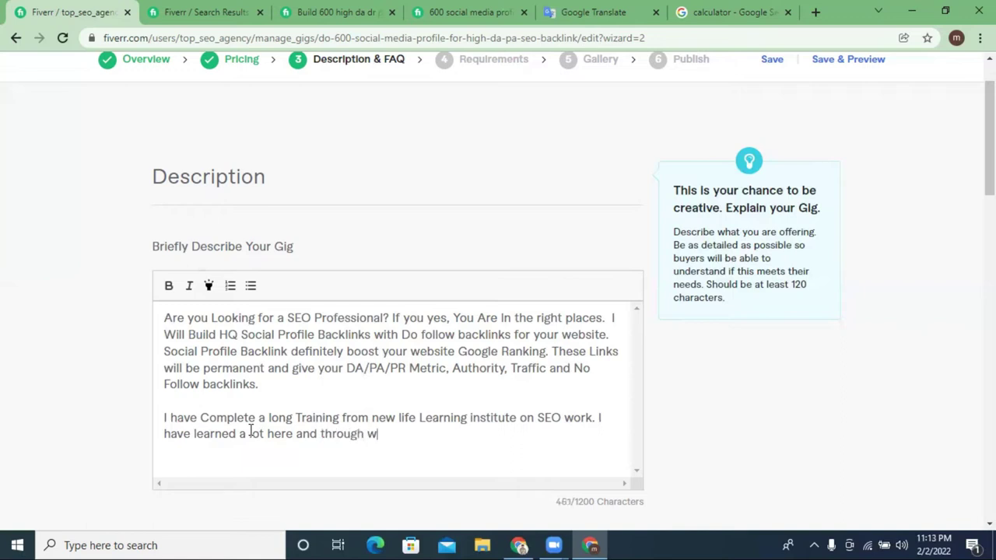
type("k, I can do th")
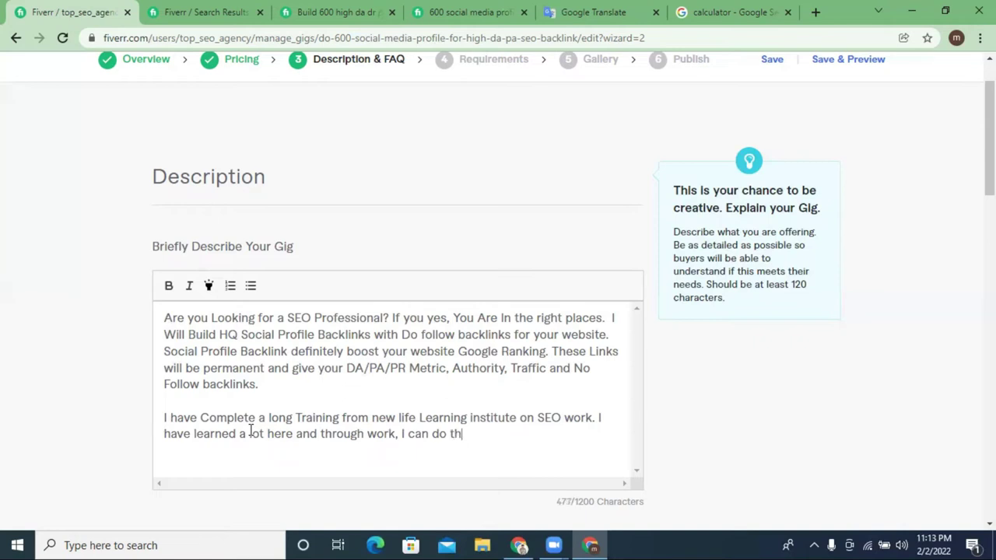
type("ese very well")
key("BackSpace")
type(". ")
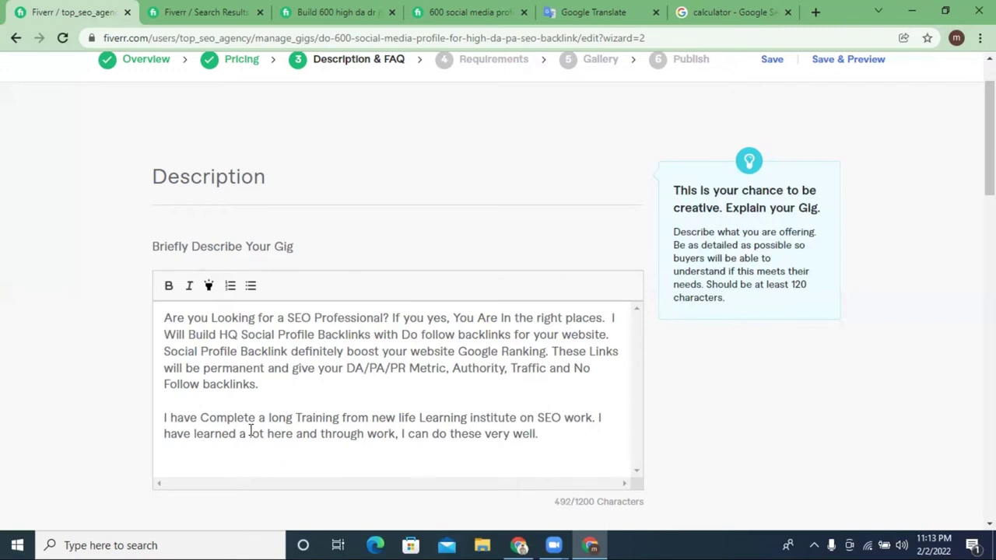
Step: Add the sentence "I have done a lot of top ranking work before." to the second paragraph
type("I had")
key("BackSpace")
type("ve done a lot ")
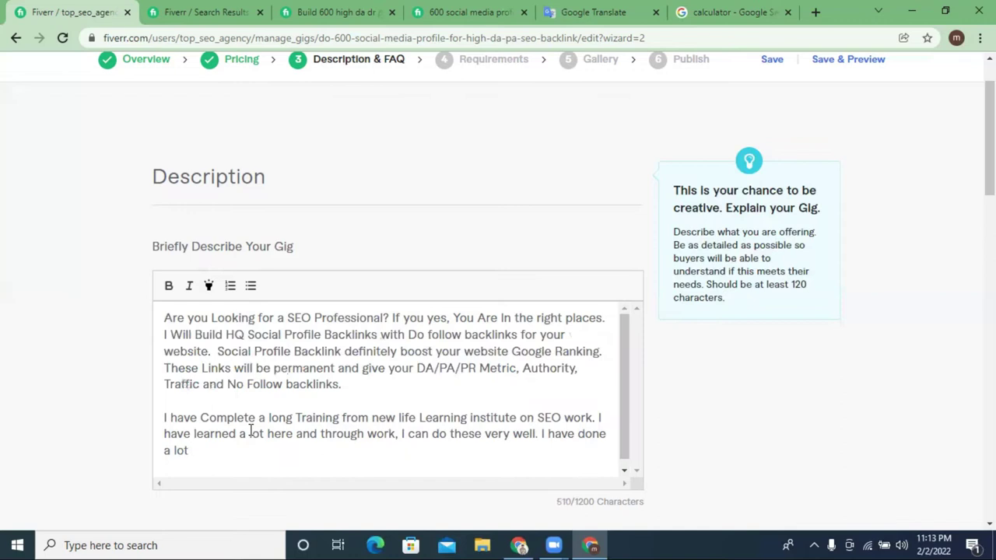
type("of top ranking ")
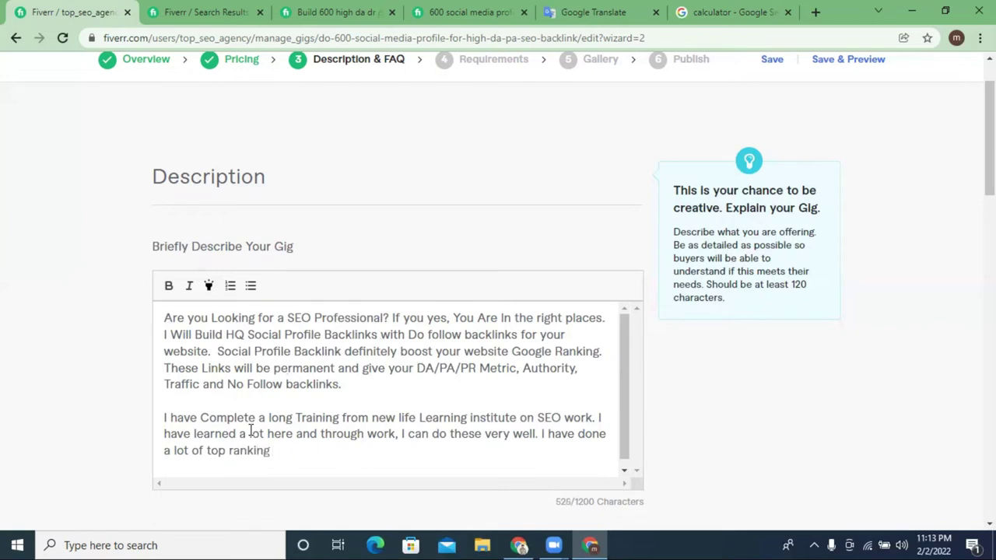
type("wp")
key("BackSpace")
type("ork beforte")
key("BackSpace")
key("BackSpace")
type("e. ")
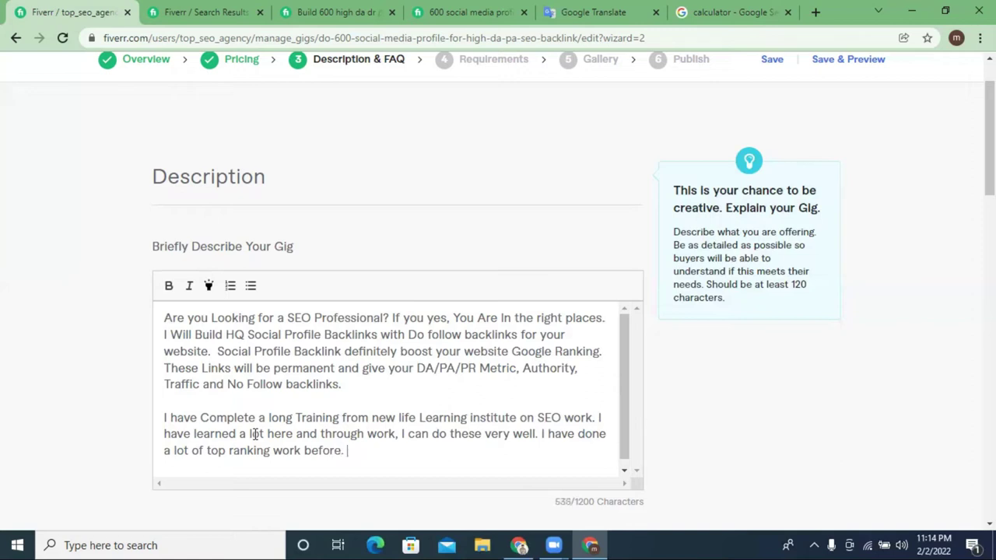
Step: Close the second paragraph with "Then you can contact me and see my work."
type("then")
left_click_drag(346, 449, 353, 450)
type("Then")
left_click(376, 450)
type("you can ")
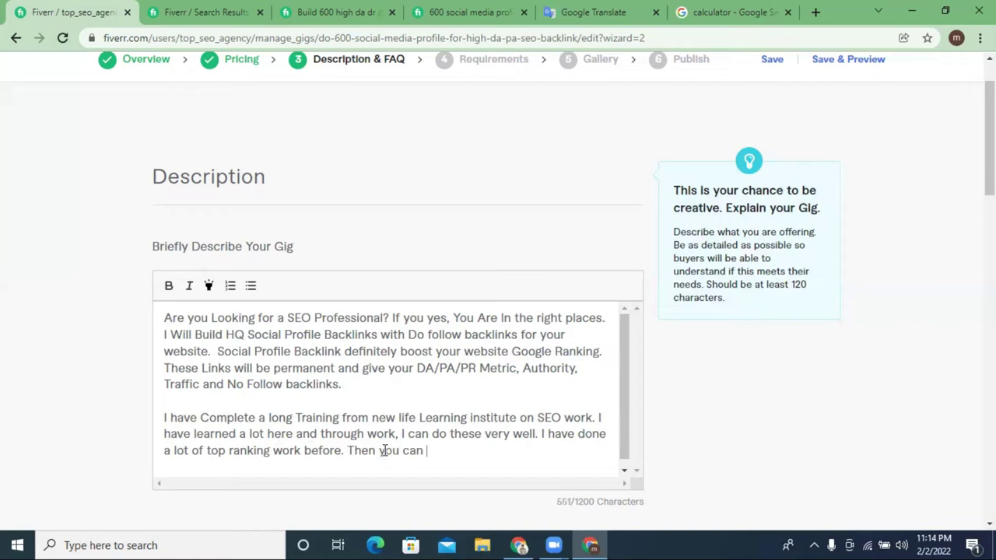
type("conntact")
right_click(453, 448)
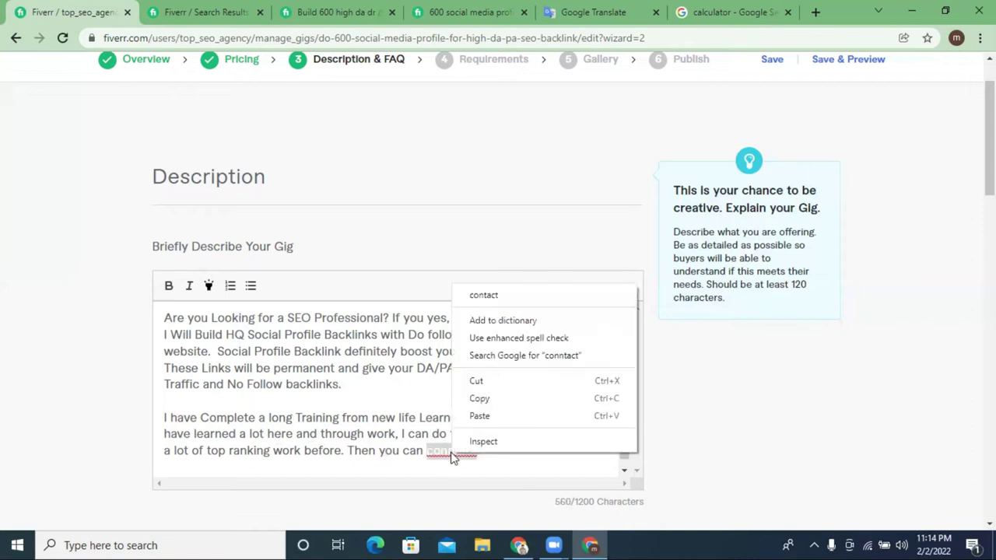
left_click(490, 294)
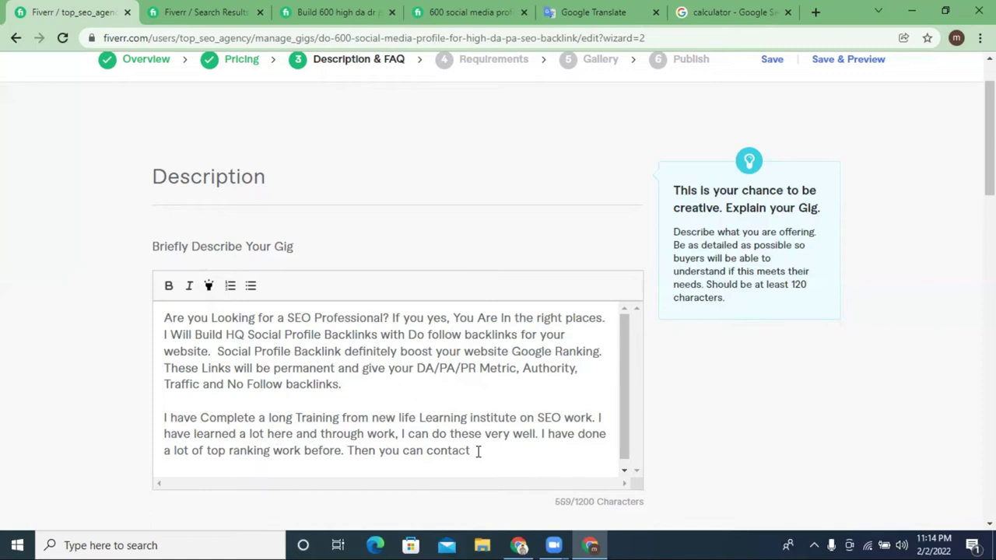
type("me and see my work.")
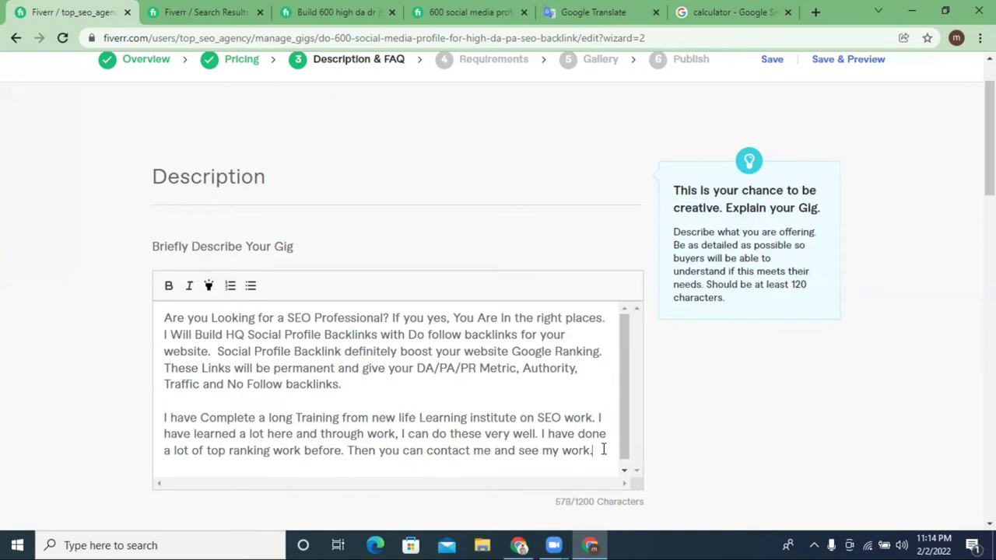
Step: Replace the Google Translate source text with the full two-paragraph gig description and review its Bengali translation
left_click_drag(603, 449, 163, 316)
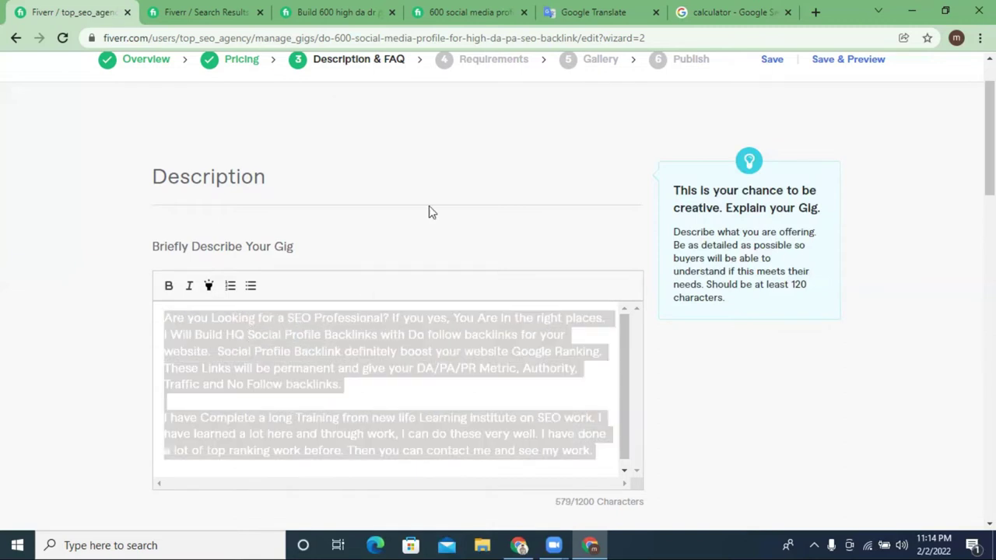
left_click(595, 12)
left_click(472, 212)
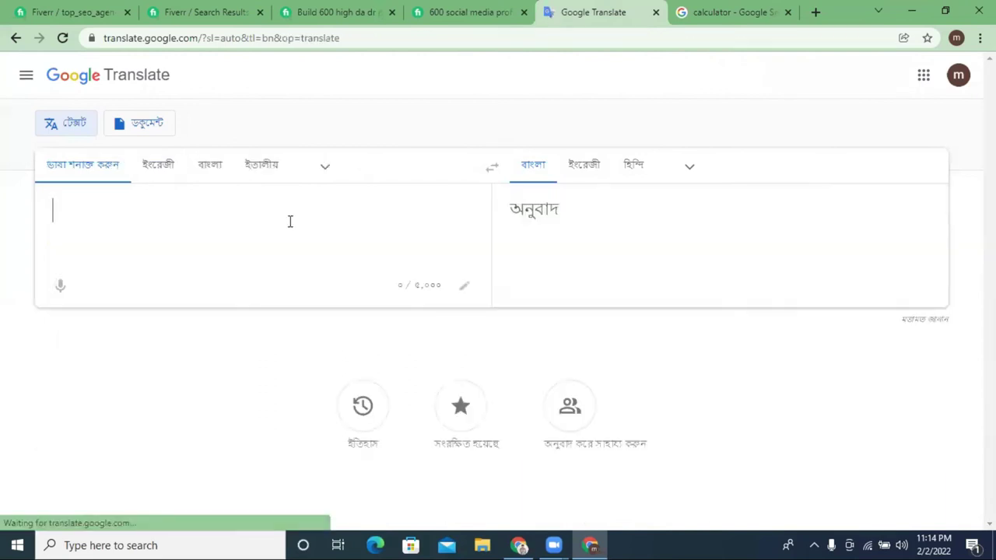
type("Are you Looking for a SEO Professional ? If you yes, You Are In the right places.  I Will Build HQ Social Profile Backlinks with Do follow backlinks for your website.  Social Profile Backlink definitely boost your website Google Ranking. These Links will be permanent and give your DA/ PA/ PR Metric, Authority, Traffic and No Follow backlinks.    I have Complete a long Training from new life Learning institute on SEO work. I have learned a lot here and through work, I can do these very well. I have done a lot of top ranking work before. Then you can contact me and see my work.")
scroll(204, 300, "down", 1)
left_click(109, 286)
key("BackSpace")
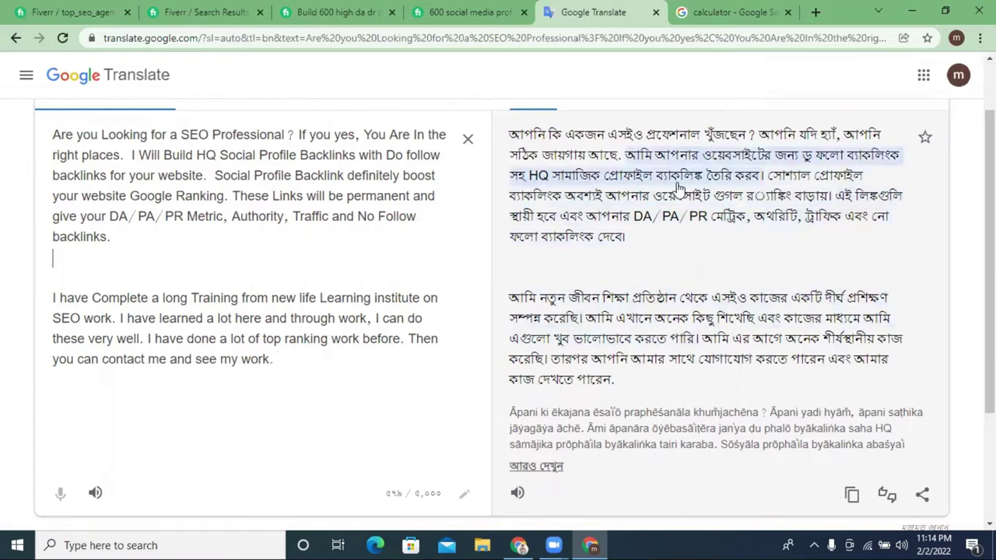
left_click_drag(124, 155, 39, 142)
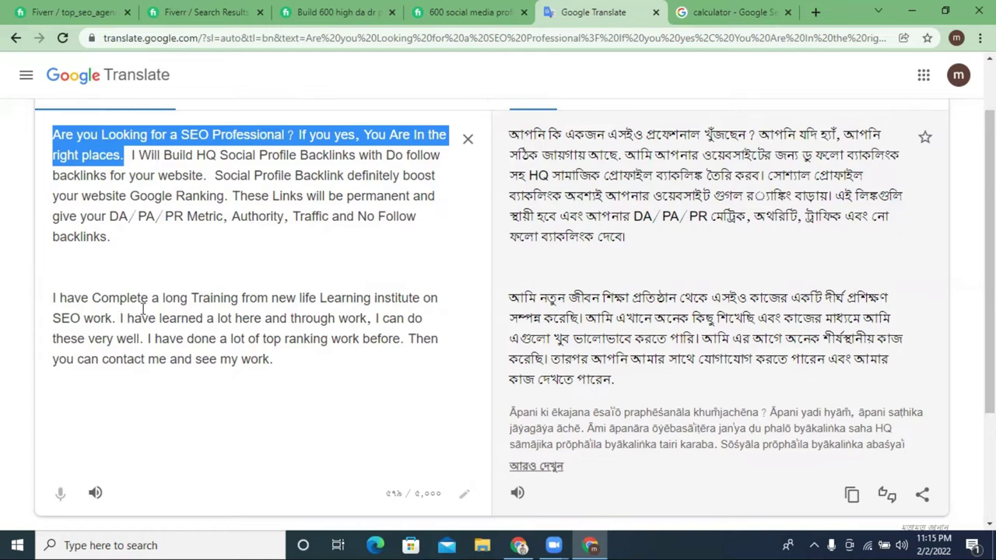
Step: Put double quotation marks around "new life Learning institute" in the Google Translate source text
left_click_drag(299, 297, 346, 297)
left_click_drag(274, 297, 421, 297)
left_click(420, 297)
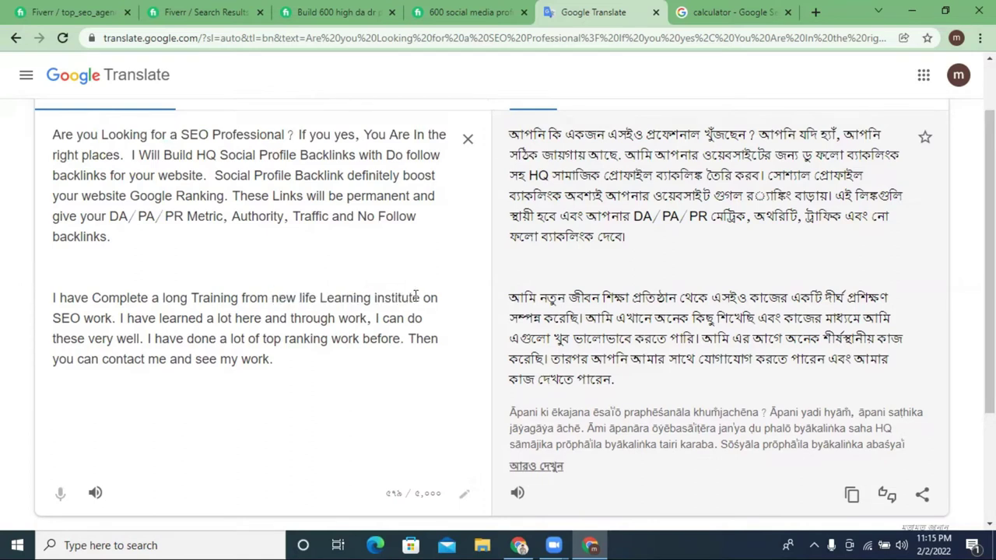
type("\"")
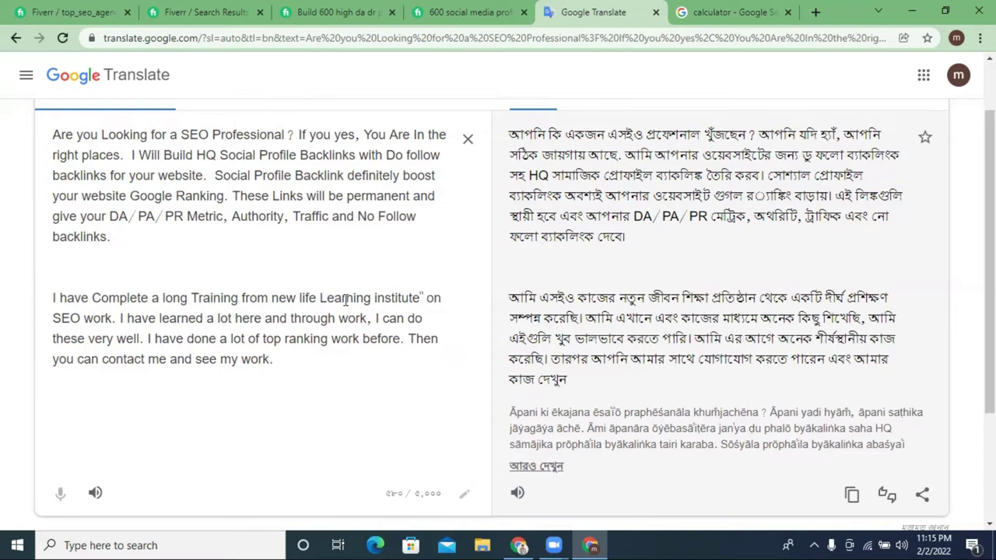
left_click(271, 297)
type("\"")
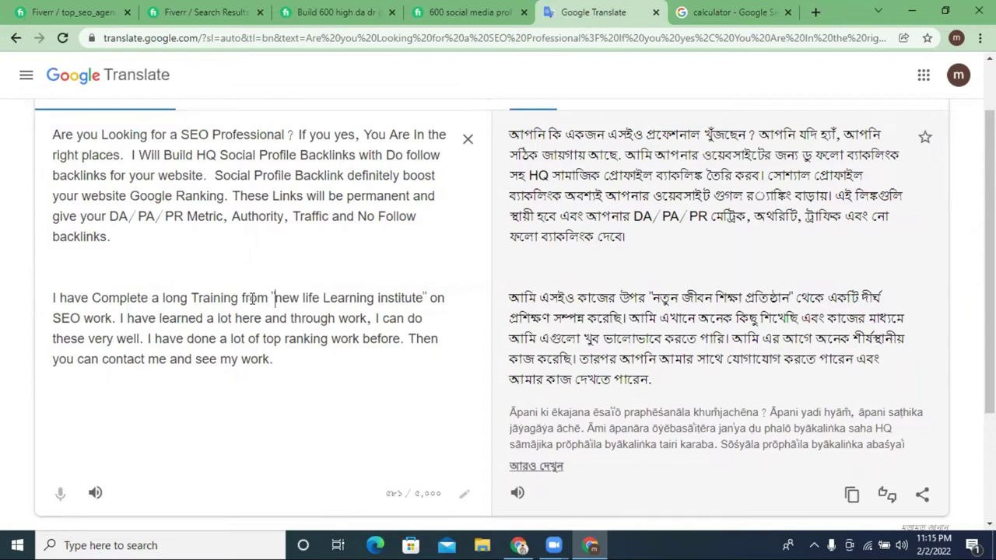
Step: Remove the double quotation marks around "new life Learning institute" in the Google Translate source text
key("BackSpace")
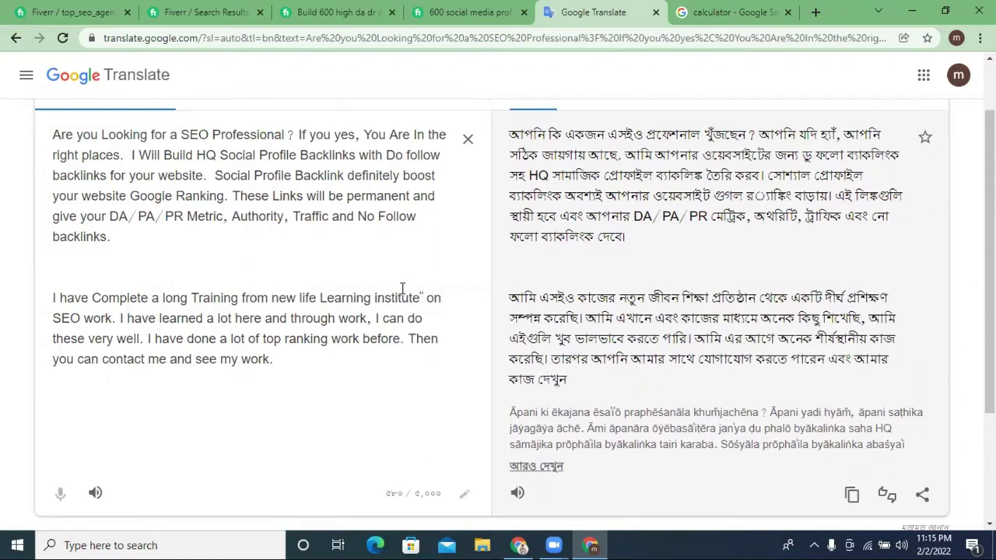
left_click(425, 294)
key("BackSpace")
key("BackSpace")
type("e")
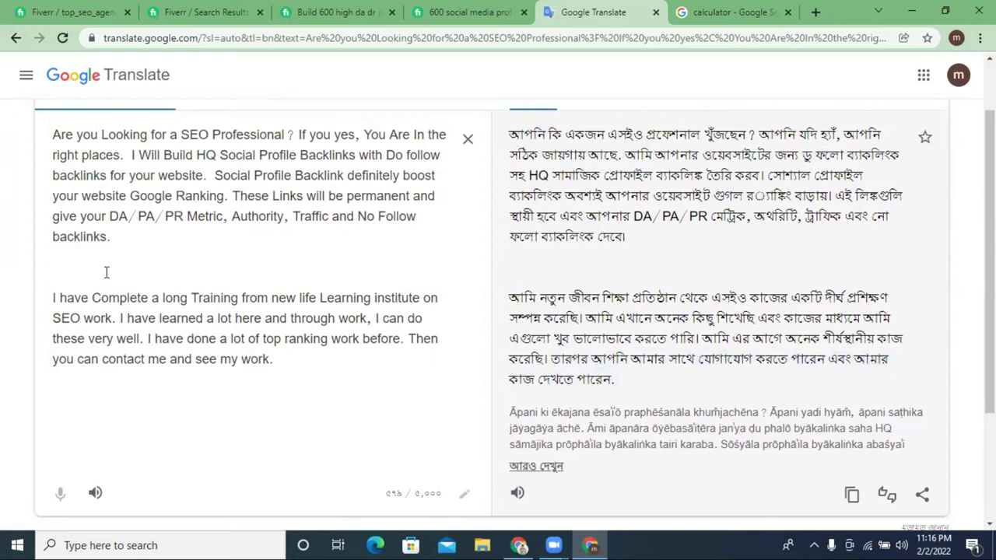
Step: Review the second paragraph of the Google Translate source text sentence by sentence against its Bengali translation
left_click_drag(57, 298, 438, 298)
left_click(170, 299)
left_click(130, 299)
left_click_drag(118, 317, 51, 308)
left_click(105, 305)
left_click_drag(121, 319, 280, 318)
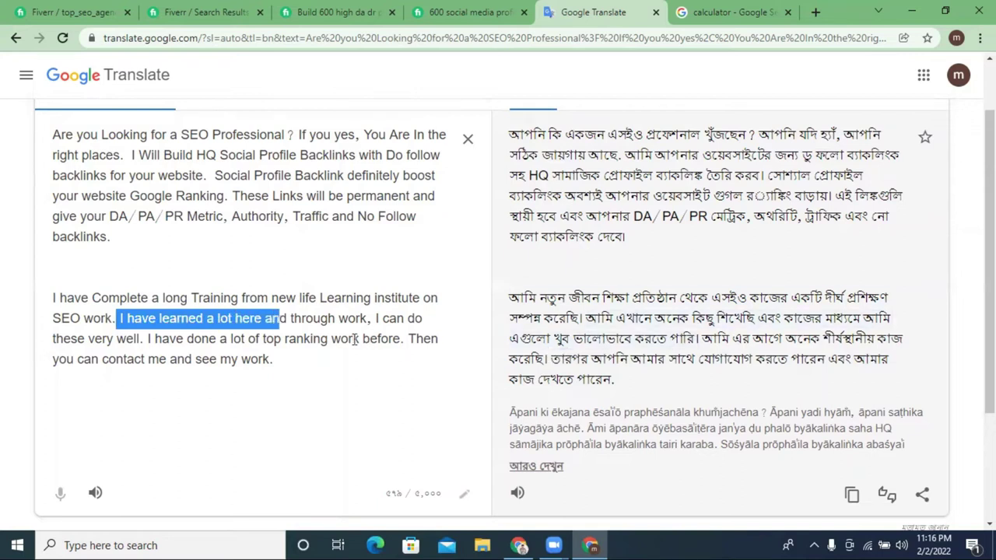
left_click(220, 322)
left_click_drag(121, 319, 427, 340)
left_click(325, 387)
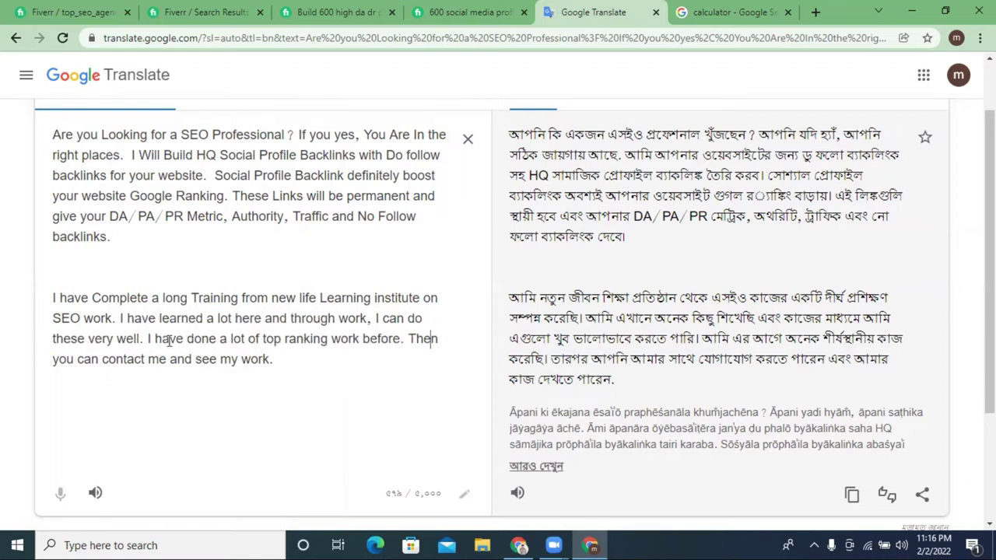
left_click_drag(147, 339, 402, 338)
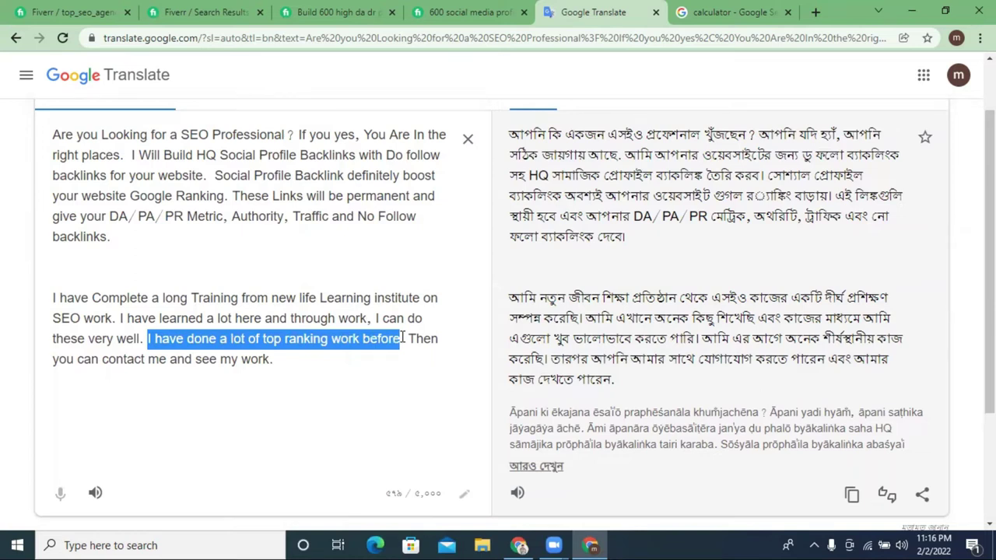
left_click(407, 339)
left_click_drag(407, 338, 150, 359)
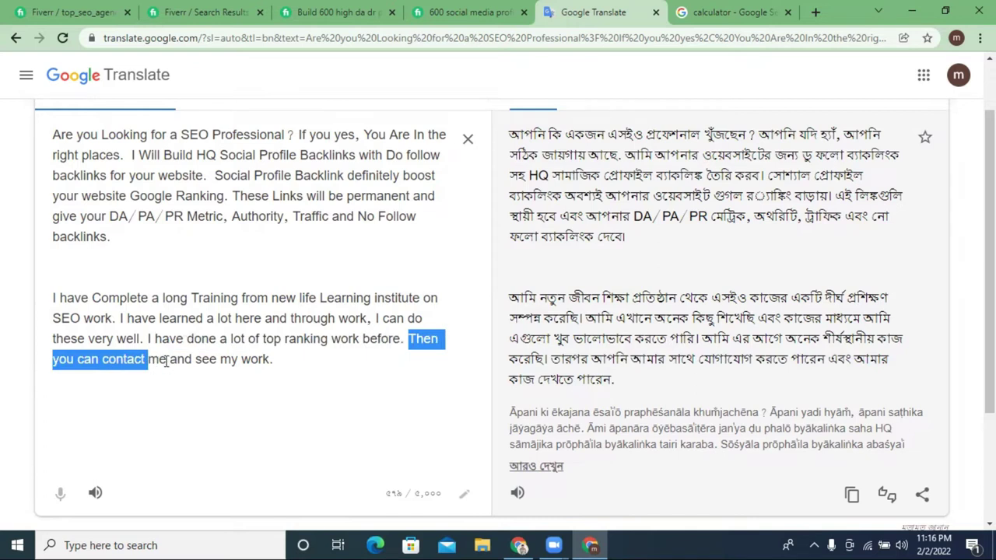
left_click(137, 362)
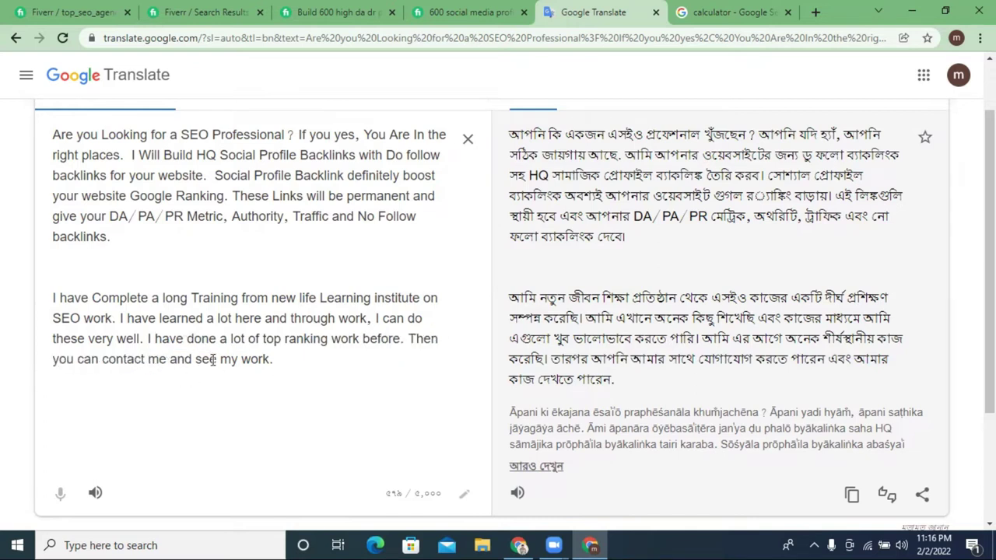
mouse_move(193, 359)
left_mouse_down()
mouse_move(292, 359)
mouse_move(178, 359)
left_mouse_up()
left_click(325, 359)
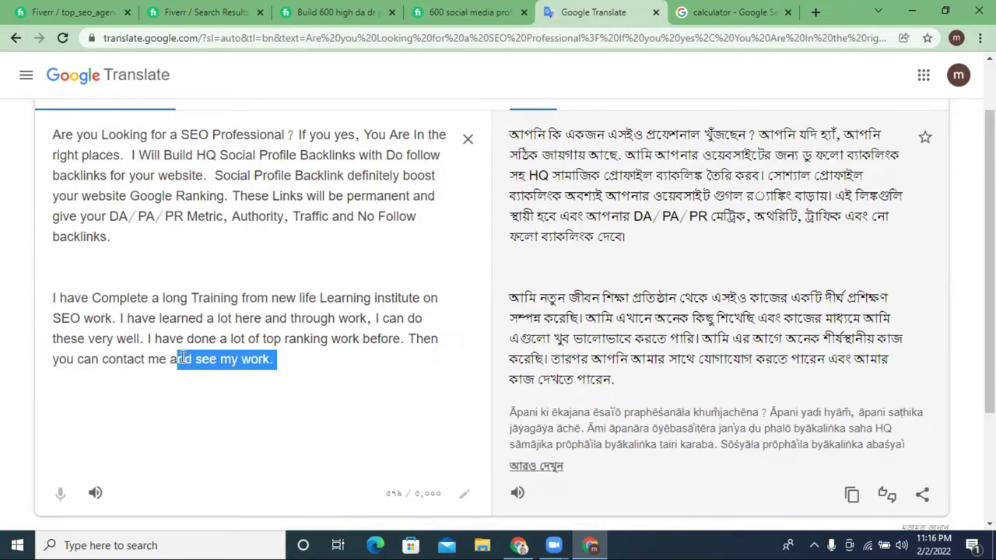
scroll(284, 381, "up", 1)
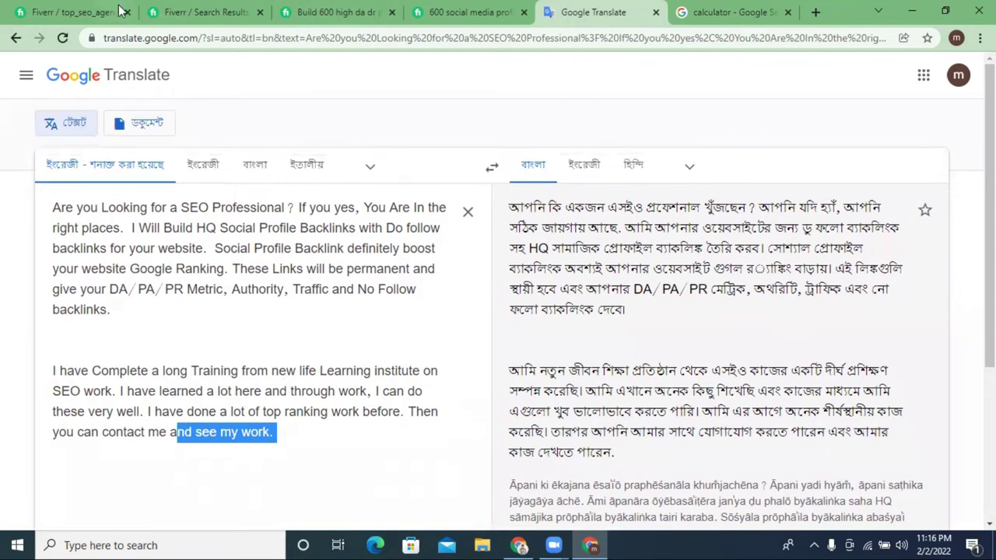
Step: Switch to the Fiverr gig editor and insert two blank lines above the first paragraph of the description
left_click(77, 12)
scroll(253, 278, "down", 4)
scroll(223, 171, "up", 3)
left_click(188, 249)
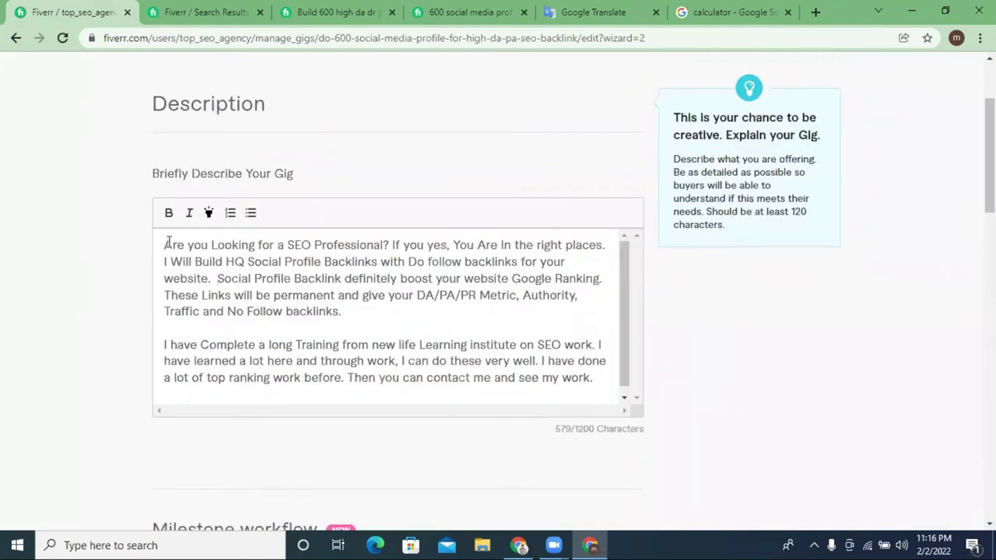
left_click(167, 244)
key("Return")
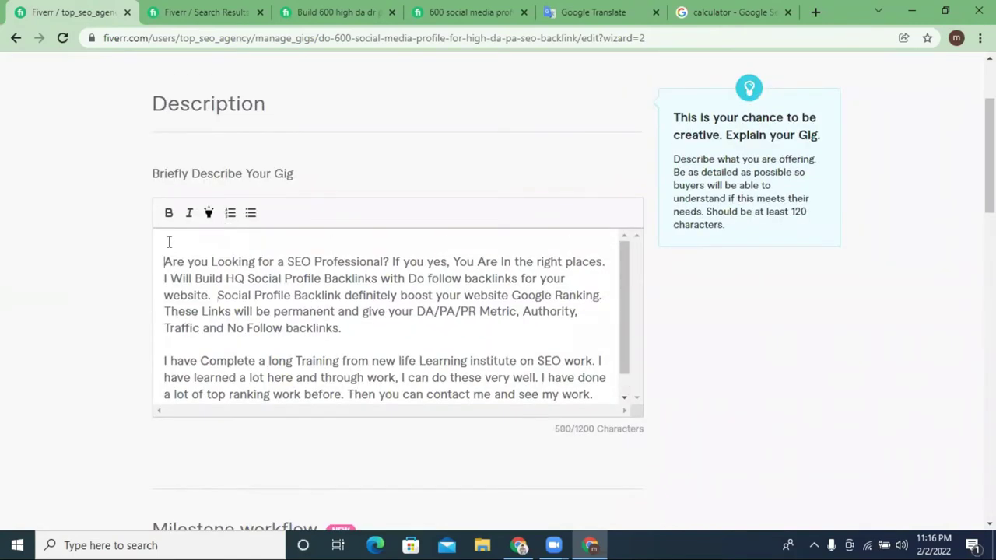
left_click(215, 240)
key("Return")
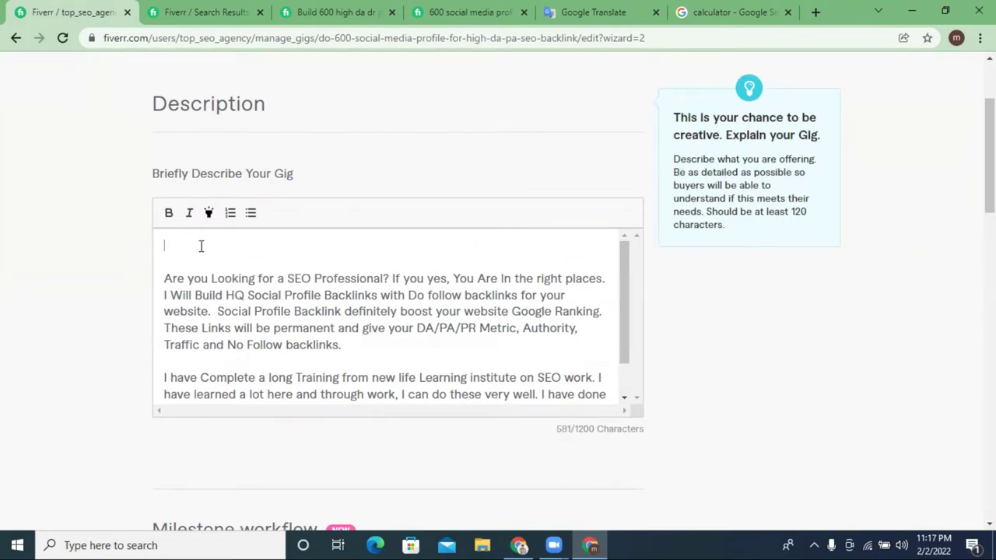
Step: Enter the heading "Welcome To My Social Media Profile Backlinks GIG" above the first paragraph and centre it with leading spaces
type("Welcome To My Social ")
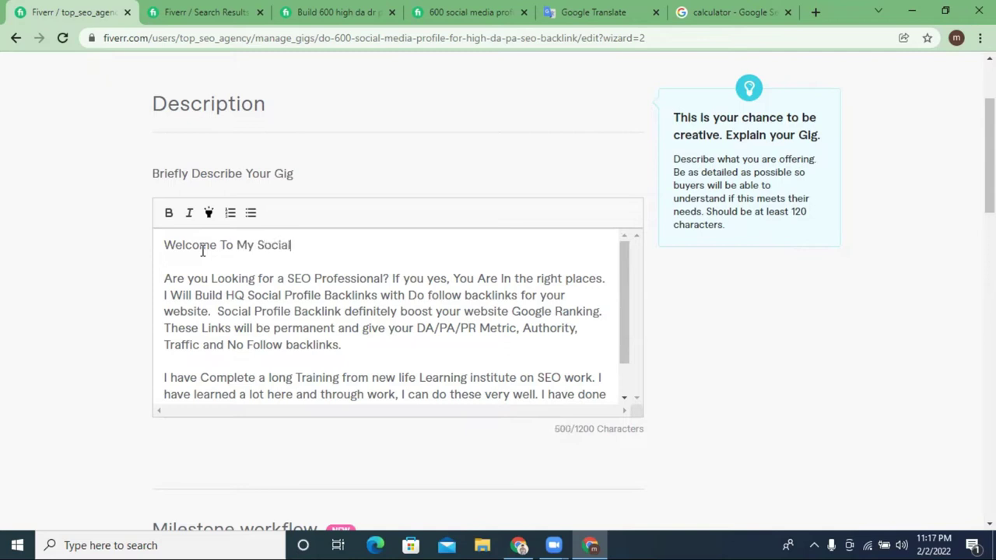
type("Media Profile")
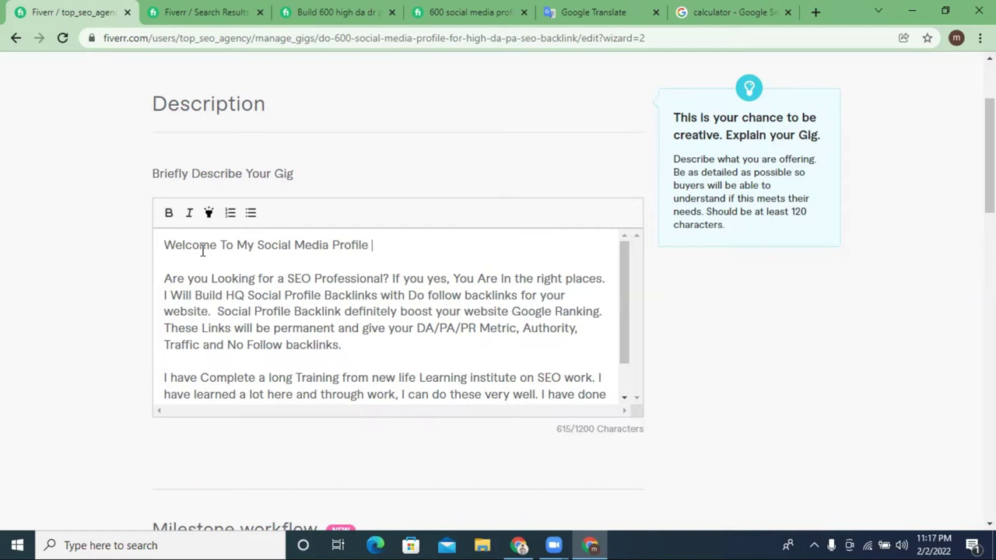
type("Backlinks ")
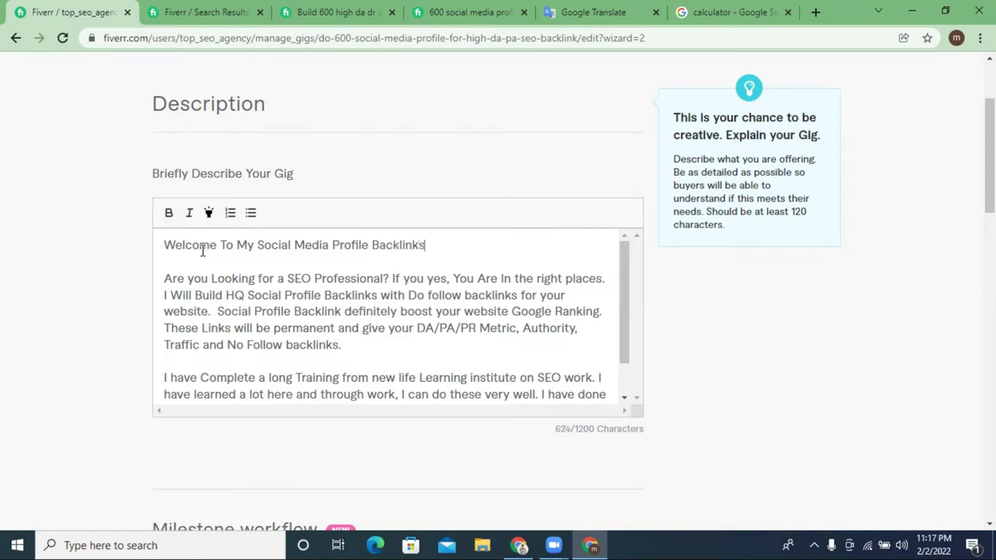
type("SerGIG")
left_click(164, 244)
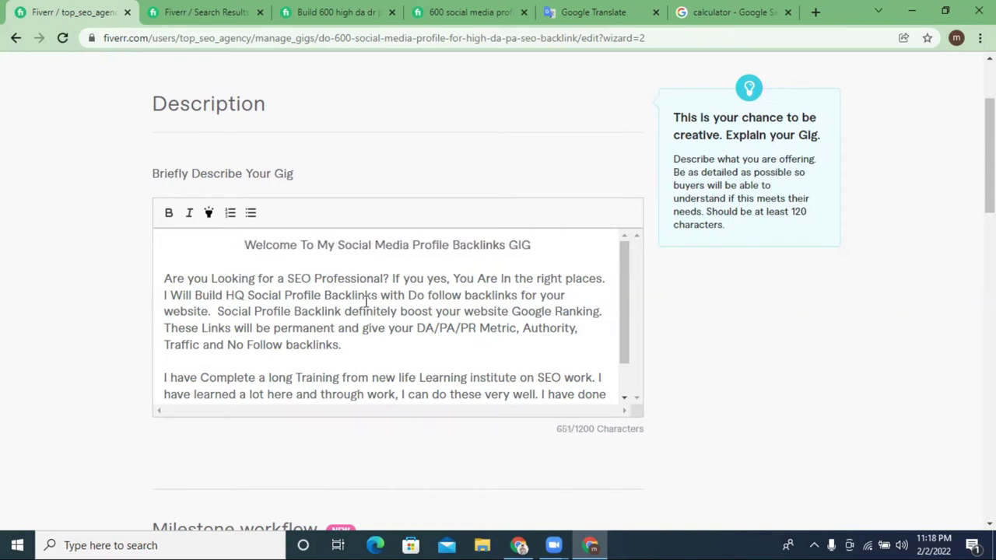
Step: Compare the "Social Media Profile" and "Social Profile Backlinks" keyword phrases in the description with the suggested terms on the Fiverr "profile backlinks" search page
left_click_drag(337, 245, 436, 245)
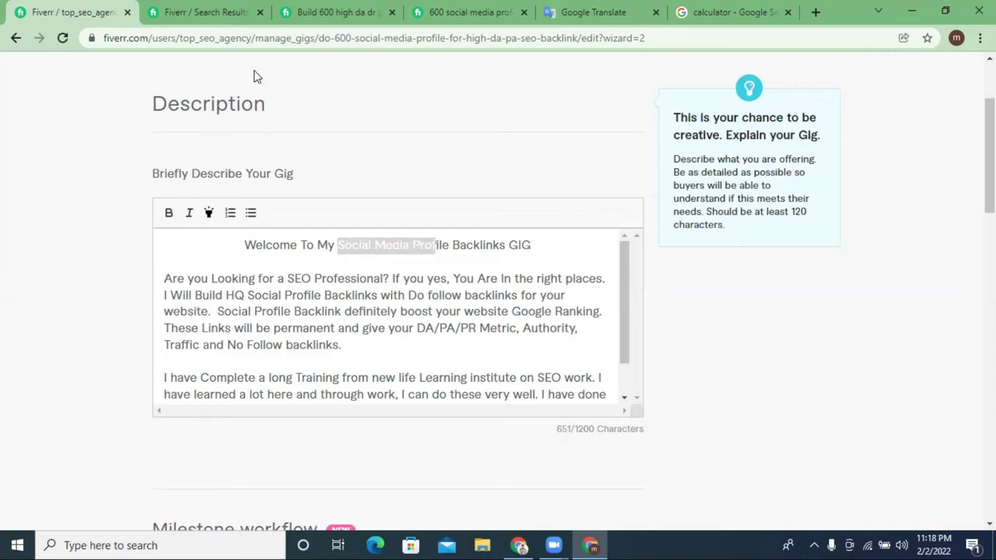
left_click(216, 16)
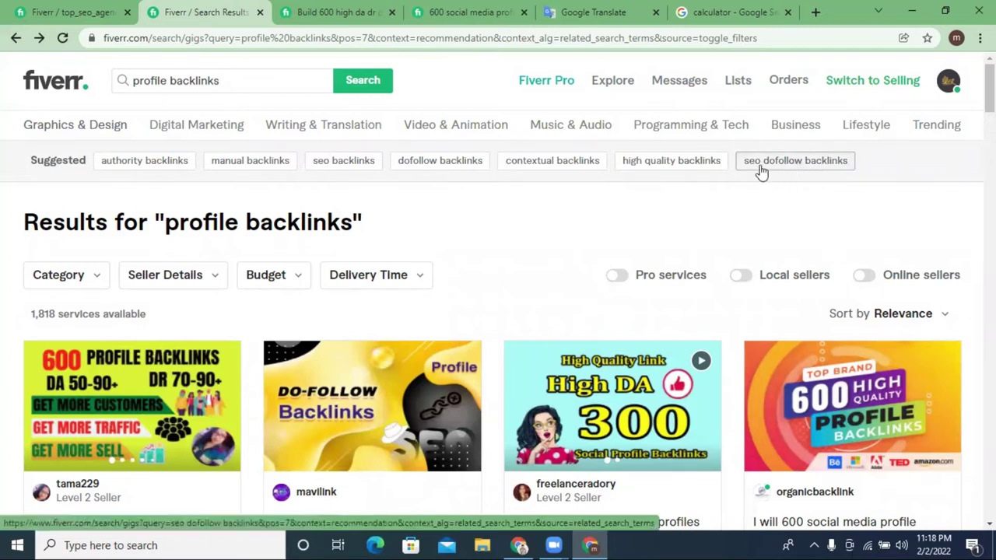
left_click(56, 6)
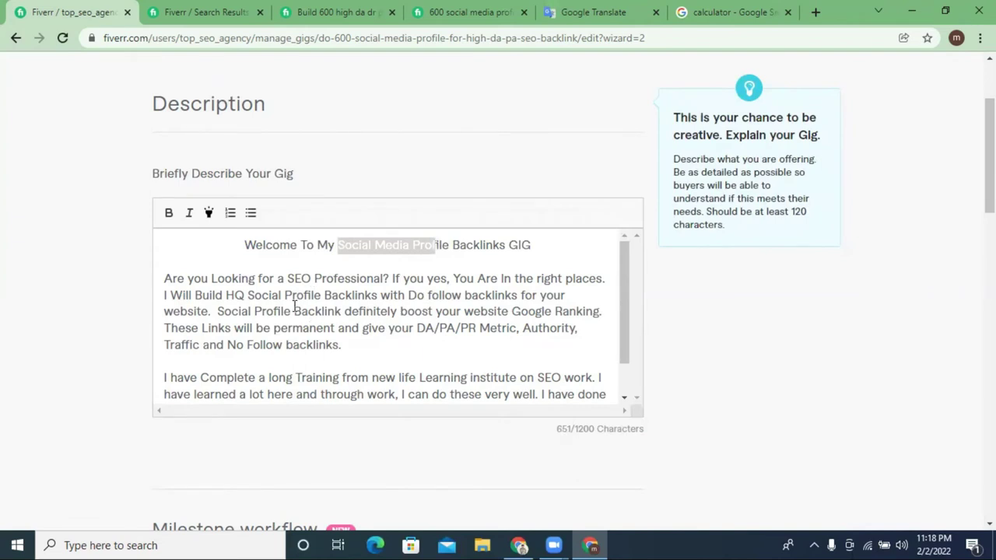
left_click_drag(247, 296, 336, 295)
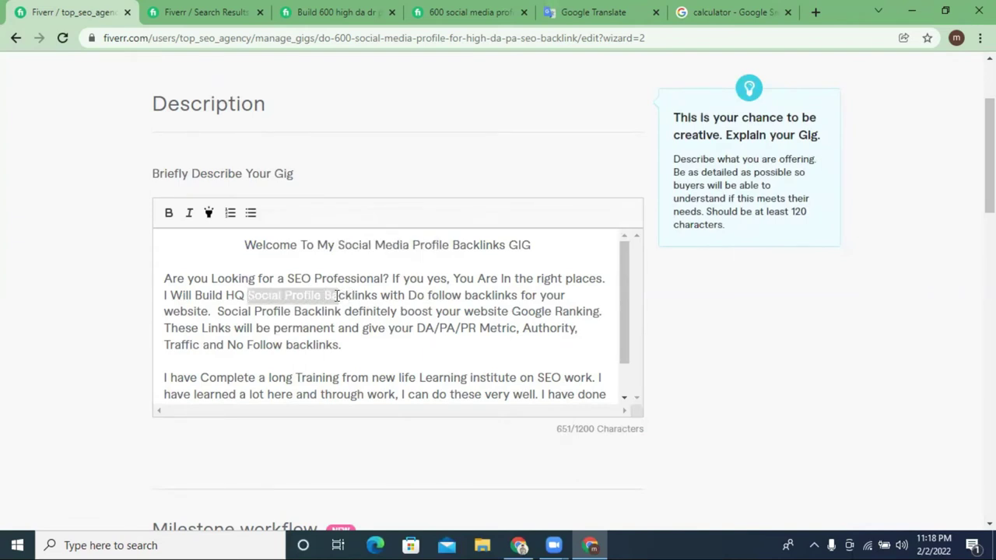
left_click(198, 9)
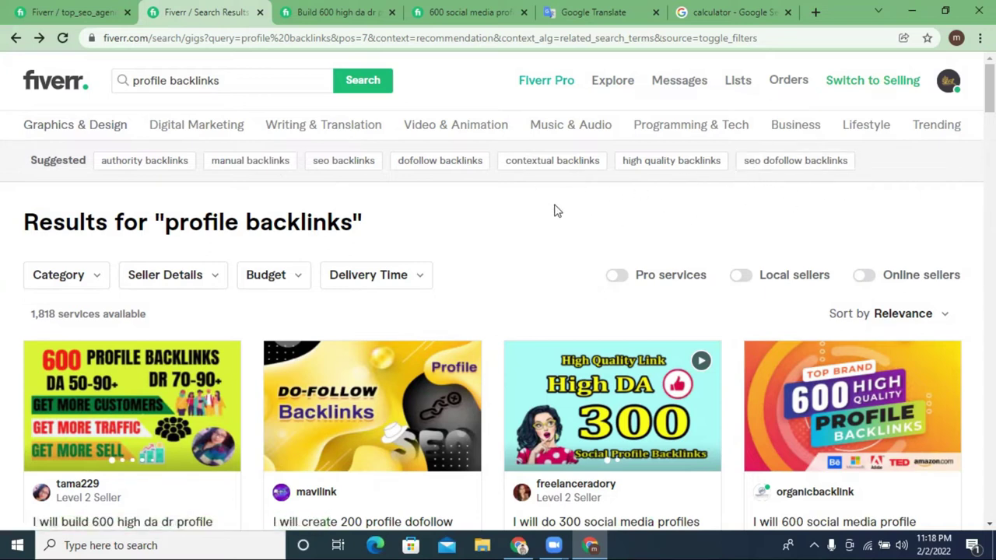
left_click(31, 12)
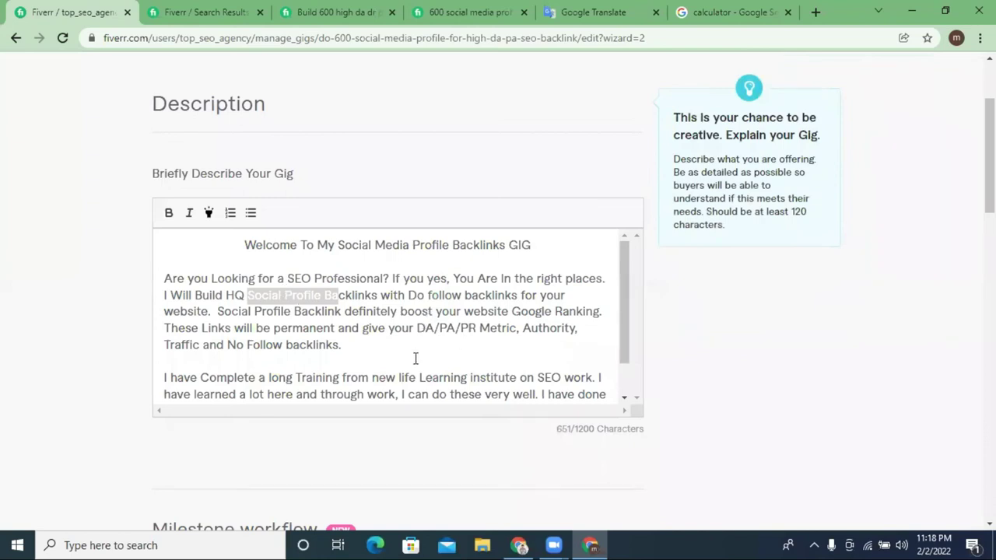
scroll(412, 350, "down", 2)
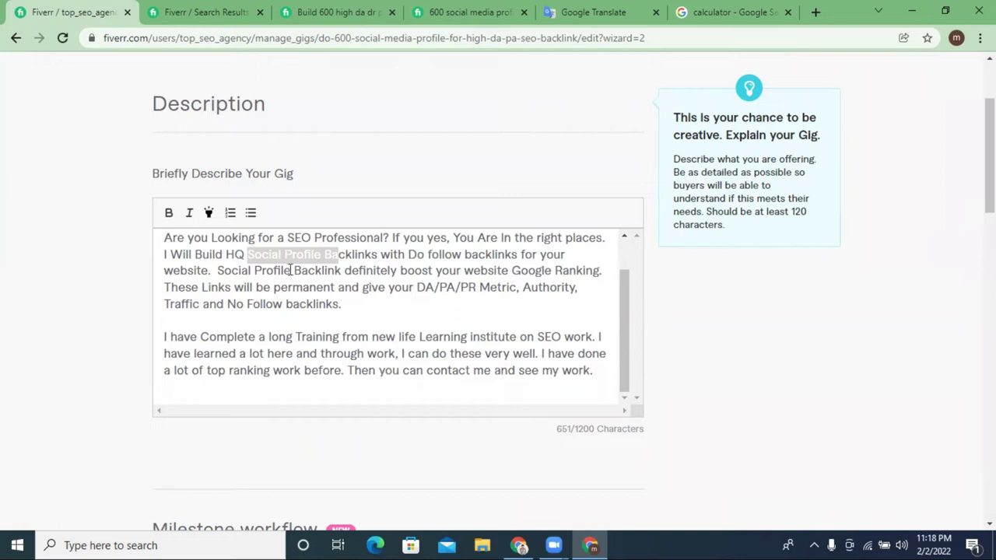
left_click_drag(218, 271, 319, 257)
scroll(397, 301, "down", 1)
scroll(321, 308, "up", 2)
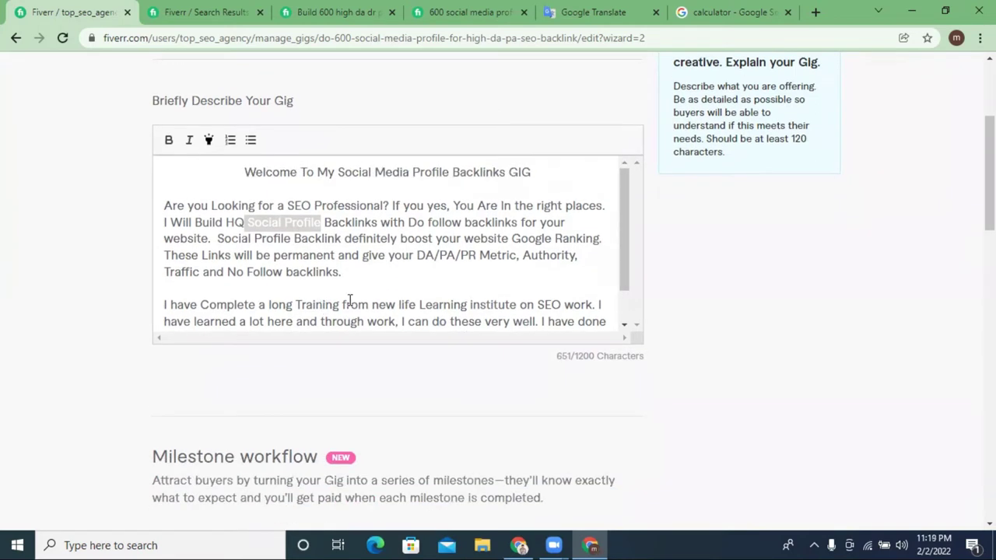
Step: Make the heading "Welcome To My Social Media Profile Backlinks GIG" bold and highlighted
double_click(351, 245)
left_click(350, 244)
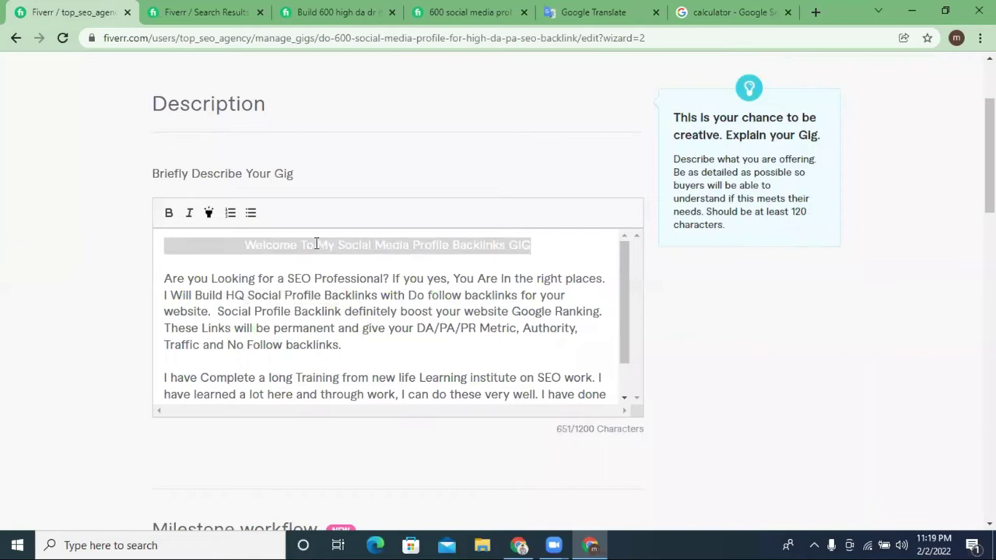
left_click_drag(245, 244, 530, 244)
left_click(168, 213)
left_click(391, 243)
triple_click(393, 244)
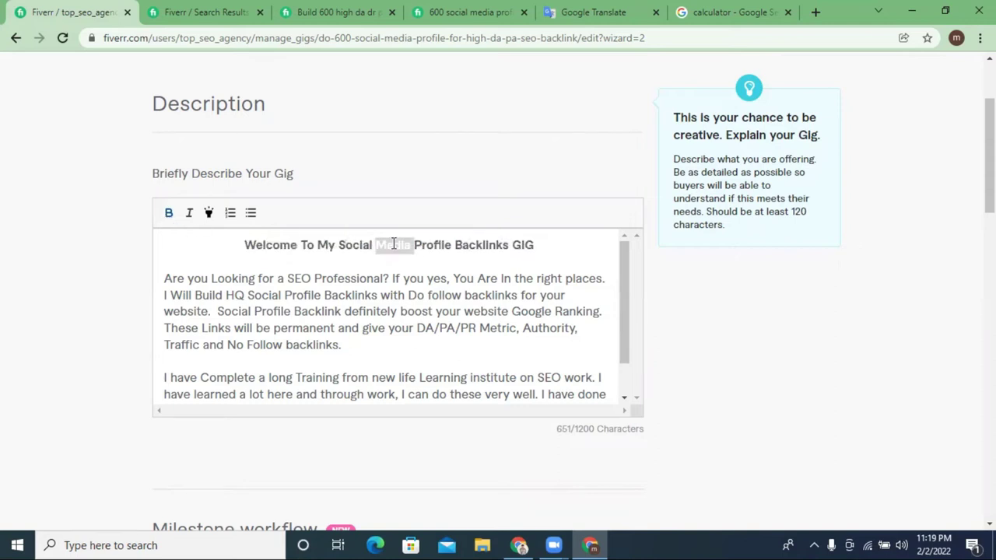
left_click_drag(250, 244, 536, 242)
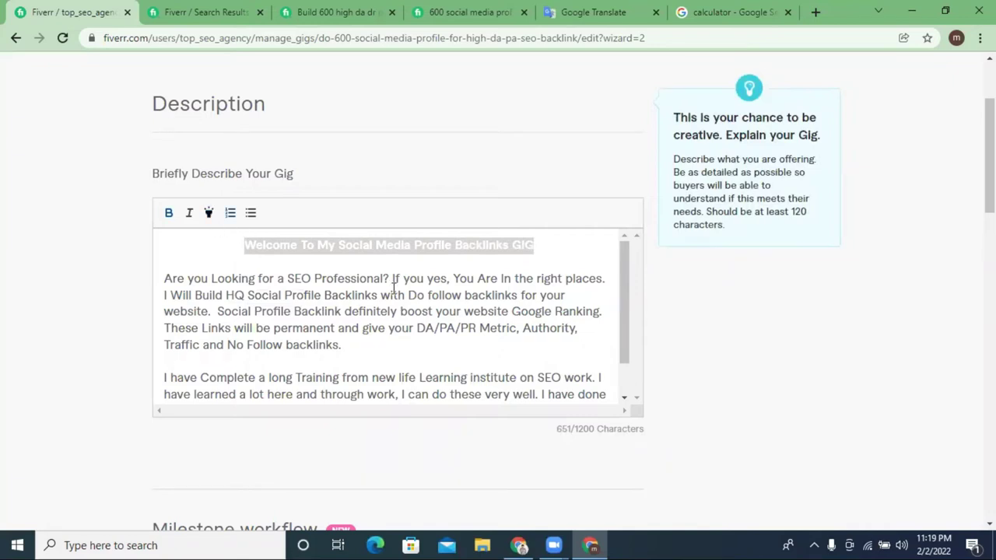
Step: Review the formatted heading and the two paragraphs of the gig description
left_click_drag(165, 278, 143, 256)
scroll(483, 351, "down", 1)
left_click(507, 365)
scroll(250, 296, "up", 1)
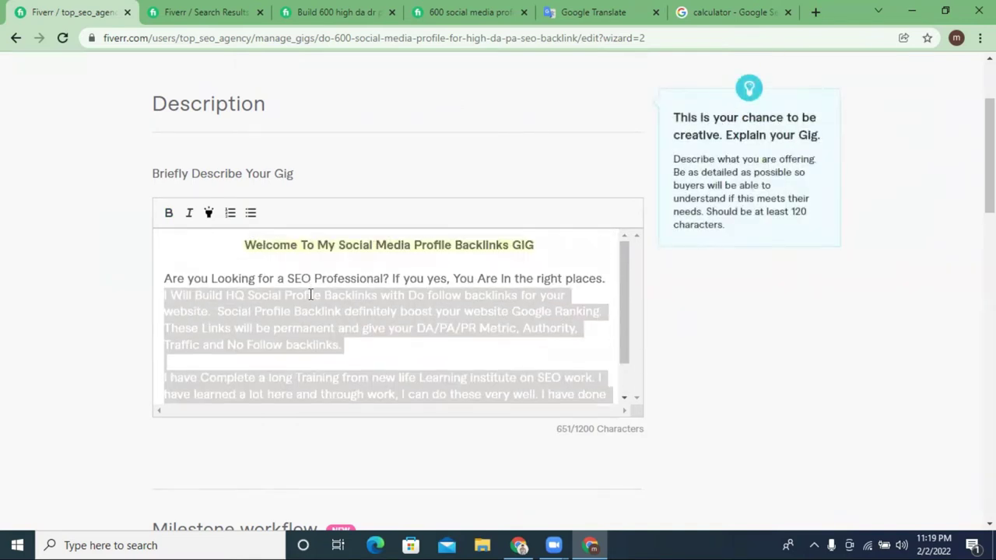
left_click(250, 297)
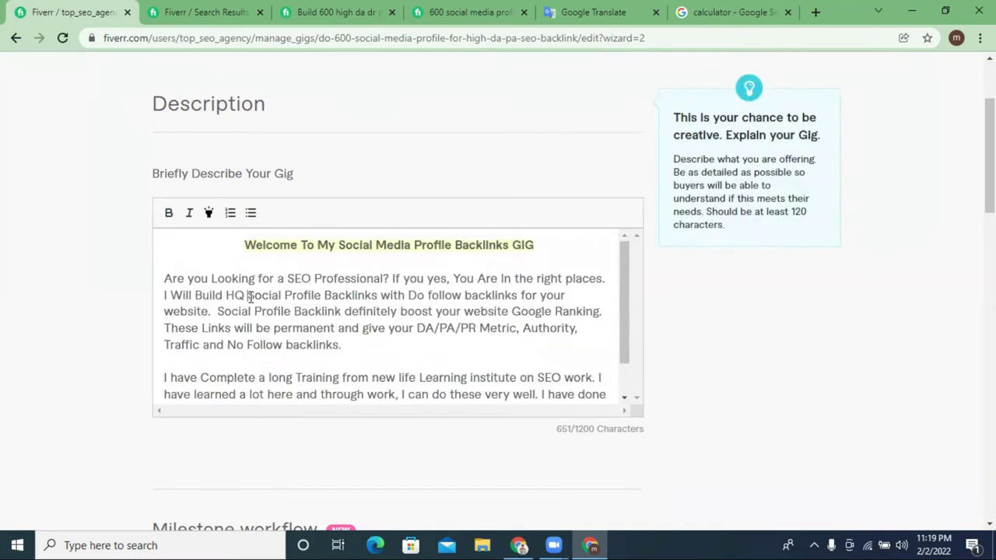
triple_click(253, 246)
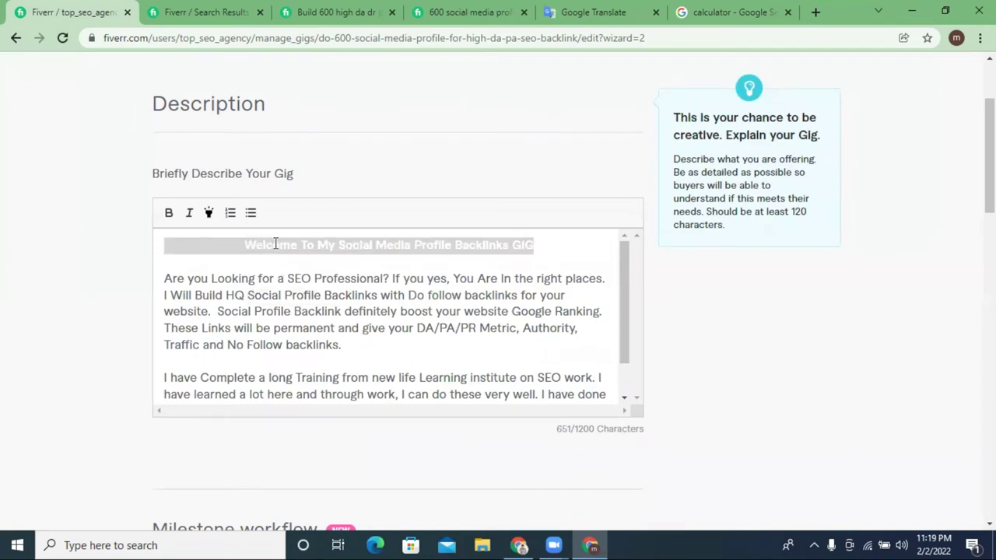
left_click(305, 246)
left_click_drag(241, 244, 532, 259)
left_click(266, 263)
triple_click(200, 285)
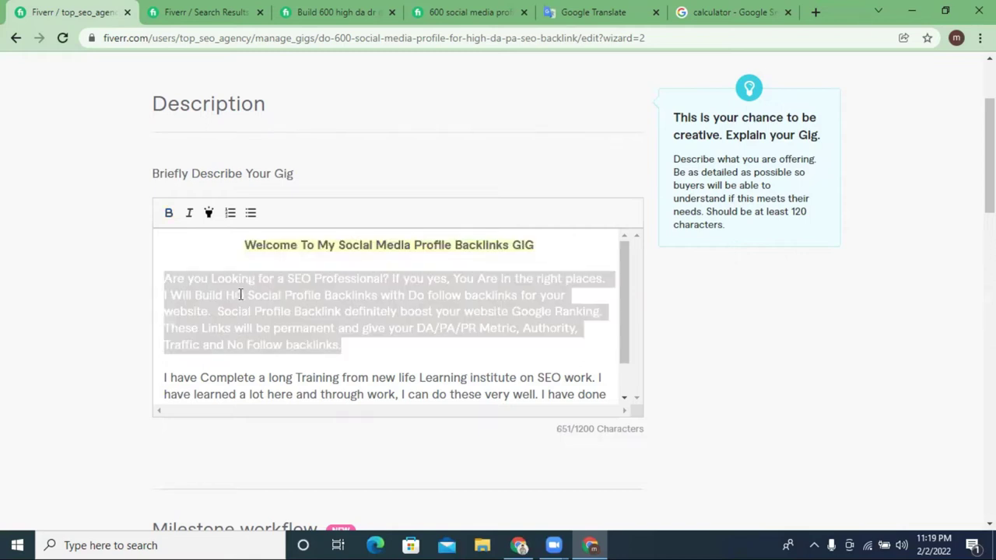
scroll(240, 295, "down", 1)
triple_click(238, 337)
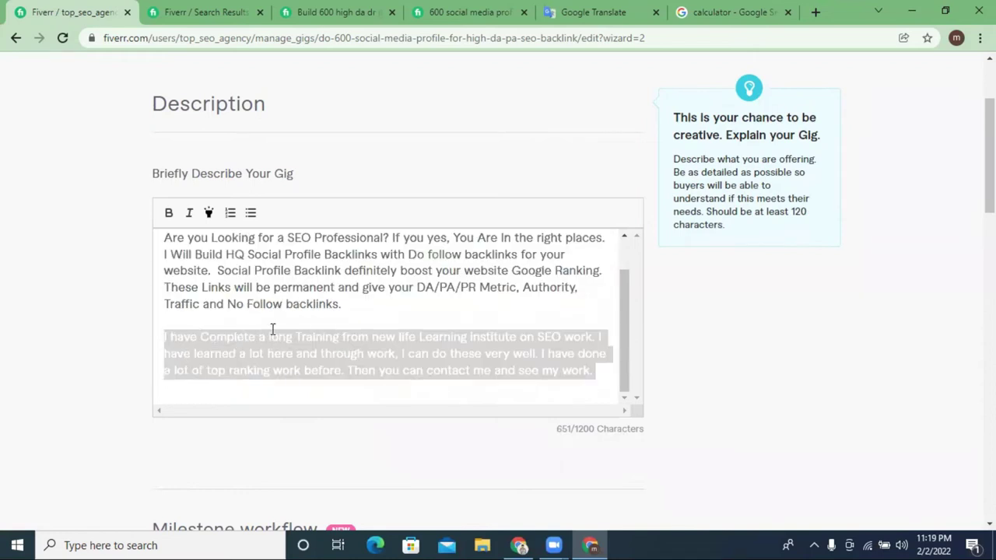
scroll(289, 360, "up", 1)
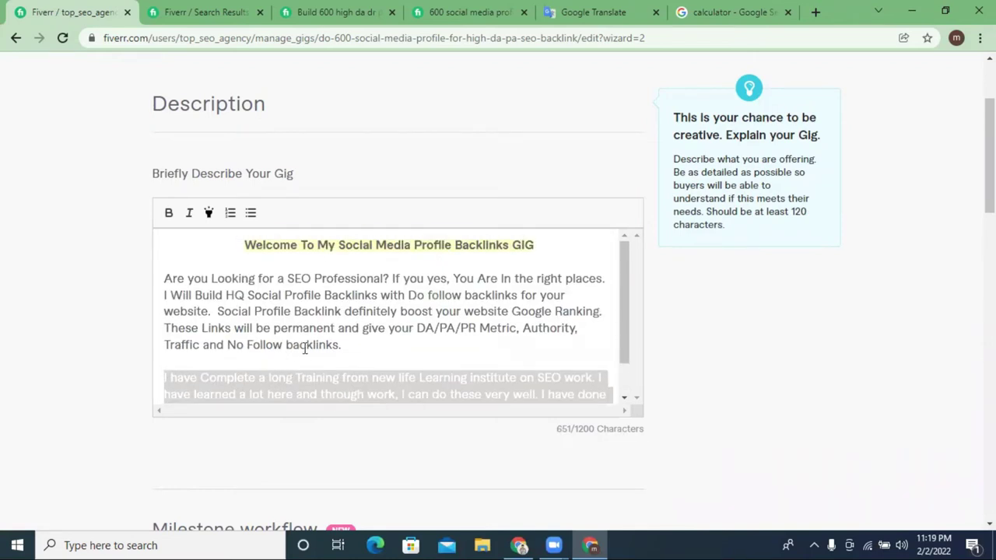
Step: Add the subheading "My Services Description:" on a new line below the second paragraph of the gig description
scroll(312, 288, "down", 1)
left_click(204, 388)
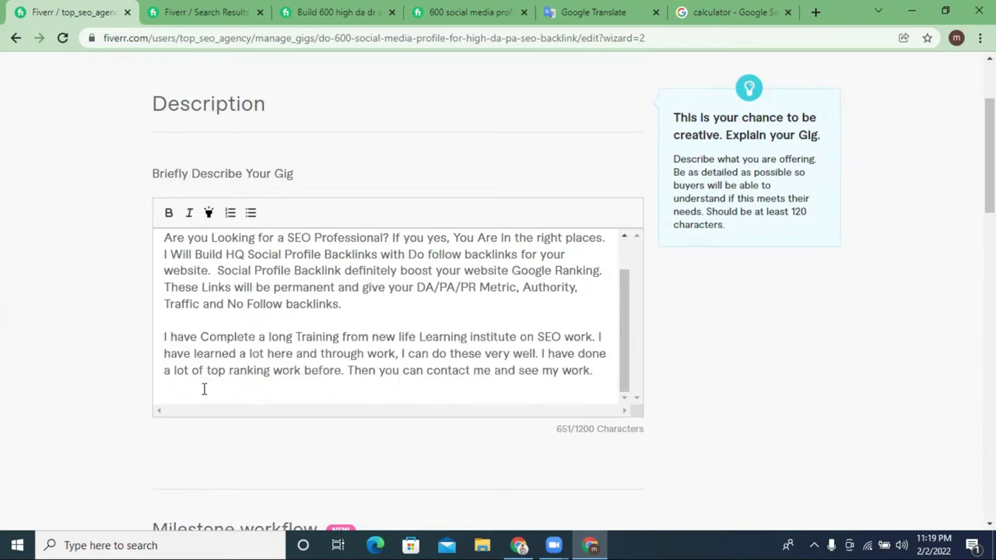
key("Return")
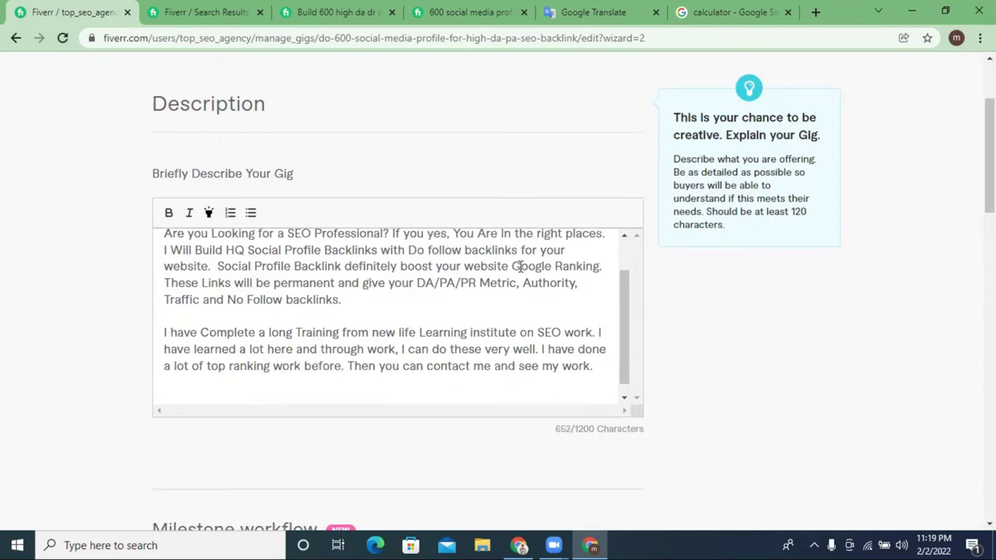
scroll(487, 314, "down", 1)
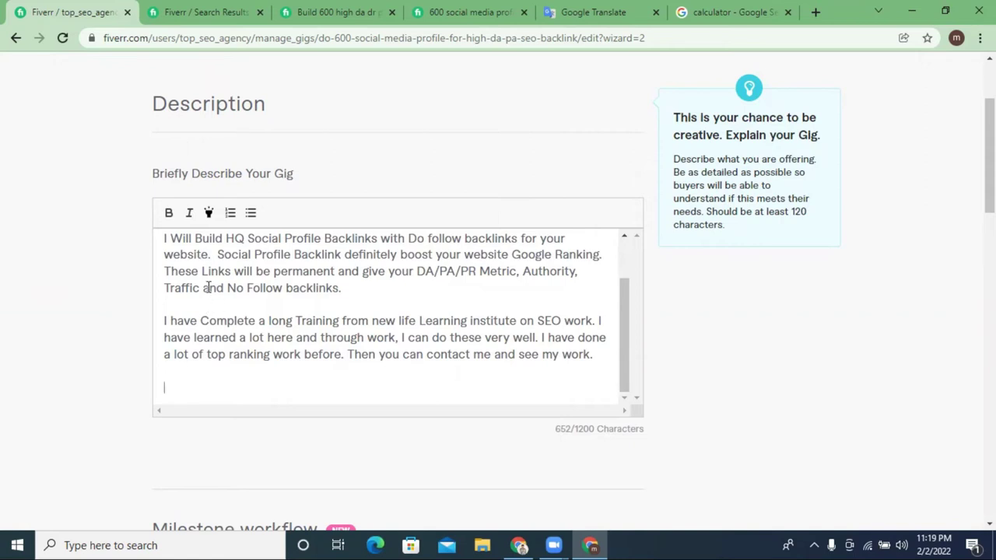
scroll(226, 291, "up", 3)
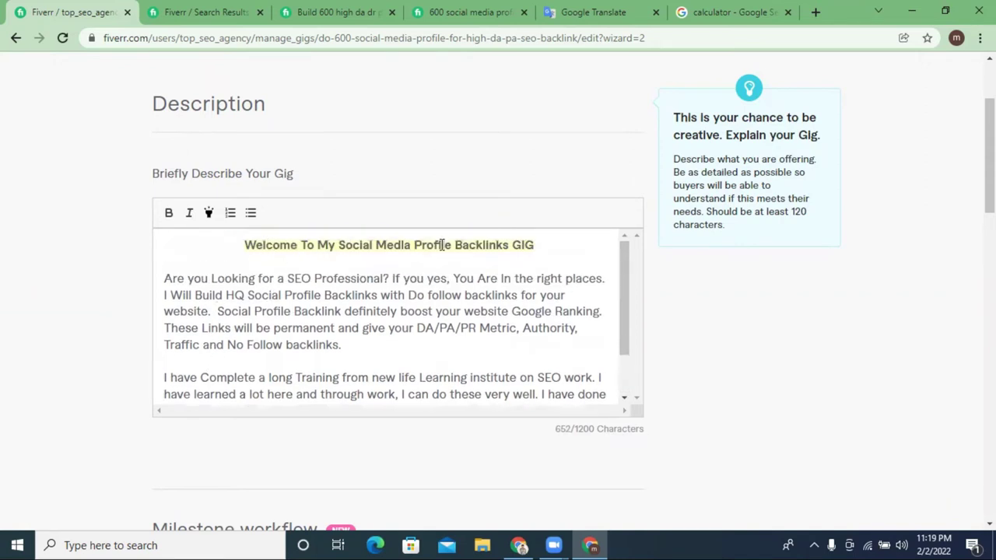
scroll(395, 293, "down", 2)
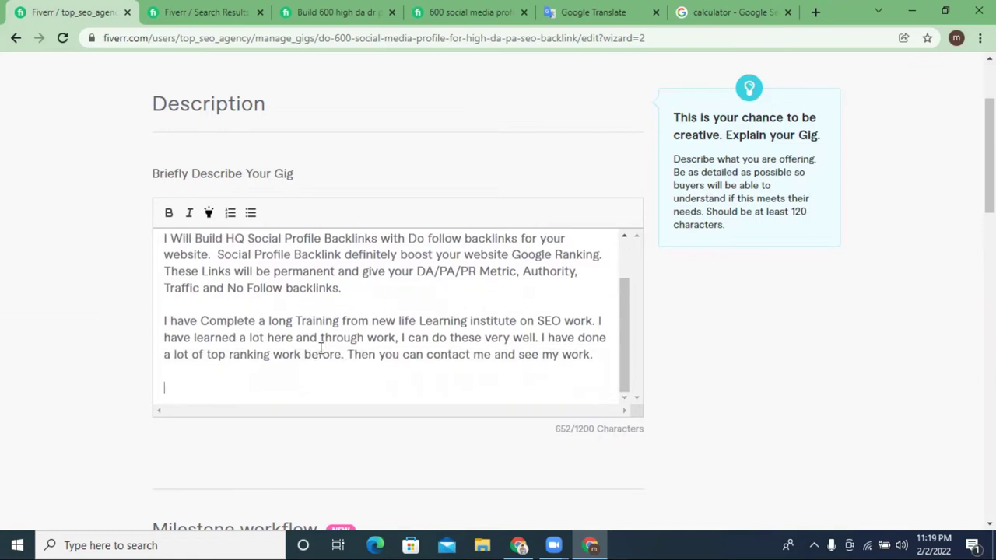
scroll(320, 348, "down", 2)
scroll(213, 267, "up", 2)
scroll(187, 370, "down", 1)
left_click(175, 312)
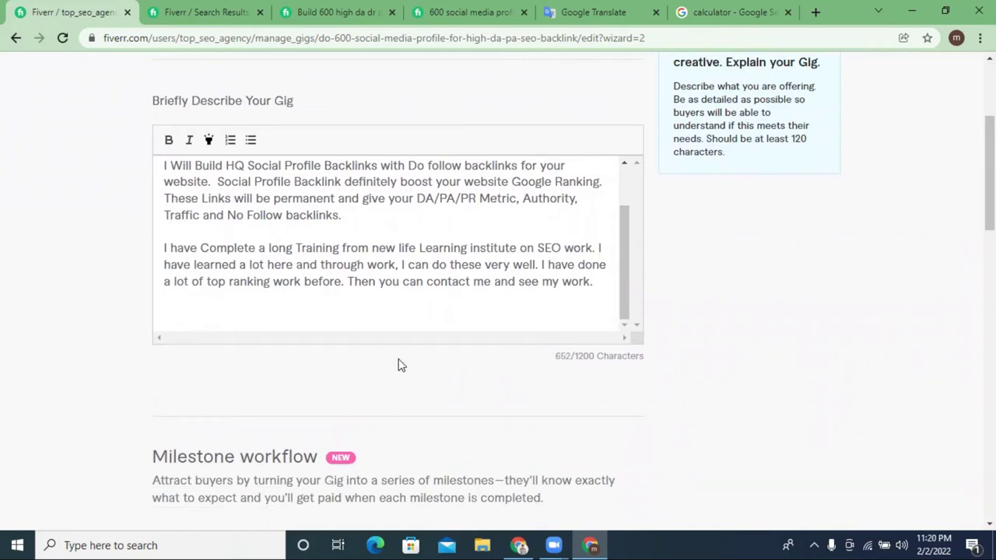
scroll(400, 365, "up", 1)
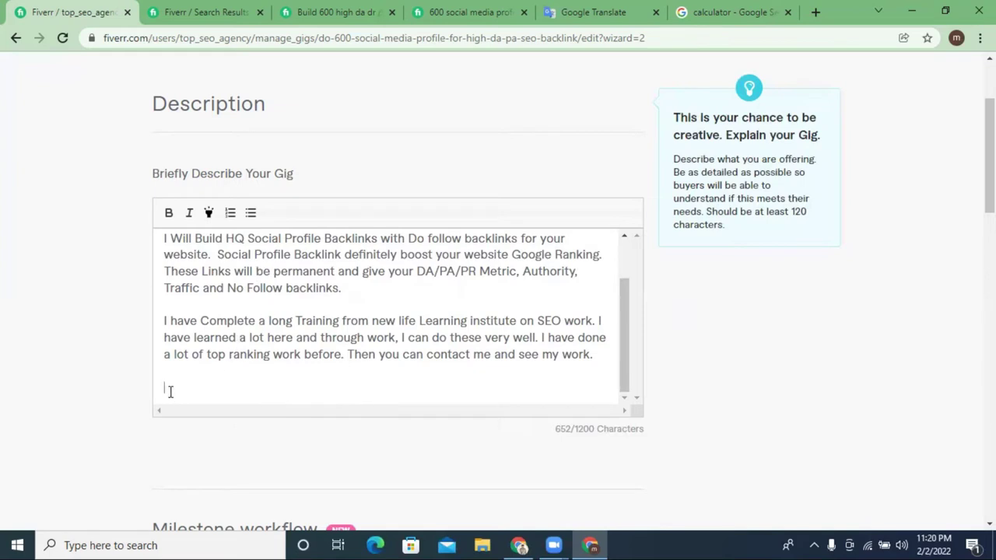
type("My Services Description")
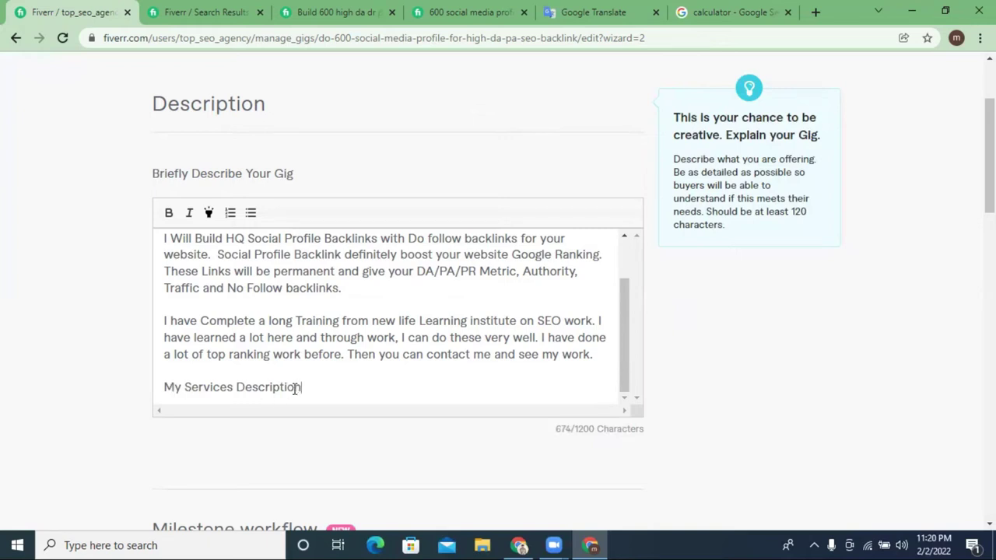
type(":")
Step: Make the "My Services Description:" subheading bold
triple_click(275, 387)
left_click(173, 213)
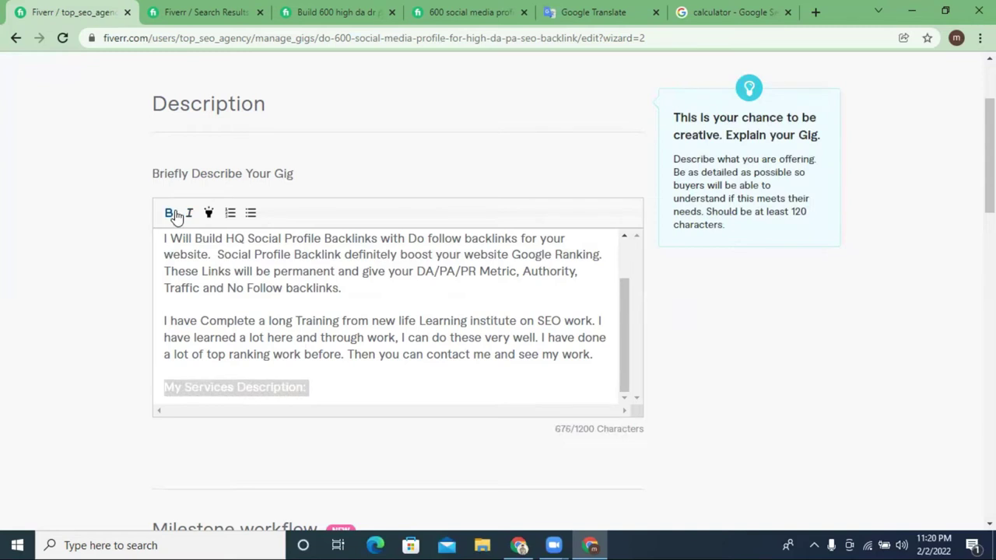
left_click(307, 389)
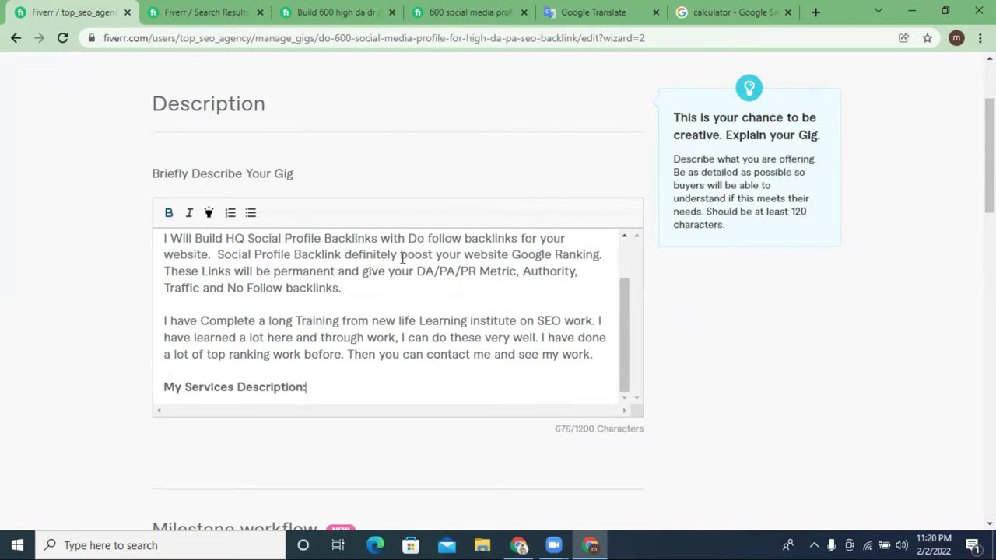
Step: Make "Social Profile Backlinks" bold in the first paragraph and hyphenate "Do follow" as "Do-follow"
scroll(386, 264, "up", 2)
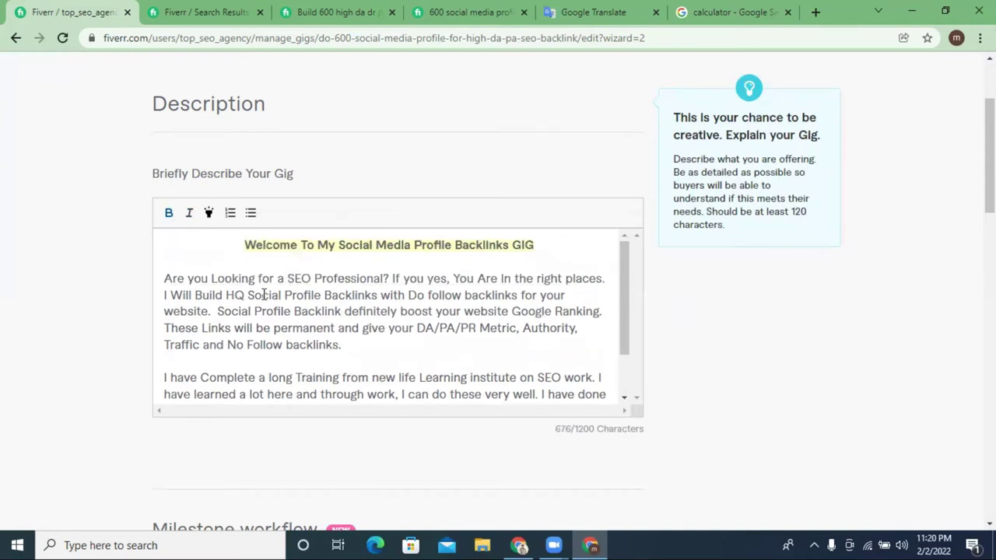
left_click_drag(247, 295, 378, 295)
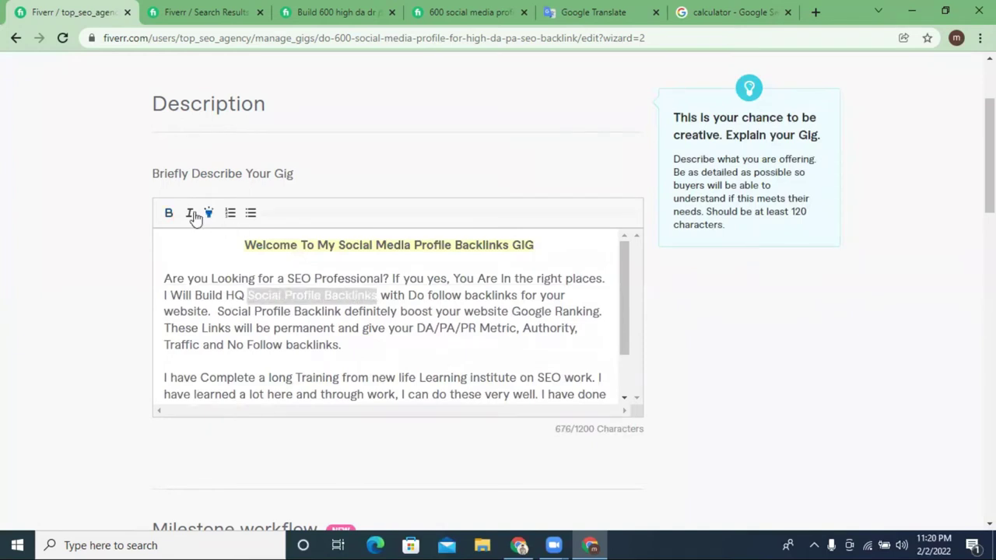
left_click(168, 213)
left_click(318, 300)
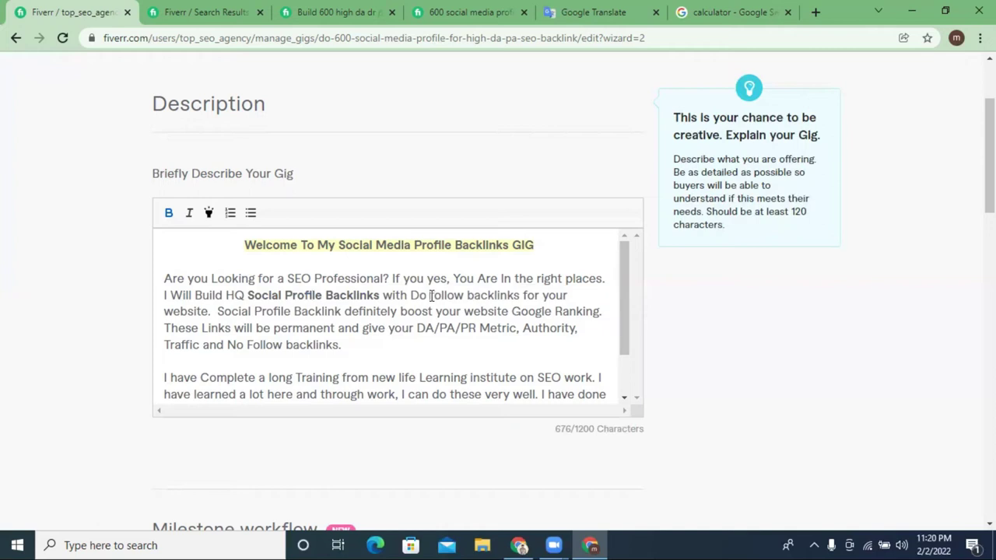
left_click(432, 299)
key("BackSpace")
type("-")
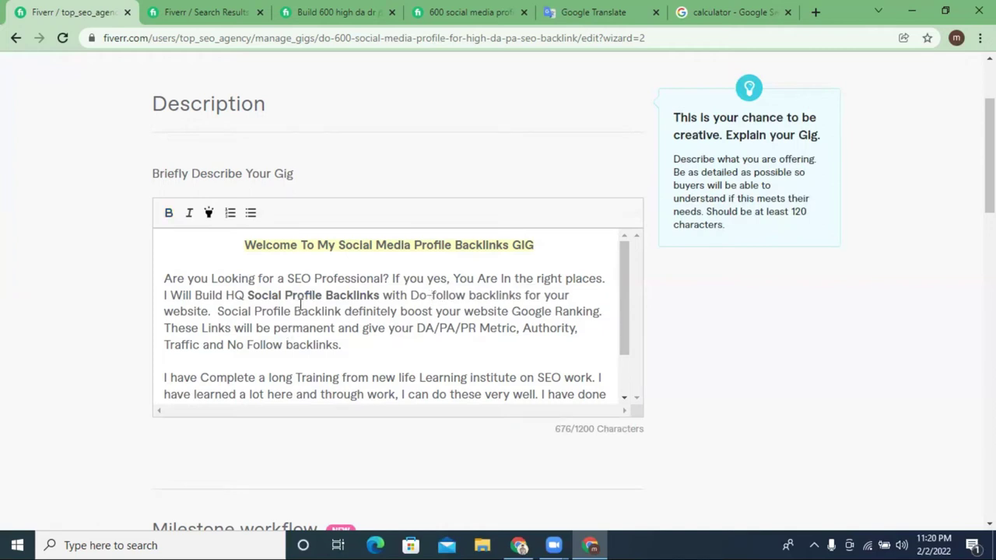
Step: Start a bulleted list on a new line under the "My Services Description:" subheading
scroll(389, 327, "down", 1)
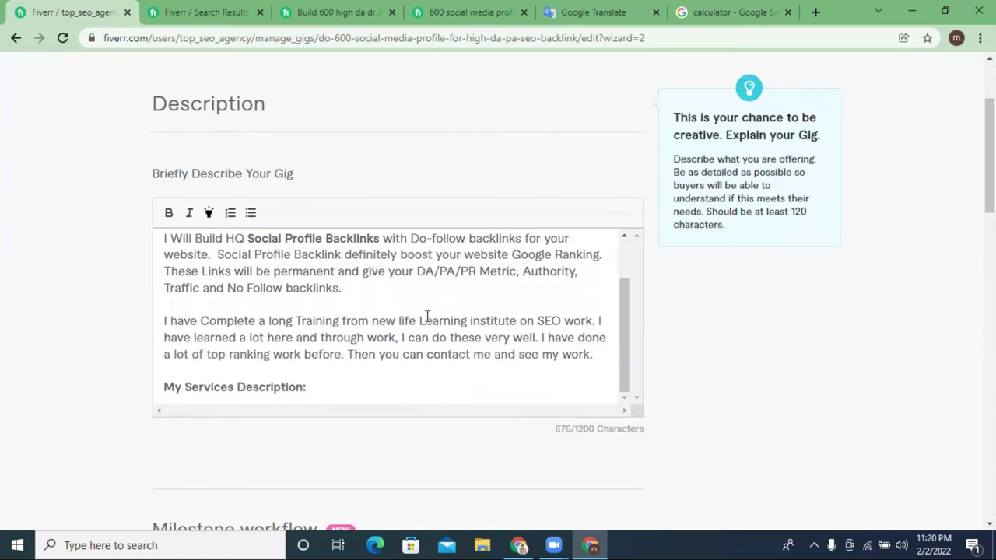
scroll(300, 329, "down", 1)
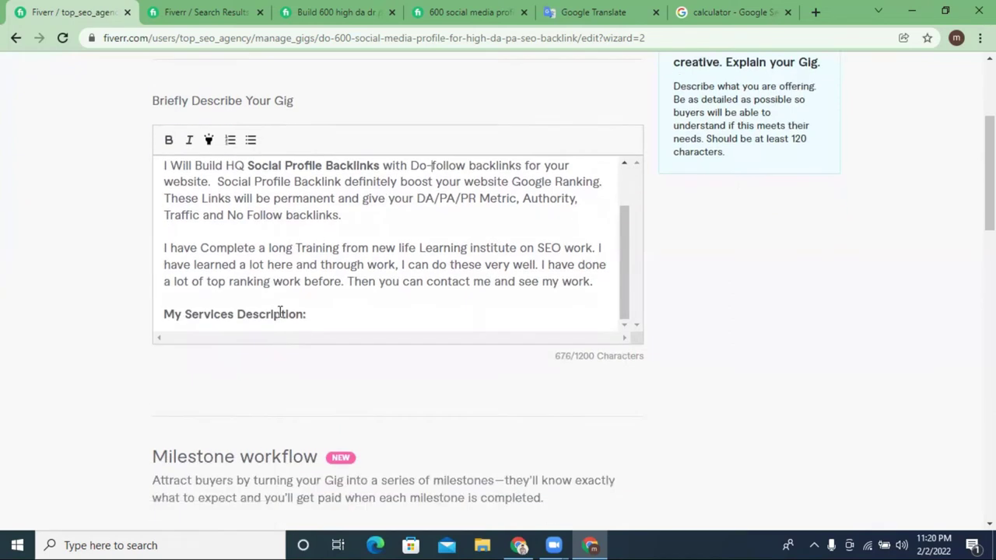
left_click(322, 314)
key("Return")
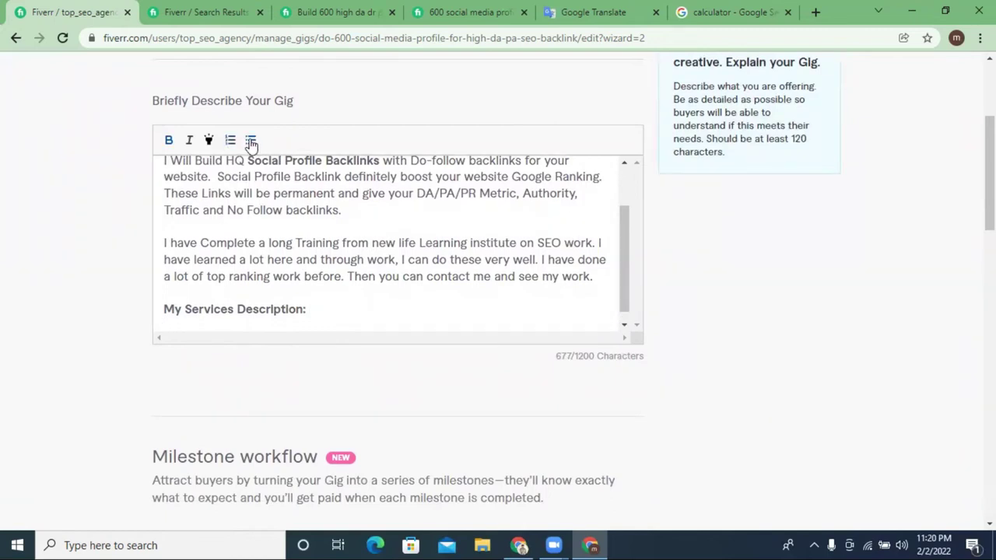
left_click(194, 325)
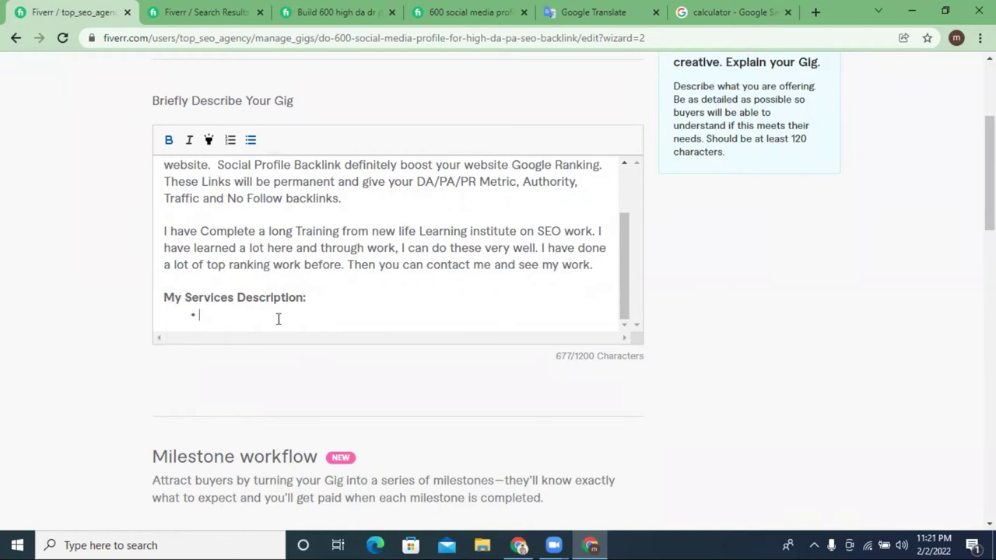
Step: Examine the service feature lists in the two competing 600 profile backlinks gigs, and return to the gig description
left_click(326, 14)
scroll(304, 248, "down", 5)
scroll(303, 249, "down", 3)
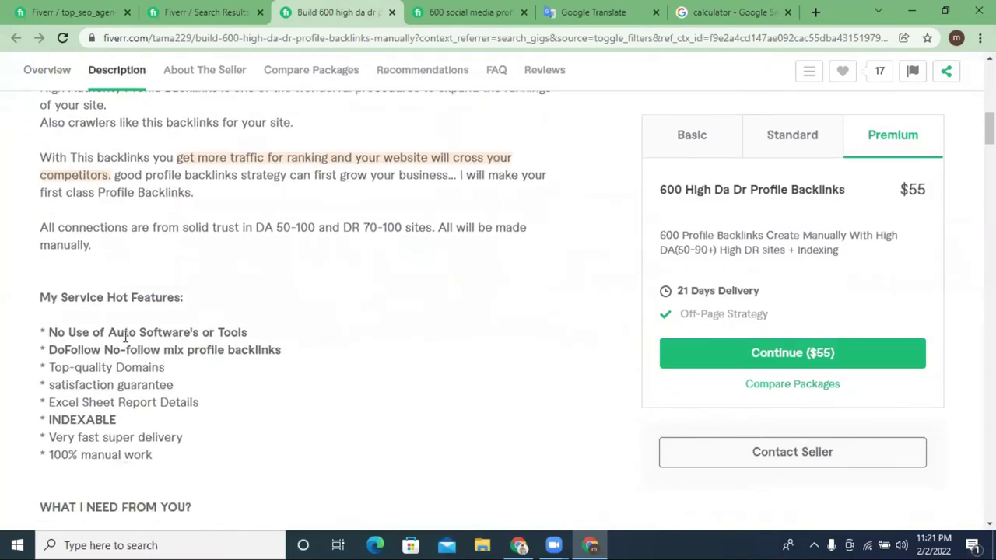
scroll(124, 336, "down", 1)
scroll(105, 380, "down", 1)
left_click(467, 14)
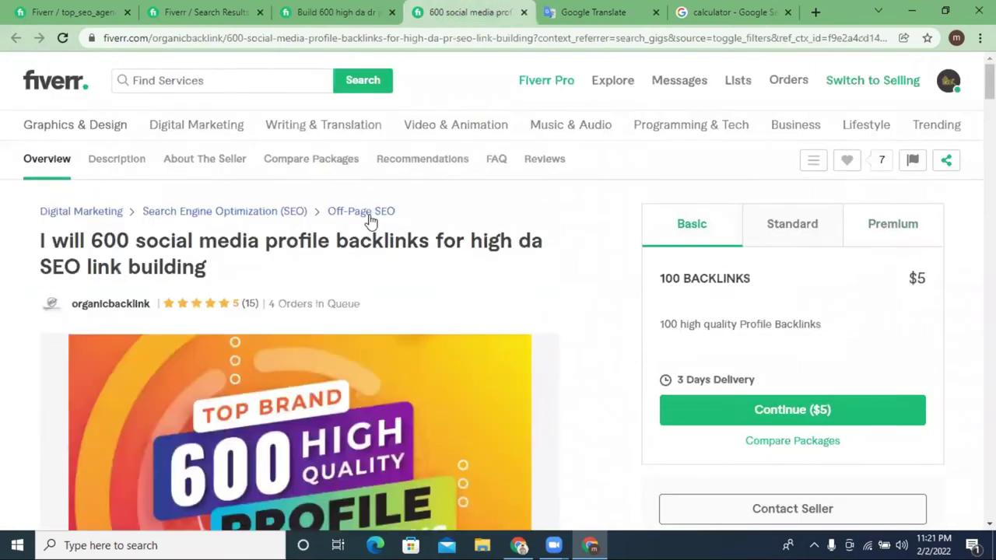
scroll(318, 282, "down", 10)
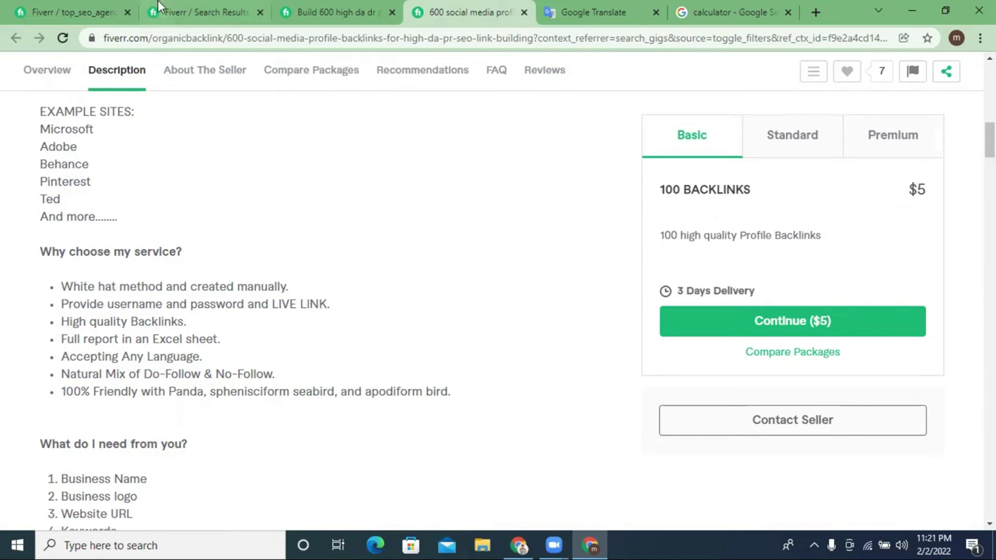
left_click(179, 12)
left_click(40, 8)
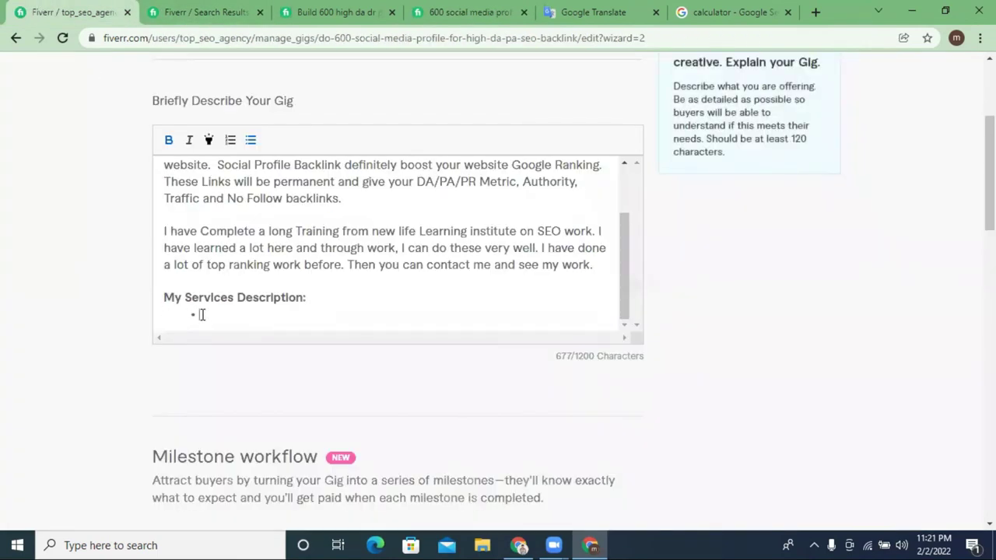
Step: Enter "White Hat Link Building" as the first bullet under the services subheading
type("White Hat")
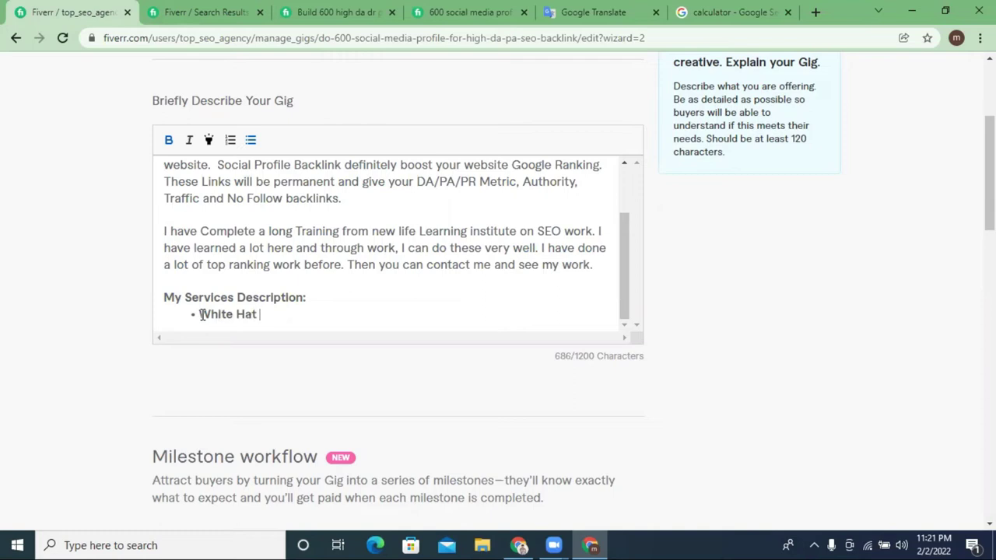
type(" LINK")
key("BackSpace")
key("BackSpace")
key("BackSpace")
key("BackSpace")
type("ink Building")
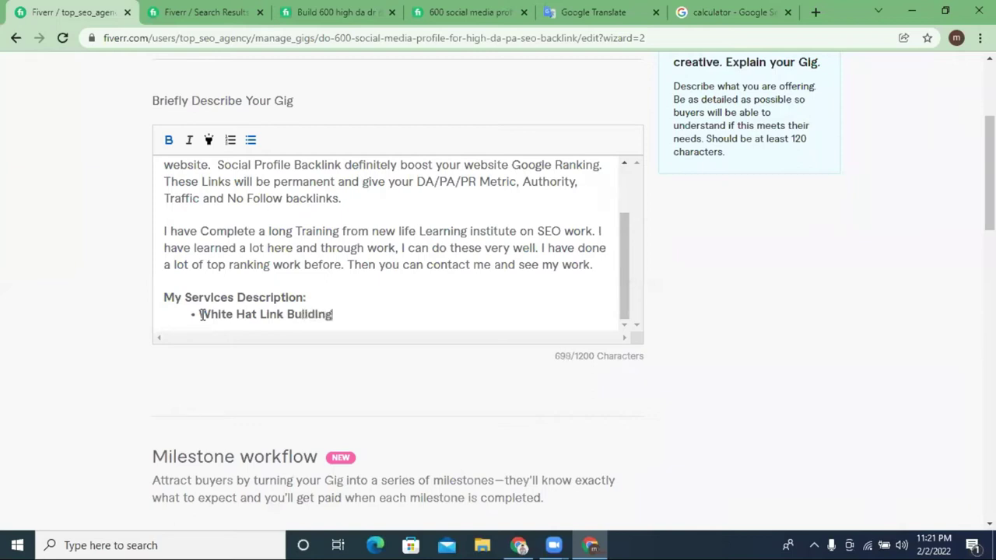
Step: Add "100% Do-follow Backlink" as the second bullet of the services list
key("Return")
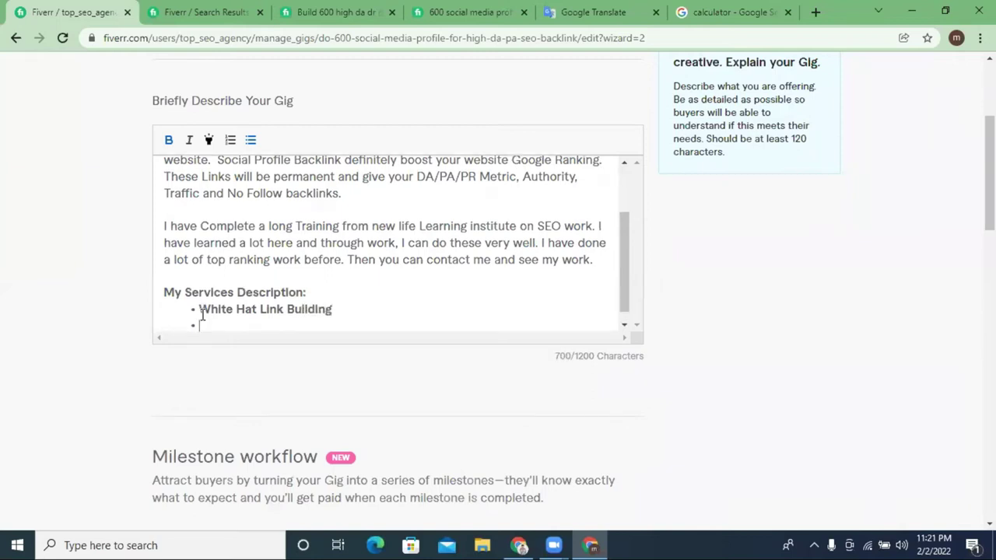
type("100")
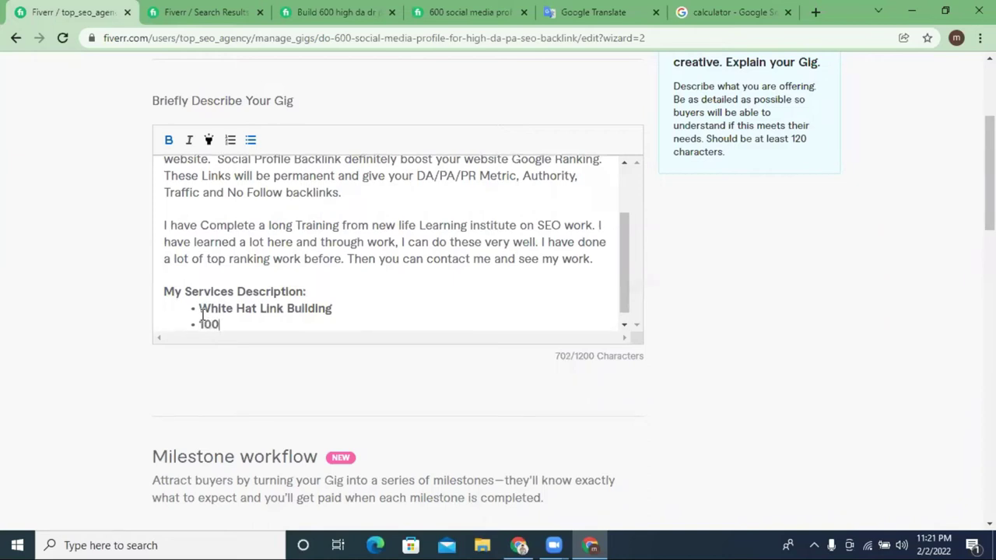
type("% Do-follow ")
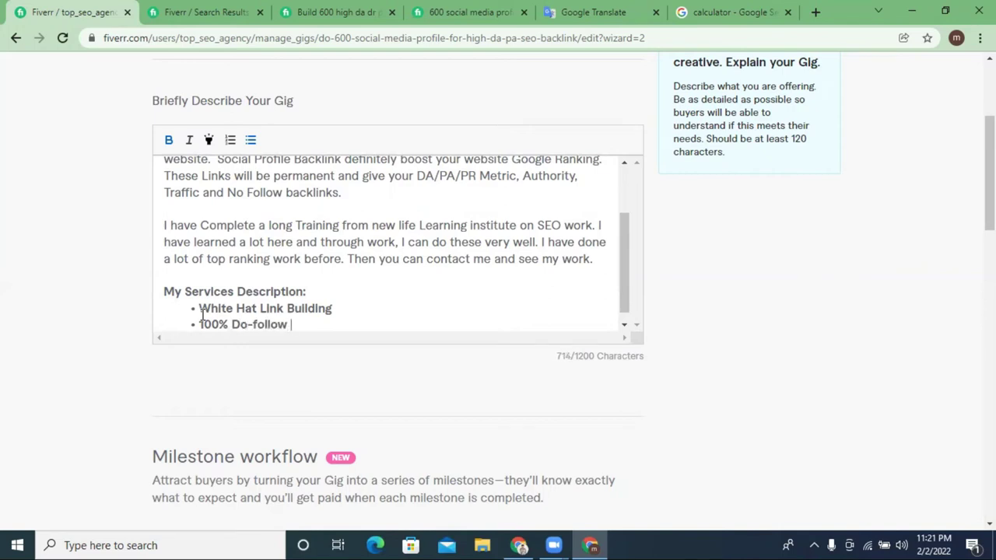
type("Backlink")
Step: Add "Increase Organic Traffic" as the third bullet, correcting the spelling of "Increase" and "Organic"
key("Return")
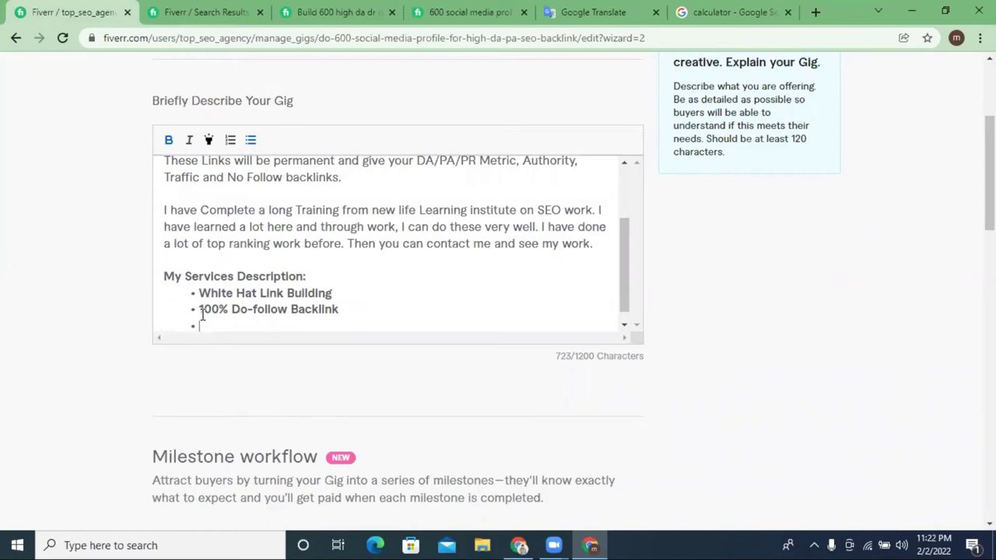
type("Ins")
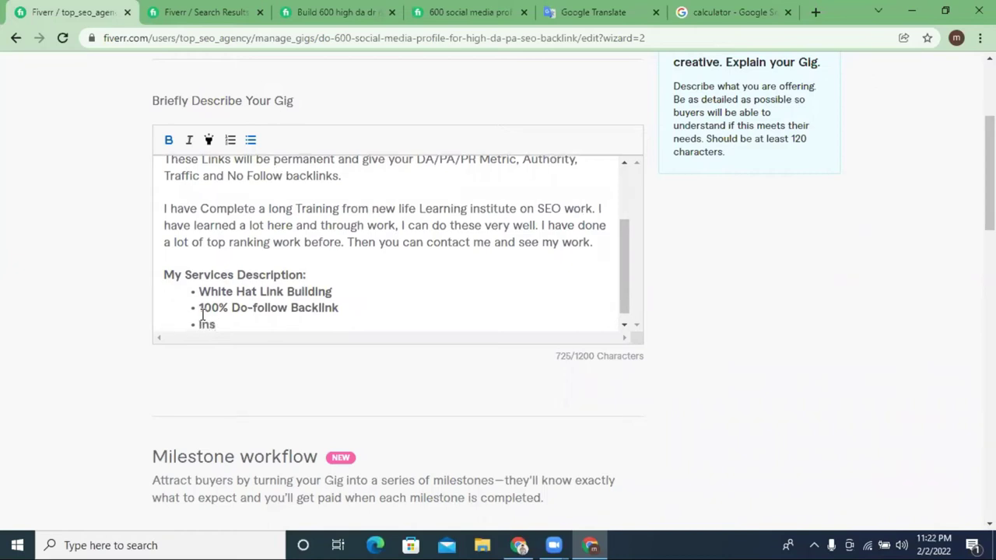
type("rease")
right_click(201, 326)
left_click(237, 335)
type("Org")
key("BackSpace")
type("anick")
key("BackSpace")
key("BackSpace")
key("BackSpace")
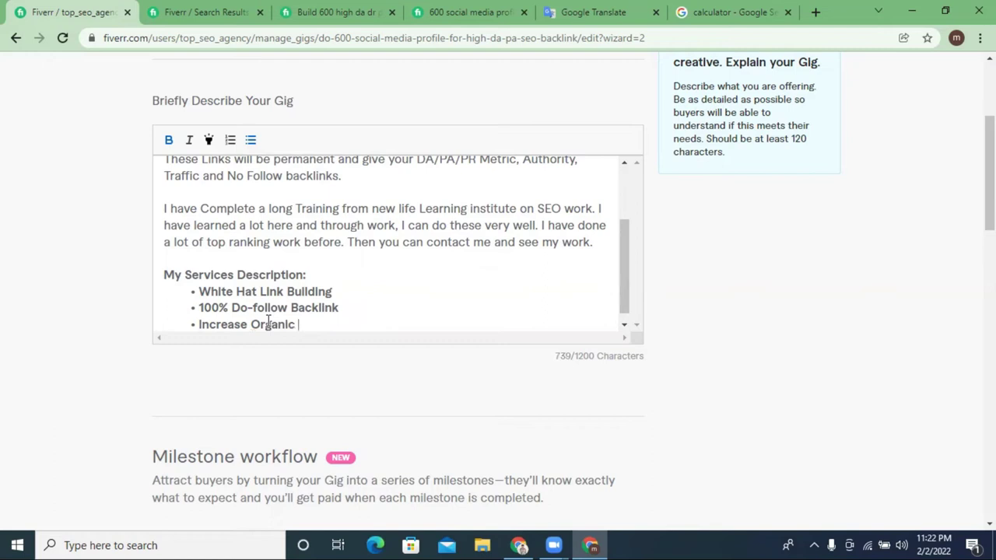
type("Traffic")
Step: Add "High DA/PA/PR Profile Backlink" as the fourth bullet of the services list
key("Return")
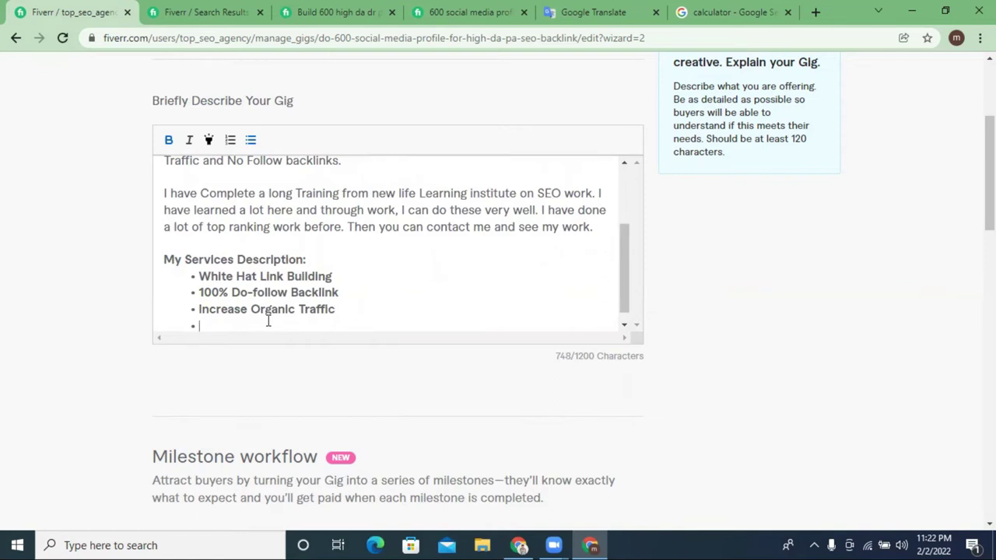
type("High ")
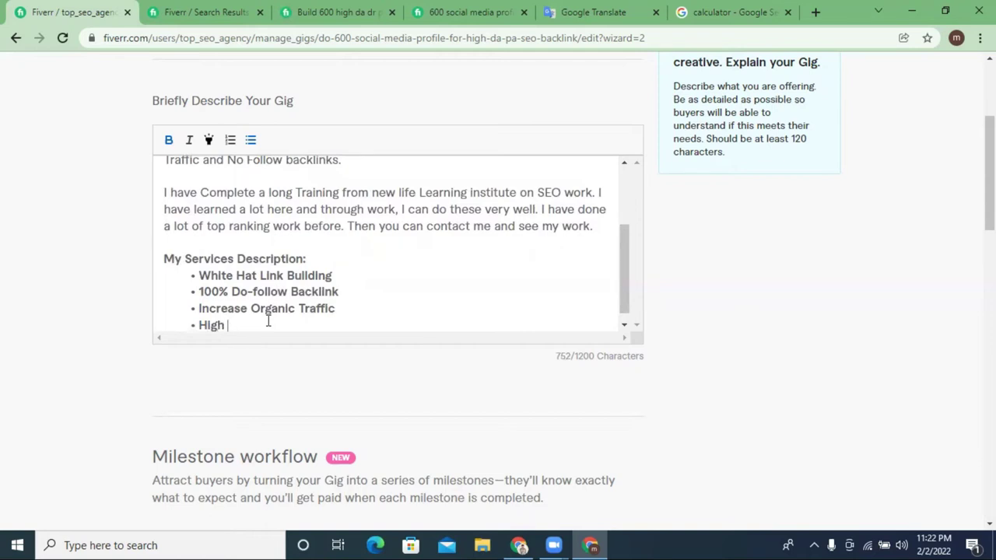
type("DA/PA/ PR Profile Backlink")
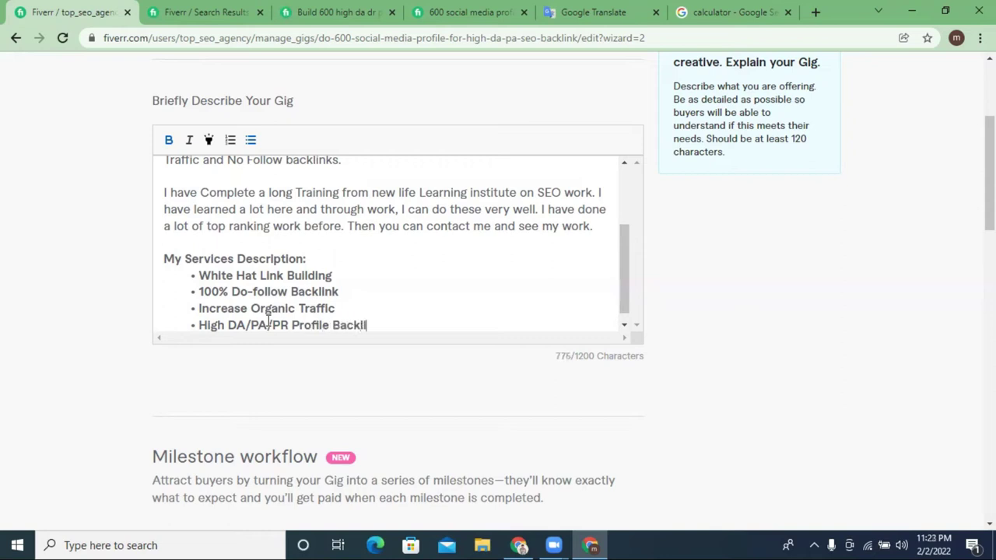
Step: Check the service features in both competing profile backlink gigs and add "Google Panda and Penguin Safe" as the fifth bullet of the services list
key("Return")
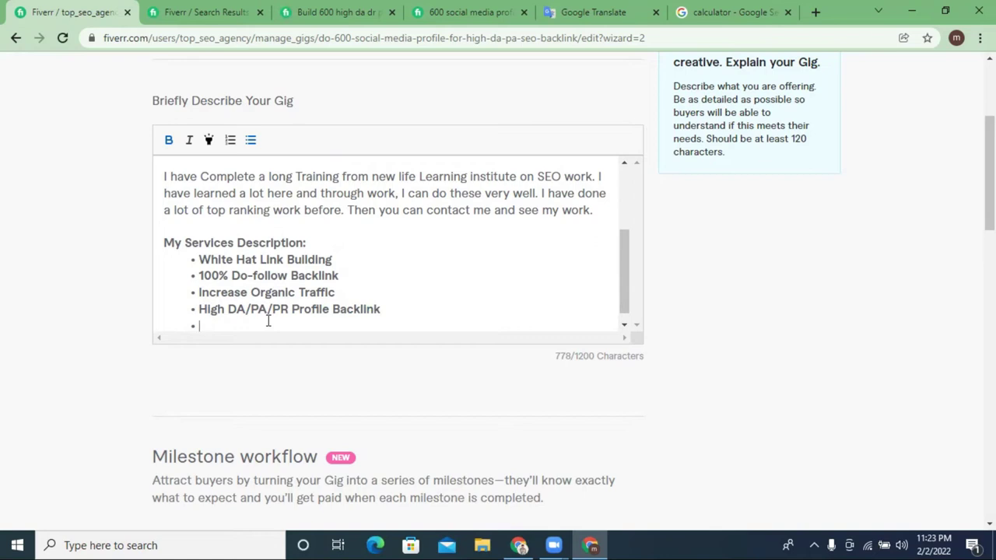
left_click(334, 12)
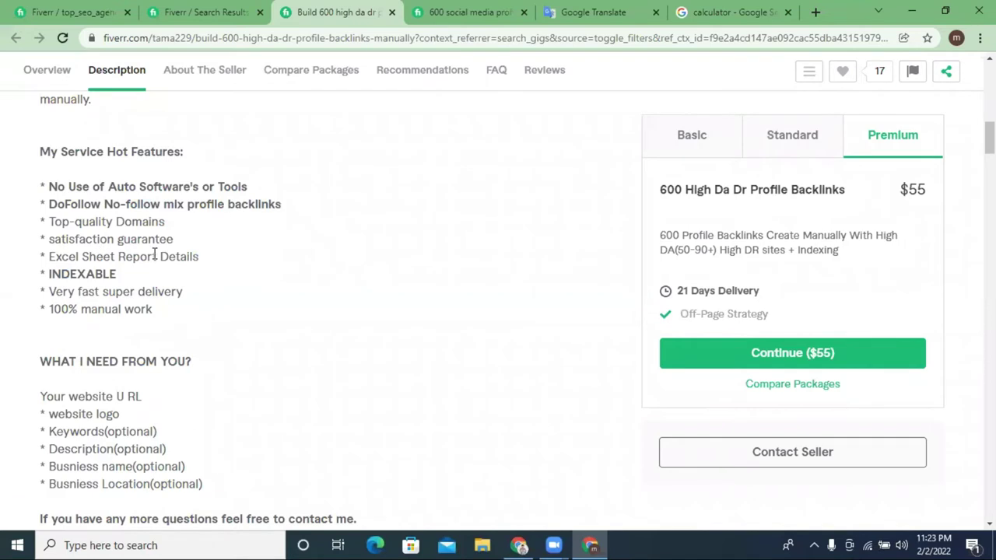
scroll(164, 235, "down", 1)
scroll(165, 235, "down", 3)
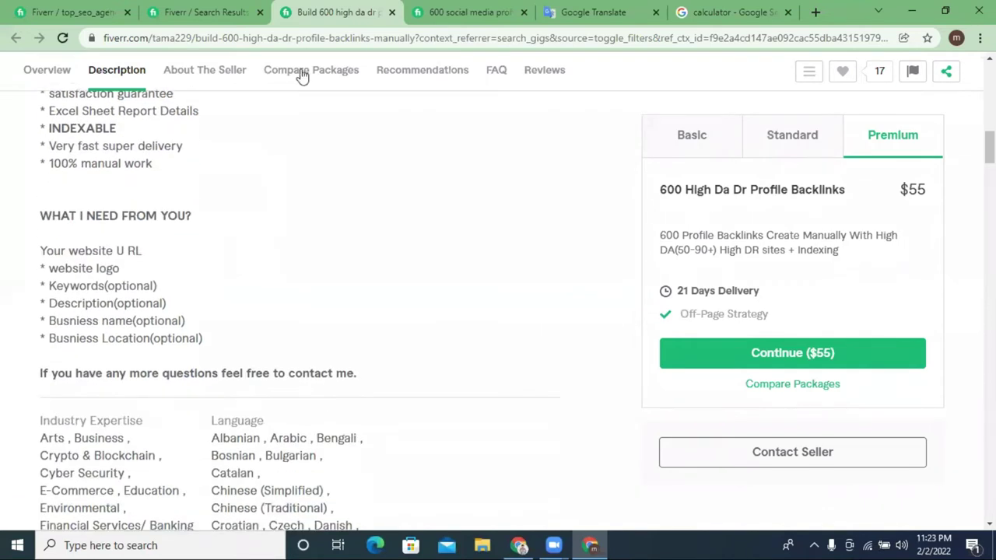
left_click(447, 11)
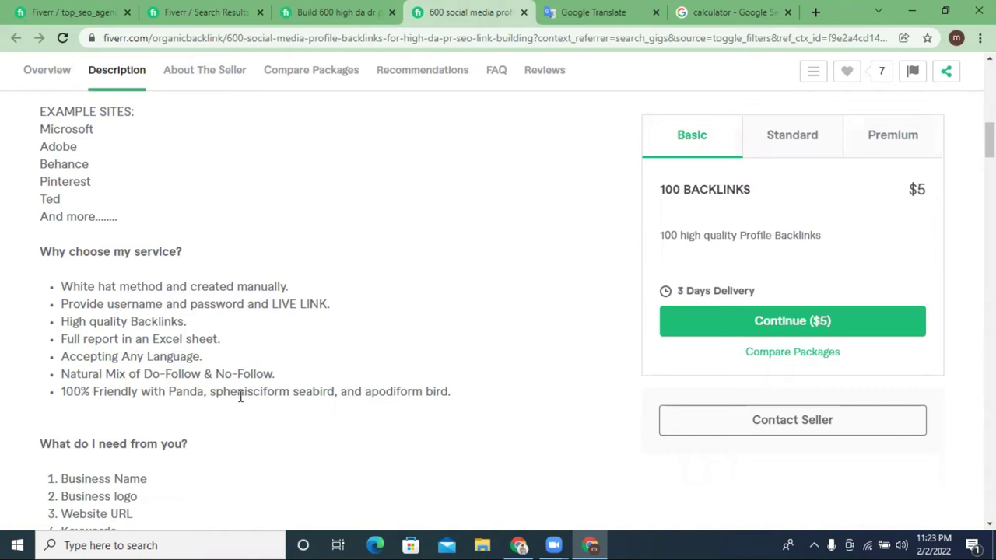
left_click(78, 12)
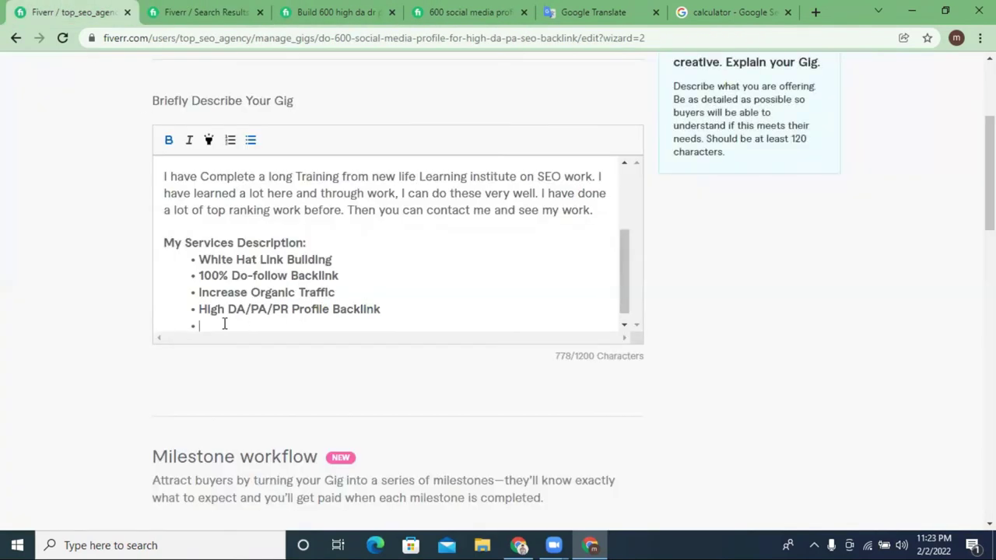
type("Google ")
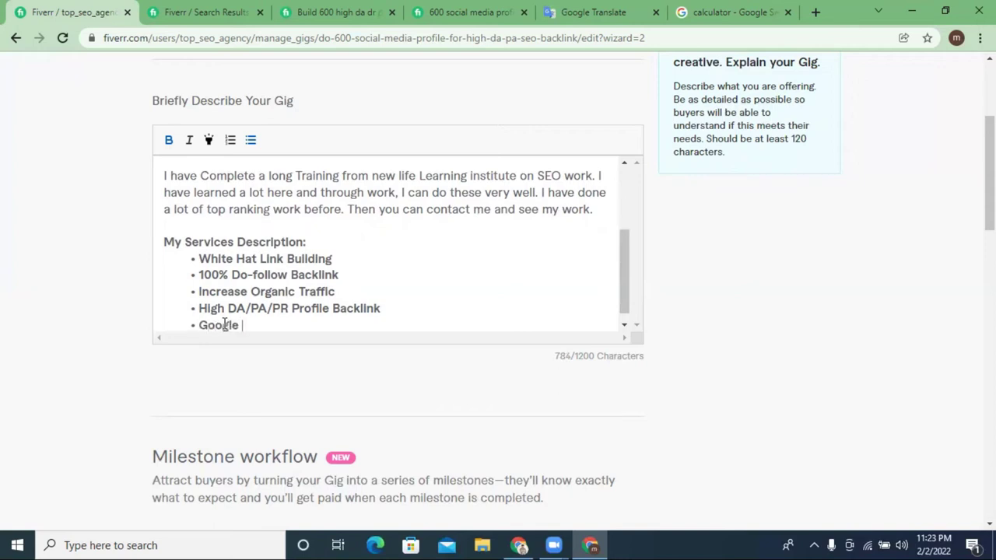
type("Pand")
type("and Pe")
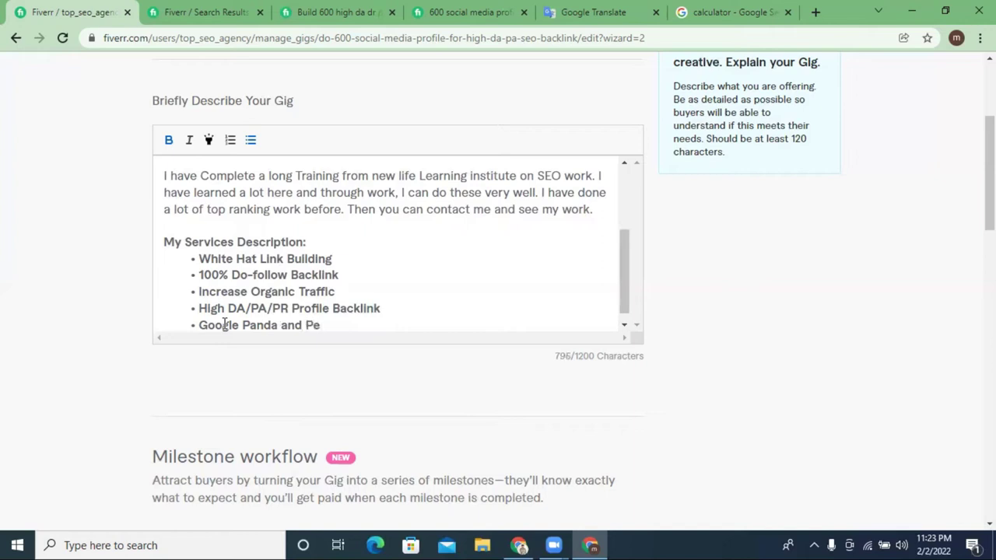
type("nguin Sa")
Step: Copy the "Google Panda and Penguin Safe" bullet and run a Google image search for it in place of the calculator search
left_click_drag(201, 325, 380, 322)
right_click(375, 313)
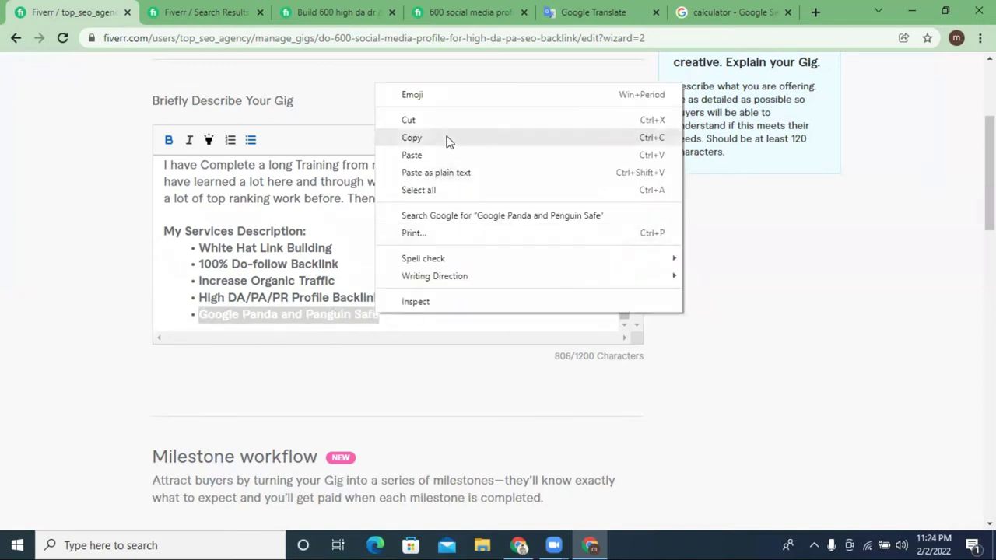
left_click(447, 138)
left_click(731, 12)
left_click(385, 78)
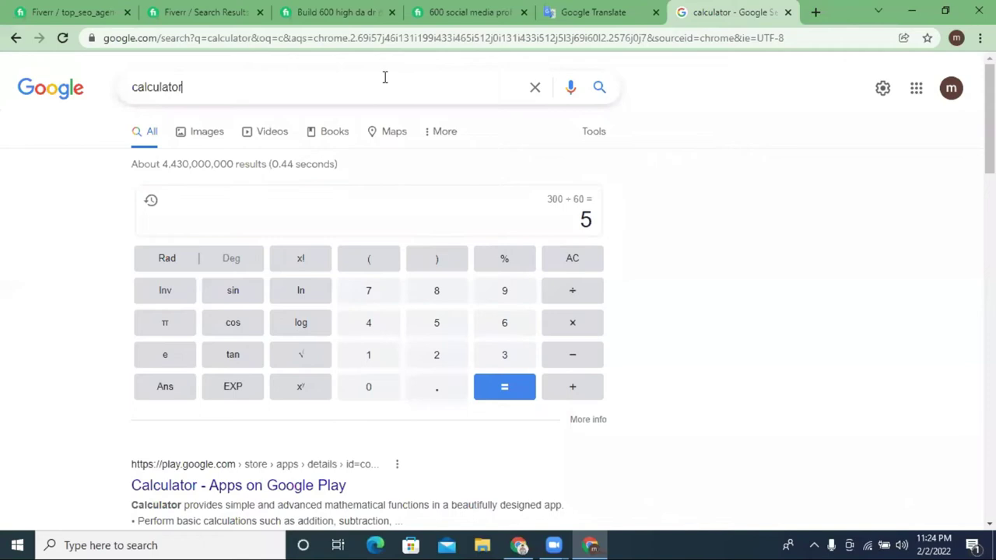
key("ctrl+a")
right_click(384, 78)
left_click(439, 152)
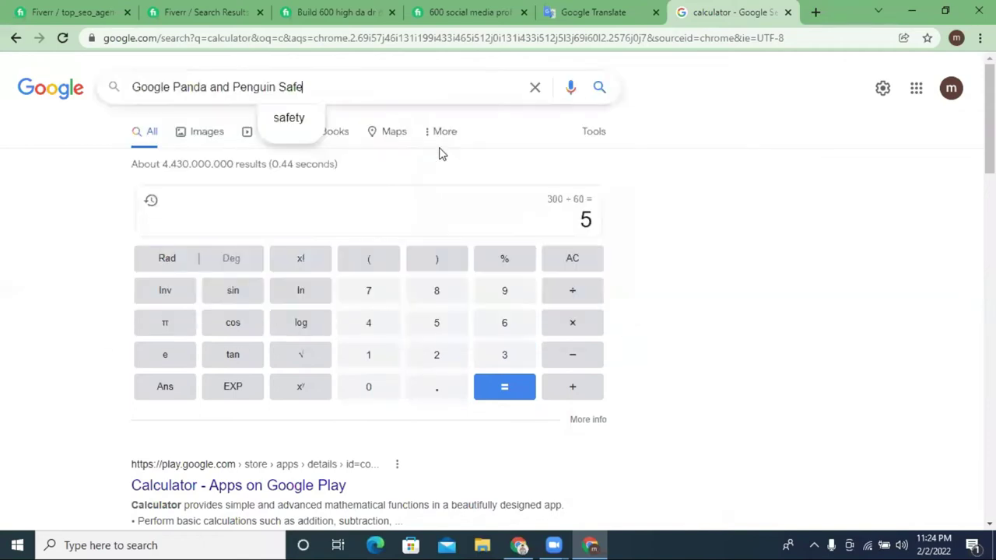
key("Return")
left_click(268, 132)
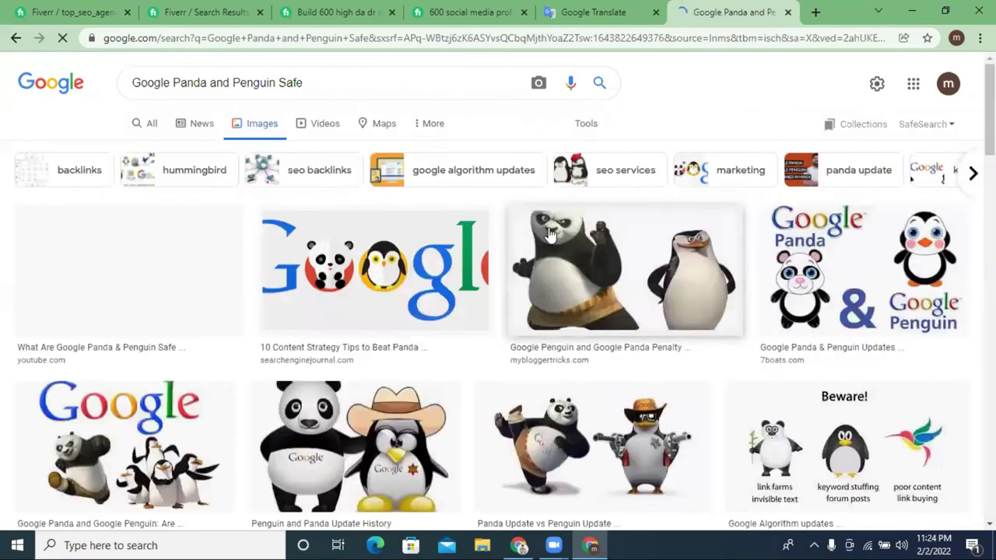
Step: Look through the first image results and preview the "I ate spam for breakfast" Google Panda picture with its related images
scroll(664, 262, "down", 2)
scroll(638, 261, "down", 3)
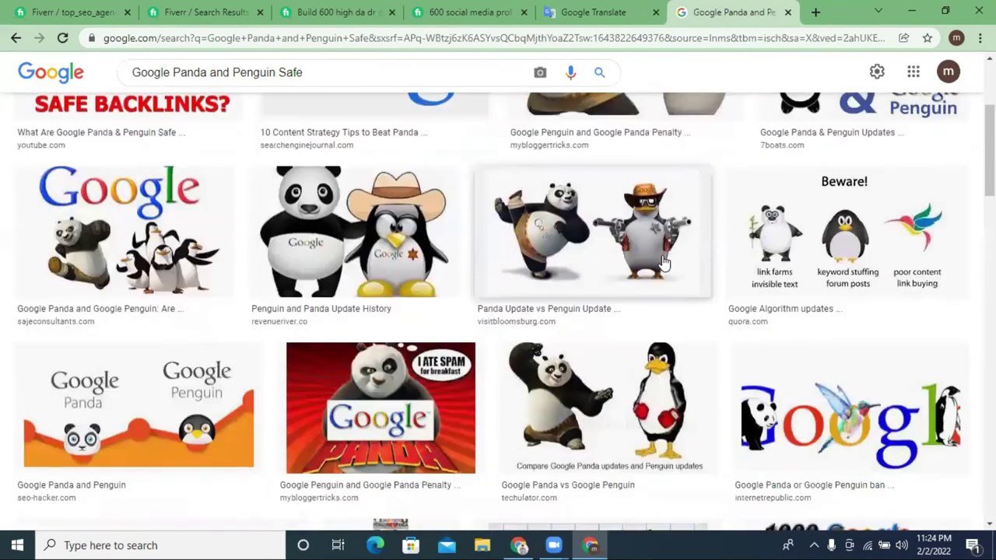
scroll(608, 266, "down", 3)
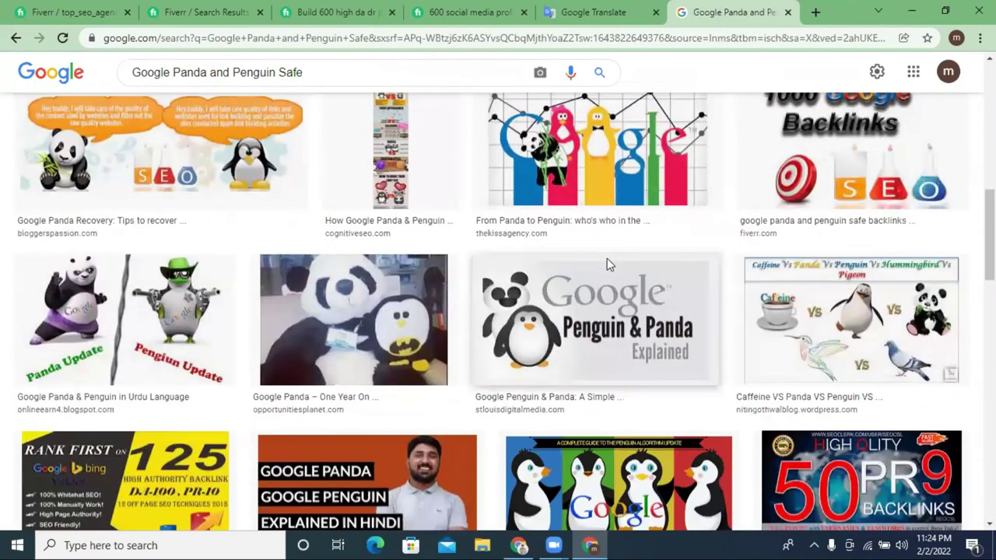
scroll(608, 264, "up", 4)
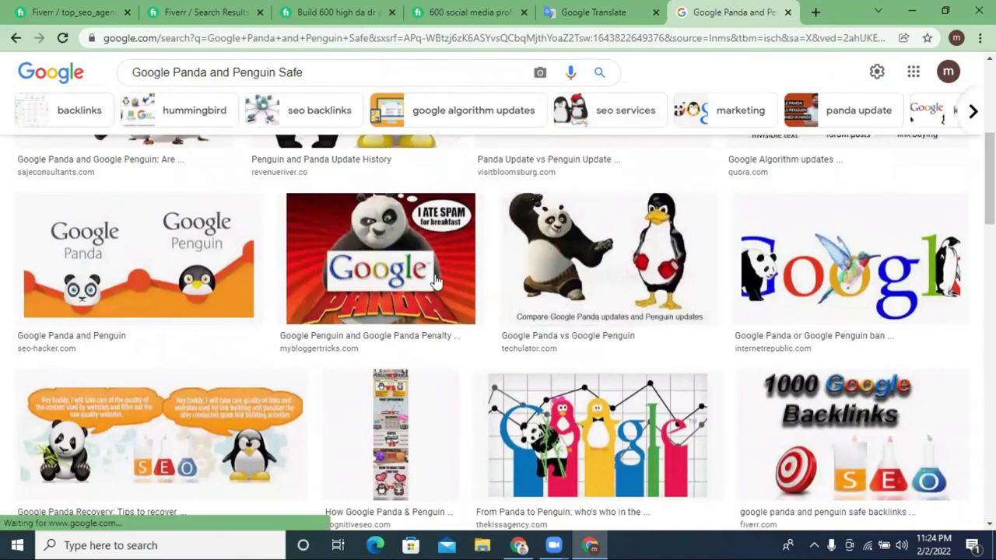
left_click(353, 259)
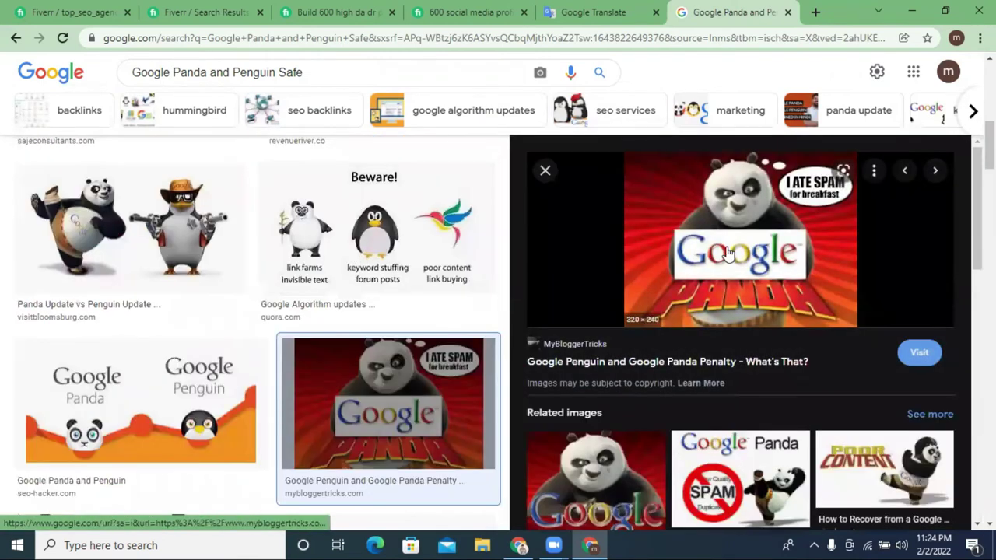
scroll(727, 253, "down", 5)
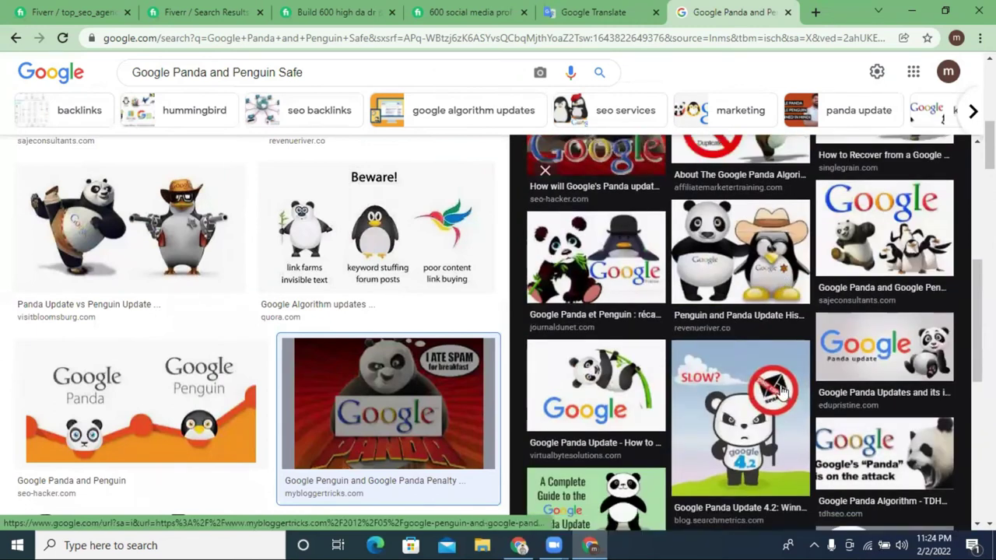
scroll(780, 391, "up", 4)
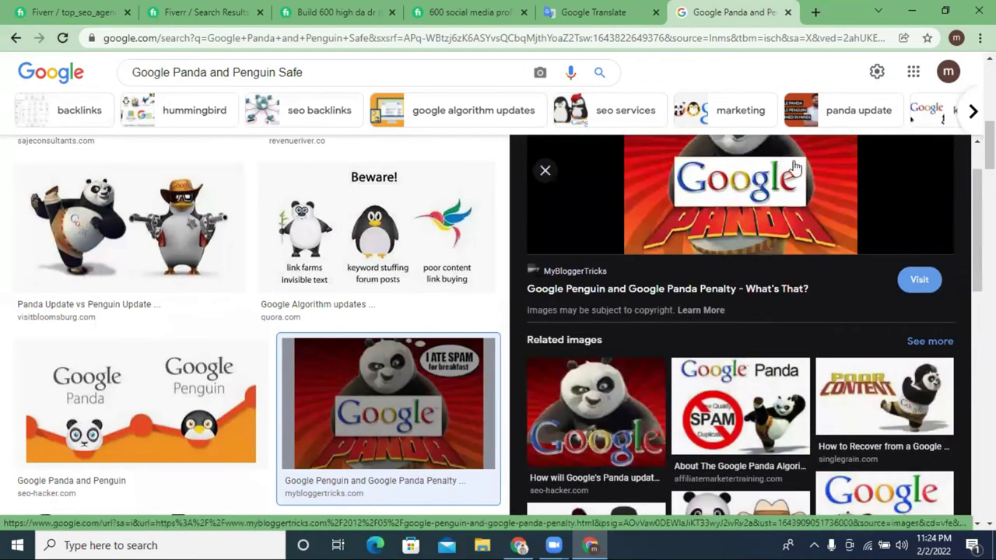
left_click(16, 39)
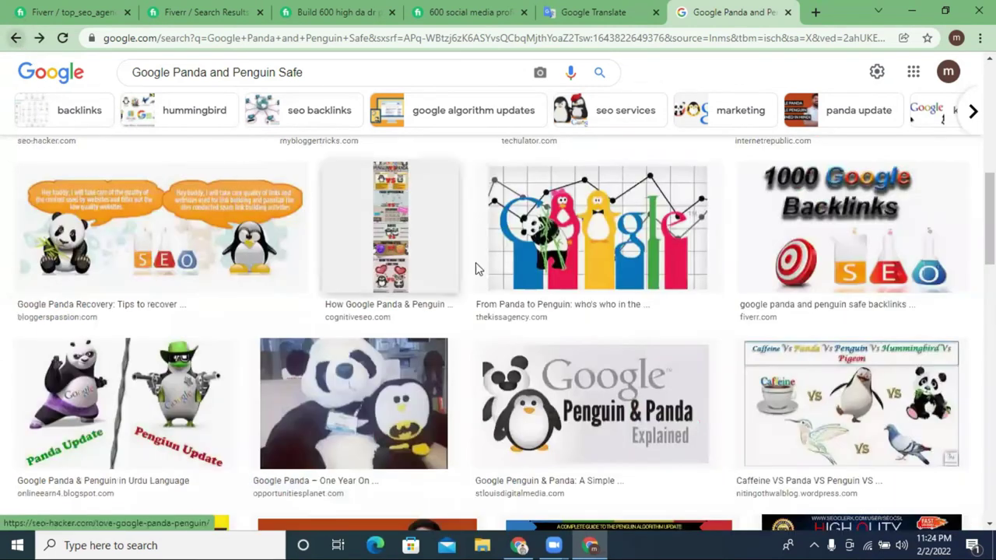
Step: Browse the remaining Google Panda and Penguin image results for pictures that illustrate the two algorithm updates
scroll(618, 349, "down", 4)
scroll(617, 349, "up", 3)
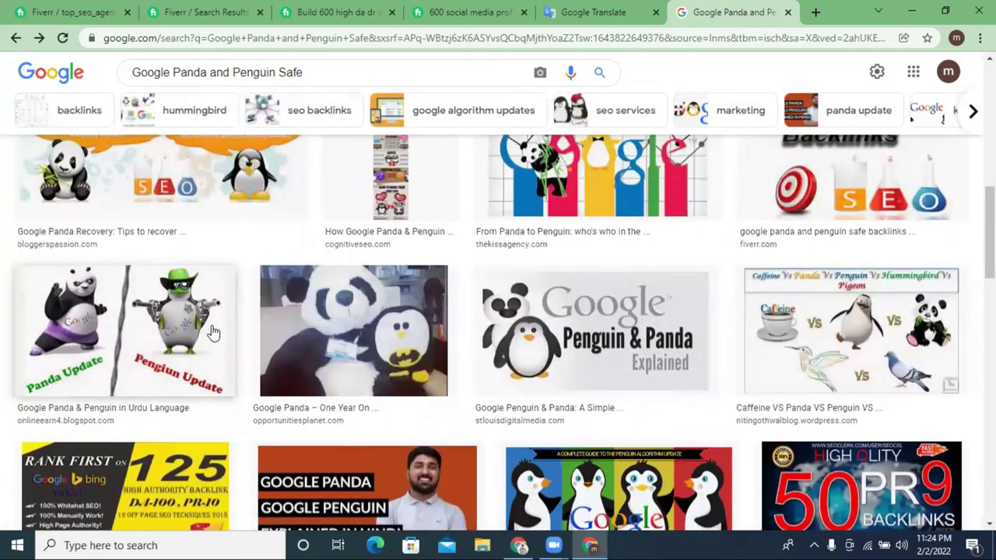
scroll(216, 336, "up", 2)
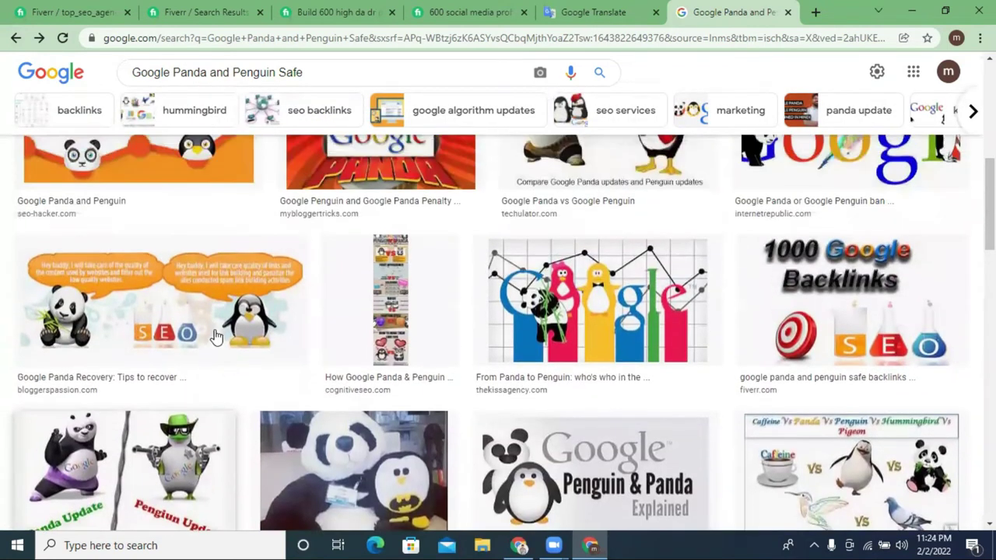
scroll(232, 333, "down", 2)
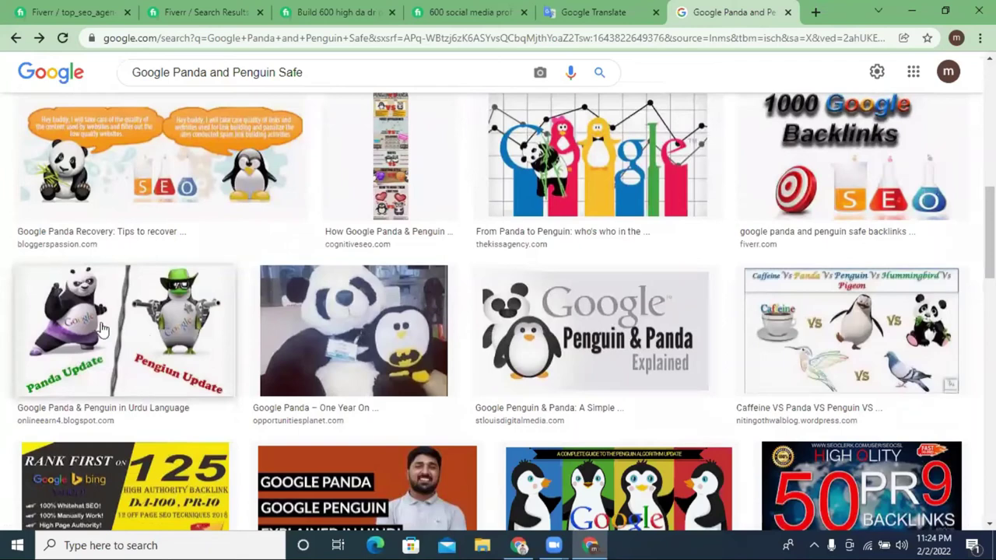
scroll(644, 383, "down", 9)
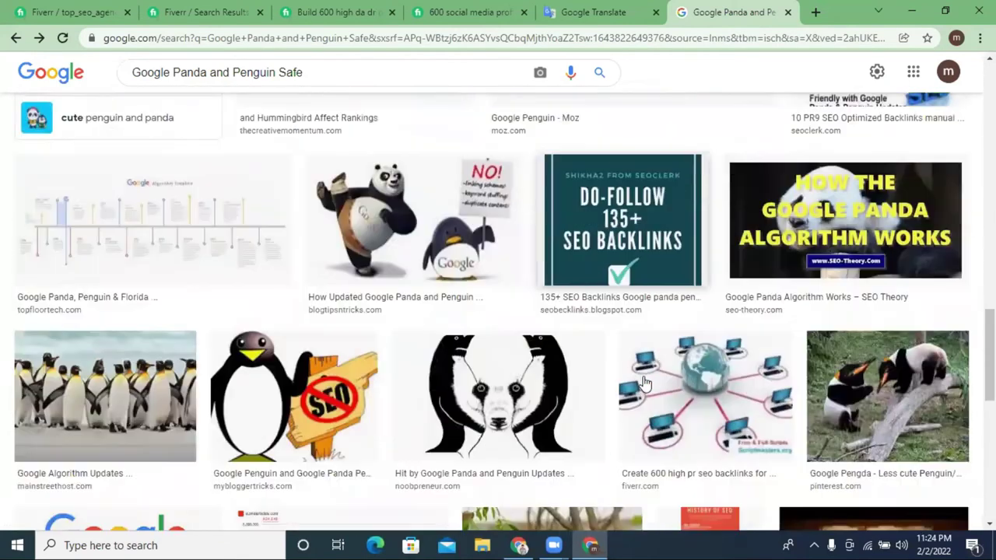
scroll(644, 383, "down", 6)
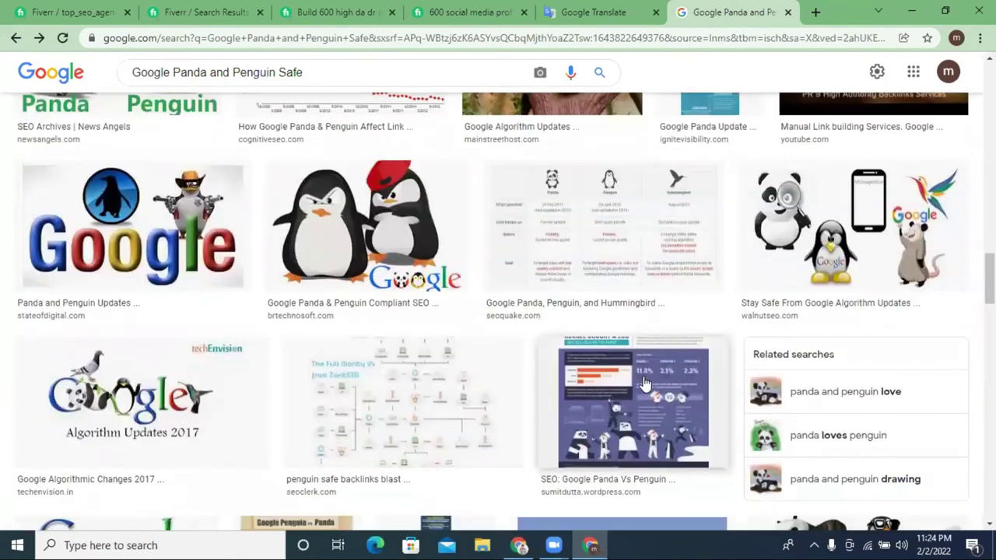
scroll(644, 382, "down", 6)
scroll(644, 383, "up", 4)
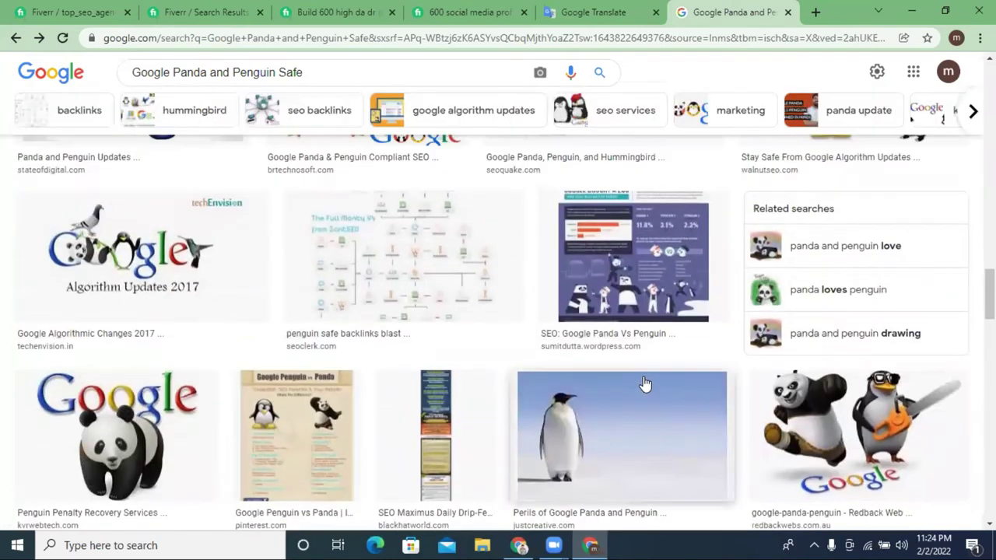
scroll(644, 382, "down", 8)
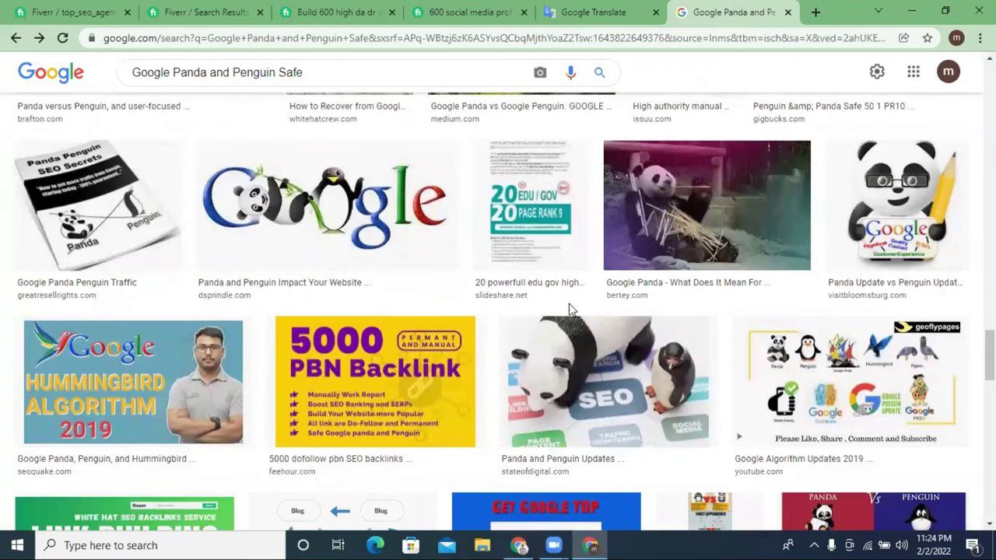
scroll(578, 308, "down", 5)
scroll(518, 378, "down", 6)
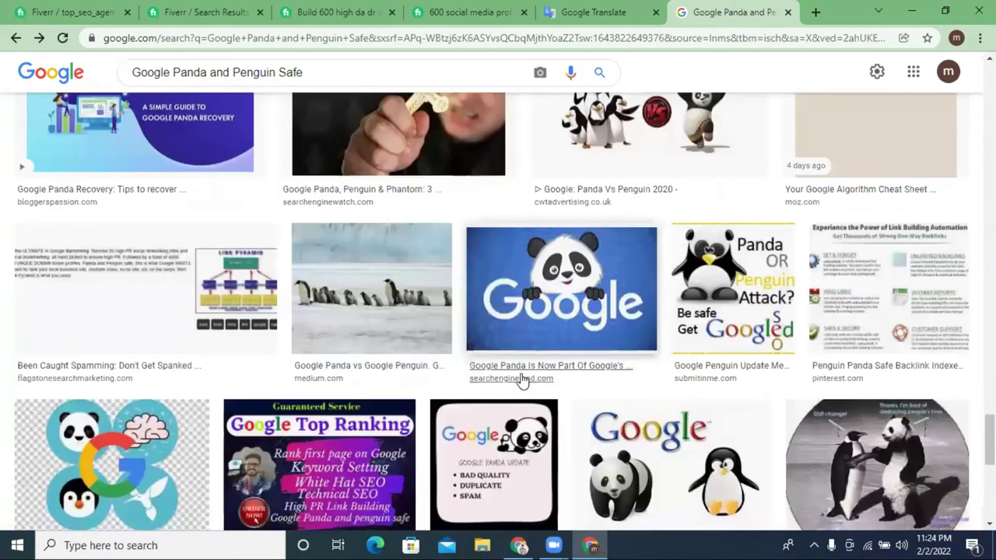
scroll(514, 361, "down", 1)
scroll(423, 194, "up", 10)
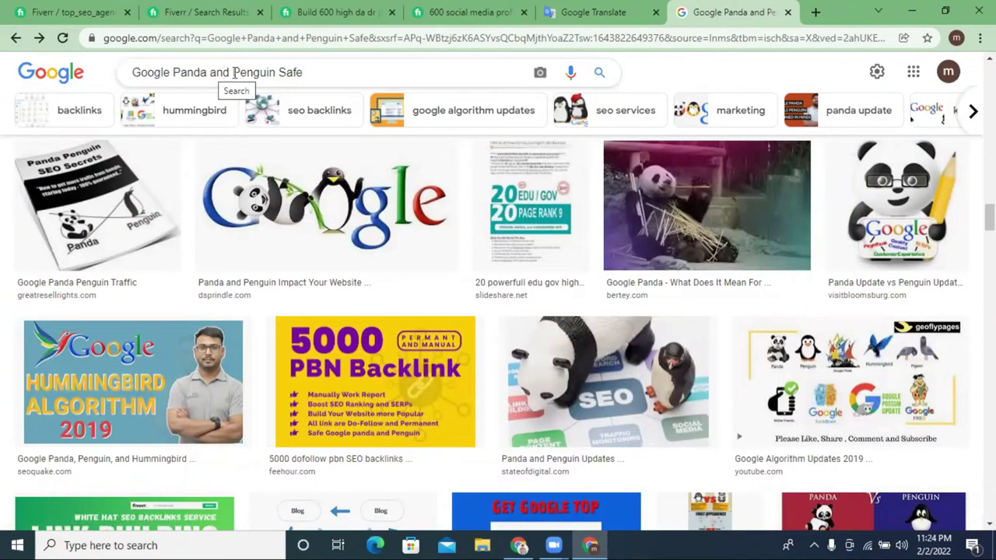
Step: Shorten the image search to "Google Panda", look through its results, and return to the Fiverr profile backlinks search results
left_click_drag(207, 72, 417, 71)
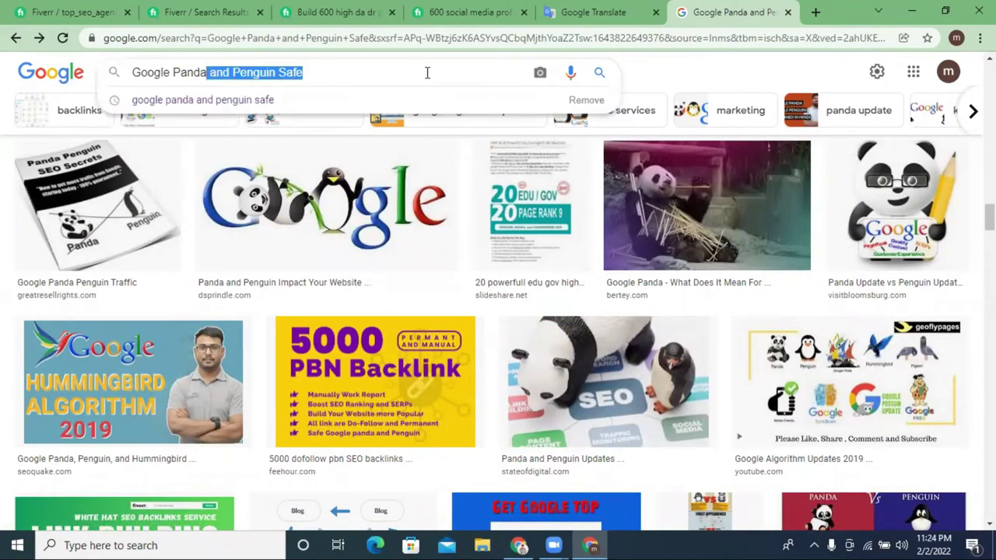
key("BackSpace")
key("Return")
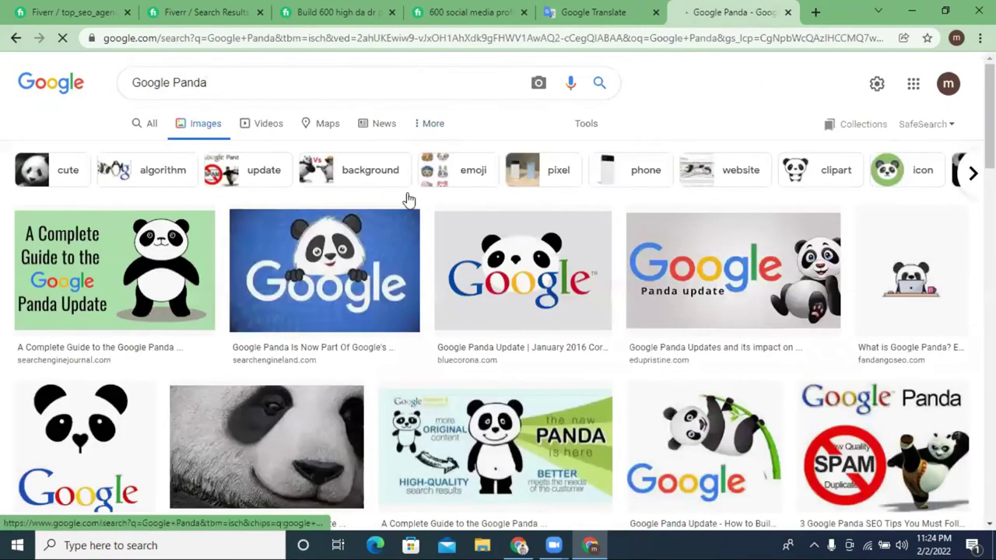
scroll(787, 263, "down", 1)
scroll(787, 263, "down", 4)
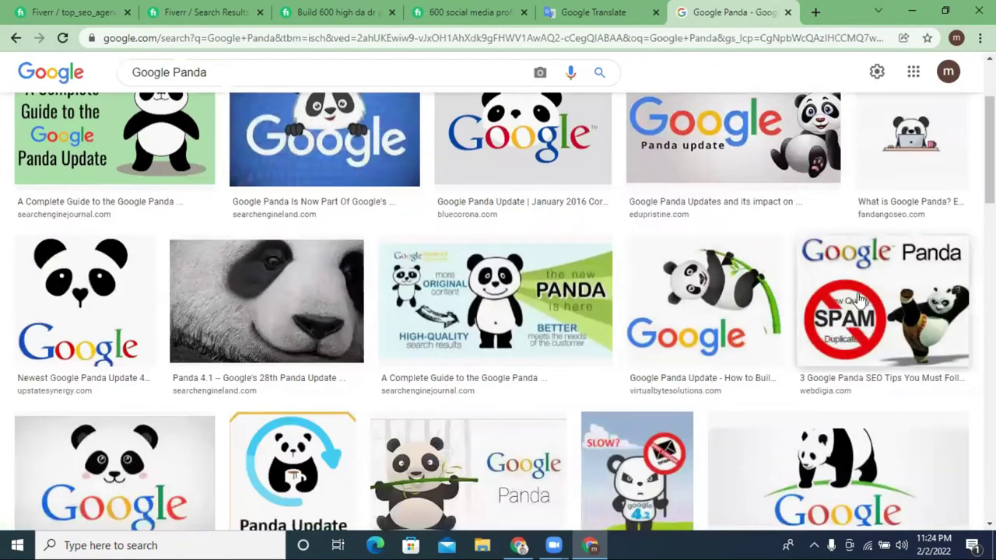
scroll(767, 222, "down", 12)
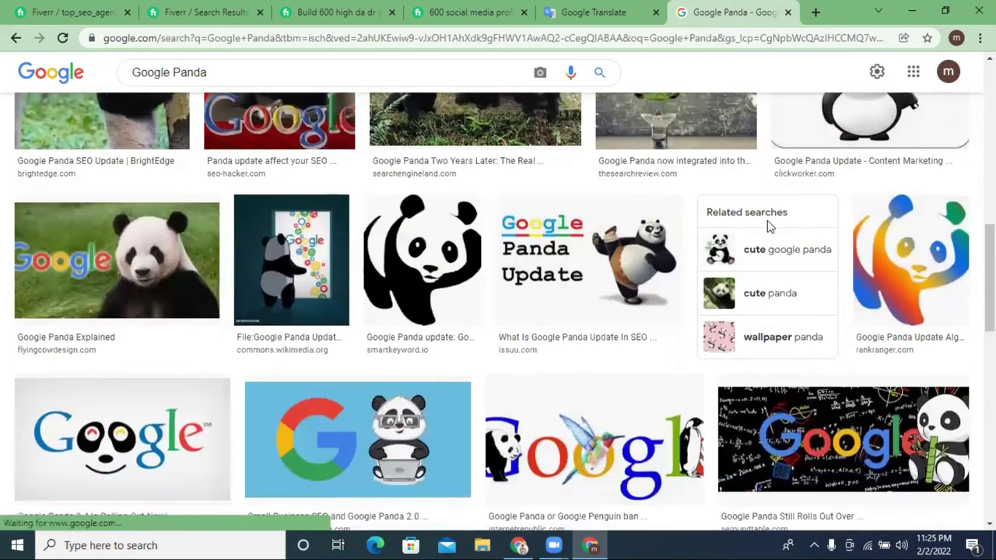
scroll(767, 226, "down", 15)
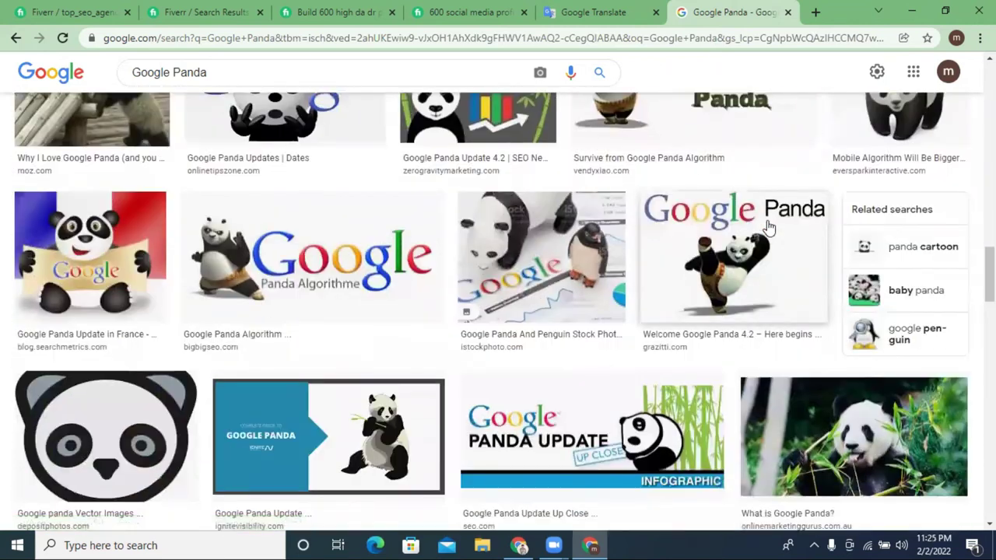
scroll(768, 226, "down", 12)
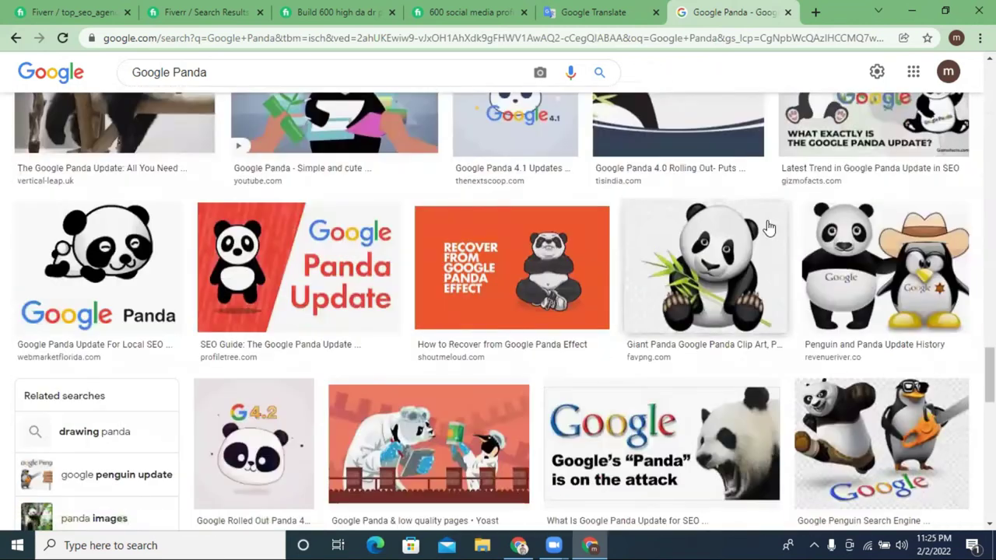
scroll(767, 226, "down", 12)
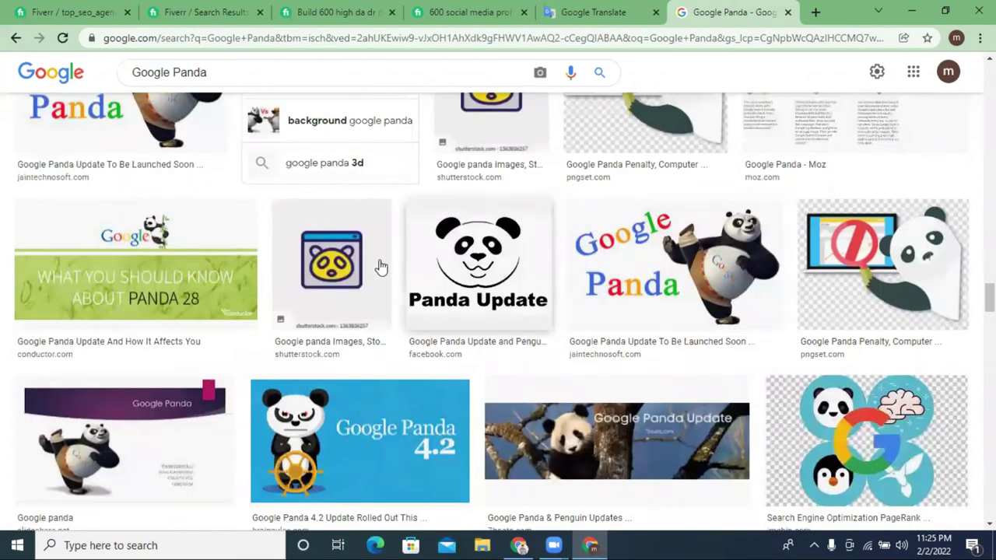
left_click(194, 12)
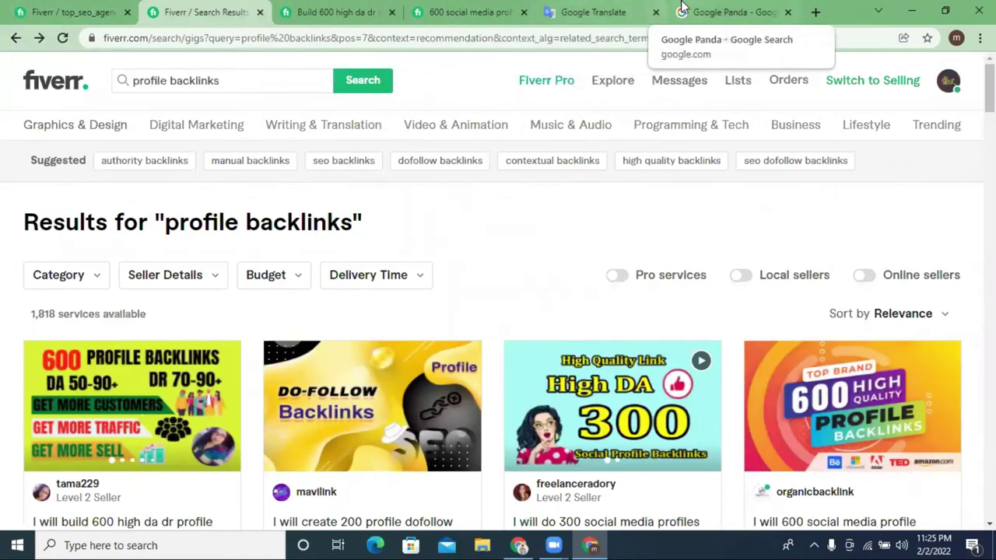
Step: Go back to the "Google Panda" image results and look through more pictures of the algorithm update
left_click(727, 11)
scroll(470, 330, "down", 2)
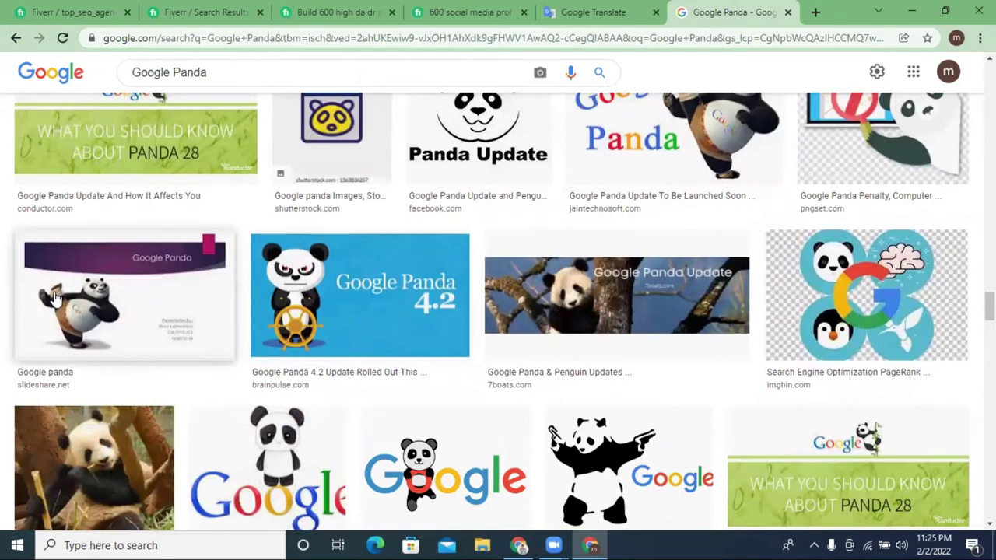
scroll(702, 337, "down", 4)
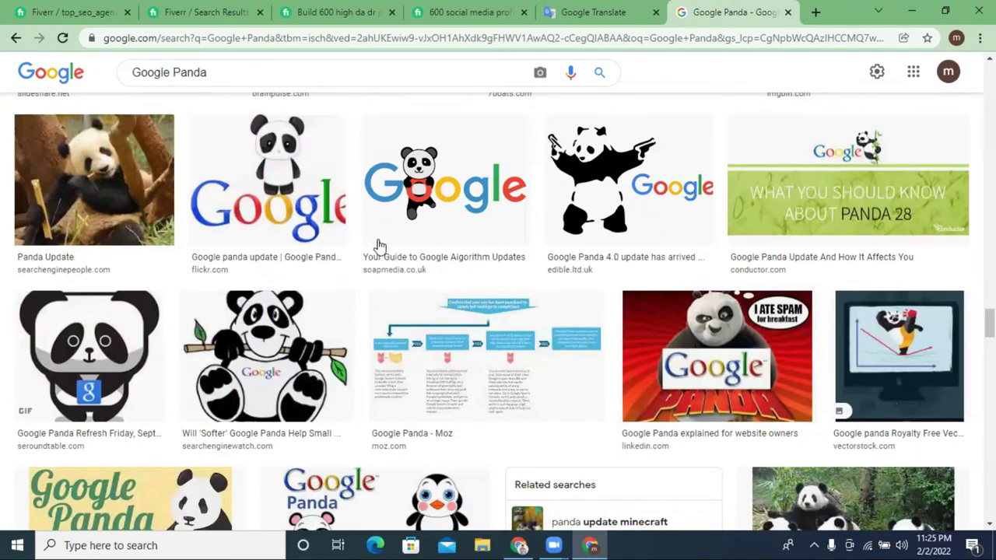
scroll(448, 264, "up", 4)
scroll(455, 272, "down", 10)
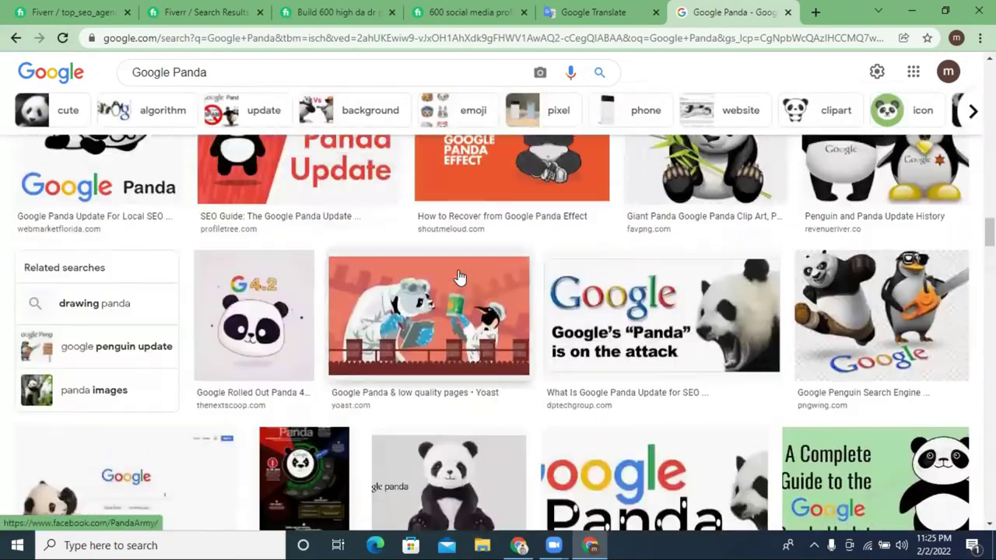
scroll(459, 277, "up", 10)
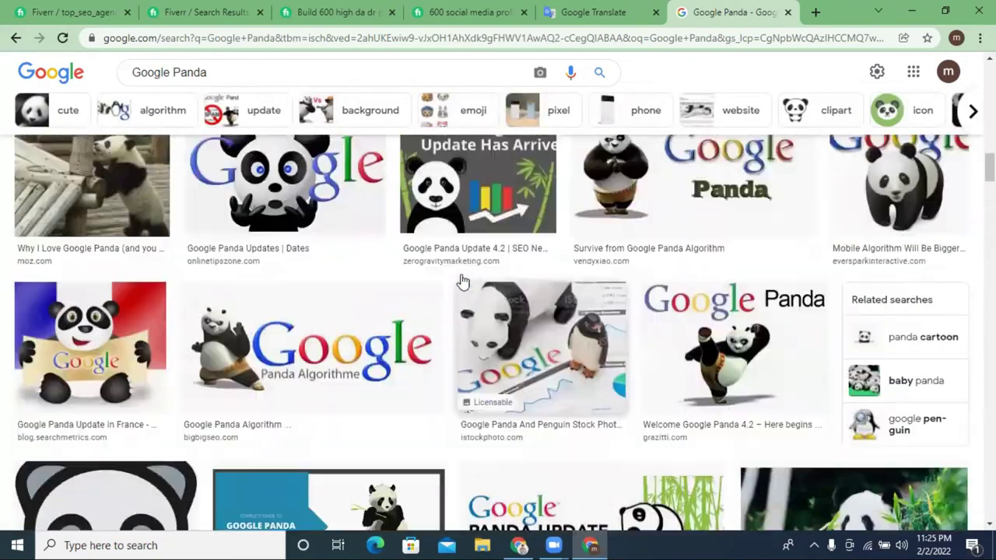
scroll(462, 281, "up", 10)
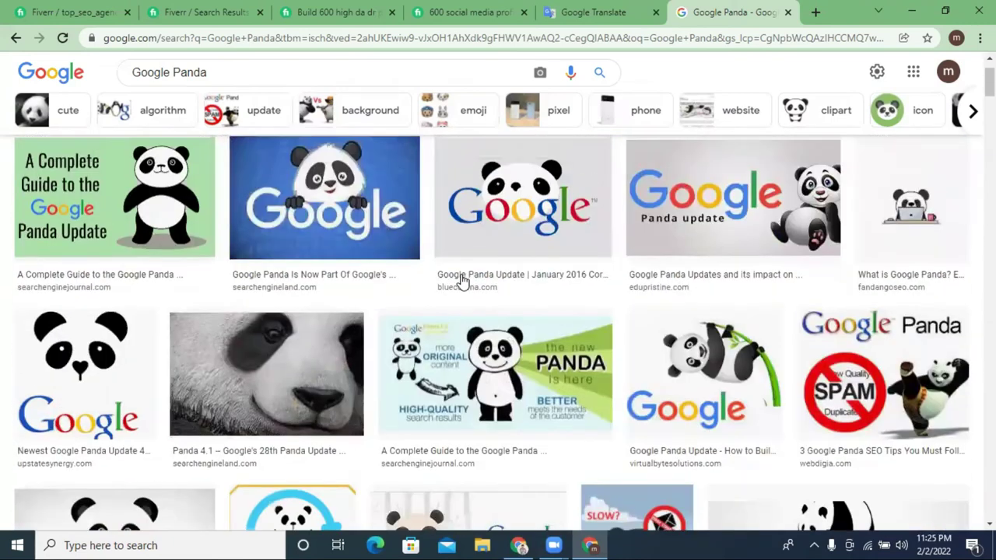
scroll(463, 282, "down", 3)
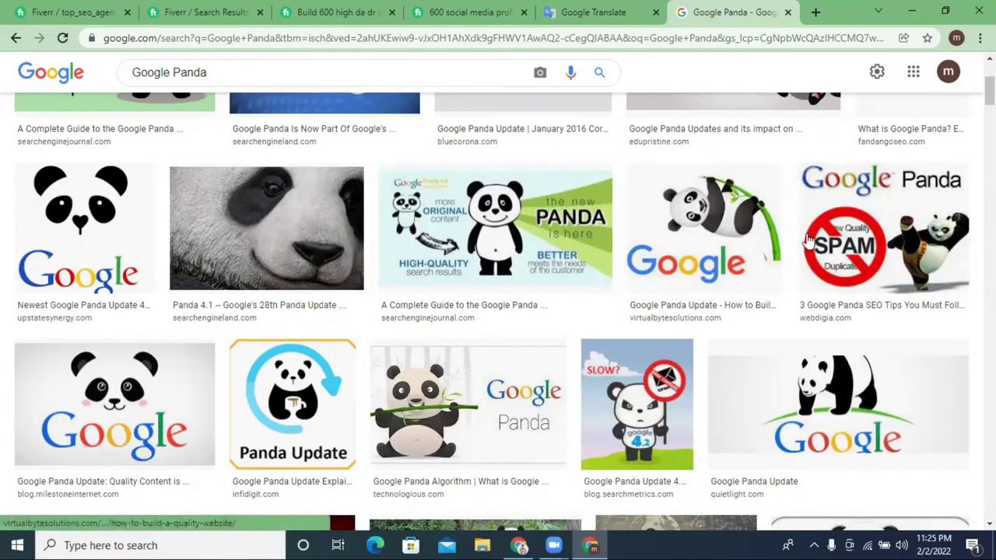
Step: Return to the gig description and start a new bullet below "Google Panda and Penguin Safe"
left_click(72, 11)
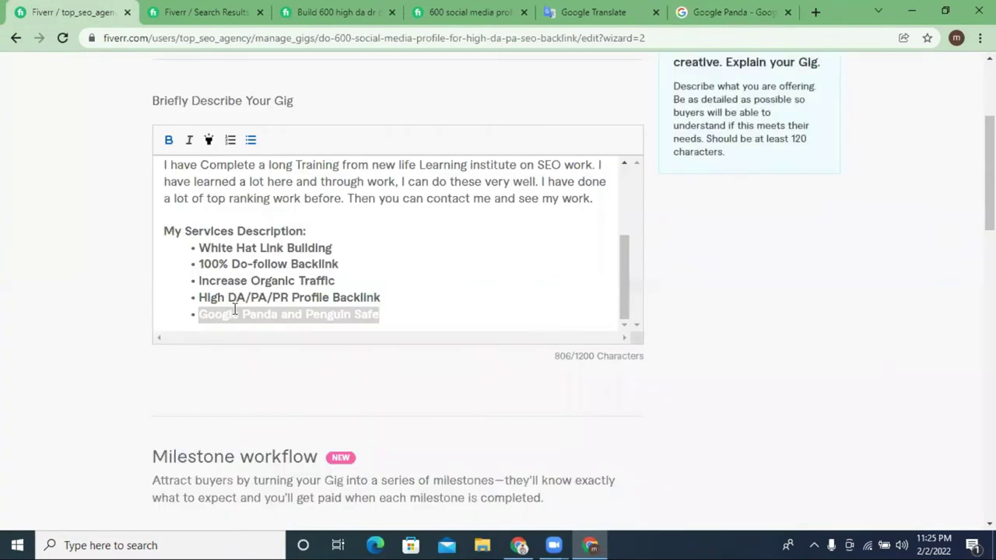
left_click(393, 325)
key("Return")
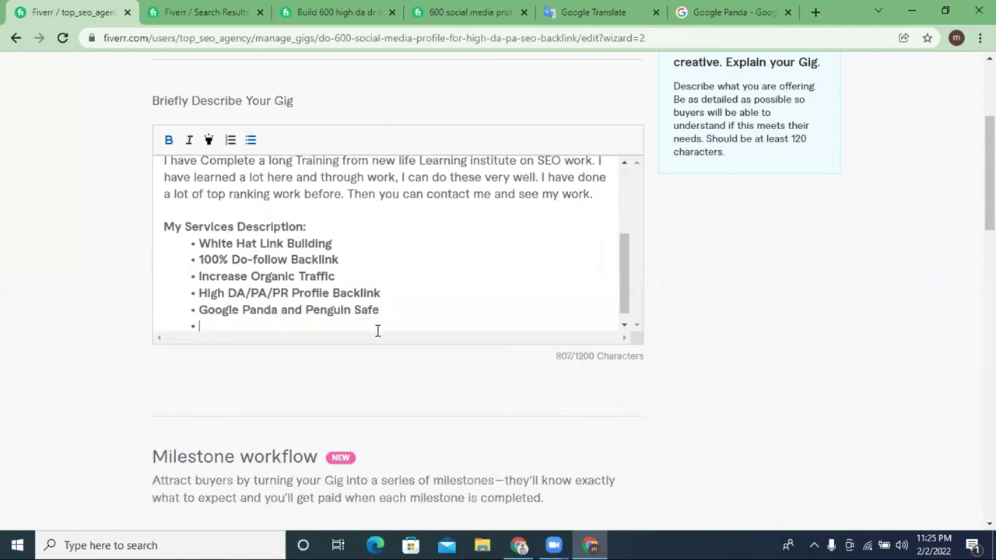
Step: Open the forum posting, high quality forum profile backlinks gig in a new tab and read its "YOU WILL GET" list
left_click(327, 13)
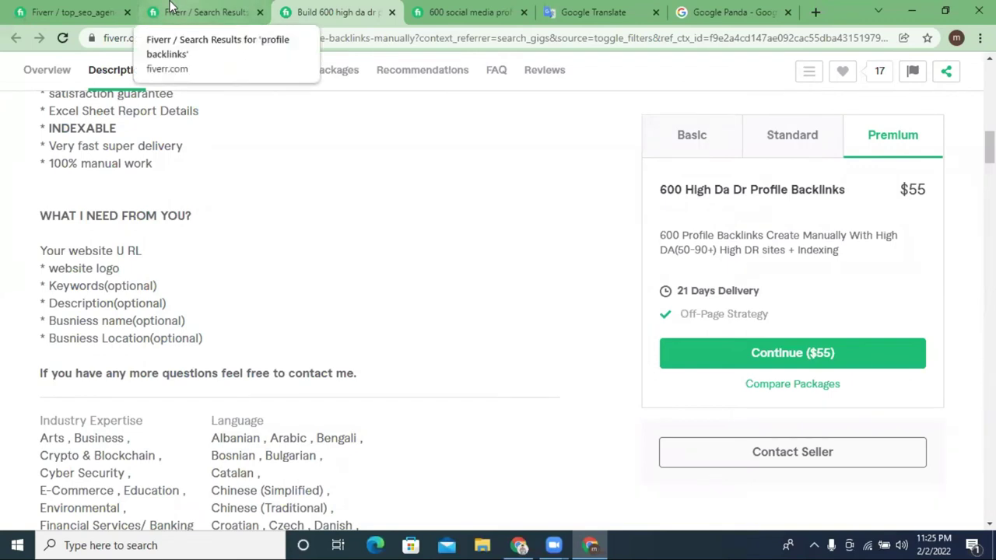
left_click(190, 14)
scroll(308, 242, "down", 8)
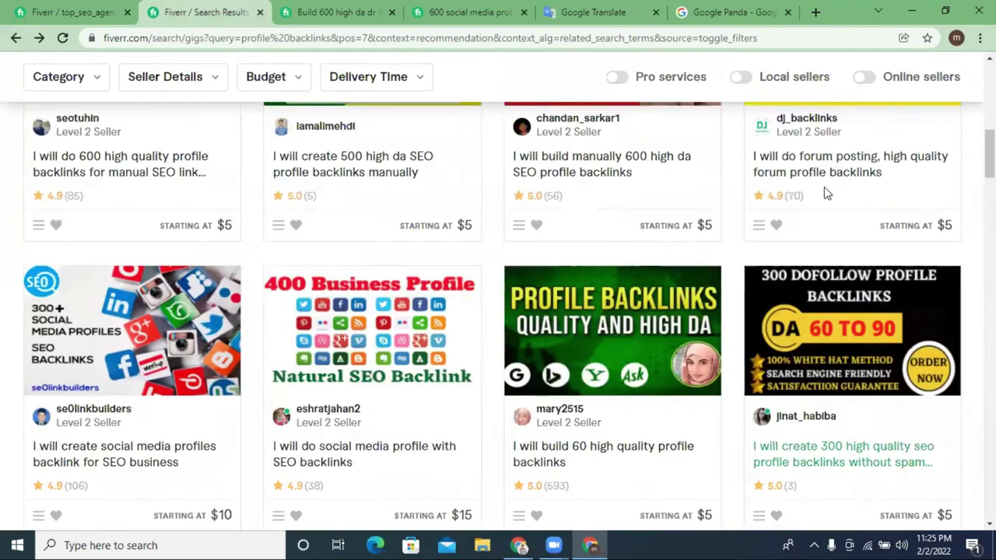
right_click(809, 176)
left_click(832, 182)
key("ctrl+Tab")
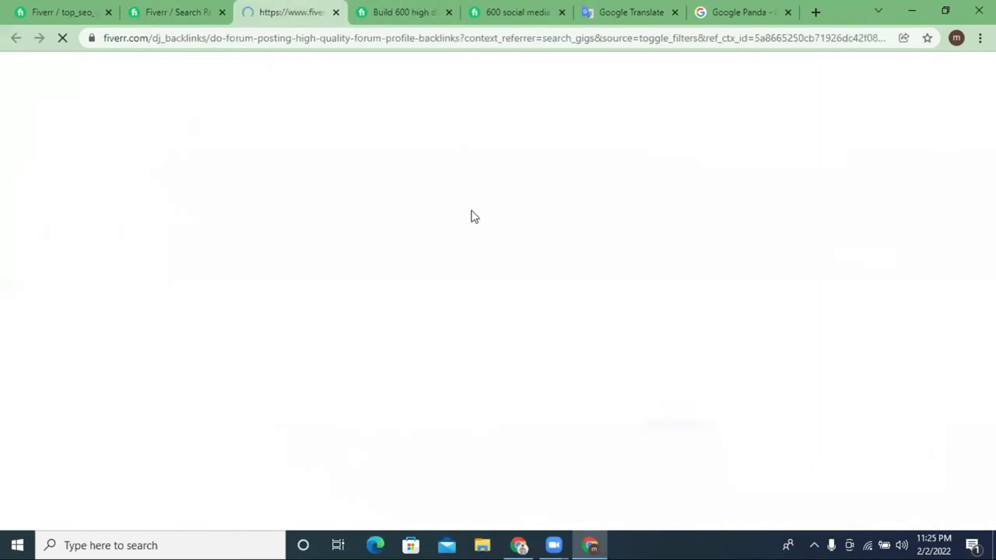
scroll(359, 309, "down", 10)
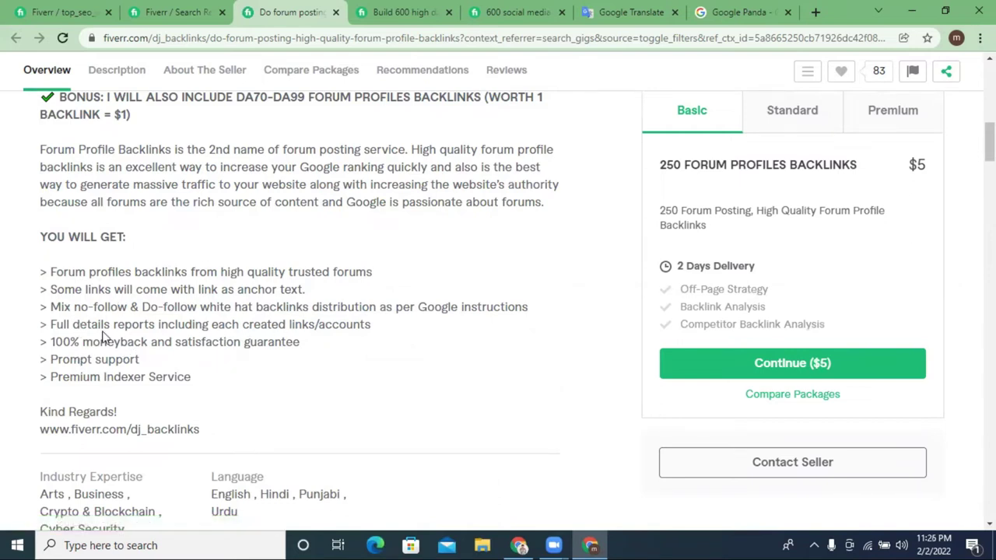
scroll(102, 335, "down", 3)
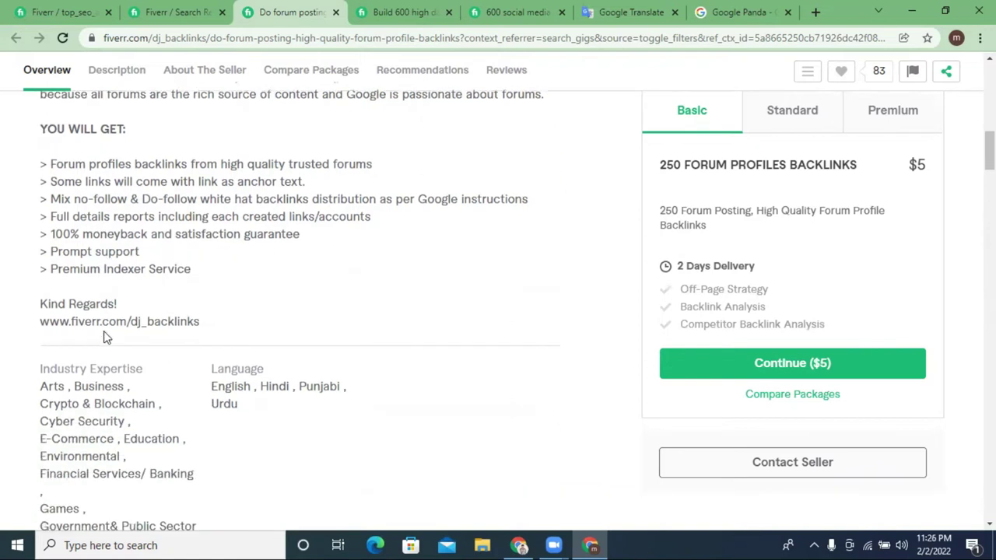
Step: Open the "200 high da profile backlinks manually for SEO ranking" gig from the search results and read its service features
left_click(129, 20)
scroll(333, 277, "down", 5)
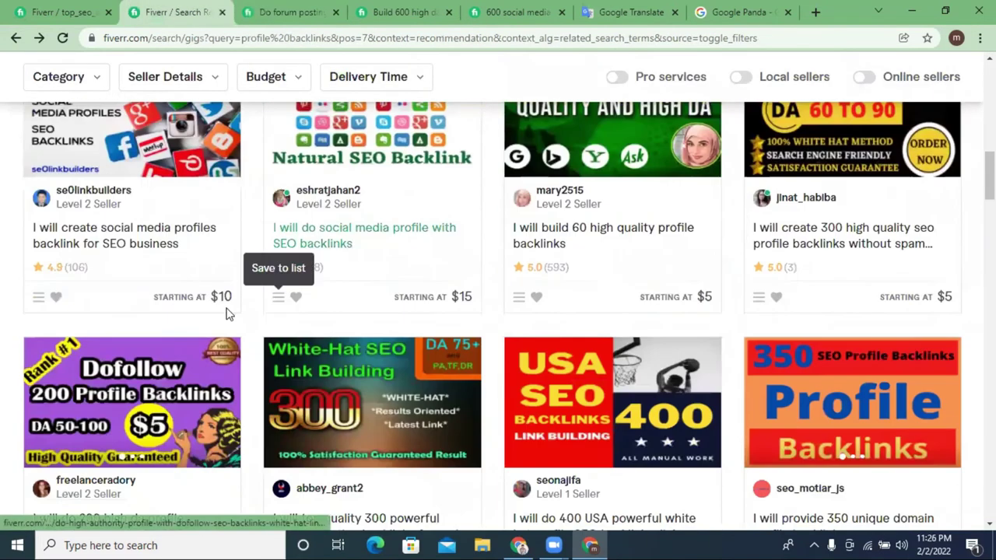
left_click(102, 373)
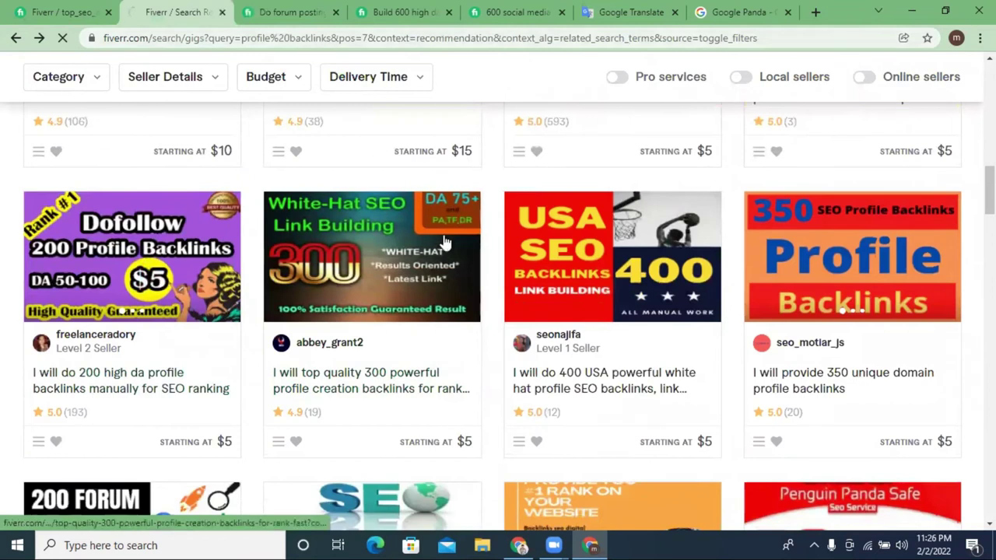
scroll(460, 242, "down", 4)
scroll(461, 244, "down", 5)
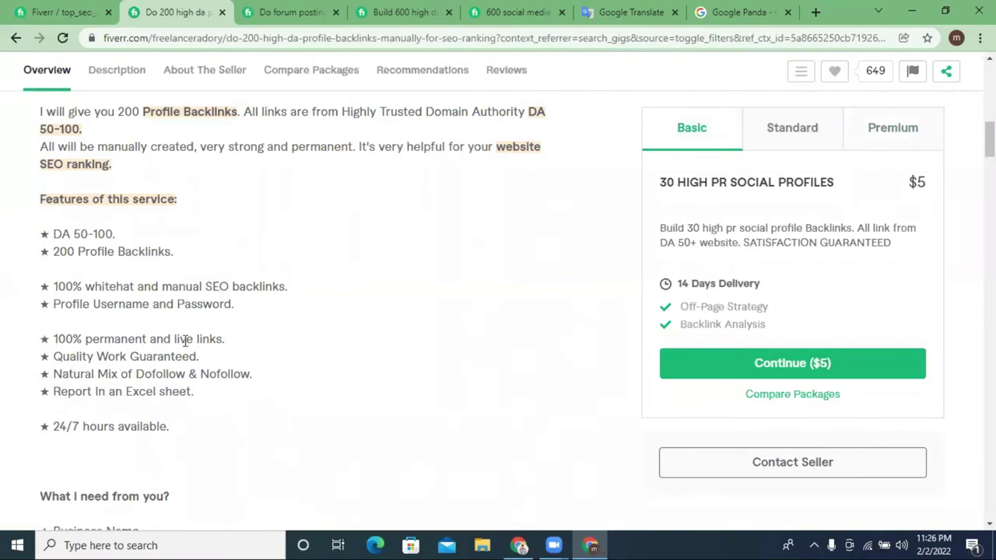
Step: Fill the empty bullet in the gig description with "Permanent Profile backlink", correcting the spelling of "Permanent"
left_click(53, 11)
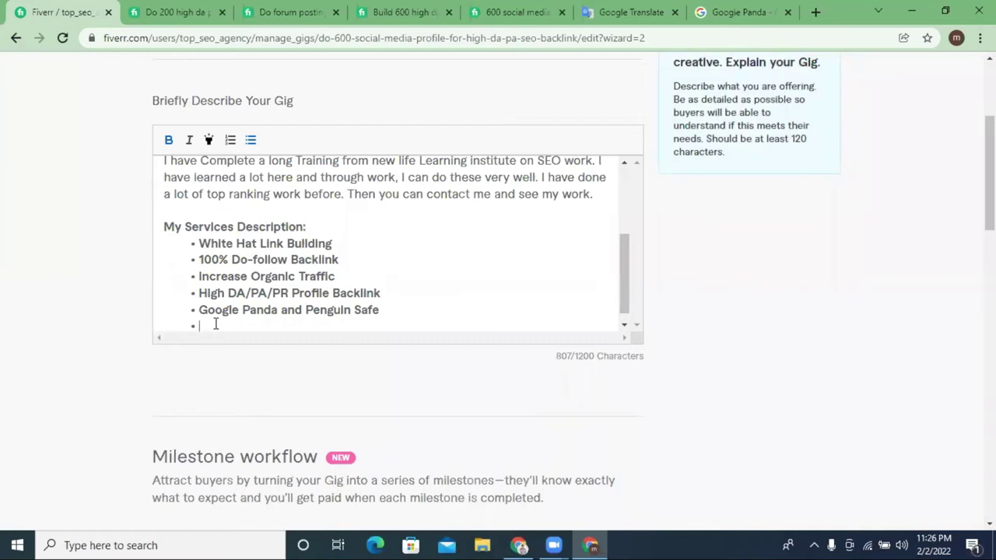
type("Pa")
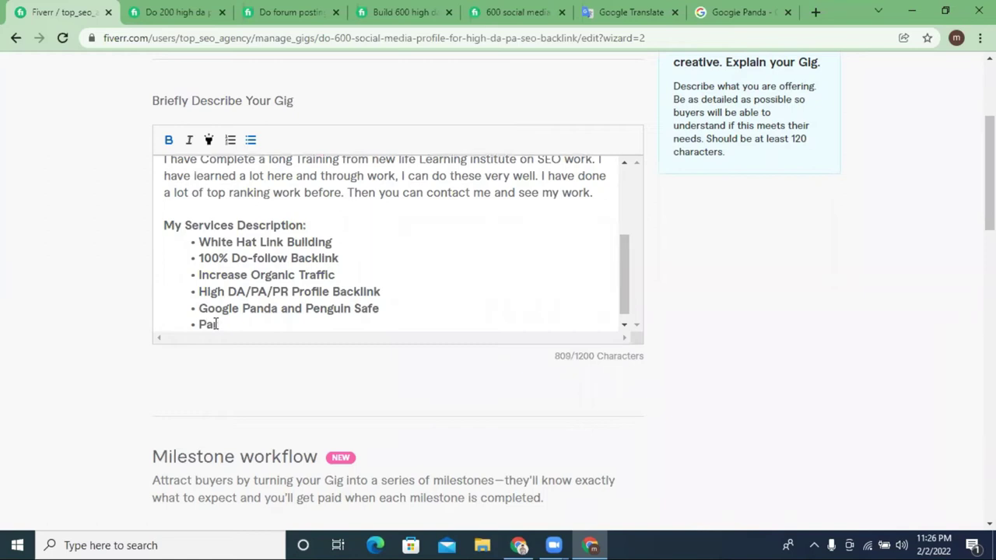
type("manet")
right_click(223, 328)
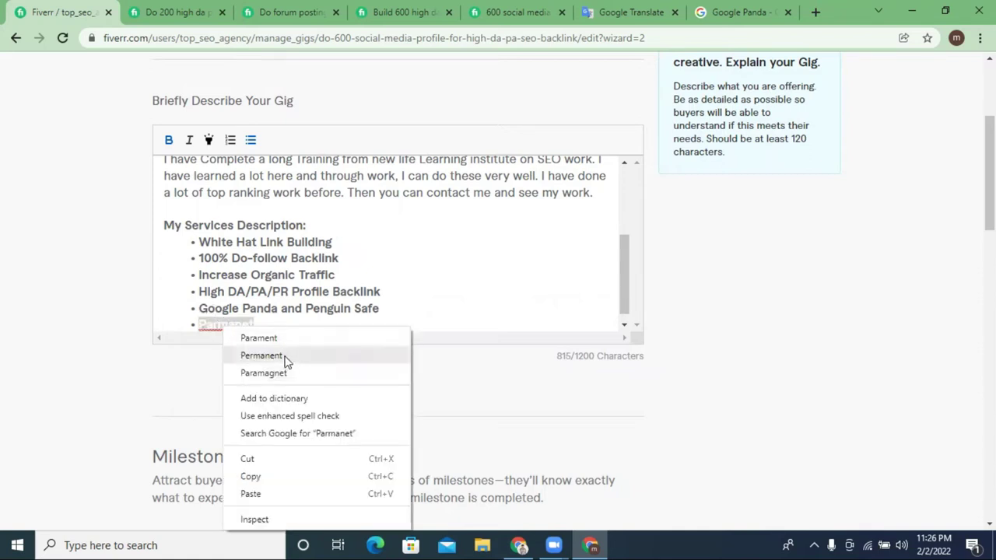
left_click(285, 359)
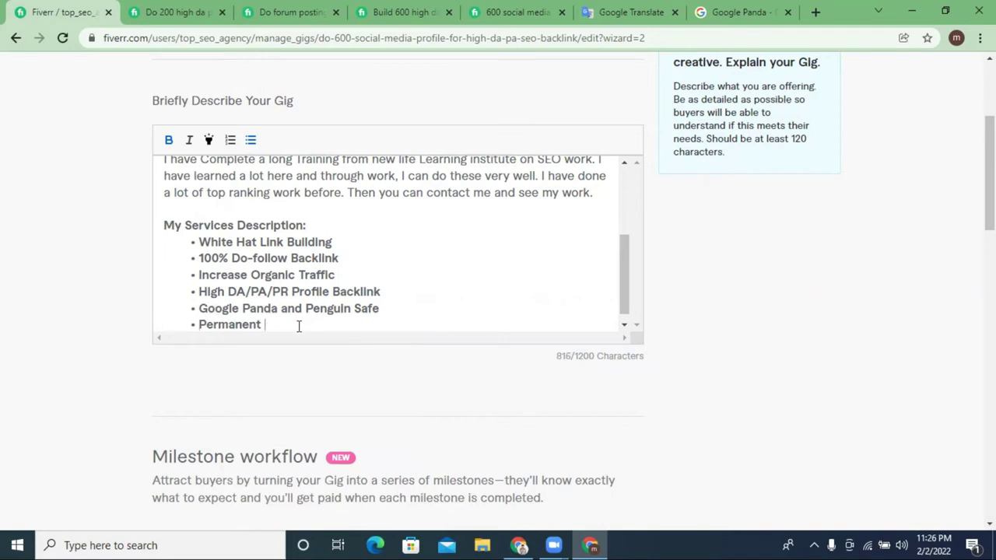
type("Profile backlink")
key("BackSpace")
scroll(324, 283, "down", 1)
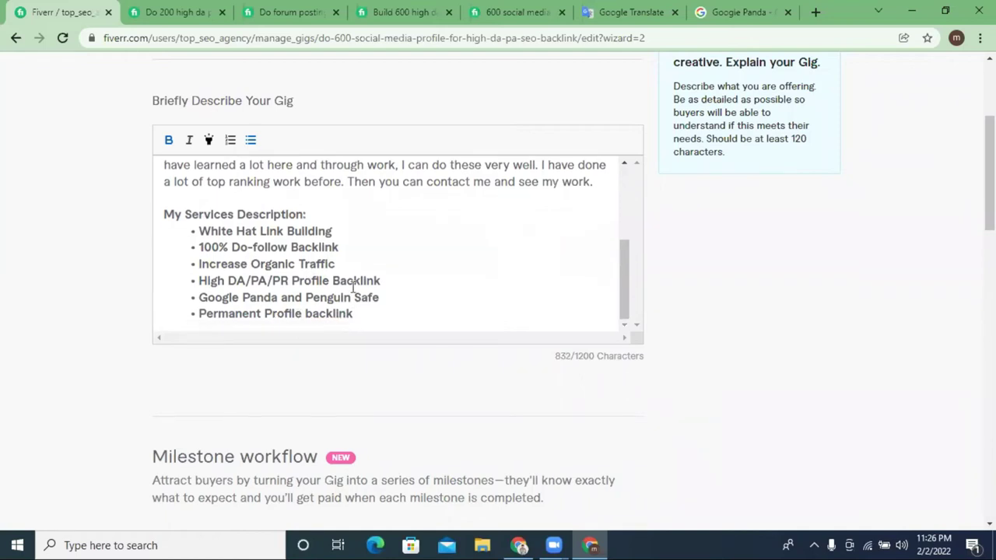
Step: Review the gig description and add the bullet "Improve keyword Ranking" below "Permanent Profile backlink"
scroll(302, 260, "up", 4)
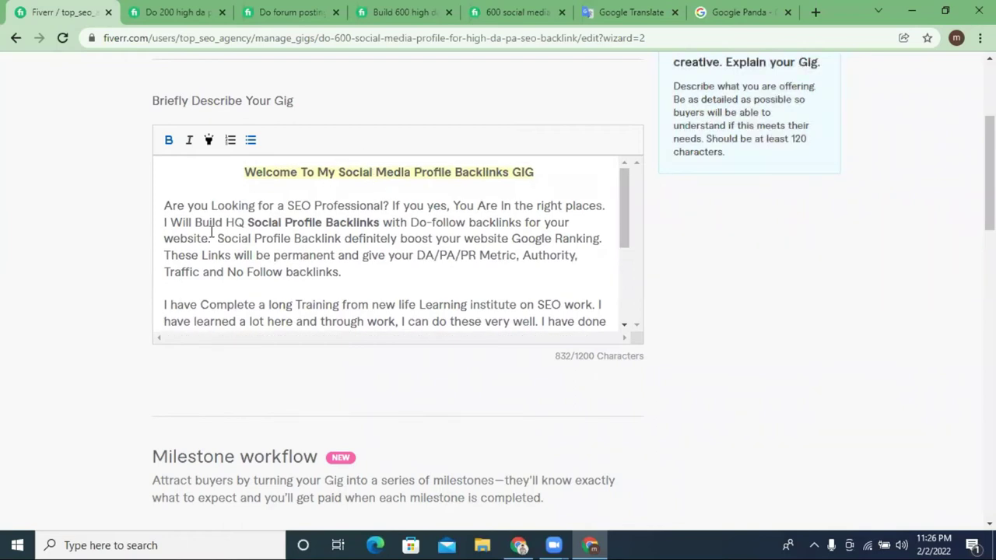
scroll(233, 234, "up", 3)
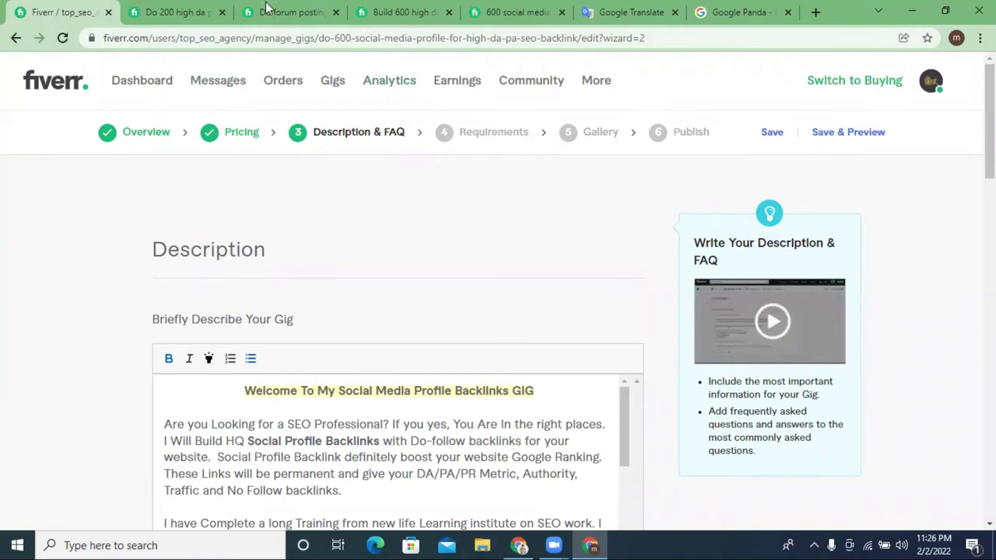
scroll(438, 260, "down", 3)
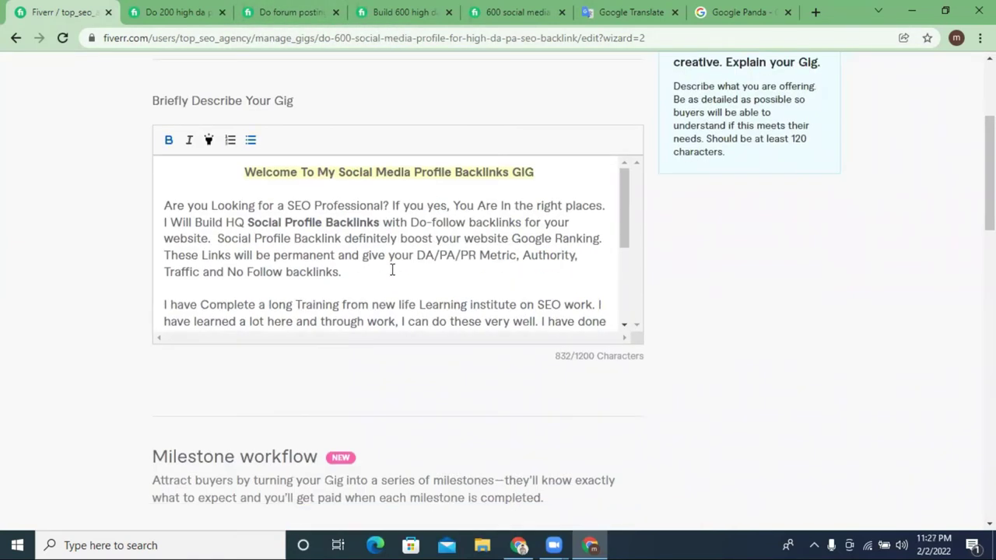
scroll(327, 302, "down", 3)
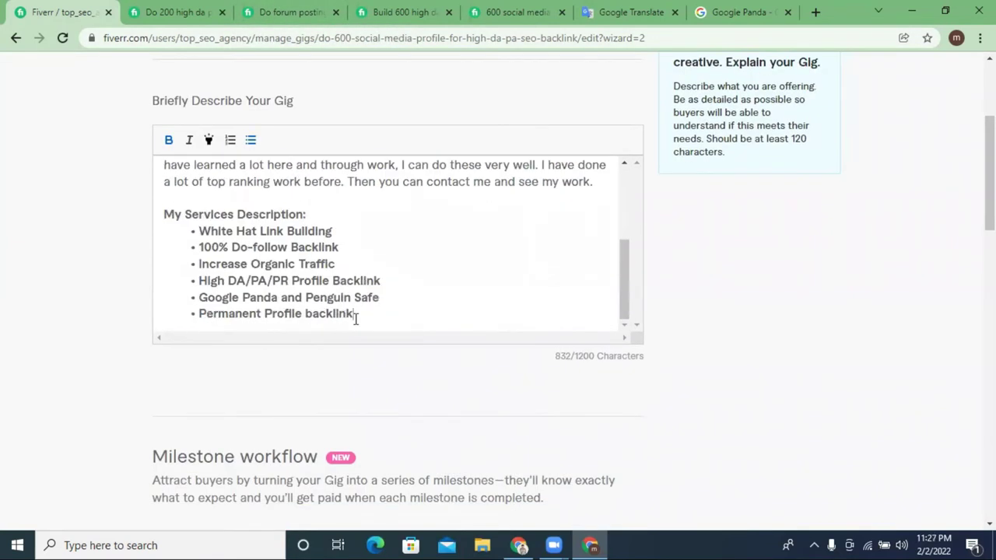
left_click(356, 315)
key("Return")
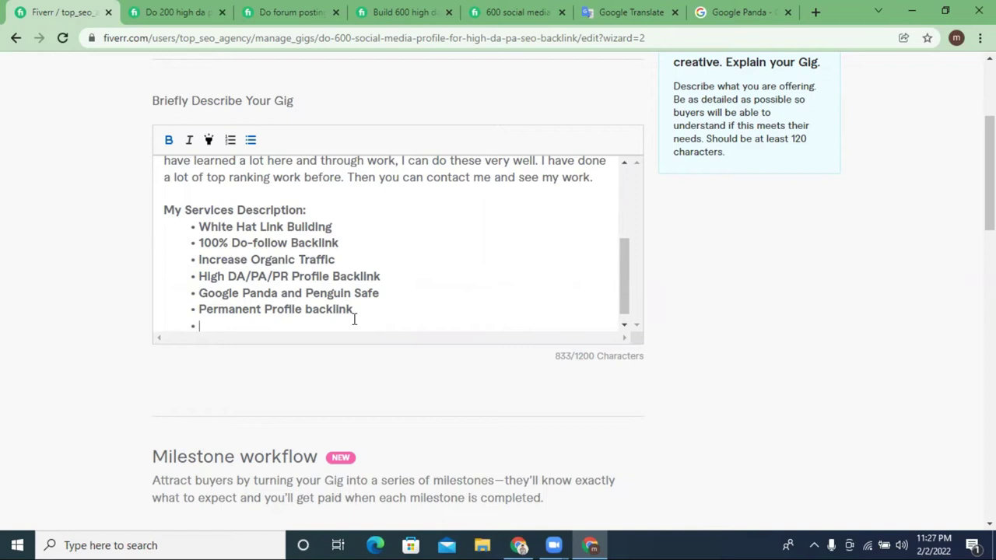
type("Im")
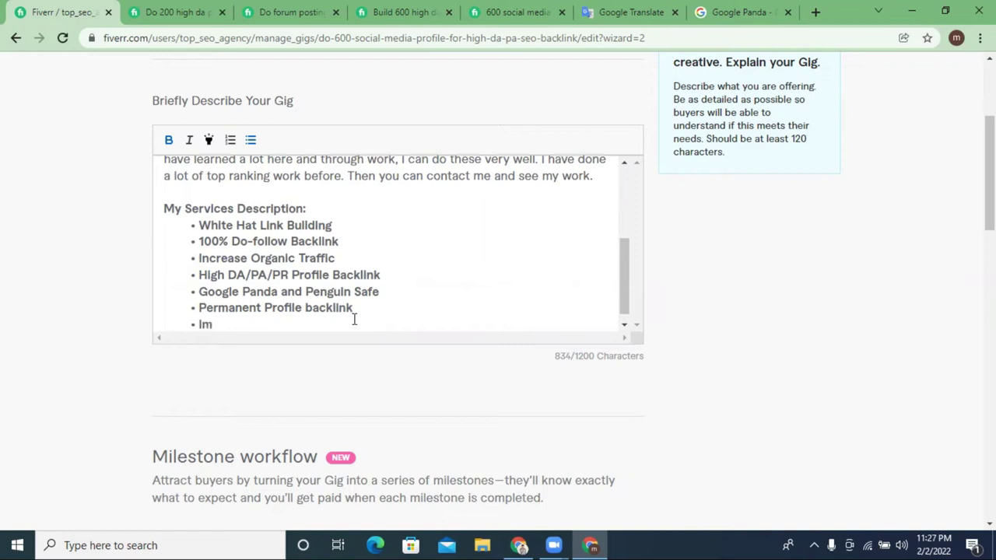
type("prove keyword ")
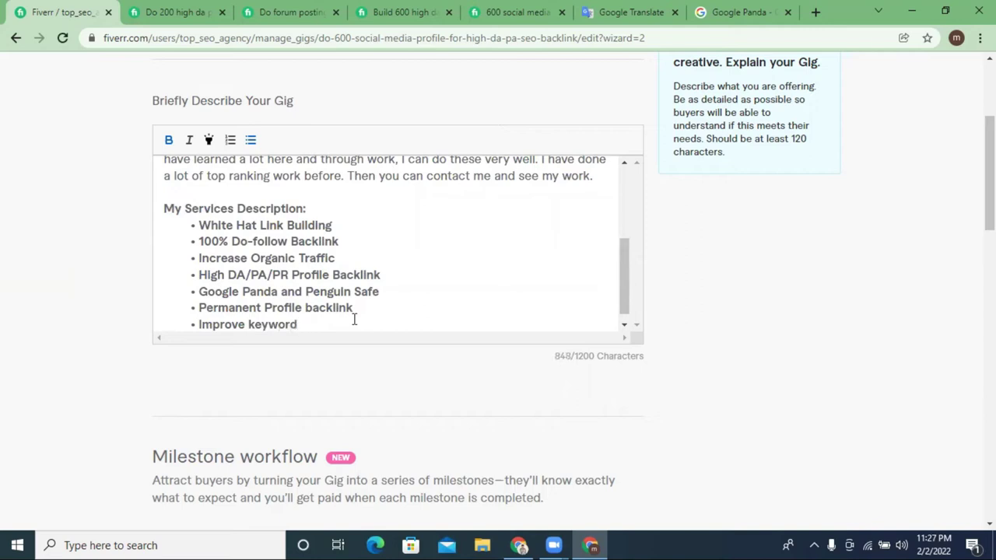
type("Ranking")
Step: Check the 200 profile backlinks gig's features, then add the bullet "Not any Use Automated Software" below "Improve keyword Ranking", correcting the spelling of "Software"
key("Return")
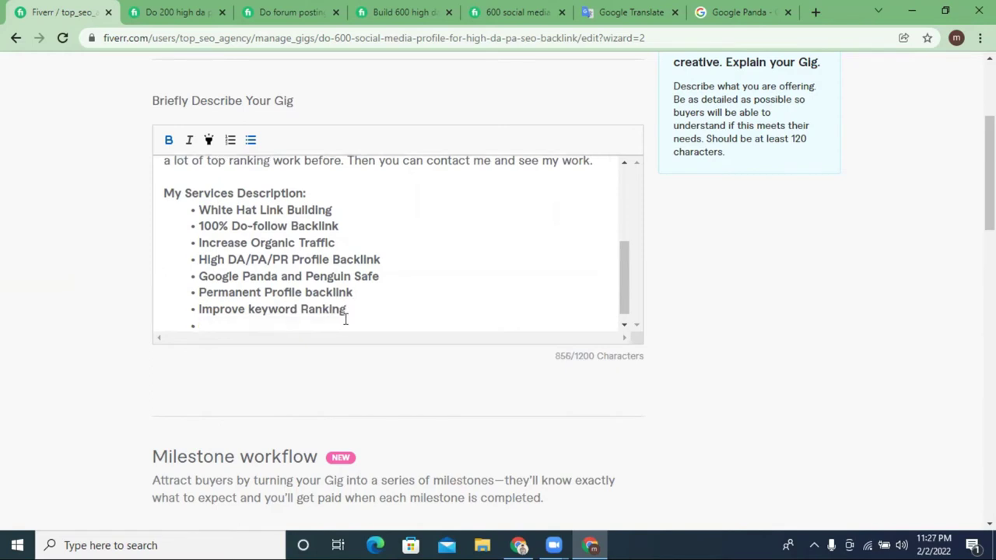
left_click(144, 10)
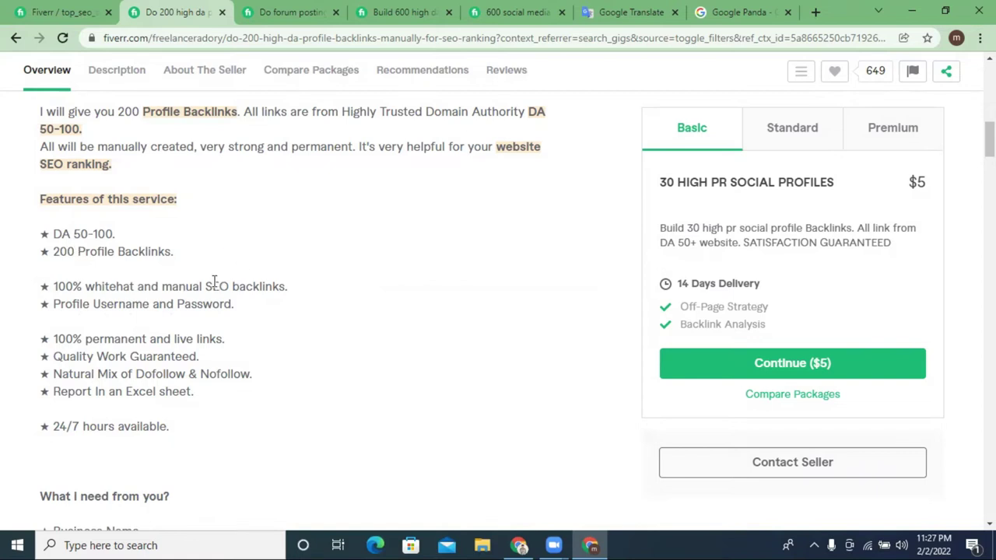
left_click(61, 13)
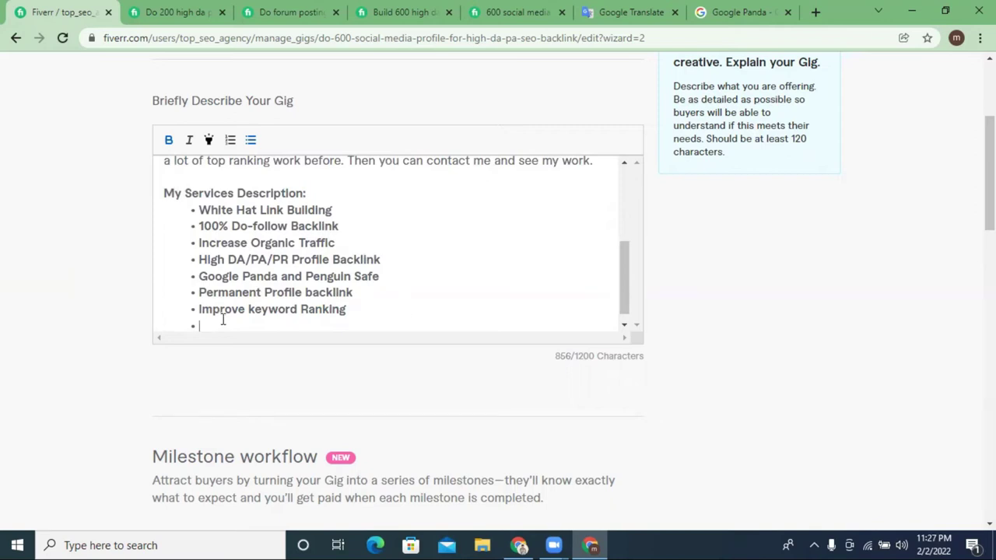
type("Not any")
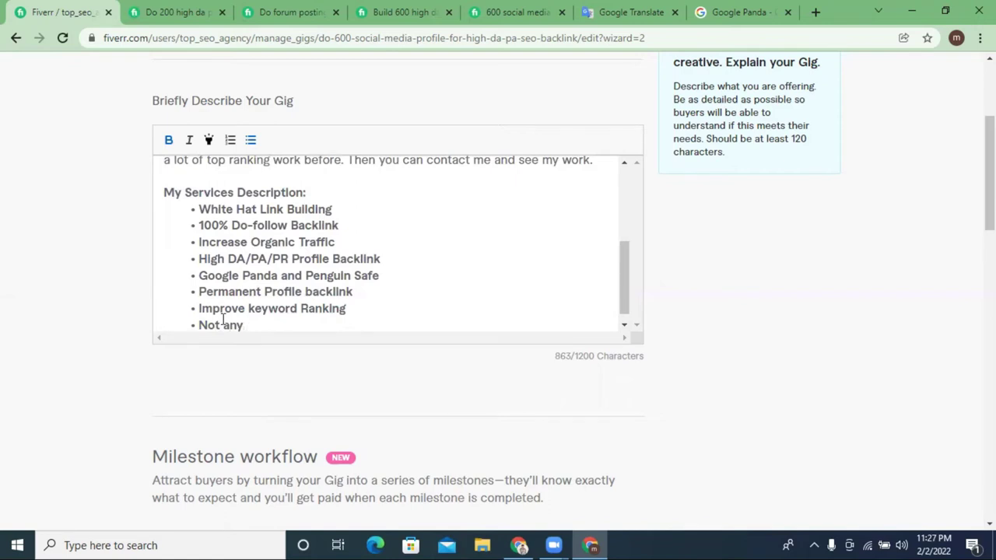
type(" Use Automa")
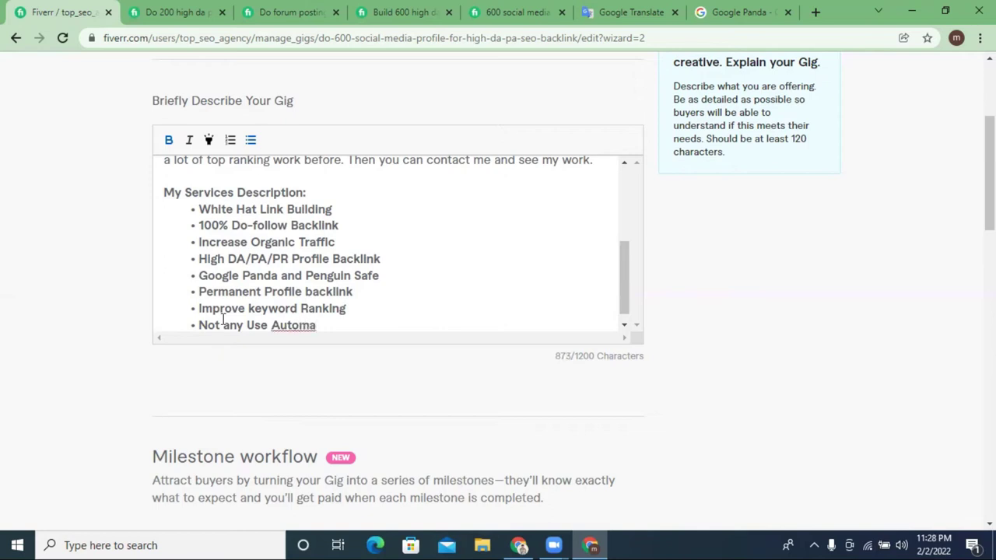
type("ted Softewer")
right_click(363, 324)
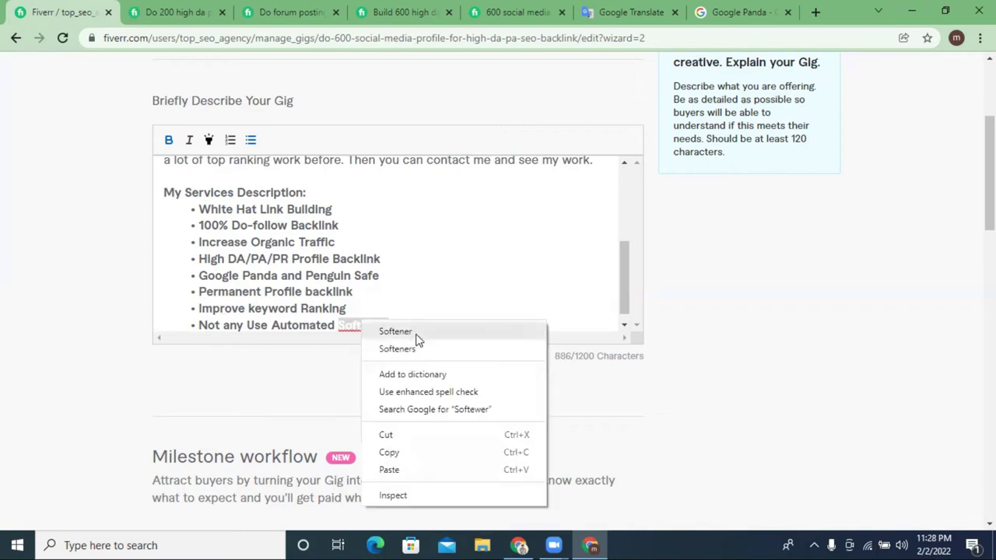
left_click(370, 324)
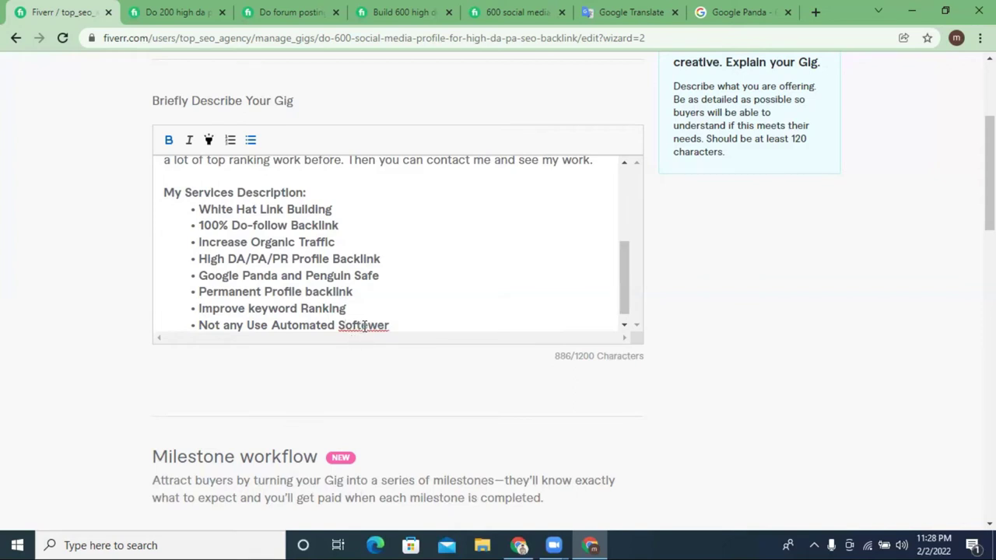
left_click(364, 325)
key("BackSpace")
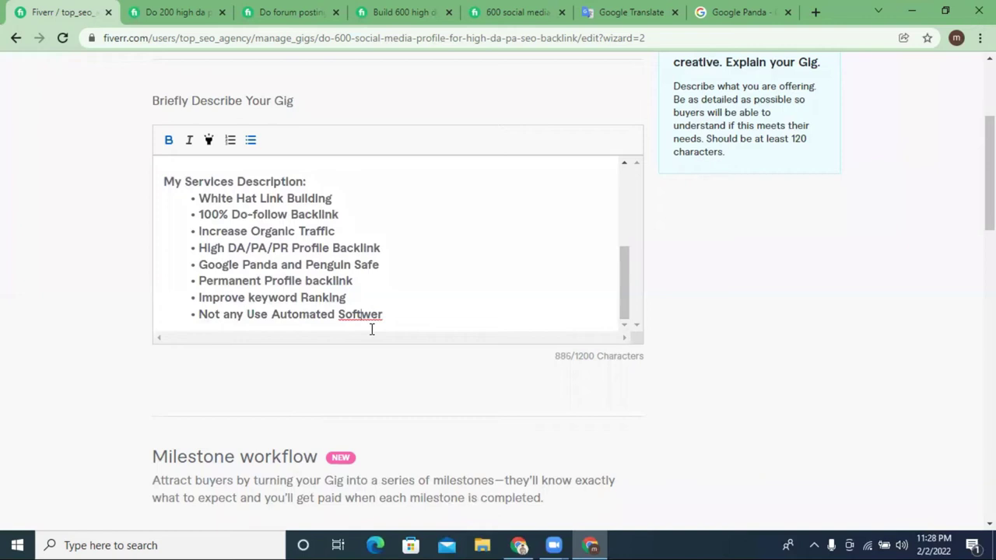
right_click(358, 320)
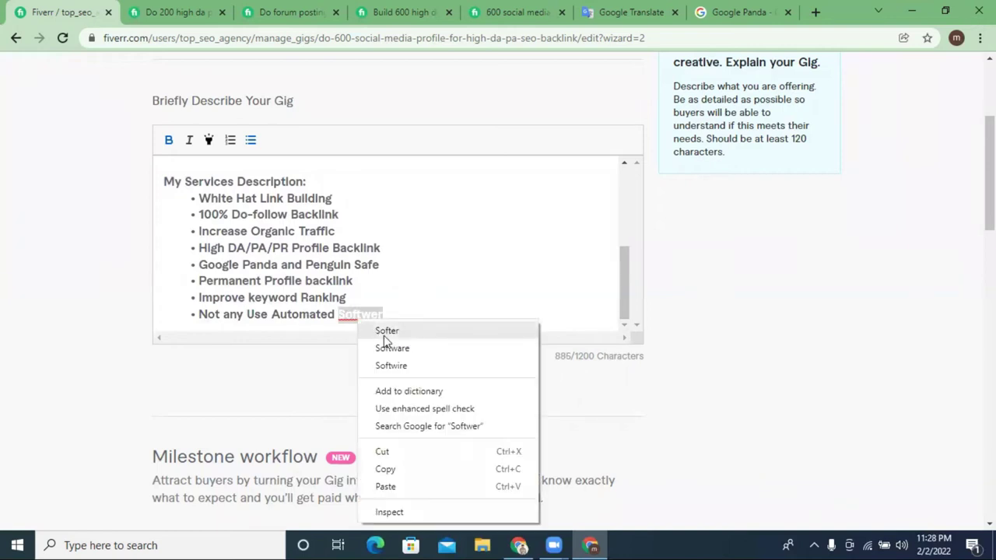
left_click(394, 348)
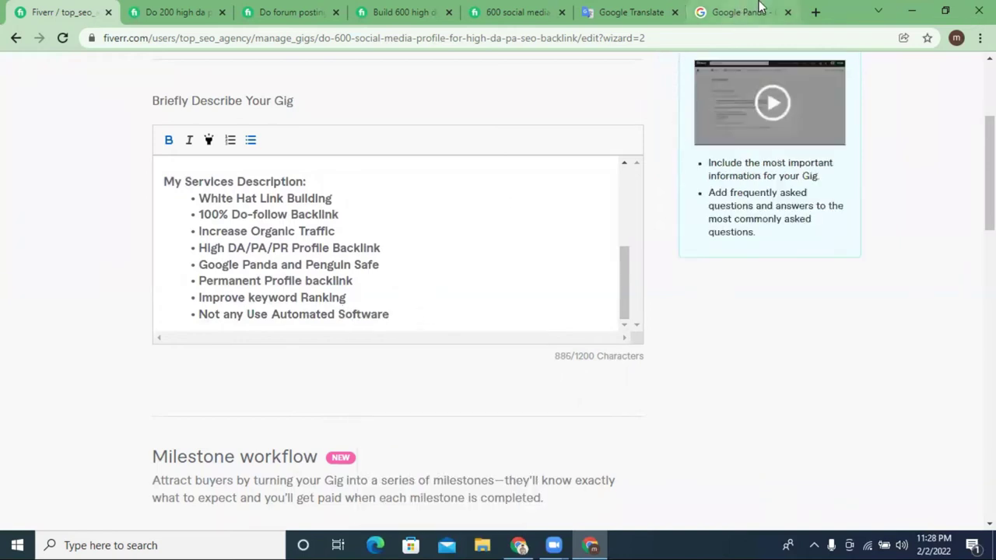
Step: Search Google for "play store" in a new tab and open the Google Play site
left_click(815, 12)
left_click(575, 42)
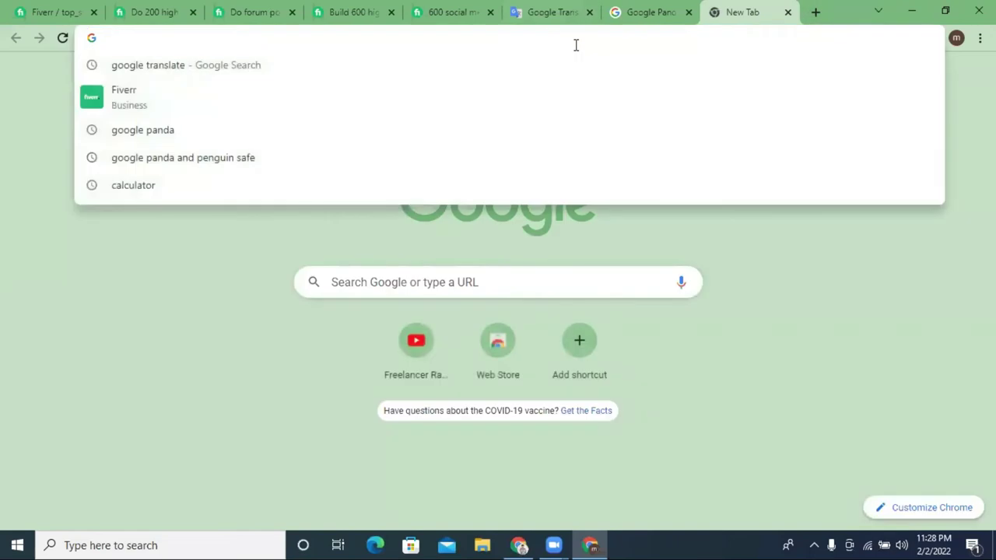
type("pal")
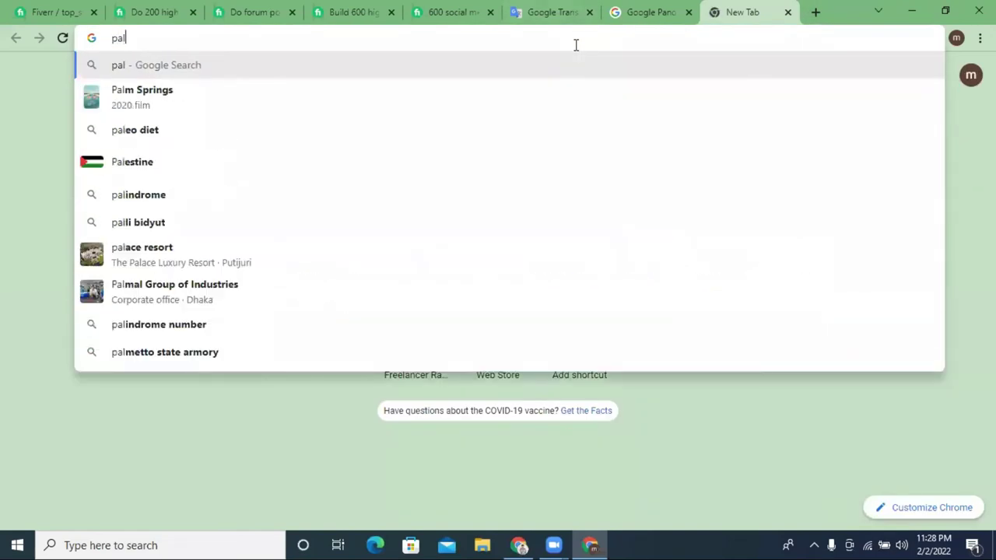
type("u")
key("BackSpace")
type("y")
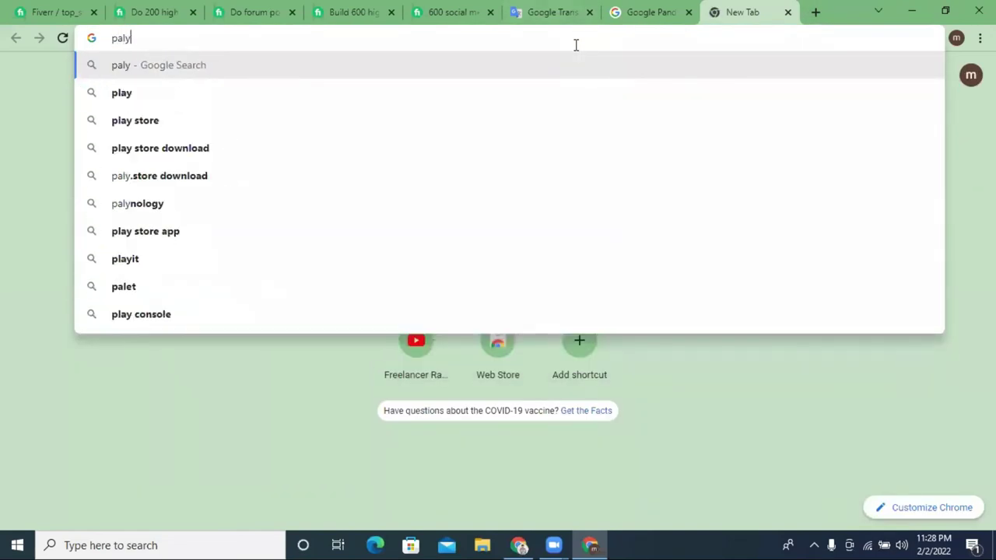
type("st")
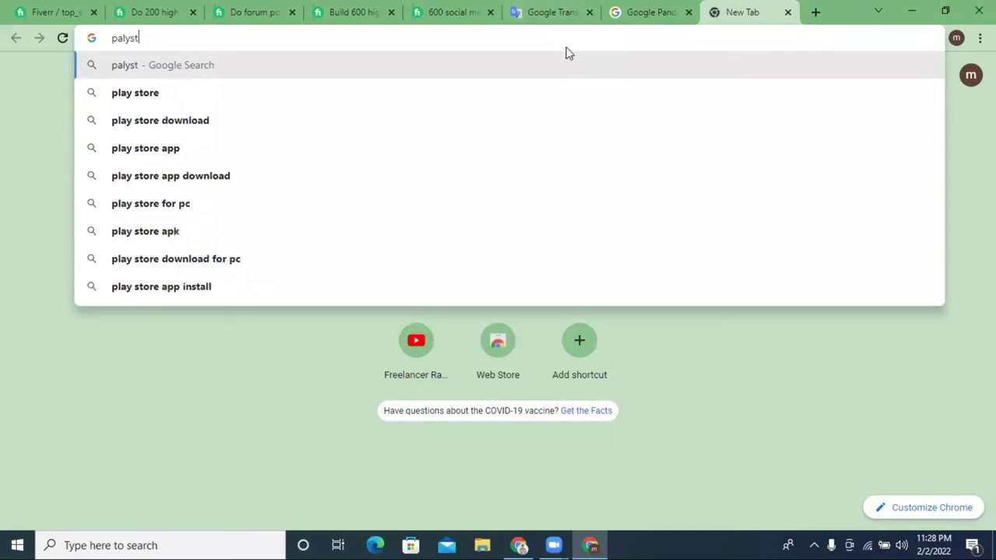
left_click(446, 97)
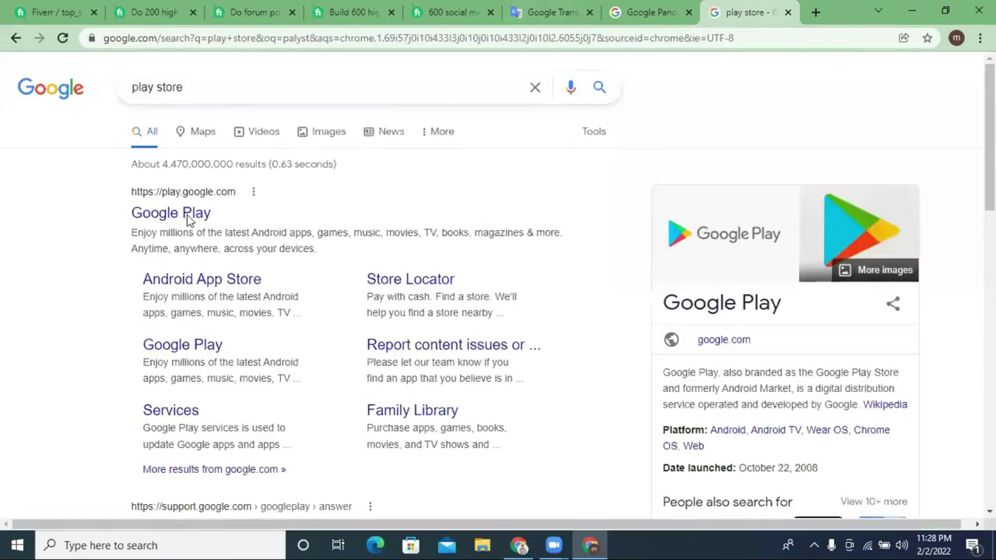
left_click(187, 217)
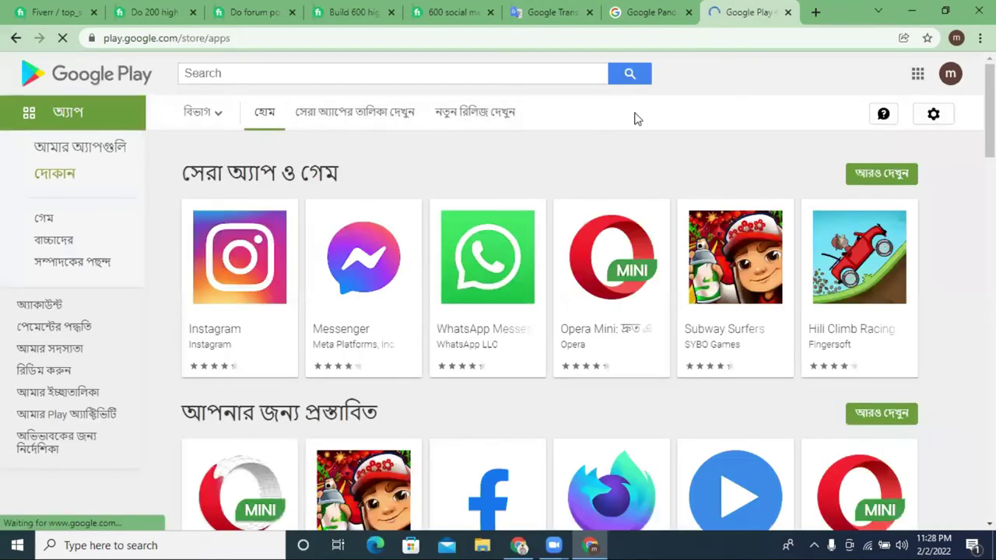
Step: Search Google Play for "backlink" and browse the resulting apps
left_click(370, 75)
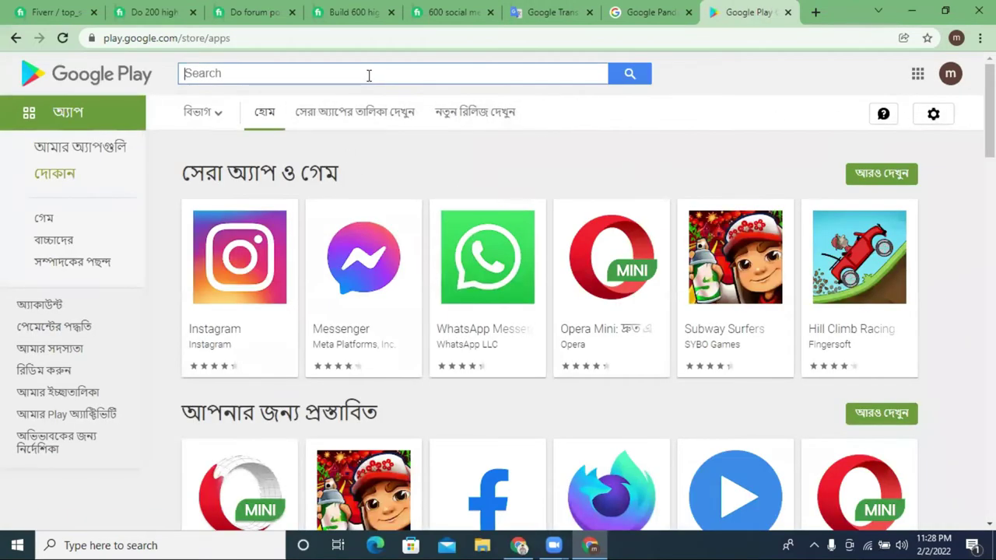
type("bac")
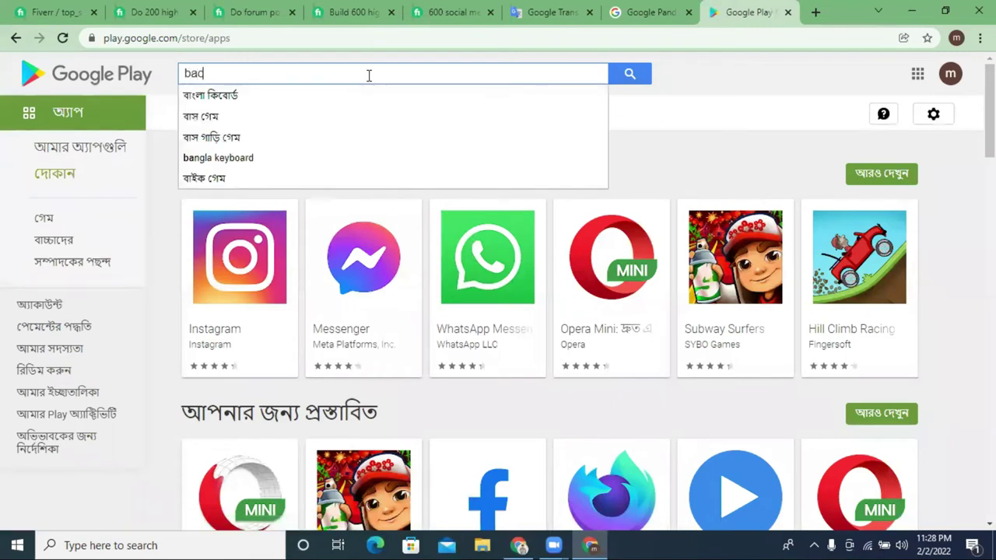
type("klink")
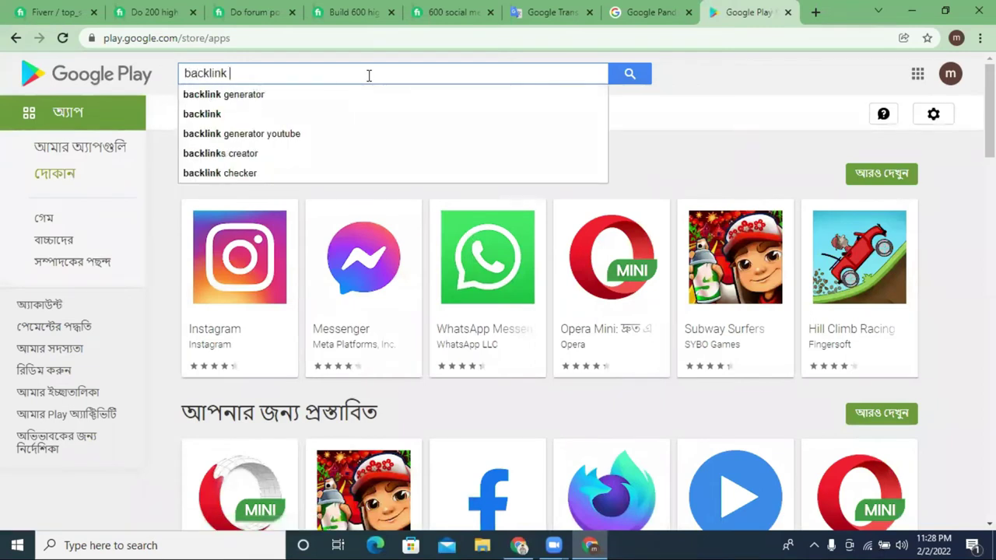
left_click(221, 117)
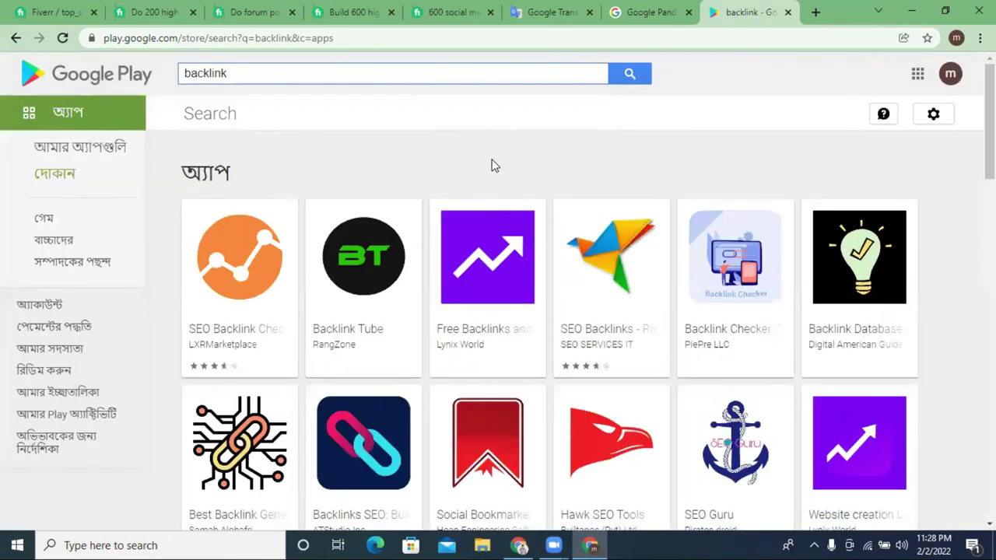
scroll(491, 165, "down", 1)
scroll(451, 257, "down", 1)
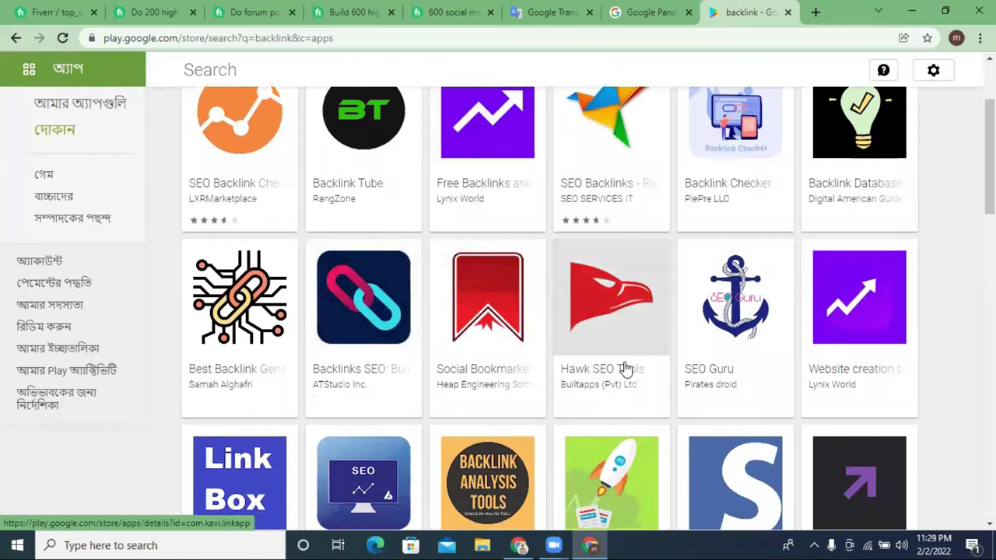
scroll(712, 370, "down", 3)
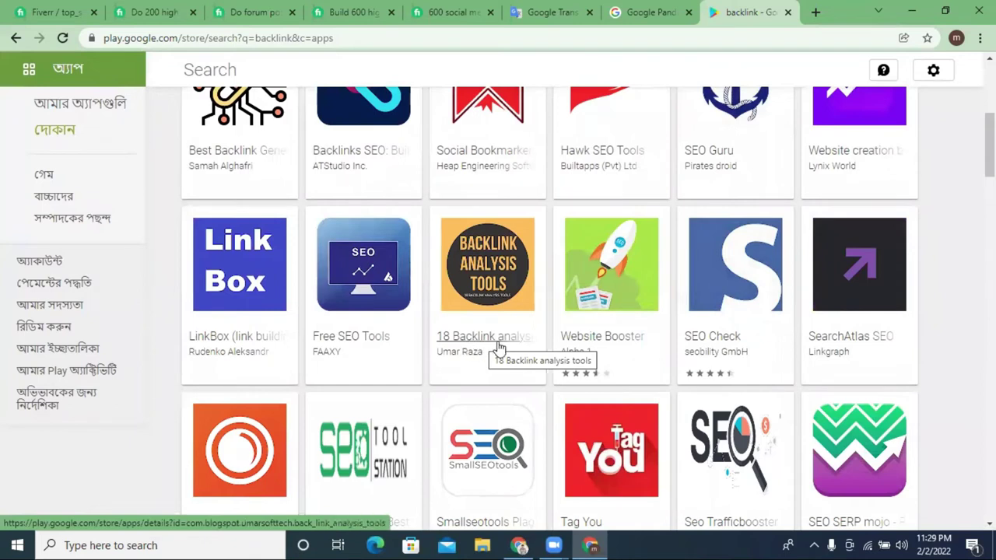
Step: Open the "18 Backlink analysis tools" app page, look through its screenshots and details, and return to the search results
left_click(499, 347)
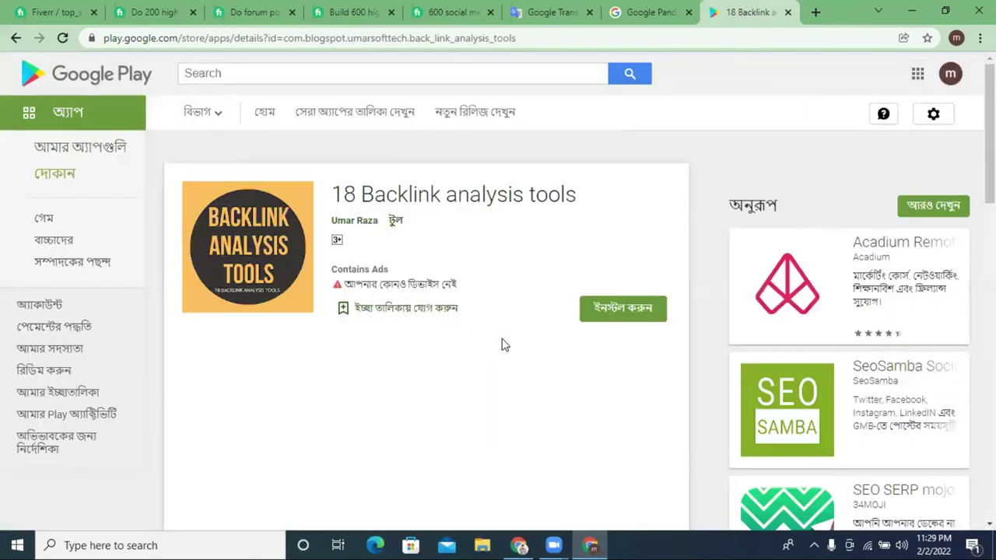
scroll(516, 345, "down", 2)
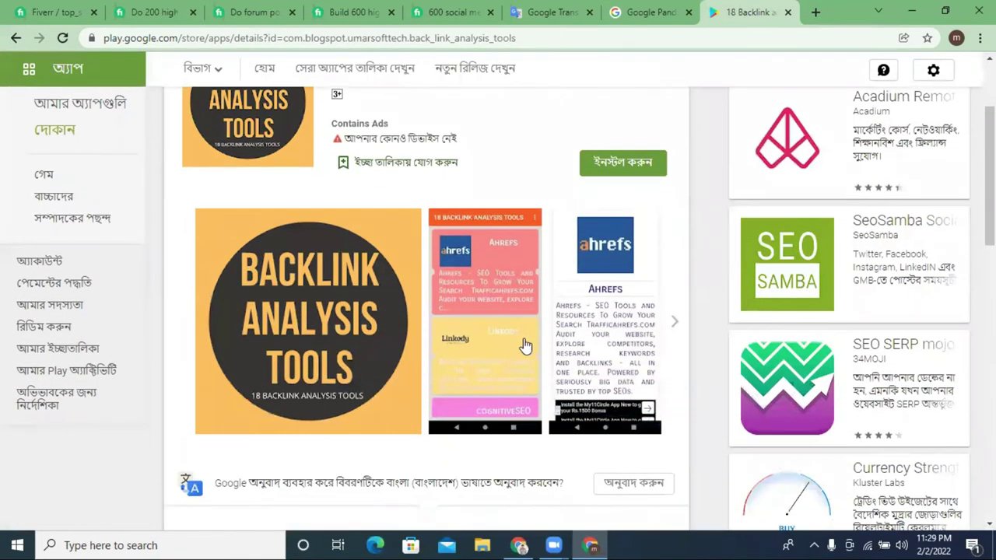
scroll(522, 345, "down", 9)
scroll(549, 337, "up", 10)
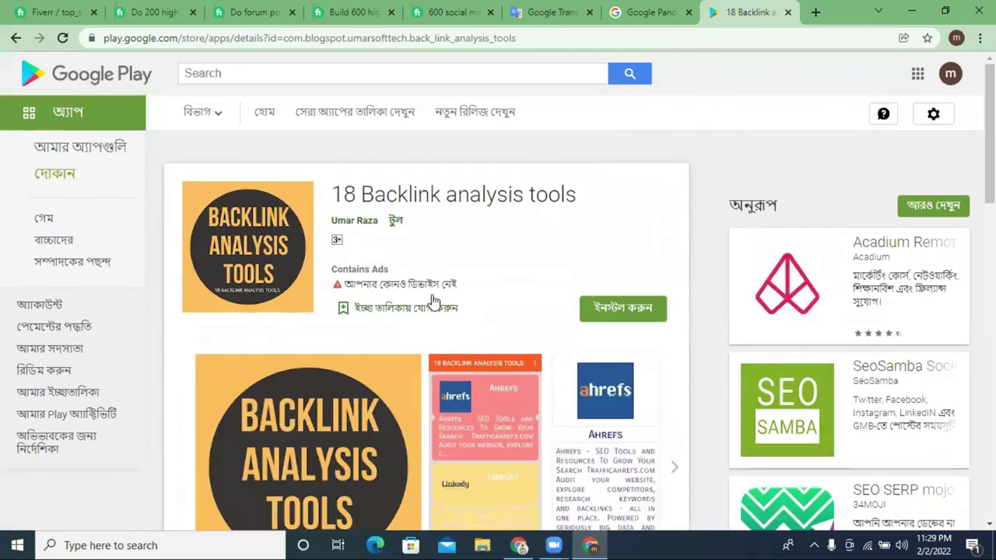
left_click(13, 41)
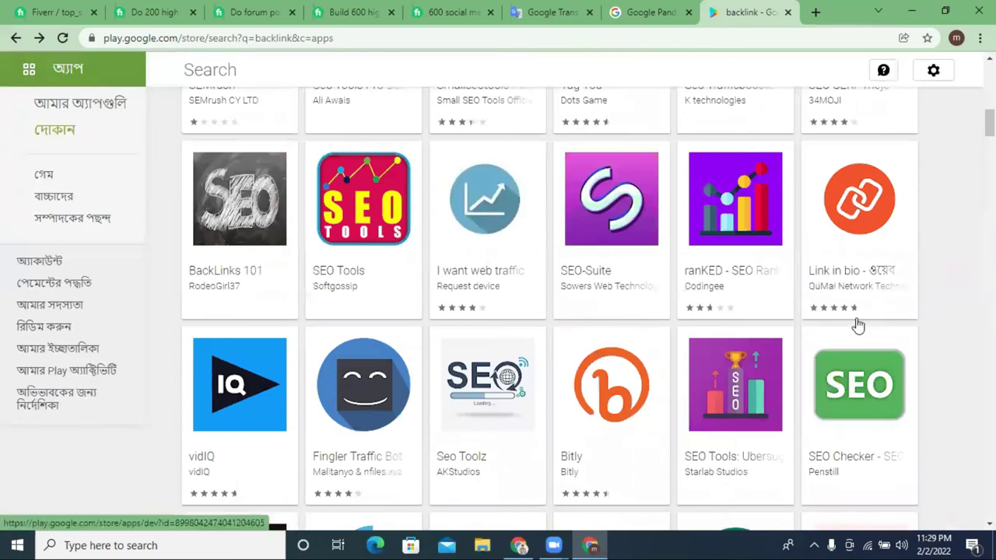
Step: Find the "All In One SEO Tools" app further down the results, examine its page, and close the Google Play tab
scroll(715, 325, "down", 8)
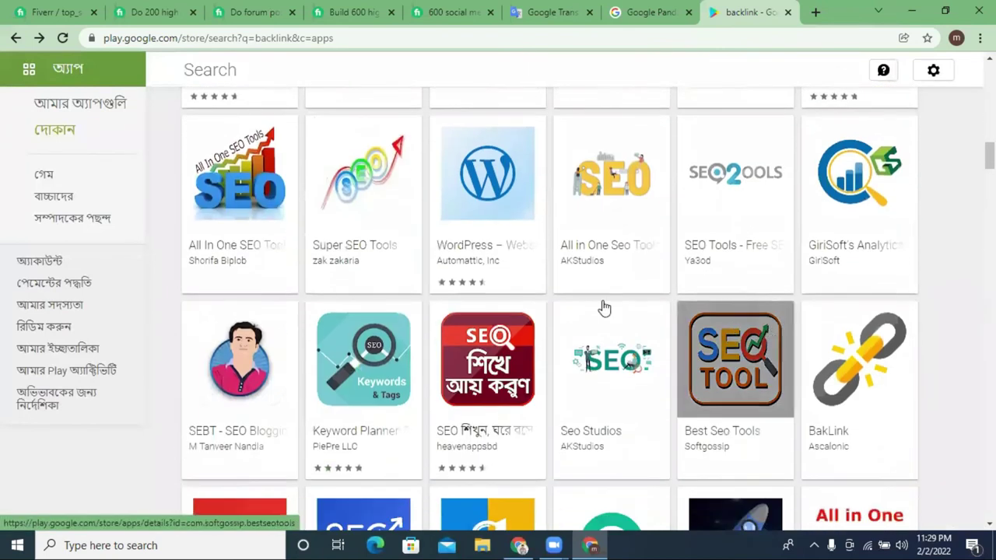
left_click(245, 251)
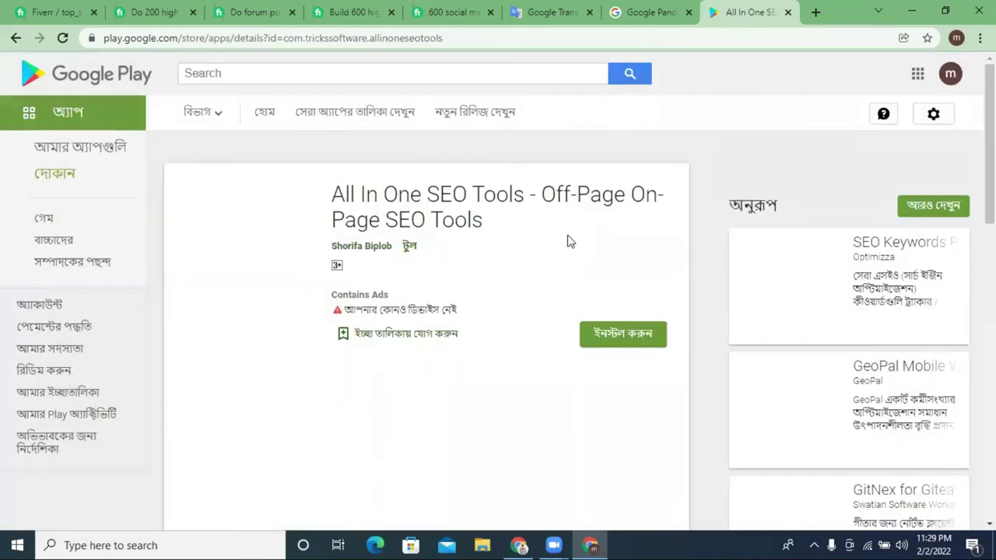
scroll(569, 241, "down", 3)
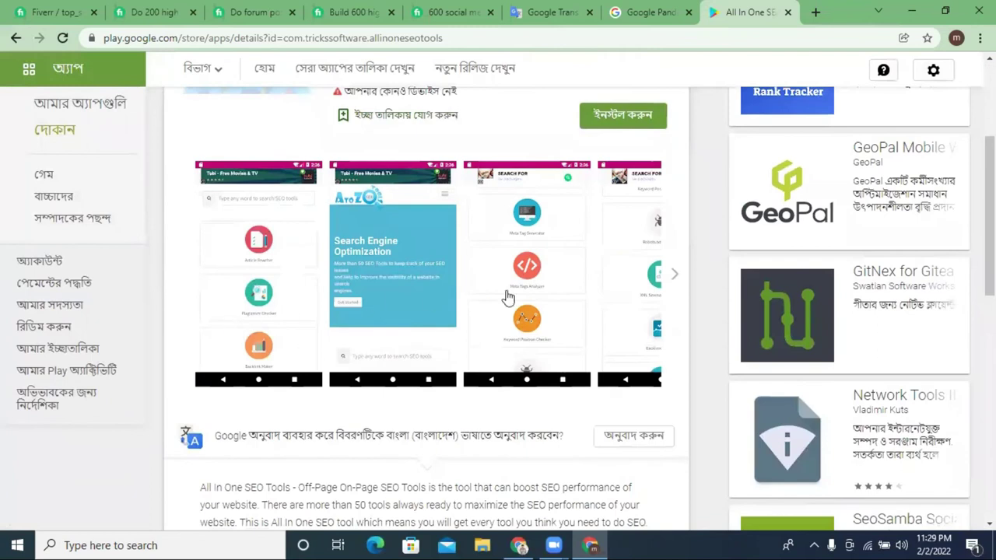
scroll(567, 288, "down", 4)
scroll(573, 288, "down", 4)
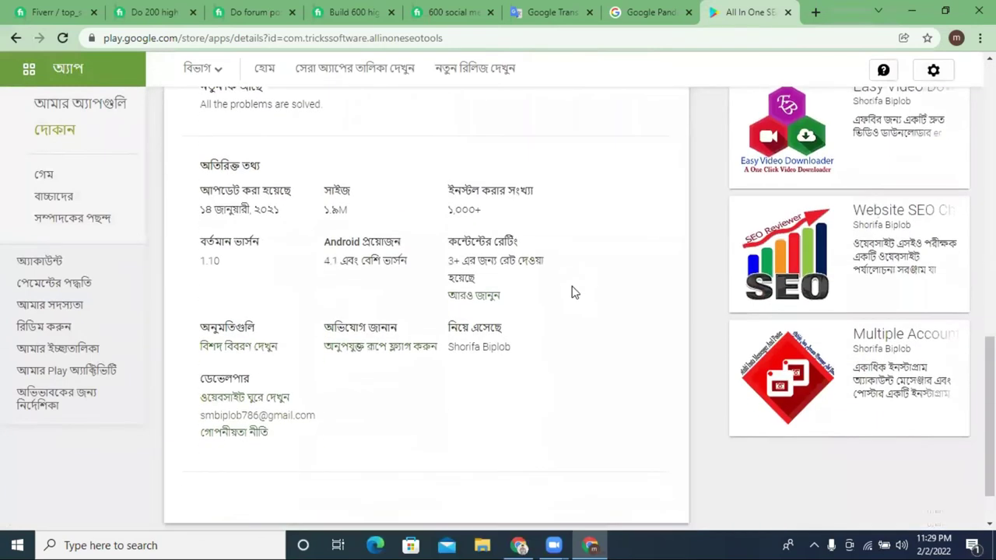
scroll(576, 233, "up", 10)
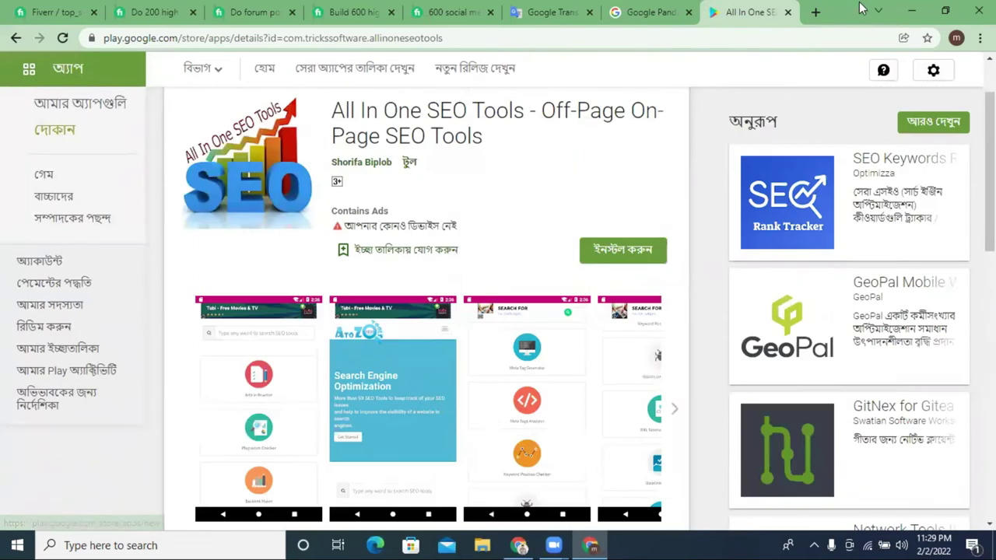
left_click(787, 13)
Step: Add the bullet "All work manually" below "Not any Use Automated Software" in the gig description
scroll(372, 277, "down", 1)
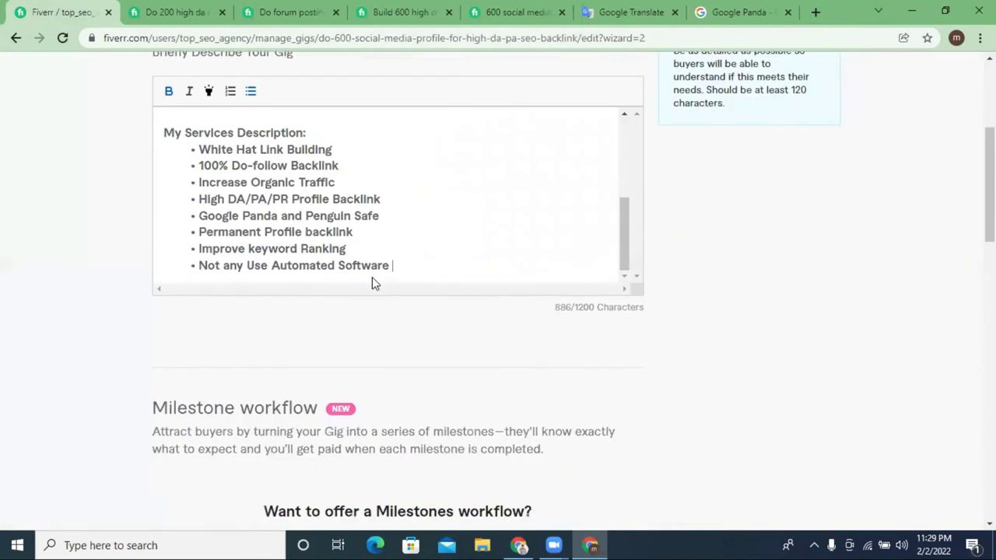
left_click(407, 242)
key("Return")
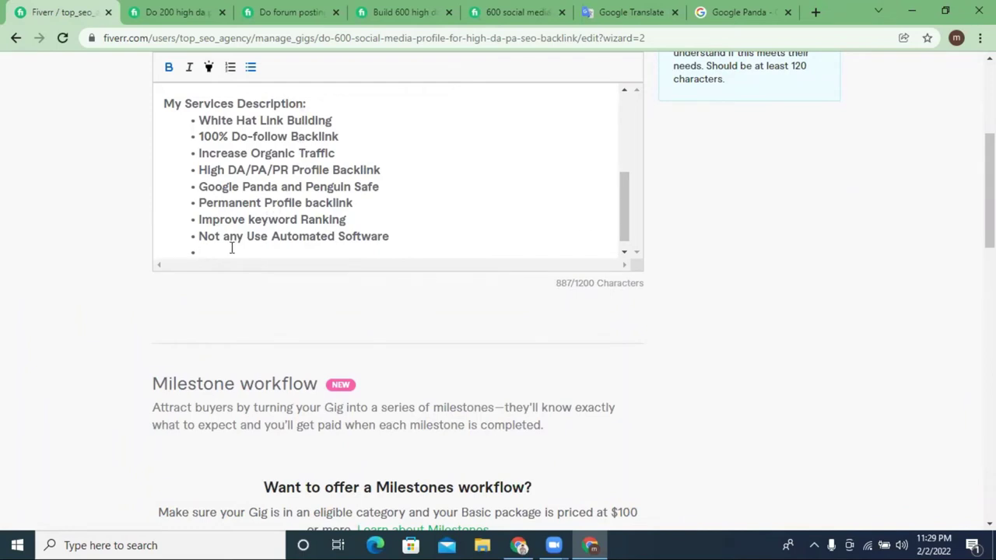
type("All werk wo")
key("BackSpace")
key("BackSpace")
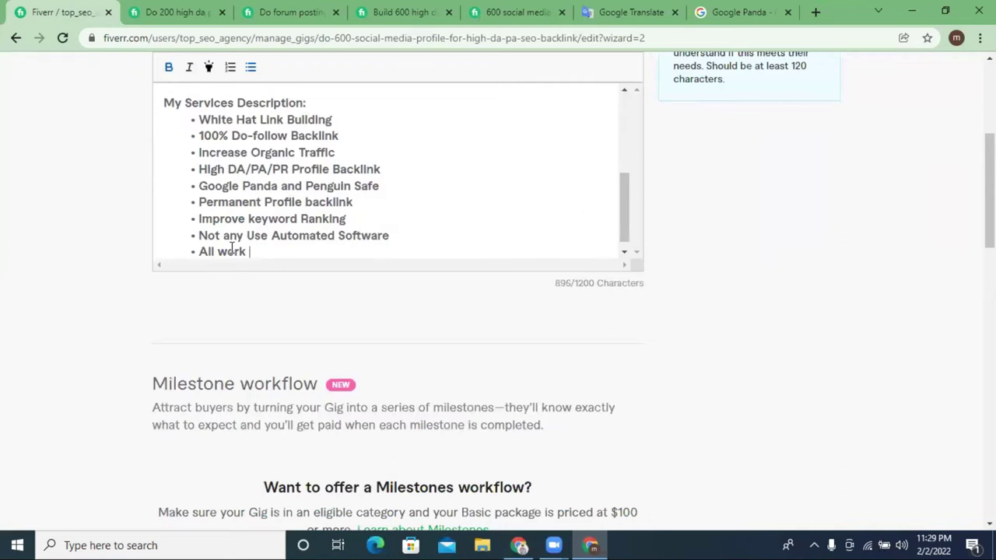
type("a")
key("BackSpace")
type("manually")
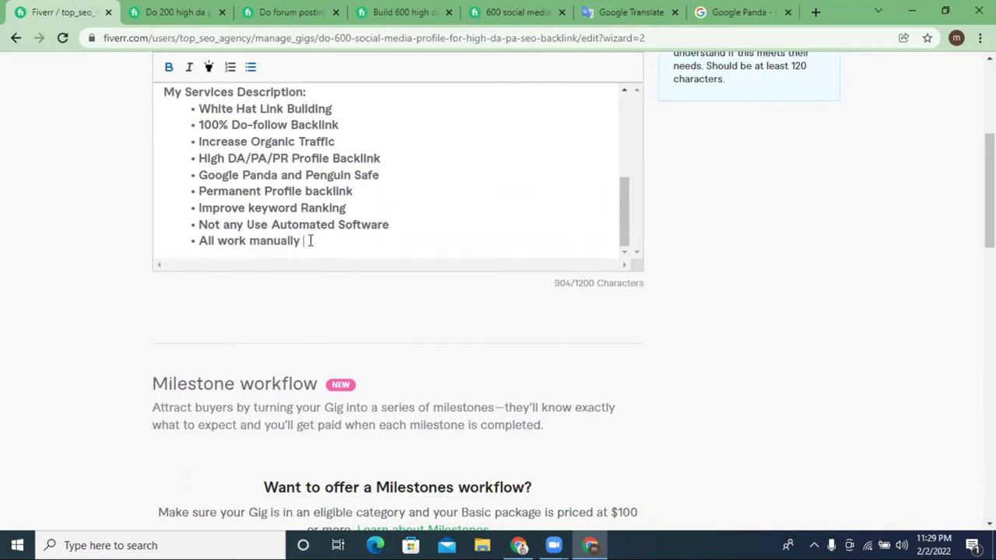
Step: Start a new line after "All work manually" and highlight the "My Services Description:" heading in the gig description
key("Return")
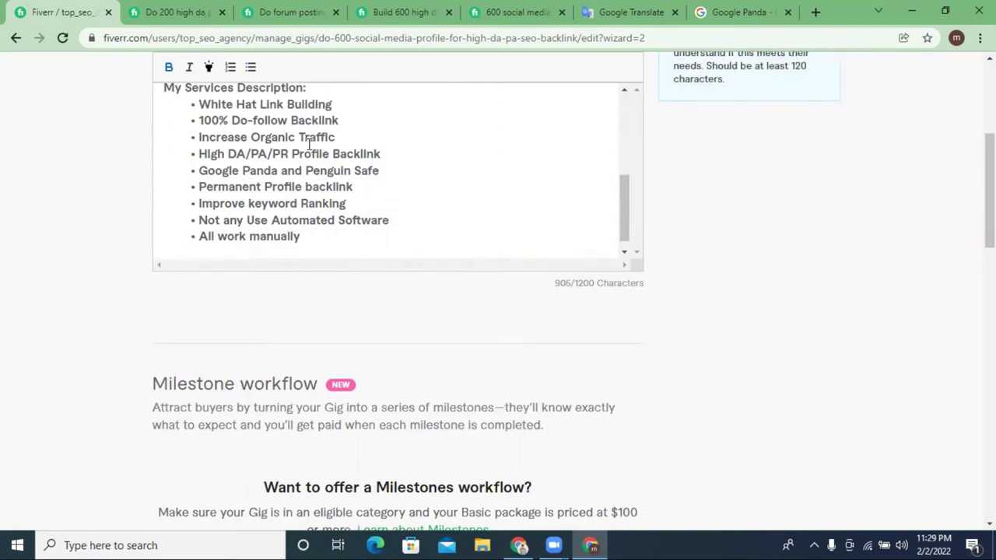
scroll(261, 160, "up", 1)
double_click(254, 160)
triple_click(254, 160)
left_click(169, 69)
left_click(209, 66)
left_click(344, 180)
Step: Add the line "Why you choose Me" below the services list, separated from it by a blank line
scroll(256, 242, "down", 2)
left_click(227, 249)
type("why ")
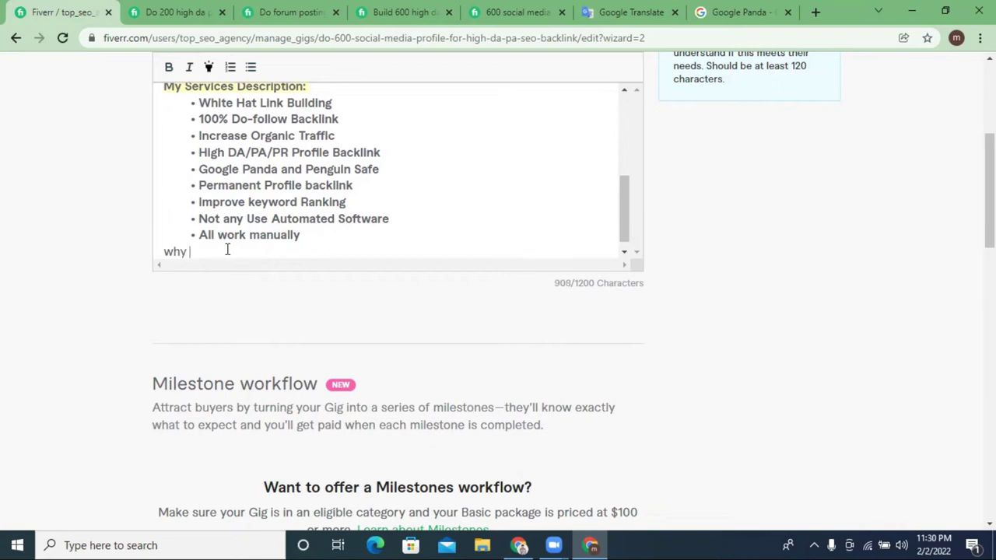
type("you choose Me")
left_click_drag(173, 250, 167, 250)
type("W")
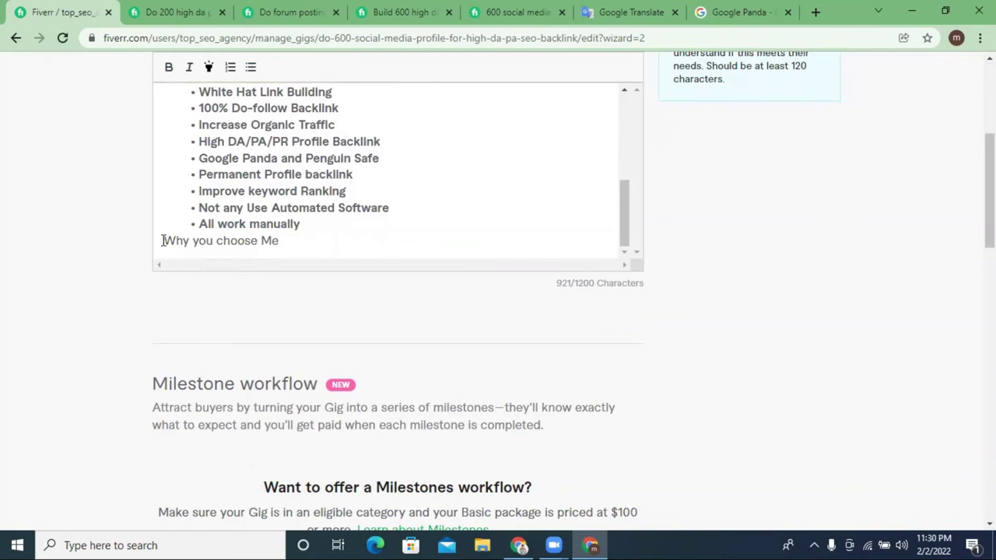
key("Return")
Step: Make the "Why you choose Me" line bold and highlighted
triple_click(194, 251)
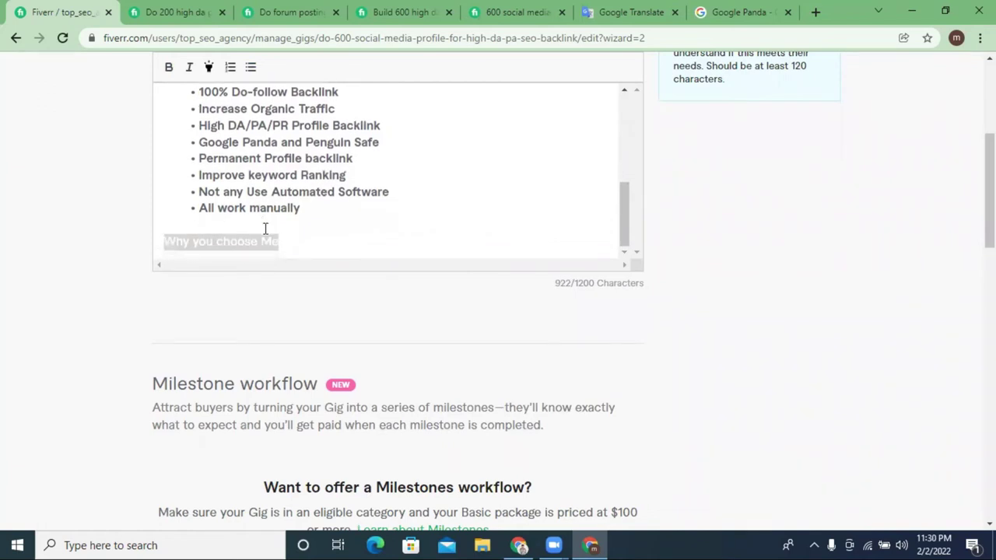
left_click(168, 68)
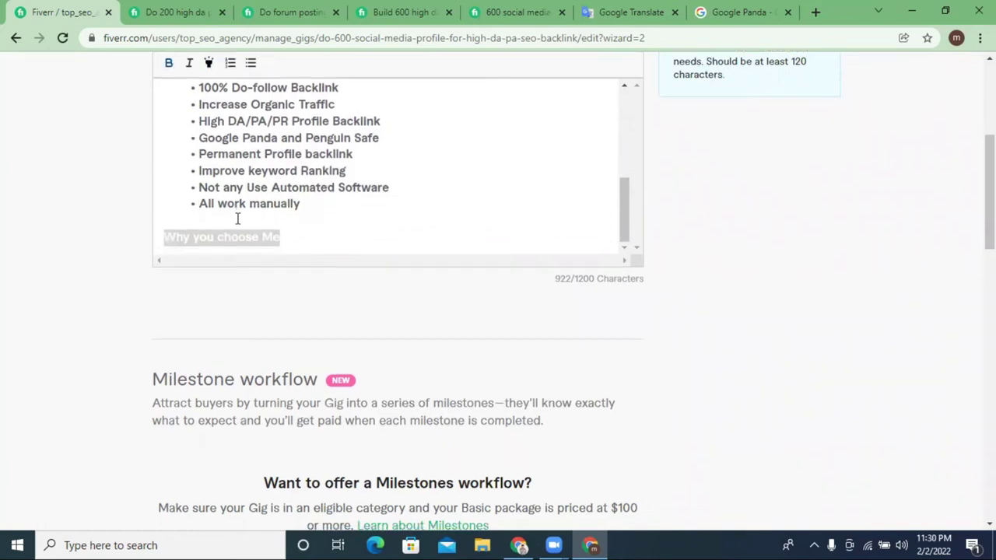
scroll(298, 215, "down", 2)
scroll(298, 216, "up", 3)
left_click(289, 315)
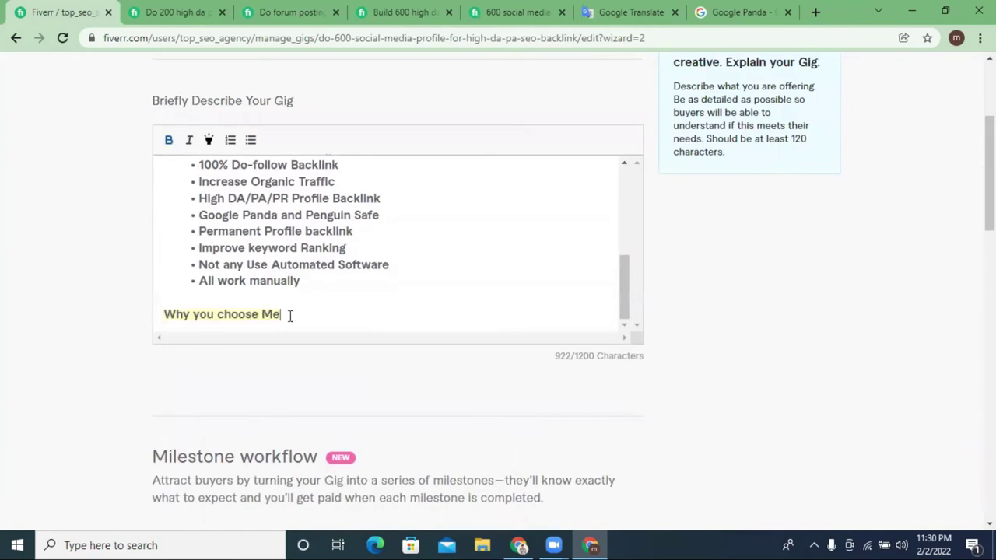
Step: Start a bulleted list under "Why you choose Me" with the item "100% manual work" and remove that item's highlight
key("Return")
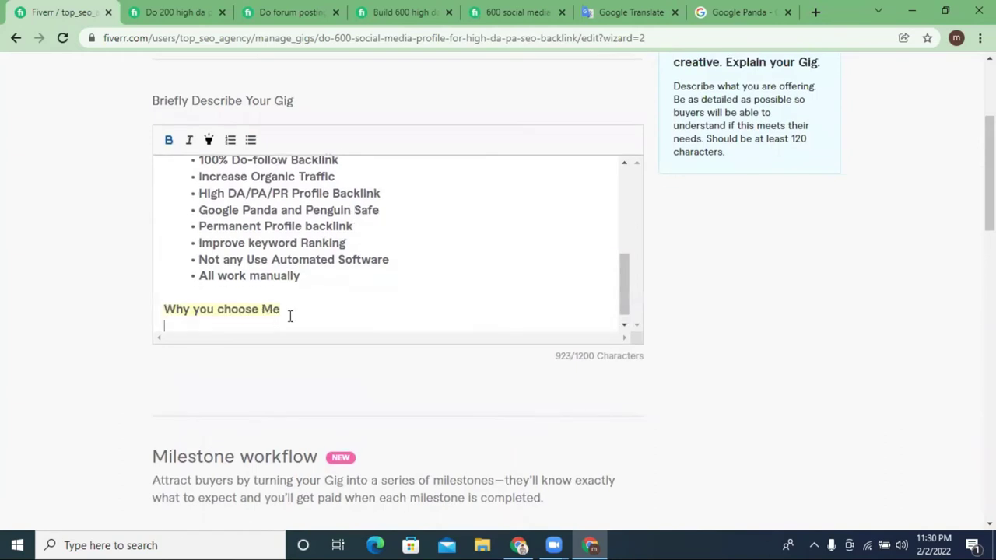
left_click(251, 140)
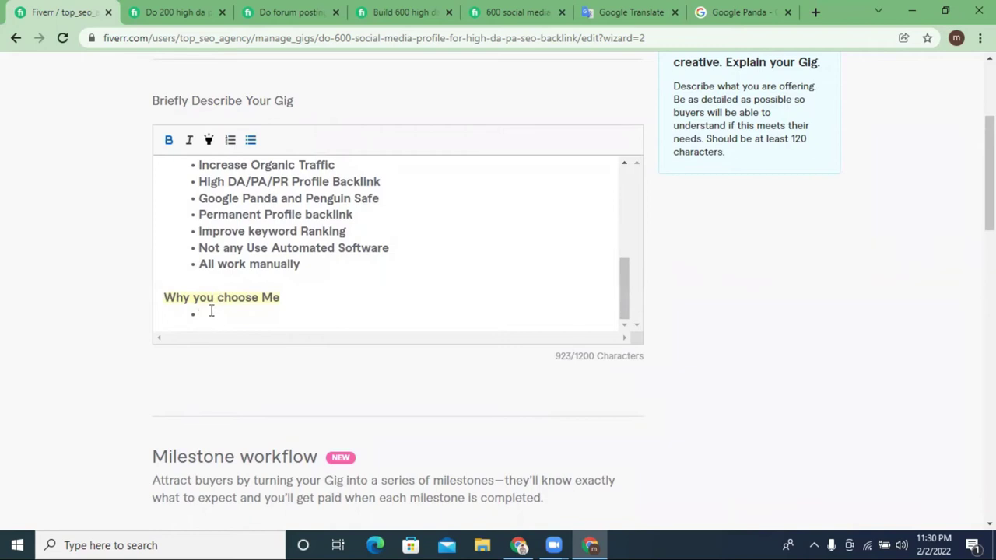
type("100% manual work")
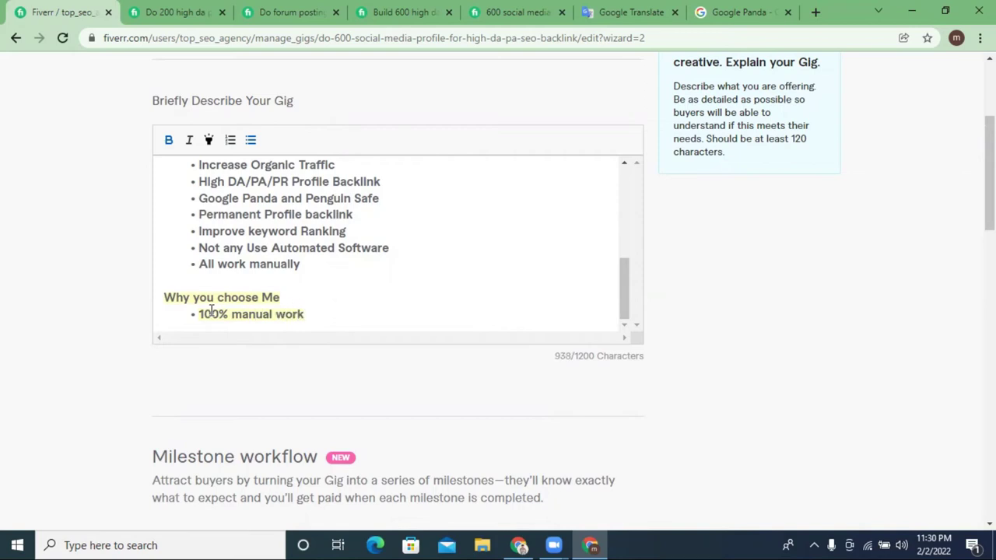
key("Return")
triple_click(211, 310)
left_click(208, 140)
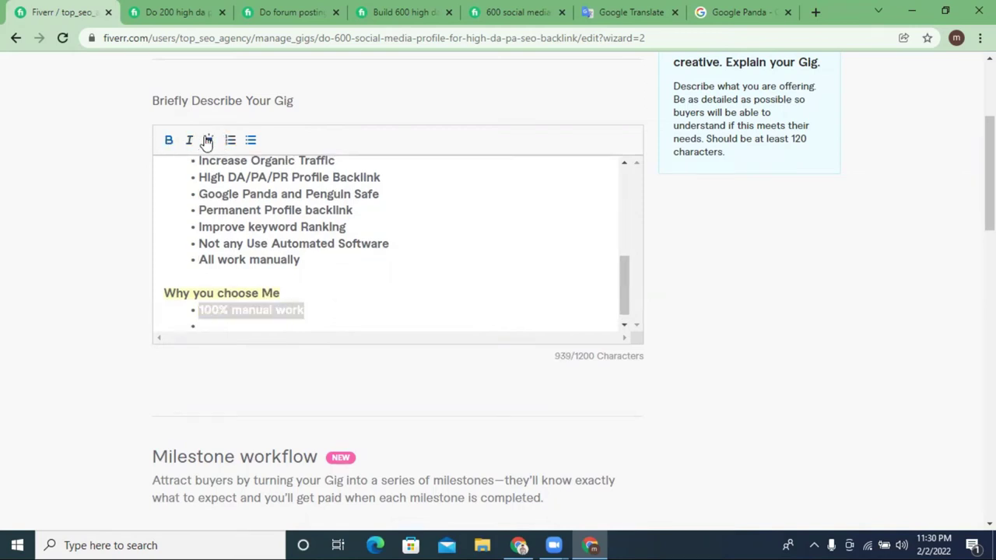
Step: Add the bullets "24/7 hours free suport" and "Unlimited revistion" below "100% manual work"
left_click(215, 324)
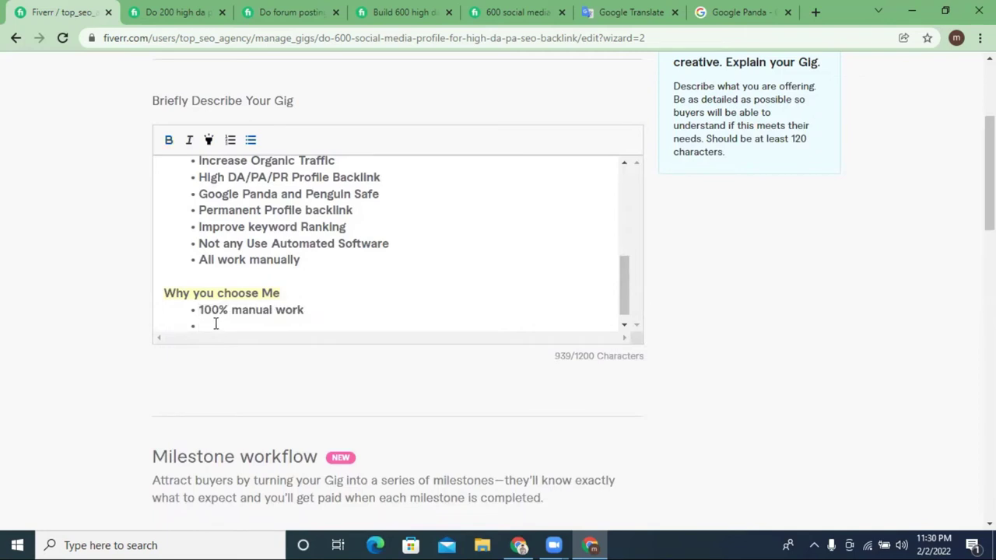
type("24")
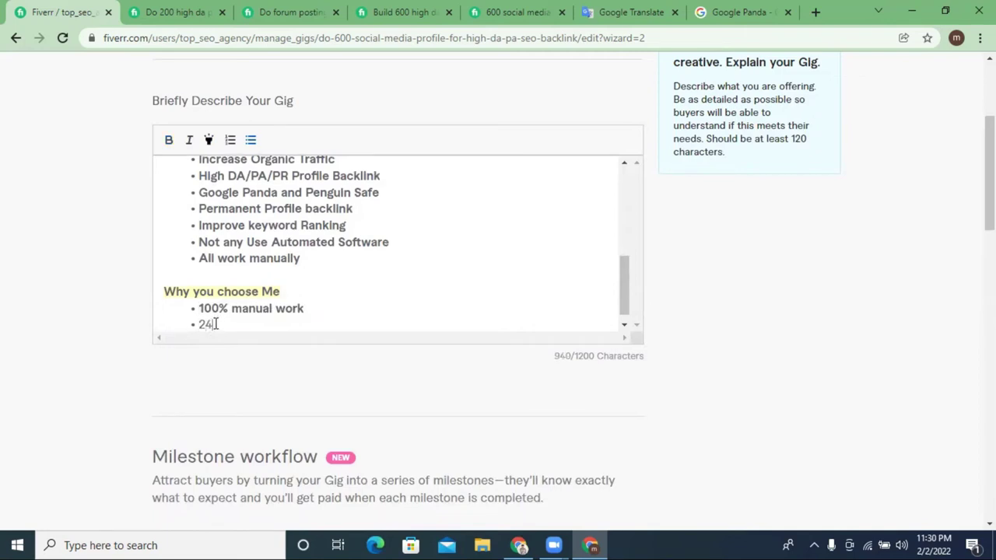
type("/7 hours free suport")
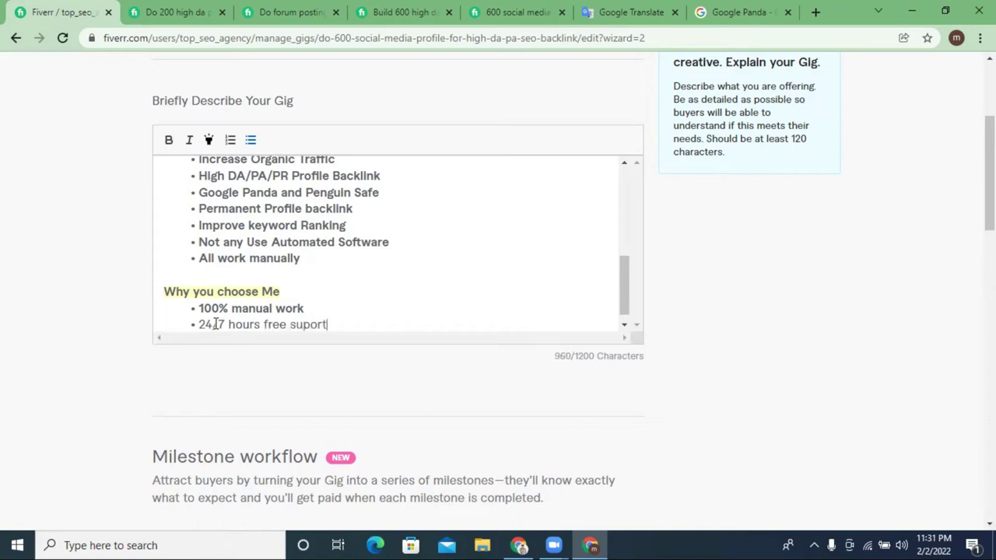
key("Return")
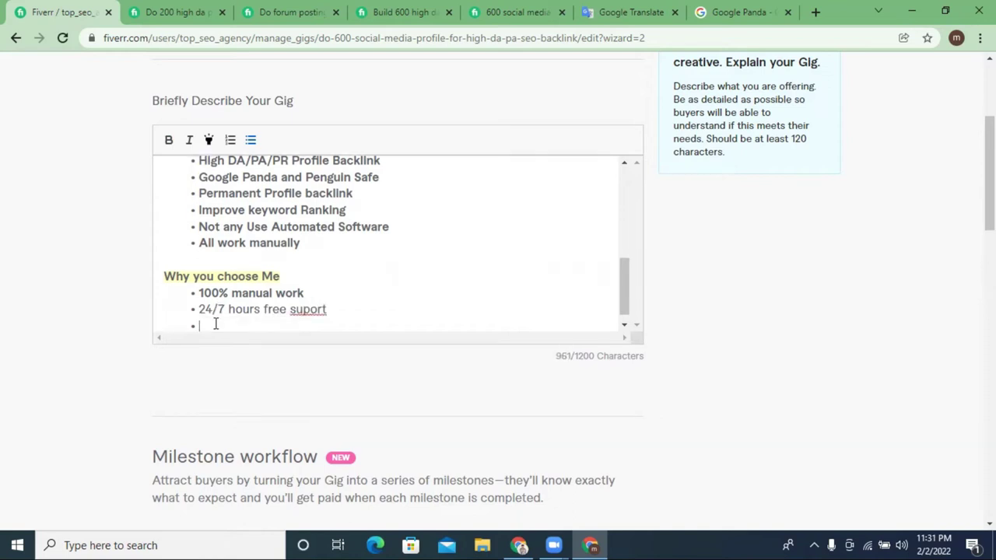
type("U")
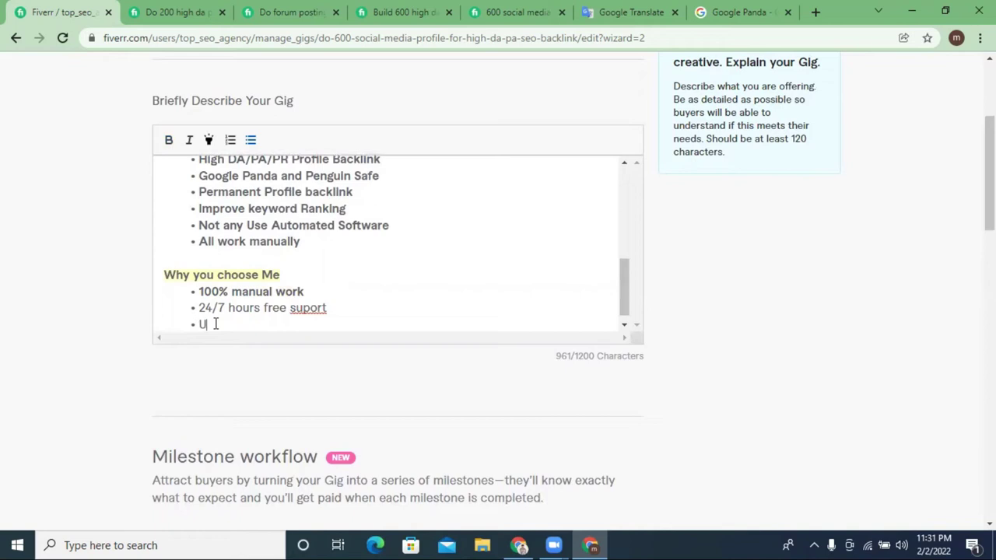
type("nlimate")
right_click(215, 324)
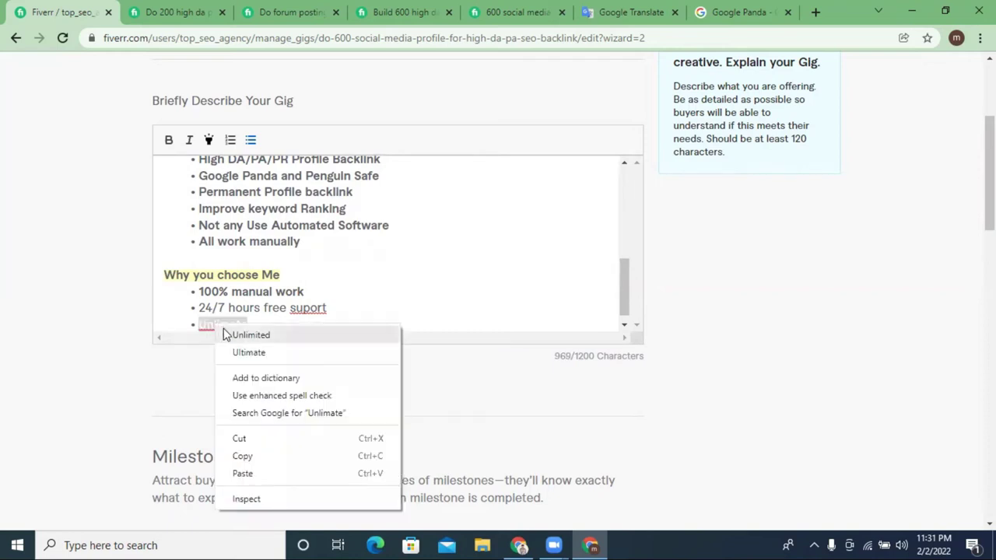
left_click(256, 334)
type("revistion")
key("Return")
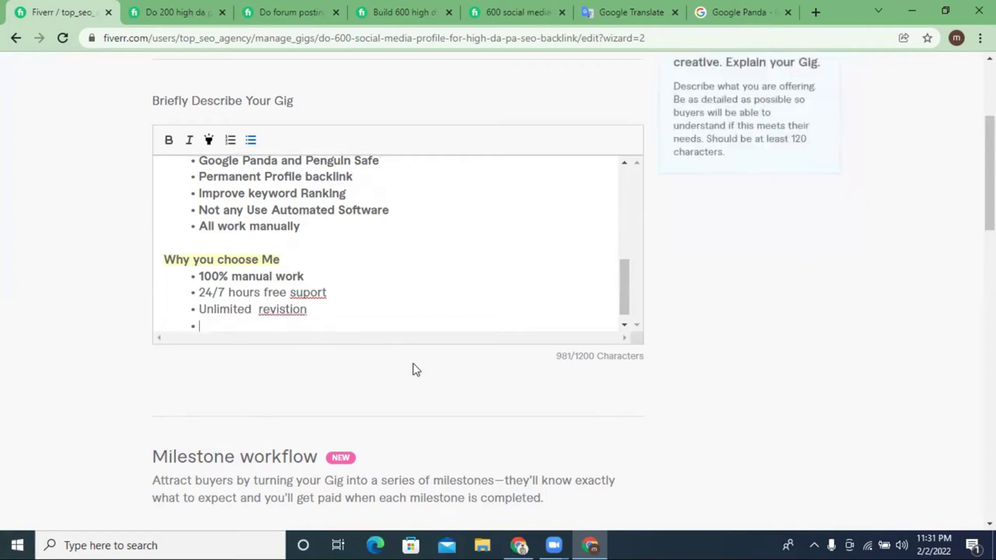
Step: Add the bullet "100% Satisfaction" to the end of the "Why you choose Me" list
type("100")
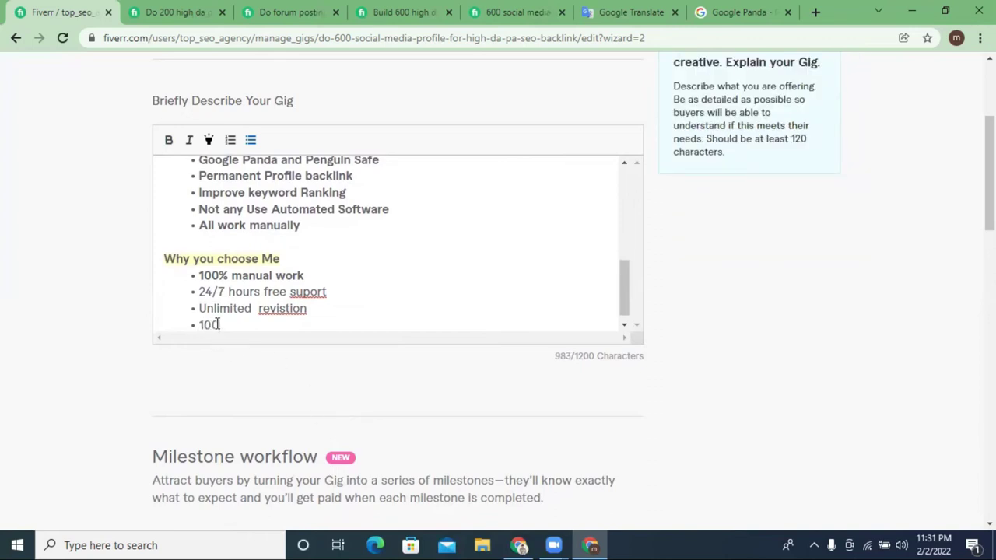
type("% Satsfaction")
right_click(263, 327)
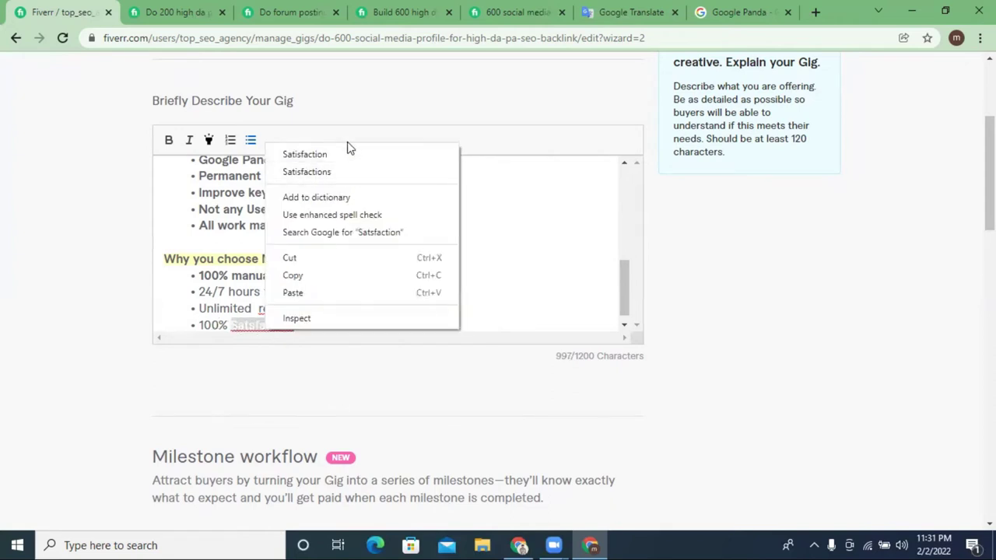
left_click(349, 154)
Step: Correct the misspelled words in the second and third bullets to "support" and "revision"
scroll(305, 297, "down", 1)
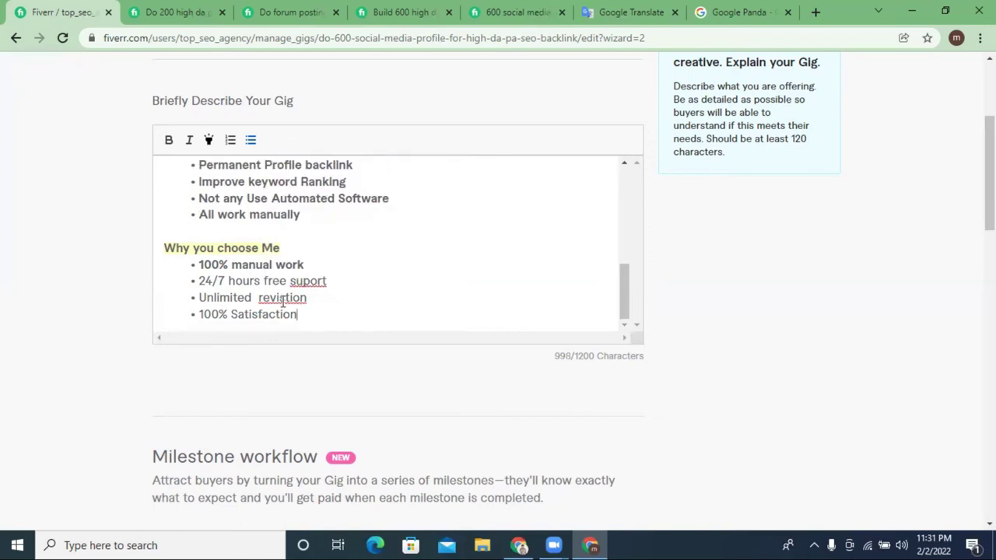
right_click(282, 301)
left_click(325, 313)
right_click(319, 285)
left_click(330, 297)
Step: Complete the last bullet as "100% Satisfaction Guaranteed" and start another bullet
left_click(321, 312)
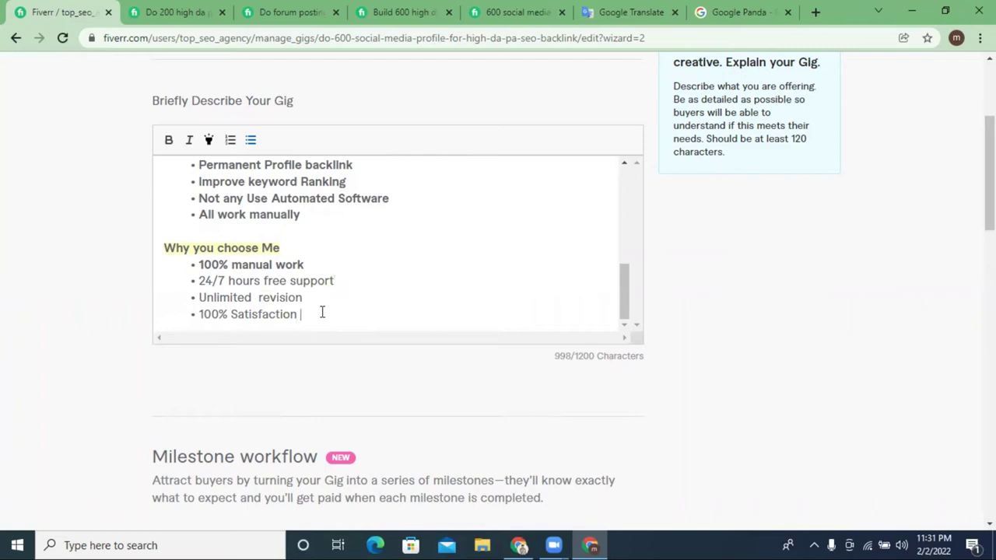
type("Gur")
key("BackSpace")
type("arnteed")
right_click(322, 314)
left_click(336, 321)
key("Return")
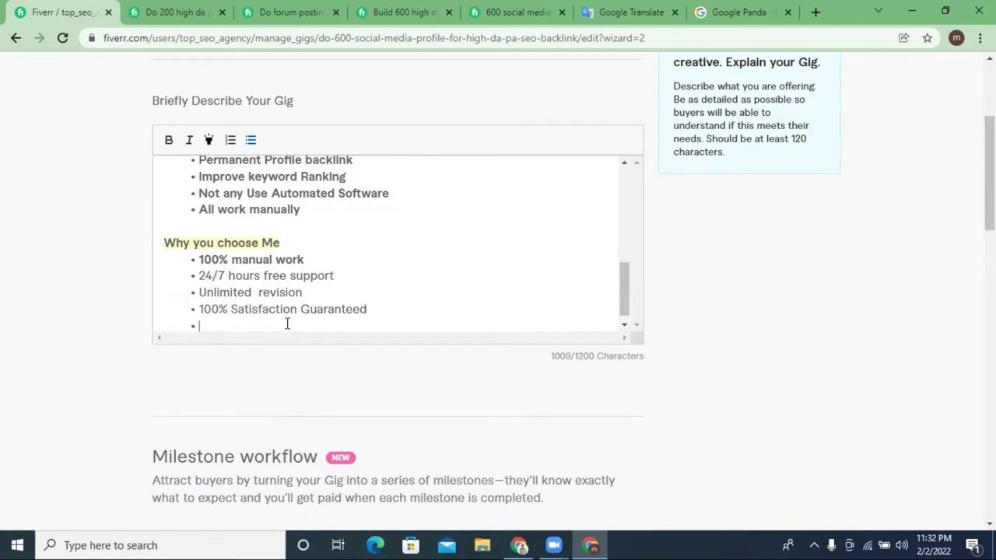
Step: Add the bullet "Permanent Profile Backlink" with the spelling of "Permanent" corrected, and start another bullet
type("Pal")
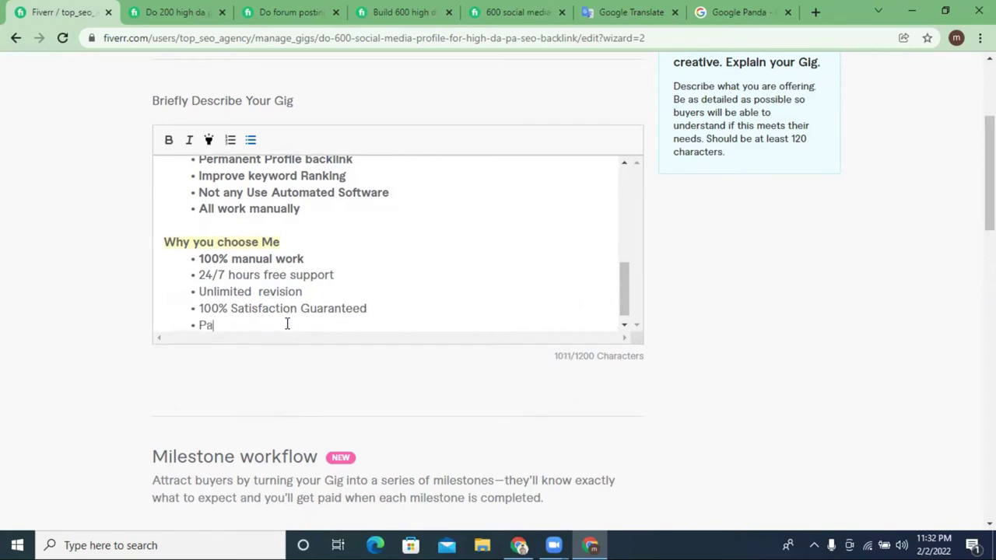
key("BackSpace")
type("rmenet")
right_click(244, 325)
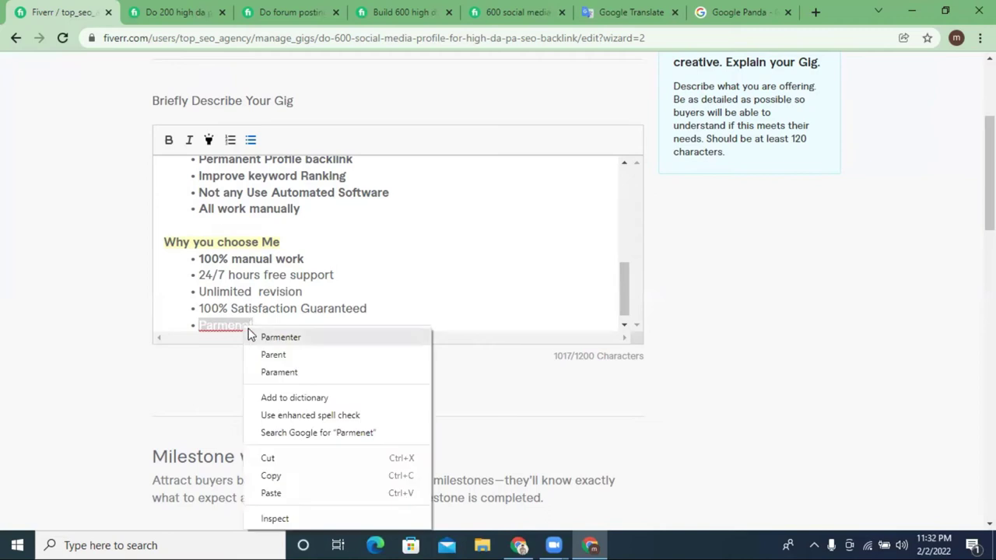
key("Escape")
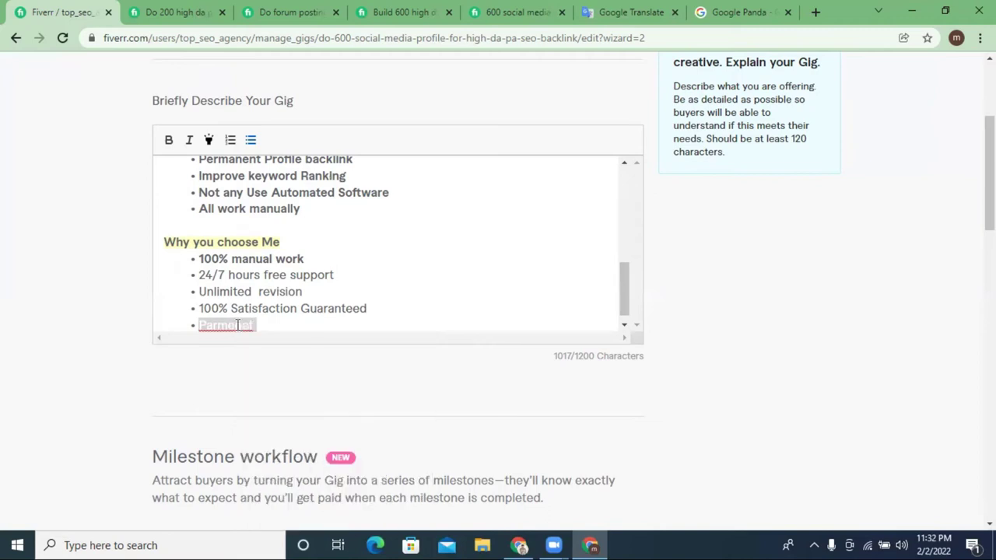
type("Par")
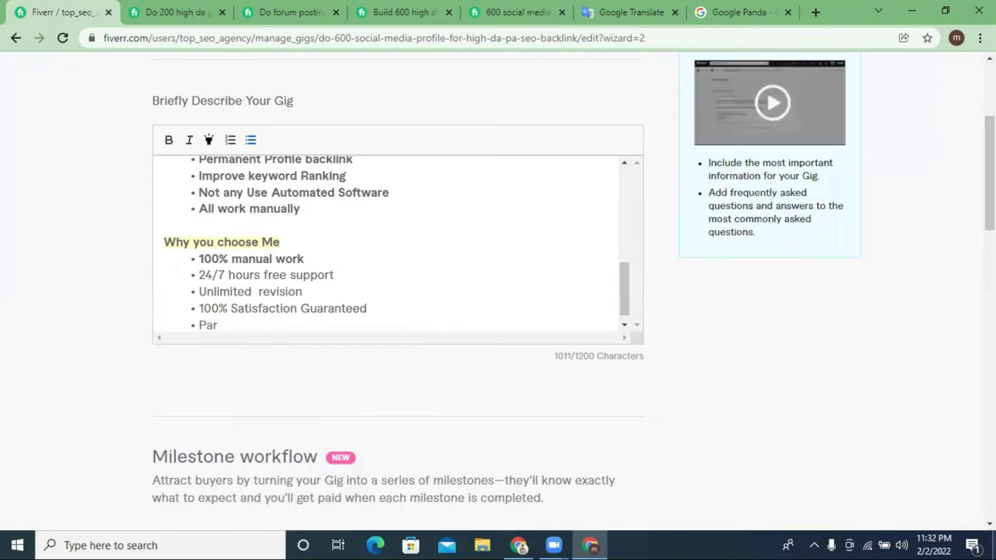
type("manent")
right_click(215, 327)
left_click(229, 338)
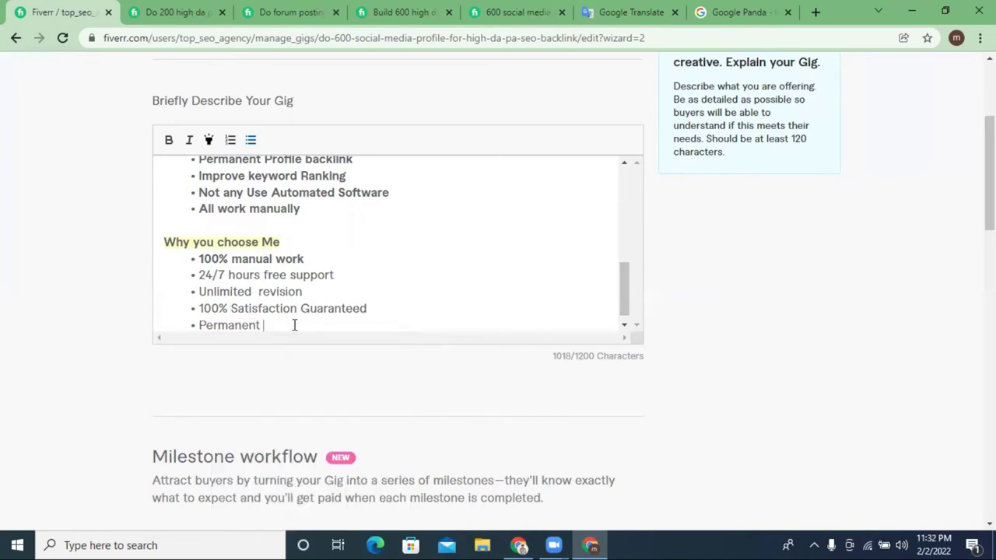
type("Profile Backlink")
key("Return")
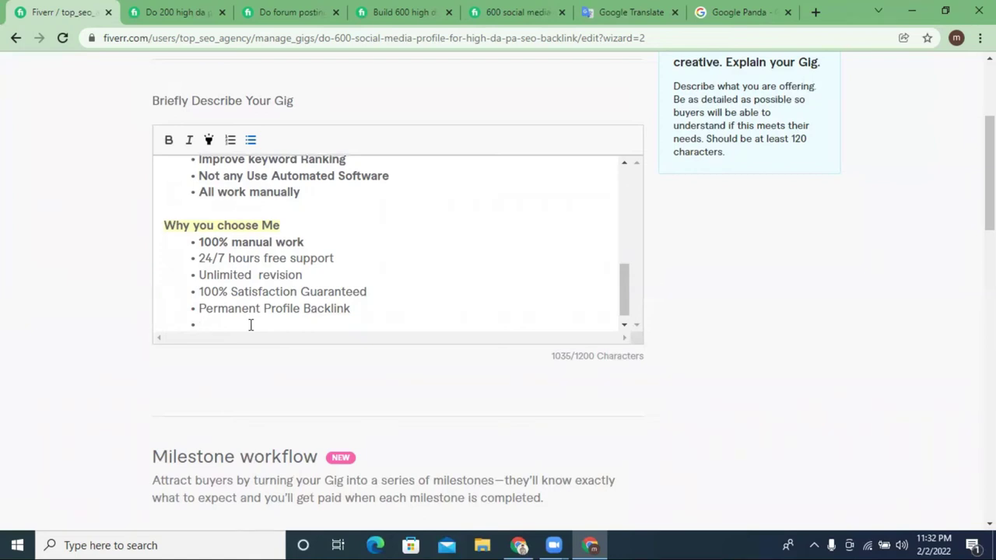
Step: Enter "Rank Google" as the last bullet of the list
type("Google")
left_click(204, 324)
type("Rank")
Step: Reword the second heading as an unbulleted "Why Choose me" and shorten the bullet beneath it to "manual work"
left_click_drag(228, 242, 189, 231)
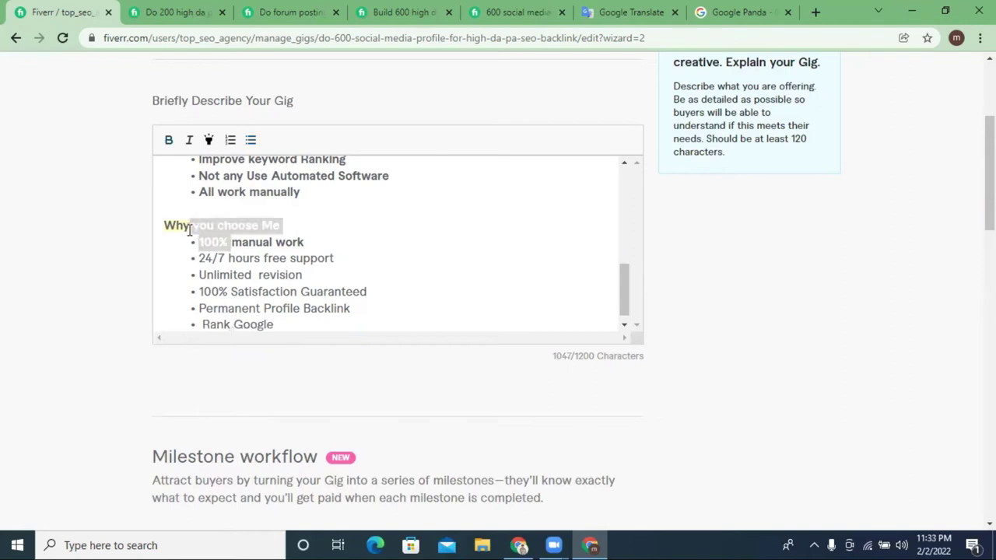
key("BackSpace")
key("Return")
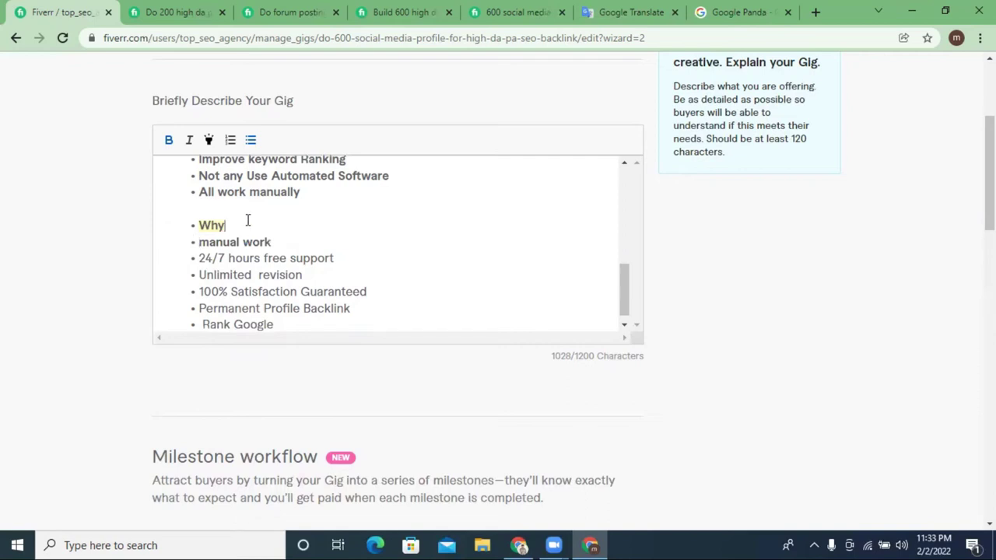
type("Chose")
left_click(247, 224)
type("o")
left_click(286, 225)
type("me")
left_click(200, 226)
key("BackSpace")
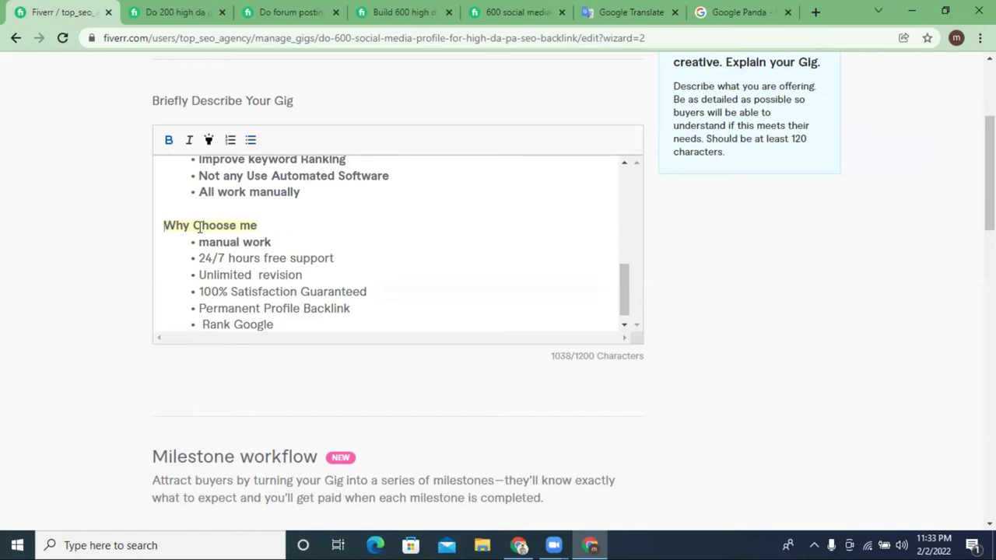
Step: Remove the bold from the "manual work" bullet and extend the last bullet to "100% Rank Google"
triple_click(225, 242)
left_click(259, 291)
left_click(201, 312)
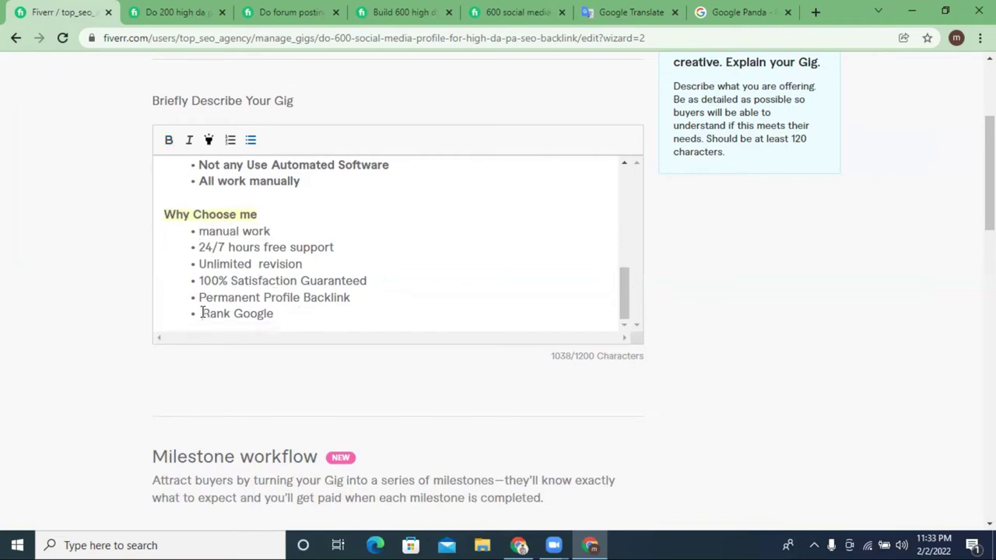
type("100")
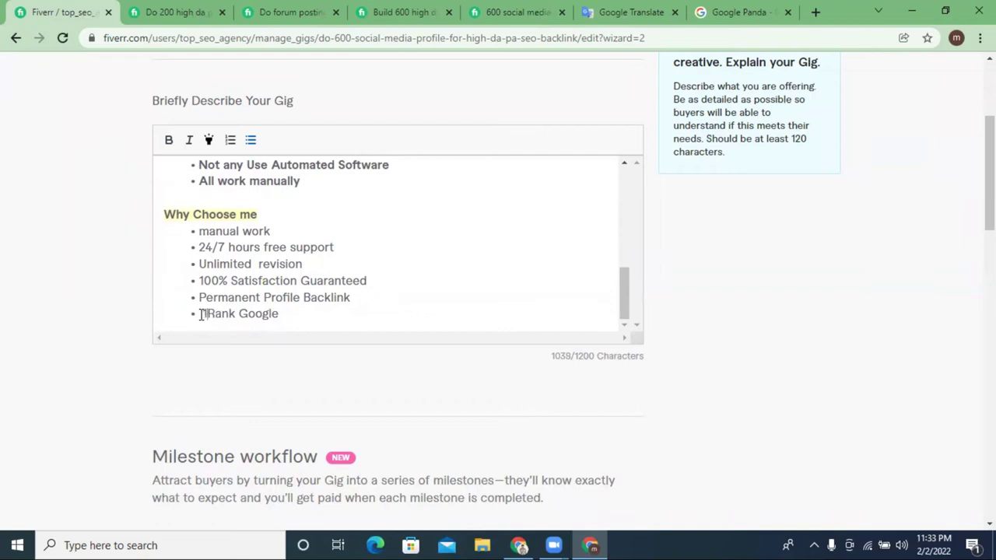
type("%")
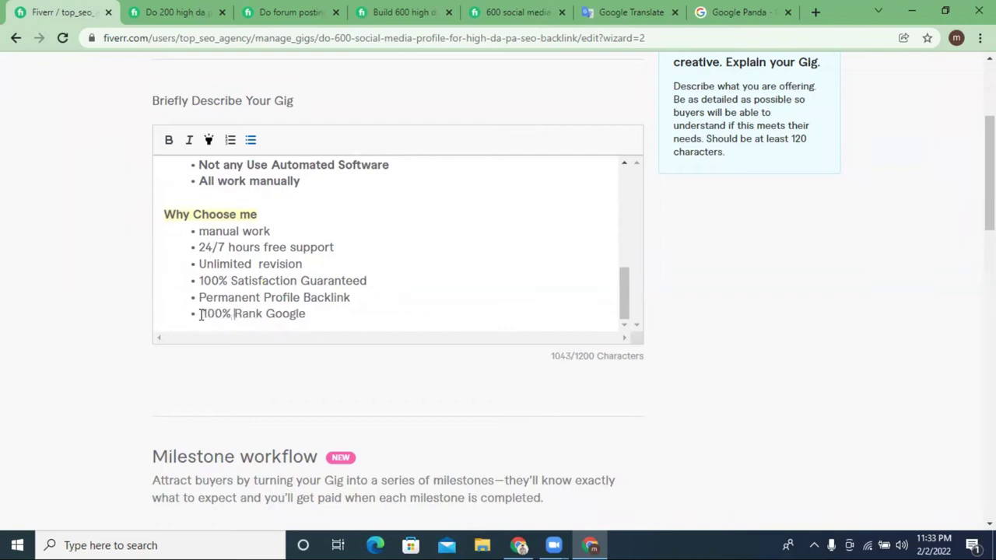
key("BackSpace")
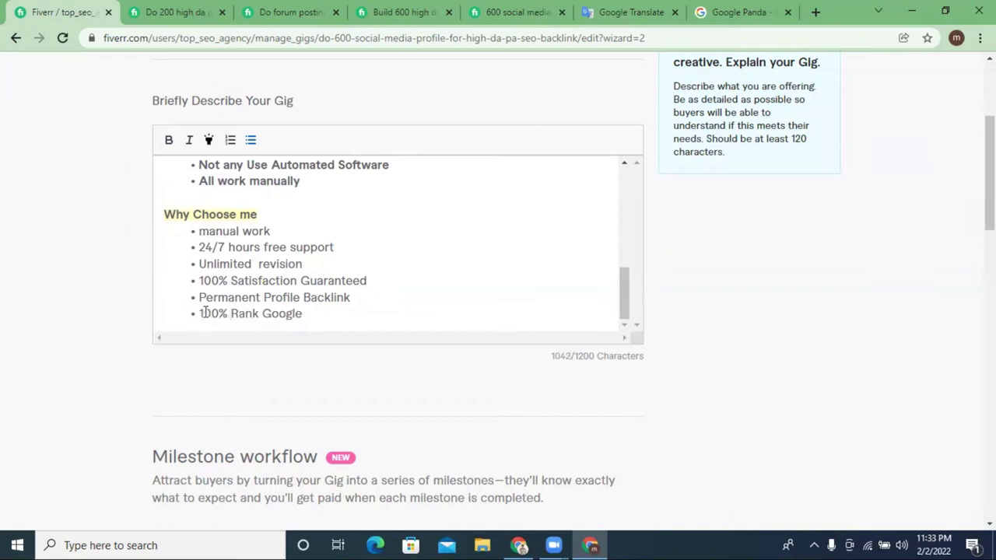
Step: Extend the last bullet to "100% Rank Google first page" and start an unbulleted line below the list
left_click(311, 313)
type("fast")
key("BackSpace")
key("BackSpace")
key("BackSpace")
key("BackSpace")
type("irst")
type("page")
scroll(406, 273, "down", 2)
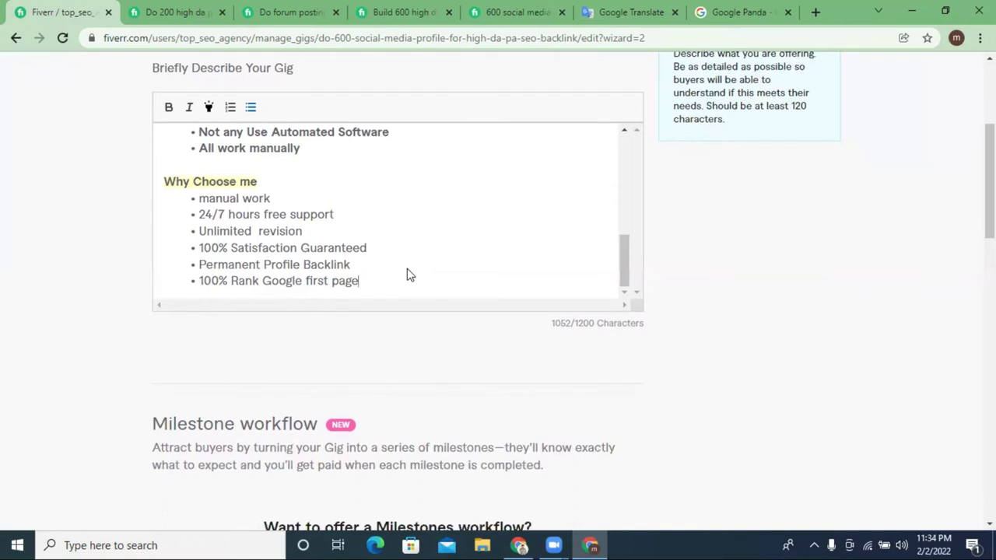
key("Return")
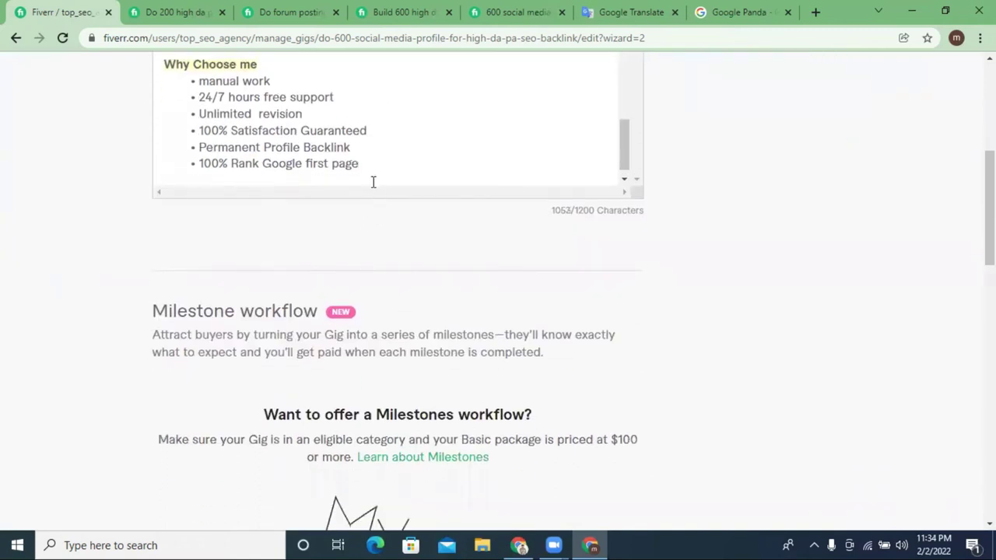
Step: Review the finished gig description, then save it and continue to the Requirements step
scroll(373, 182, "up", 5)
scroll(320, 345, "down", 1)
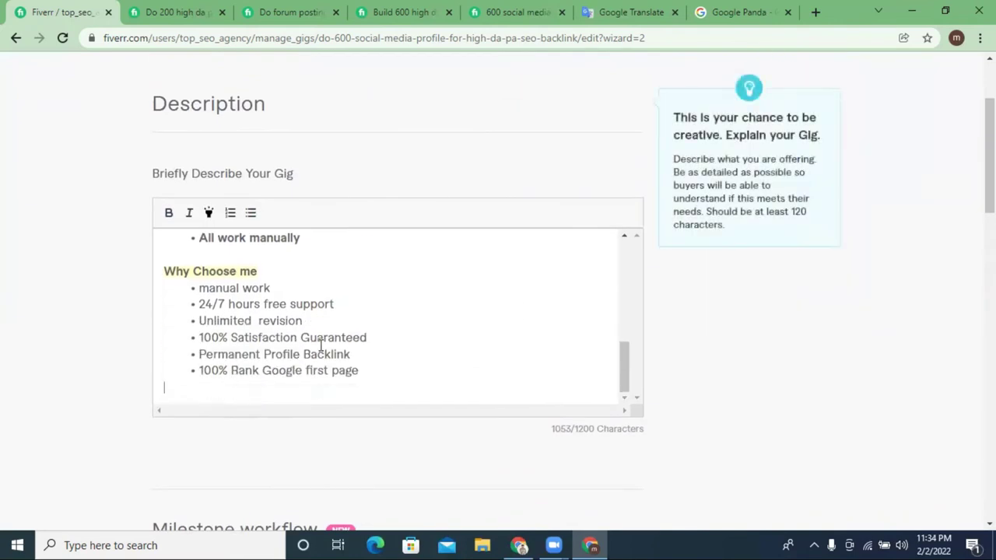
scroll(321, 345, "down", 1)
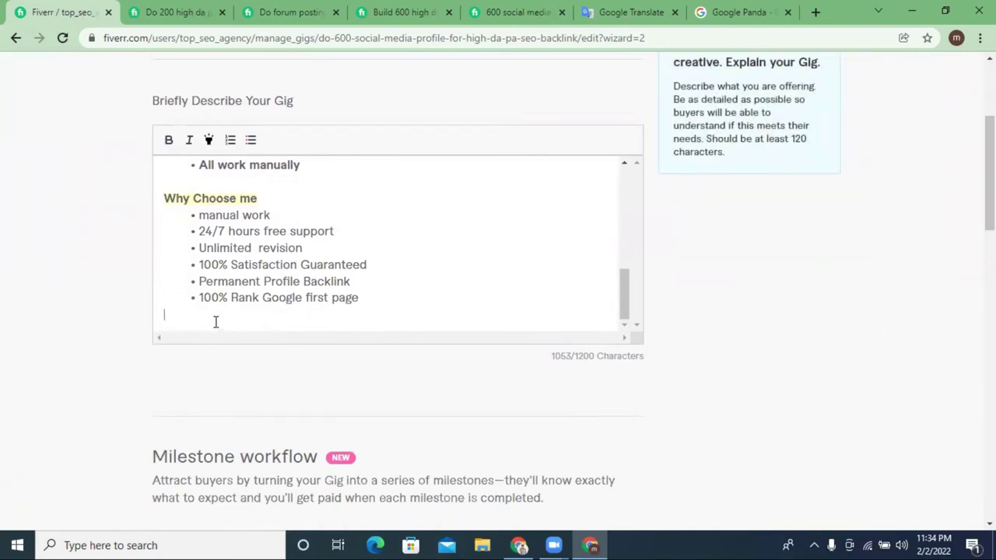
scroll(458, 376, "up", 3)
scroll(448, 347, "down", 2)
scroll(449, 346, "up", 3)
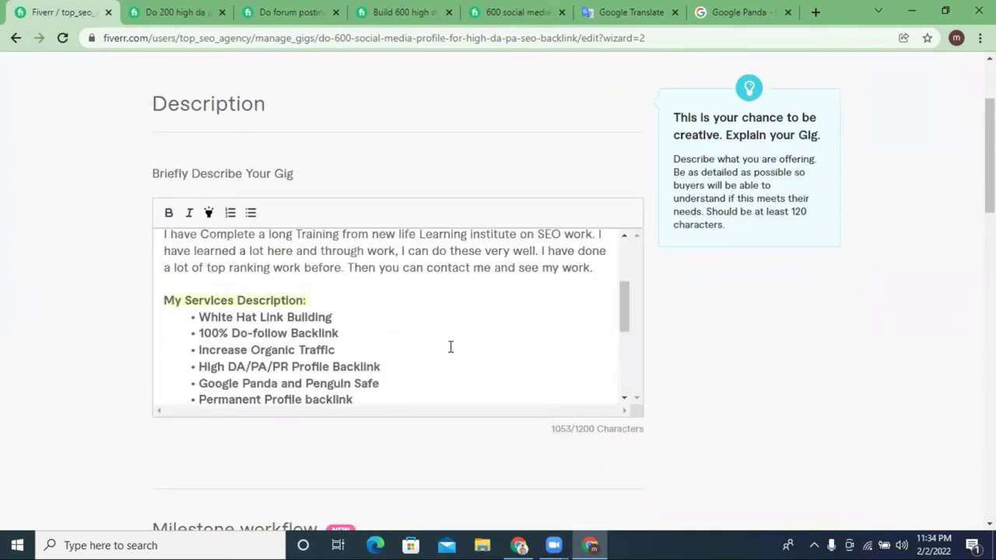
scroll(450, 347, "up", 3)
scroll(711, 335, "down", 6)
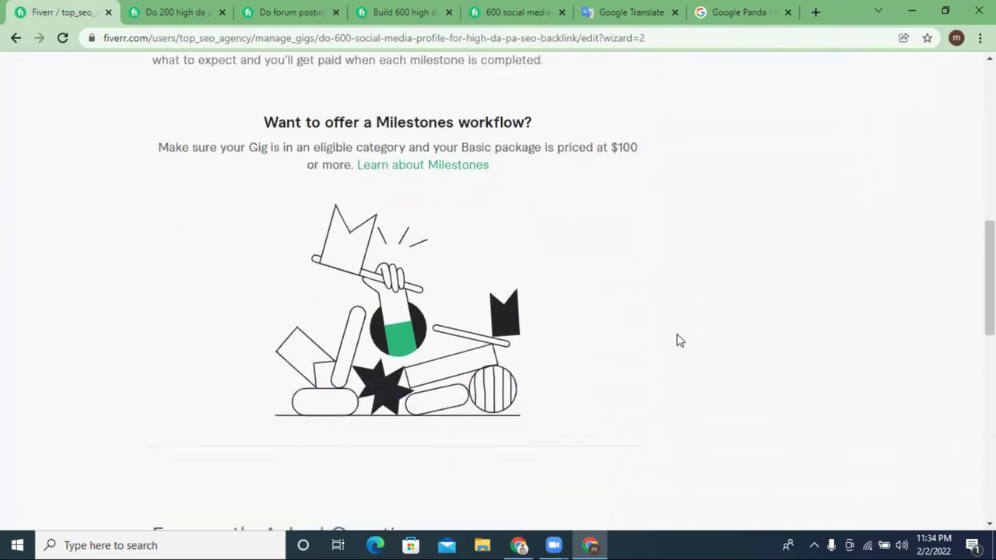
scroll(677, 340, "down", 6)
scroll(551, 221, "up", 1)
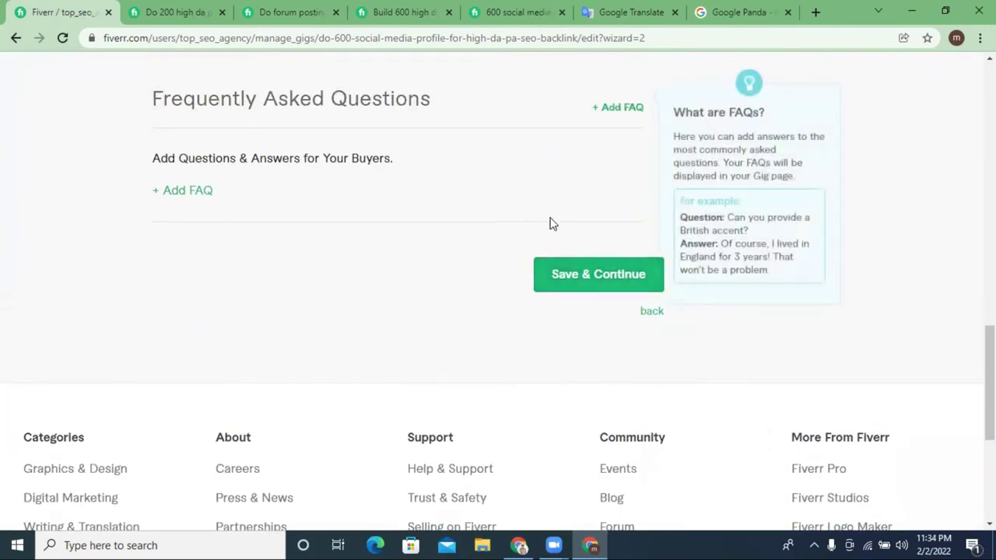
left_click(595, 276)
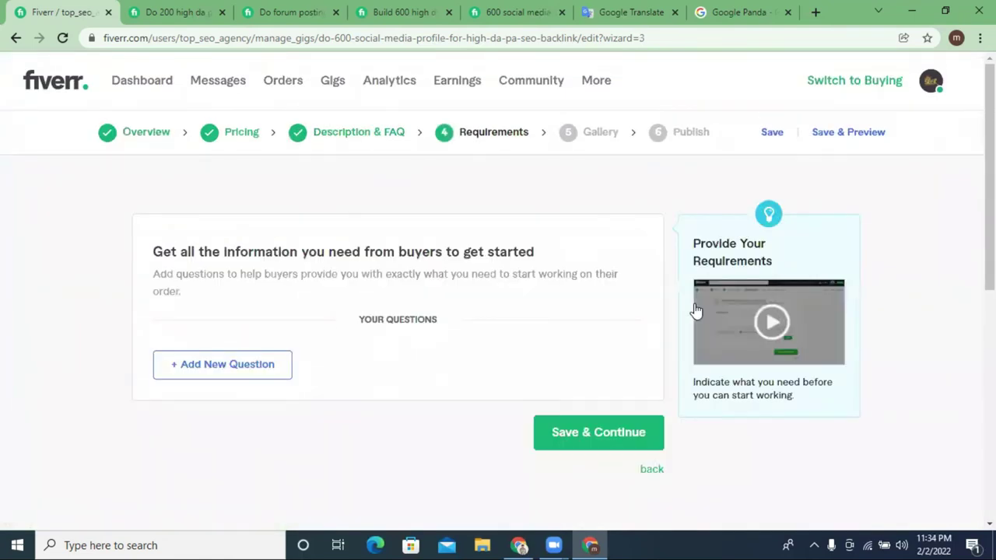
Step: Return to the Description & FAQ step and copy the entire gig description text
left_click(353, 134)
scroll(411, 278, "down", 3)
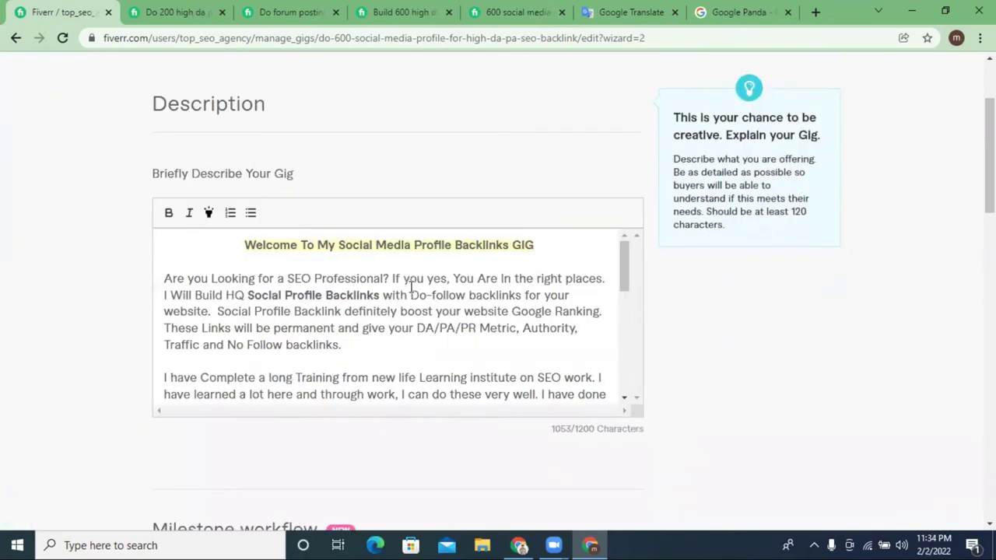
scroll(660, 340, "down", 5)
scroll(675, 351, "up", 3)
scroll(396, 344, "down", 5)
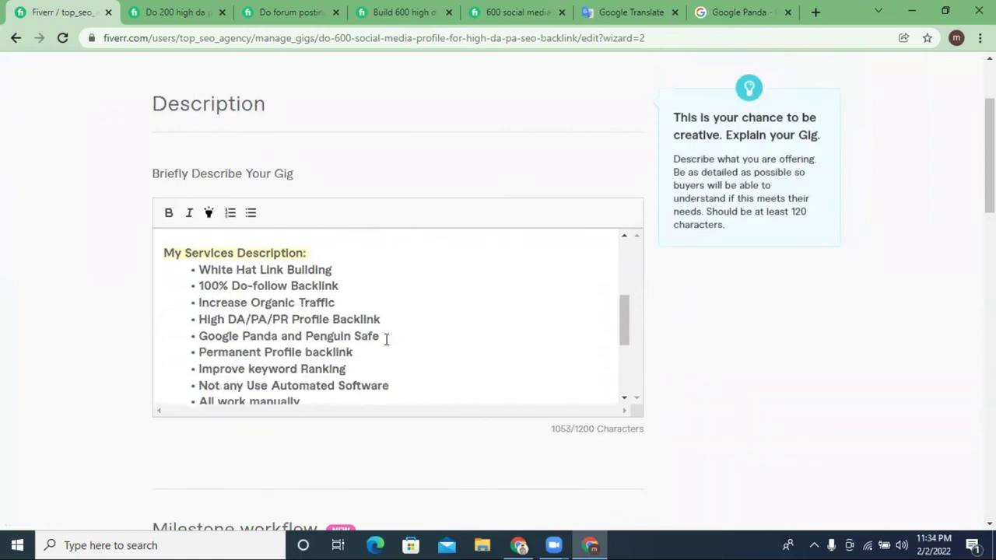
left_click_drag(376, 382, 157, 244)
scroll(259, 303, "up", 2)
right_click(294, 267)
left_click(362, 321)
right_click(304, 289)
left_click(372, 342)
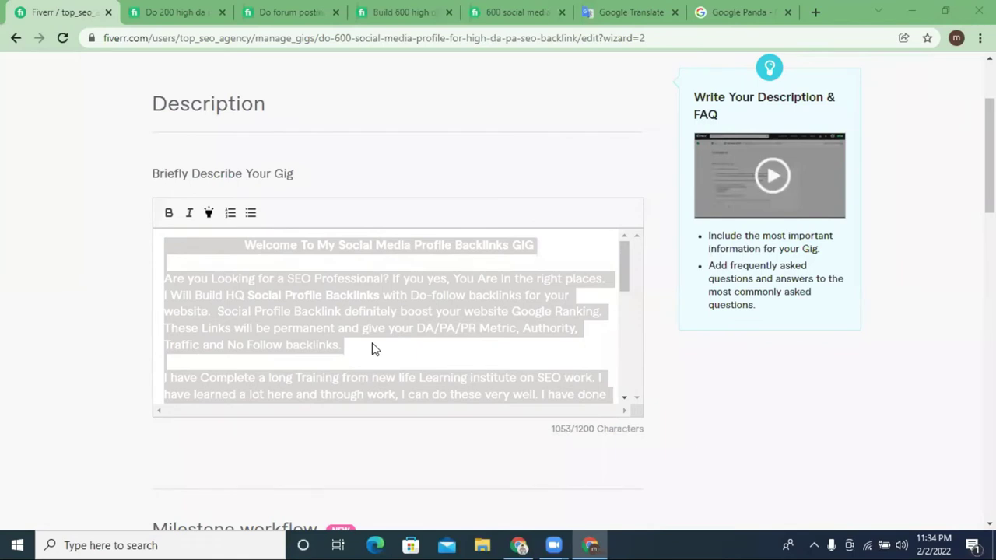
left_click(732, 332)
Step: Check the end of the "Why Choose me" list and save the description again, continuing to Requirements
scroll(415, 289, "down", 10)
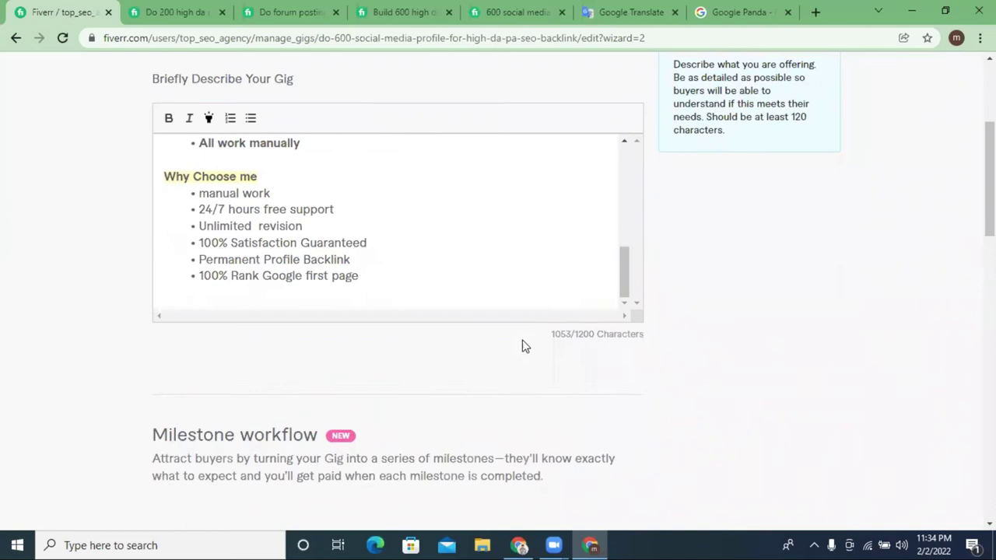
left_click(242, 243)
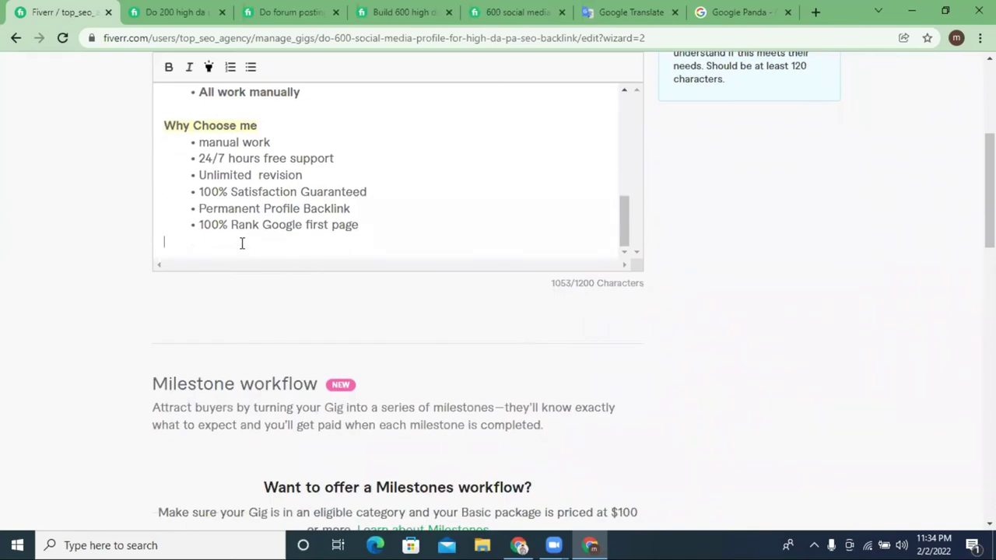
scroll(620, 298, "down", 4)
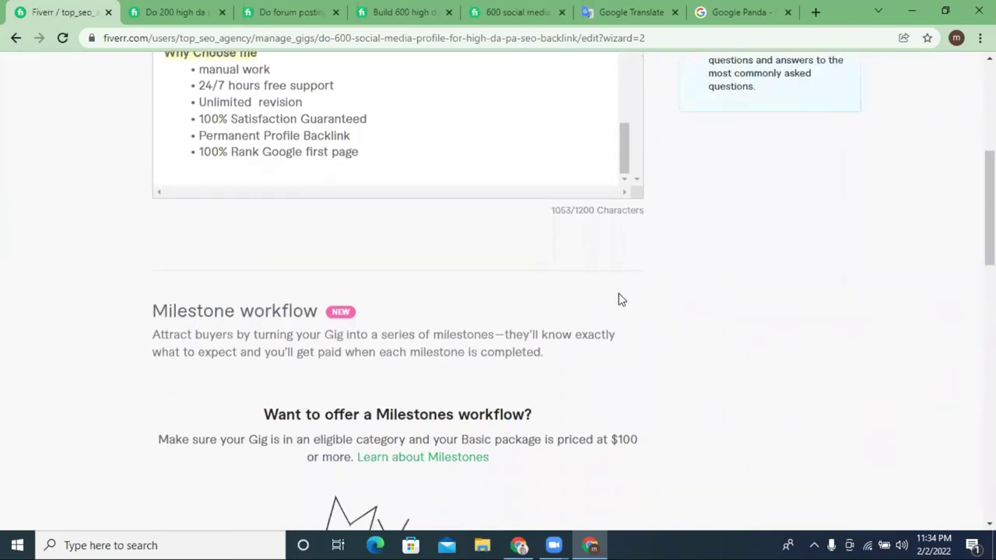
scroll(615, 359, "down", 5)
left_click(605, 411)
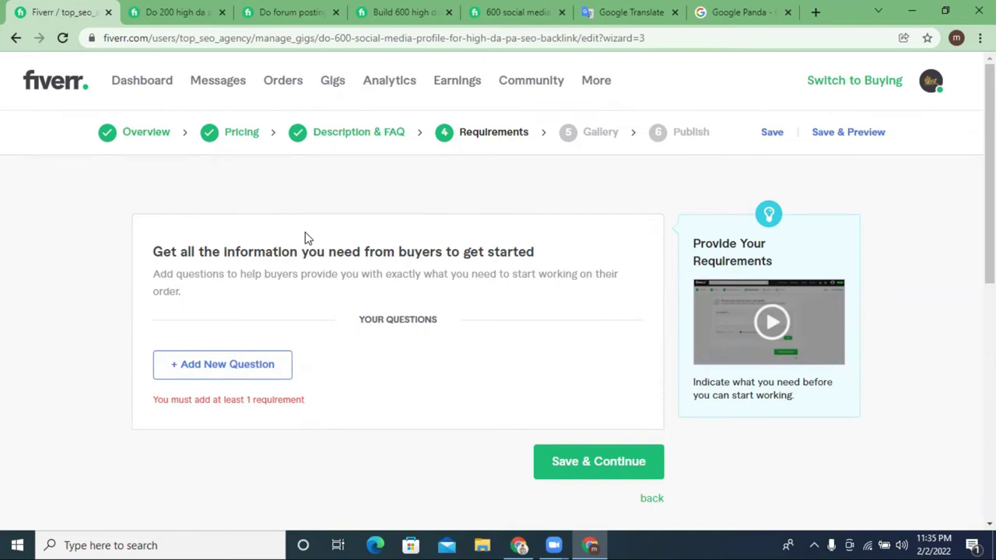
Step: Start a new buyer requirement question and set its answer form to Attachment
left_click(184, 374)
scroll(272, 420, "down", 2)
left_click(241, 417)
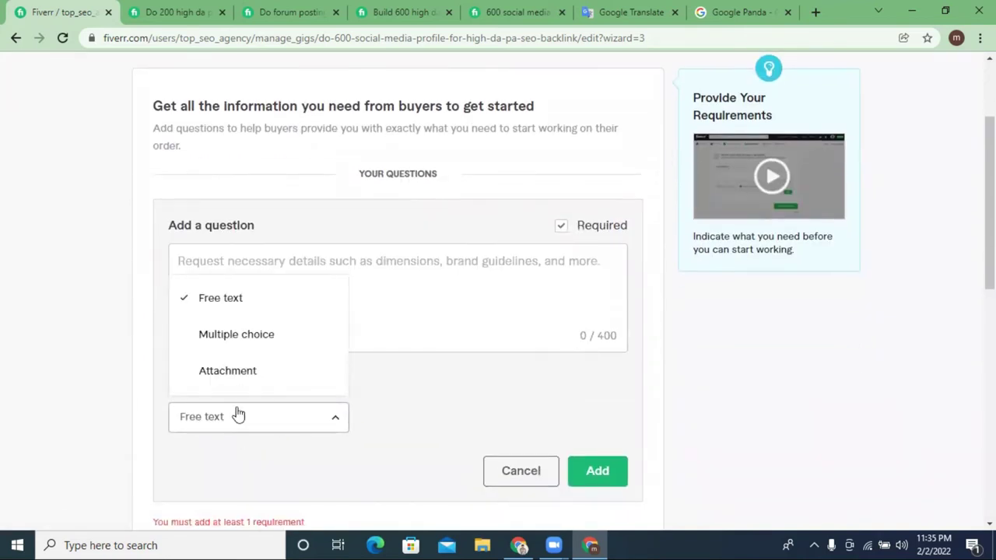
left_click(229, 372)
Step: Enter the numbered question text "1. Website Link", "2. keyword", "3. Short Description" and "4. Photo", correcting the spelling of "Description"
left_click(223, 267)
type("1. ")
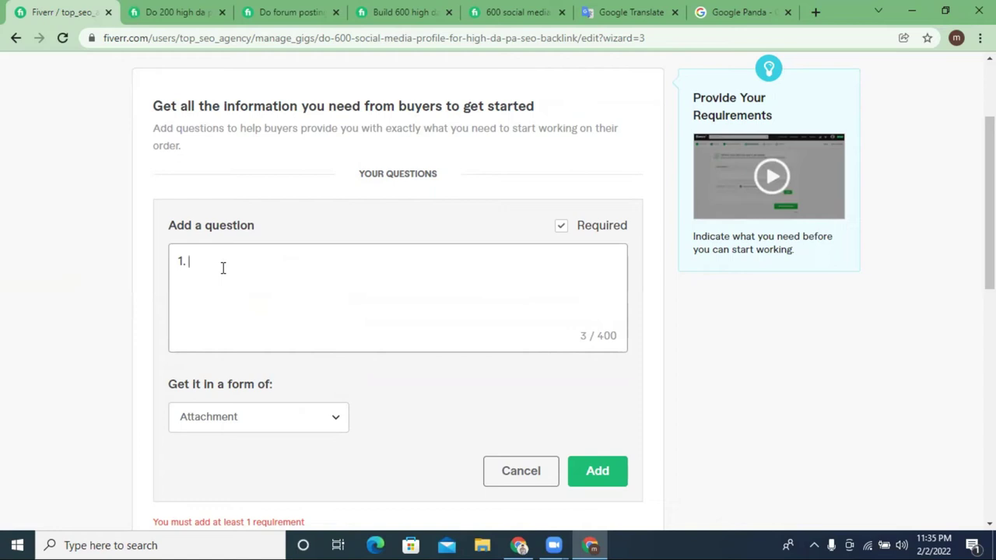
type("Website Link")
key("Return")
type("2. keyword")
key("Return")
type("3. ")
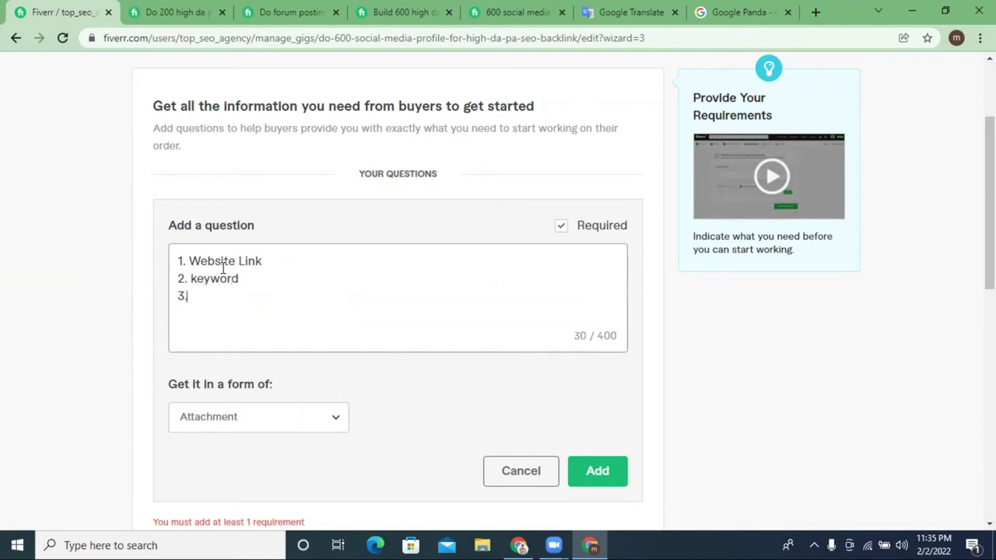
type("Short Deascript")
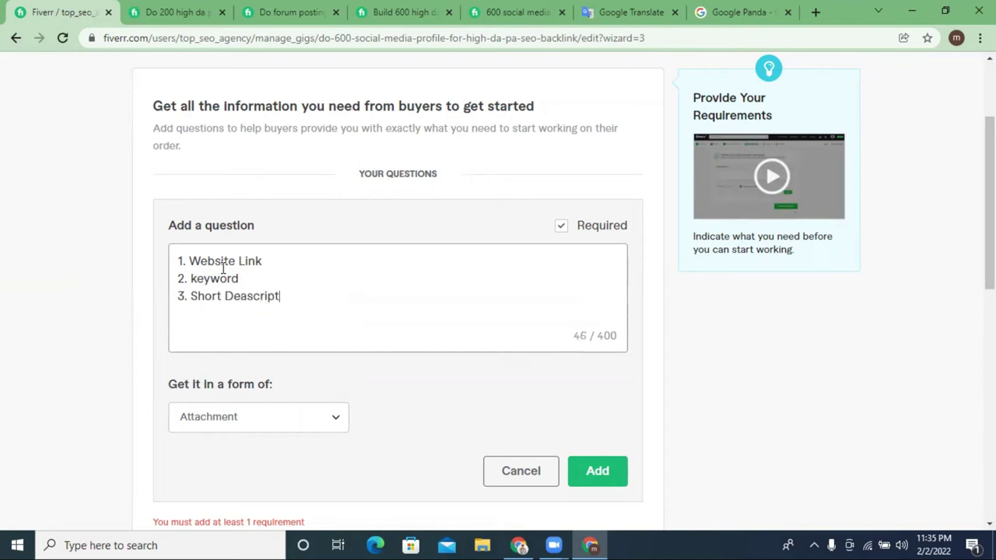
type("n")
right_click(241, 296)
left_click(282, 308)
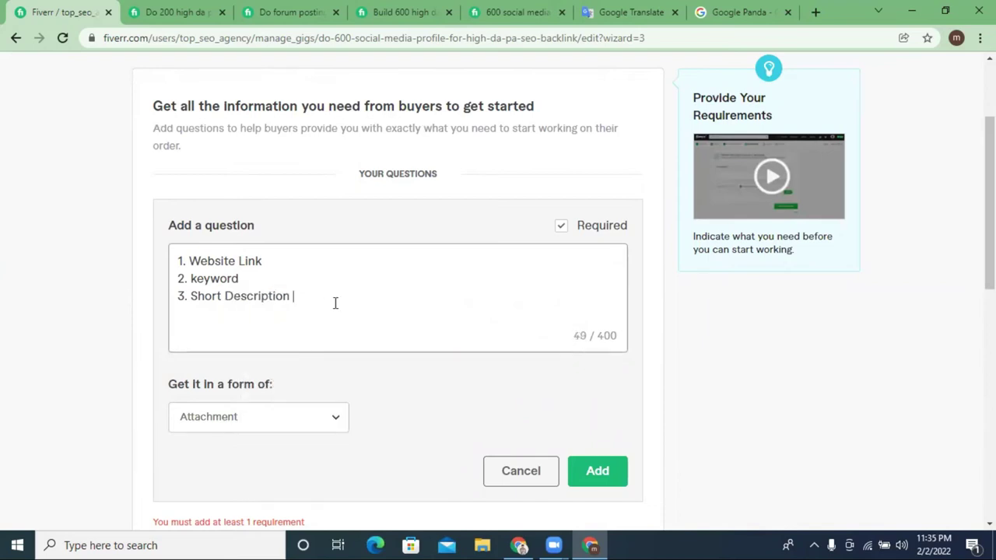
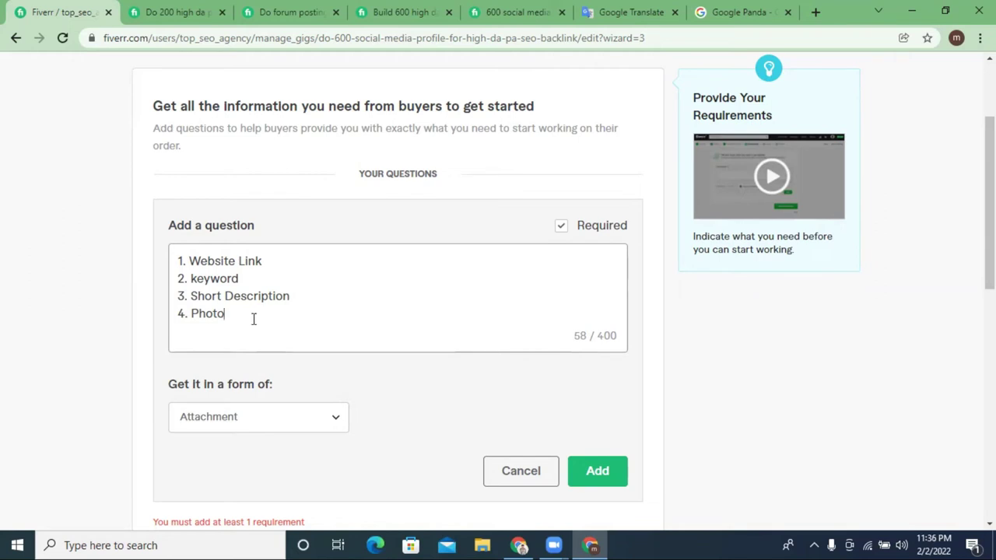
Step: Add the question to the requirements, then save and continue to the Gallery step
scroll(253, 319, "down", 1)
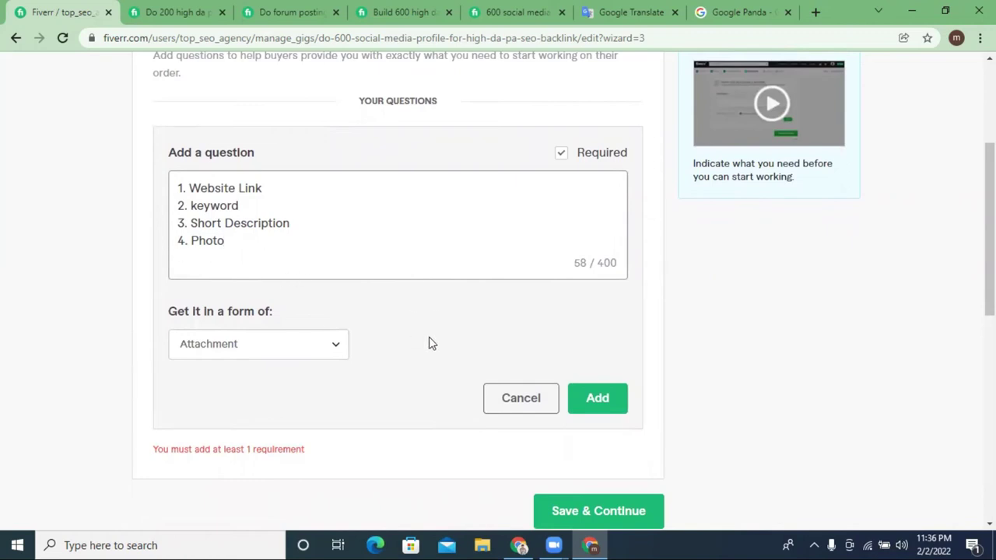
left_click(598, 398)
scroll(593, 401, "up", 2)
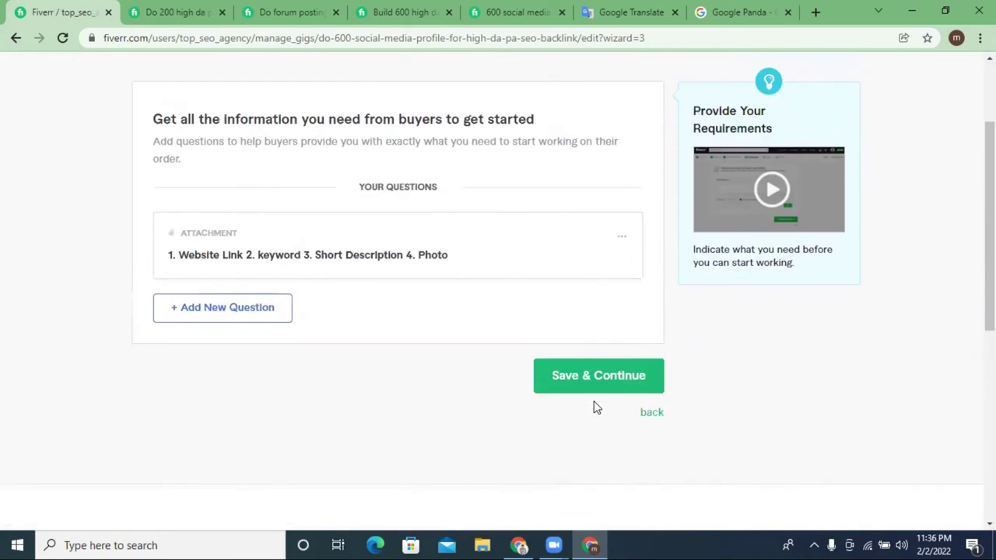
left_click(588, 441)
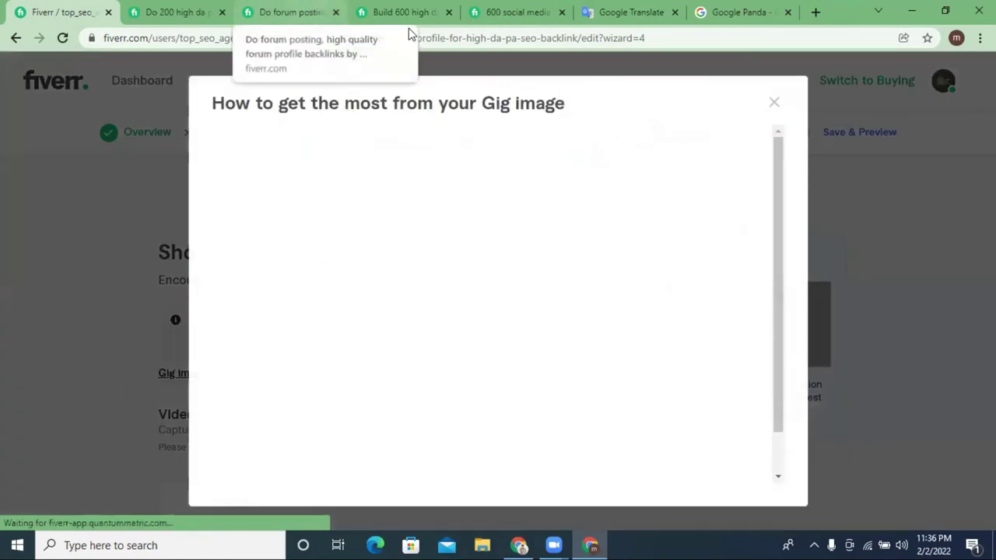
Step: Dismiss the gig image tips and look over the Gallery step's upload sections
left_click(775, 107)
scroll(645, 264, "down", 6)
scroll(645, 264, "up", 6)
Step: Examine the gig image and description of the competing "build 600 high da dr profile backlinks" gig
left_click(400, 12)
scroll(463, 244, "up", 10)
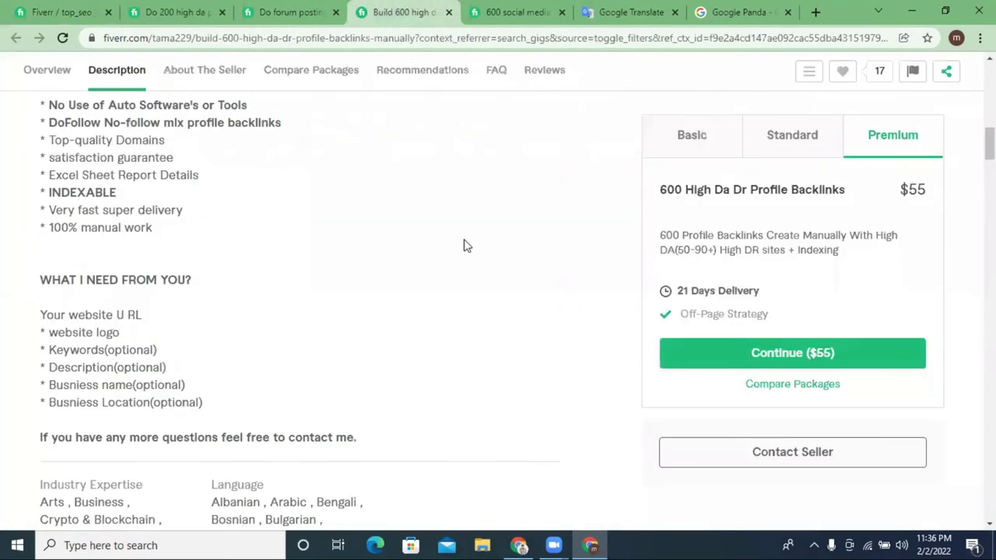
scroll(457, 287, "down", 3)
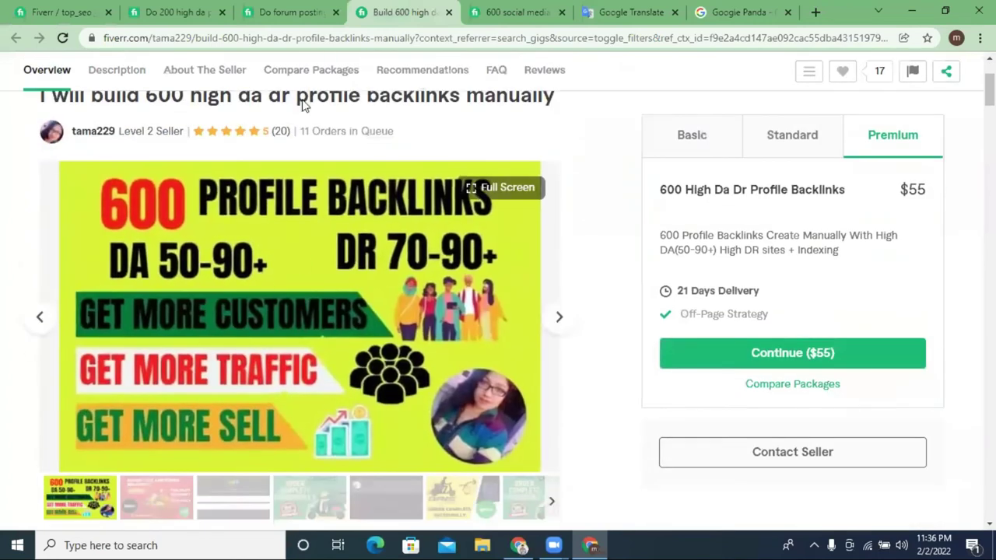
Step: Examine the title and gig image of the competing "600 social media profile backlinks" gig
left_click(517, 12)
scroll(500, 326, "up", 10)
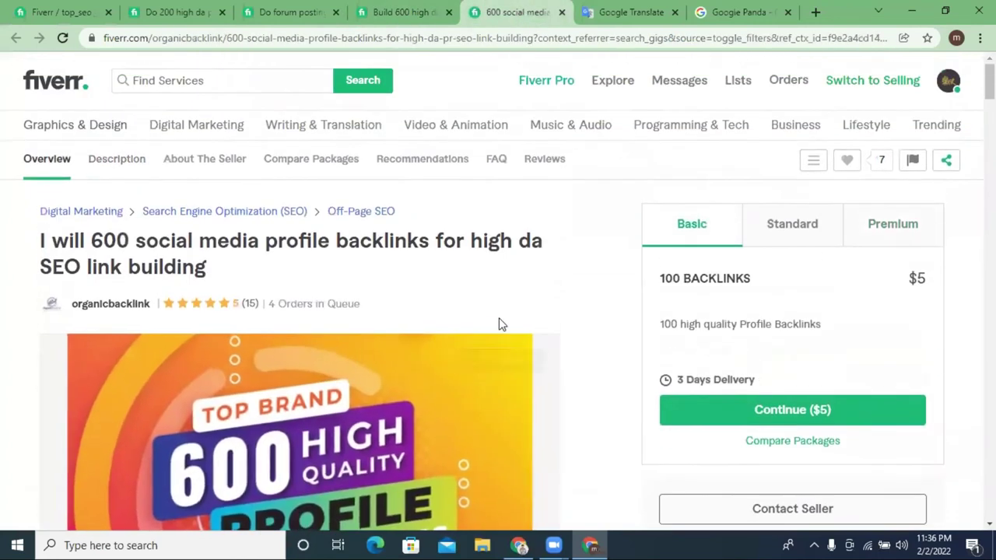
scroll(500, 327, "down", 2)
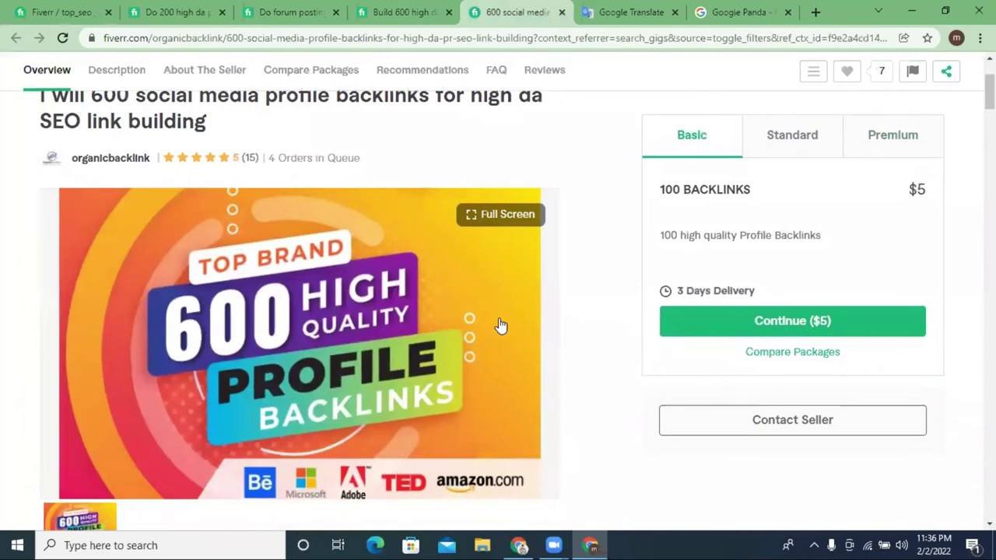
scroll(500, 327, "down", 1)
scroll(322, 400, "up", 2)
scroll(239, 267, "down", 2)
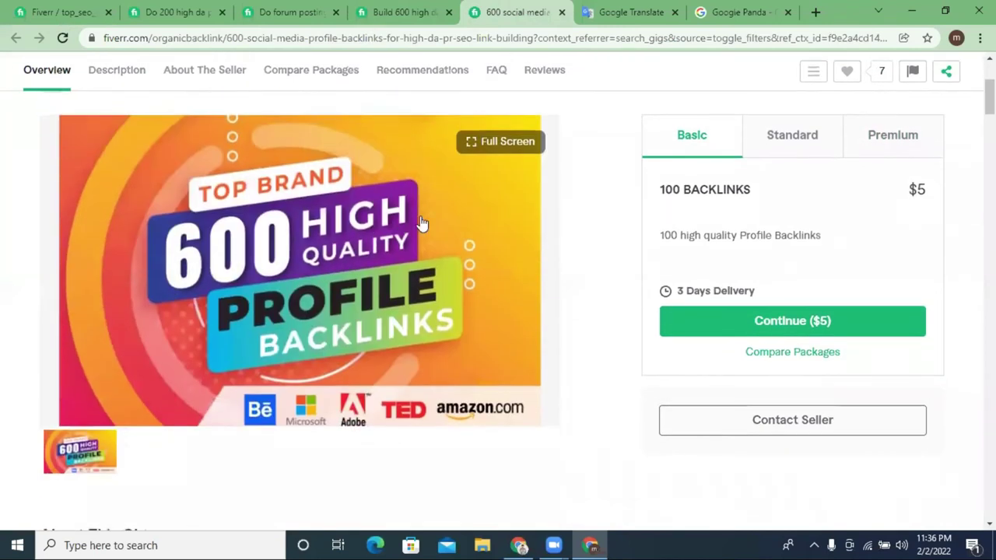
scroll(338, 351, "up", 3)
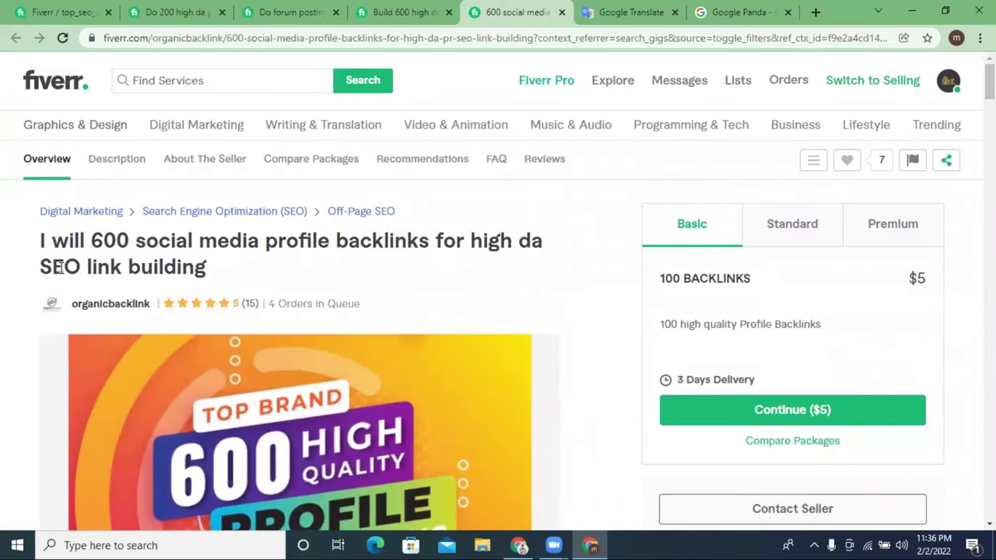
left_click_drag(65, 267, 134, 271)
left_click(214, 278)
scroll(546, 285, "down", 3)
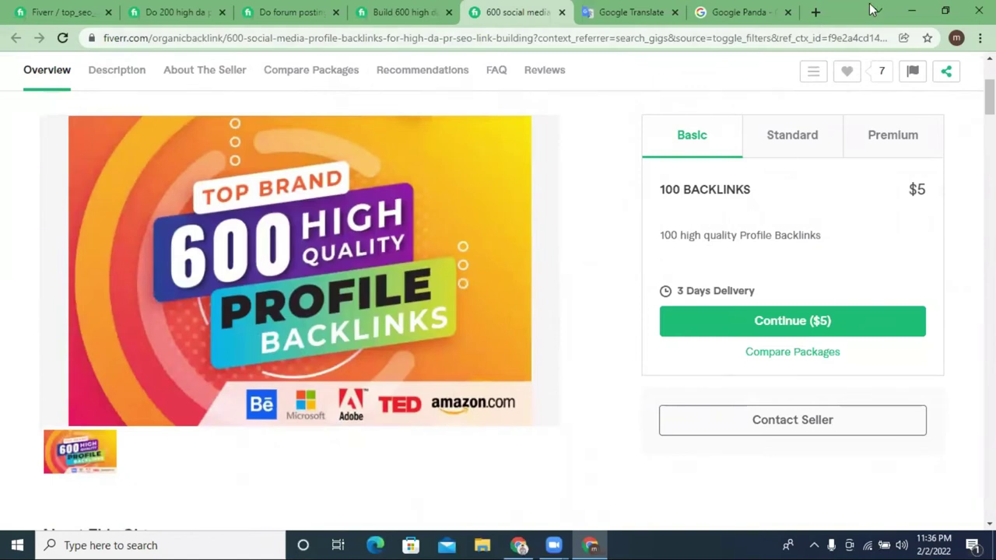
left_click(910, 11)
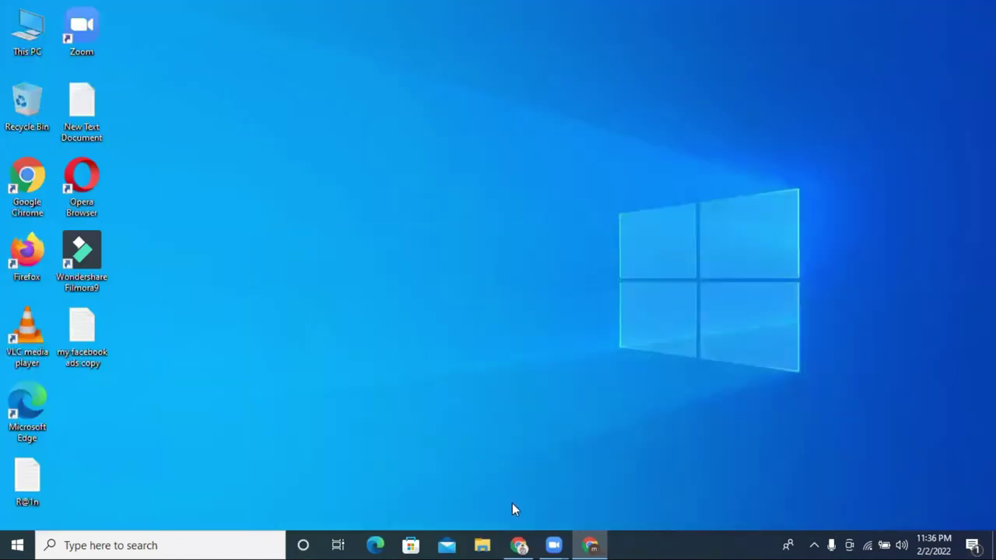
left_click(518, 545)
left_click(544, 13)
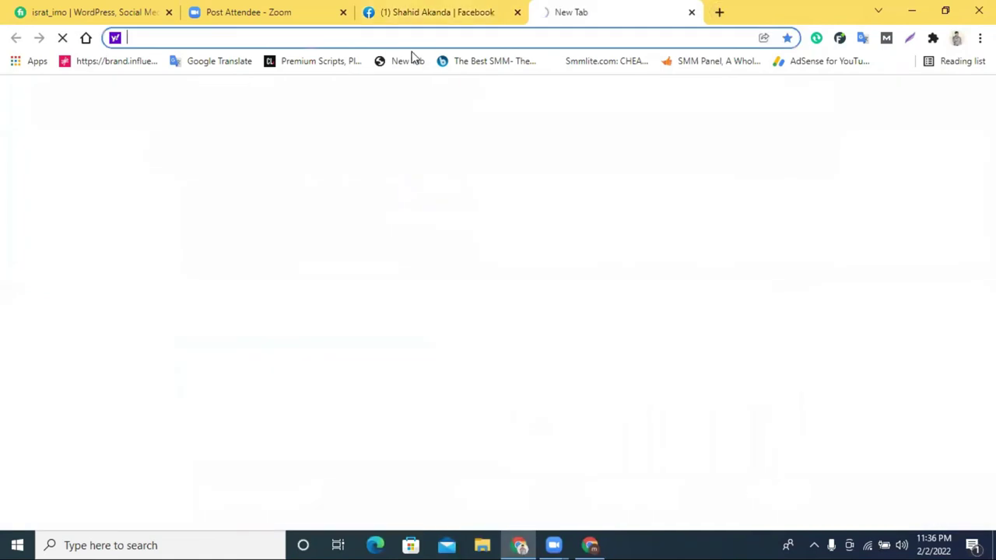
left_click(589, 545)
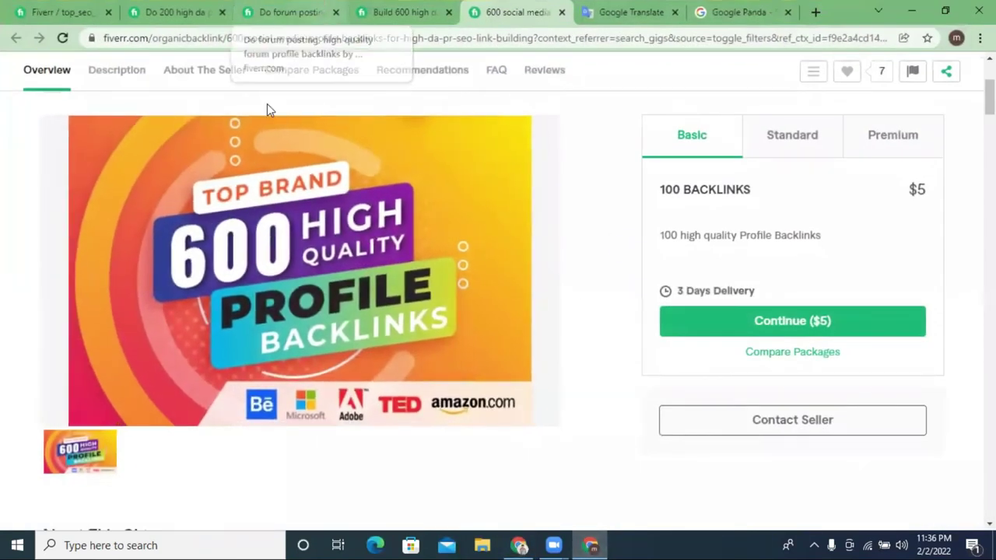
scroll(266, 107, "up", 3)
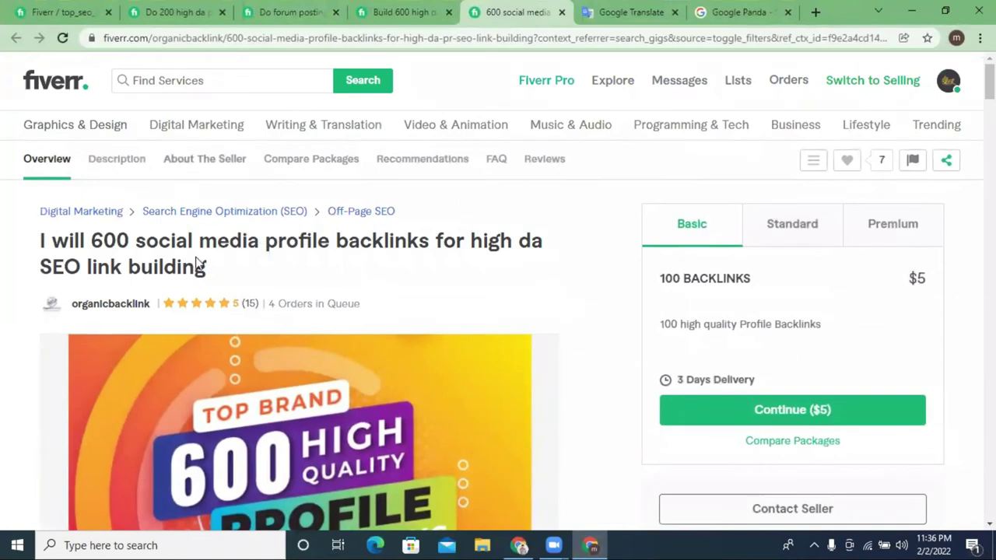
Step: Highlight "profile backlinks" in the competing gig's title and view the gig image below it
left_click_drag(315, 241, 427, 241)
scroll(440, 325, "down", 1)
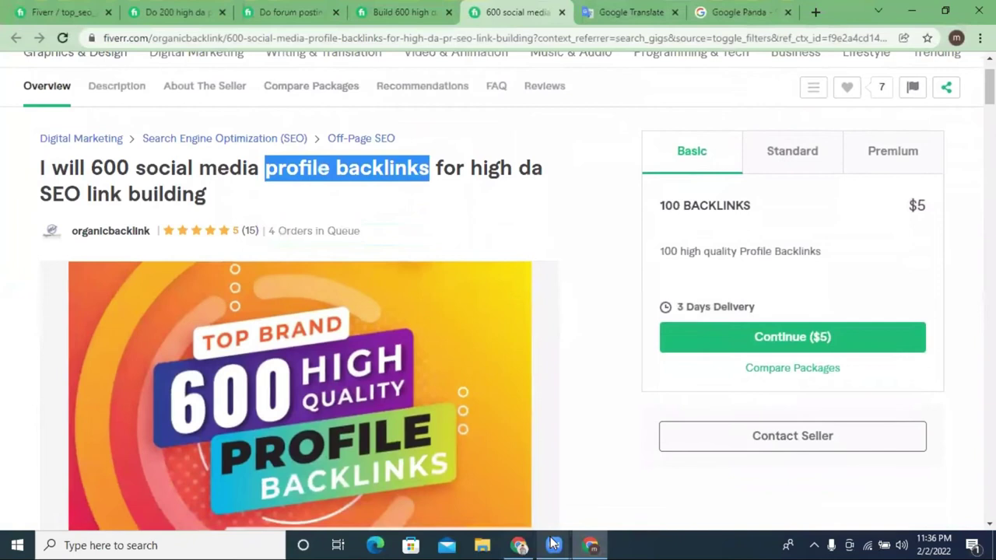
Step: Switch to the other browser window, open Canva in its new tab and look over the home page
left_click(518, 544)
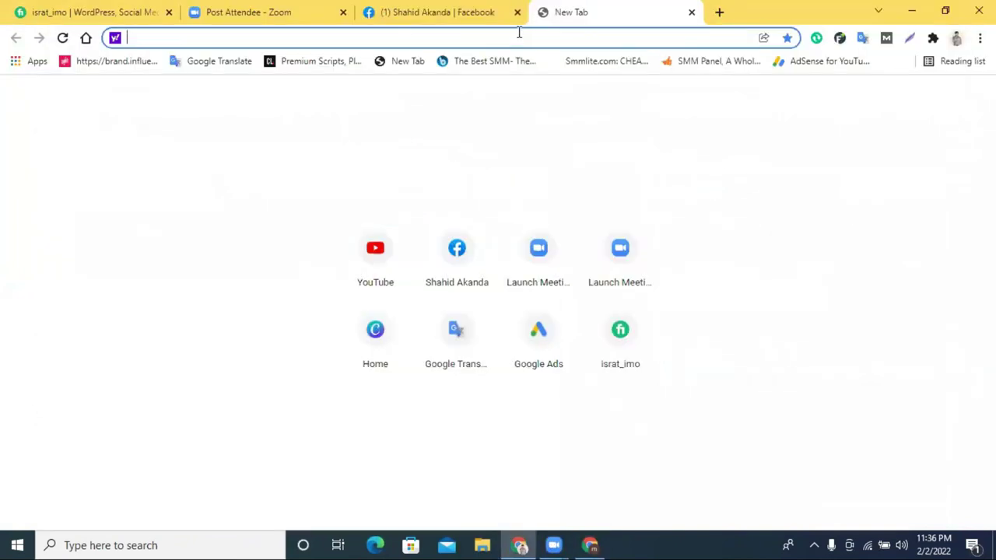
left_click(356, 345)
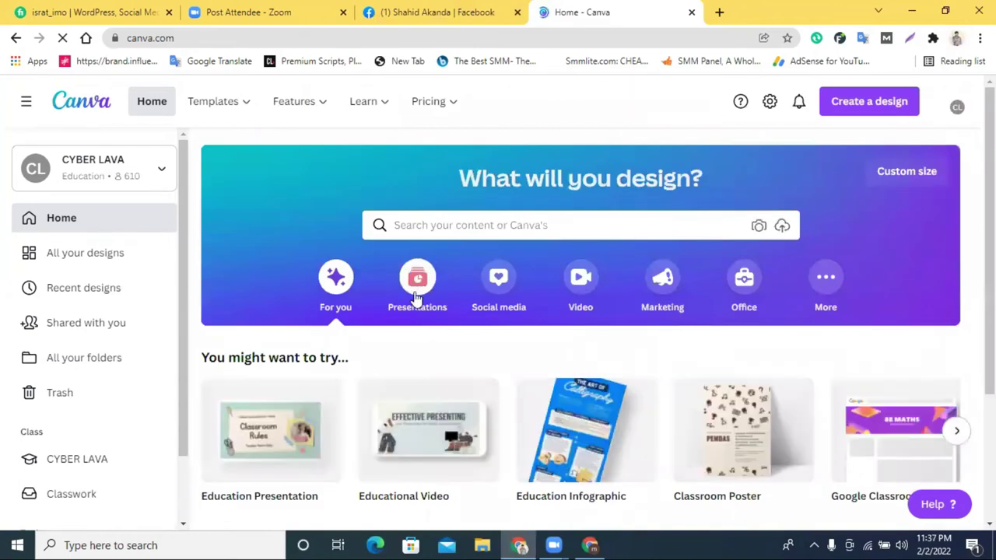
scroll(458, 316, "down", 3)
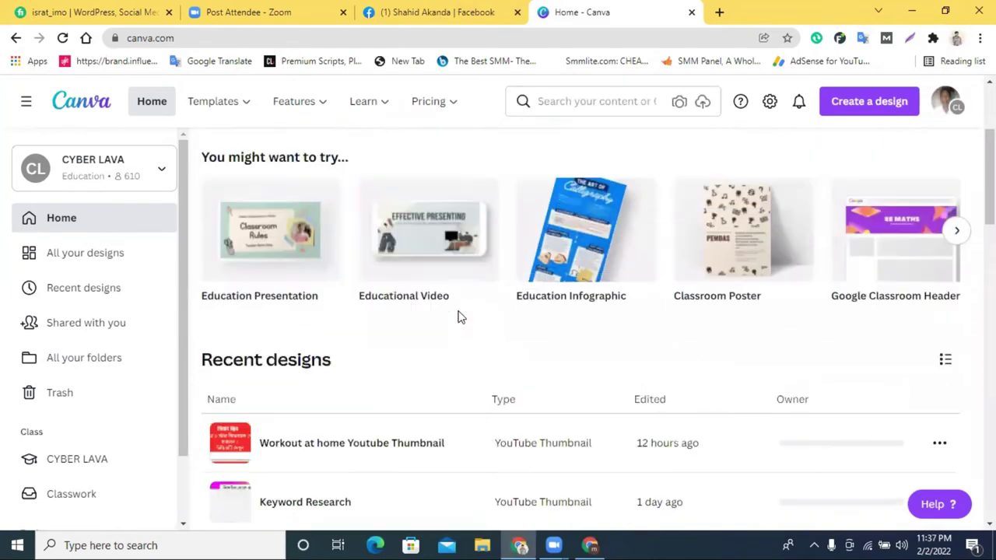
scroll(458, 316, "up", 3)
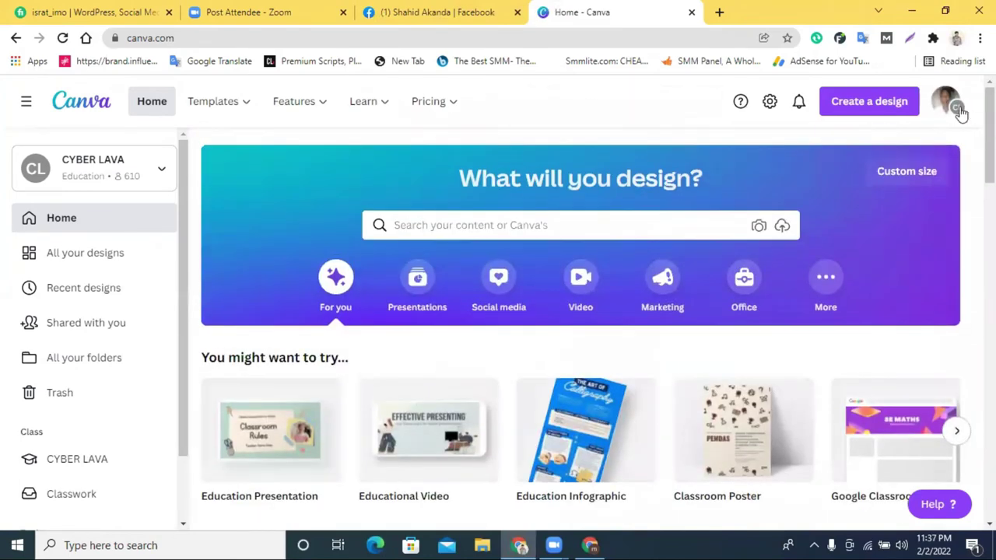
Step: Create a blank custom-size design of 1280 × 769 px and close the leftover Canva home page
left_click(853, 107)
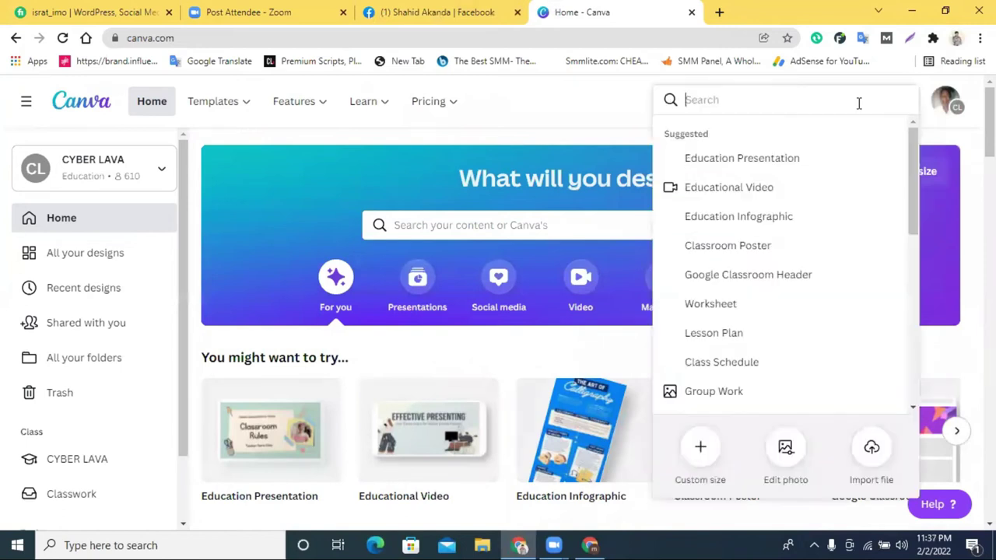
left_click(699, 455)
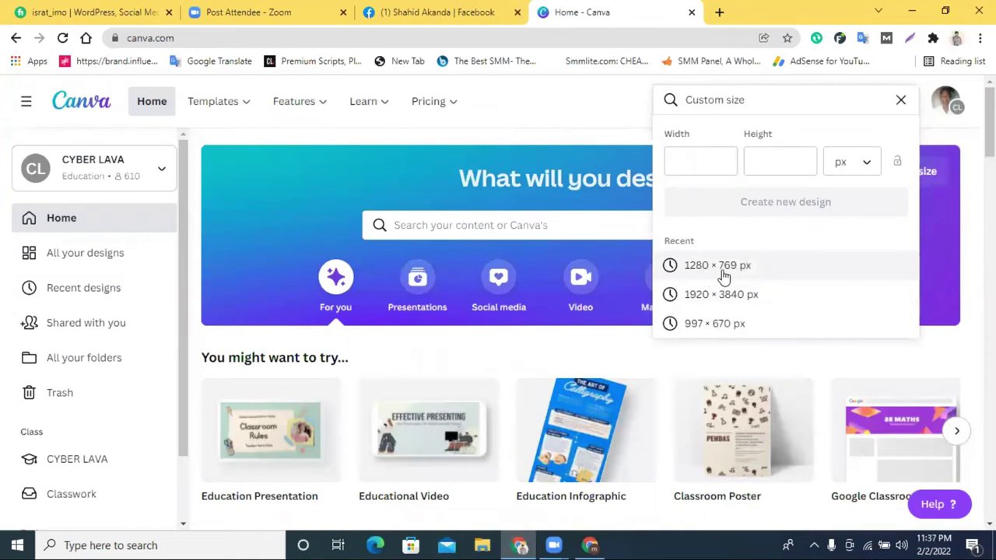
left_click(723, 273)
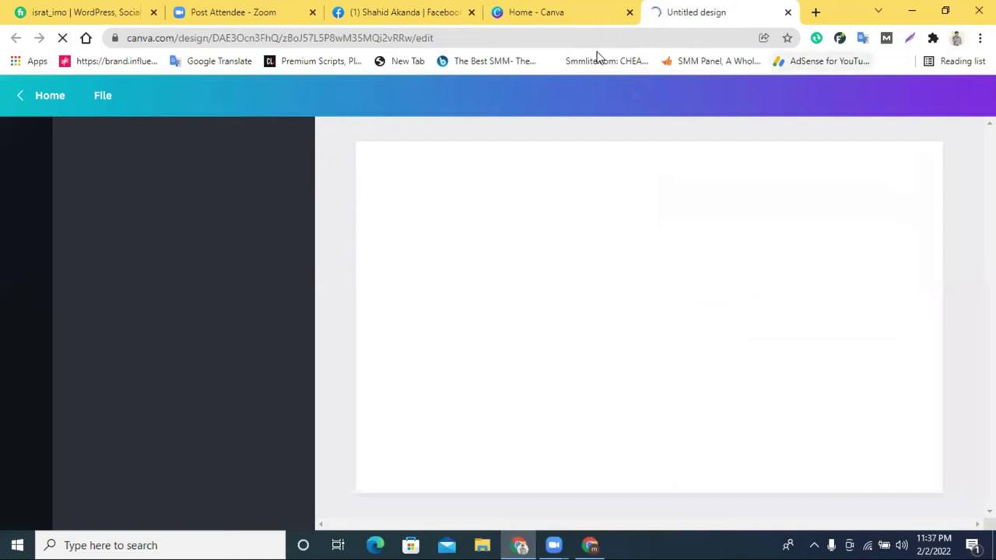
left_click(628, 13)
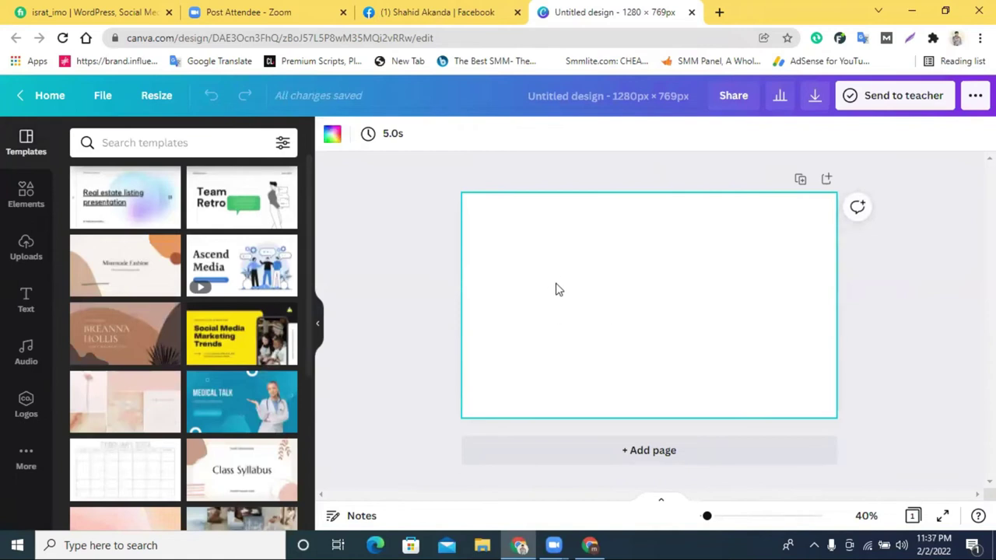
Step: Browse the suggested design templates, then switch back to Fiverr to examine the "600 social media profile backlinks" gig image
scroll(234, 305, "down", 3)
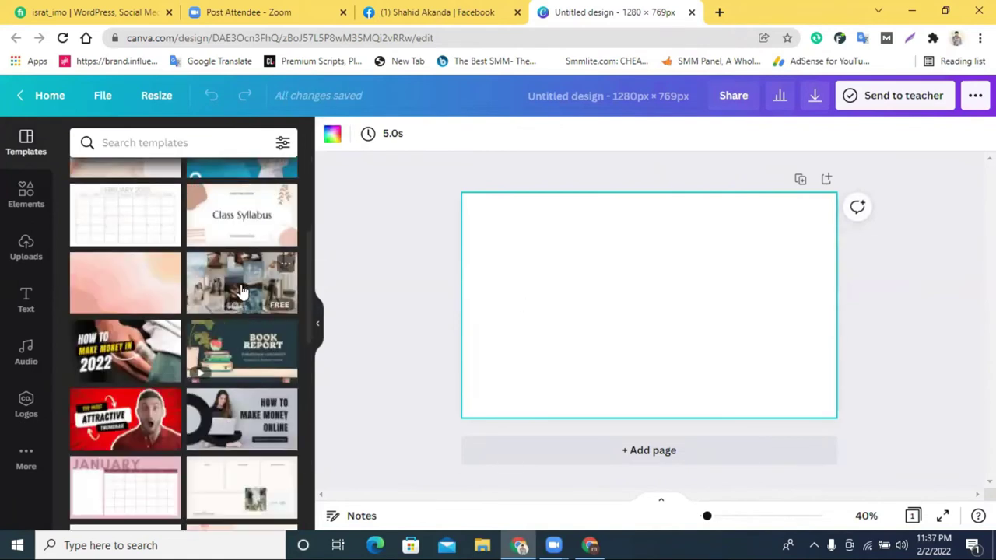
left_click(590, 545)
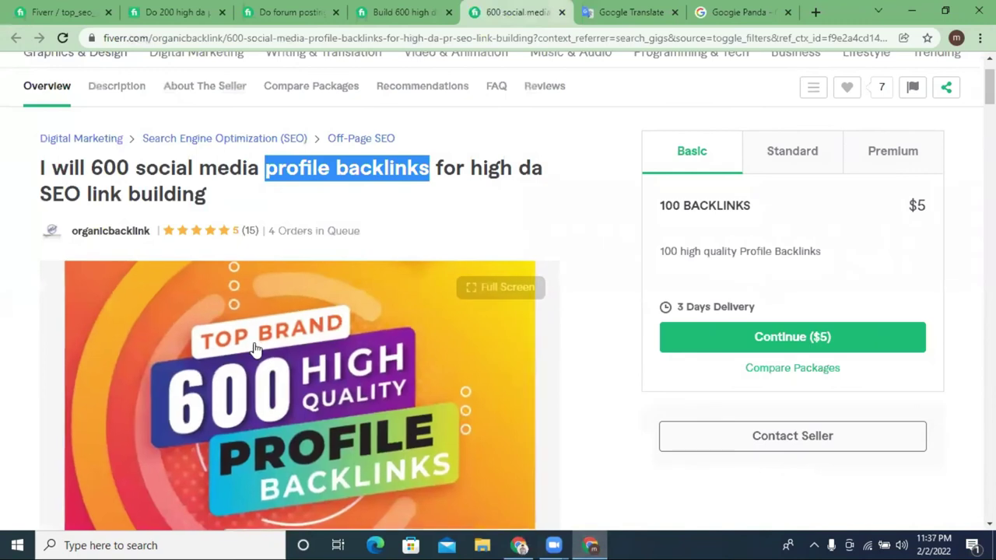
scroll(254, 348, "down", 2)
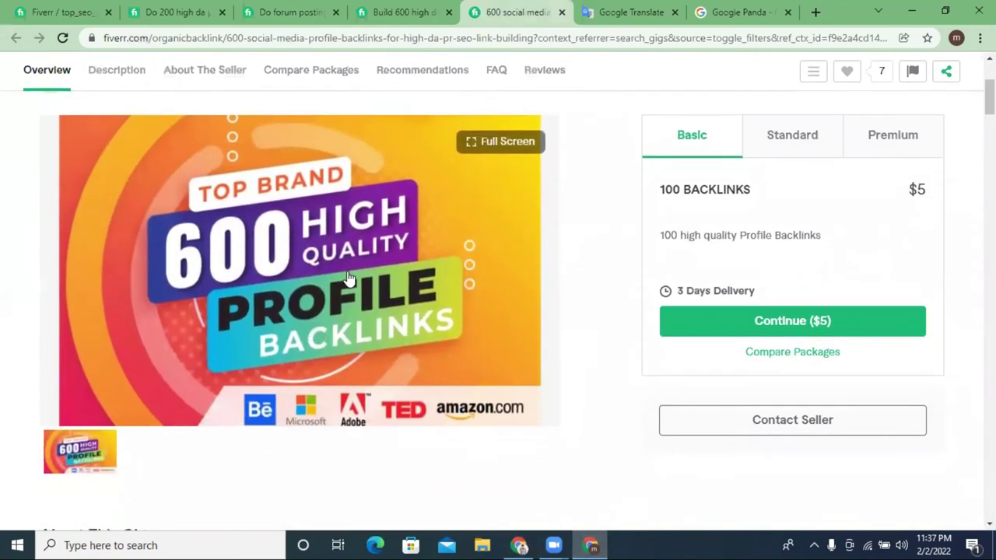
Step: Save the banner image of the 600 social media profile backlinks gig to the computer
scroll(349, 279, "up", 1)
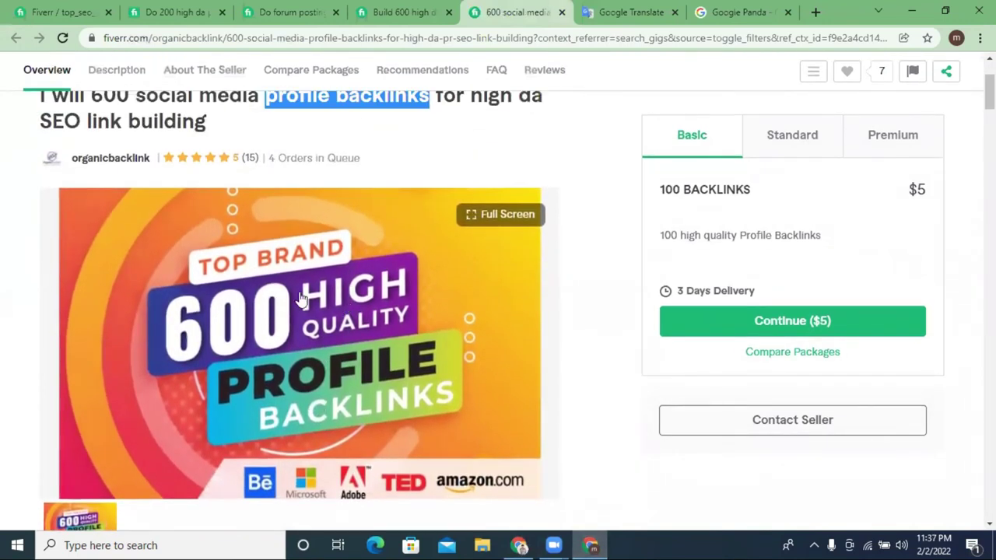
scroll(301, 299, "down", 1)
scroll(305, 300, "up", 1)
right_click(458, 235)
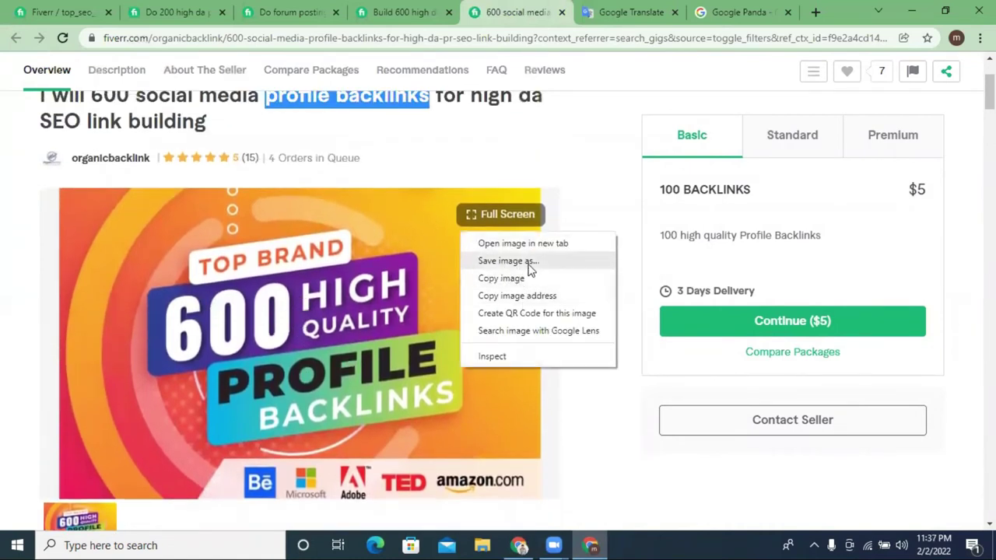
left_click(529, 266)
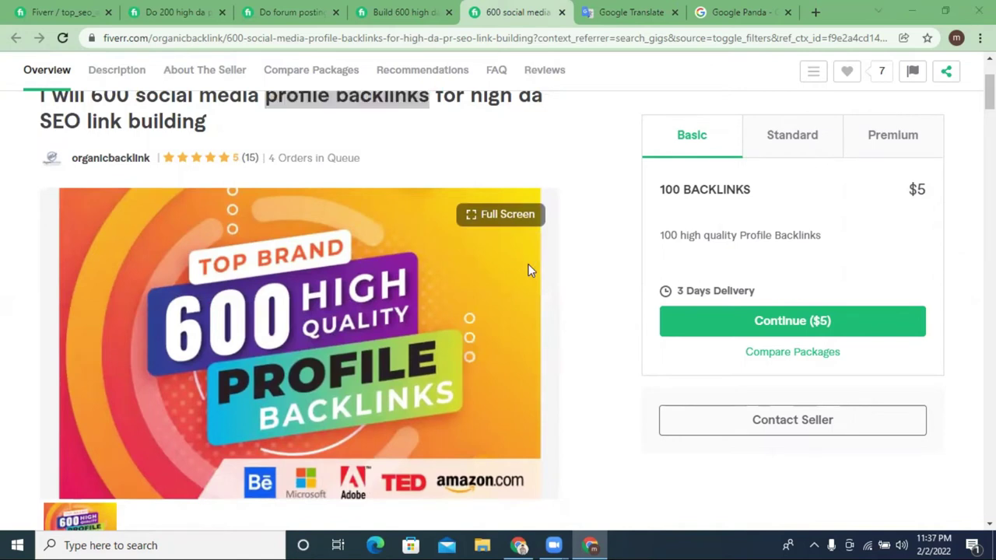
left_click(378, 325)
scroll(433, 333, "up", 2)
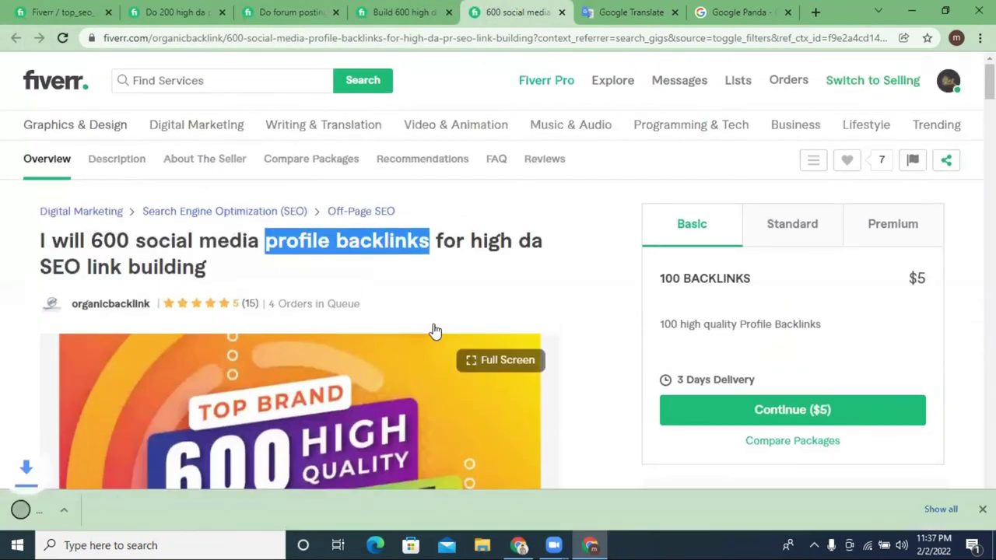
Step: Examine the banner images of the open forum posting and 200 high DA profile backlinks gigs
left_click(410, 12)
left_click(266, 12)
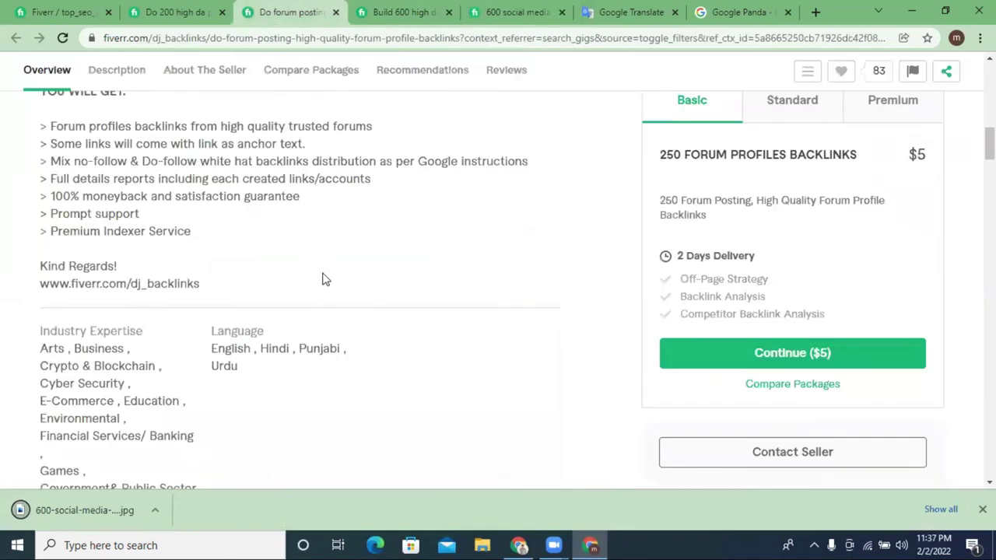
scroll(337, 308, "up", 10)
scroll(337, 309, "down", 3)
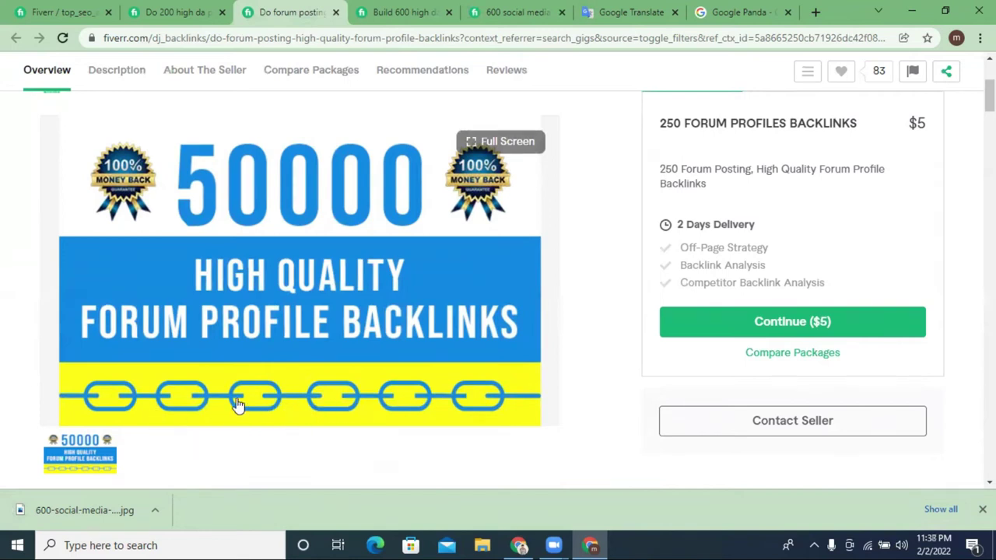
left_click(177, 16)
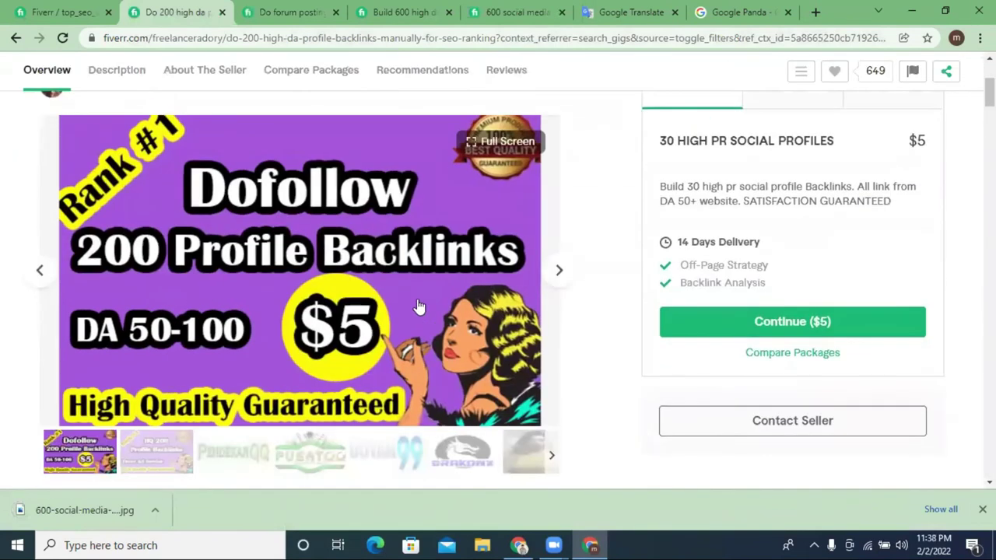
Step: Switch to Canva, upload the saved 600-social-media profile backlinks image, and trash the uploaded collect-niche-targeted-email-list-email-collection.jpg
left_click(590, 544)
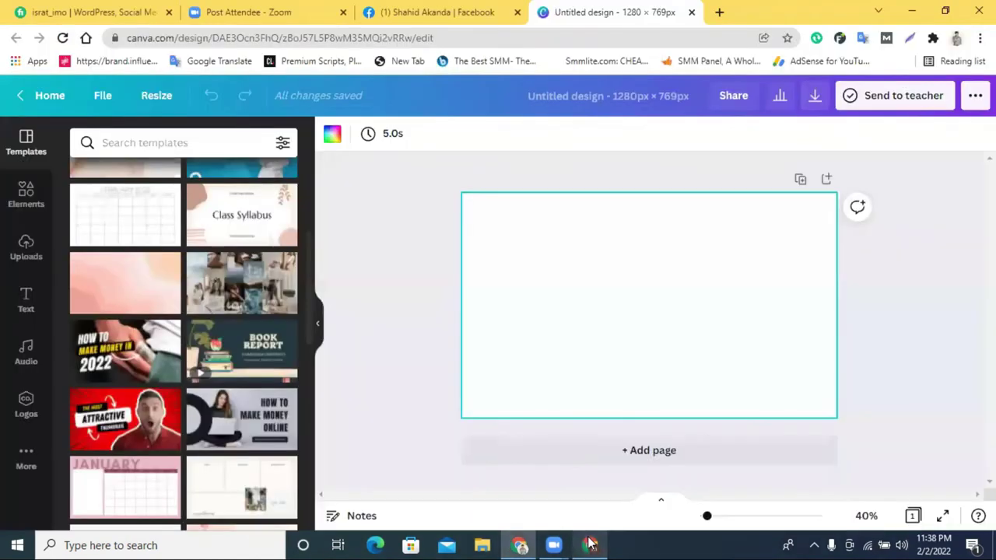
left_click(35, 253)
left_click(149, 191)
left_click(160, 148)
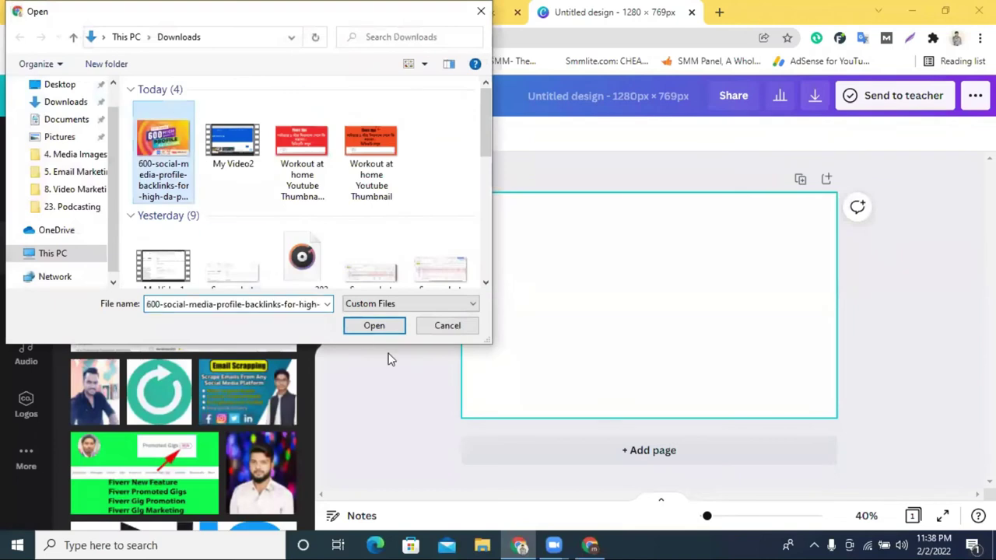
left_click(373, 326)
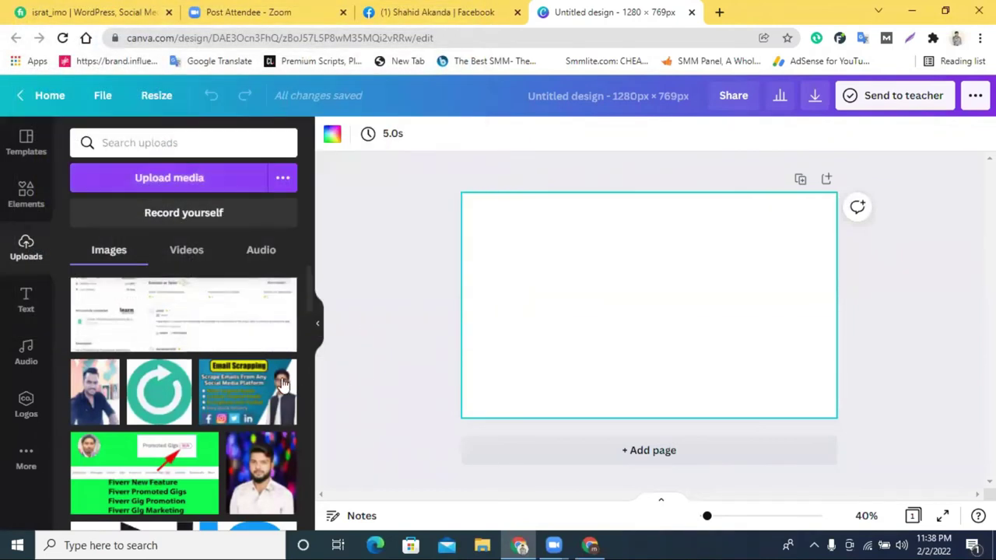
left_click(283, 345)
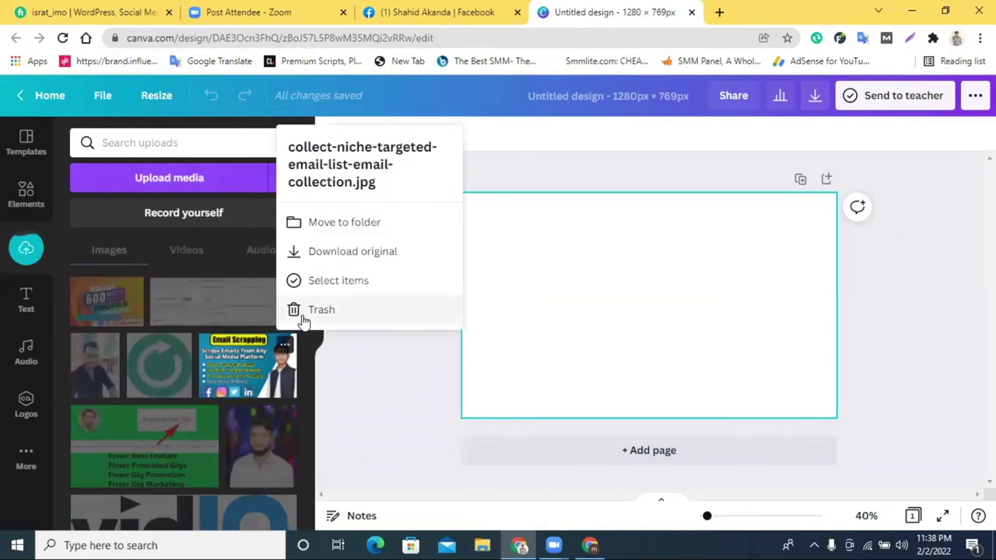
left_click(105, 303)
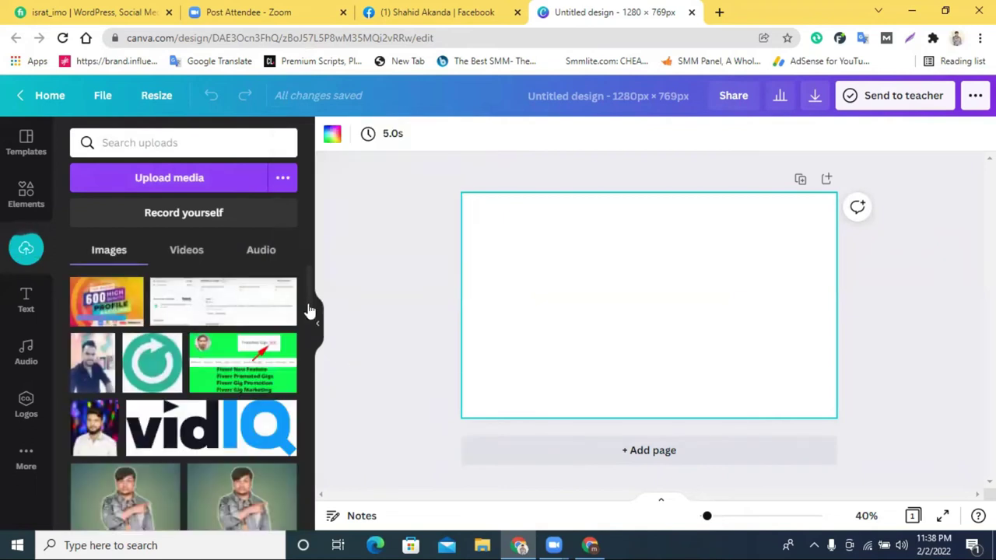
left_click_drag(586, 298, 491, 291)
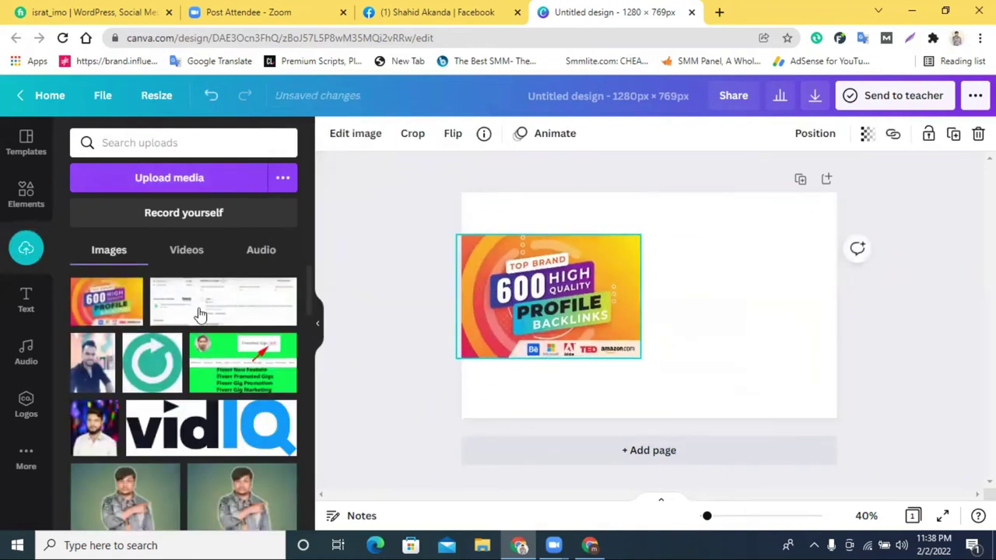
key("Delete")
Step: Insert the pink-to-purple gradient from the recently used elements and enlarge it across the blank page
left_click(26, 195)
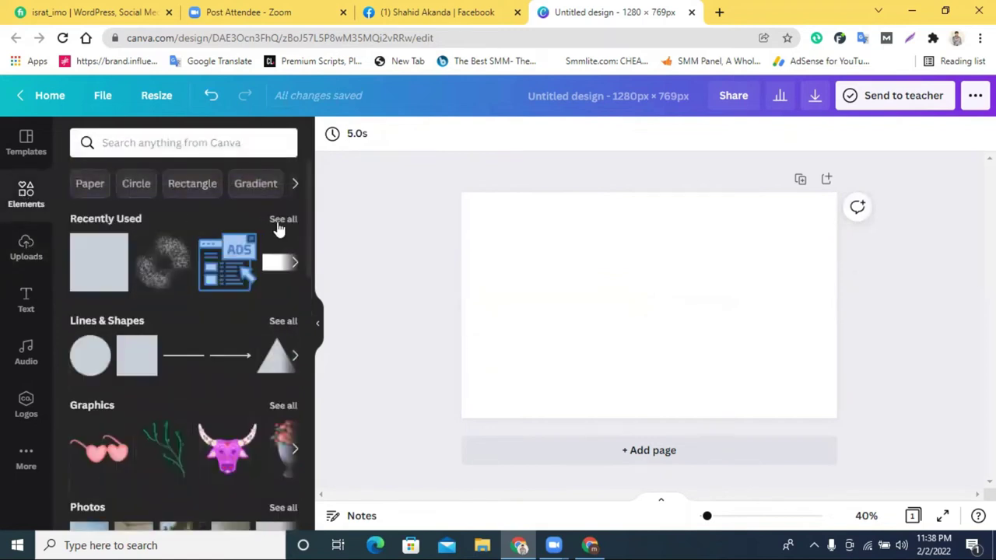
left_click(282, 219)
scroll(256, 349, "down", 2)
scroll(256, 352, "down", 2)
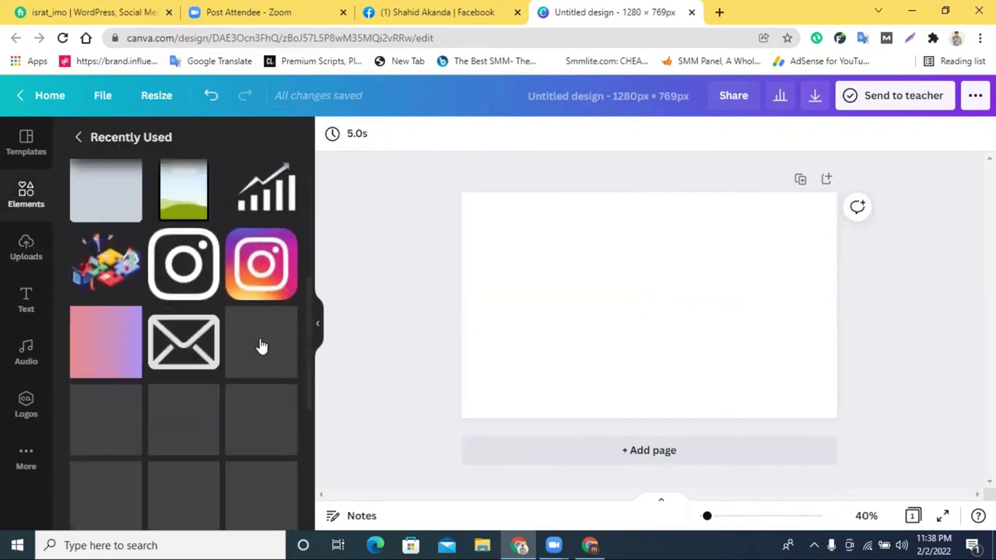
left_click(100, 345)
left_click_drag(644, 304, 498, 223)
left_click_drag(549, 274, 672, 337)
left_click(837, 311)
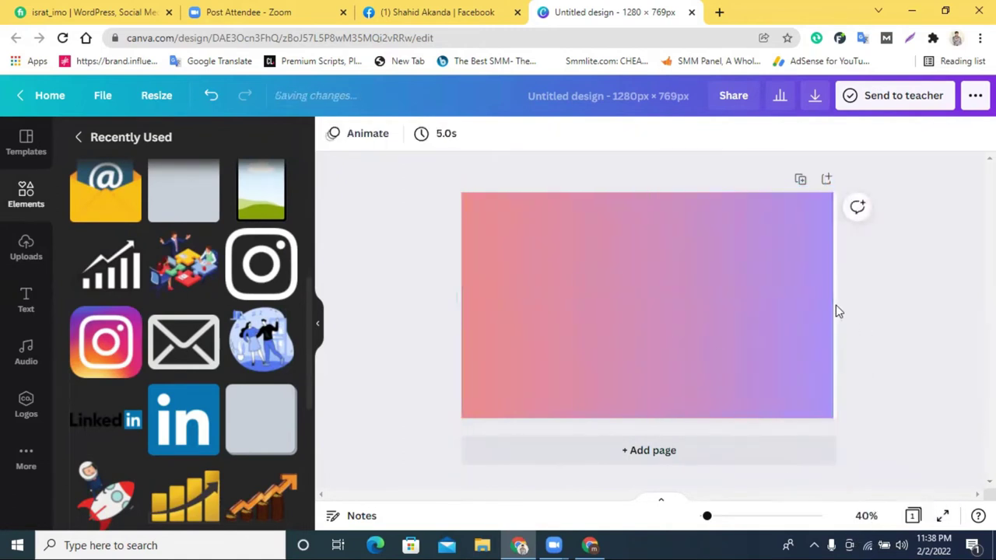
Step: Enlarge and shift the gradient slightly beyond the page edges so it fills the whole page
left_click(830, 257)
scroll(837, 296, "down", 1)
left_click_drag(831, 479, 857, 505)
scroll(716, 283, "up", 1)
left_click_drag(716, 282, 727, 284)
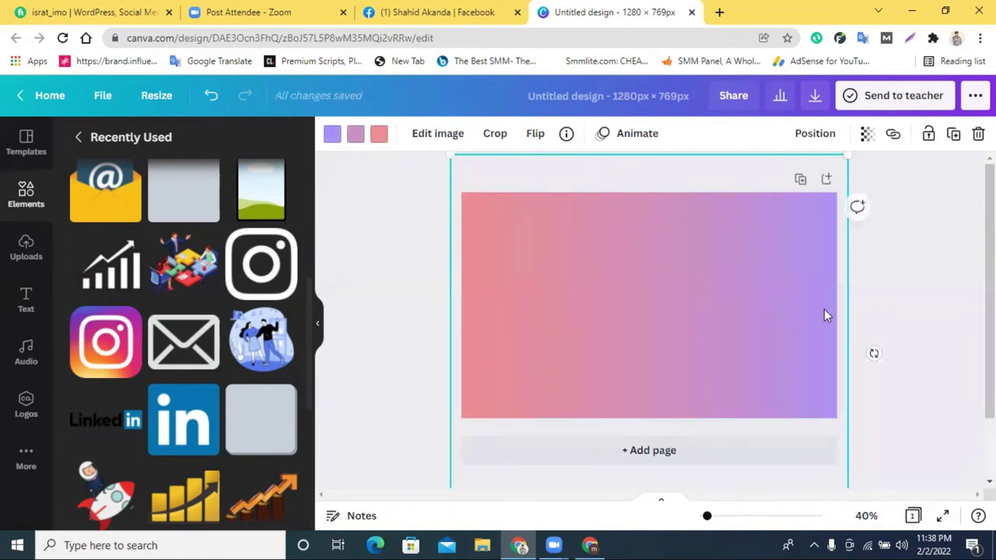
left_click(907, 324)
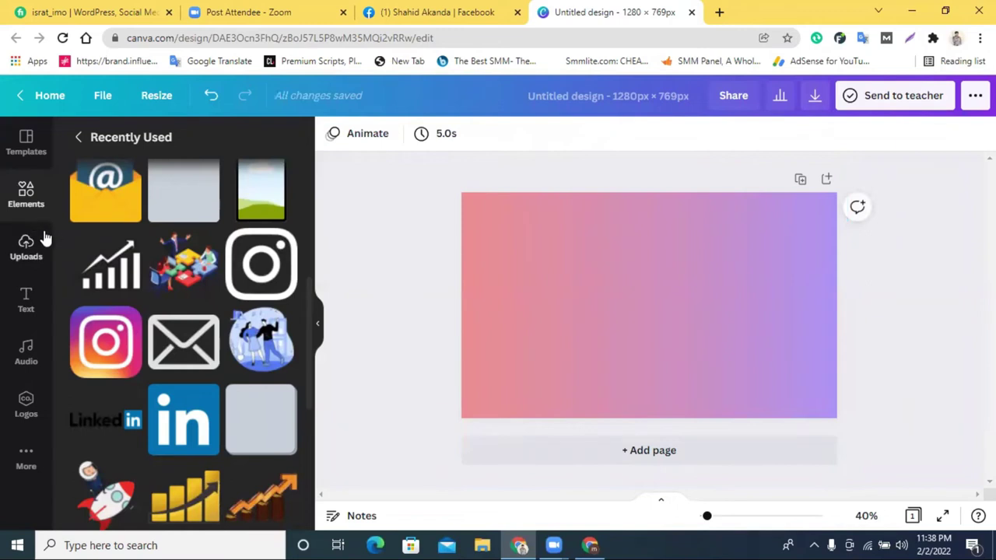
Step: Place the uploaded 600 High Quality Profile Backlinks image on the gradient and enlarge it slightly
scroll(165, 284, "up", 4)
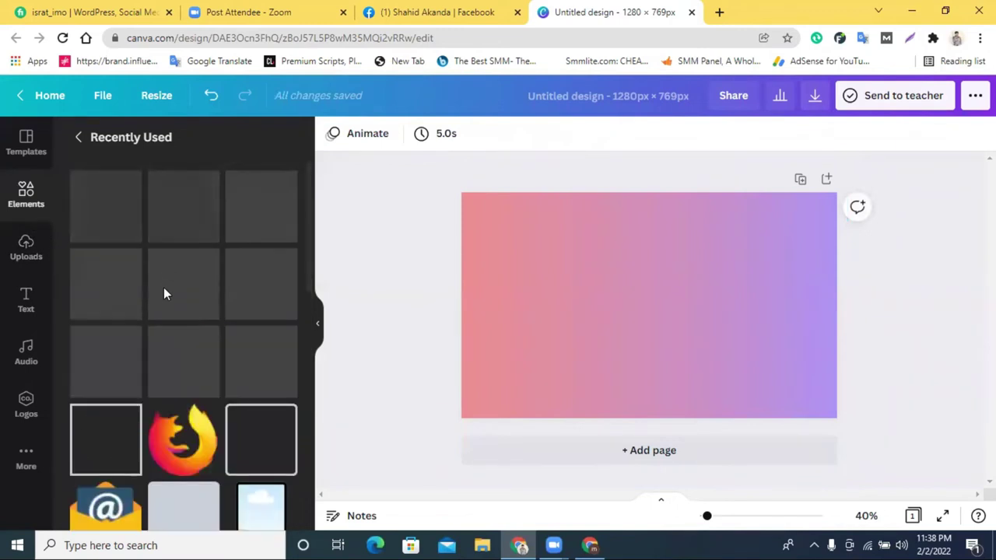
left_click(32, 250)
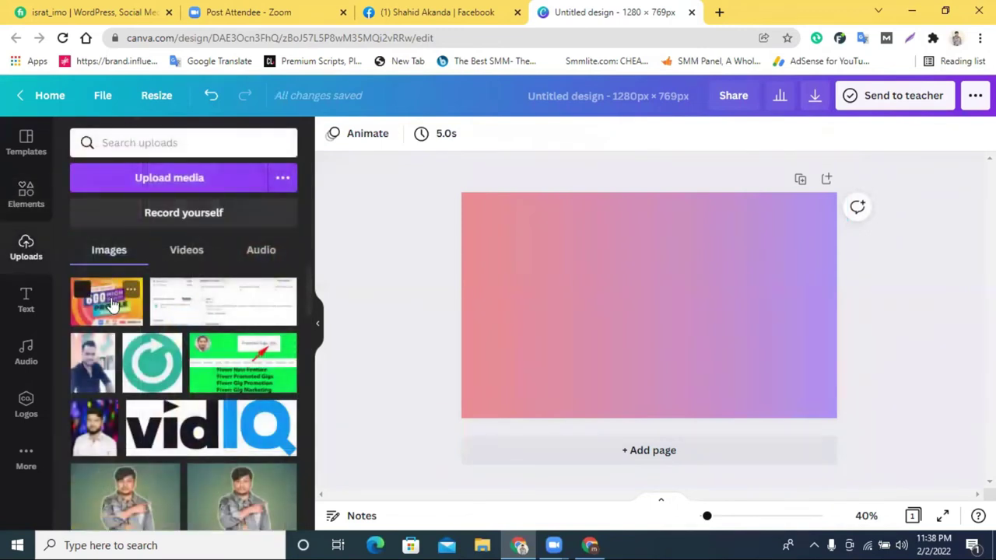
left_click(107, 301)
left_click_drag(735, 360, 715, 398)
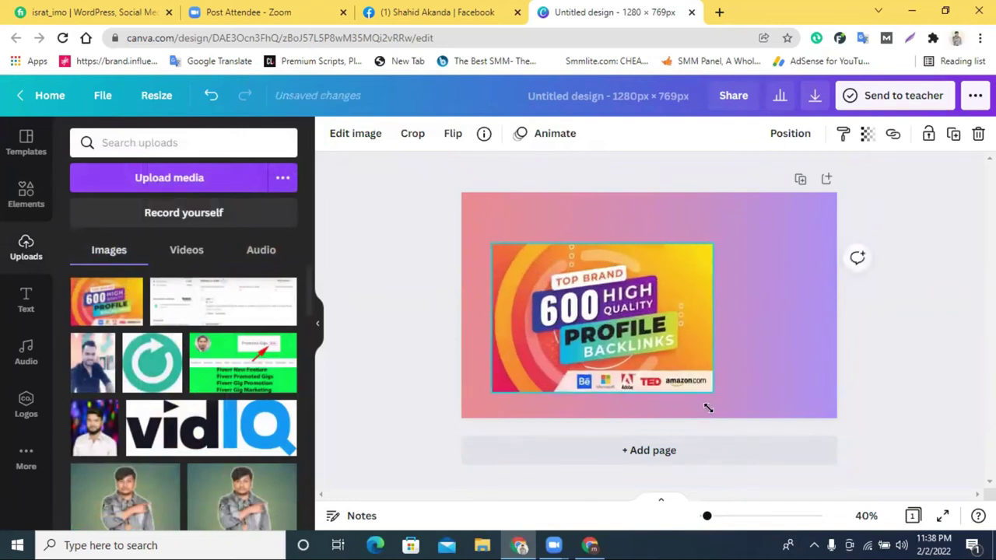
Step: Recolor the gradient with the banner's photo colors, using coral red for the pink and amber for both purple shades
left_click(769, 294)
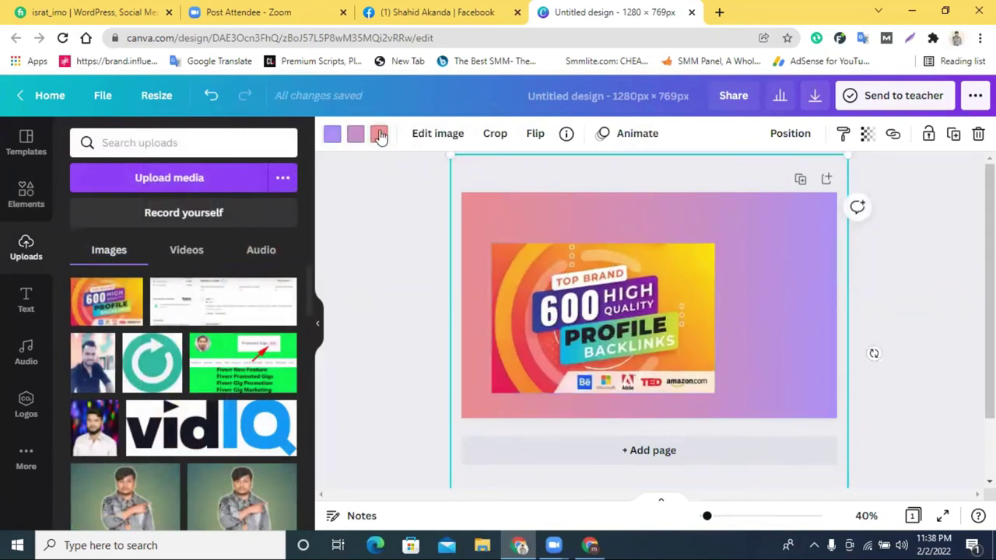
left_click(379, 135)
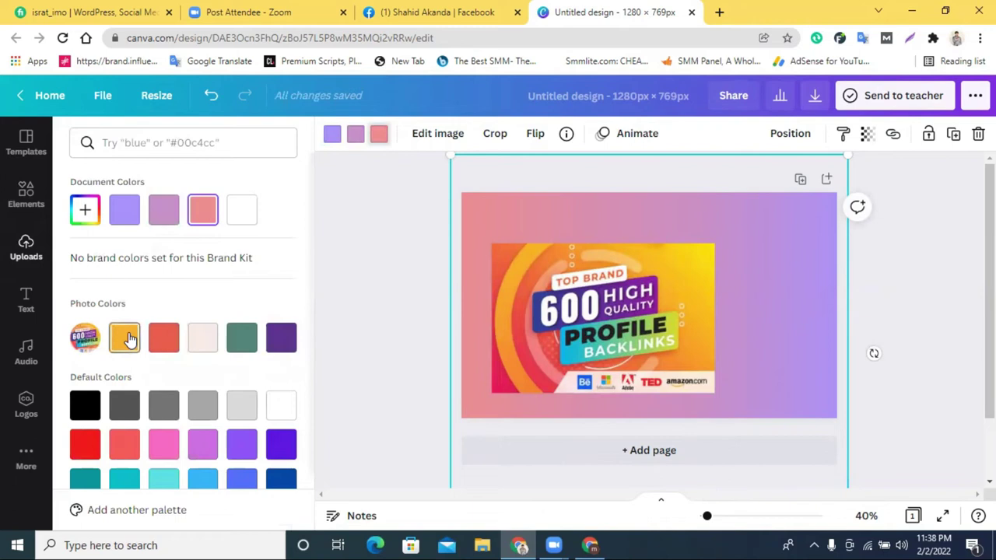
left_click(125, 337)
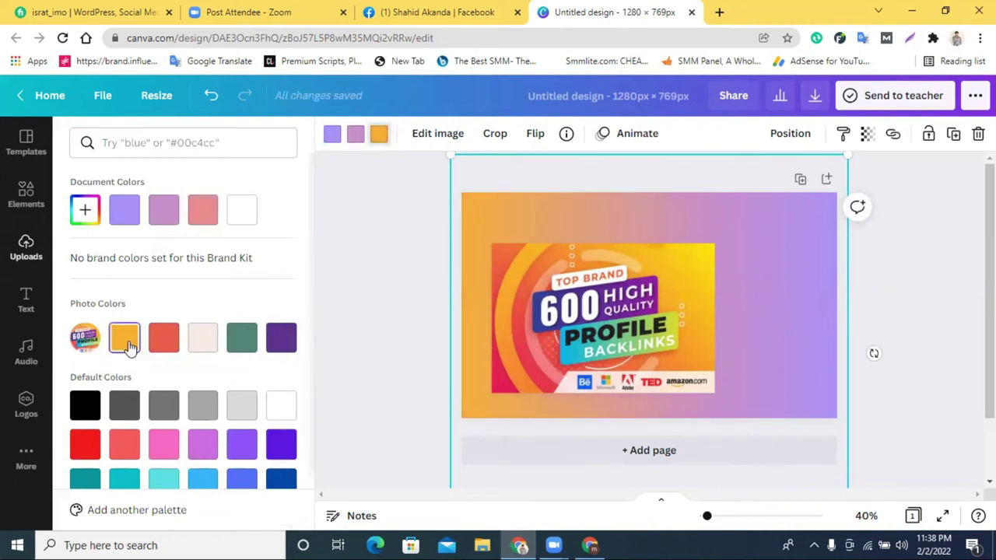
left_click(153, 342)
left_click(355, 138)
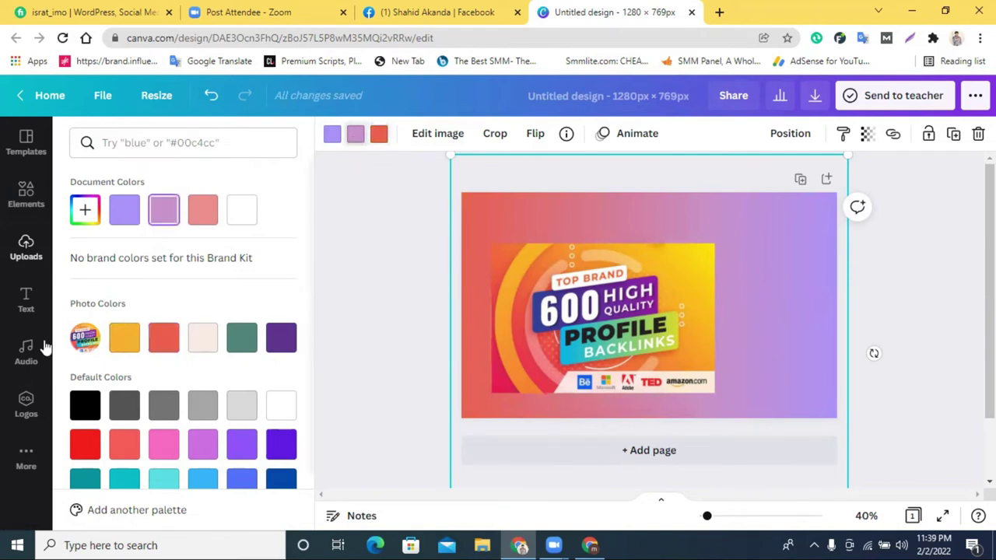
left_click(126, 340)
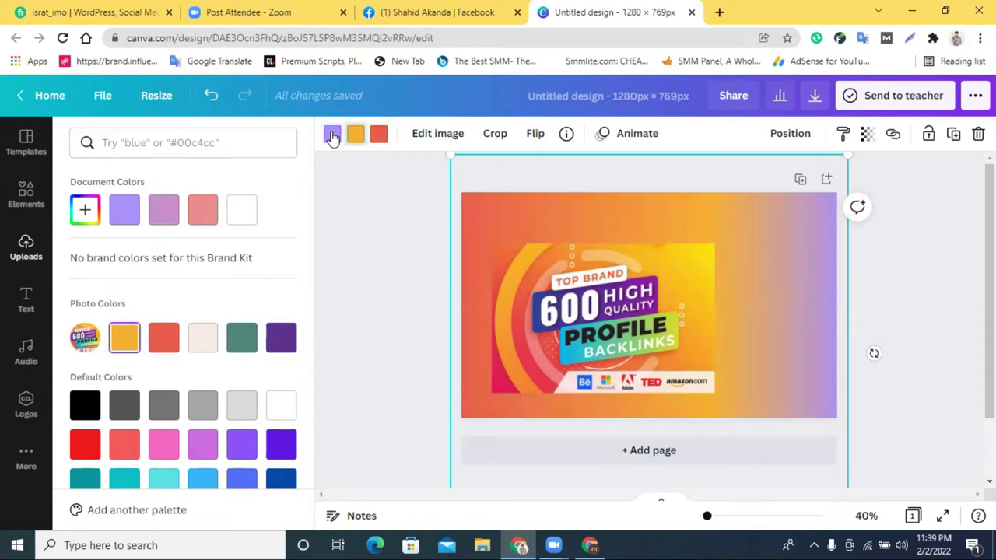
left_click(127, 340)
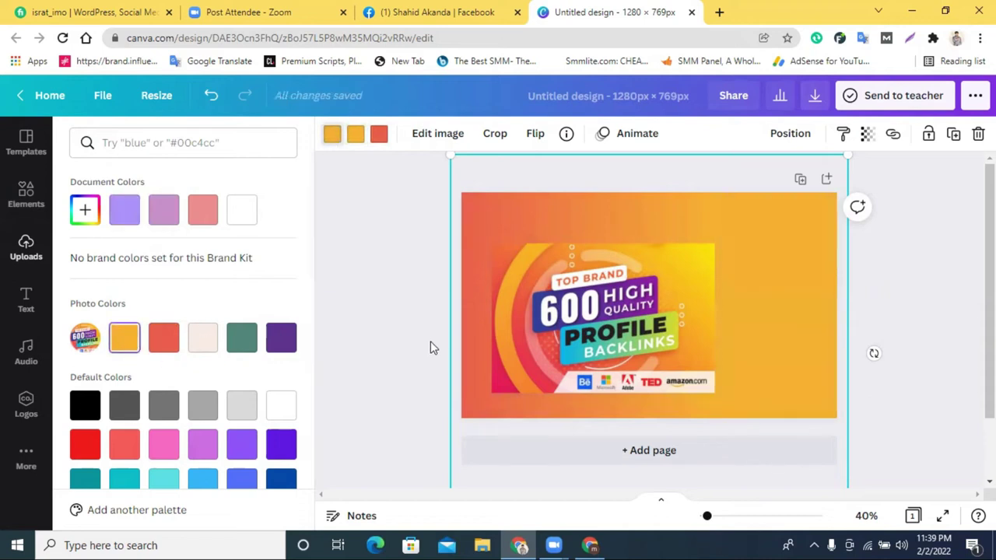
Step: Move the banner image to the page's right side and change the gradient's red to #D4351F
left_click_drag(528, 342, 501, 322)
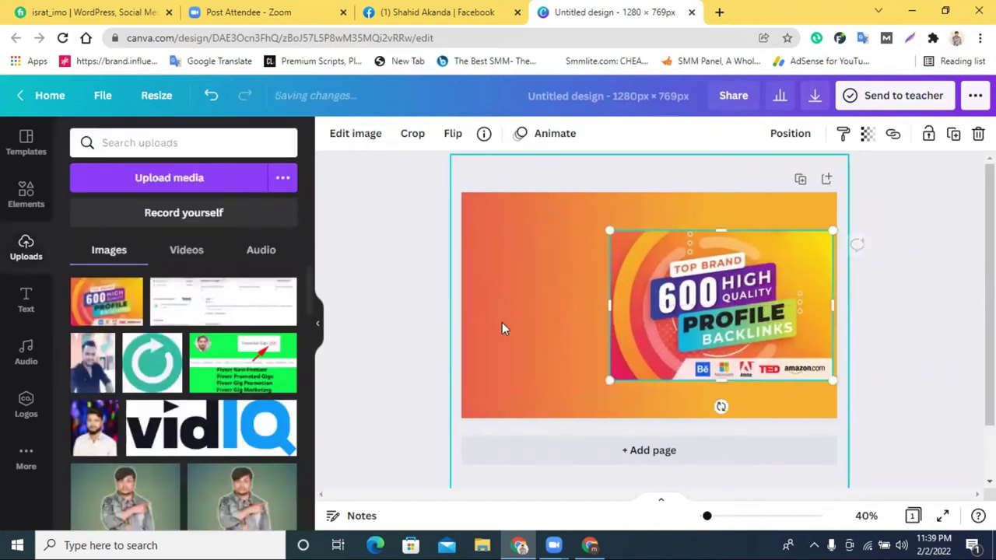
left_click(380, 134)
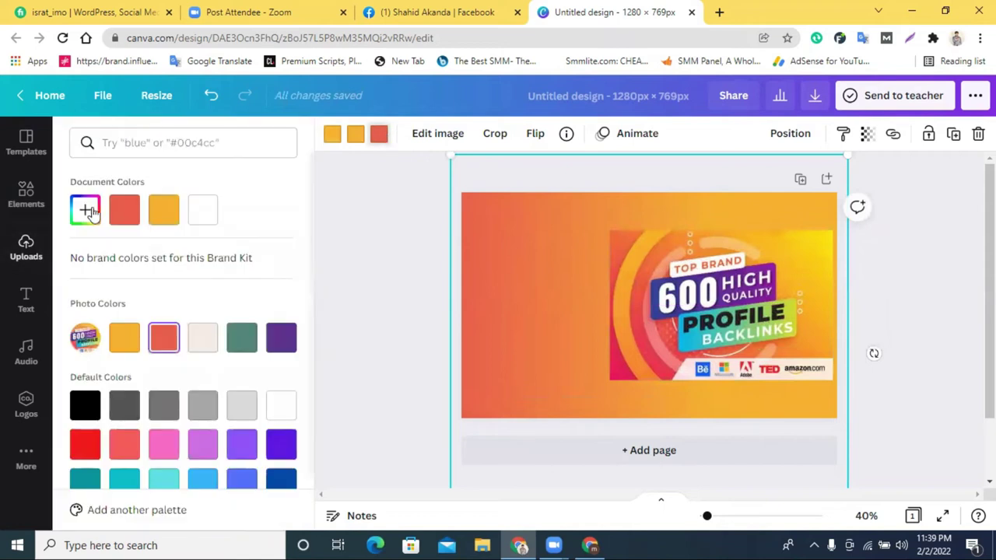
left_click(230, 247)
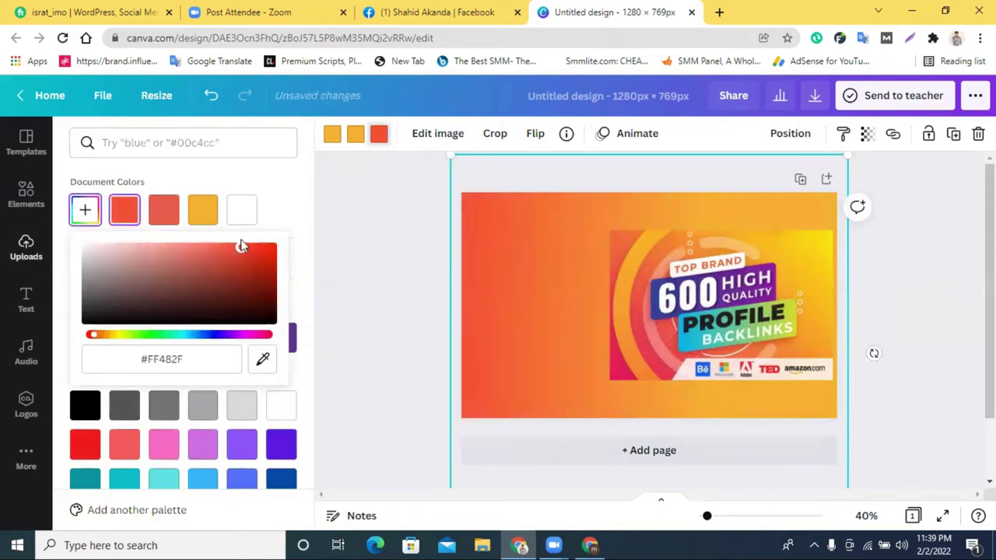
left_click_drag(241, 246, 247, 249)
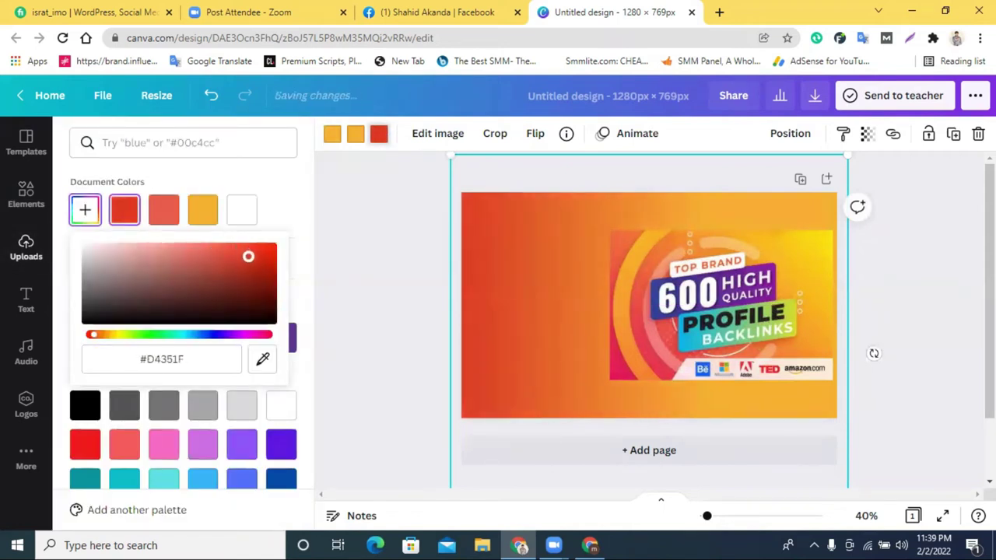
Step: Enlarge and shift the gradient within its crop frame, and reposition the banner image right of the page's center
left_click_drag(702, 362, 661, 347)
left_click(513, 352)
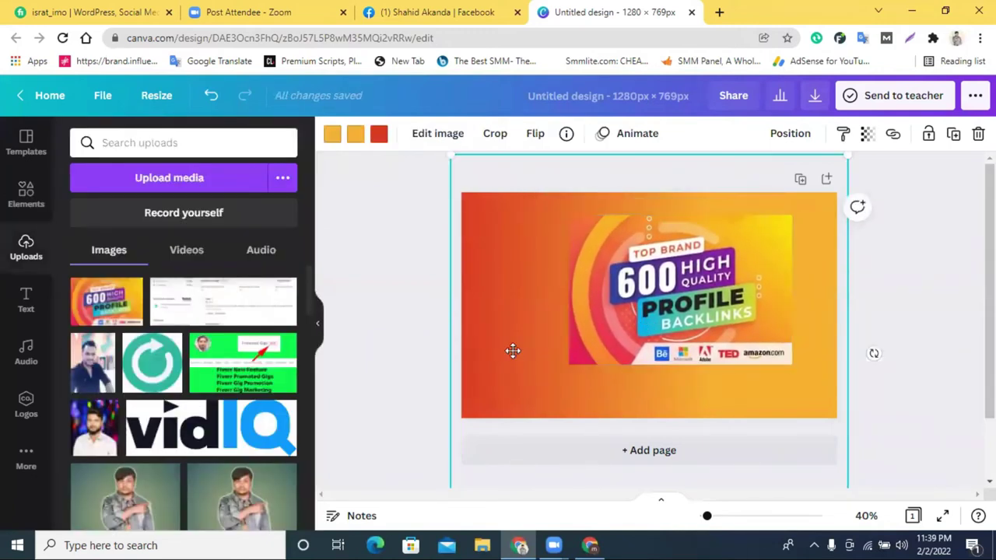
double_click(513, 350)
scroll(507, 362, "down", 2)
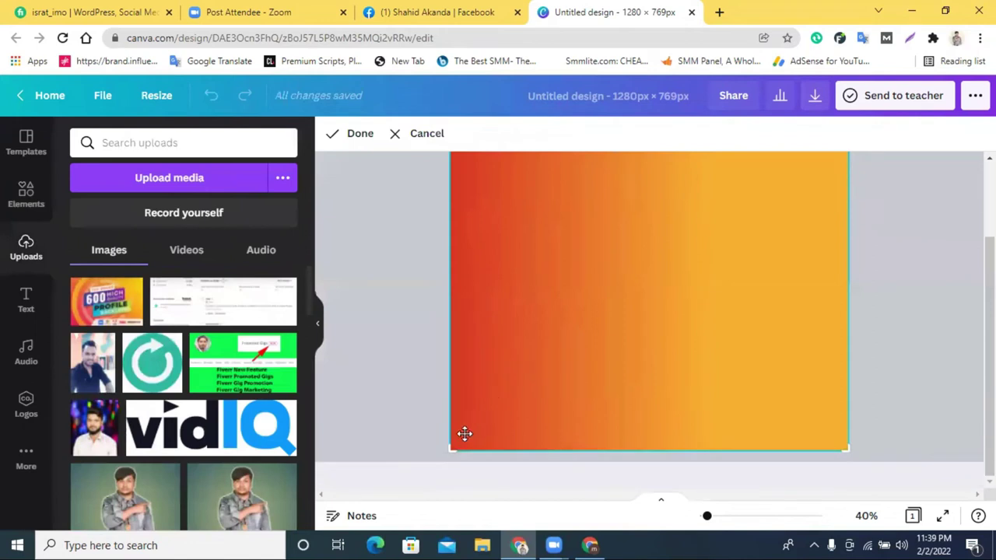
left_click_drag(444, 453, 409, 442)
left_click_drag(567, 354, 645, 359)
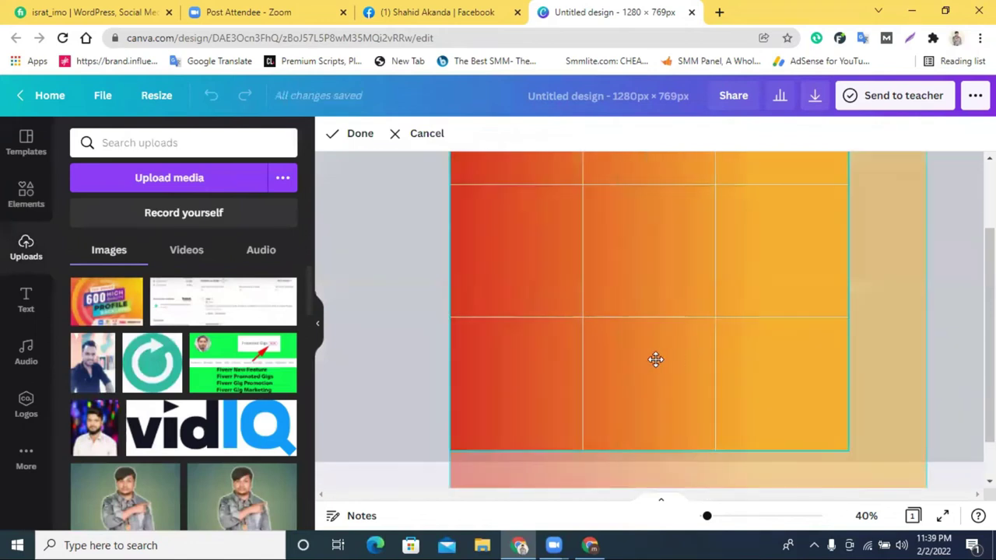
left_click(410, 308)
left_click_drag(665, 308, 626, 327)
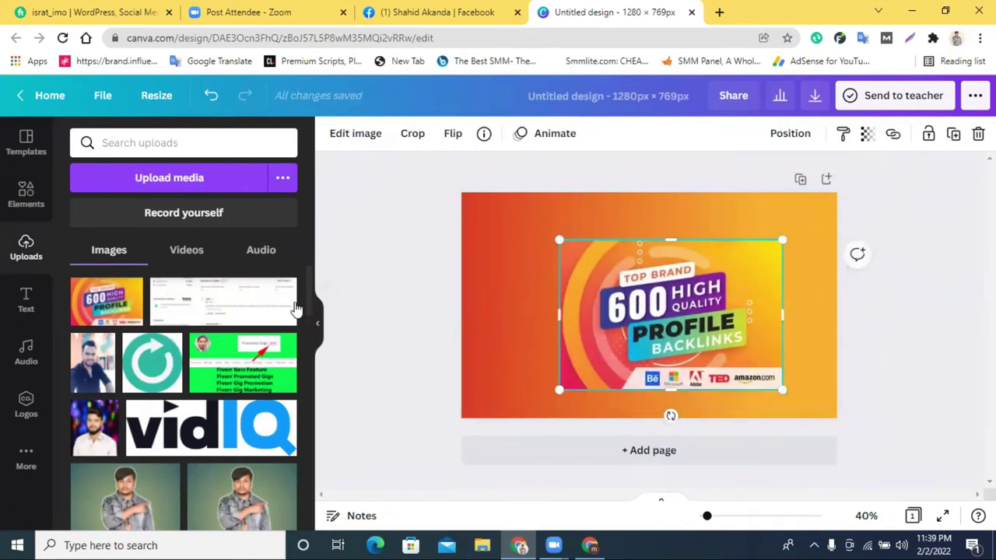
Step: Shift the banner image up toward the page's right edge and browse the recently used elements for another gradient
left_click(28, 196)
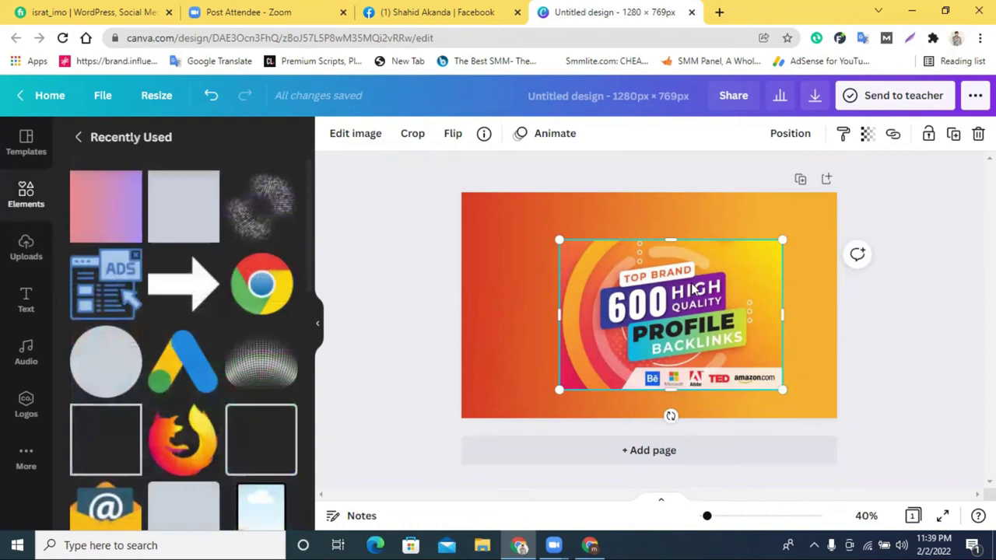
left_click_drag(695, 290, 727, 273)
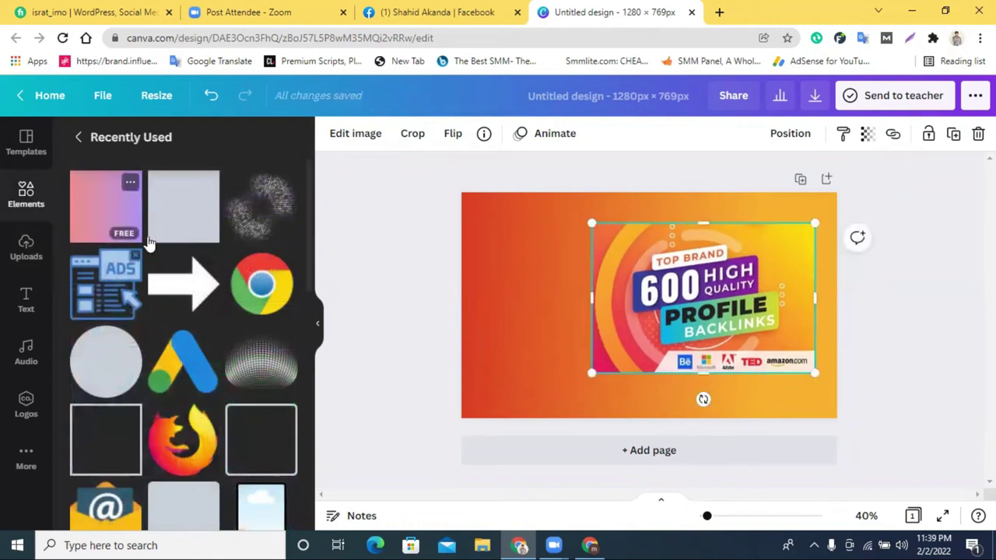
scroll(114, 360, "down", 10)
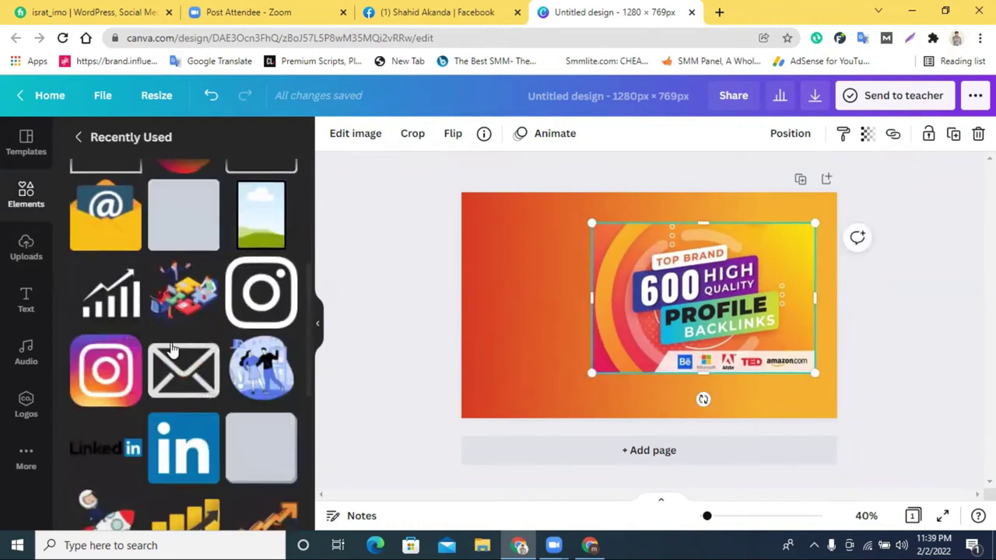
scroll(173, 349, "down", 5)
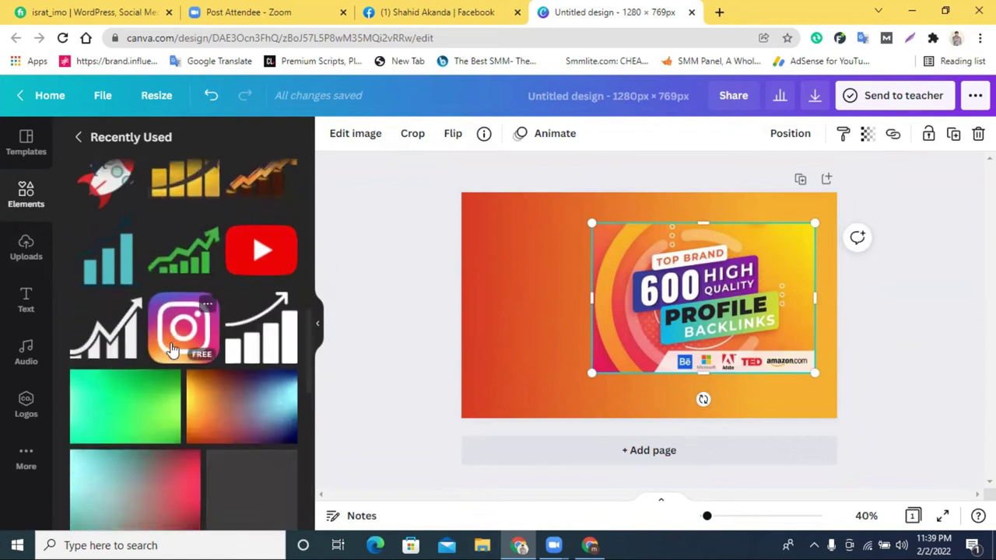
left_click_drag(124, 199, 145, 289)
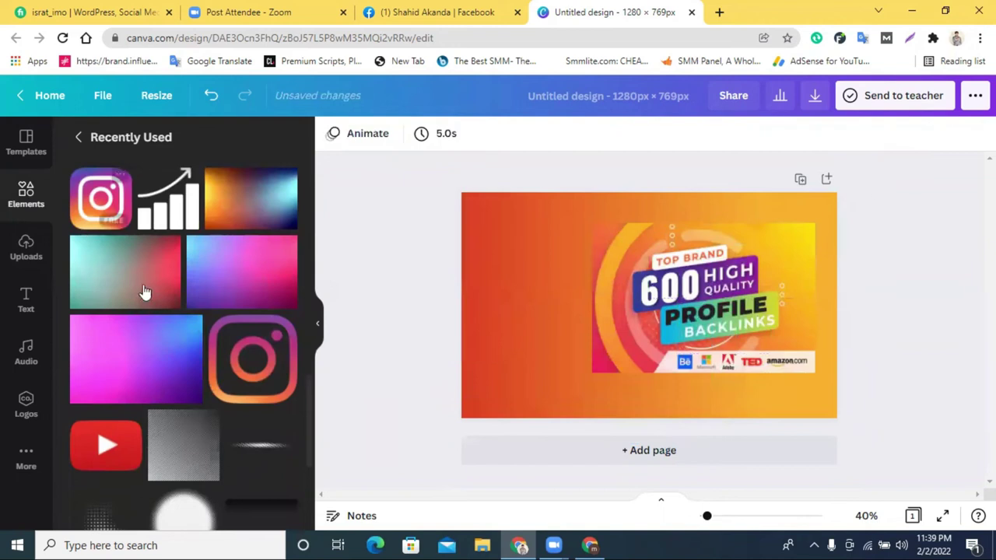
left_click(150, 366)
left_click_drag(228, 336, 238, 307)
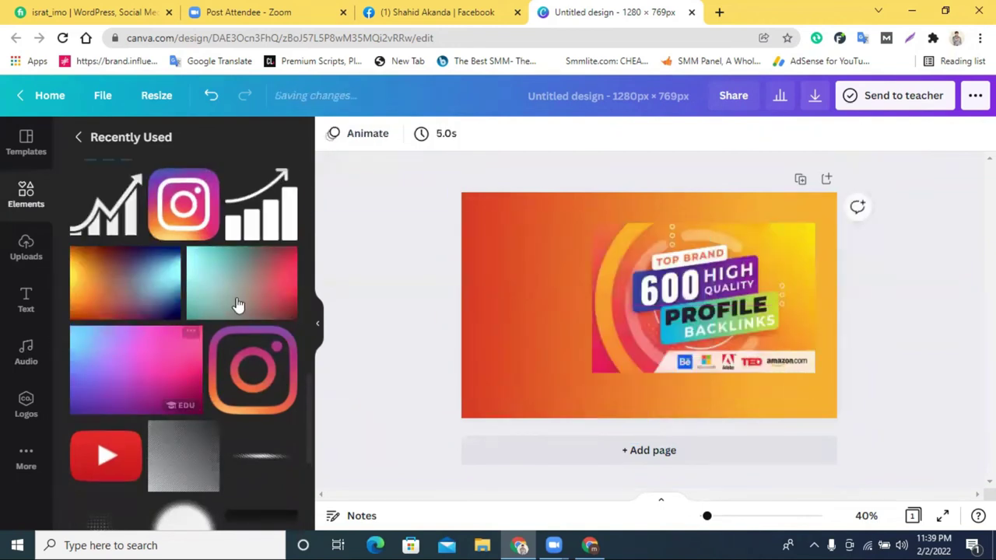
left_click(262, 303)
key("Delete")
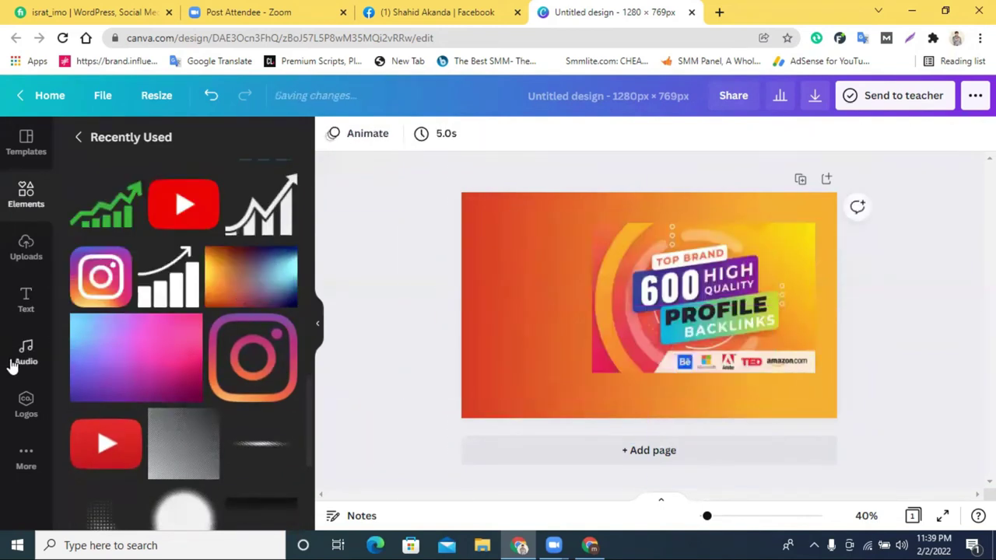
Step: Add the recently used pink-to-blue gradient square, rotate it so pink is on the left, and place it left of the banner's text
scroll(202, 381, "down", 10)
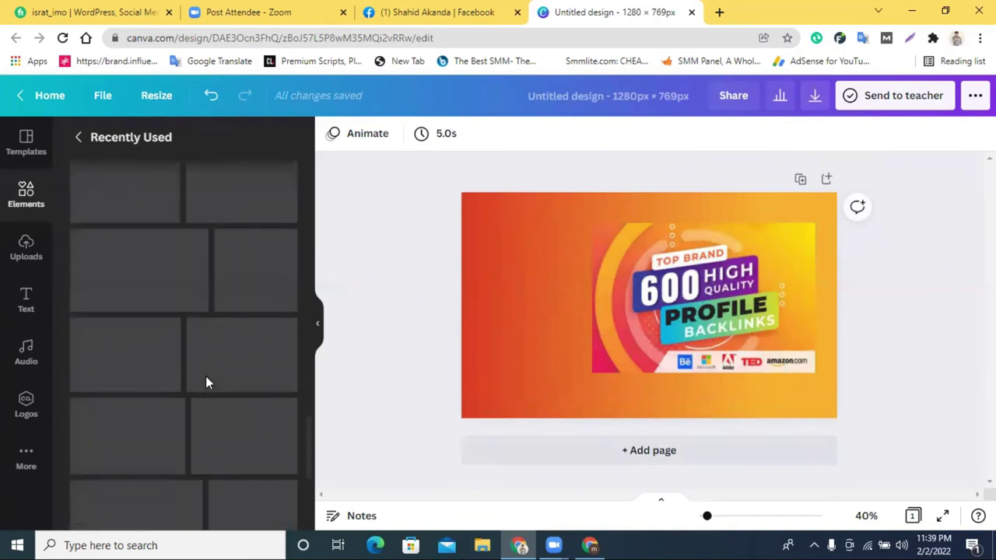
scroll(207, 381, "down", 3)
scroll(221, 382, "down", 5)
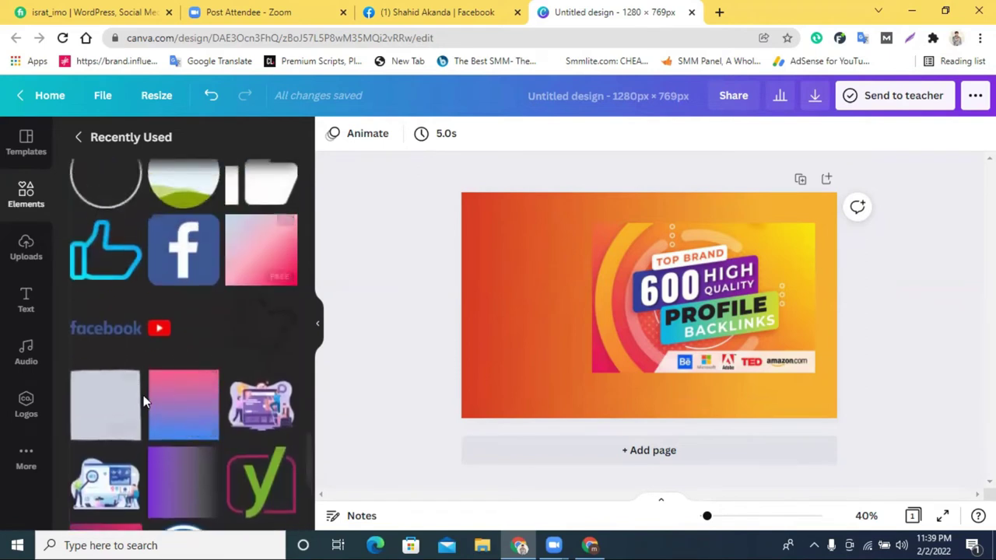
left_click(170, 405)
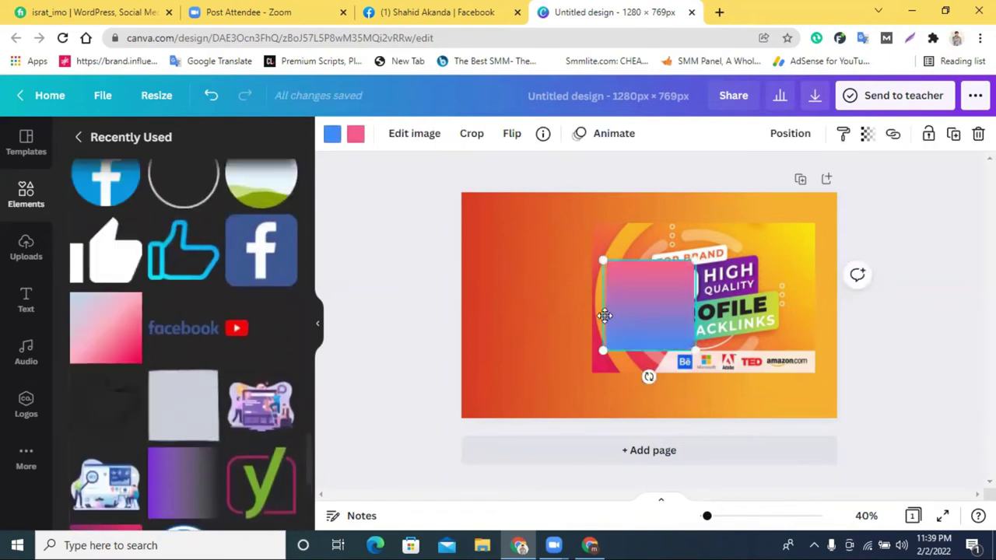
left_click_drag(604, 315, 535, 315)
left_click_drag(580, 378, 691, 367)
left_click_drag(587, 317, 567, 317)
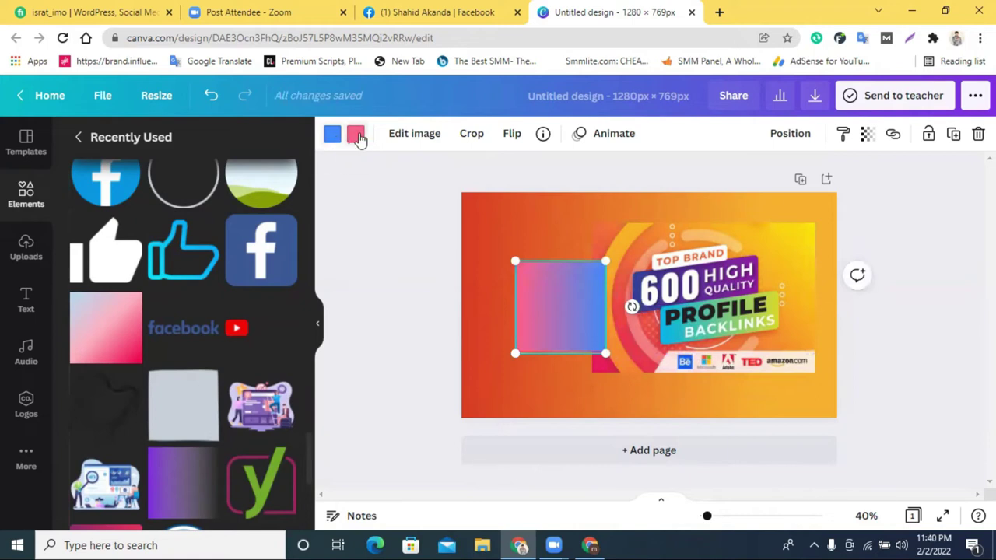
Step: Recolor the gradient square with amber for the blue and the document's deep red for the pink, and enlarge it
left_click(356, 136)
left_click(162, 339)
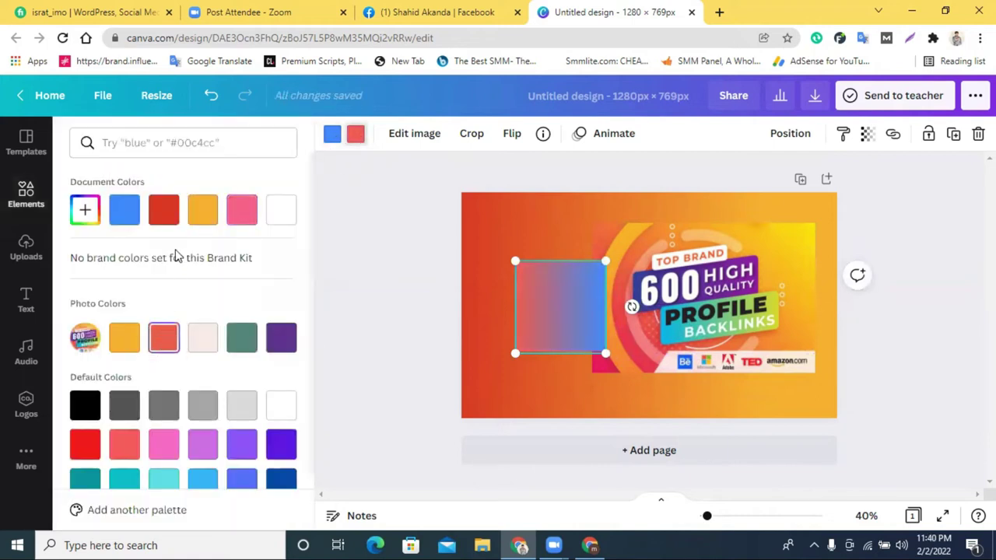
left_click(332, 136)
left_click(126, 340)
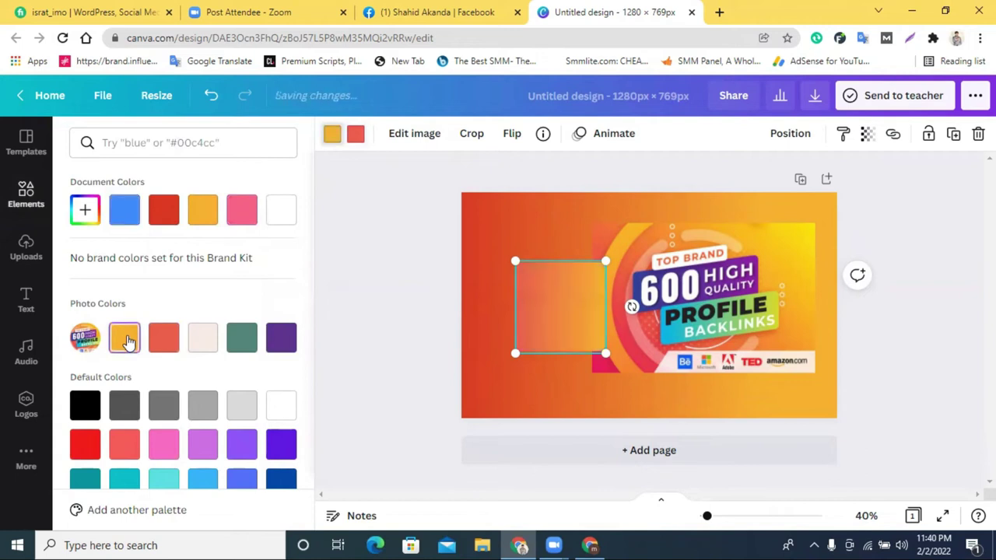
left_click_drag(604, 352, 678, 426)
left_click(357, 136)
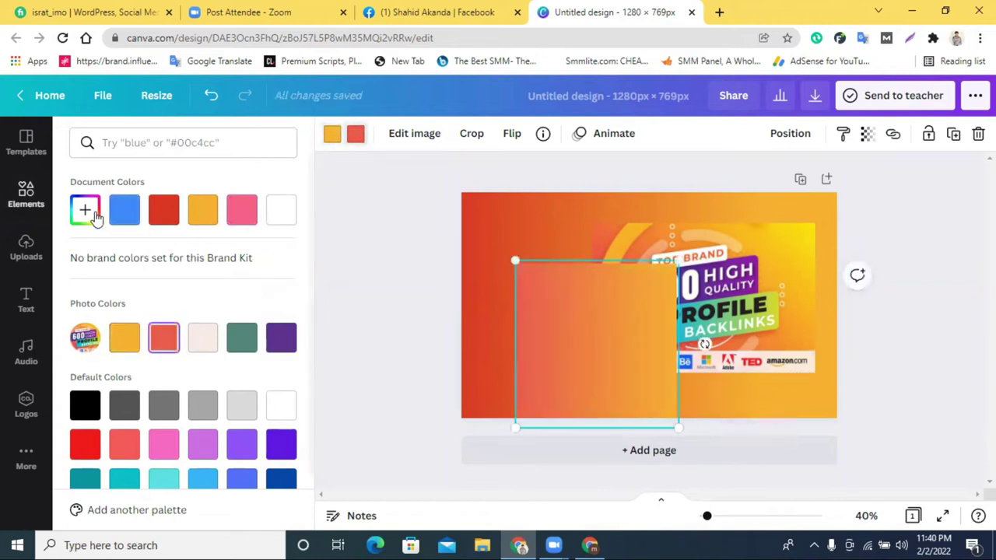
left_click(164, 217)
Step: Move the banner image partly past the page's left edge and enlarge the gradient to about 1029 × 1003 px, flush with that edge
left_click(717, 315)
left_click_drag(717, 314, 414, 233)
left_click(575, 324)
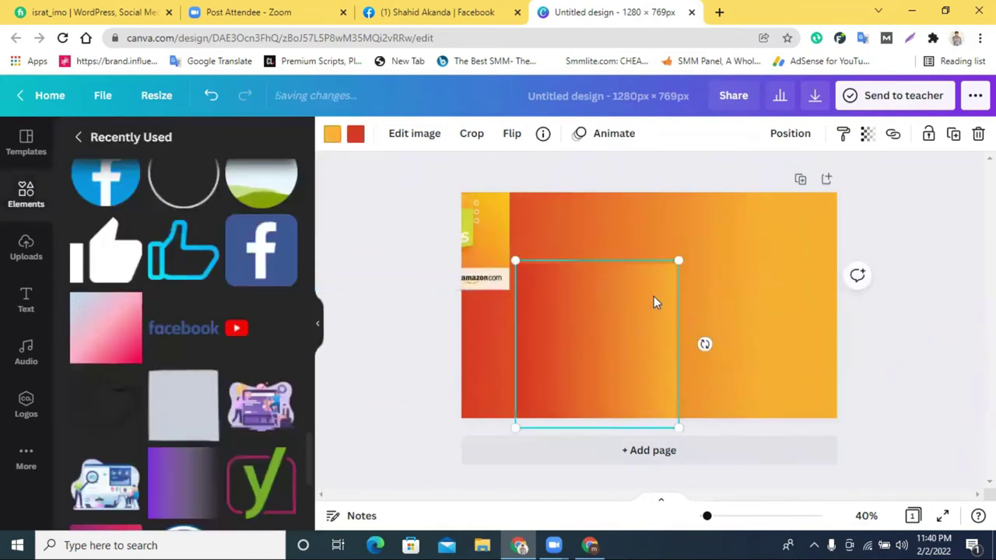
left_click_drag(675, 260, 759, 354)
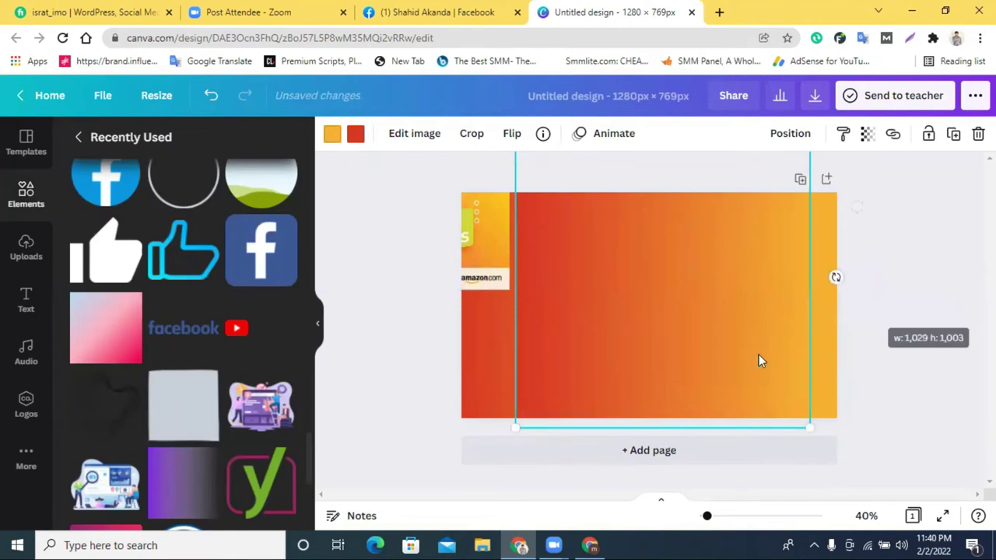
left_click_drag(680, 349, 652, 351)
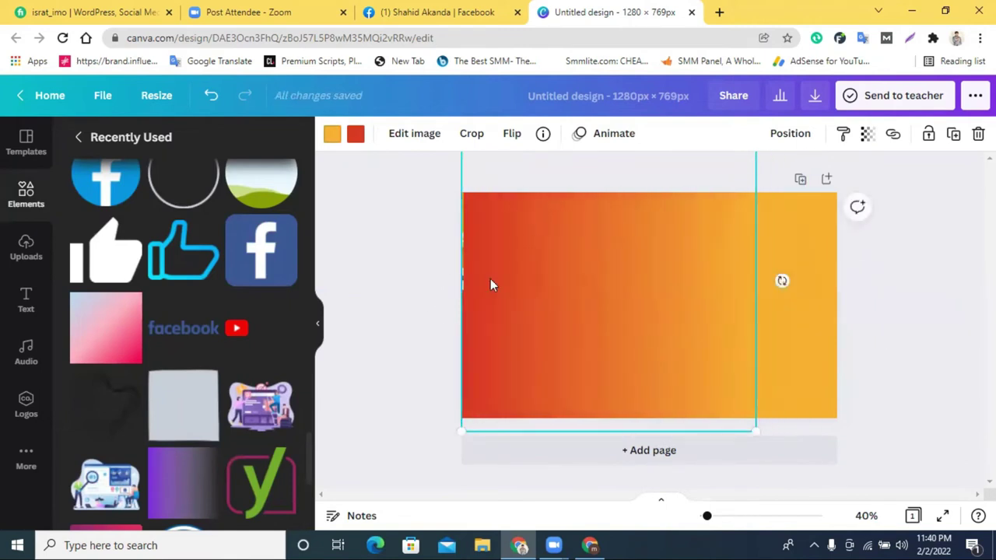
Step: Reposition the banner image behind the gradient and realign the gradient with the page's left edge
left_click_drag(490, 284, 574, 298)
left_click_drag(491, 268, 937, 286)
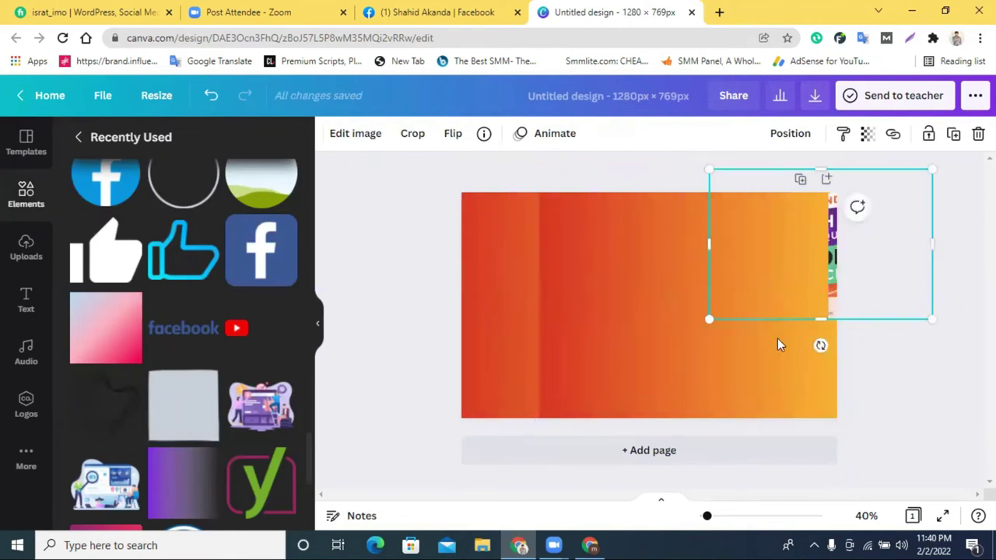
left_click_drag(671, 349, 616, 352)
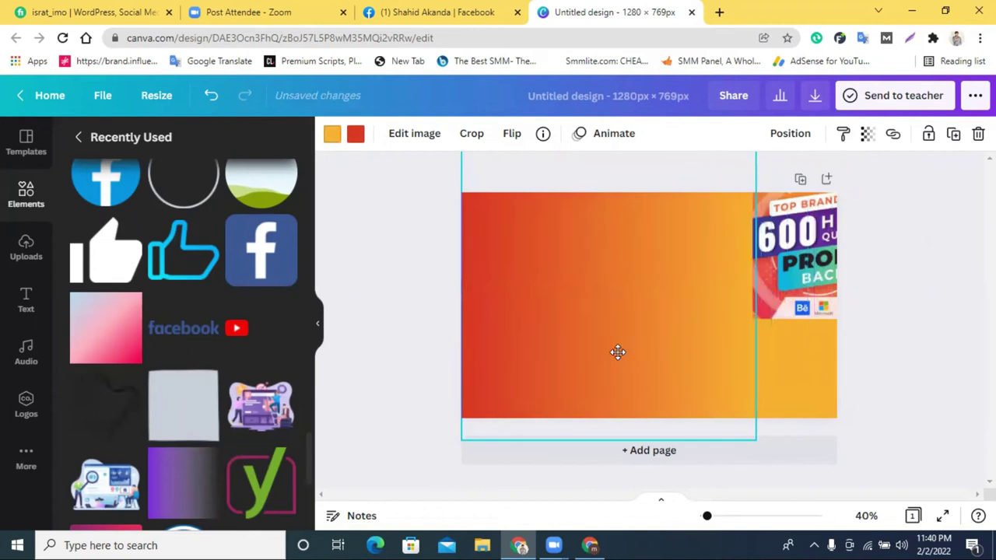
left_click(389, 306)
left_click_drag(854, 276, 531, 283)
left_click(717, 318)
left_click(952, 376)
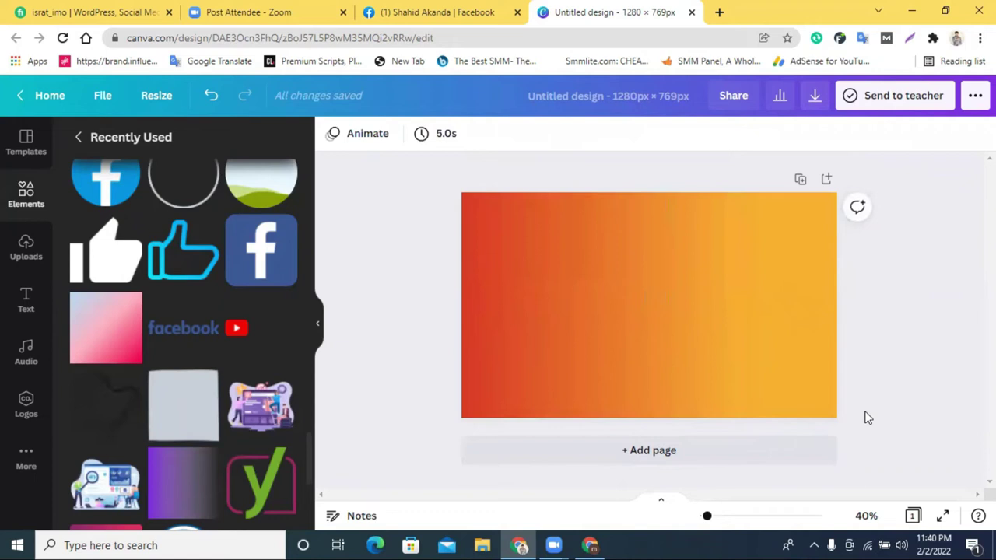
Step: Enlarge the red-to-amber gradient and reposition it so that it covers the whole page
left_click(727, 290)
left_click_drag(742, 433, 846, 513)
left_click_drag(807, 354, 806, 231)
left_click(946, 300)
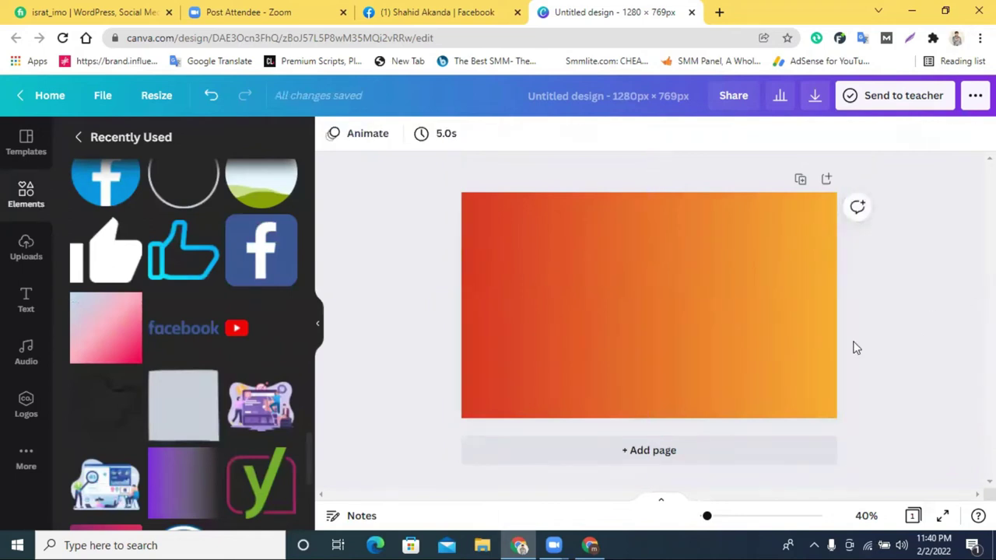
Step: Place the uploaded banner image on top of the gradient, extending partly past the page's right edge
left_click(23, 249)
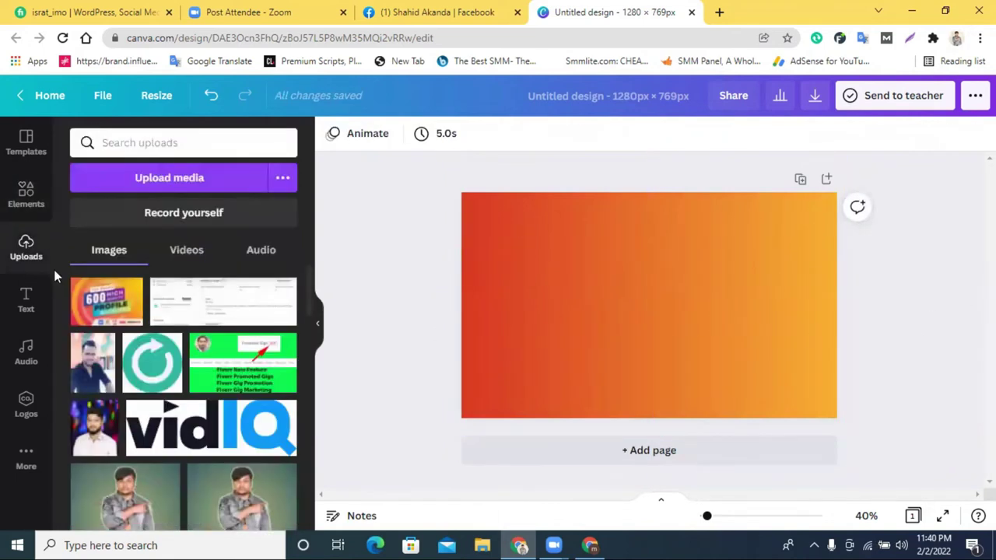
left_click_drag(560, 285, 819, 398)
left_click(25, 195)
scroll(184, 402, "down", 3)
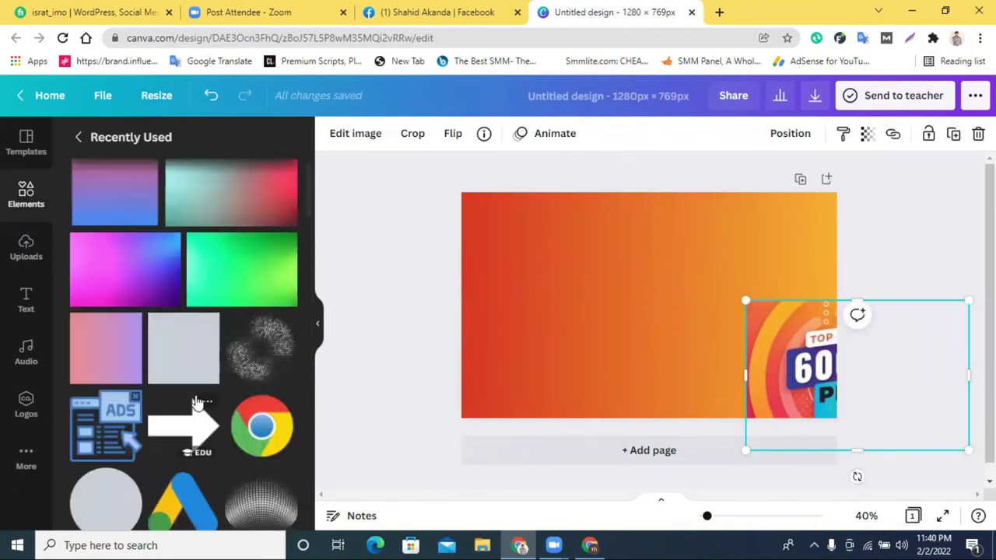
scroll(218, 419, "down", 5)
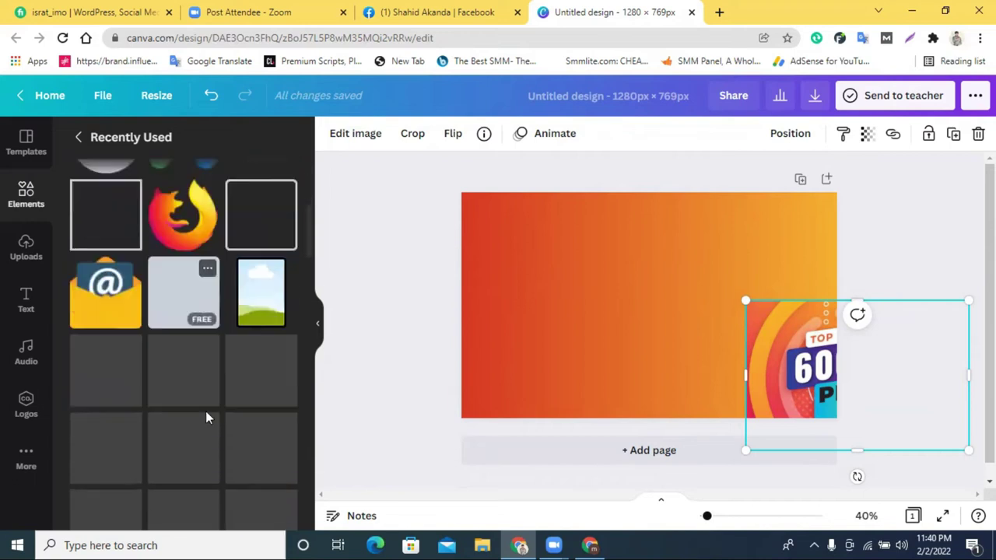
scroll(207, 416, "down", 3)
scroll(207, 412, "up", 3)
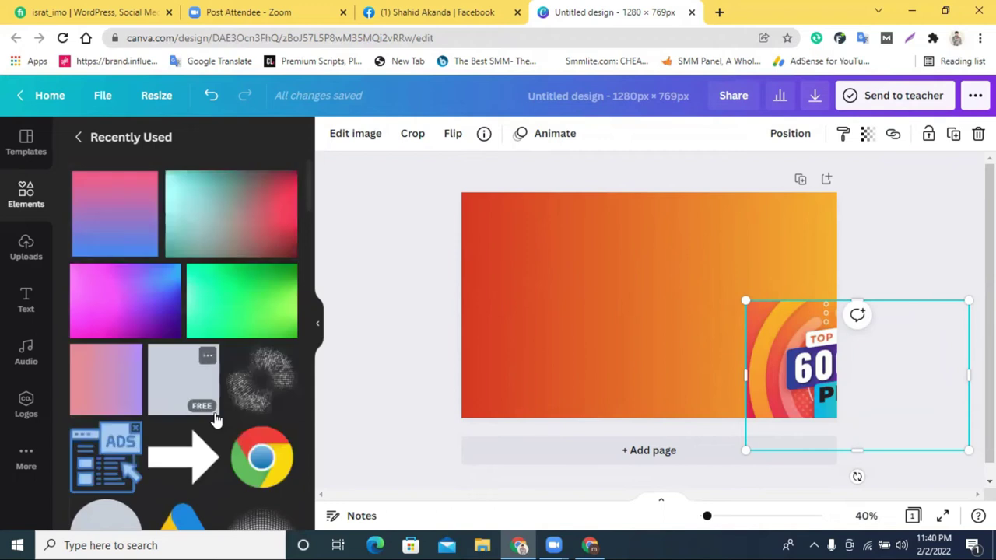
left_click_drag(766, 375, 582, 312)
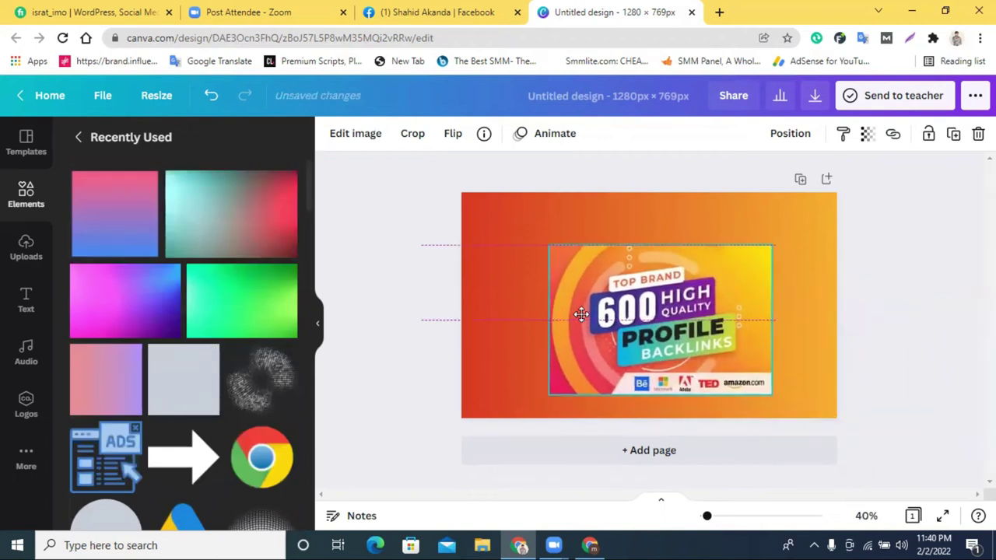
scroll(276, 435, "down", 2)
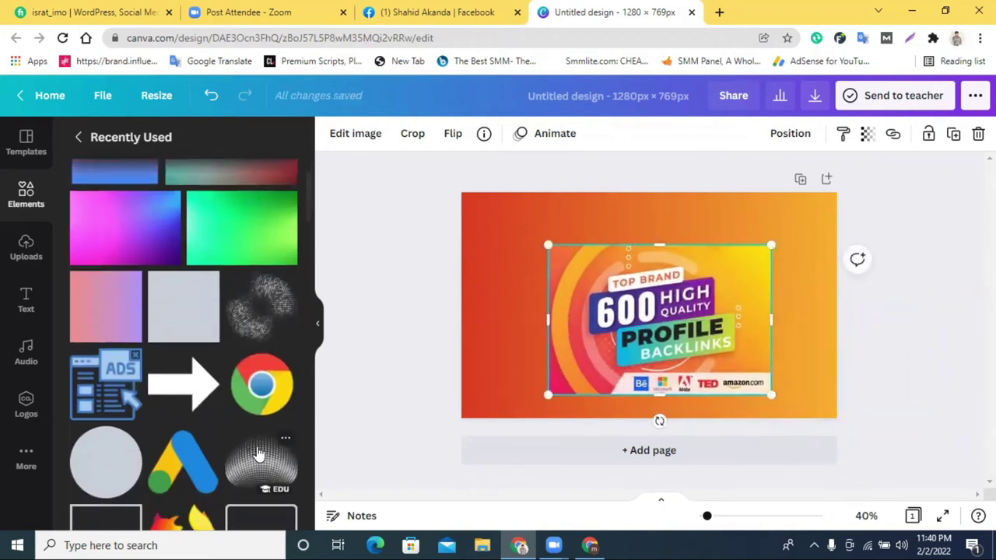
left_click_drag(722, 356, 872, 326)
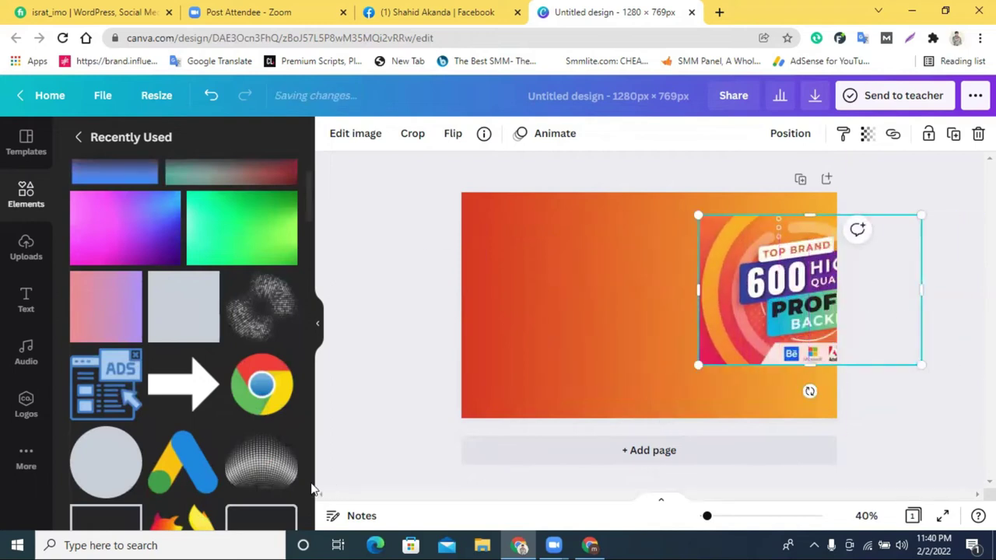
Step: Add the halftone dot dome from the recently used elements and move the banner image partly past the page's left edge
scroll(263, 465, "up", 1)
scroll(252, 476, "down", 5)
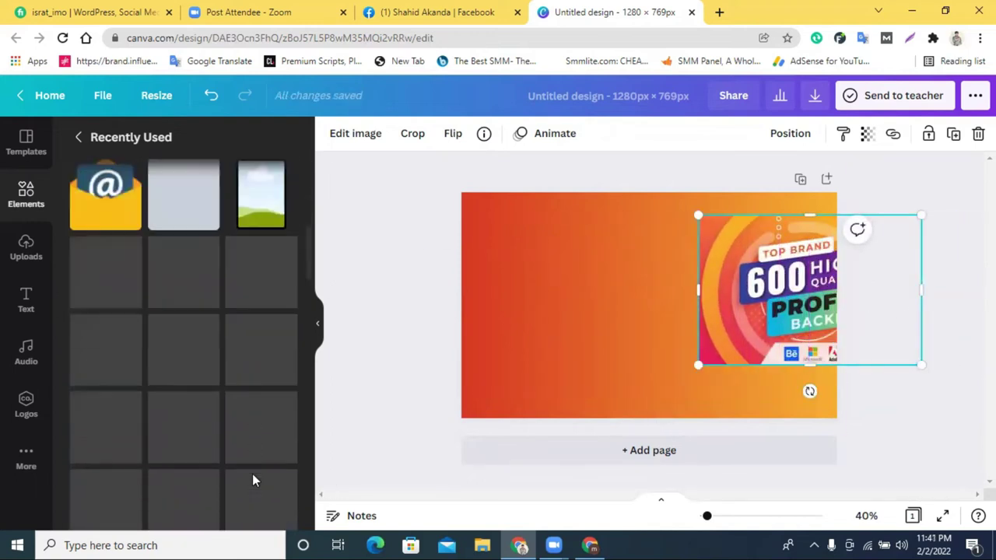
scroll(252, 476, "down", 5)
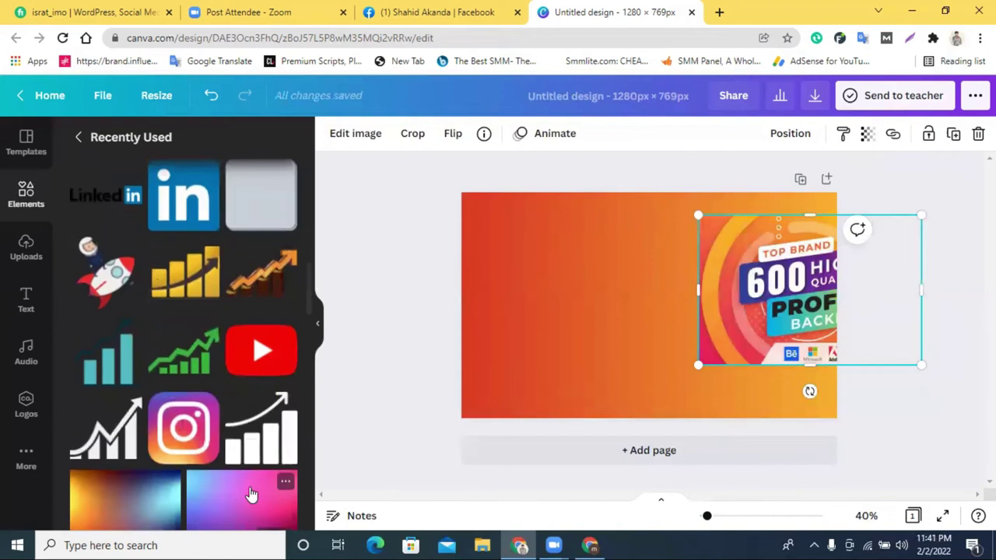
scroll(250, 487, "down", 2)
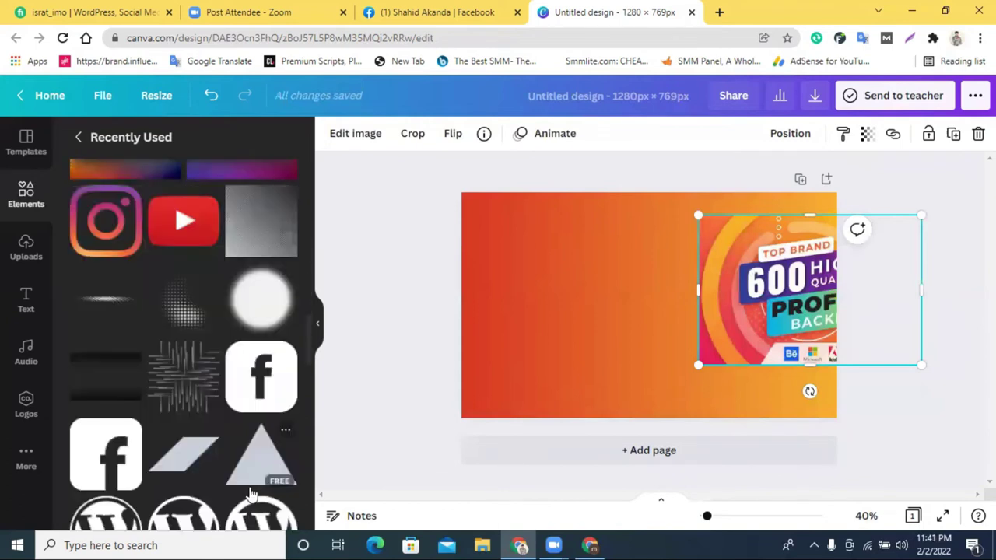
scroll(210, 362, "up", 5)
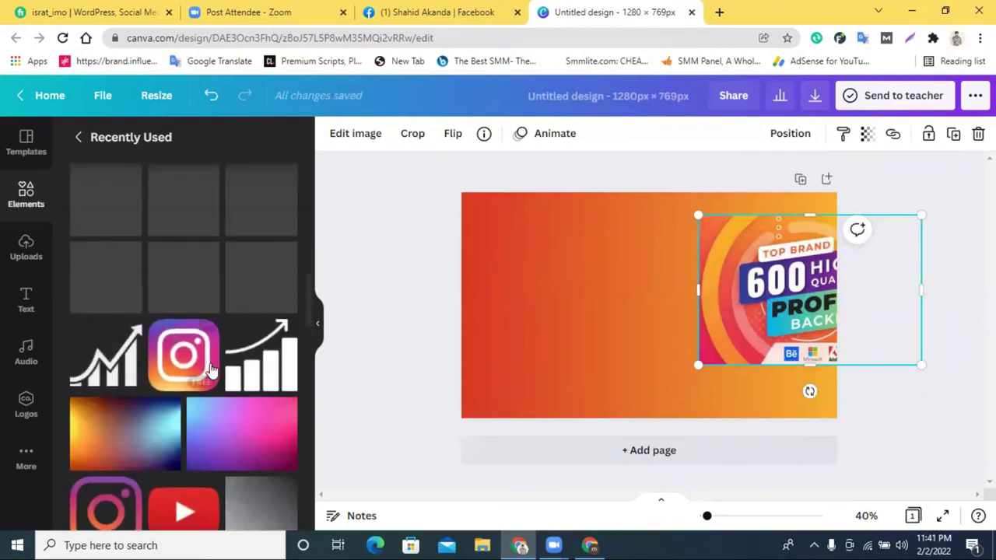
scroll(210, 372, "up", 2)
scroll(210, 372, "down", 2)
scroll(210, 372, "up", 4)
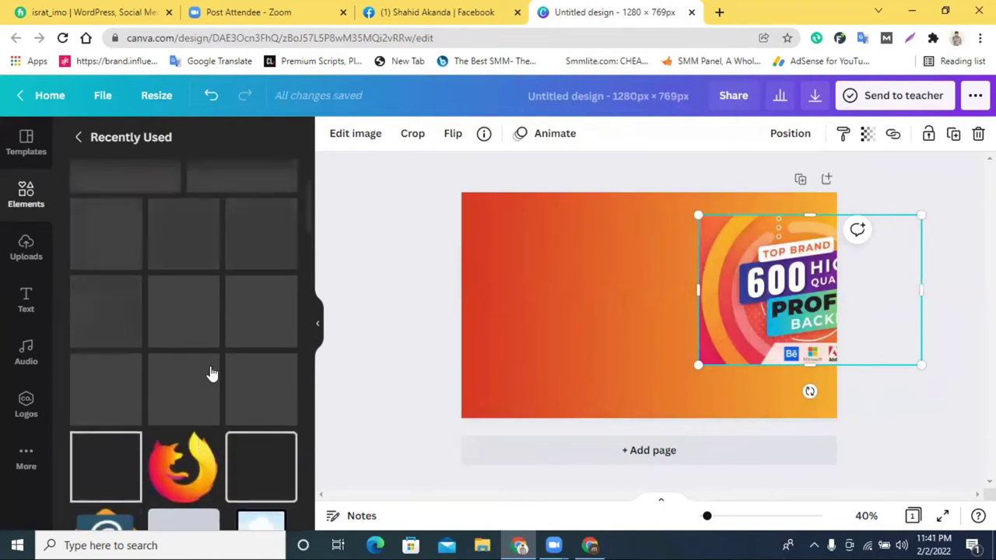
scroll(211, 373, "up", 1)
left_click(262, 459)
left_click_drag(760, 329, 416, 326)
Step: Enlarge the halftone dot dome to about 759 × 647 px
left_click(632, 327)
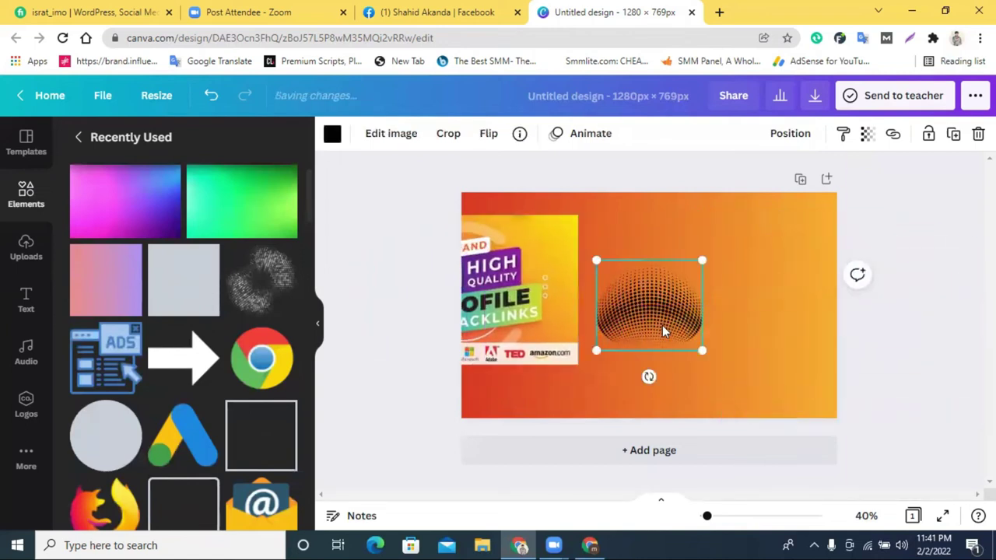
left_click_drag(703, 350, 833, 440)
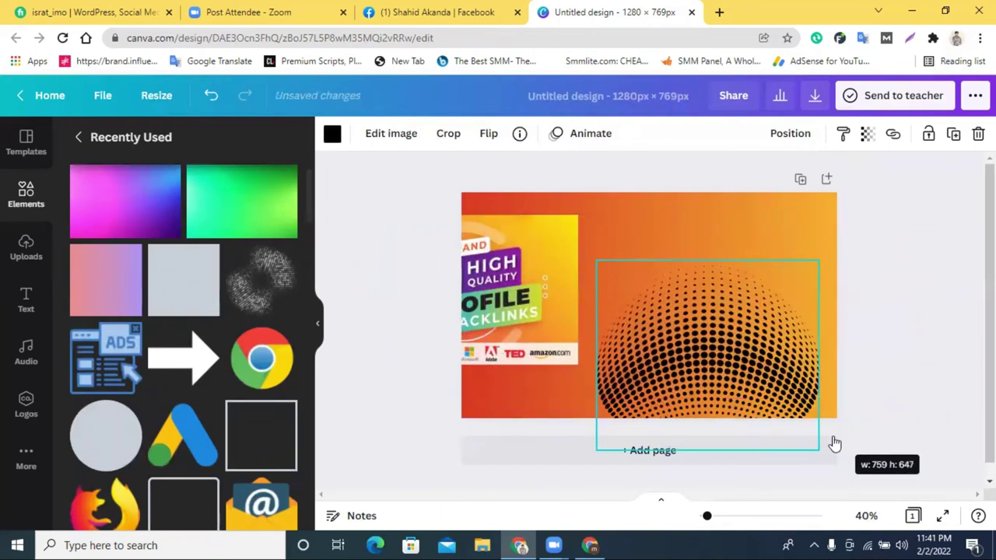
Step: Enlarge and tilt the halftone dome so it spans the page's lower part, and move the banner image partly past the upper-left corner
left_click_drag(759, 365, 700, 366)
left_click_drag(523, 267, 817, 245)
left_click(585, 363)
left_click_drag(585, 362, 563, 367)
left_click_drag(603, 481, 493, 505)
left_click_drag(464, 357, 660, 456)
left_click_drag(650, 249, 326, 198)
left_click_drag(661, 346, 682, 326)
Step: Recolor the halftone dot dome from black to white
left_click(868, 135)
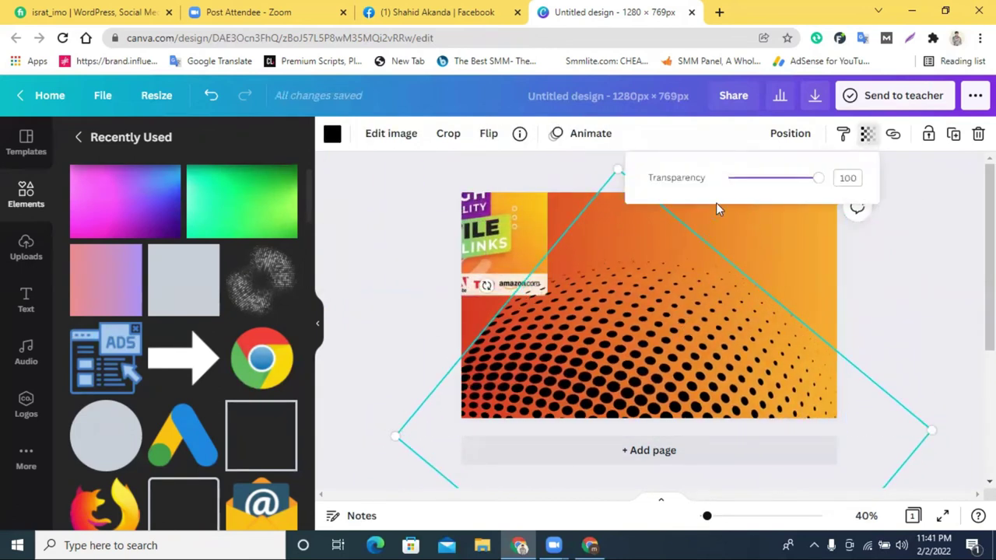
left_click(333, 134)
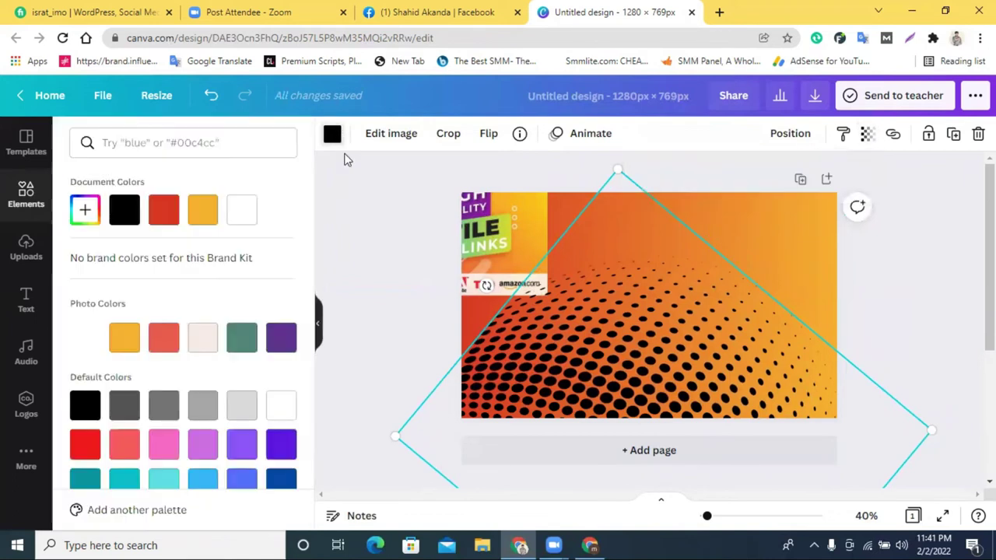
left_click(242, 210)
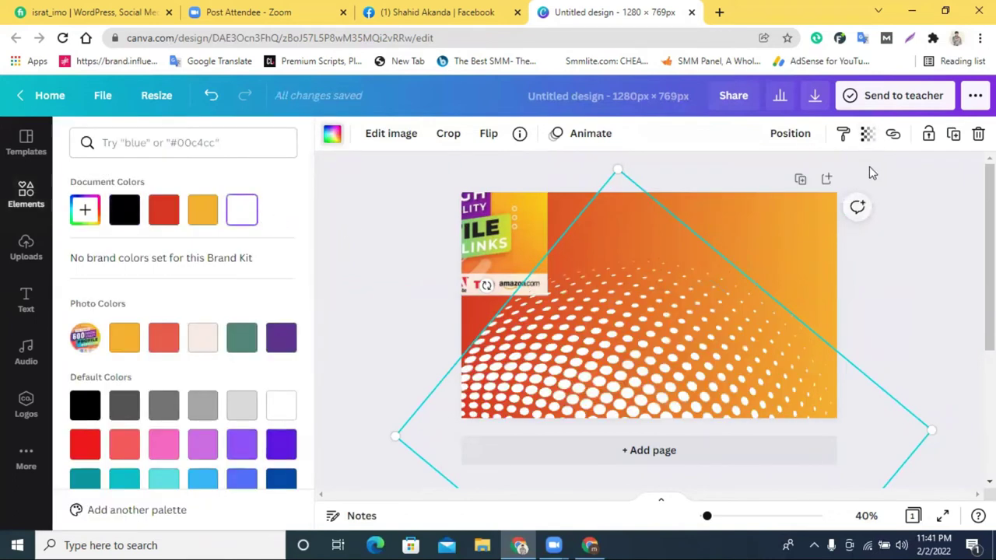
Step: Shrink the white halftone dome, tilt it the other way and move it into the page's lower-right corner
left_click_drag(939, 429, 734, 430)
left_click_drag(631, 407, 750, 279)
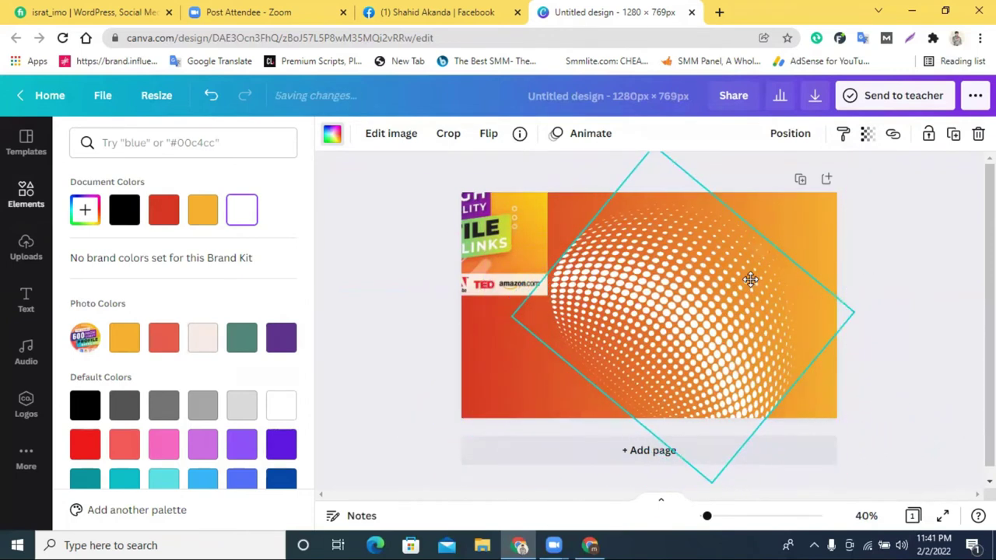
left_click_drag(713, 486, 661, 420)
left_click_drag(595, 437, 776, 436)
left_click_drag(726, 377, 777, 411)
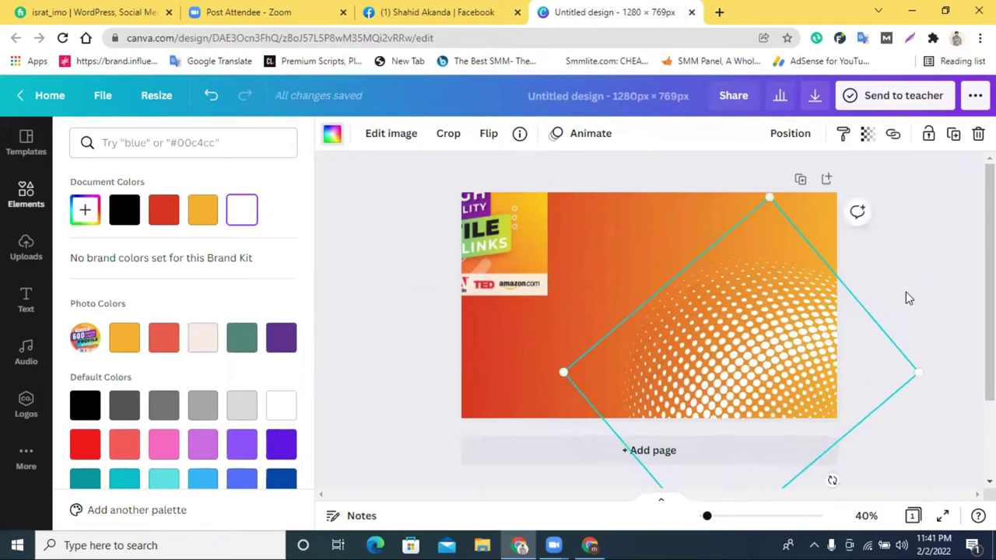
Step: Make the halftone dome semi-transparent and move it up and left, closer to the page centre
left_click(906, 291)
left_click(790, 342)
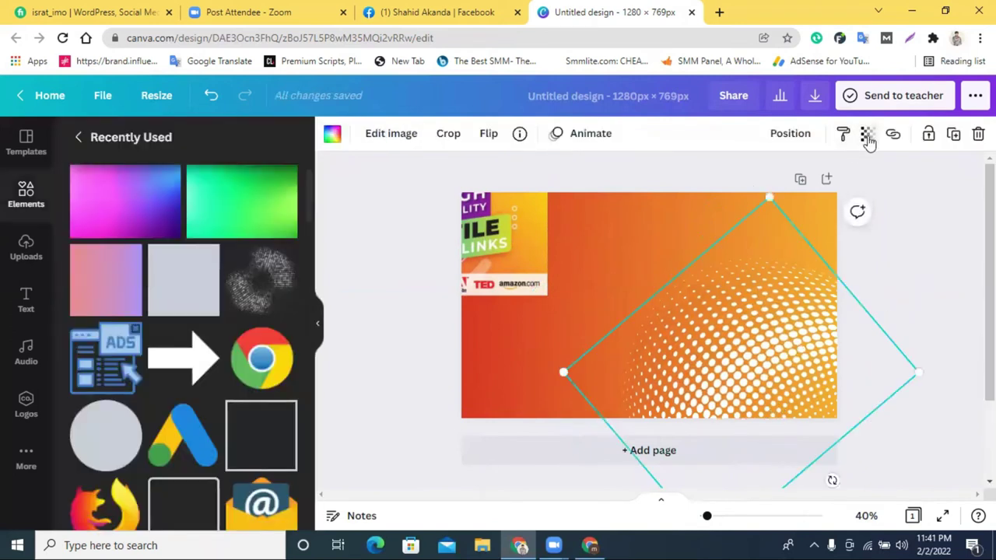
left_click(867, 136)
left_click_drag(799, 188, 749, 204)
left_click_drag(769, 359, 705, 304)
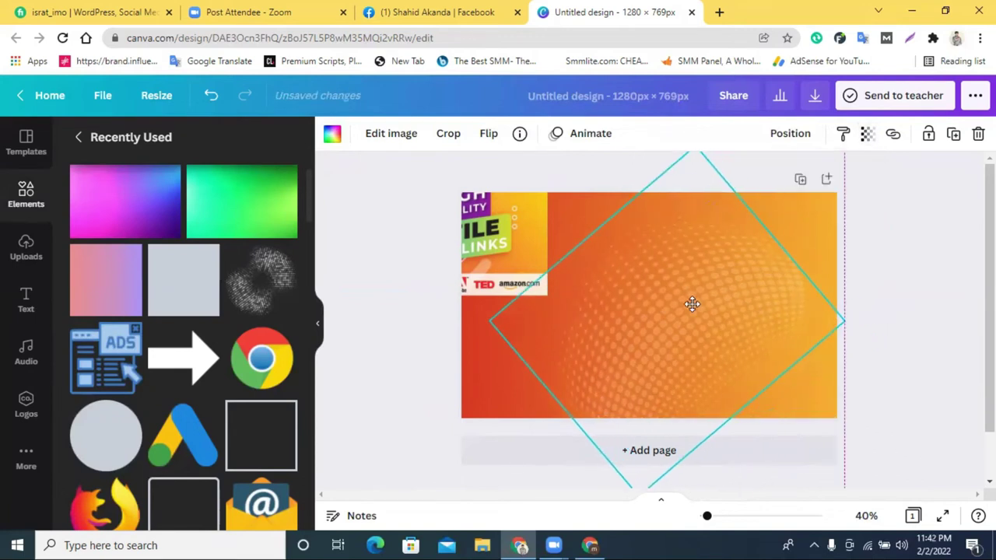
Step: Delete the banner image from the page and shift the halftone dome slightly up and to the left
left_click_drag(506, 249, 703, 333)
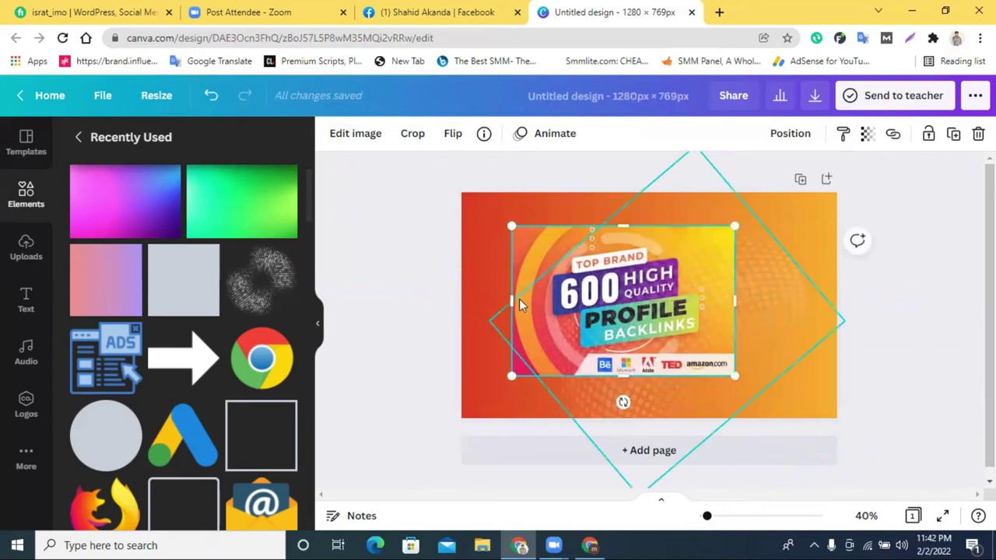
left_click(442, 260)
left_click_drag(539, 256, 489, 270)
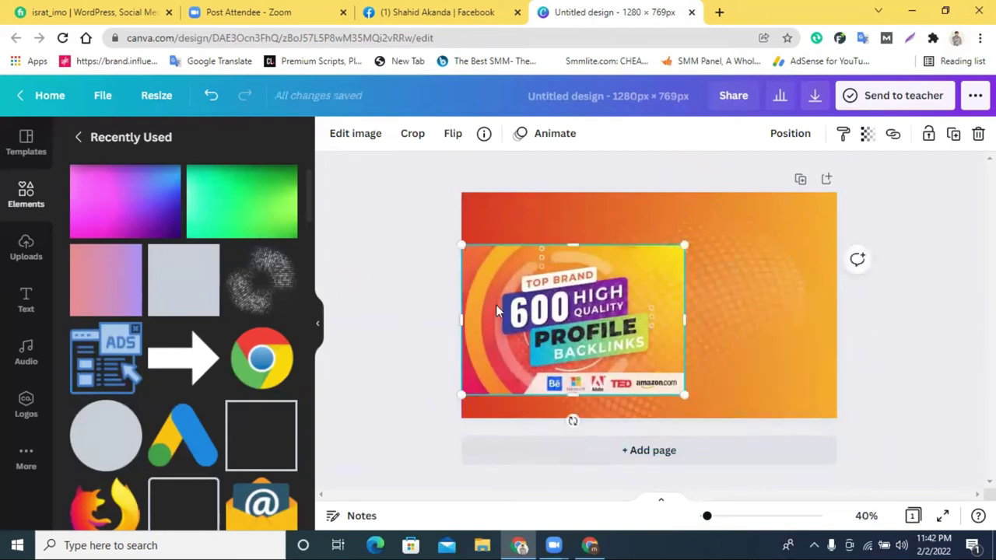
key("Delete")
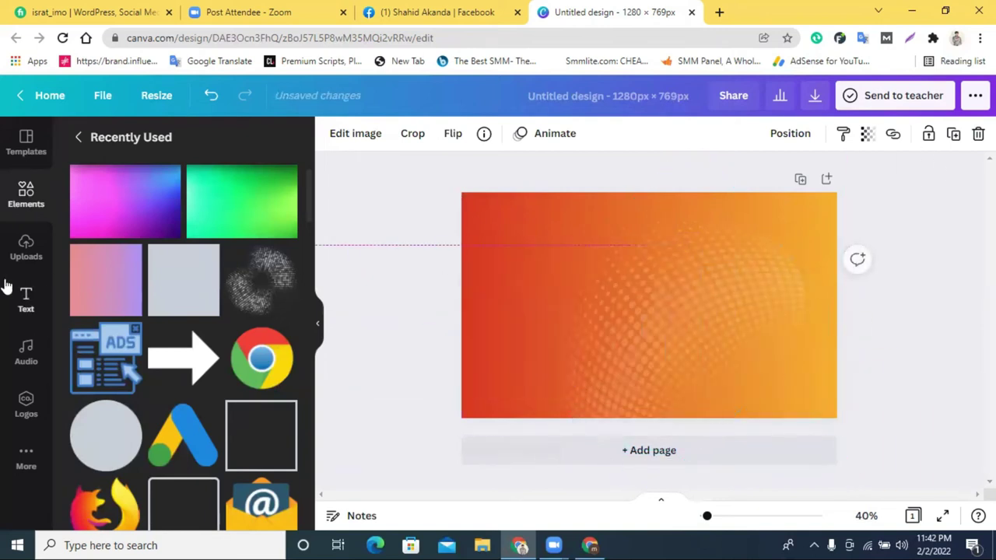
left_click_drag(701, 294, 711, 278)
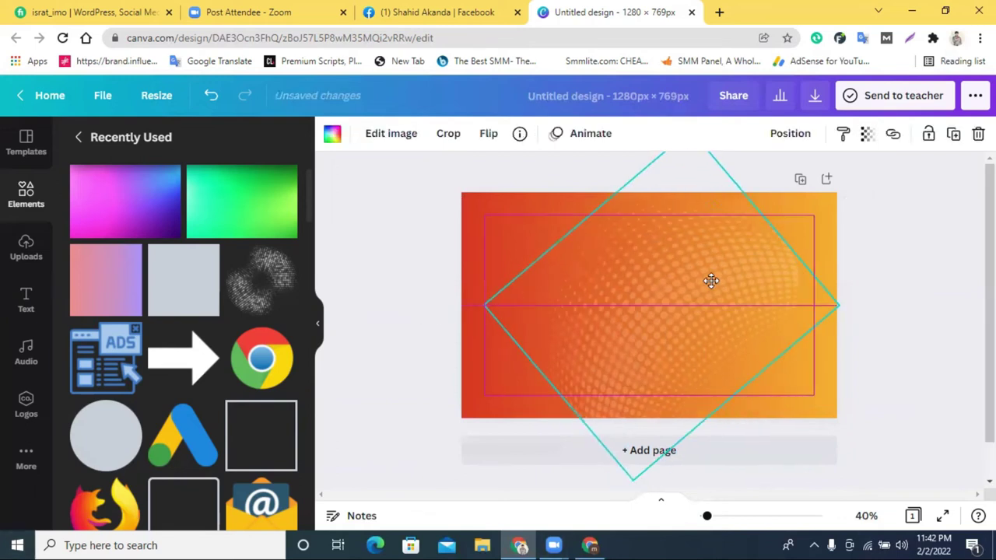
left_click(928, 261)
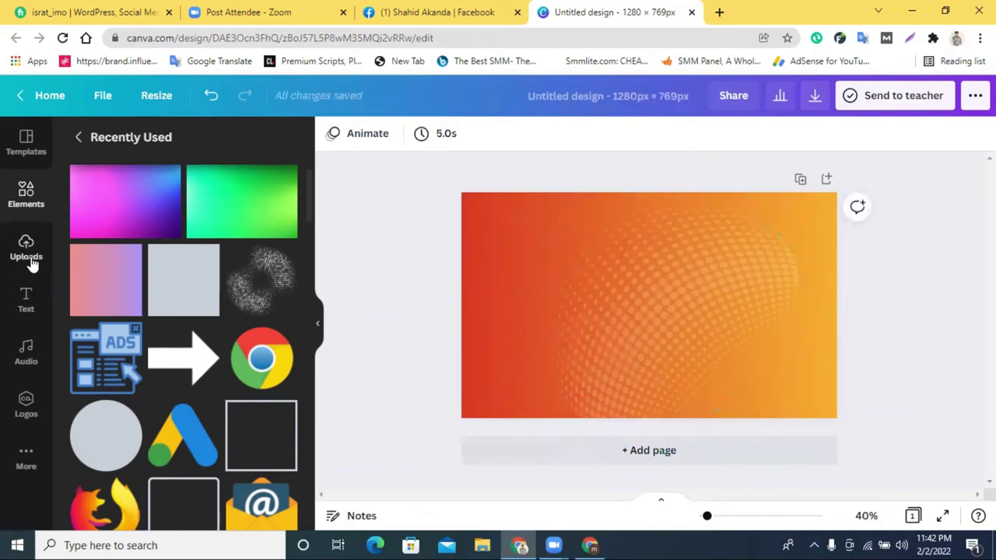
Step: Add a square from the recently used elements and stretch it into a wide bar about 162 px high near the page's upper edge
left_click(29, 261)
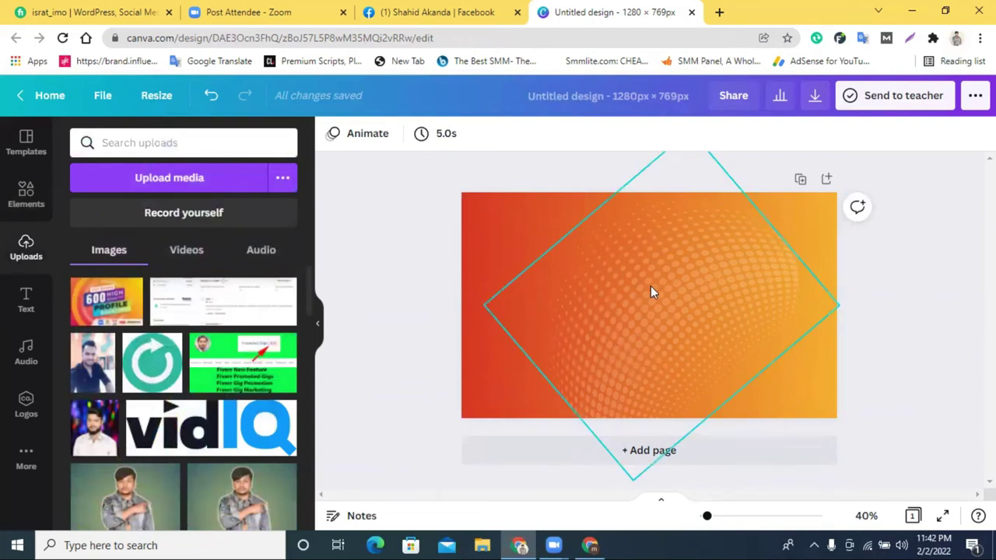
left_click(26, 195)
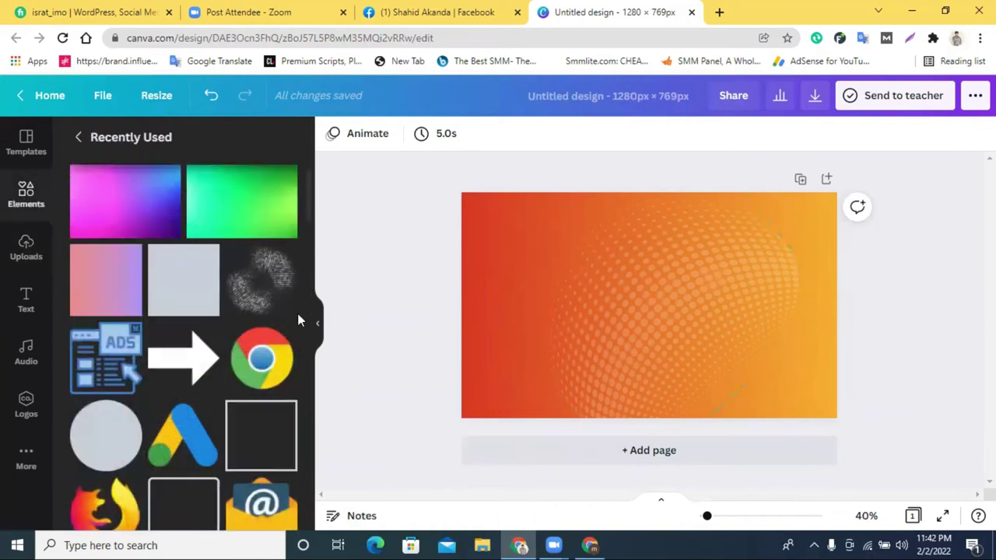
scroll(187, 343, "up", 2)
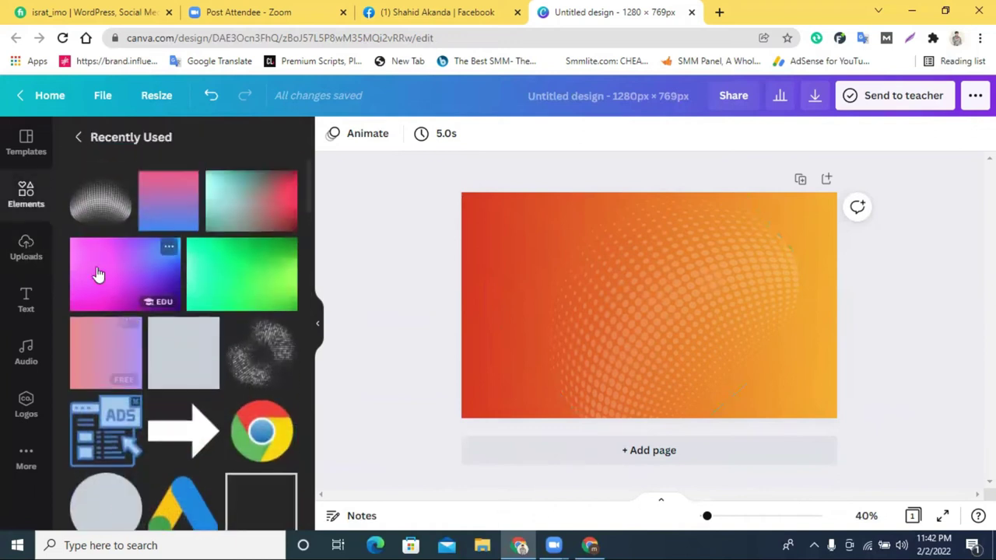
left_click(179, 355)
left_click_drag(634, 304, 618, 296)
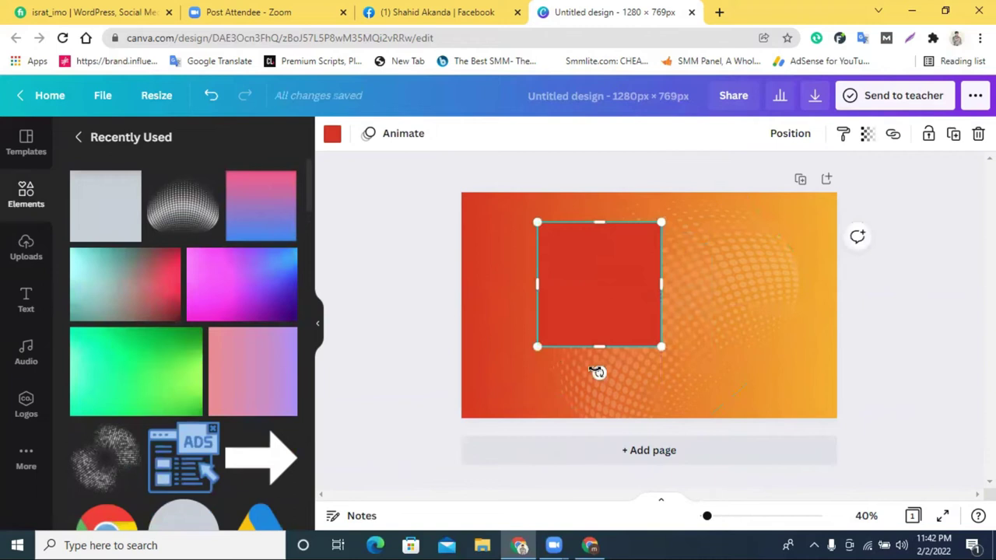
left_click_drag(605, 343, 615, 270)
left_click_drag(666, 240, 801, 238)
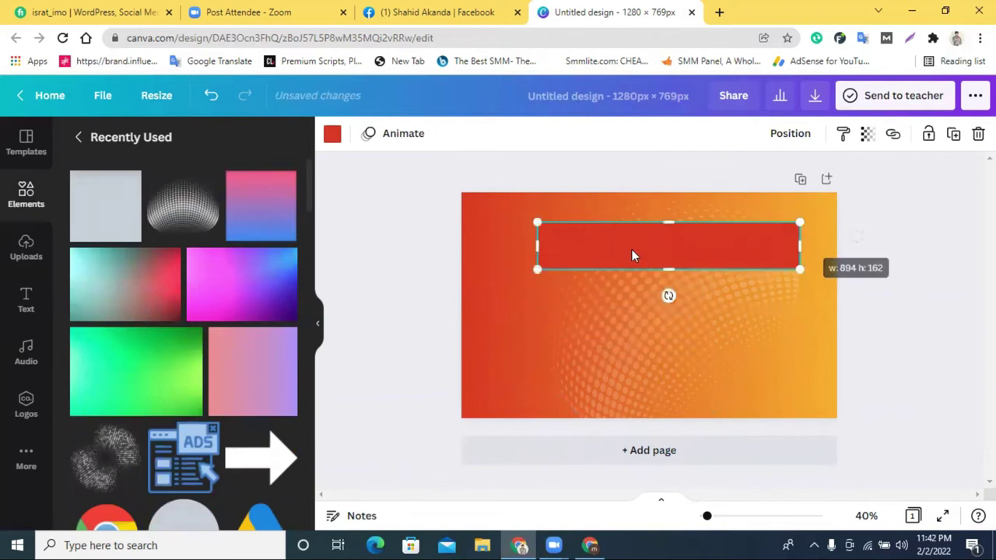
left_click_drag(537, 246, 508, 246)
left_click_drag(662, 245, 667, 241)
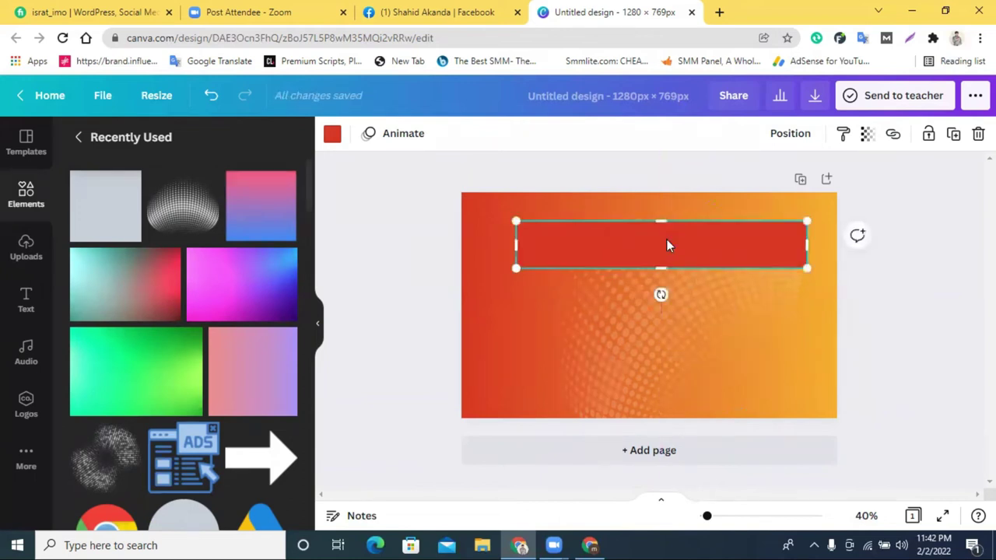
Step: Recolor the wide bar white
left_click(332, 134)
left_click(213, 212)
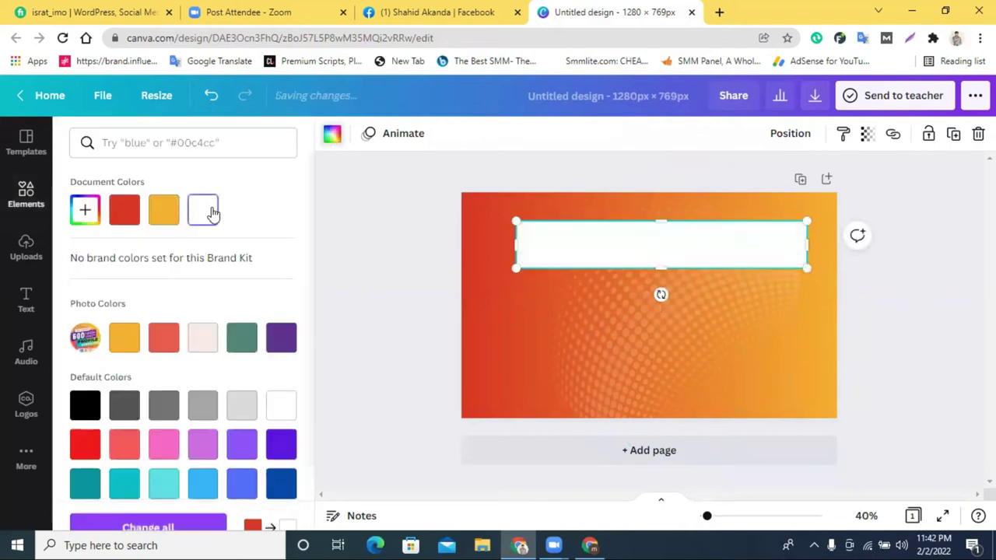
left_click(402, 283)
left_click(681, 237)
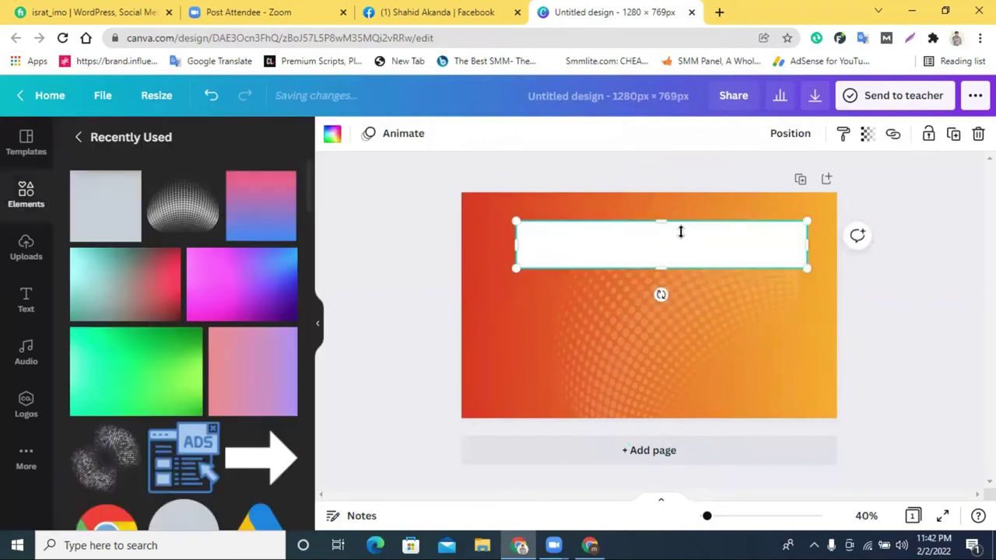
Step: Place the uploaded banner image partly past the page's lower-left corner and recolor the wide bar with the purple from its photo colors
left_click(34, 256)
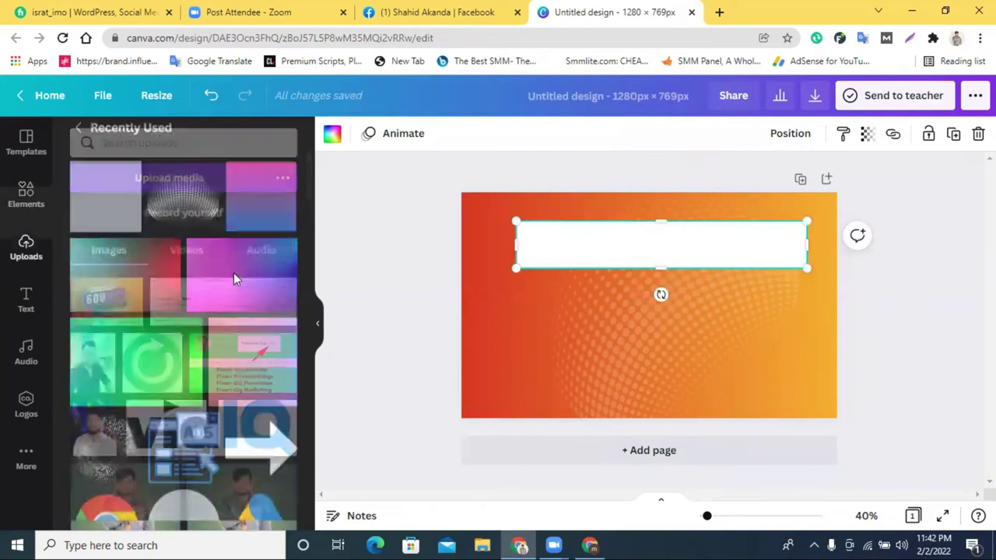
left_click(106, 302)
left_click_drag(719, 332, 689, 384)
left_click(631, 259)
left_click(331, 137)
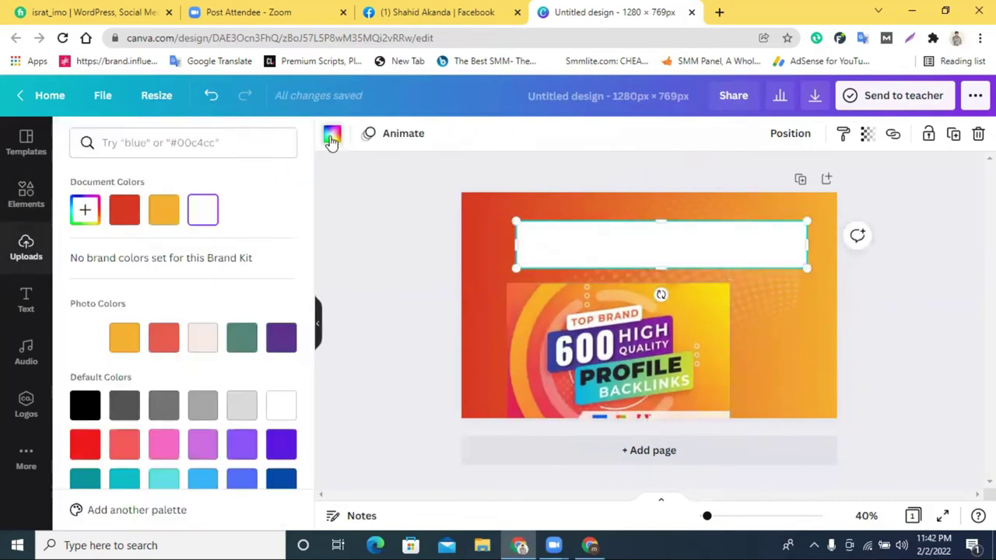
left_click(281, 339)
left_click_drag(646, 351, 635, 309)
left_click(659, 237)
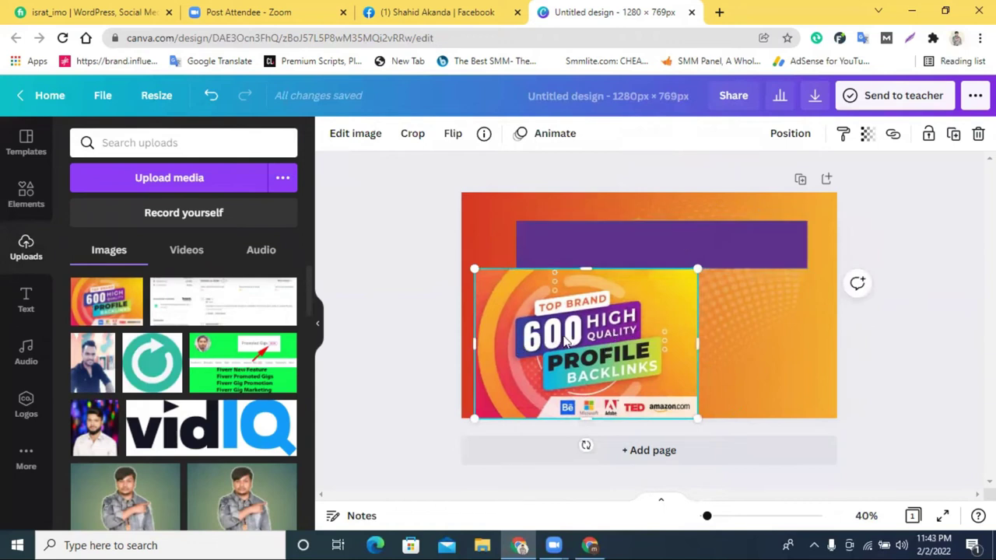
left_click_drag(642, 359, 539, 427)
left_click(26, 194)
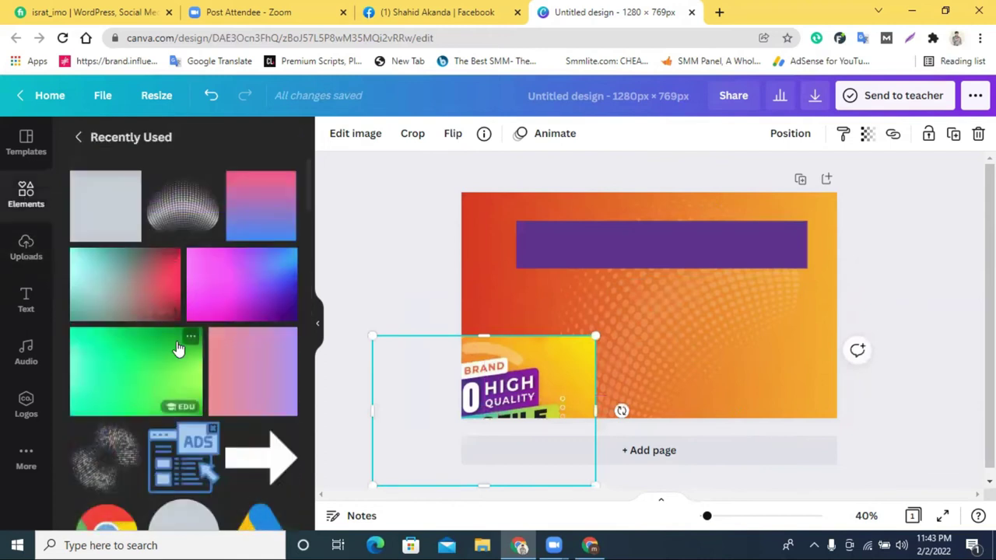
left_click(231, 356)
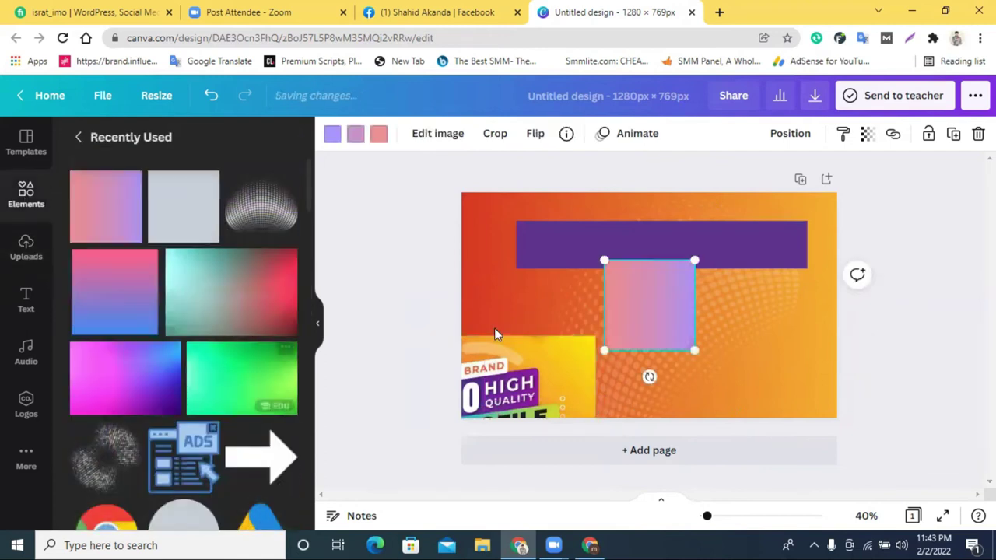
left_click_drag(663, 306, 187, 340)
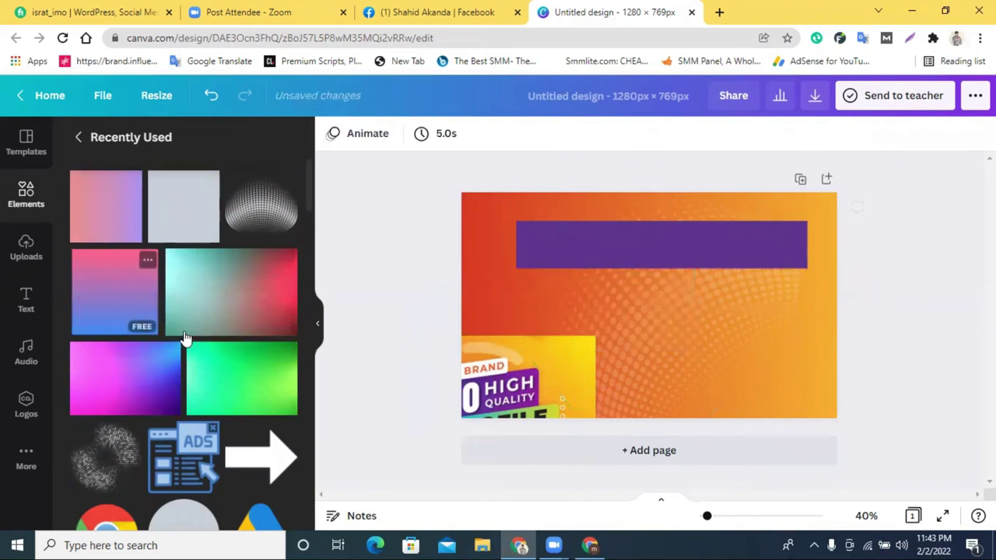
Step: Add the blue-to-pink gradient image from the recently used elements and crop it to a wide strip over the purple bar
scroll(193, 354, "down", 5)
scroll(193, 353, "down", 5)
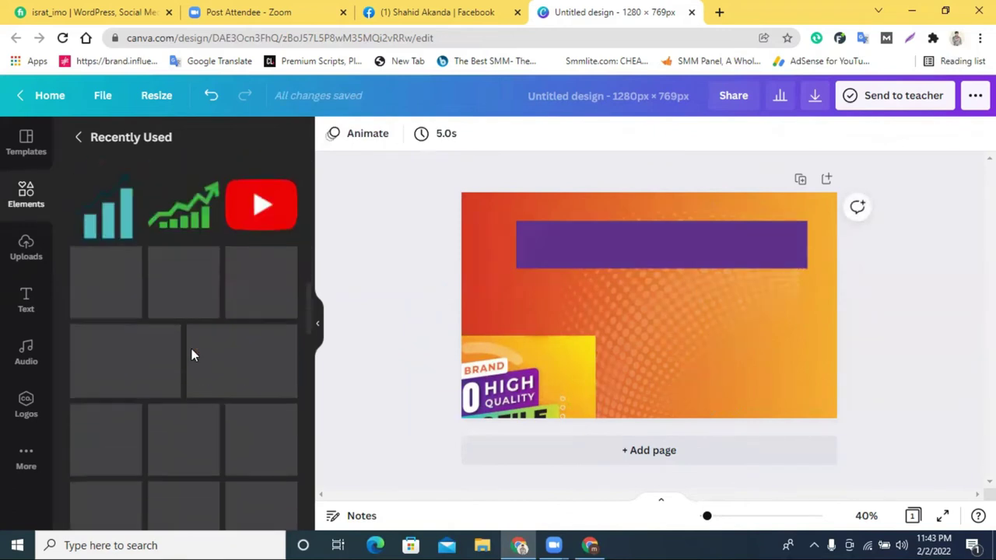
left_click(243, 362)
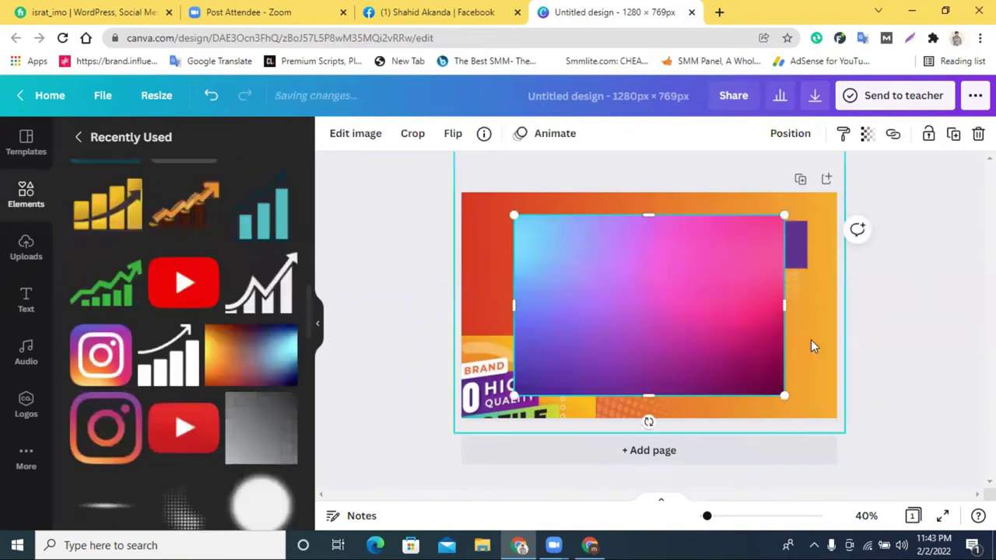
left_click_drag(649, 398, 641, 238)
left_click_drag(787, 235, 807, 234)
left_click(953, 312)
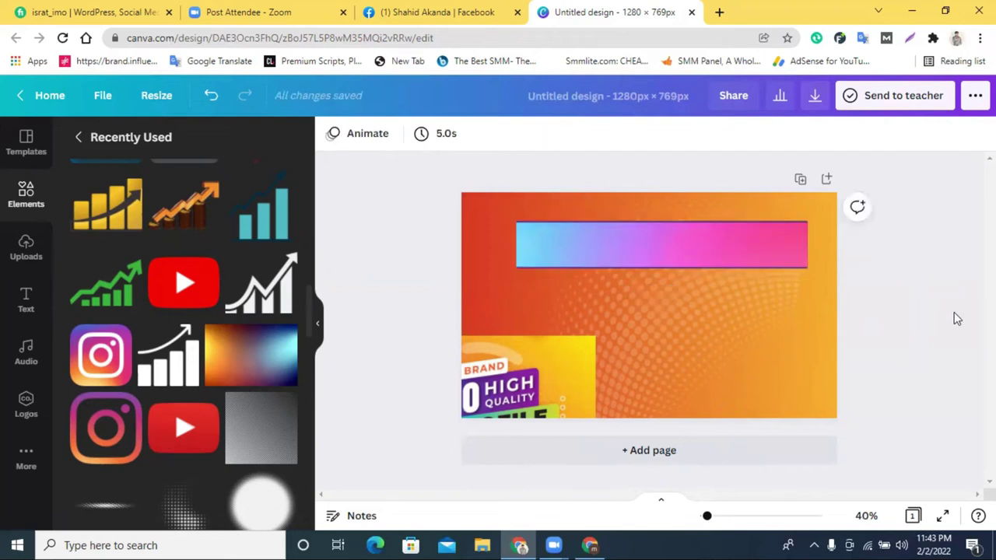
Step: Delete the purple bar beneath the gradient strip and place the strip near the page's upper edge
left_click_drag(714, 243, 727, 316)
left_click(545, 245)
key("Delete")
left_click_drag(644, 335, 610, 232)
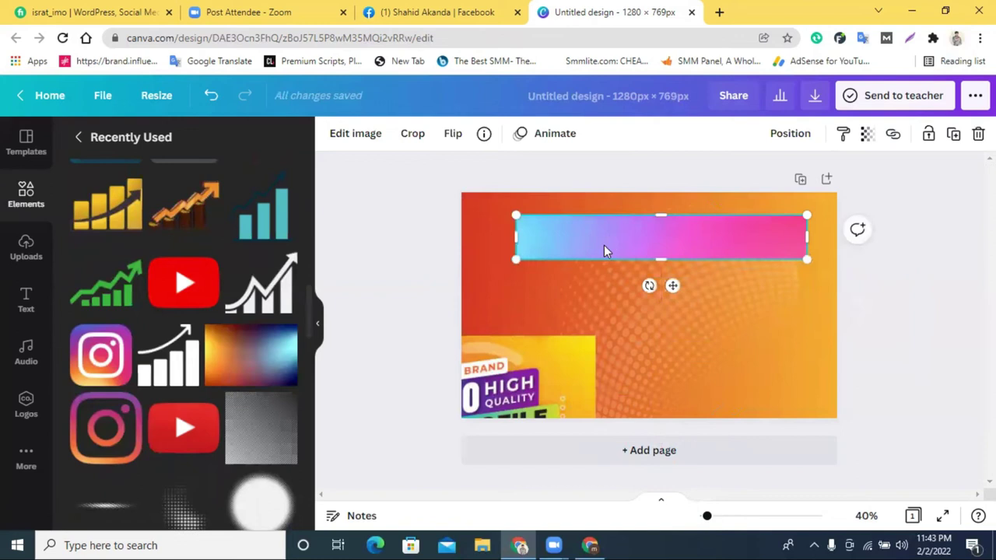
Step: Adjust the gradient strip's image settings to brightness 1, contrast 100, saturation 50 and tint -43
left_click(355, 133)
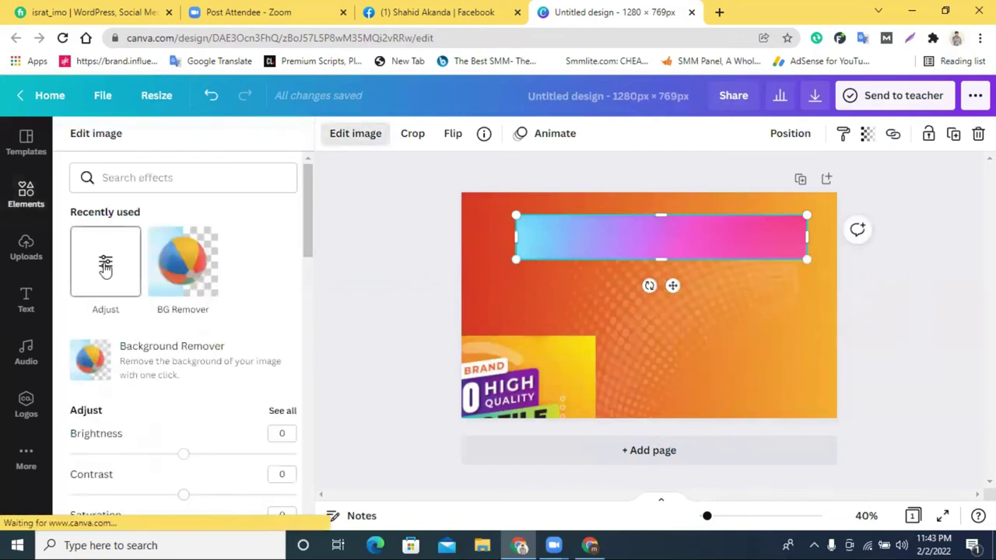
left_click(105, 266)
left_click_drag(182, 280, 241, 281)
left_click_drag(184, 321, 207, 327)
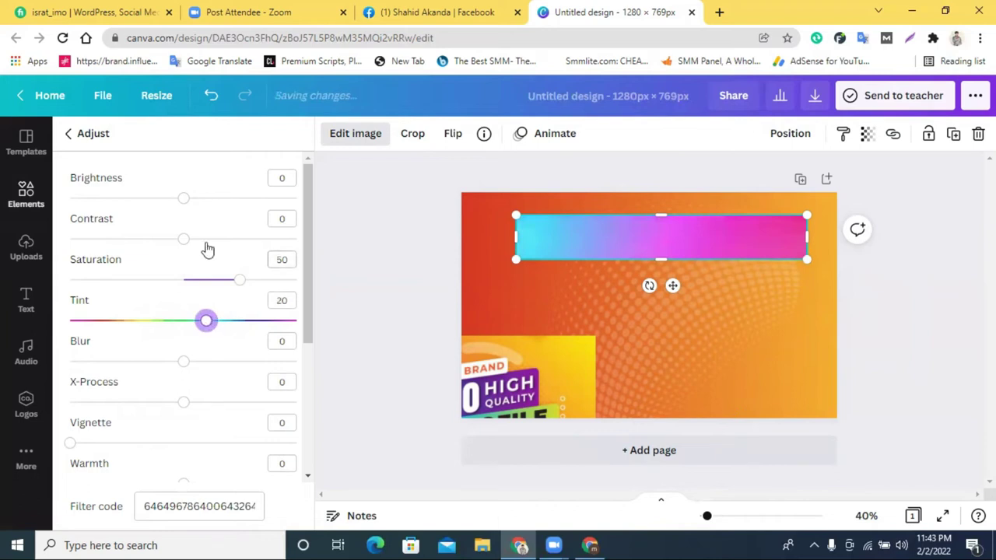
left_click_drag(192, 246, 306, 256)
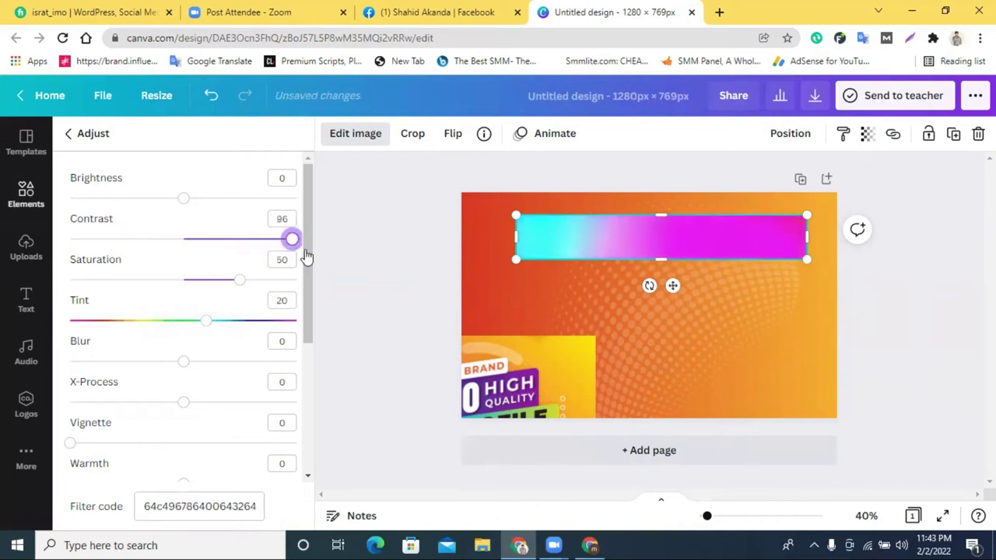
mouse_move(191, 209)
left_mouse_down()
mouse_move(236, 199)
mouse_move(145, 199)
mouse_move(201, 219)
mouse_move(185, 220)
left_mouse_up()
left_click_drag(202, 323, 136, 324)
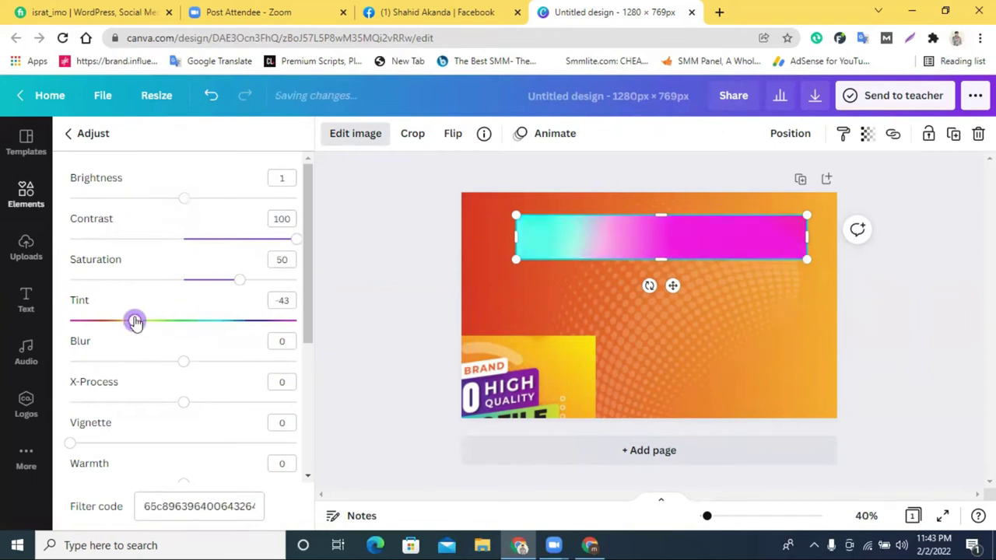
left_click(888, 318)
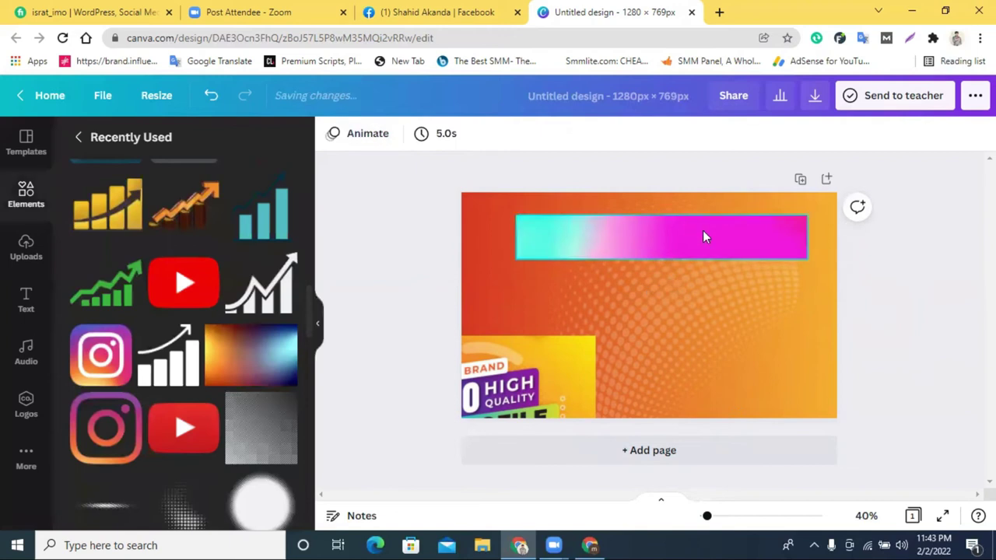
Step: Take the gradient strip off the page and move the banner image fully into view over the page's lower middle
left_click_drag(702, 230, 289, 249)
left_click_drag(527, 350, 657, 321)
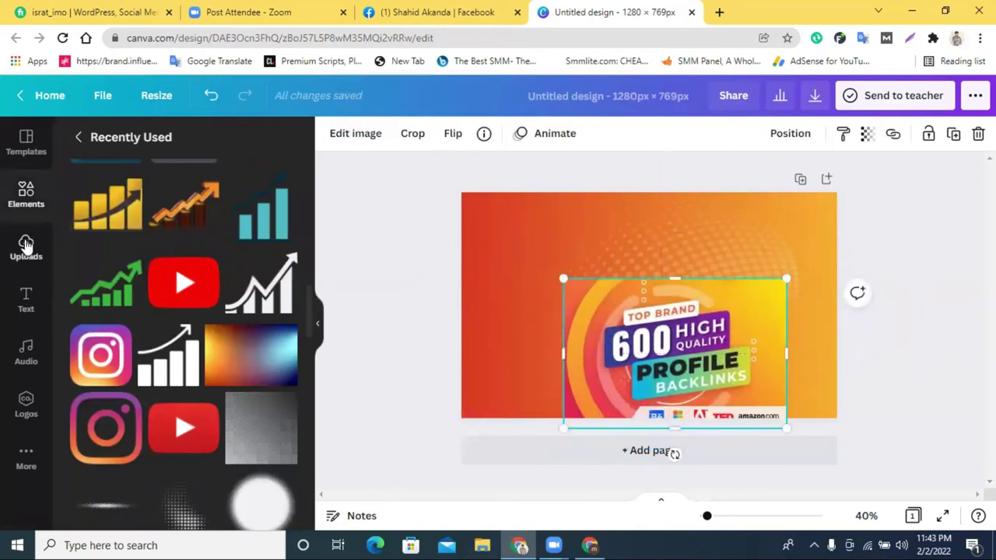
Step: Add the square shape from the recently used elements and stretch it into a wide bar above the banner image
left_click(25, 245)
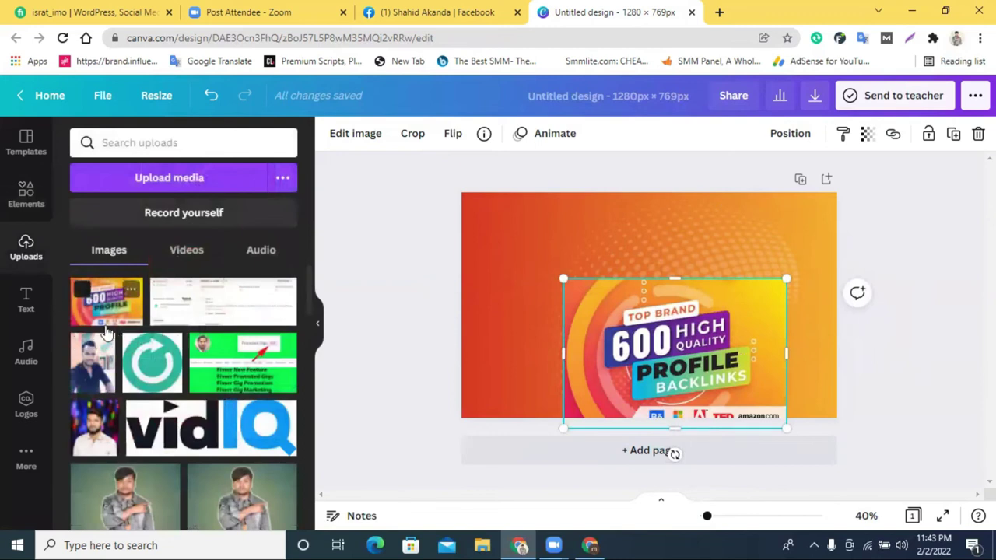
left_click(29, 212)
scroll(223, 329, "down", 15)
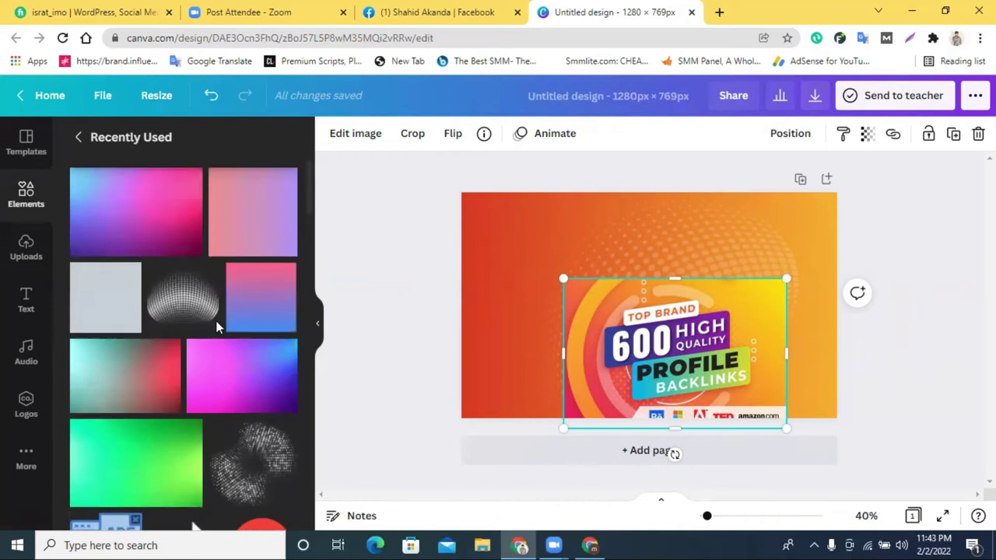
left_click(100, 296)
left_click_drag(668, 269, 595, 256)
left_click_drag(573, 322, 574, 277)
left_click_drag(637, 254, 780, 251)
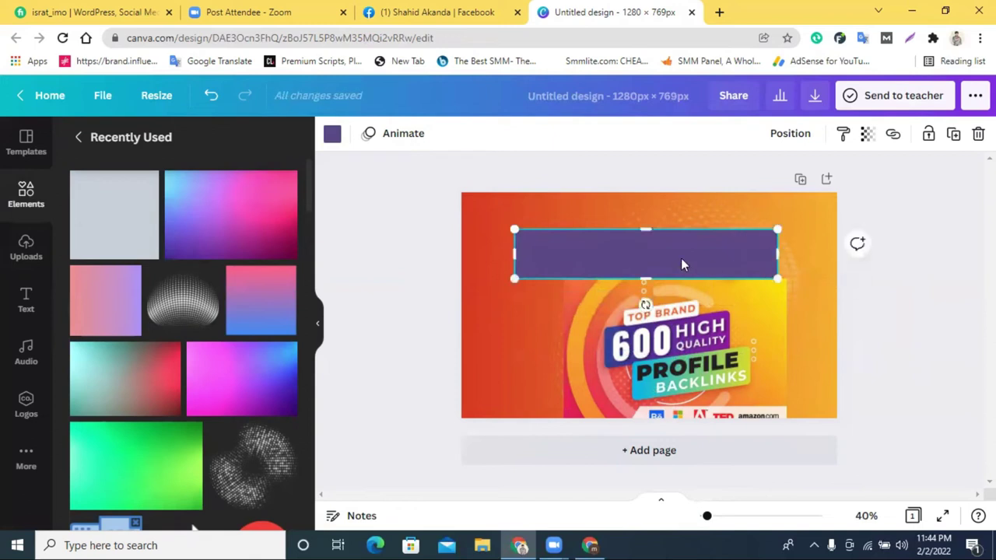
Step: Shift the banner image down and away from the wide bar, partly past the page's lower edge
left_click_drag(682, 262, 686, 258)
key("ctrl+z")
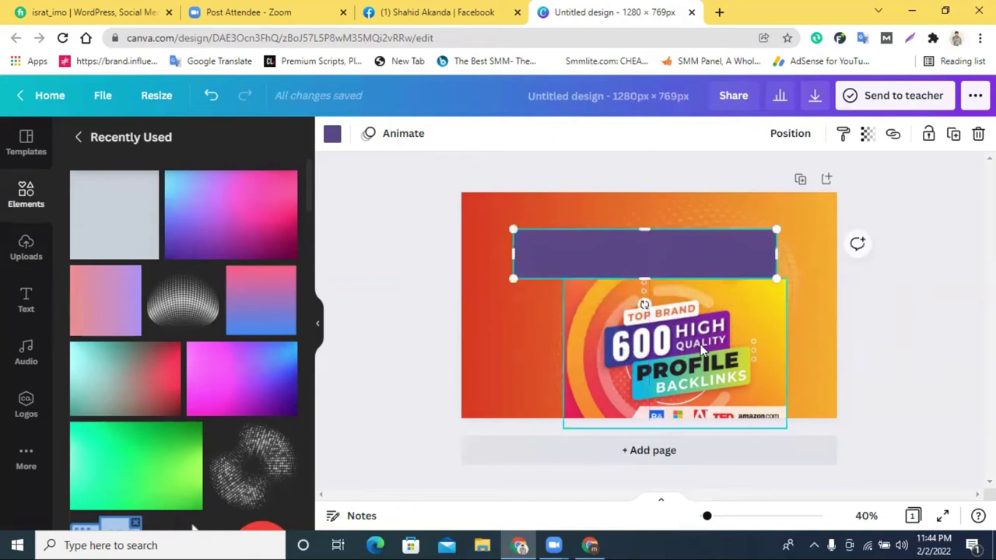
key("ctrl+z")
left_click(657, 263)
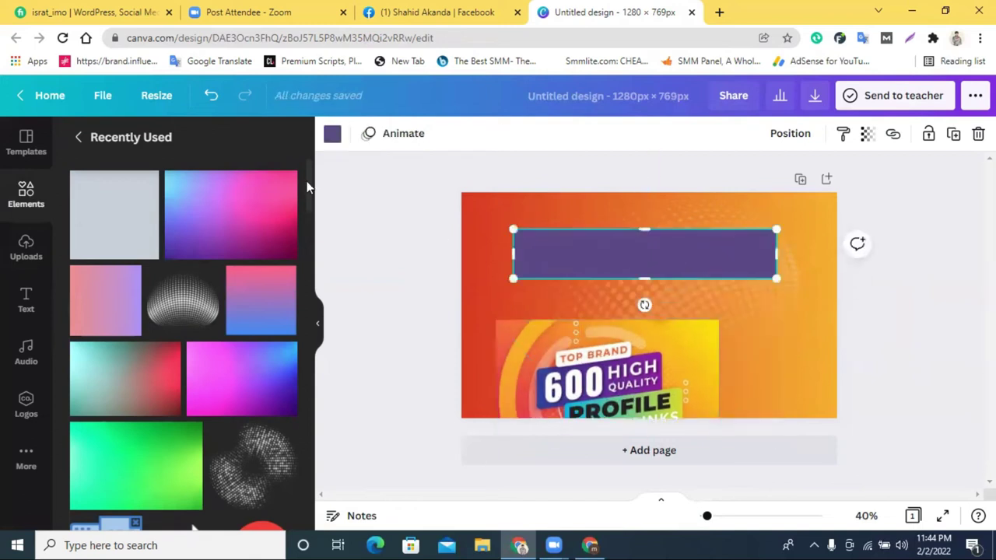
Step: Recolor the wide bar with the purple from its photo colors, then brighten it to a custom shade close to #5D1AAF
left_click(333, 135)
left_click(281, 337)
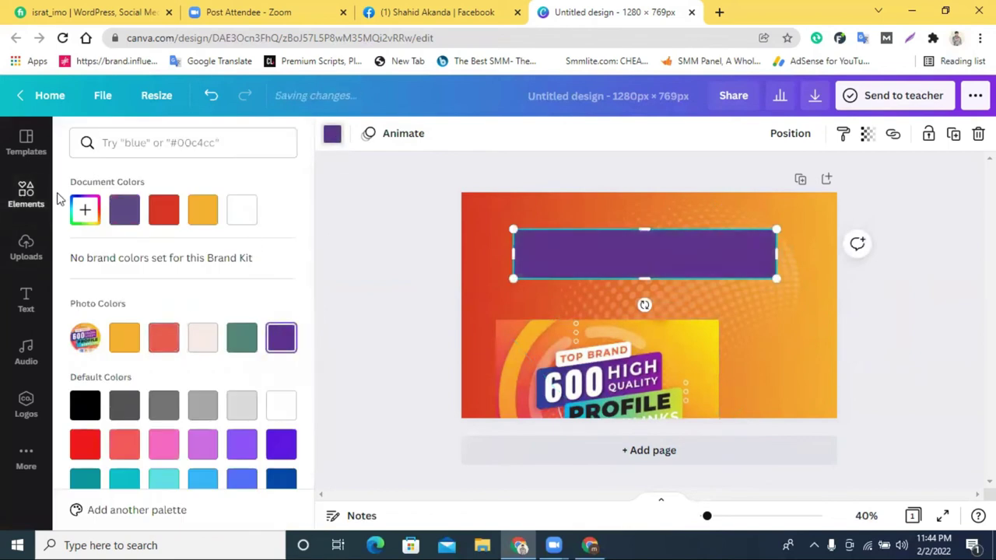
left_click(80, 212)
left_click(247, 267)
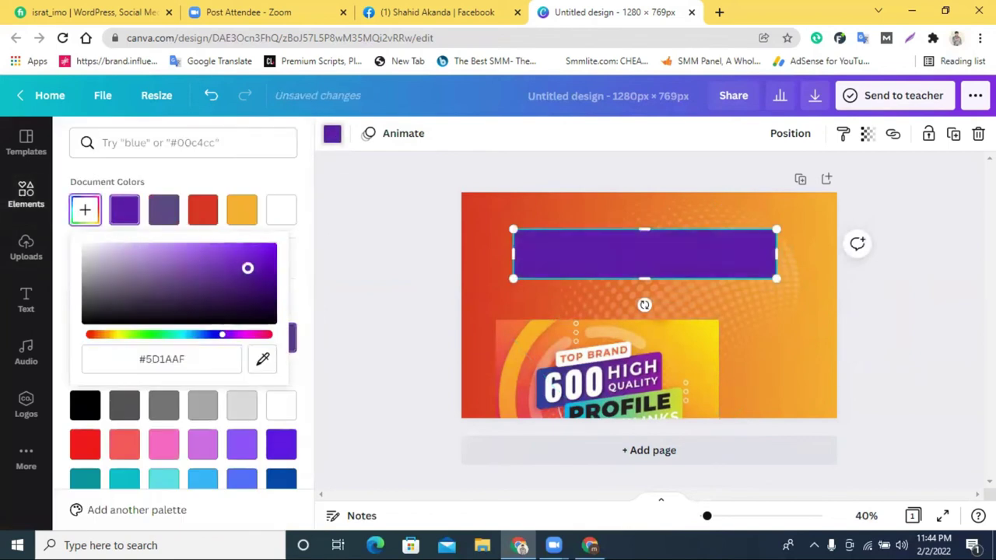
left_click_drag(252, 260, 256, 262)
Step: Move the purple bar closer to the page's upper edge and reposition the banner image below it
left_click(572, 385)
left_click_drag(572, 386, 463, 383)
left_click_drag(651, 262, 658, 256)
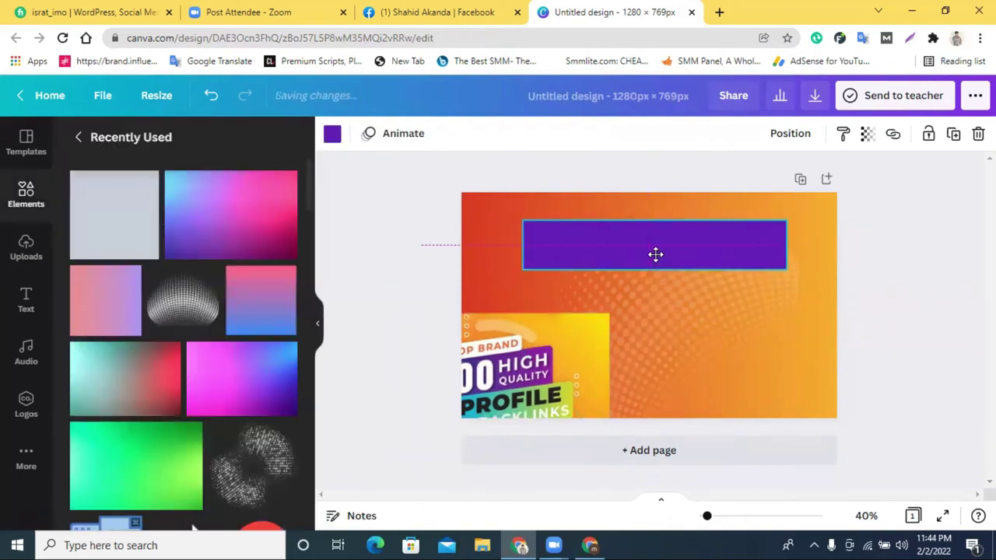
left_click(923, 302)
left_click_drag(573, 384, 645, 393)
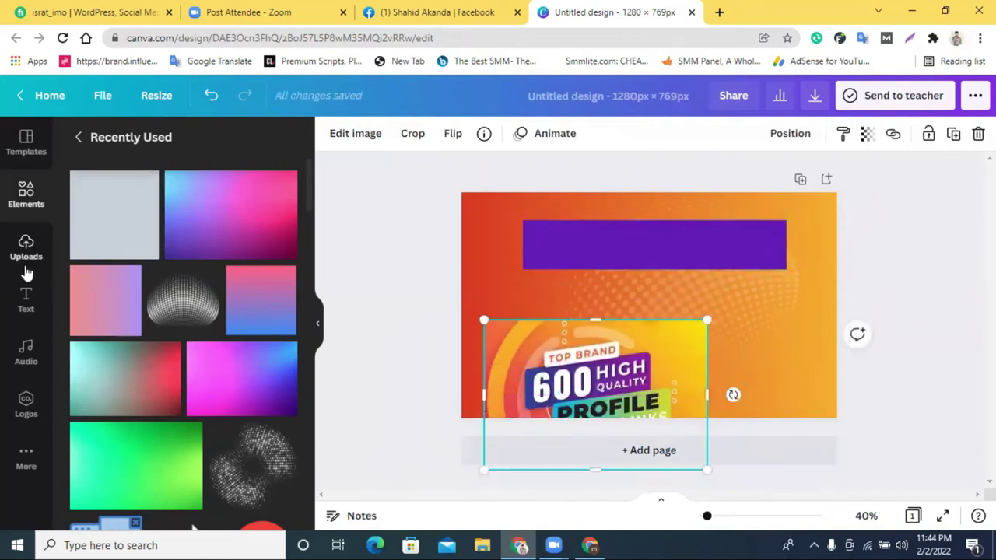
Step: Add a heading text, place it over the purple bar and open its text for editing
left_click(26, 303)
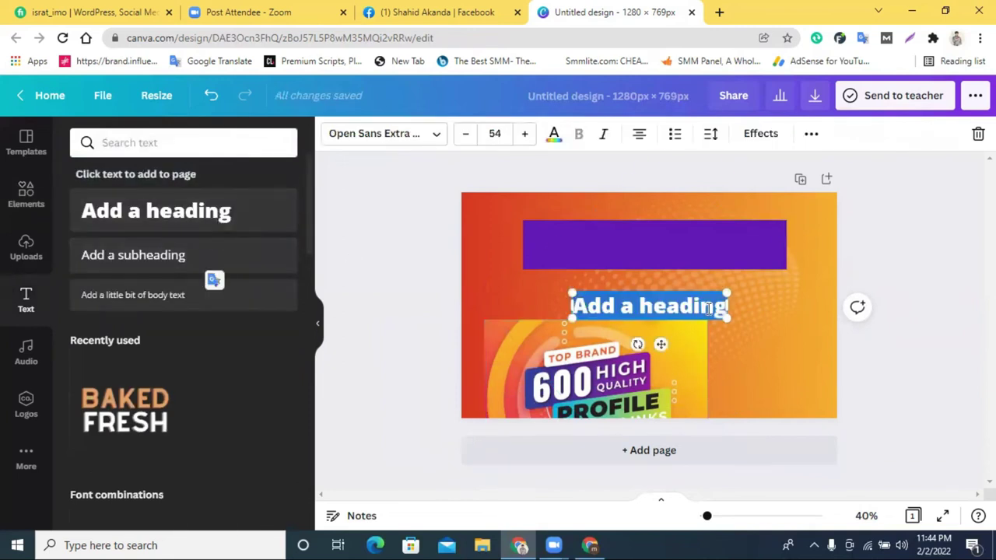
left_click_drag(656, 312, 646, 256)
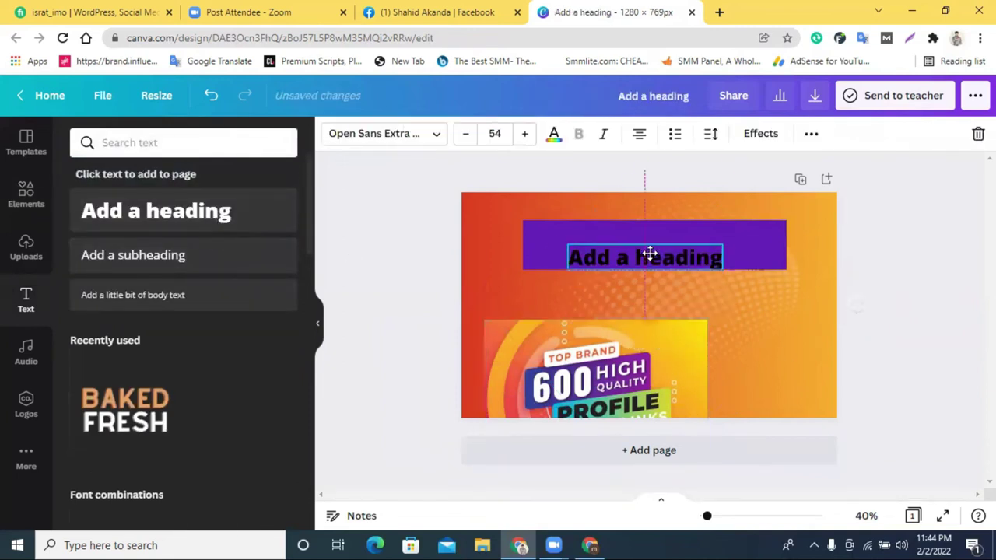
double_click(651, 256)
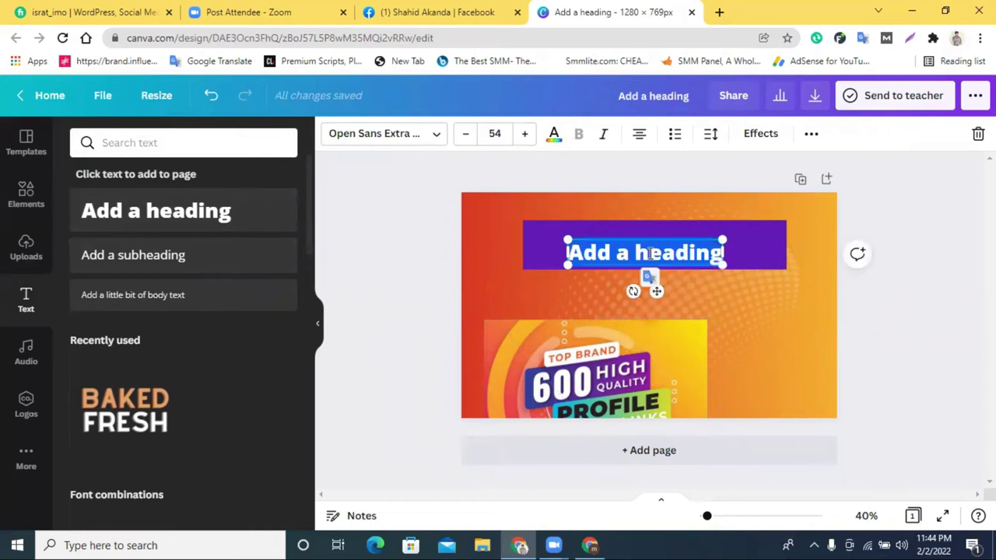
Step: Move the banner image to the page's lower-right corner and remove the halftone decoration from the background
left_click_drag(739, 322, 984, 381)
left_click(913, 378)
left_click_drag(661, 382, 525, 291)
key("ctrl+z")
left_click_drag(645, 344, 722, 262)
left_click_drag(422, 168, 645, 318)
key("ctrl+z")
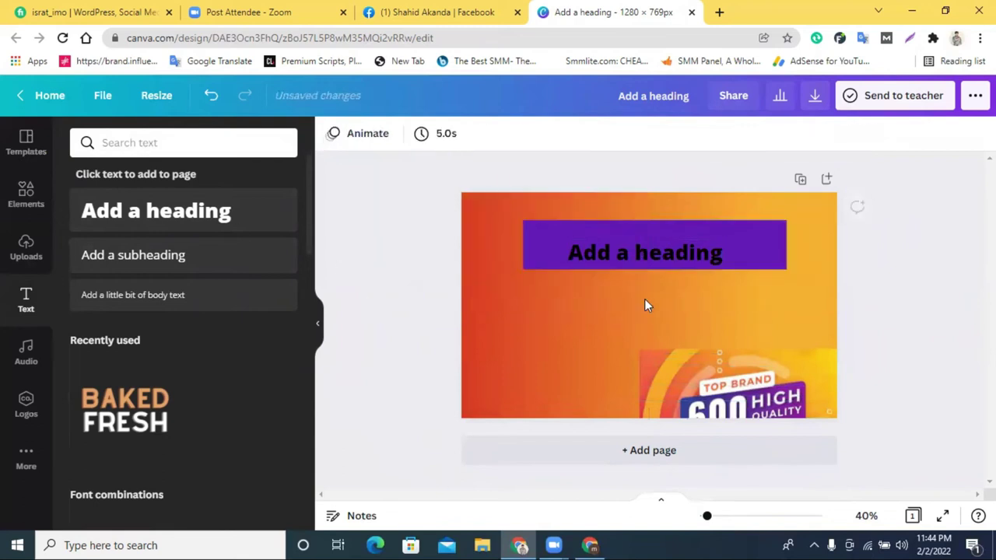
Step: Delete the heading, the purple bar and the banner image, leaving only the gradient background on the page
key("Delete")
left_click(693, 249)
key("Delete")
left_click(744, 427)
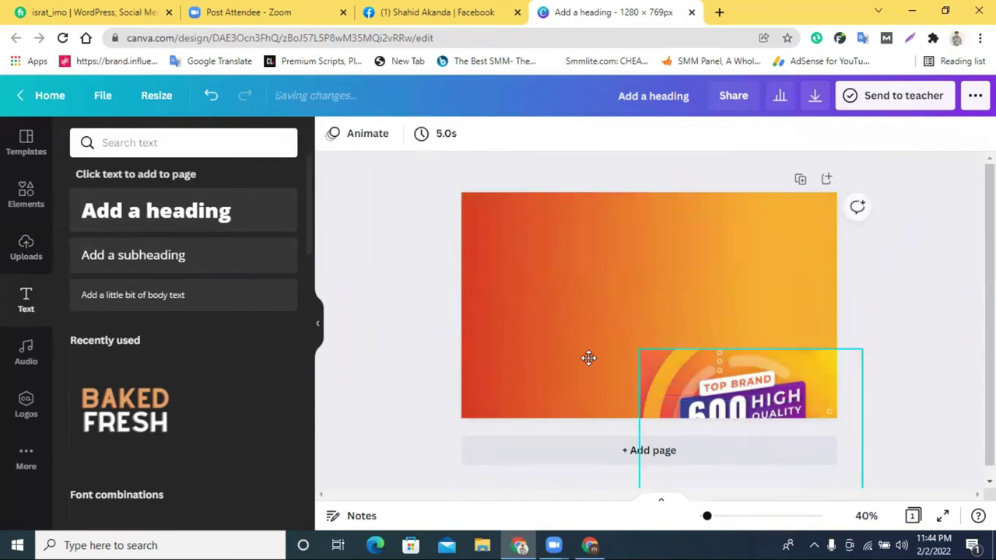
key("Delete")
Step: Change the second orange color of the background gradient to #FFAB00
double_click(789, 362)
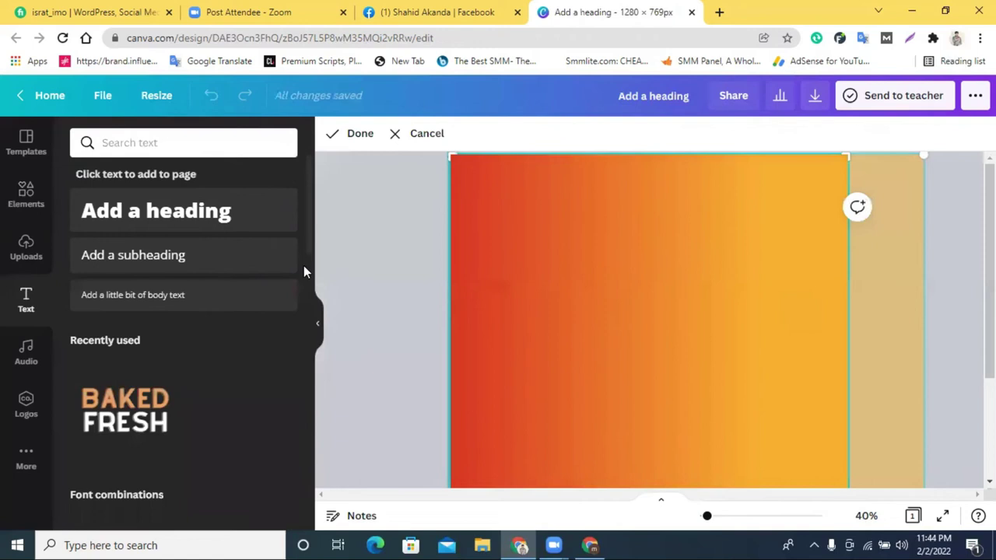
left_click(357, 266)
left_click(355, 135)
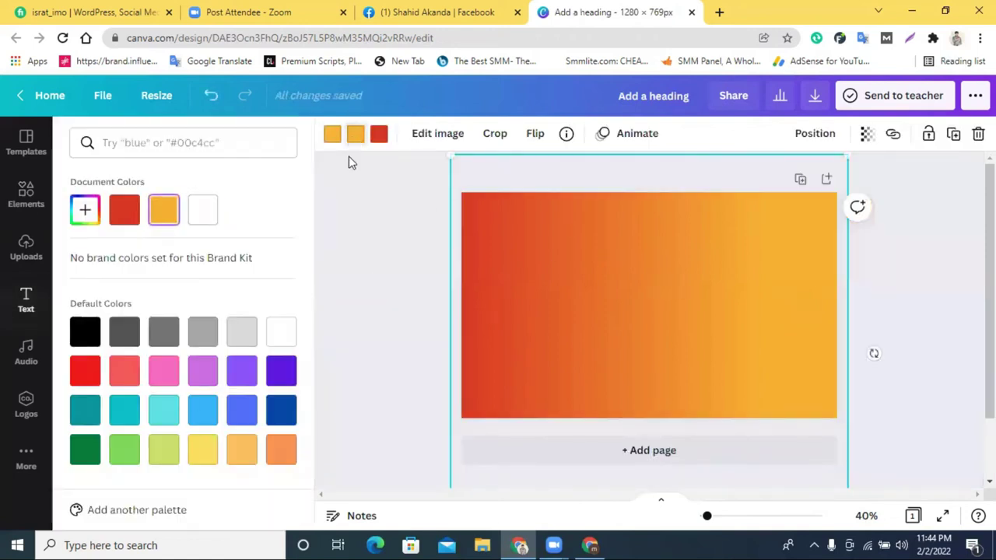
left_click(86, 210)
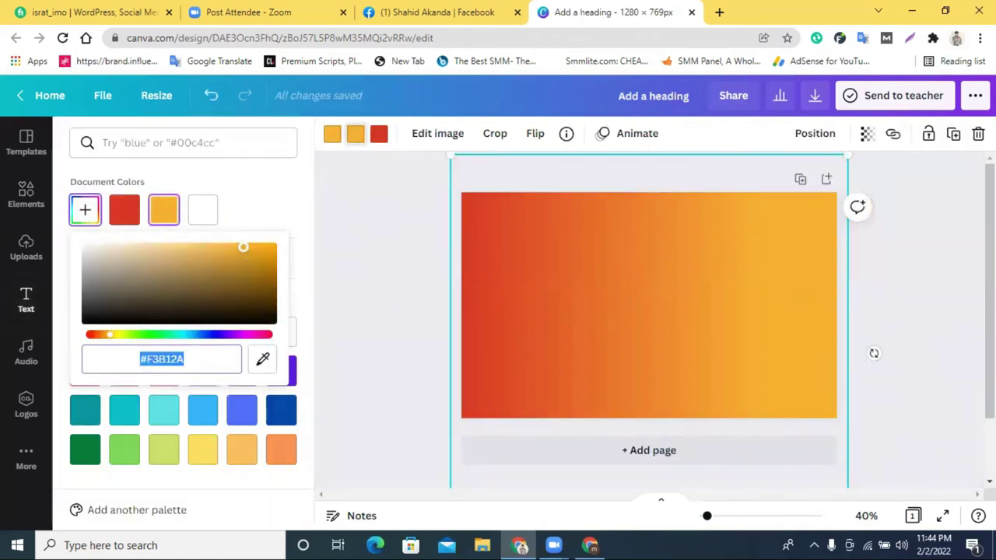
left_click_drag(242, 247, 298, 240)
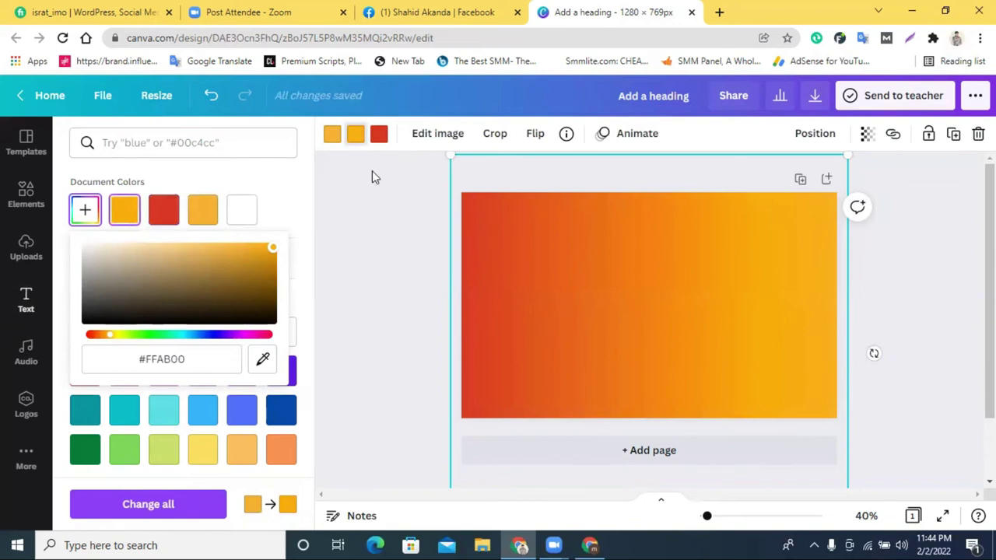
Step: Open the background gradient's red color for custom editing and shift its hue
left_click(380, 136)
left_click(86, 214)
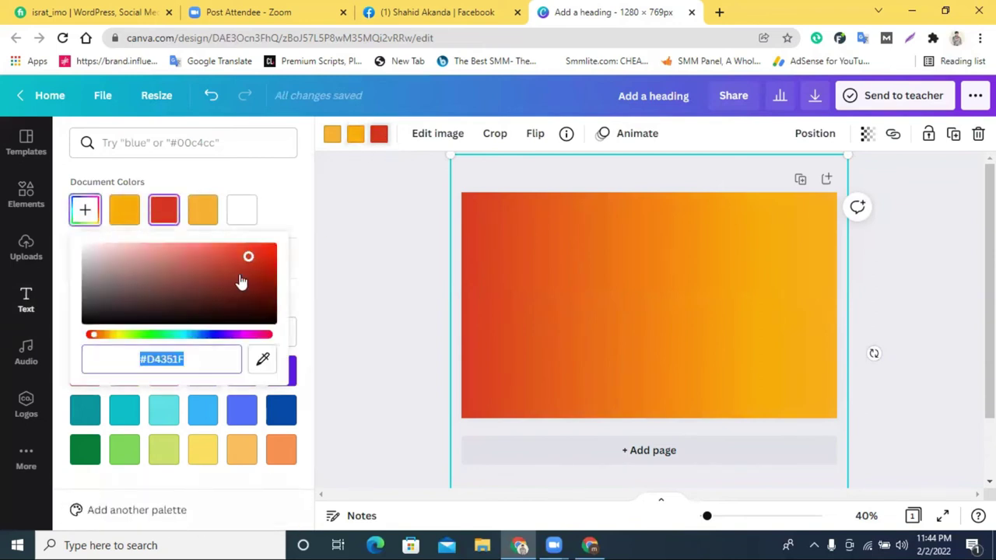
left_click_drag(100, 339, 129, 343)
Step: Switch to Fiverr, return to the "profile backlinks" search results and examine the first page's gig thumbnails for design ideas
left_click(74, 11)
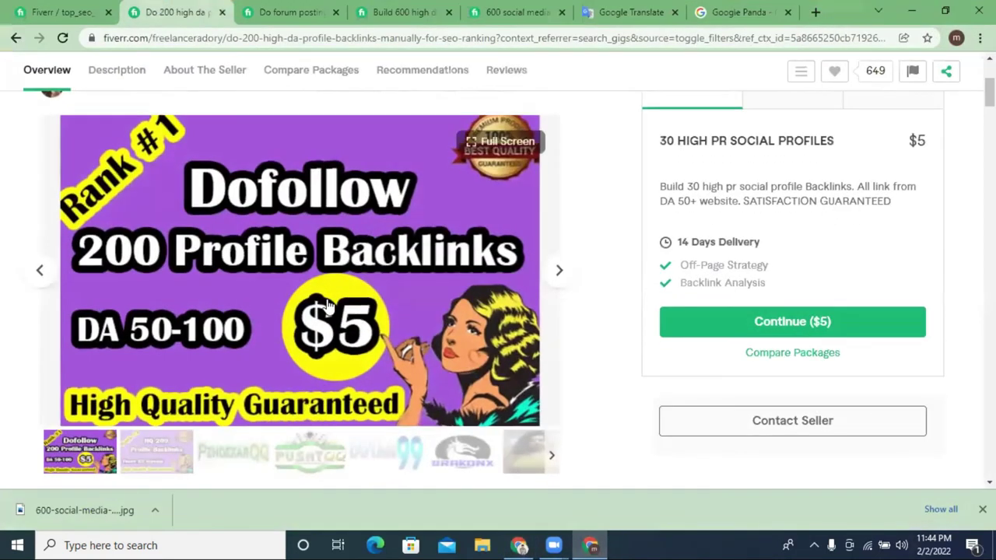
scroll(326, 305, "up", 5)
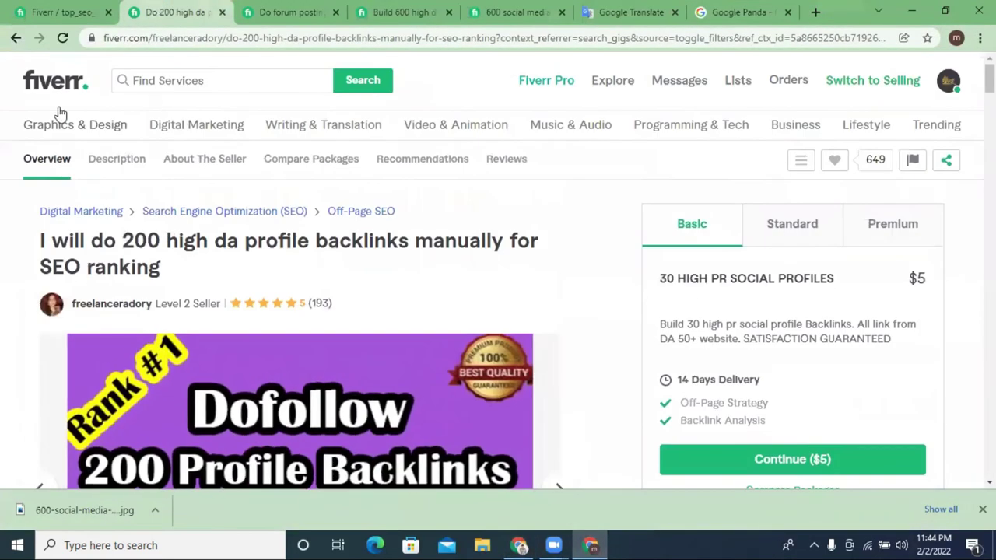
left_click(16, 37)
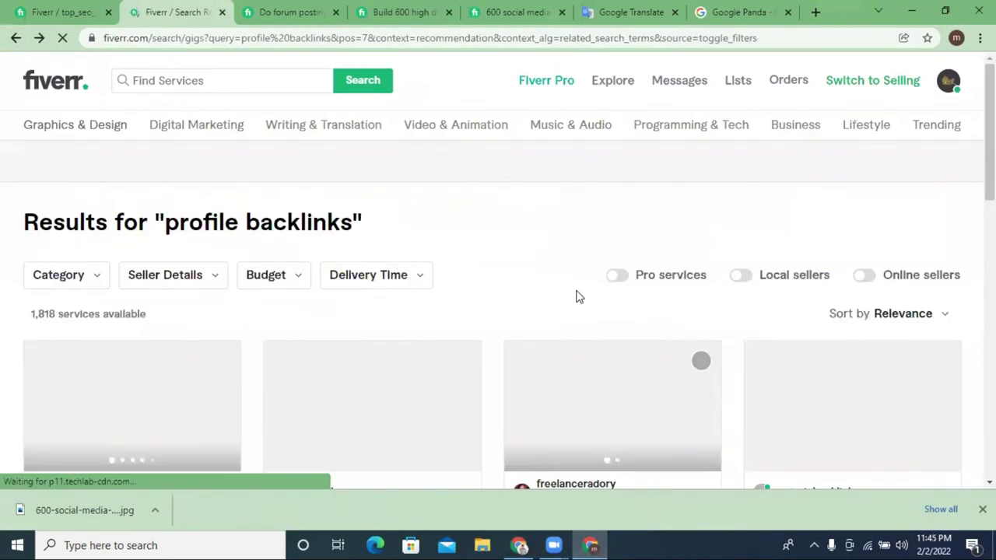
scroll(584, 304, "down", 2)
scroll(584, 304, "down", 5)
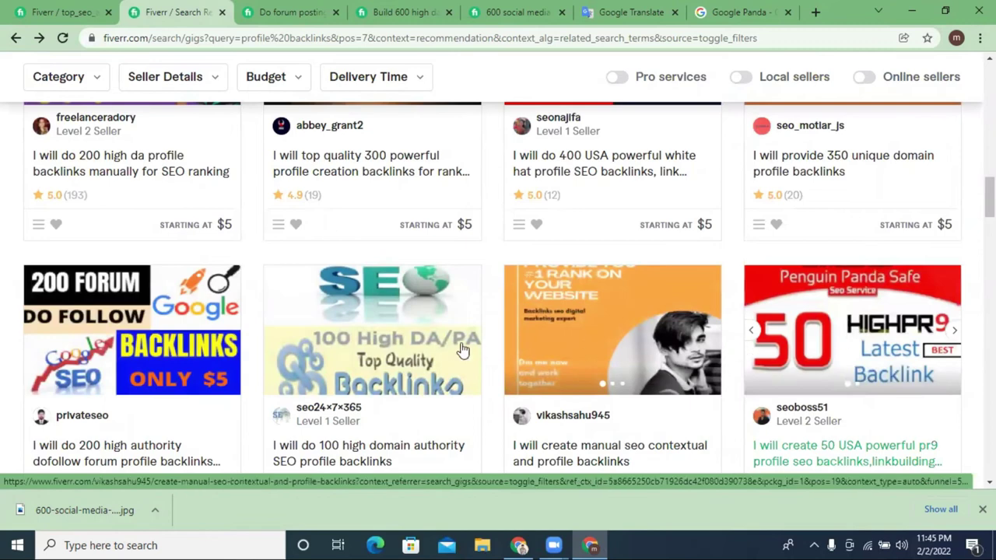
scroll(109, 303, "down", 5)
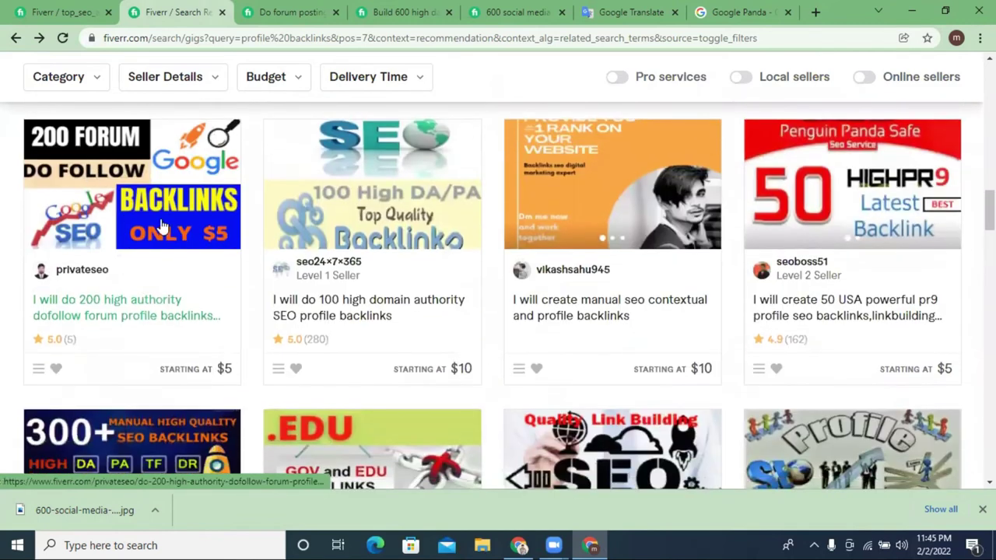
scroll(735, 326, "down", 8)
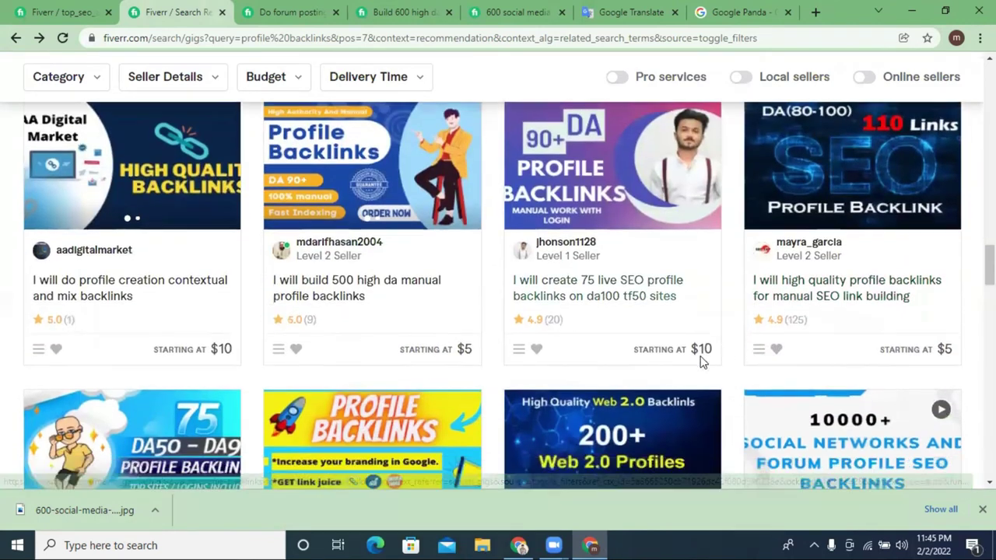
scroll(832, 357, "down", 2)
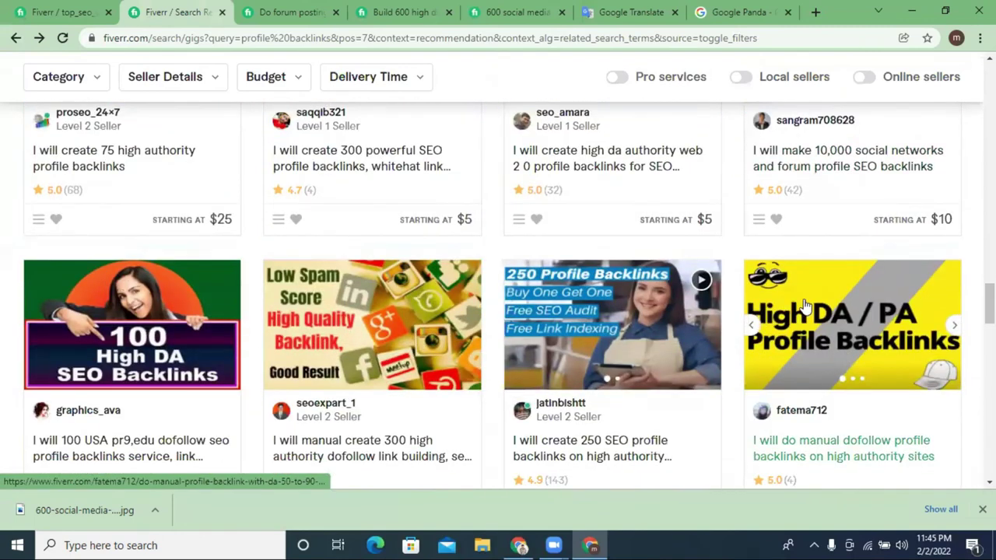
scroll(545, 331, "down", 4)
scroll(326, 352, "up", 4)
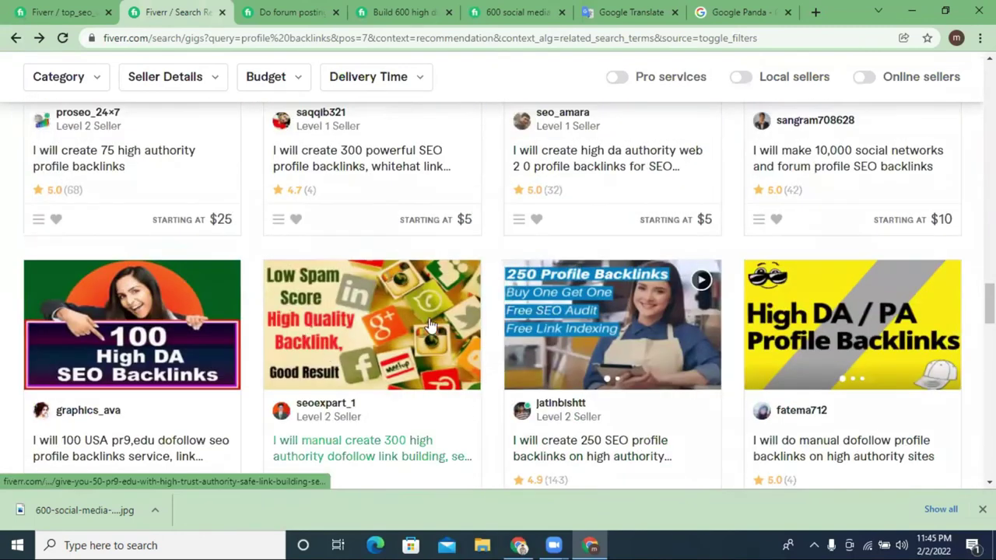
scroll(544, 335, "down", 6)
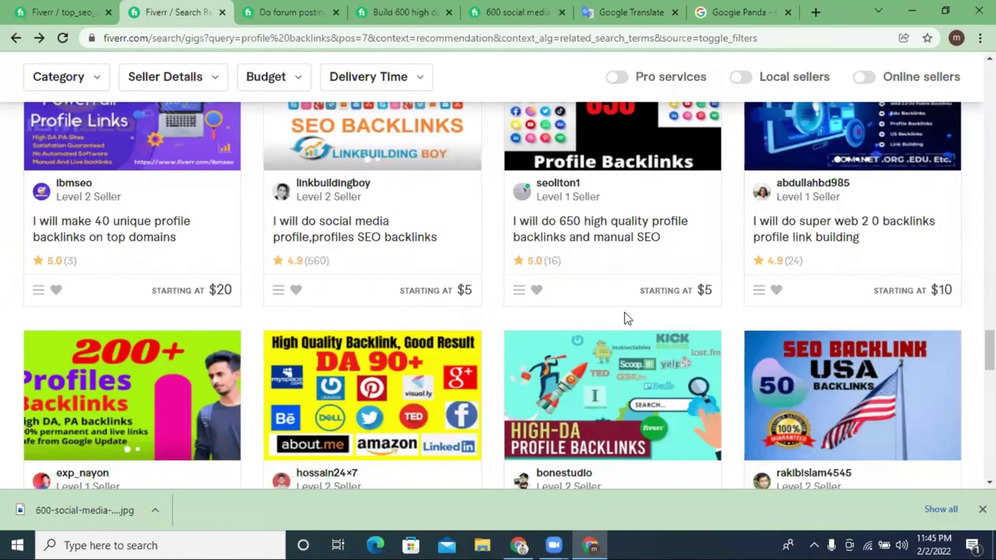
scroll(627, 319, "down", 7)
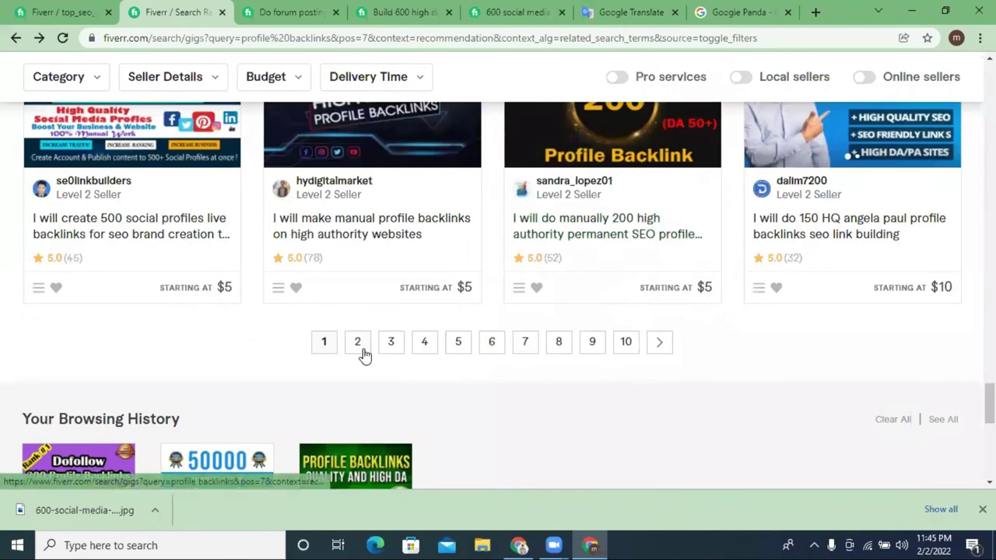
Step: Go to page 2 of the Fiverr results, compare the thumbnails and open the "100 high authority profile backlinks" gig
left_click(360, 347)
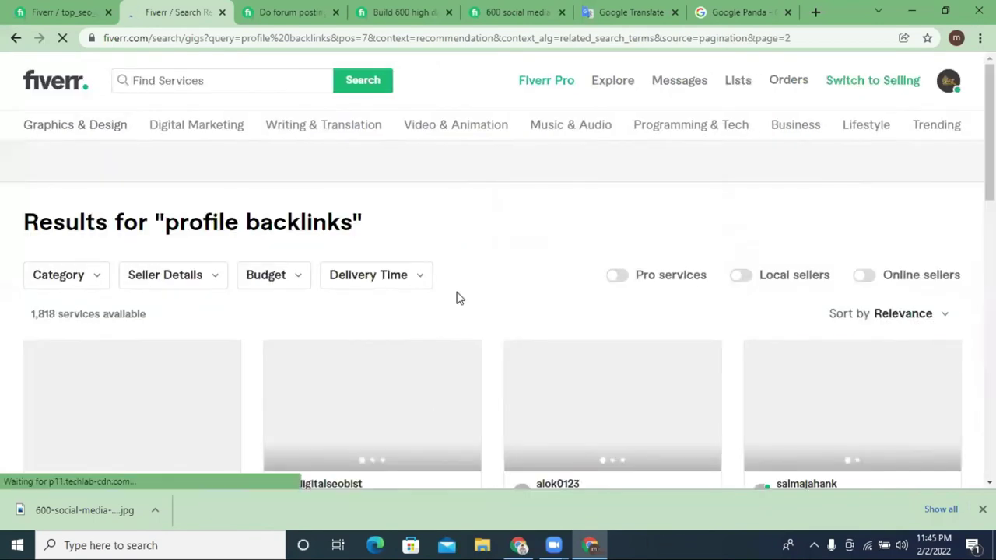
scroll(469, 290, "down", 3)
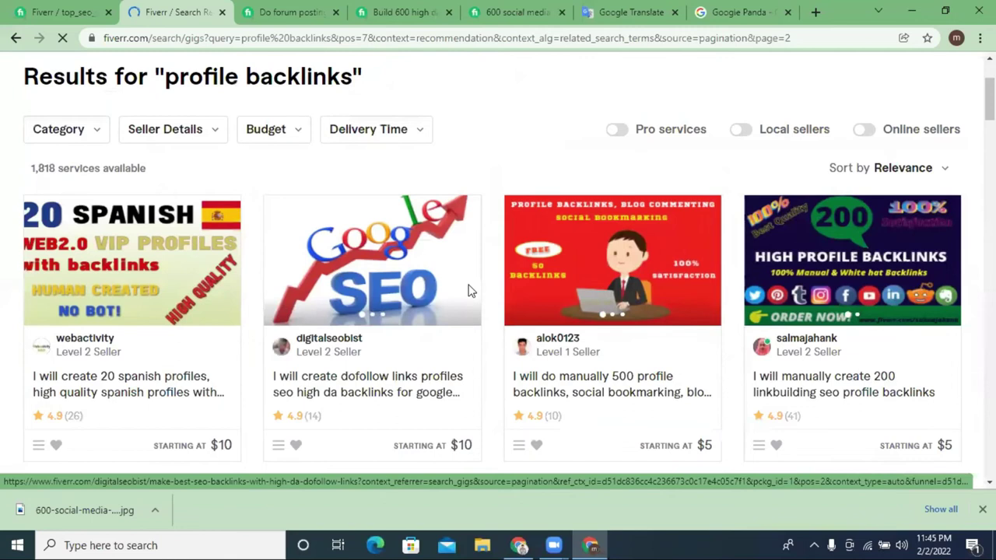
scroll(469, 290, "down", 2)
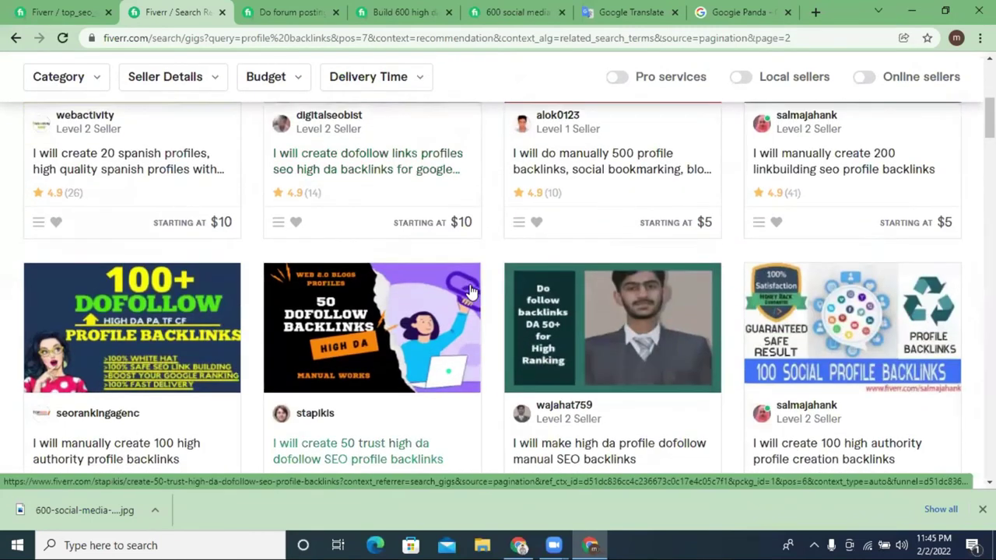
scroll(472, 288, "down", 2)
scroll(142, 333, "up", 2)
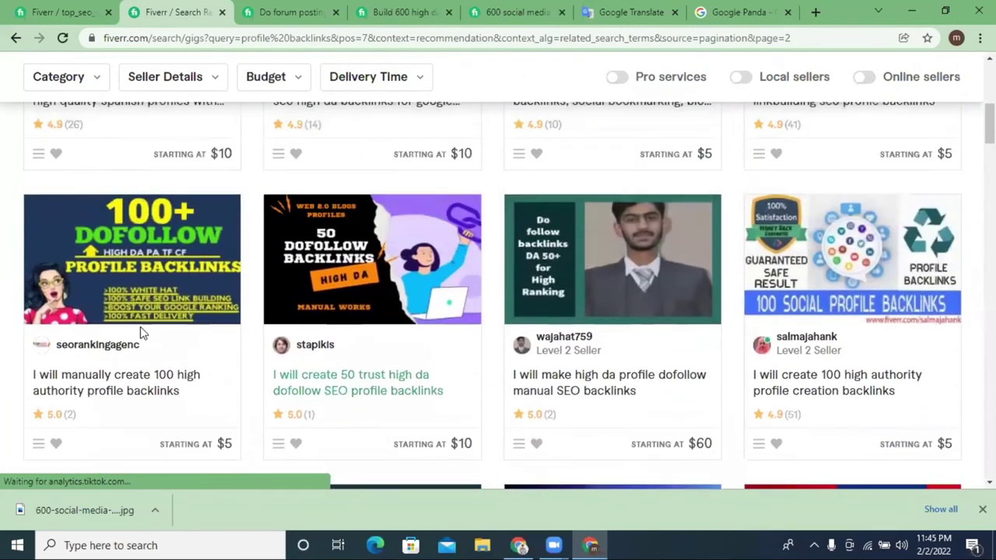
left_click(133, 249)
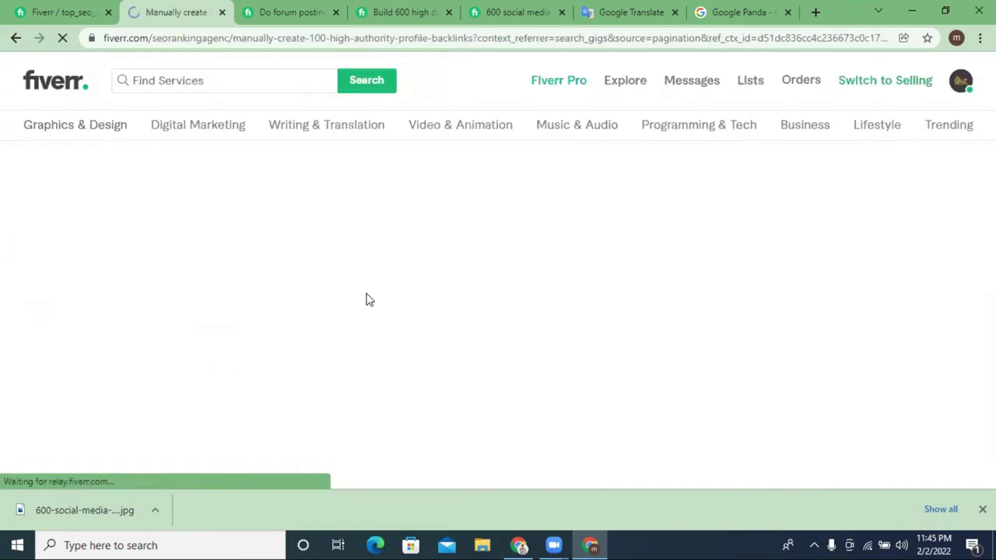
Step: Examine the gig's cover image, return to the page 2 results and open the same gig in a separate browser tab
scroll(368, 300, "down", 3)
scroll(368, 300, "up", 2)
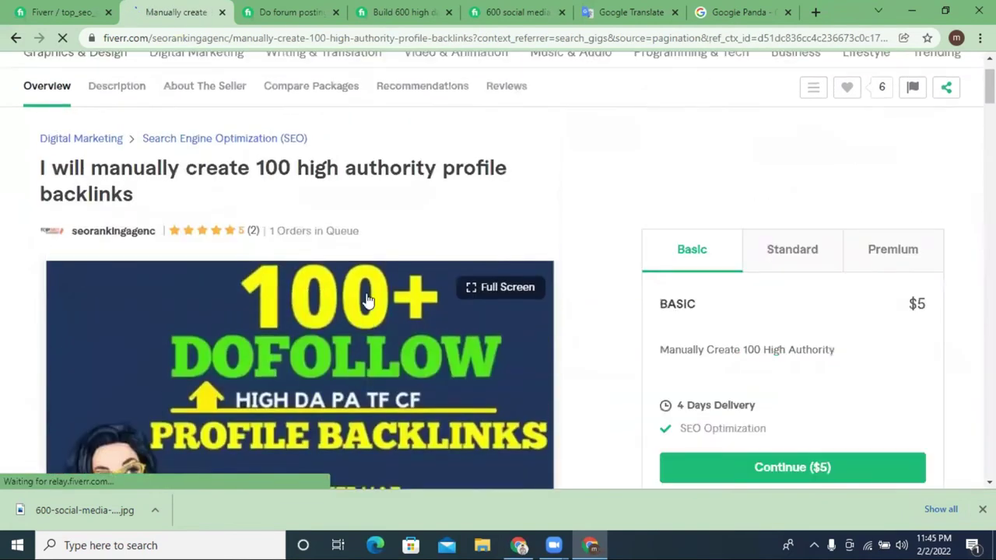
scroll(368, 300, "down", 1)
scroll(315, 354, "down", 3)
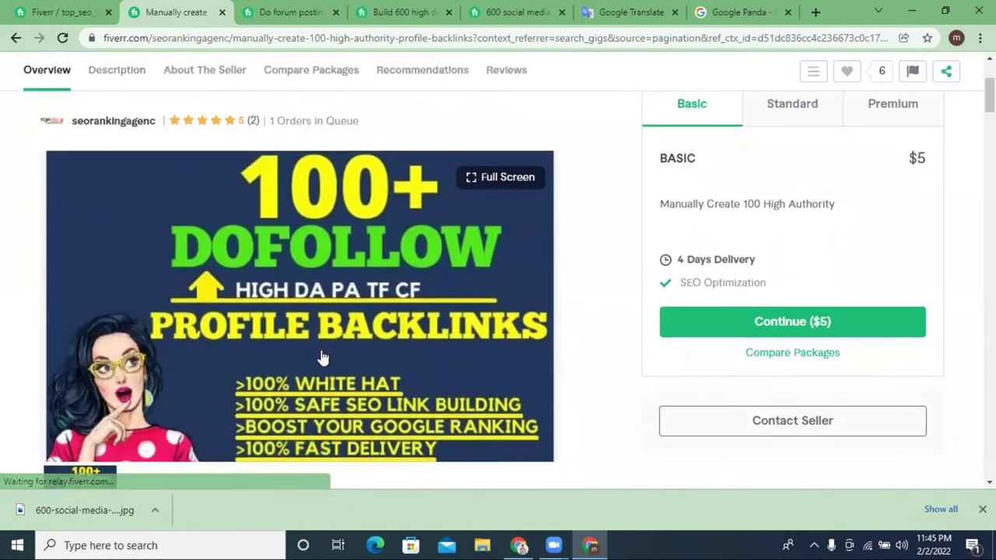
left_click(16, 37)
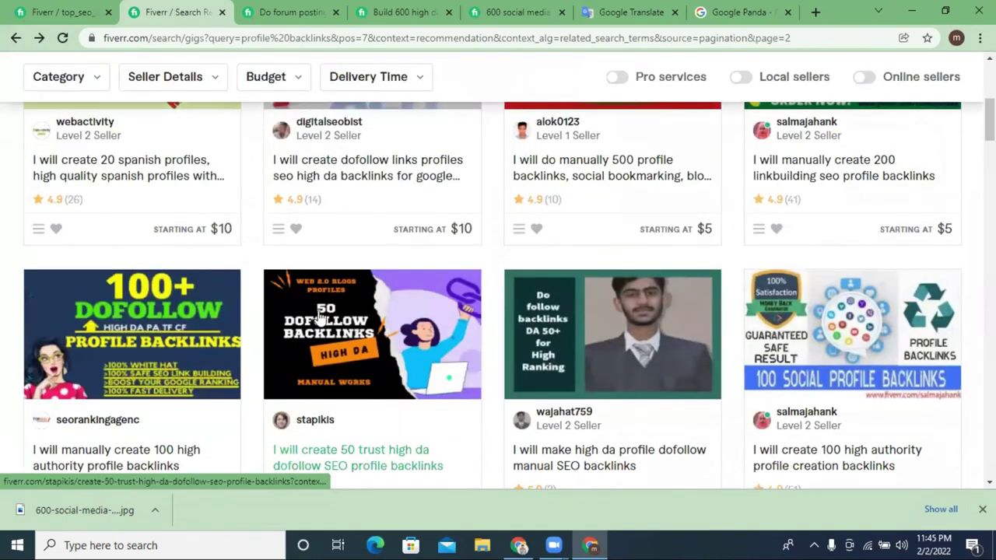
right_click(115, 317)
left_click(176, 64)
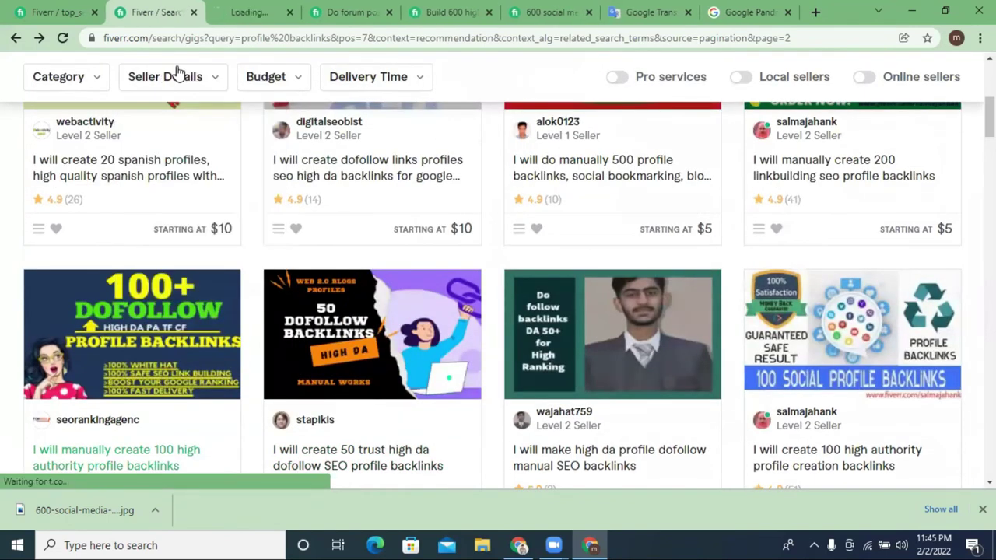
left_click(280, 8)
left_click(155, 12)
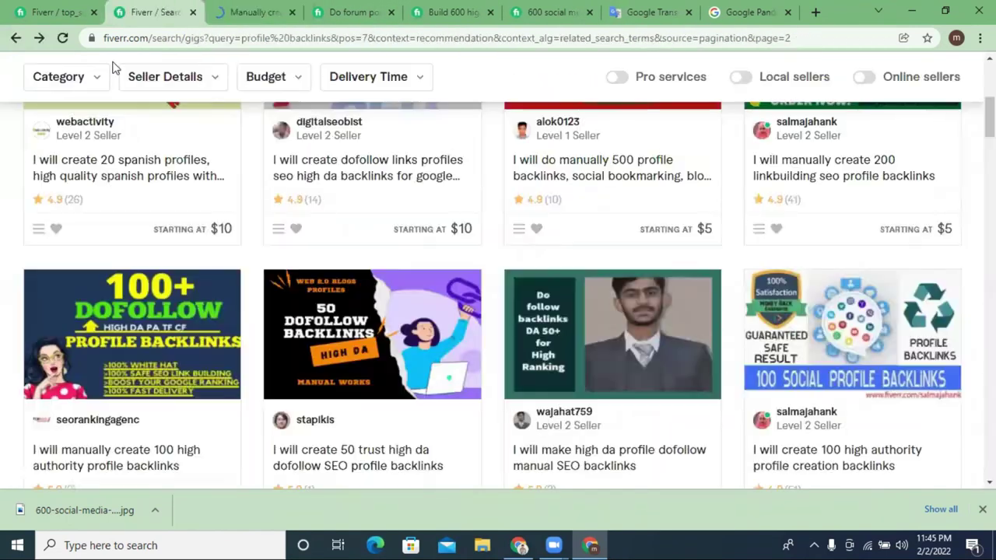
Step: Examine the remaining gig thumbnails on page 2 of the "profile backlinks" results for design ideas
scroll(579, 310, "down", 5)
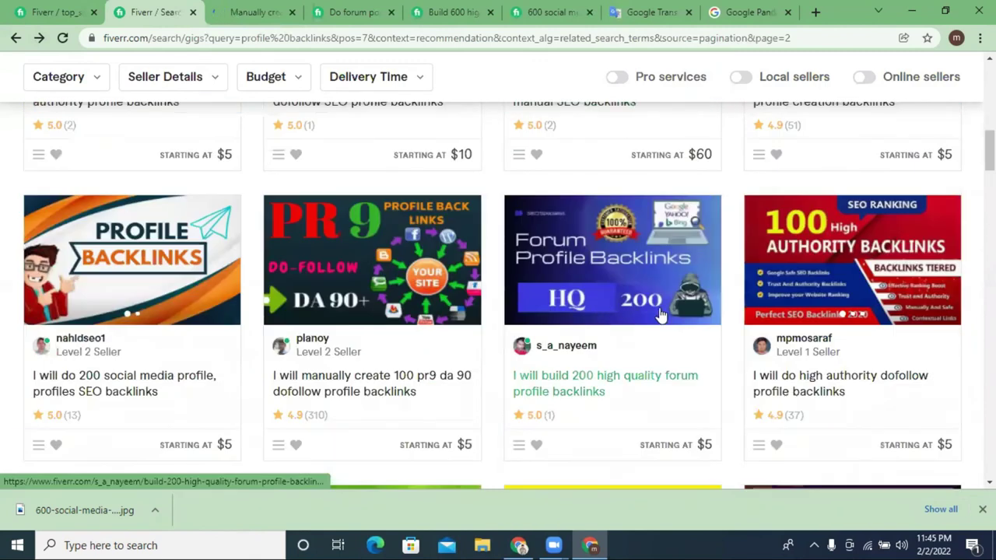
scroll(669, 295, "down", 3)
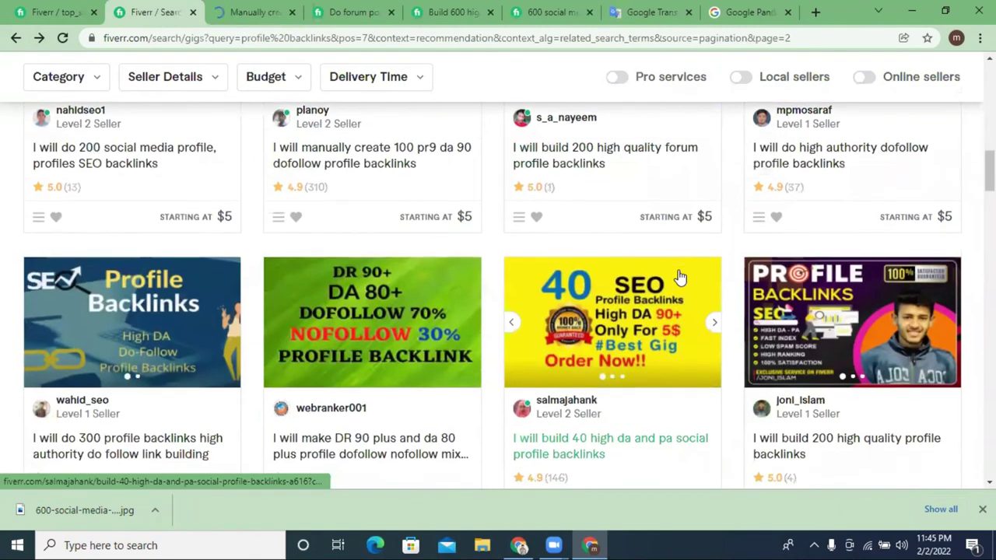
scroll(679, 277, "down", 2)
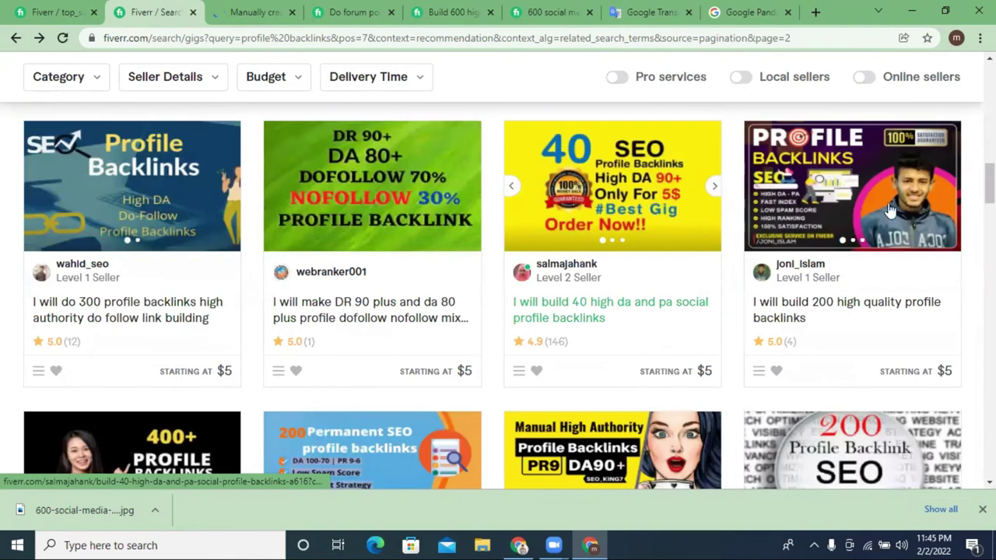
scroll(891, 210, "down", 12)
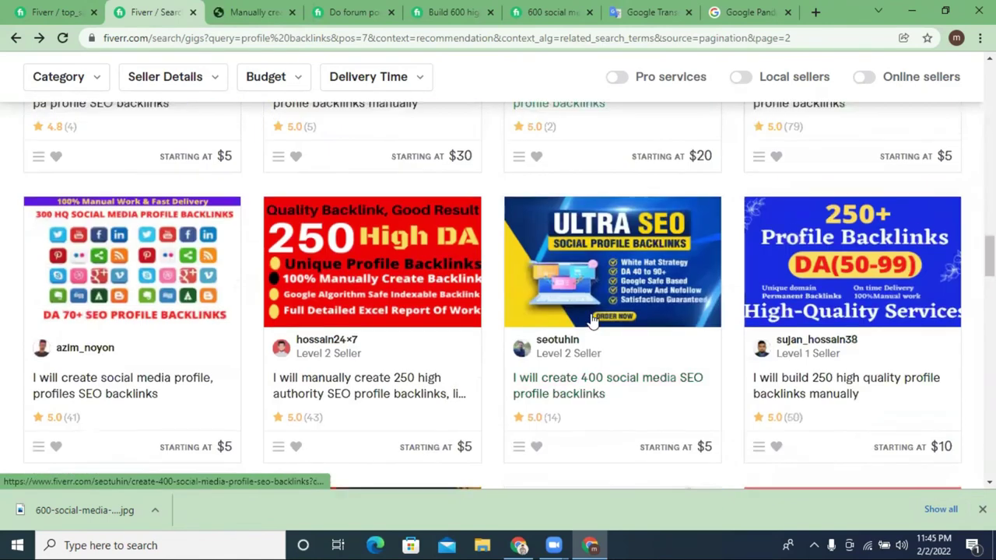
scroll(592, 322, "down", 1)
scroll(593, 322, "down", 8)
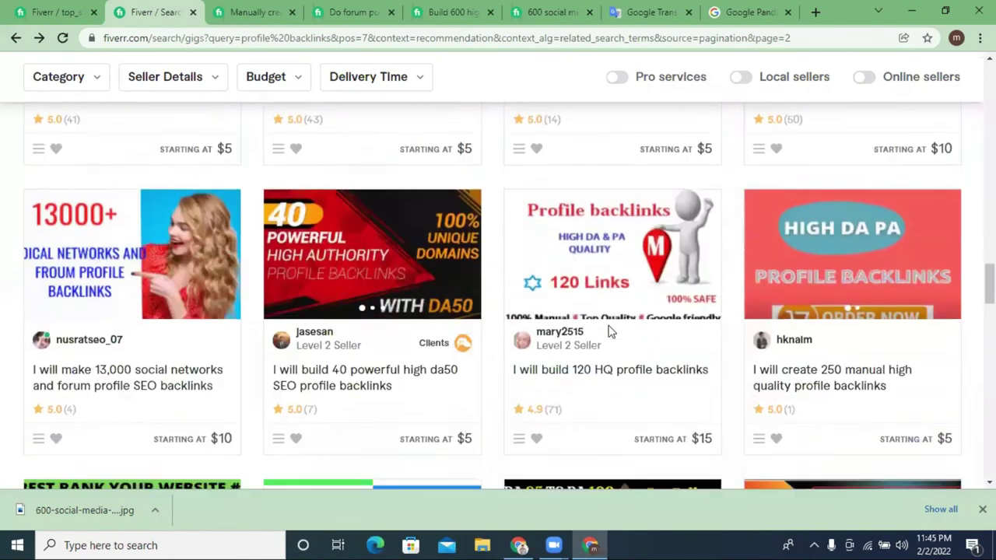
scroll(610, 333, "down", 6)
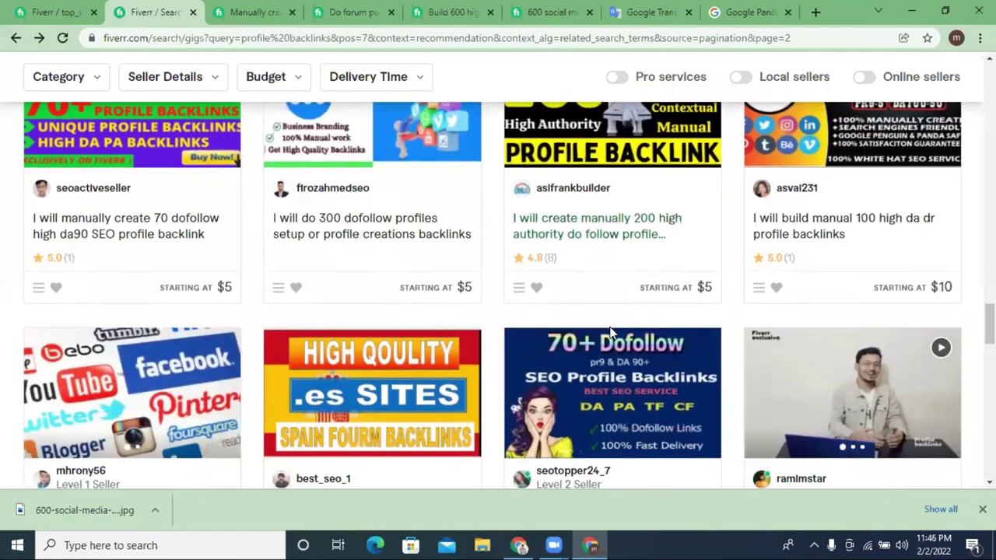
scroll(489, 389, "down", 8)
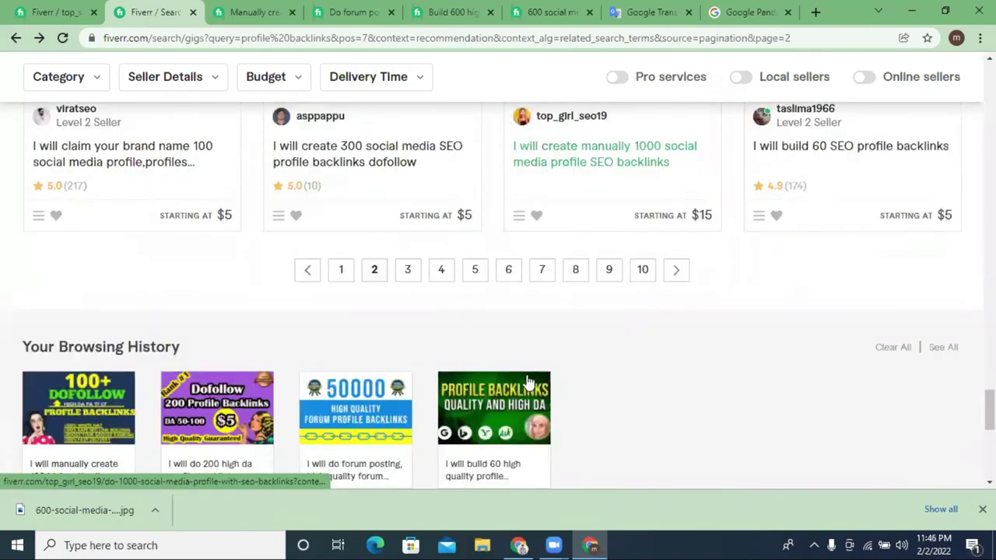
Step: Go to page 3 of the results and compare the gig thumbnails down to the end of the page
left_click(407, 270)
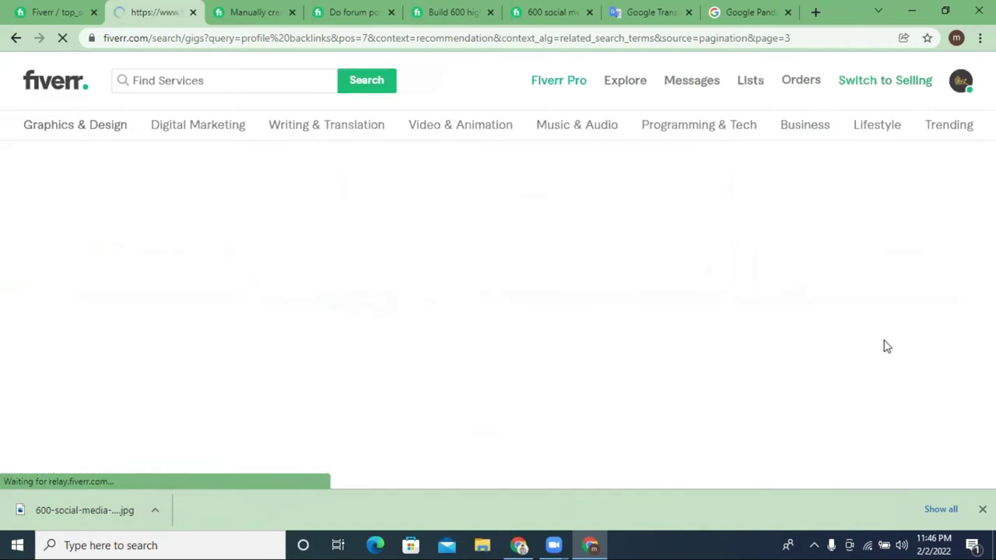
scroll(589, 301, "down", 2)
scroll(588, 300, "down", 6)
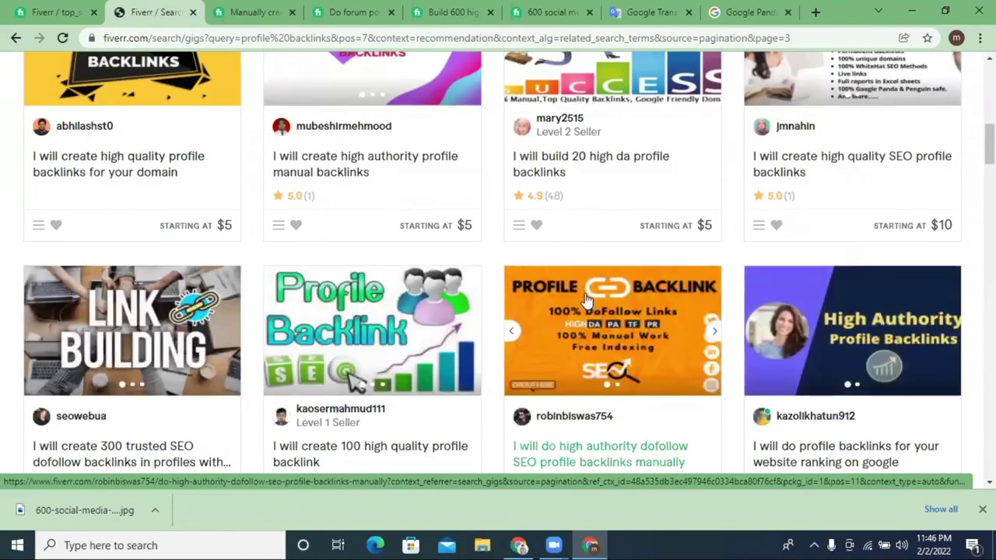
scroll(587, 300, "down", 4)
scroll(588, 300, "down", 3)
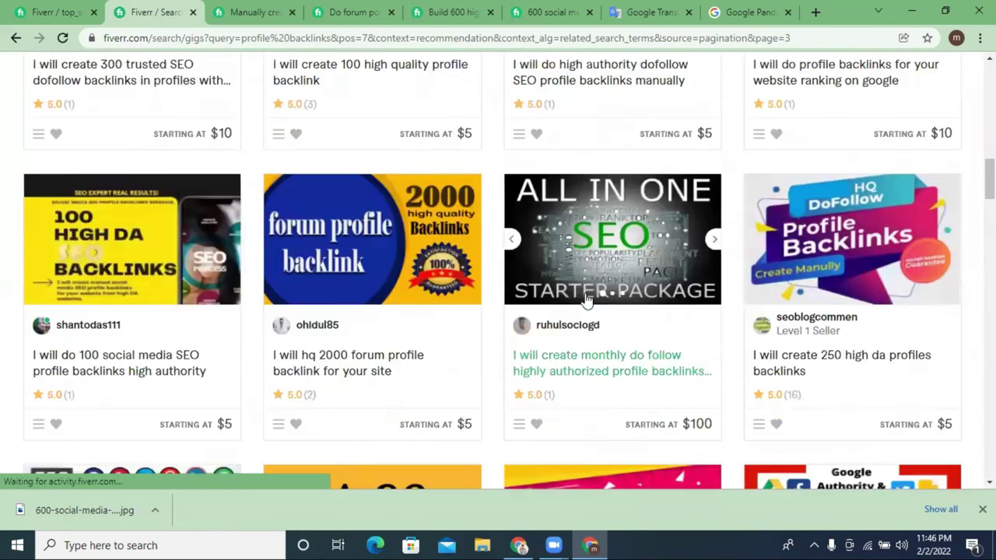
scroll(587, 300, "up", 1)
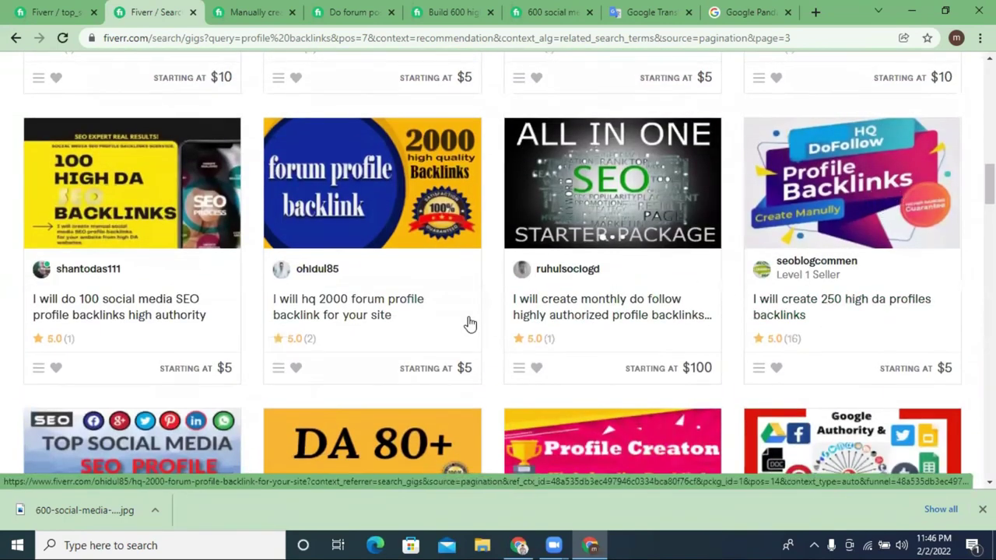
scroll(466, 325, "down", 4)
scroll(468, 324, "down", 3)
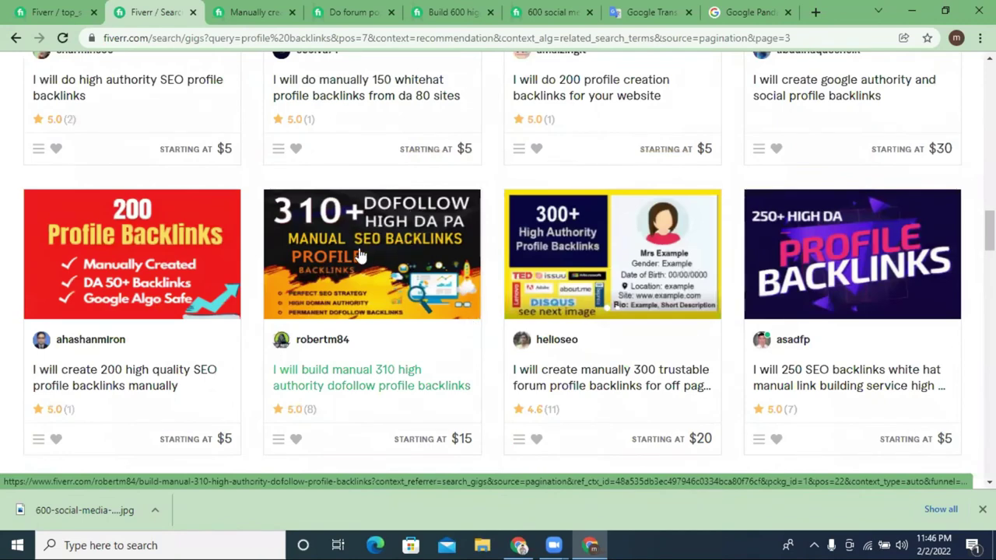
scroll(360, 255, "down", 12)
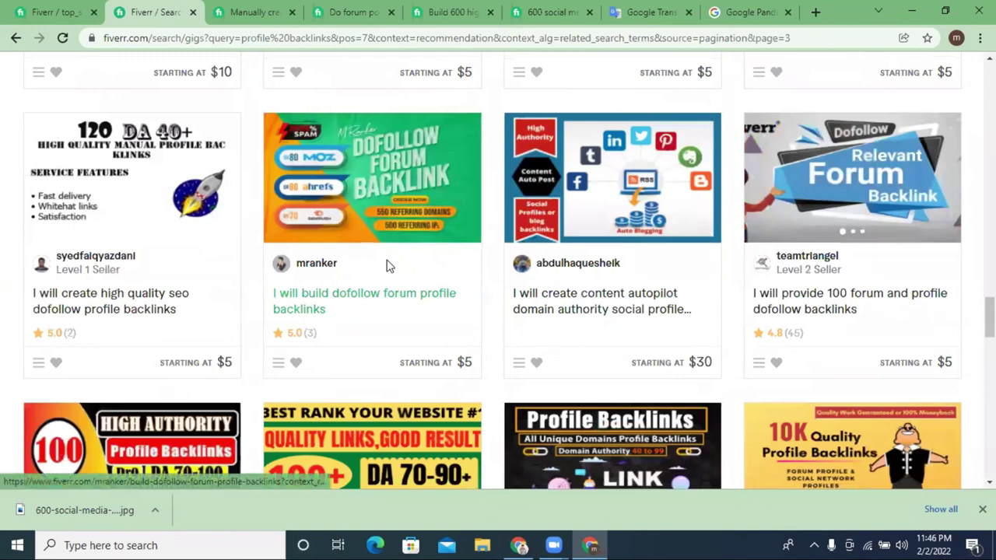
scroll(393, 262, "down", 4)
scroll(544, 249, "down", 4)
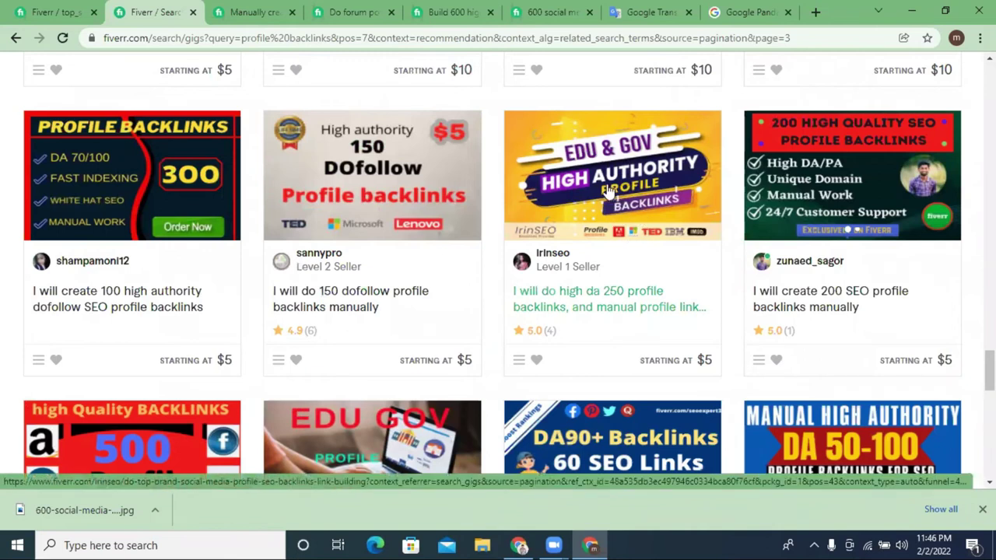
scroll(428, 225, "down", 5)
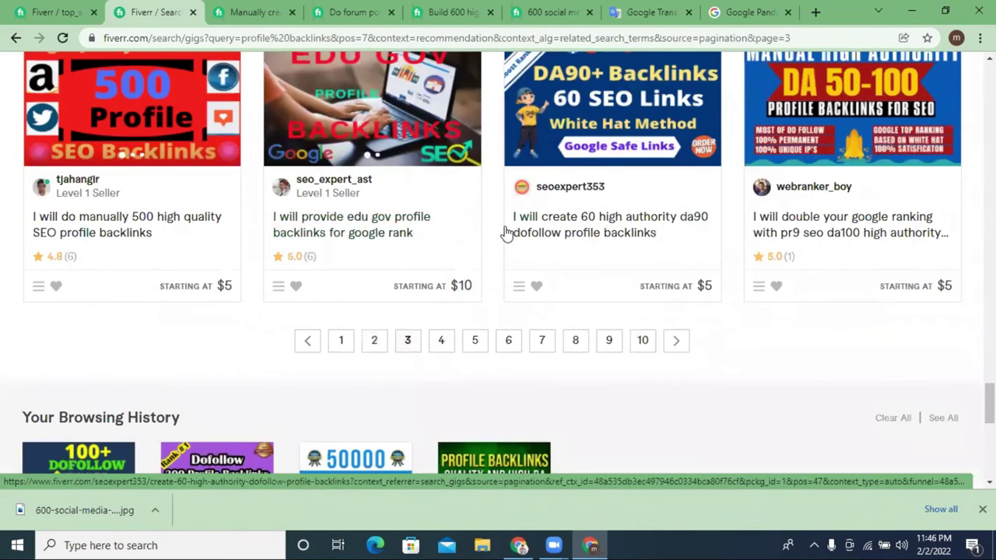
Step: Go to page 4, compare the thumbnails and open the "best off page SEO high authority profile backlinks package" gig to inspect its image
left_click(442, 342)
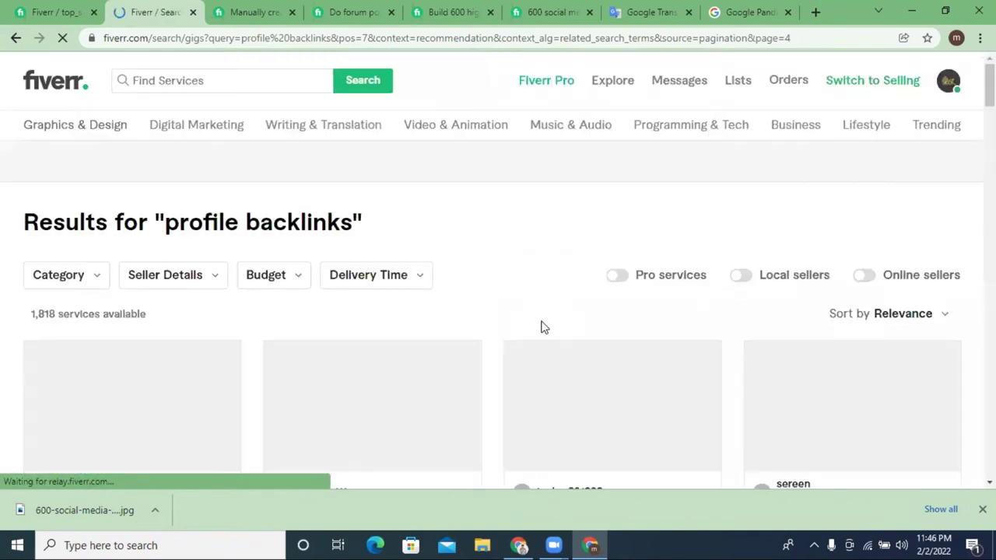
scroll(545, 323, "down", 3)
scroll(550, 324, "down", 8)
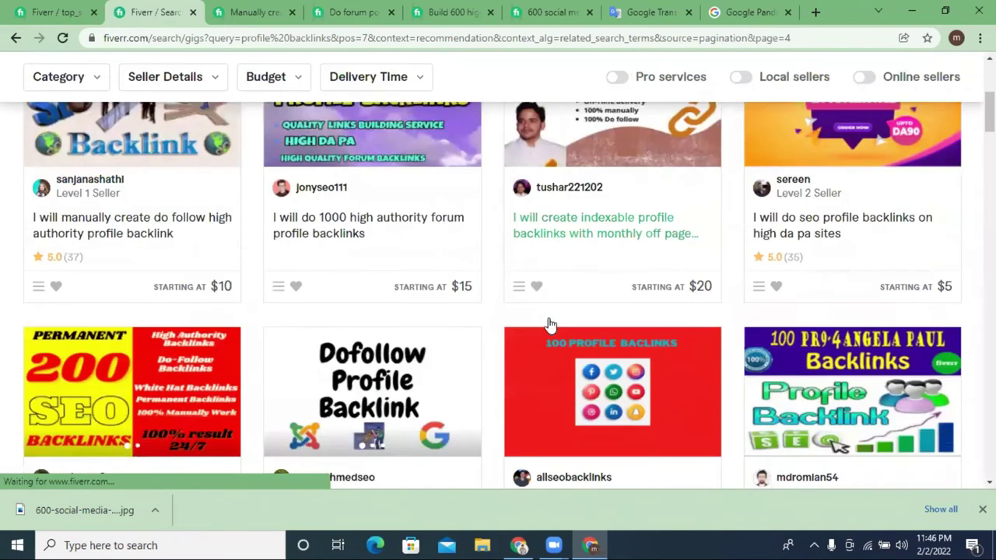
scroll(549, 324, "up", 2)
scroll(591, 327, "down", 7)
scroll(647, 328, "up", 3)
scroll(700, 326, "down", 4)
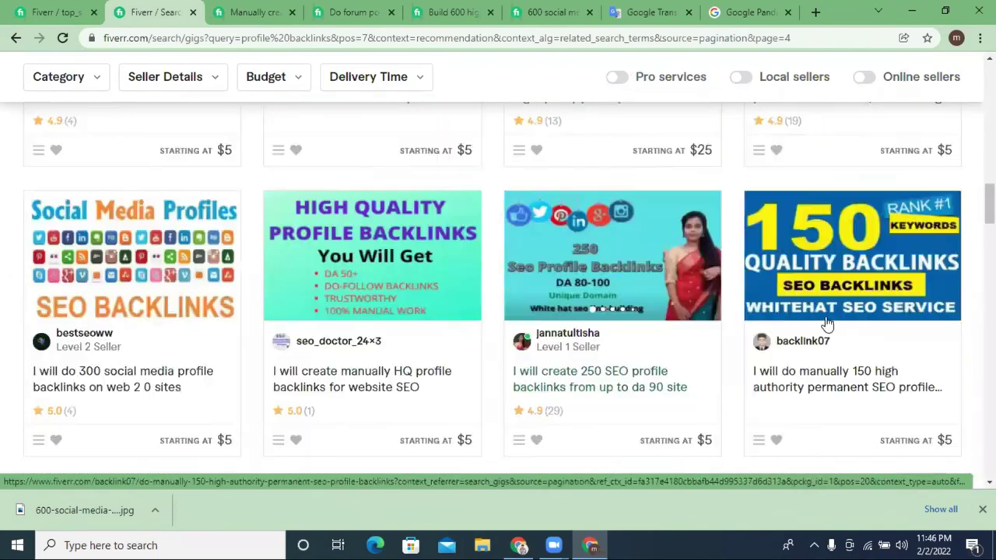
scroll(795, 278, "down", 5)
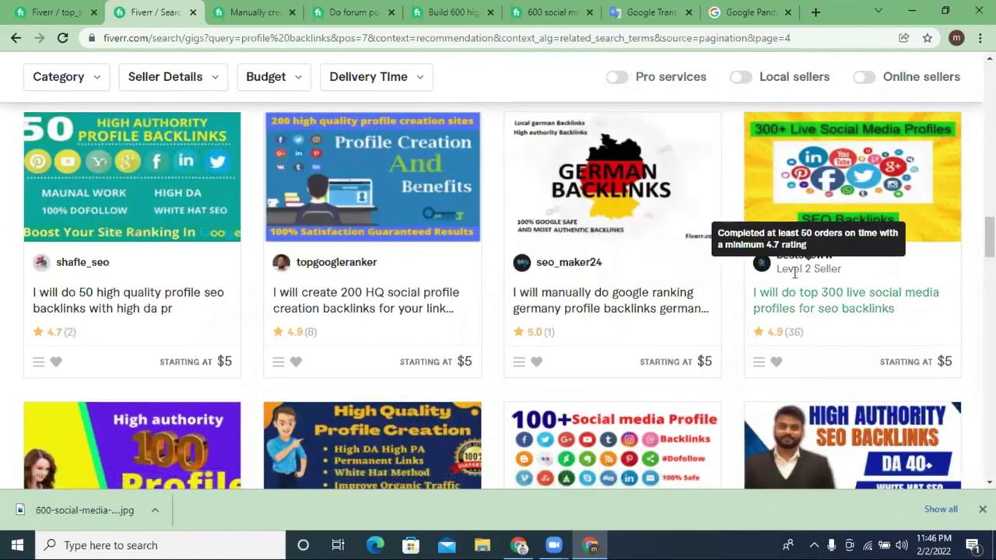
scroll(795, 279, "down", 5)
scroll(795, 279, "down", 2)
scroll(795, 278, "up", 4)
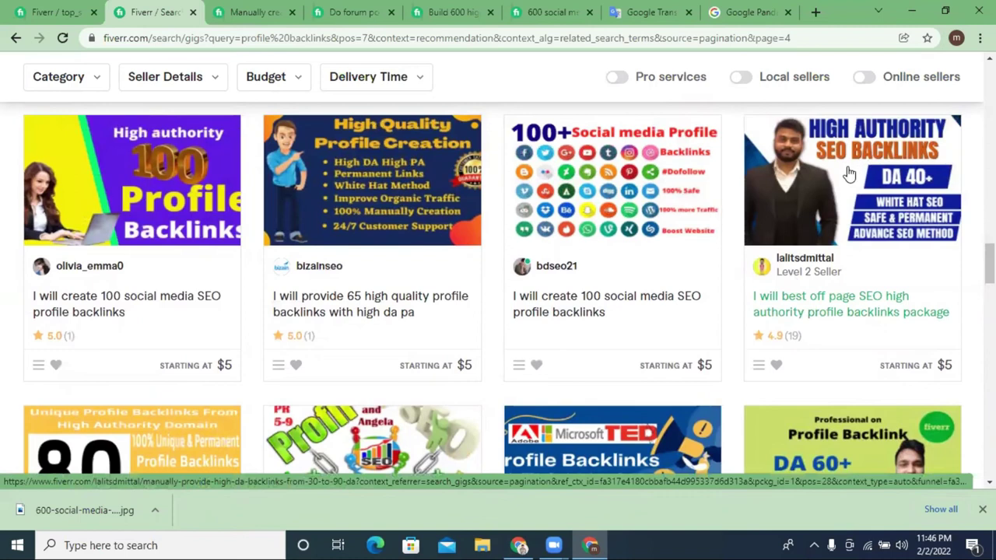
left_click(850, 174)
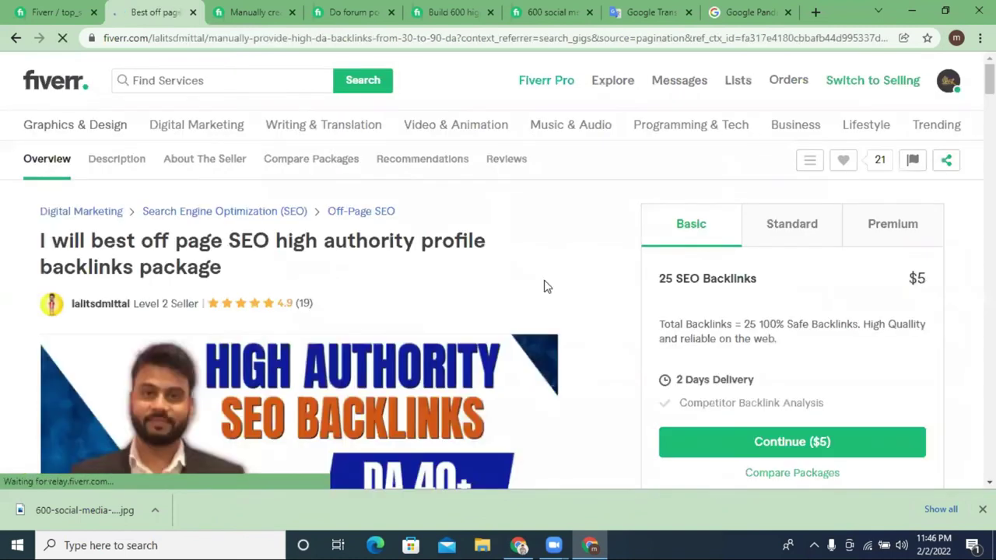
scroll(544, 286, "down", 3)
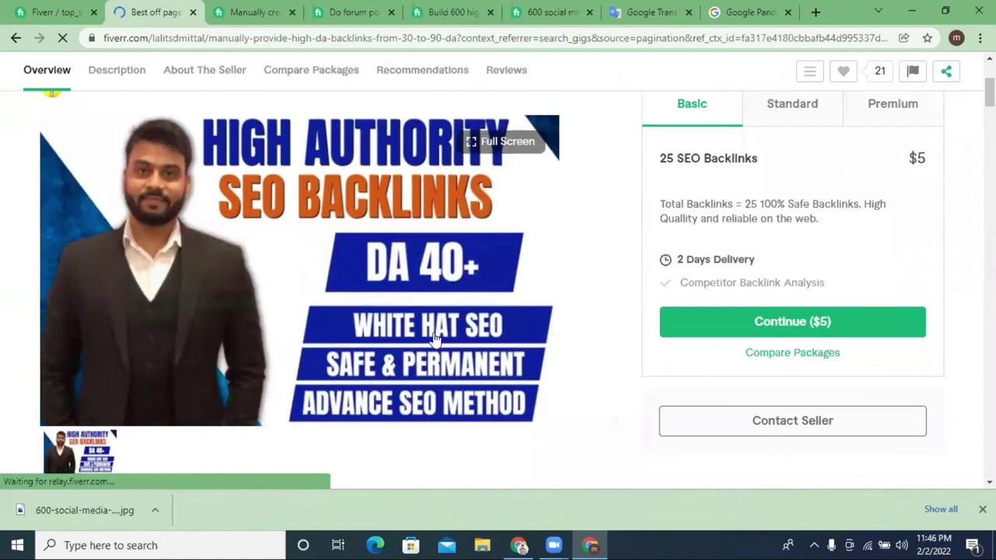
left_click(518, 544)
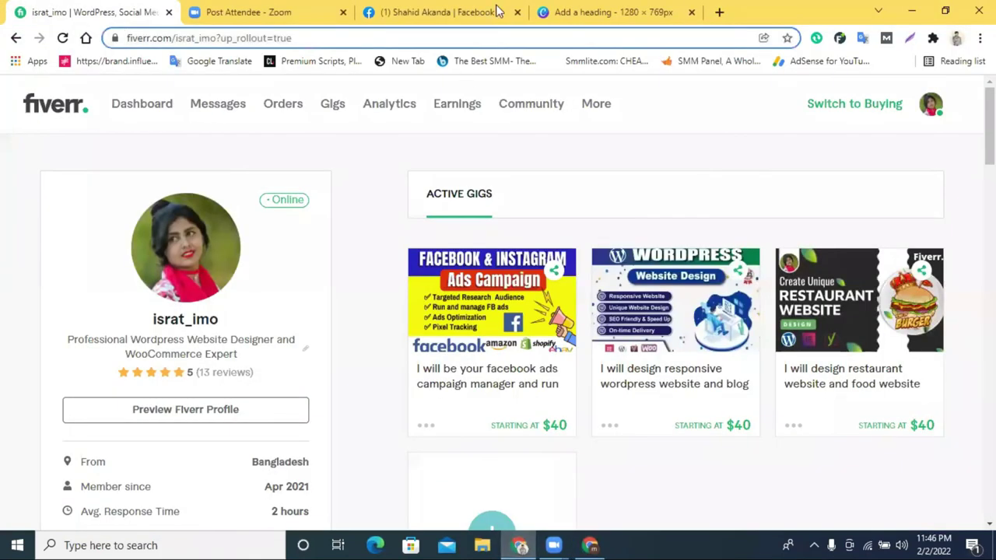
left_click(600, 9)
left_click(86, 8)
left_click(590, 545)
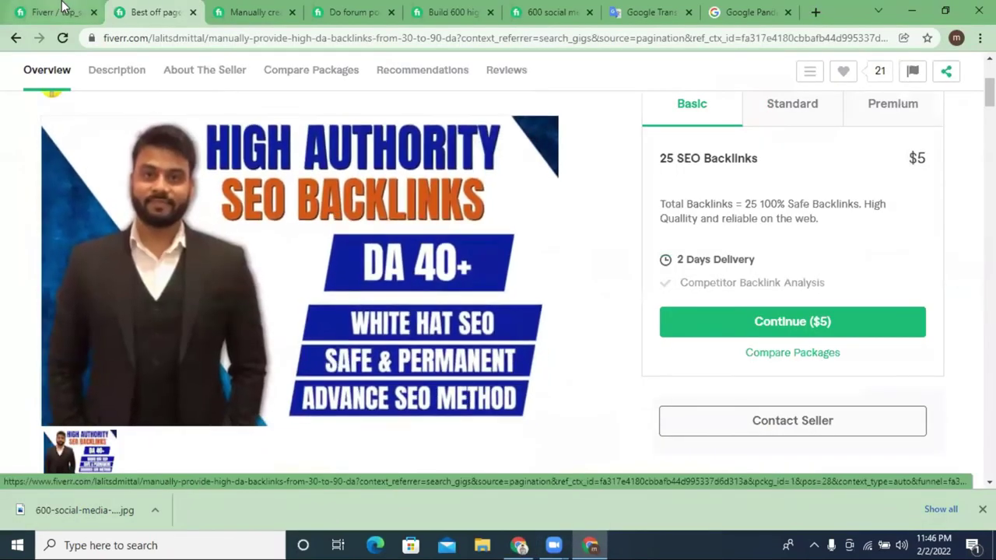
Step: From the gig gallery editing page, open the account's own seller profile in a separate browser tab and view it
left_click(54, 13)
left_click(932, 92)
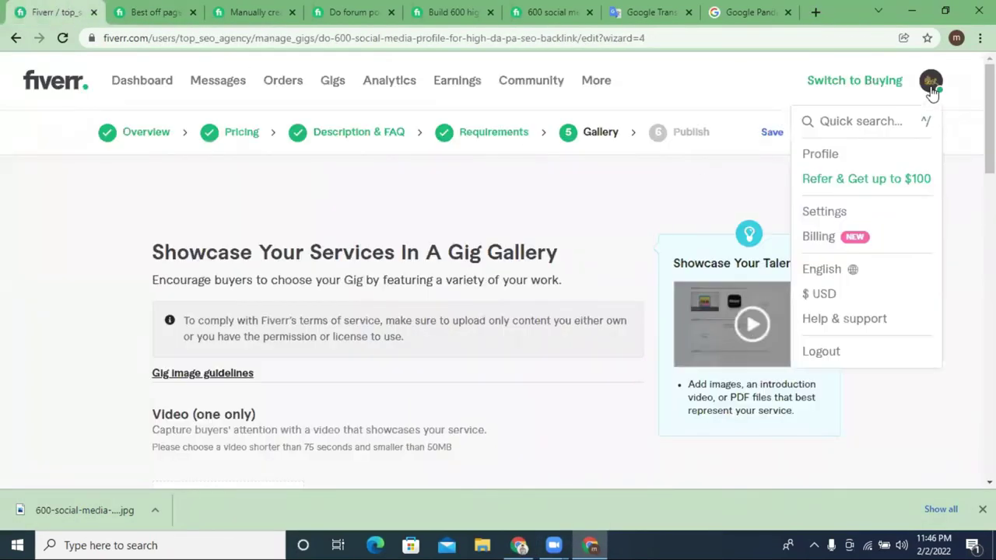
right_click(830, 156)
left_click(855, 162)
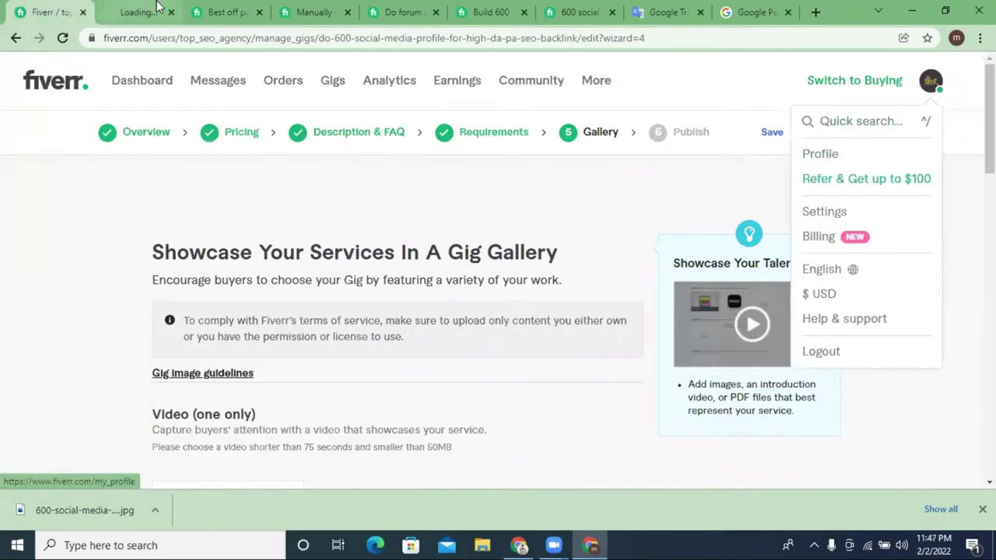
left_click(139, 11)
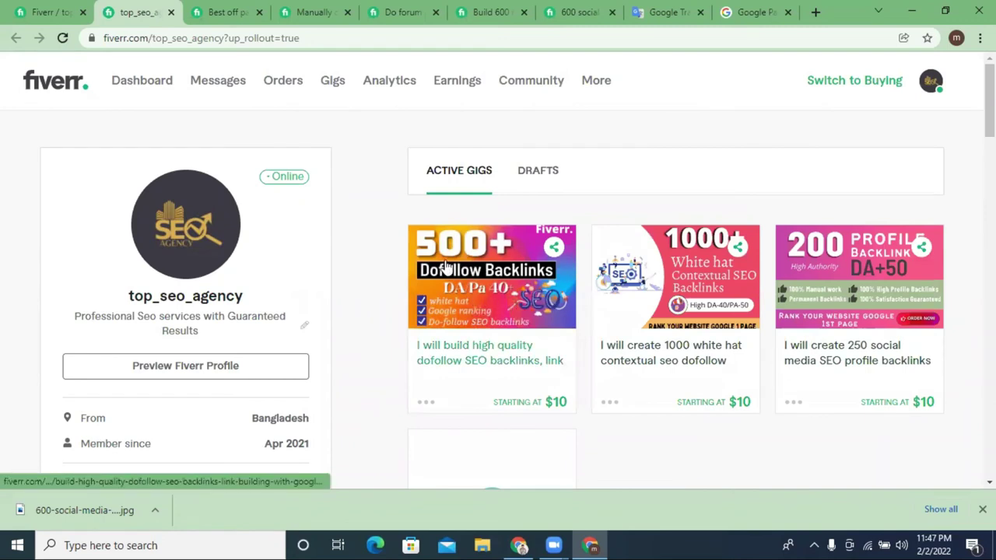
Step: Open the seller's active "high quality dofollow SEO backlinks" gig and examine its 500+ Dofollow Backlinks image
left_click(479, 315)
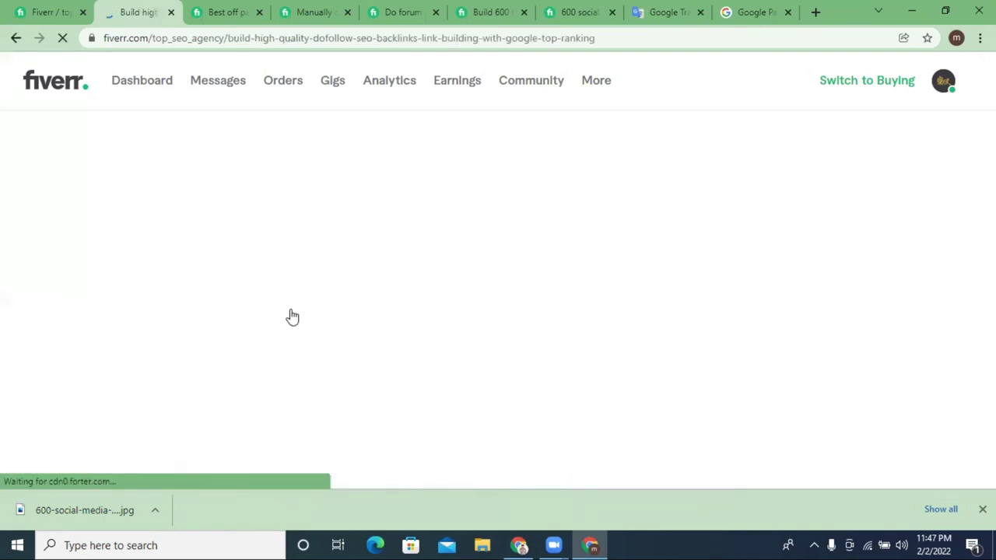
scroll(339, 294, "down", 3)
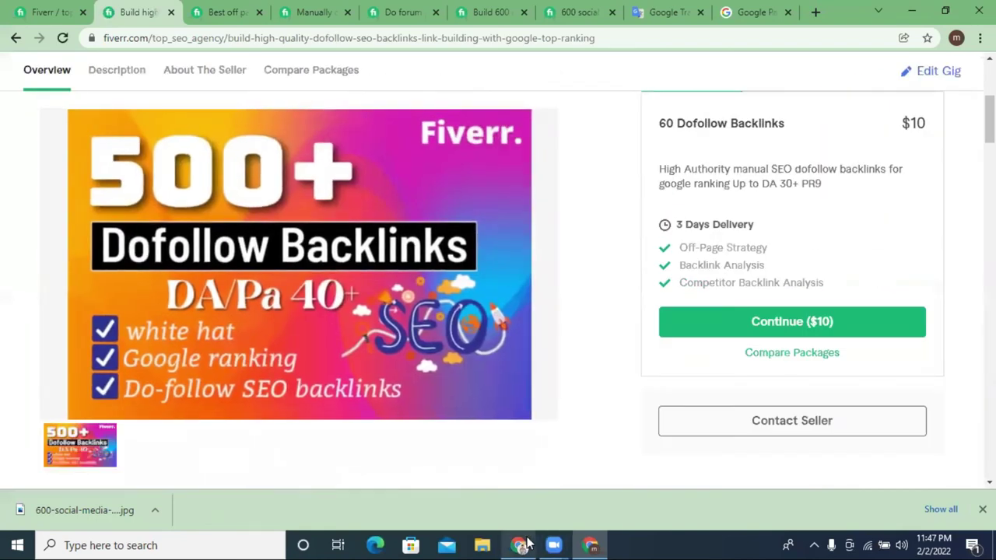
mouse_move(527, 542)
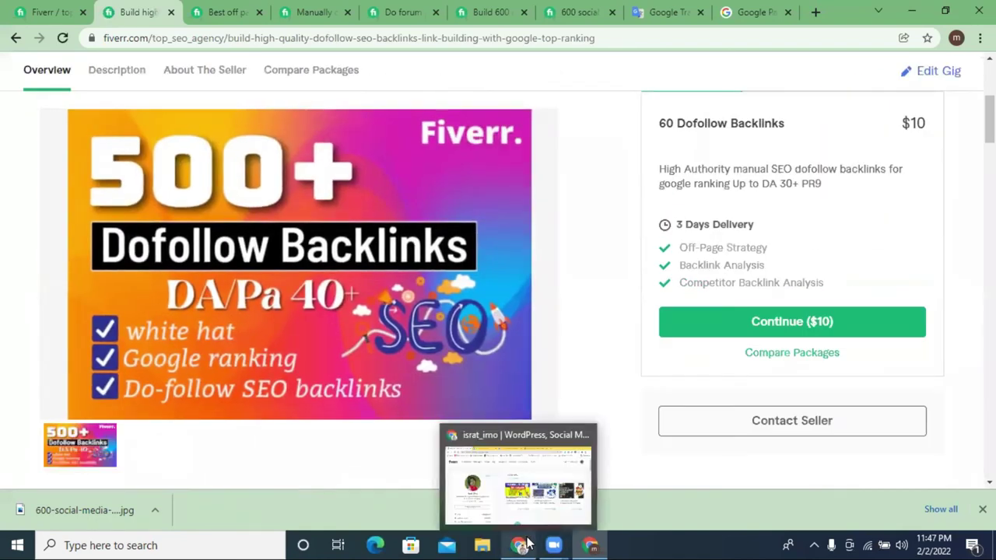
Step: Switch back to the Canva design and change the gradient background's yellow-green color to green #1FD42C
left_click(525, 486)
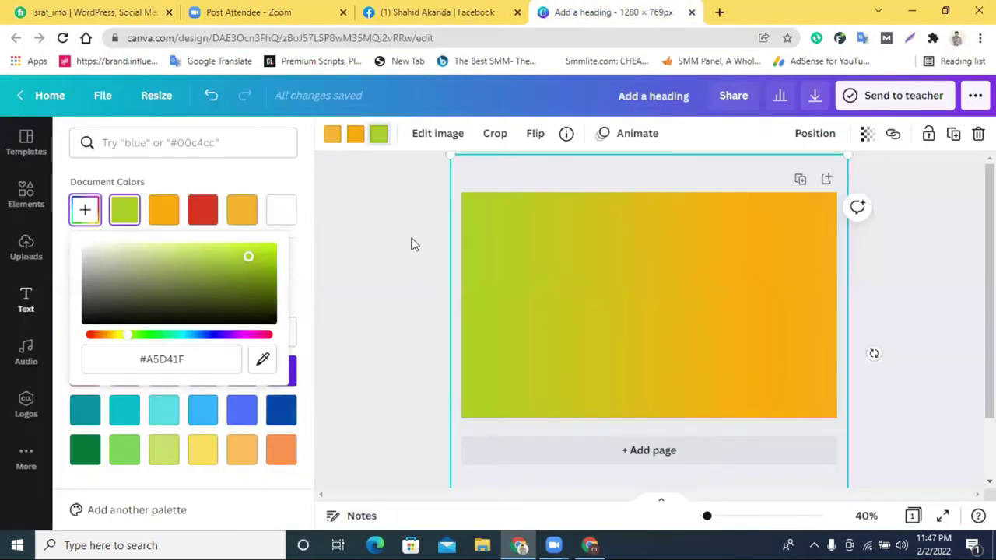
left_click(335, 133)
left_click(334, 135)
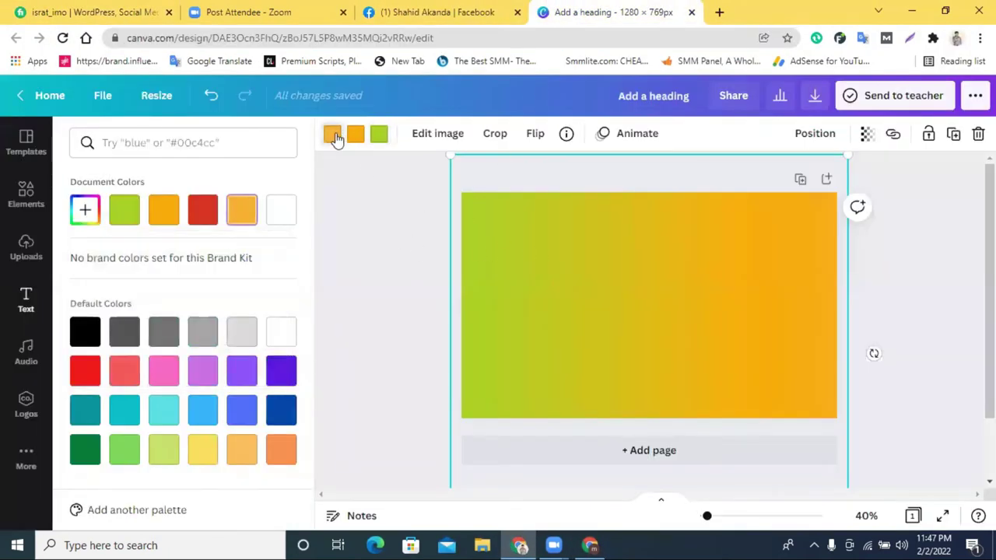
left_click(378, 140)
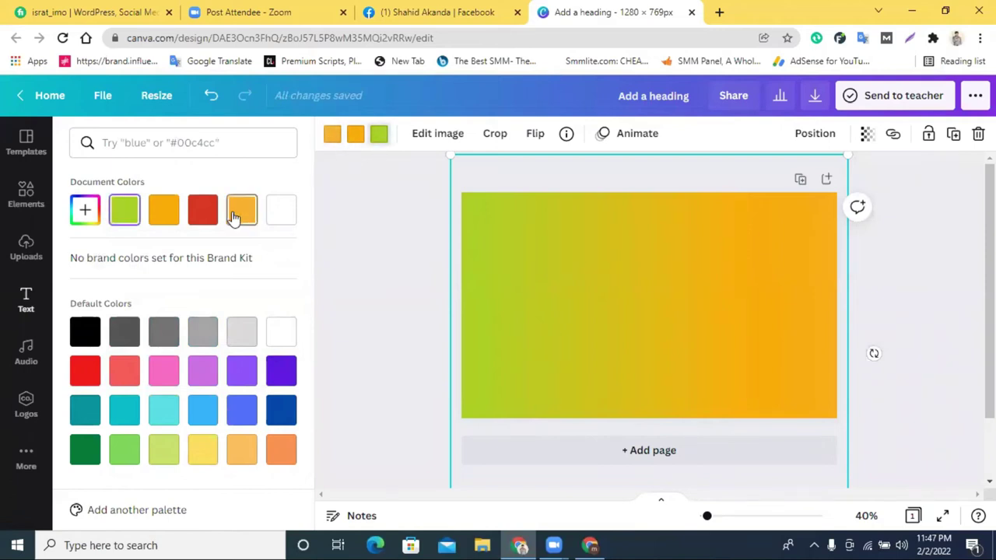
left_click(85, 208)
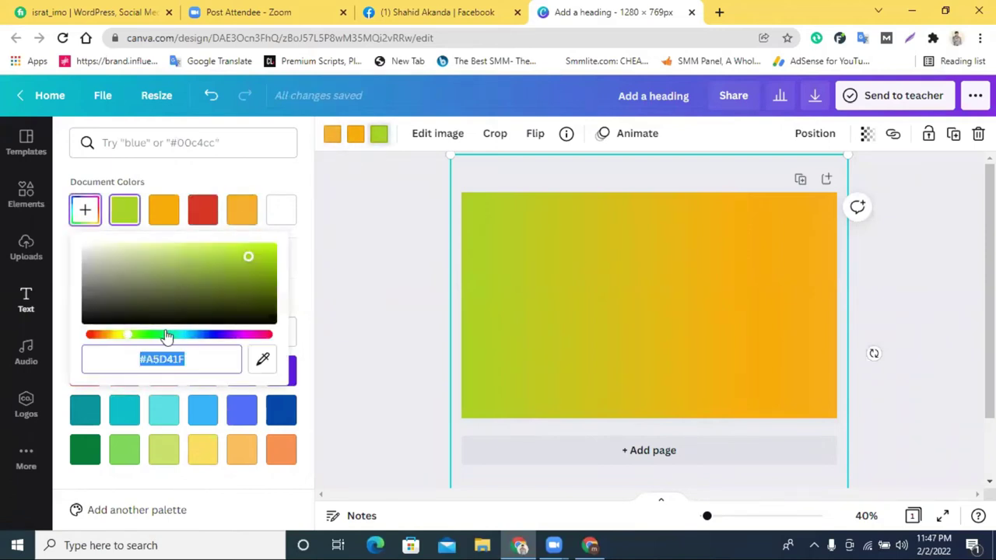
mouse_move(133, 339)
left_mouse_down()
mouse_move(171, 337)
mouse_move(153, 339)
left_mouse_up()
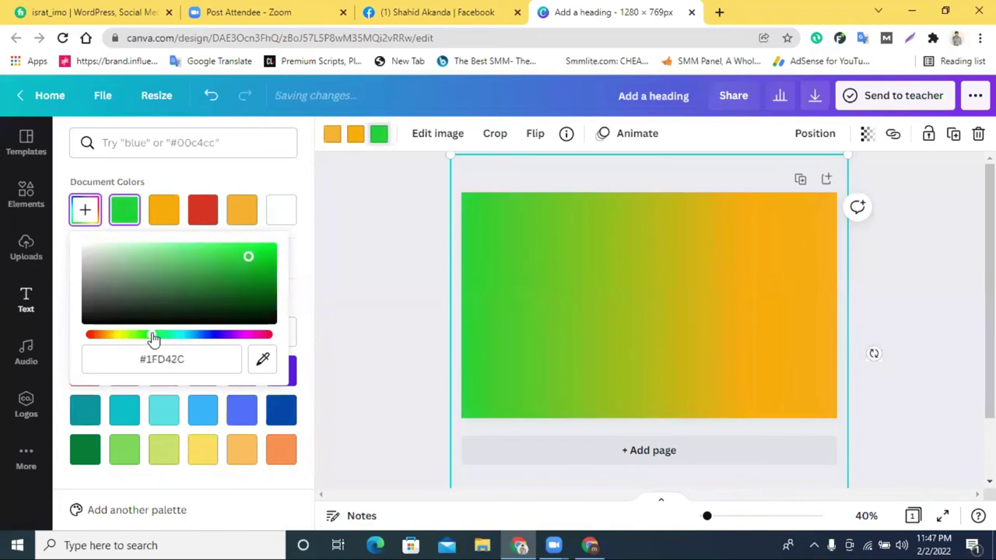
Step: Try the amber and red document colors on the gradient's light orange, returning it to light orange
left_click(330, 140)
left_click(165, 219)
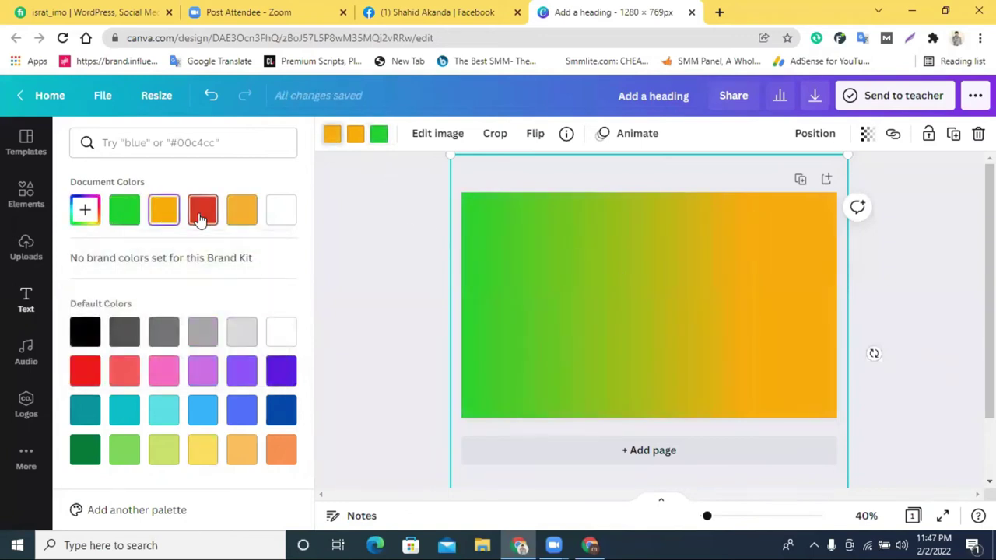
left_click(200, 217)
left_click(236, 216)
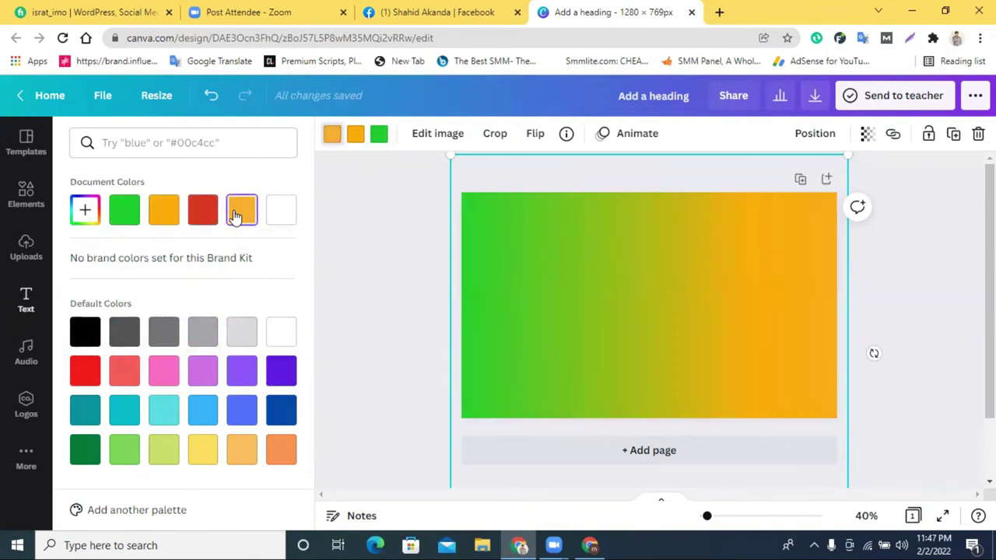
Step: Enlarge the gradient background beyond the page and shift it right so orange fills only the right edge
left_click_drag(416, 161, 153, 174)
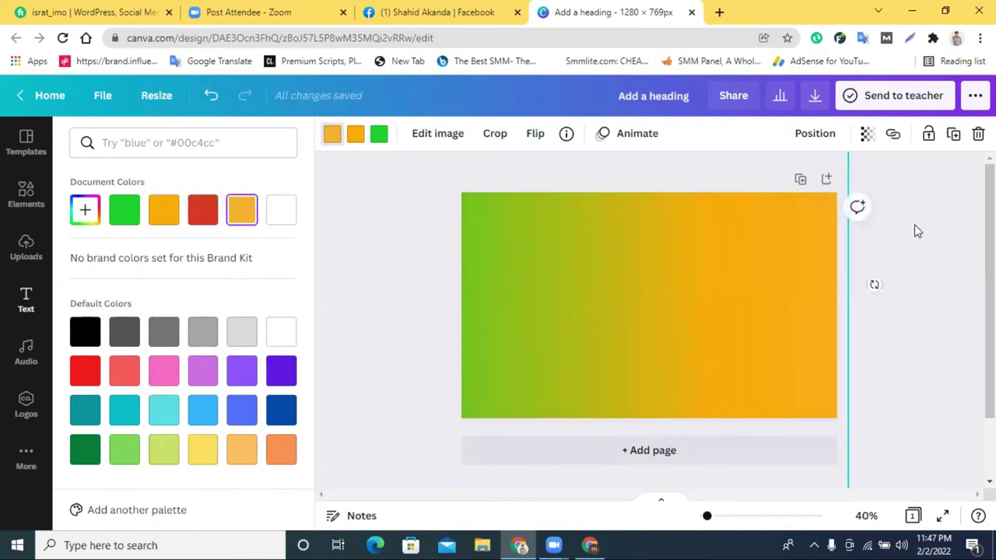
left_click(915, 231)
left_click(710, 278)
left_click_drag(652, 273, 745, 275)
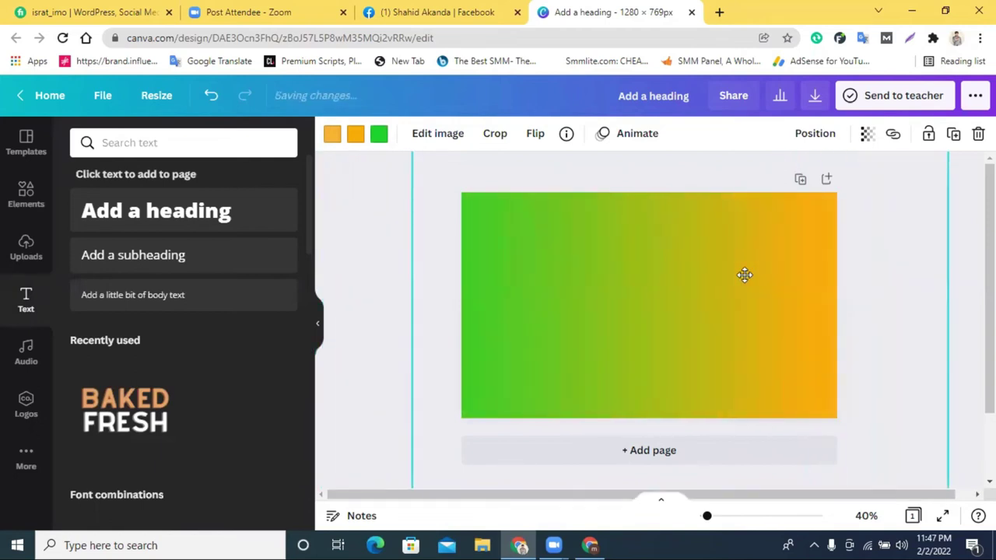
left_click(970, 291)
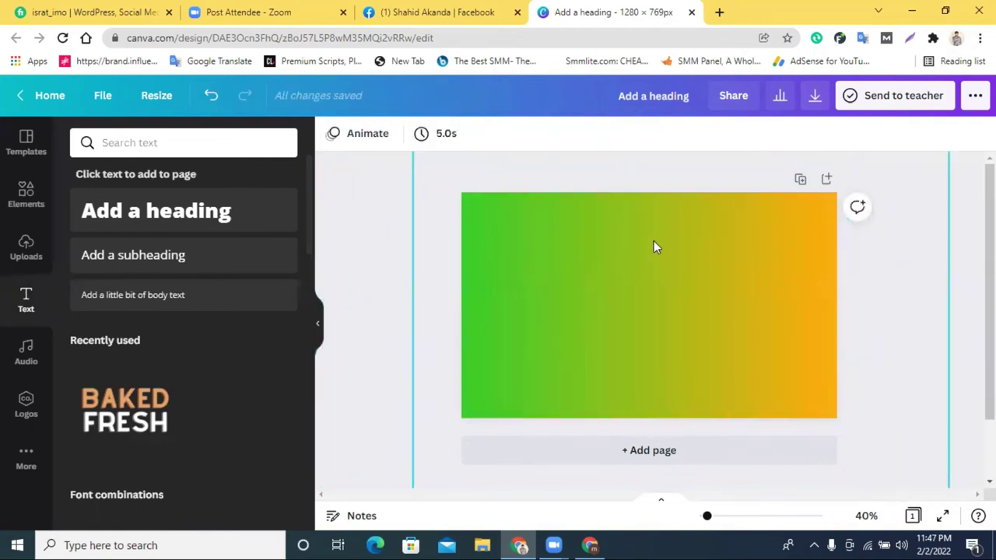
Step: Add a heading reading "600+", enlarge it to font size 127 and place it in the page's upper-left corner
left_click(178, 225)
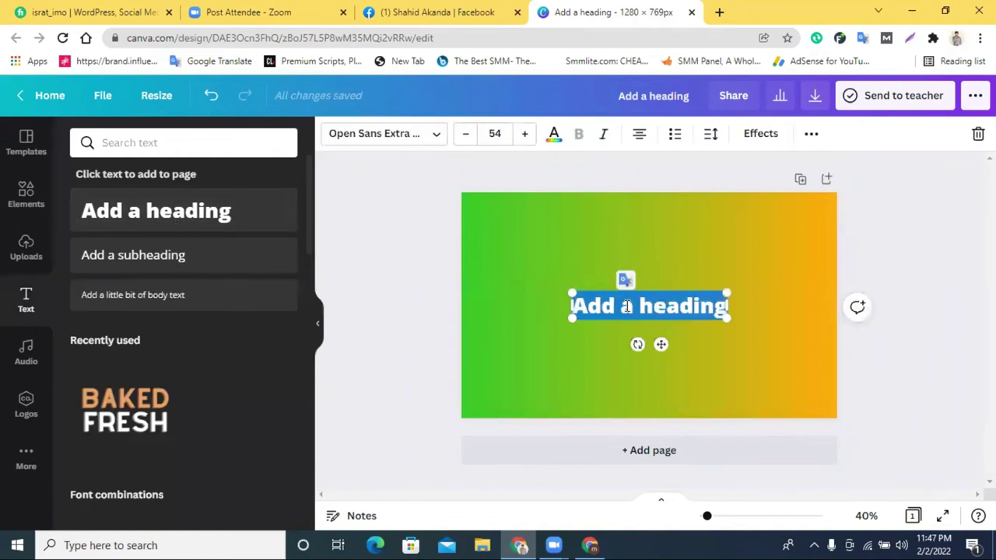
key("BackSpace")
type("A")
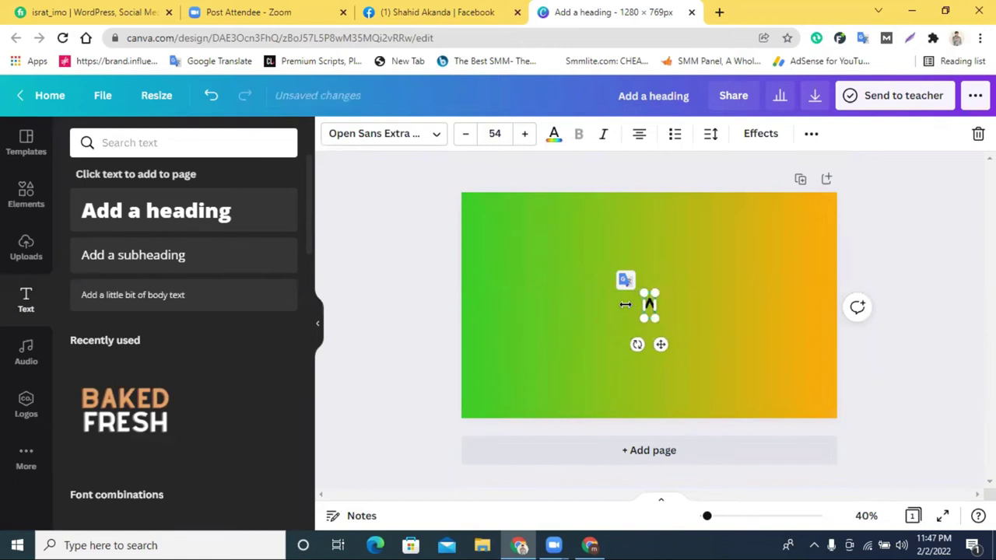
type("60")
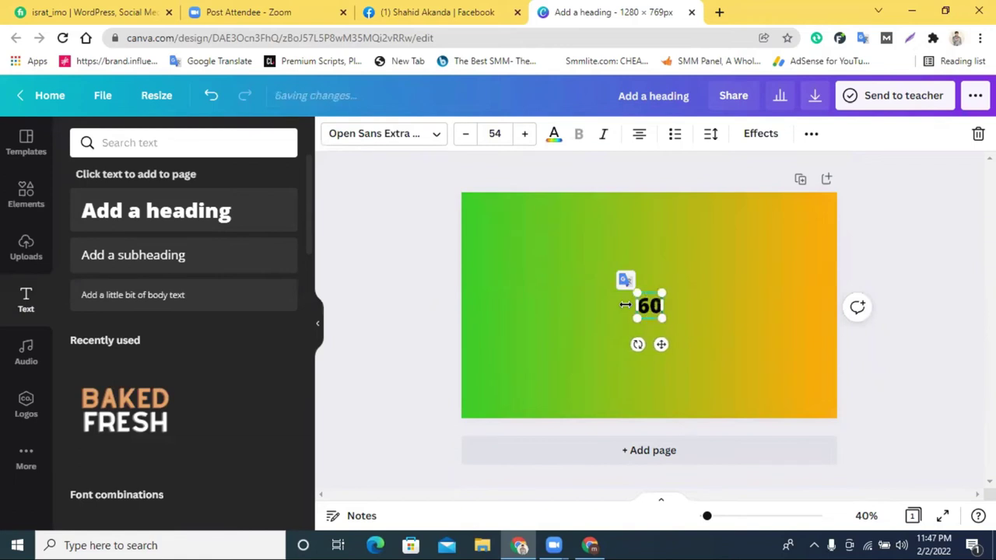
type("0+")
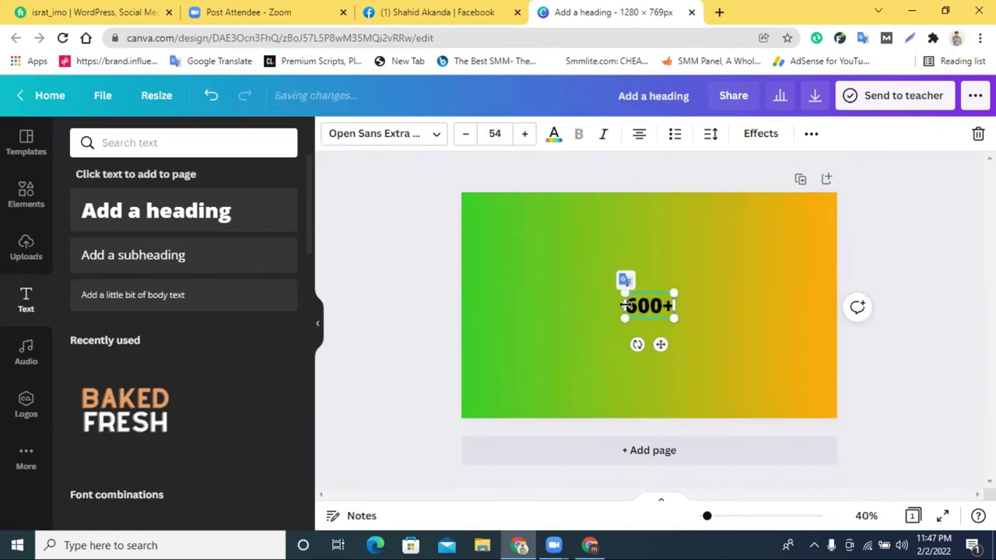
left_click_drag(669, 292, 568, 247)
left_click(962, 317)
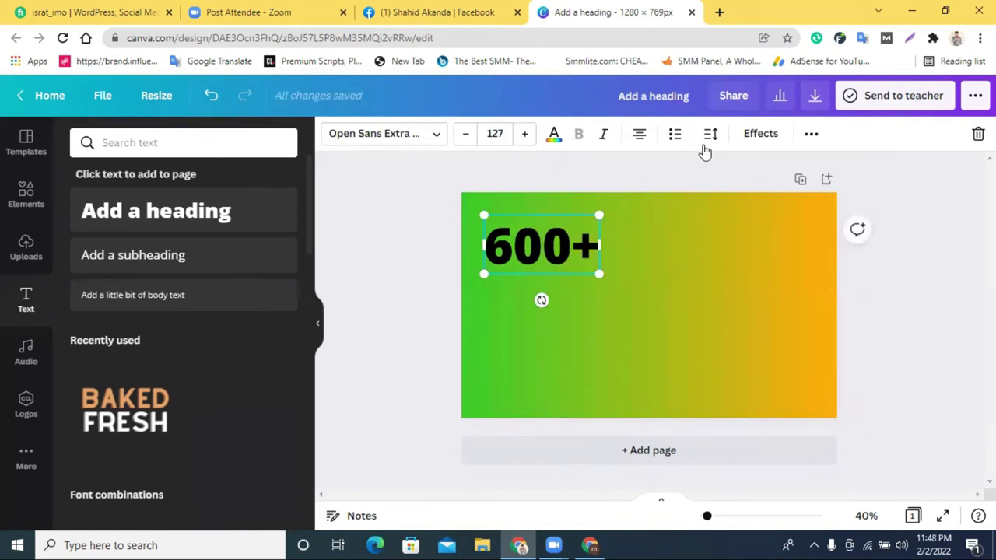
Step: Apply the Splice text effect to the "600+" heading with white as the effect color
left_click(554, 135)
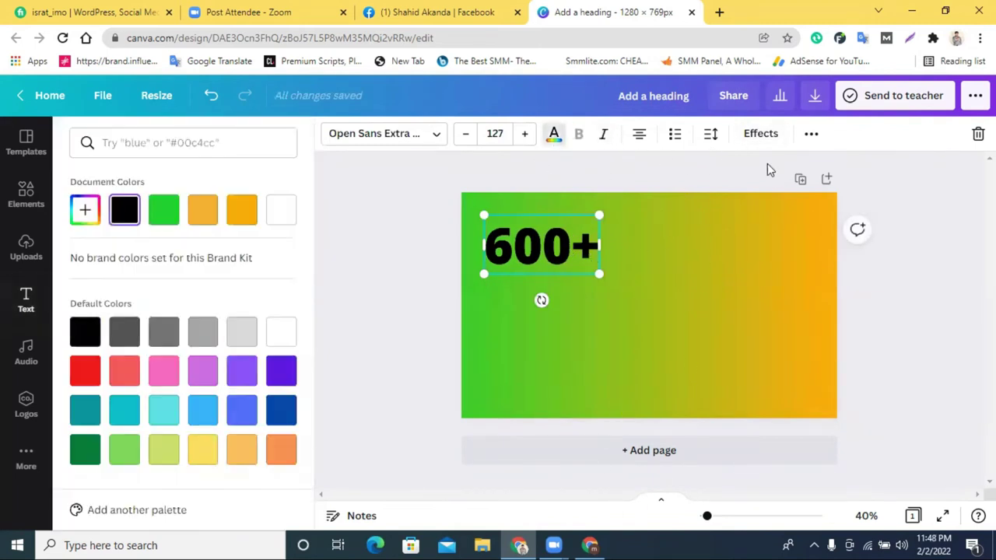
left_click(757, 134)
left_click(180, 259)
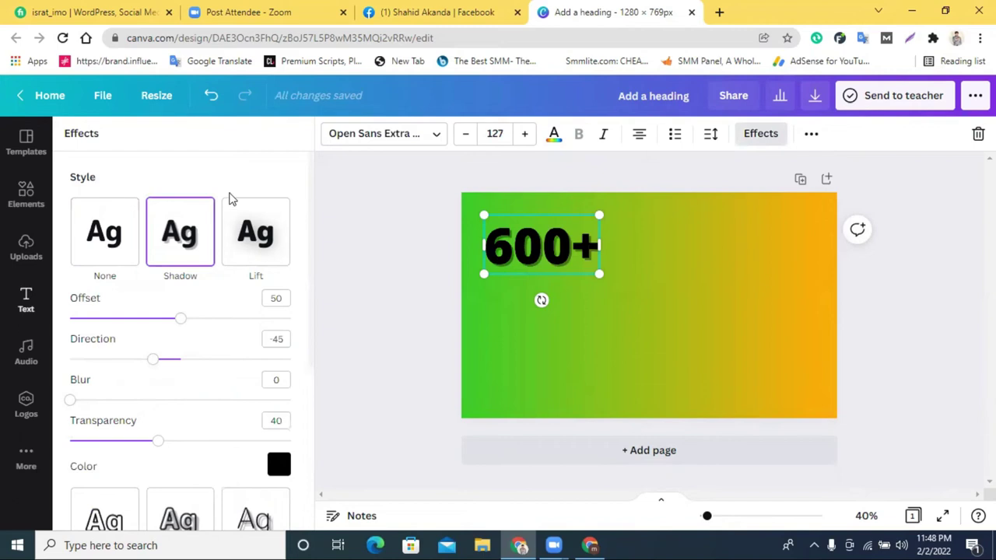
scroll(201, 254, "down", 4)
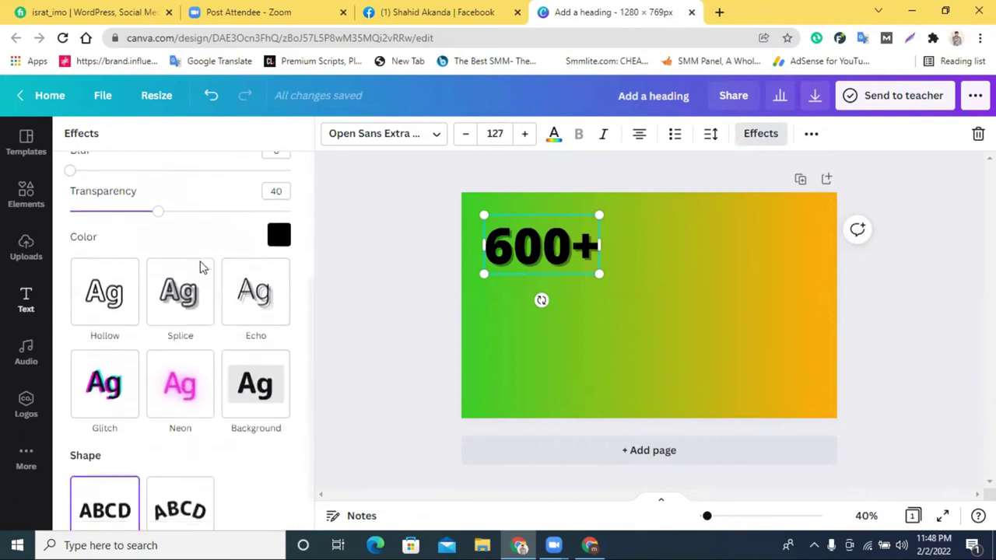
left_click(182, 260)
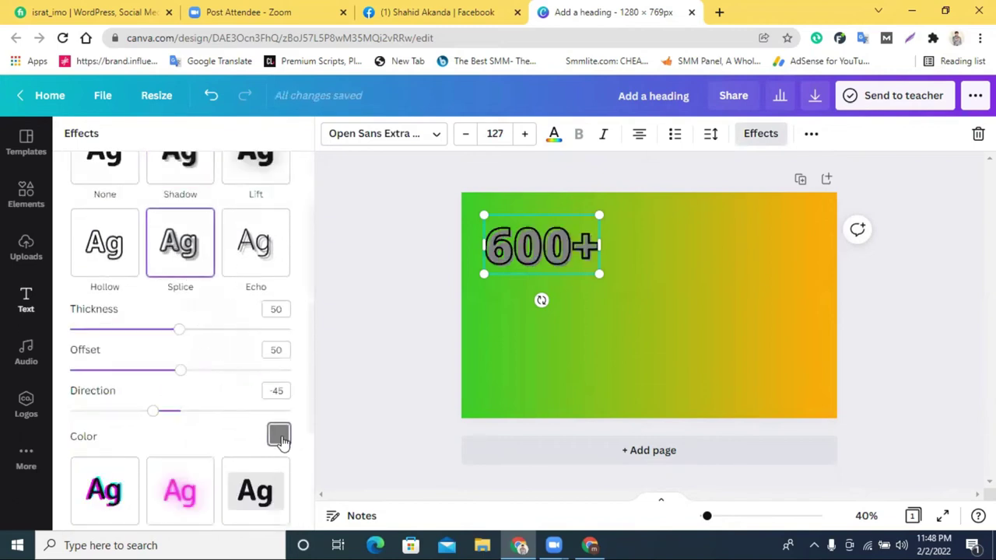
left_click(279, 436)
left_click(259, 286)
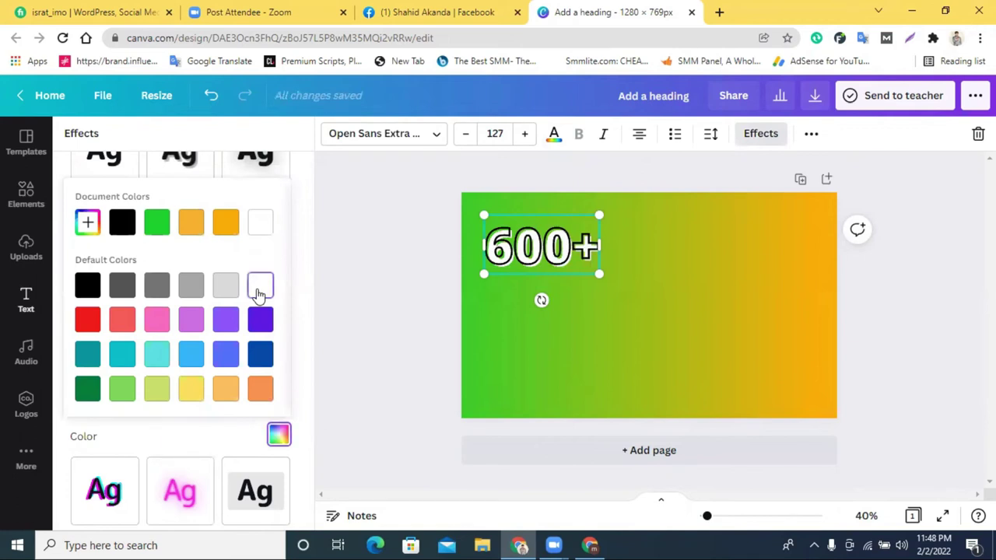
Step: Set the Splice effect's offset to 6, direction to -180 and thickness to 70, and nudge the "600+" heading slightly up
left_click(184, 432)
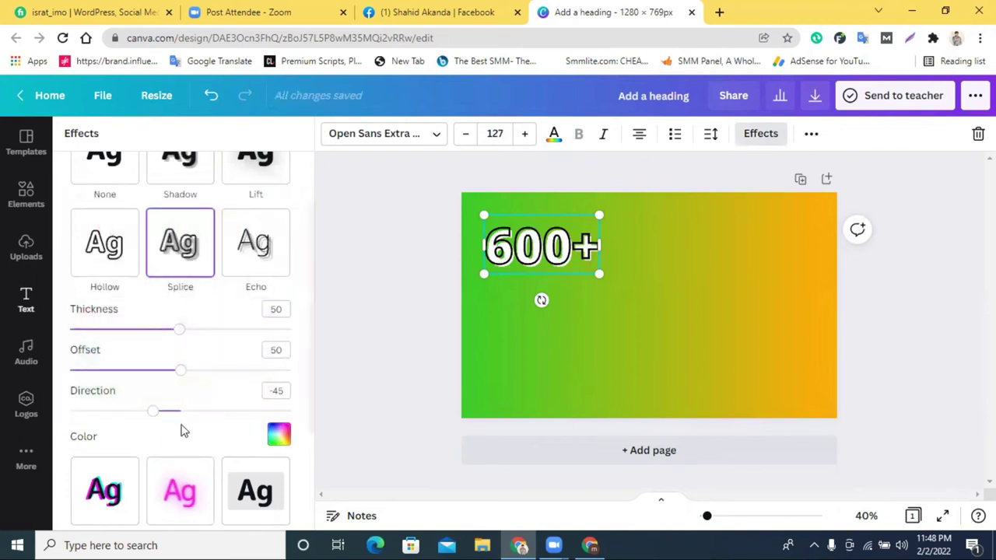
left_click_drag(183, 374, 85, 373)
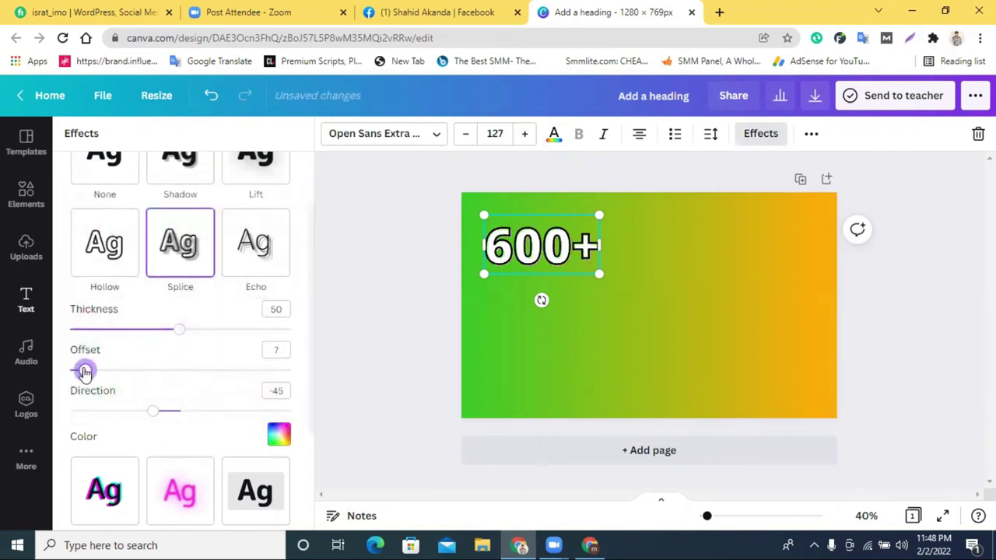
left_click_drag(153, 412, 6, 420)
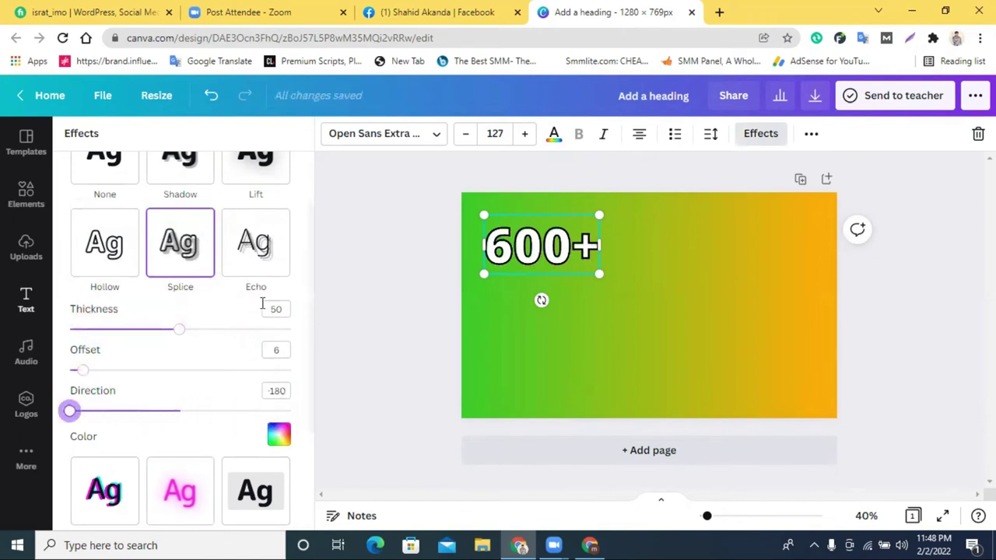
left_click_drag(176, 336, 226, 346)
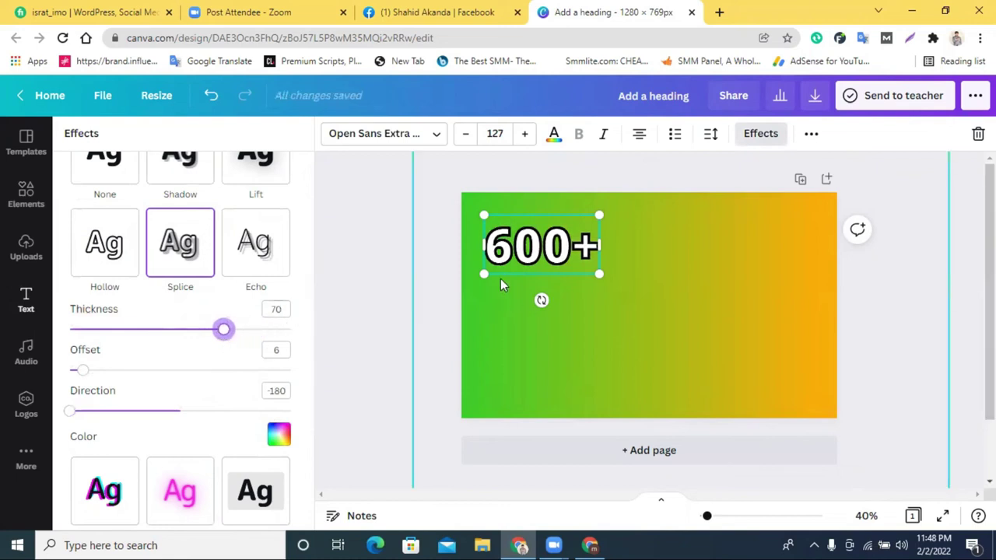
left_click_drag(552, 257, 552, 250)
left_click(893, 287)
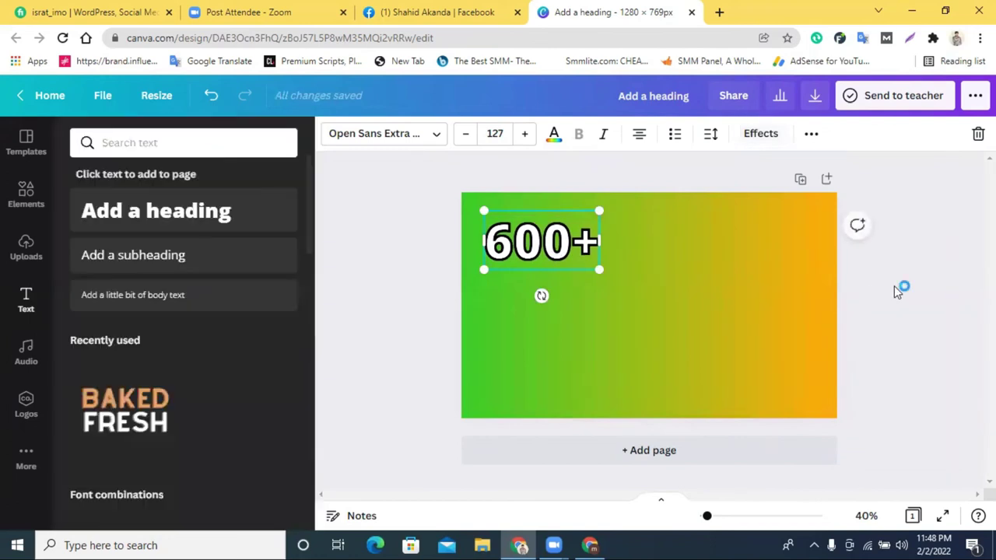
left_click(899, 296)
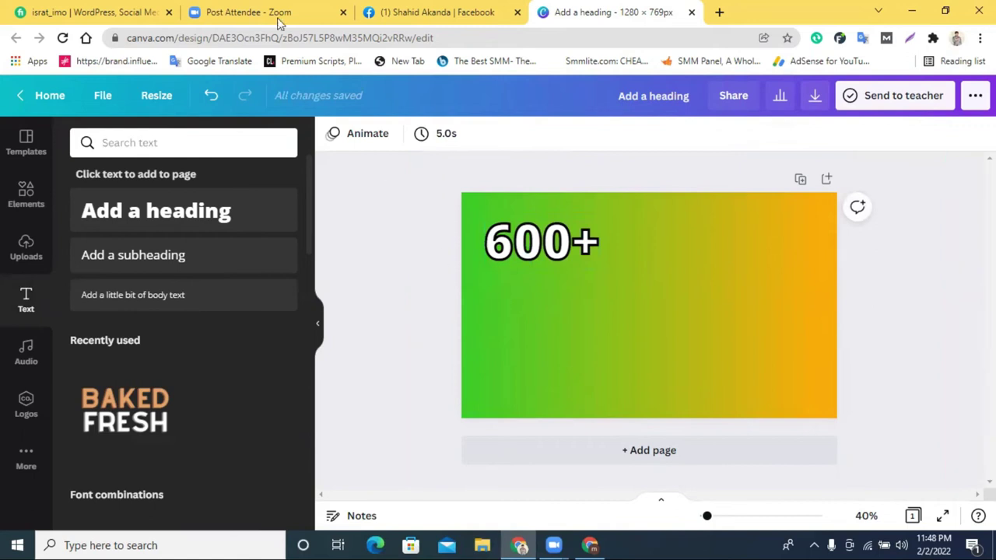
Step: Check the 500+ Dofollow Backlinks gig image on Fiverr as a reference and return to the Canva design
left_click(591, 544)
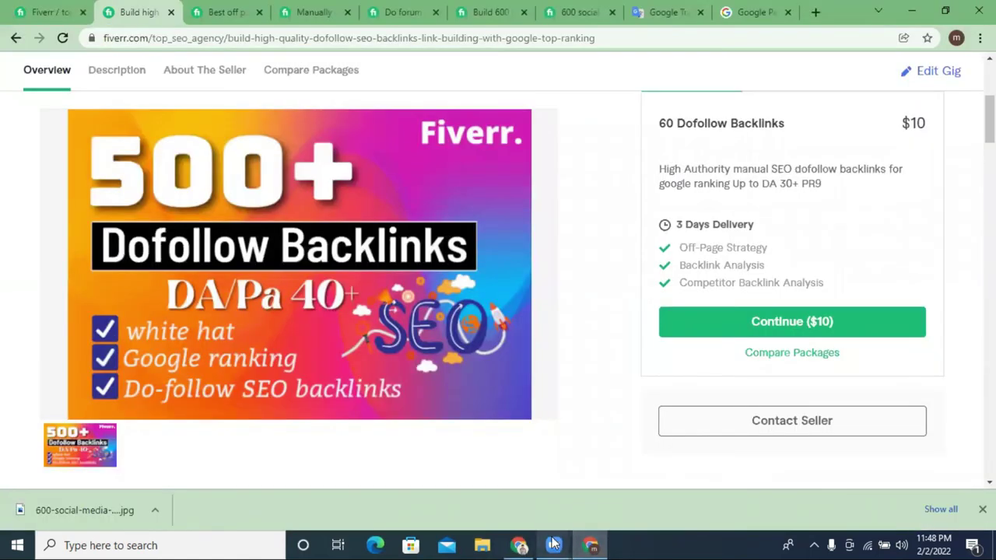
left_click(518, 545)
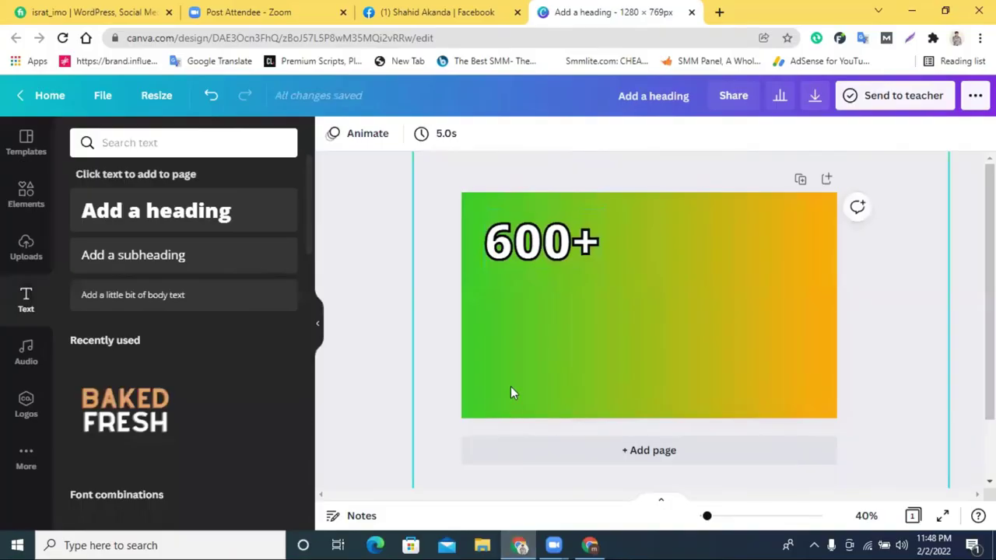
left_click(144, 227)
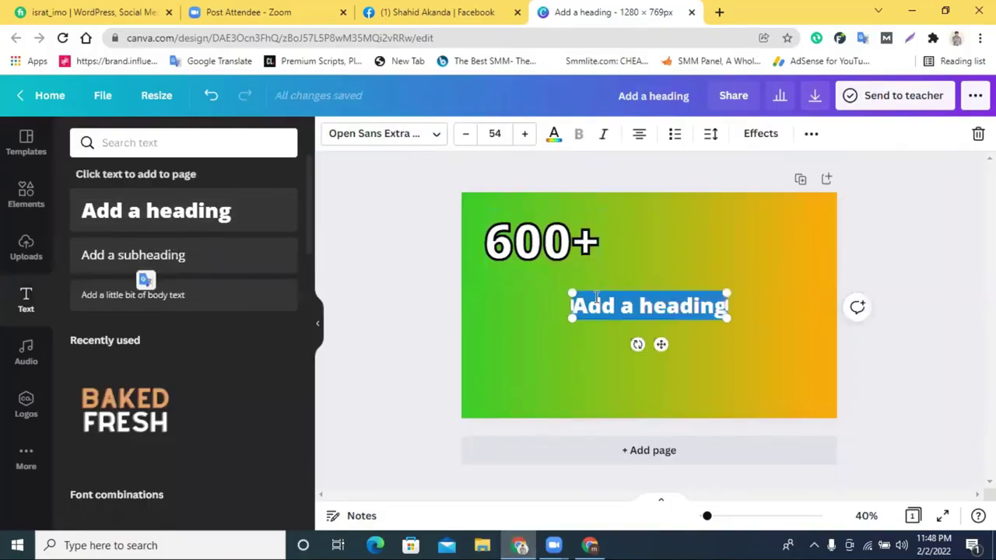
left_click(347, 273)
left_click_drag(611, 305, 184, 294)
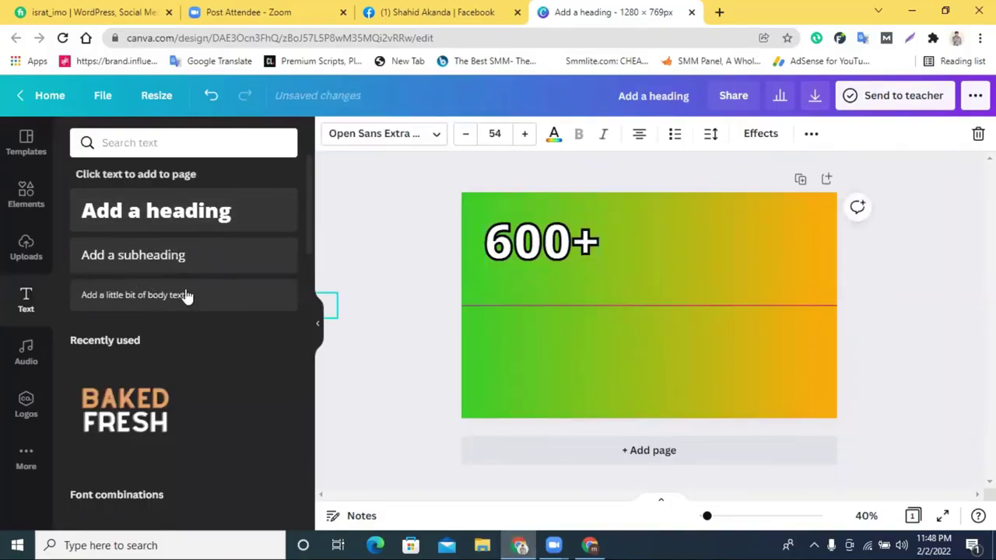
Step: Duplicate the "600+" heading and place the copy directly below the original
left_click(529, 259)
left_click(810, 133)
left_click(799, 180)
left_click_drag(579, 263, 572, 313)
Step: Replace the text of the duplicated heading below "600+" with "HQ PROFILE BACKLINK"
double_click(571, 314)
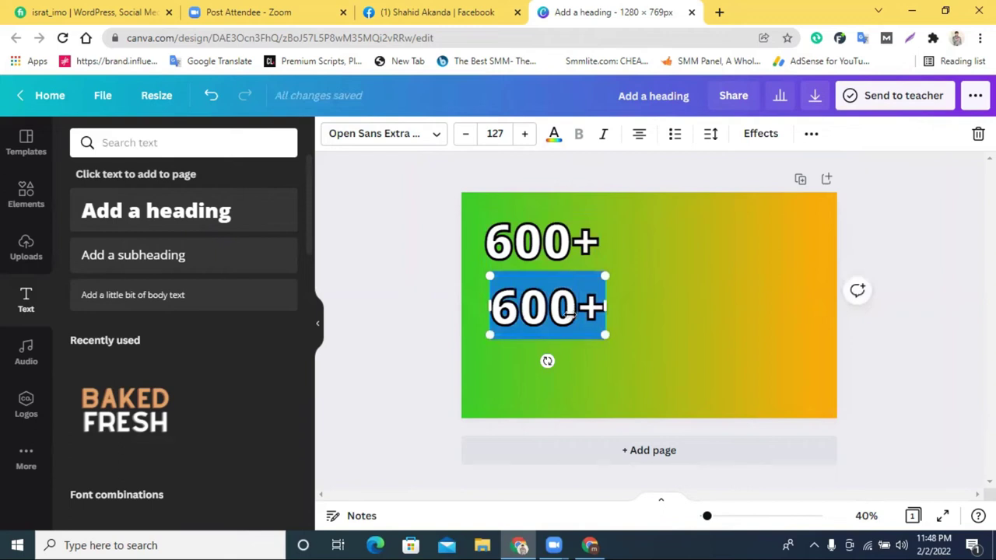
type("H")
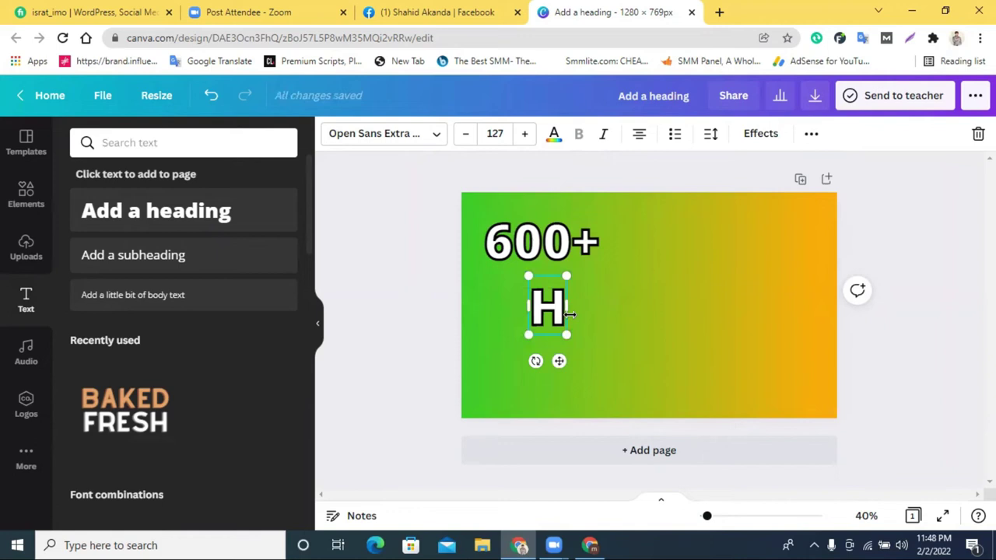
type("Q")
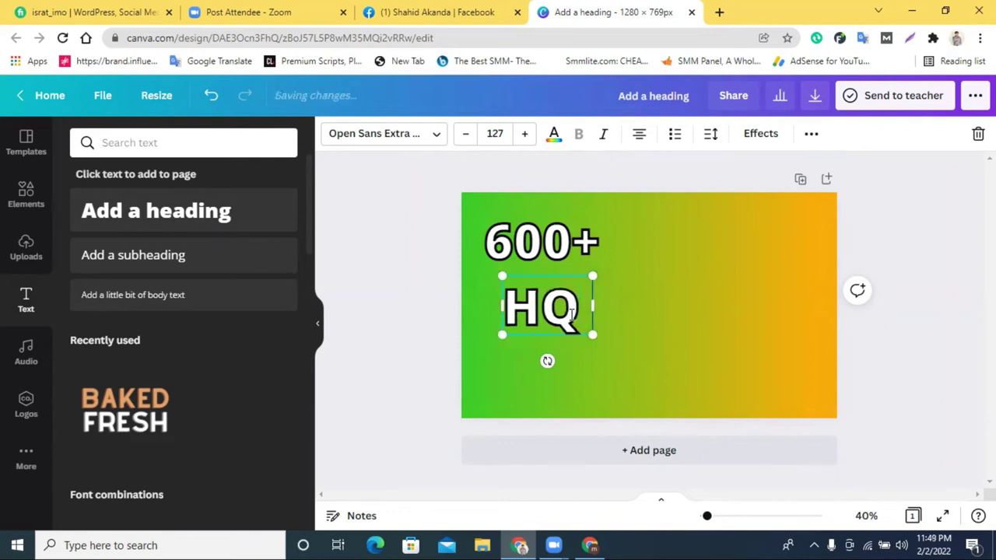
type("P")
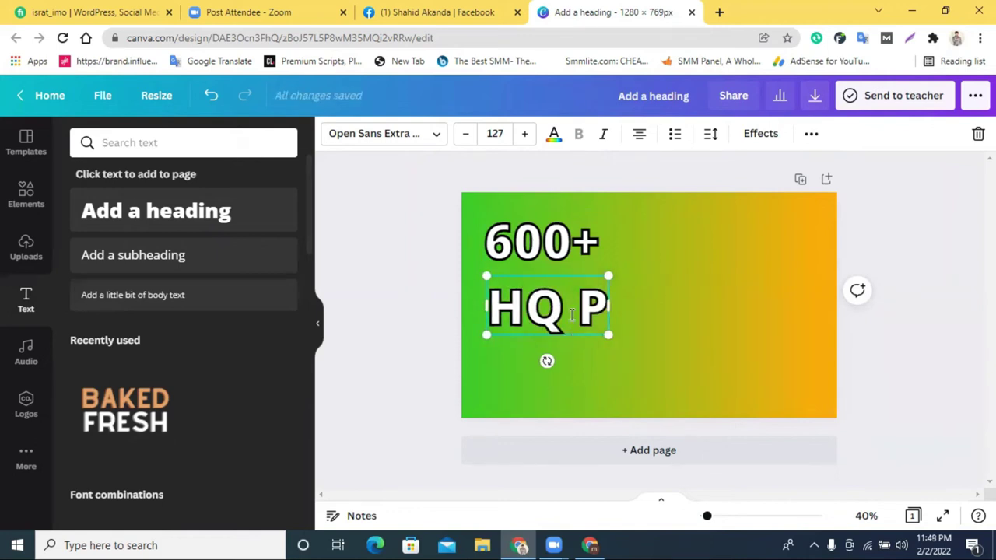
type("ROF")
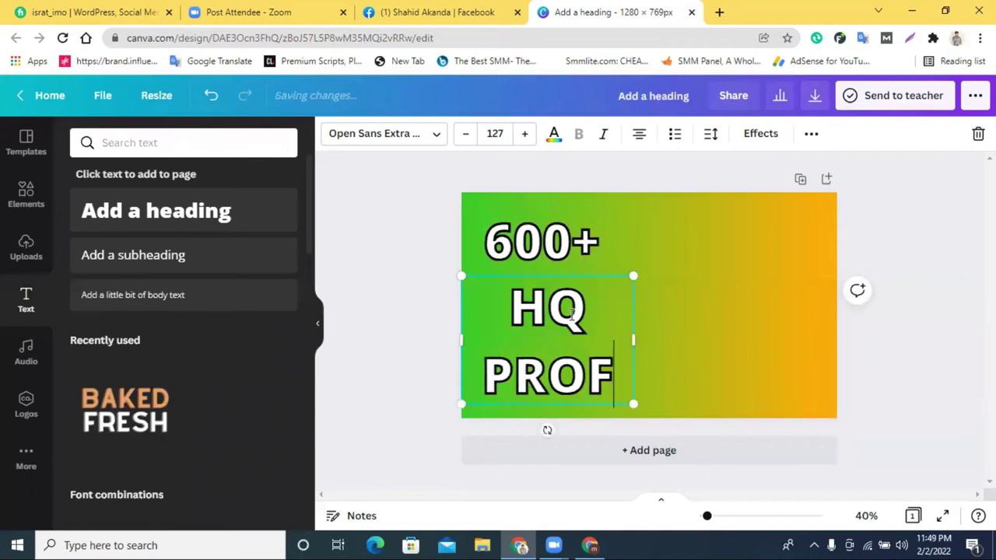
type("ILE BACKL")
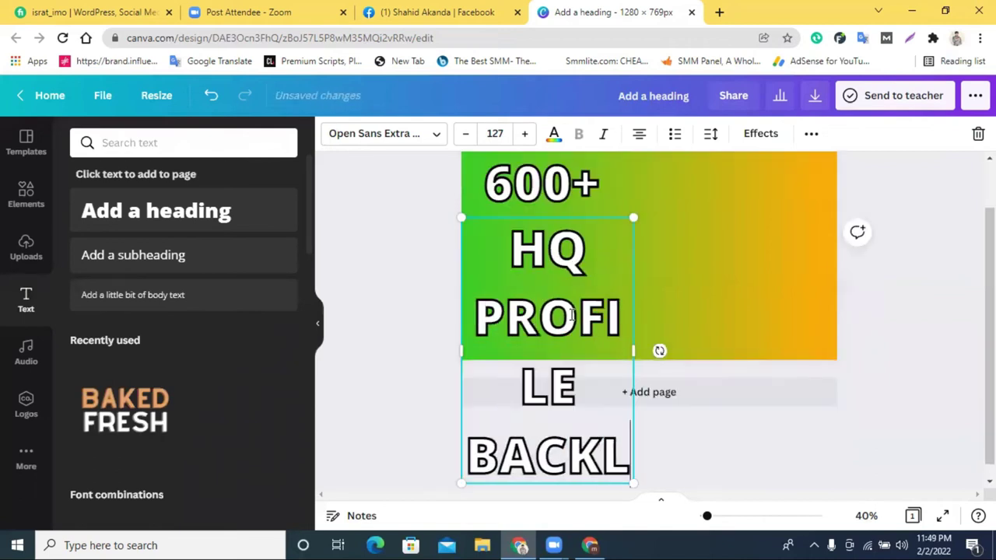
type("INK")
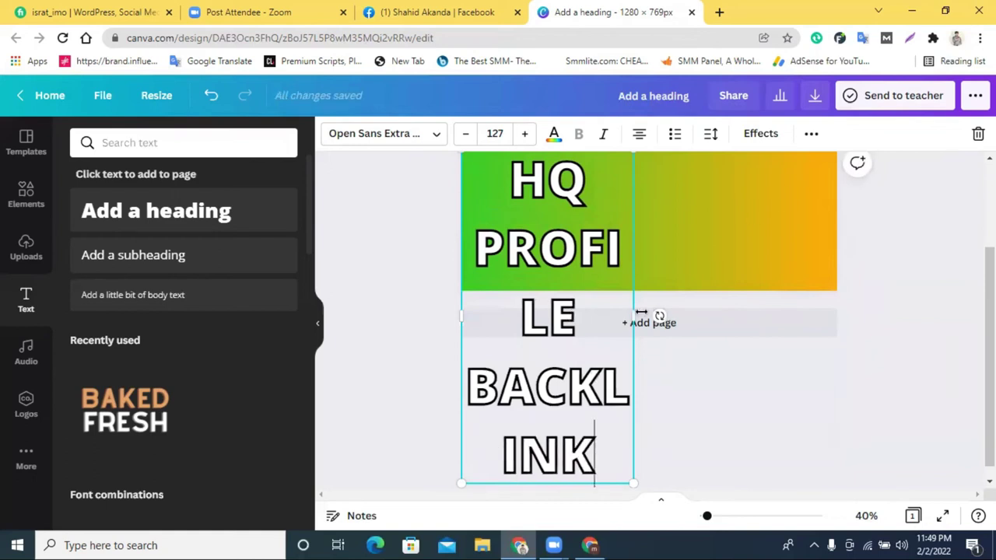
Step: Widen the "HQ PROFILE BACKLINK" text box and scale it to font size 94.3 so the text sits on two lines
left_click_drag(636, 315, 825, 295)
left_click_drag(825, 404, 732, 372)
left_click_drag(733, 322, 845, 304)
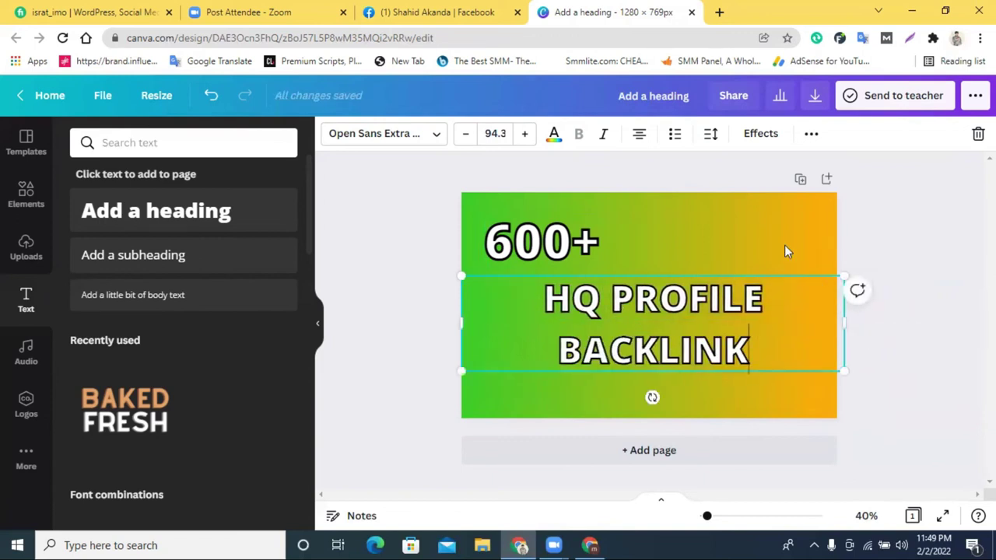
Step: Duplicate the "HQ PROFILE BACKLINK" heading, leave the copy near the page's lower edge, and move the original up beside "600+"
left_click(812, 135)
left_click(806, 169)
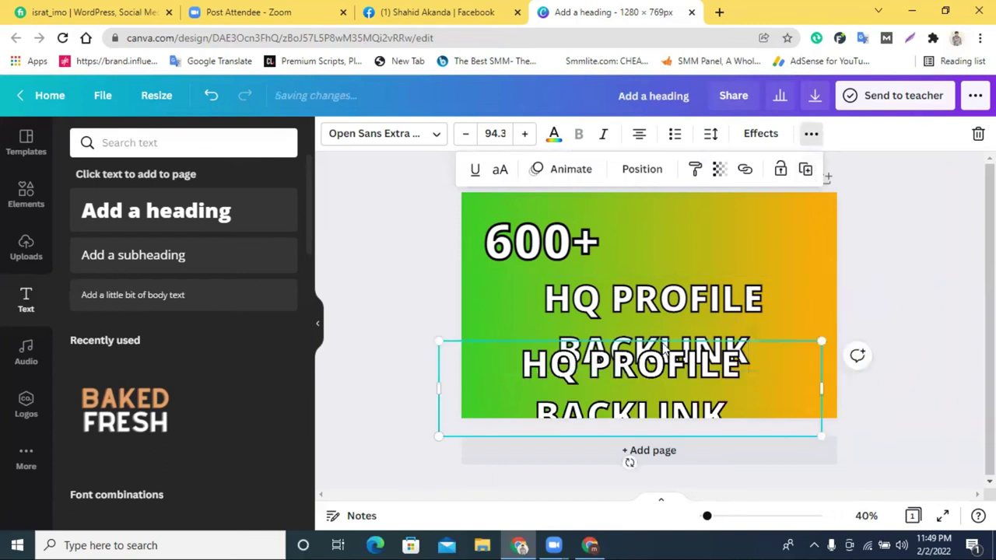
left_click_drag(663, 351, 661, 359)
left_click_drag(652, 310, 652, 286)
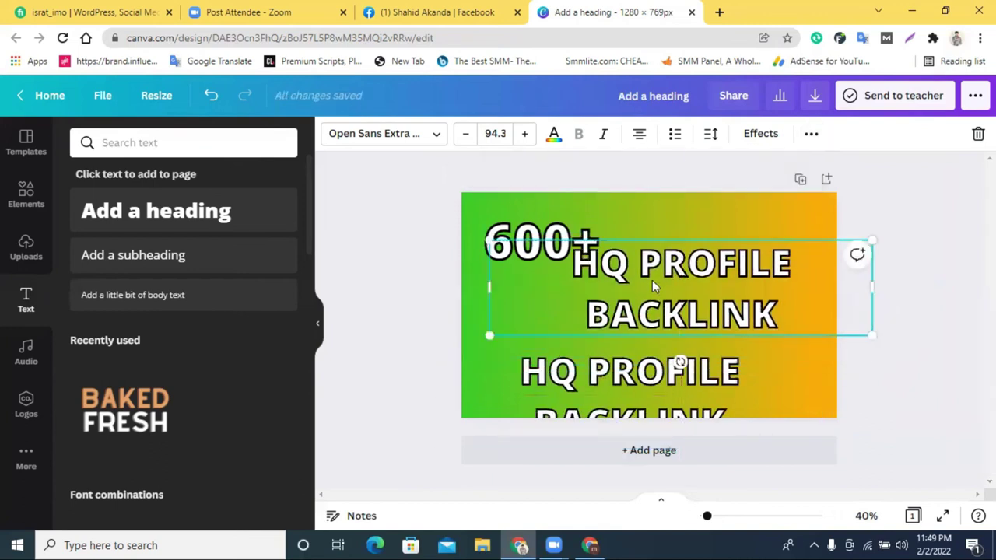
Step: Delete the word "BACKLINK" from the upper heading and align the remaining "HQ PROFILE" line directly beneath "600+"
double_click(653, 322)
left_click(653, 322)
double_click(654, 322)
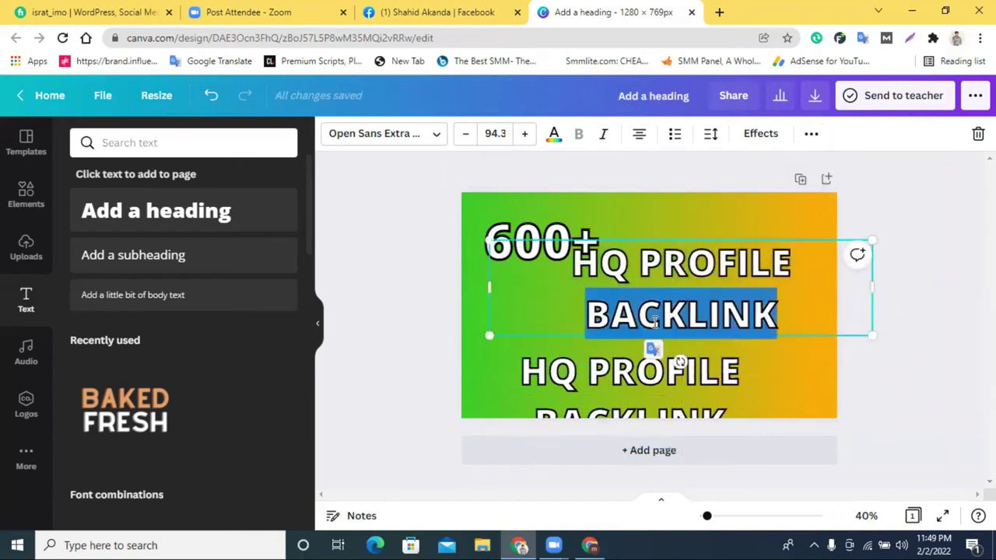
key("BackSpace")
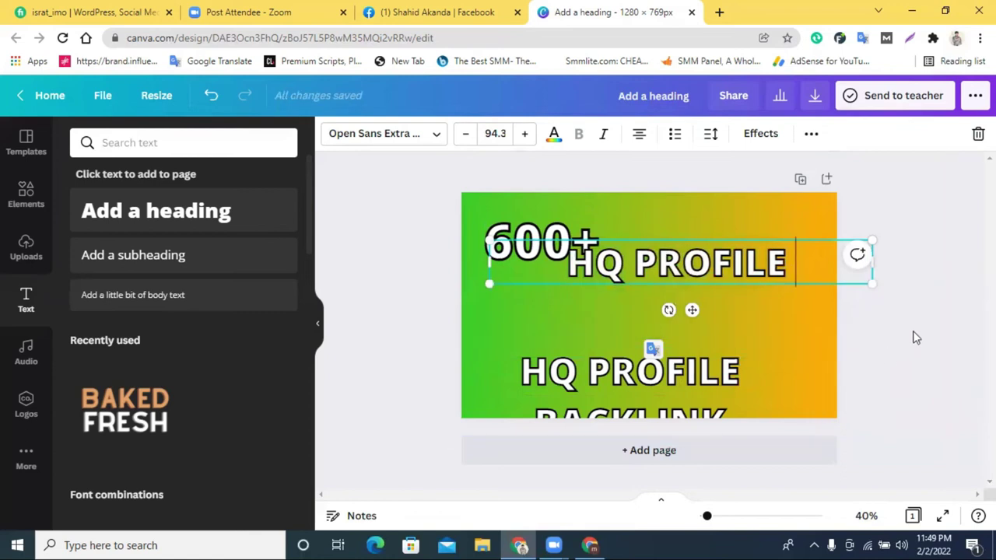
left_click(911, 338)
left_click_drag(652, 264, 571, 287)
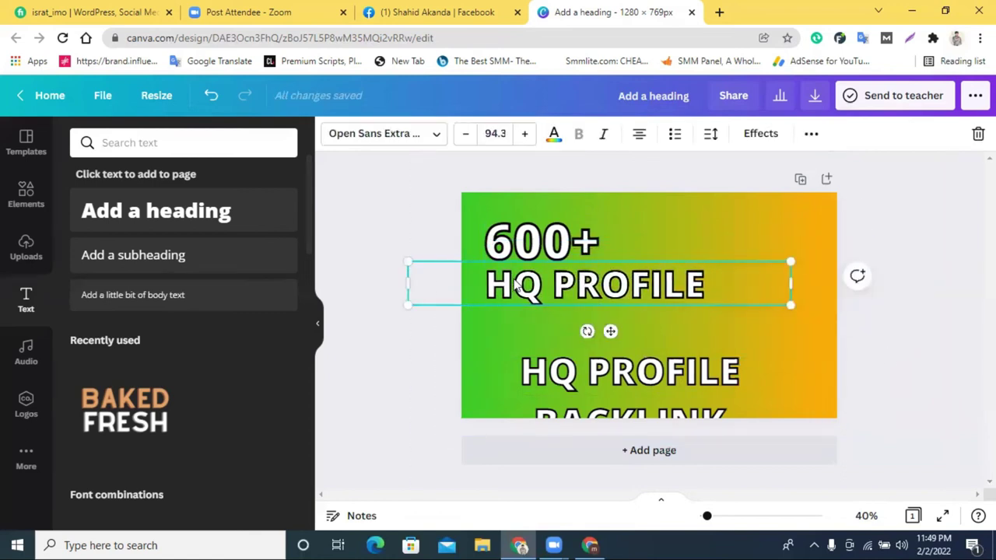
Step: Change the upper heading to "High Quality PROFILE" and widen its text box to fit the text on one line
type("igh")
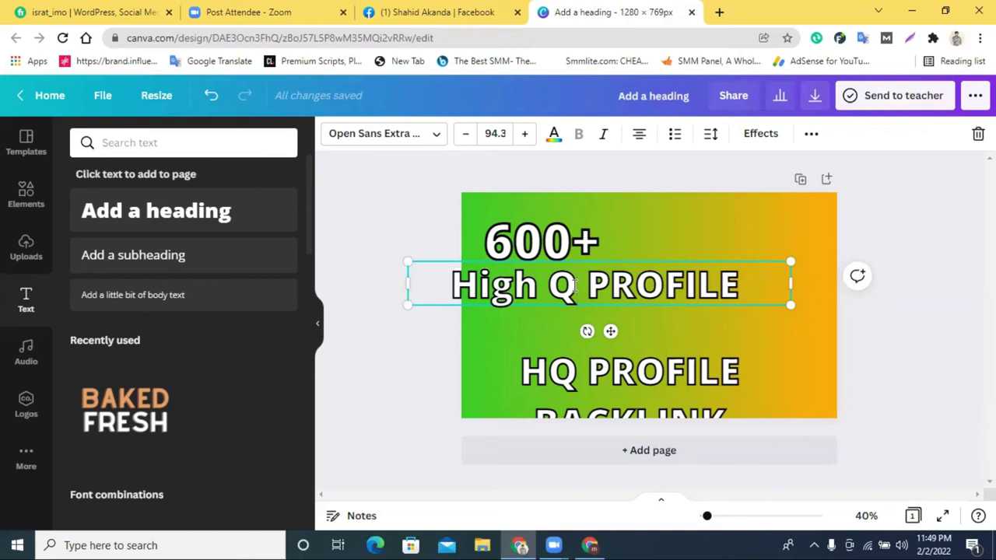
type("u")
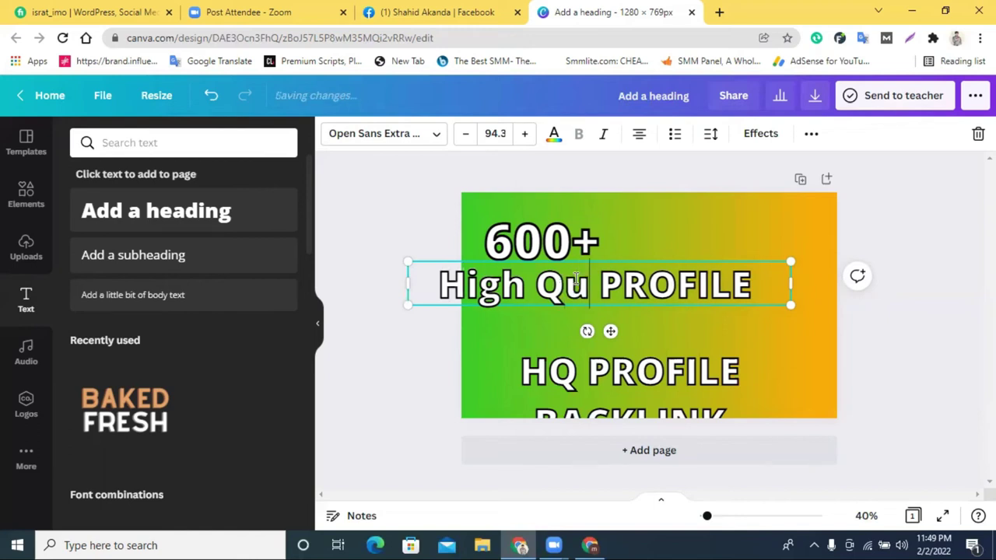
type("ality")
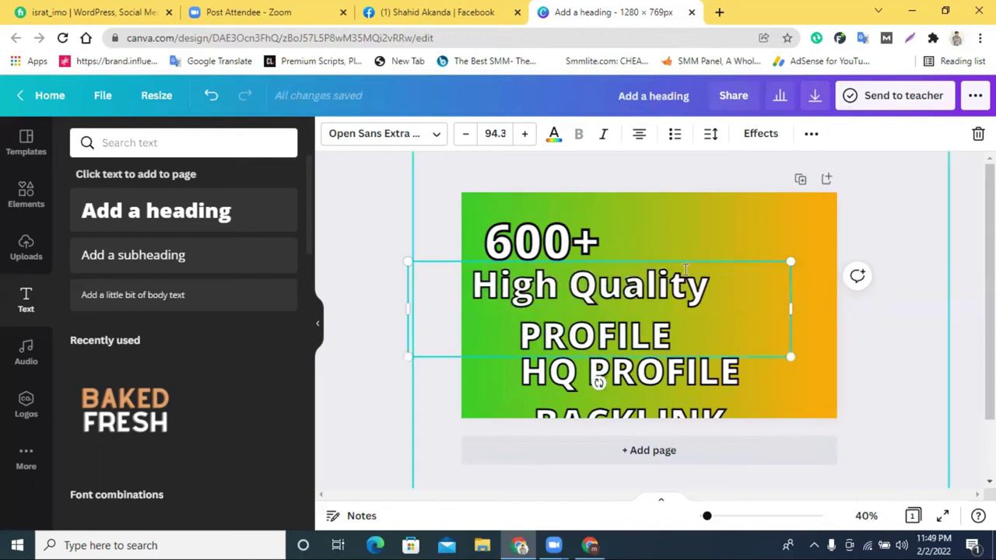
left_click_drag(791, 308, 835, 304)
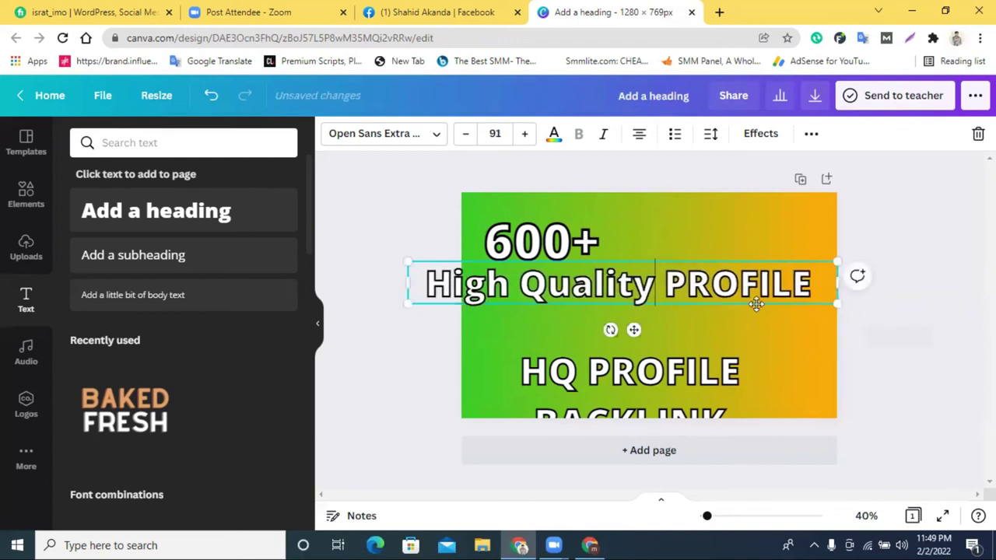
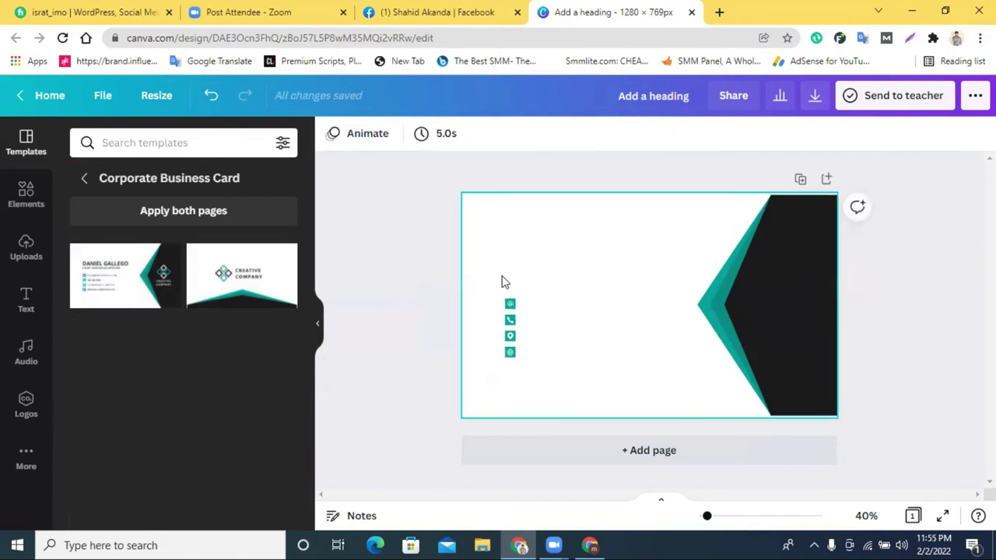
Step: Delete the four contact icons from the business card layout and enlarge the arrow-shaped graphic so it bleeds off the page's right side
left_click_drag(501, 270, 503, 350)
key("Delete")
left_click_drag(733, 312, 798, 285)
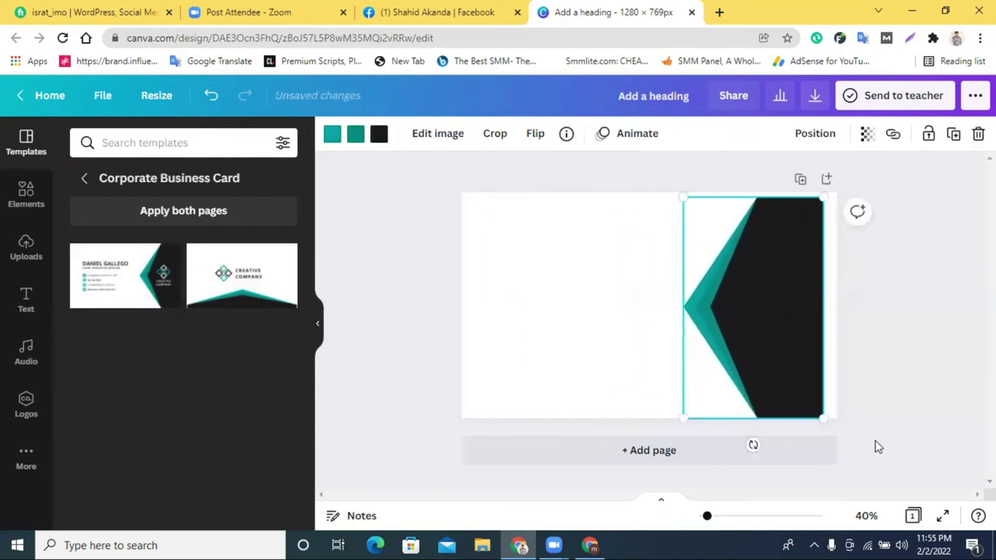
left_click_drag(823, 418, 835, 371)
scroll(660, 423, "down", 1)
scroll(832, 450, "up", 1)
scroll(682, 485, "down", 2)
left_click_drag(687, 477, 664, 510)
scroll(544, 358, "up", 1)
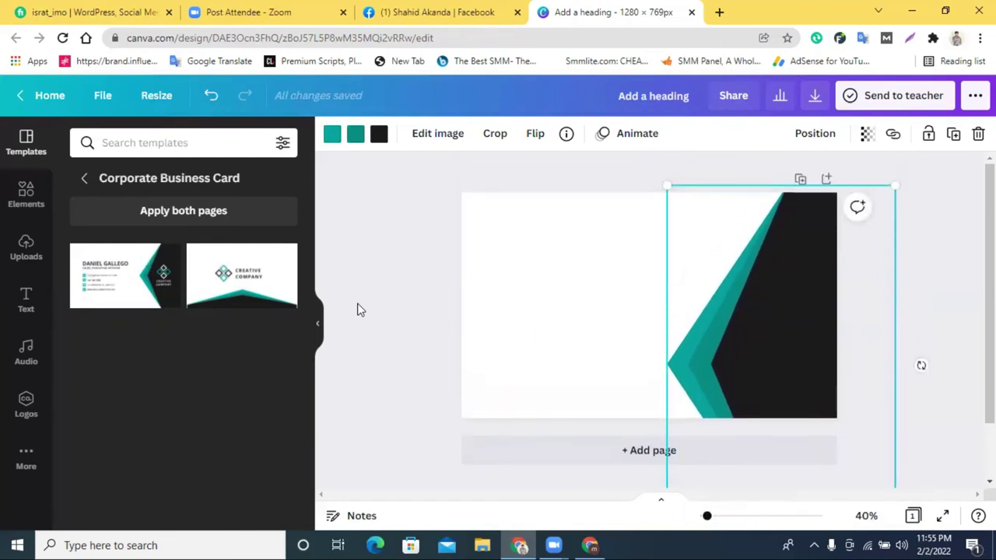
Step: Add the uploaded "600 High Quality Profile Backlinks" image to the page's left side as a color reference
left_click(375, 139)
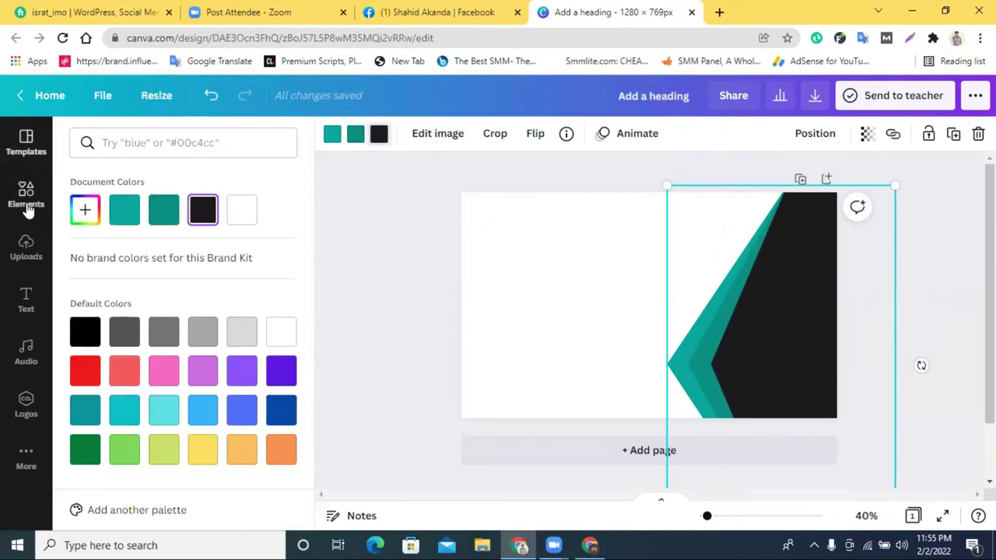
left_click(23, 249)
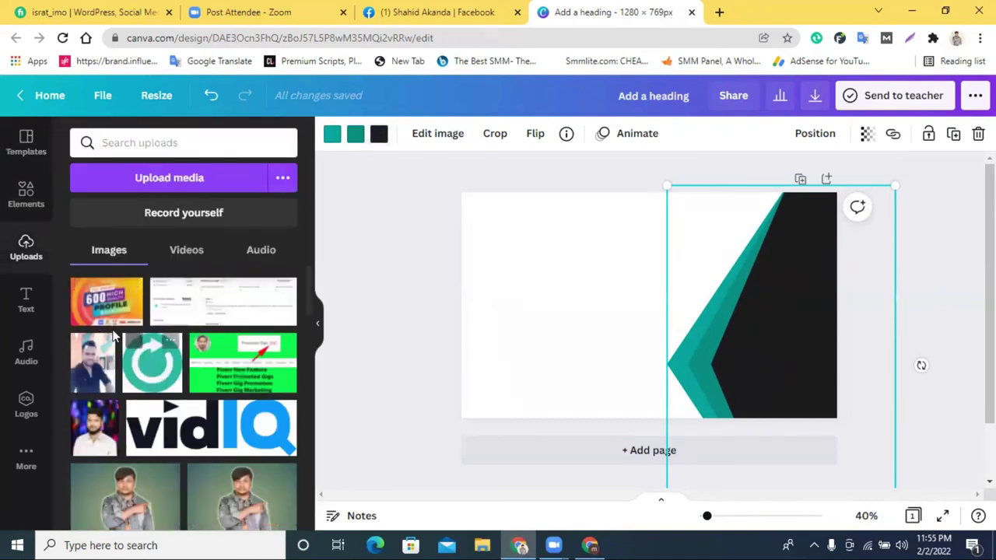
left_click(107, 301)
left_click_drag(669, 311, 531, 311)
Step: Recolor the black area of the arrow graphic to dark purple #2C0957, starting from the purple photo color
left_click(783, 311)
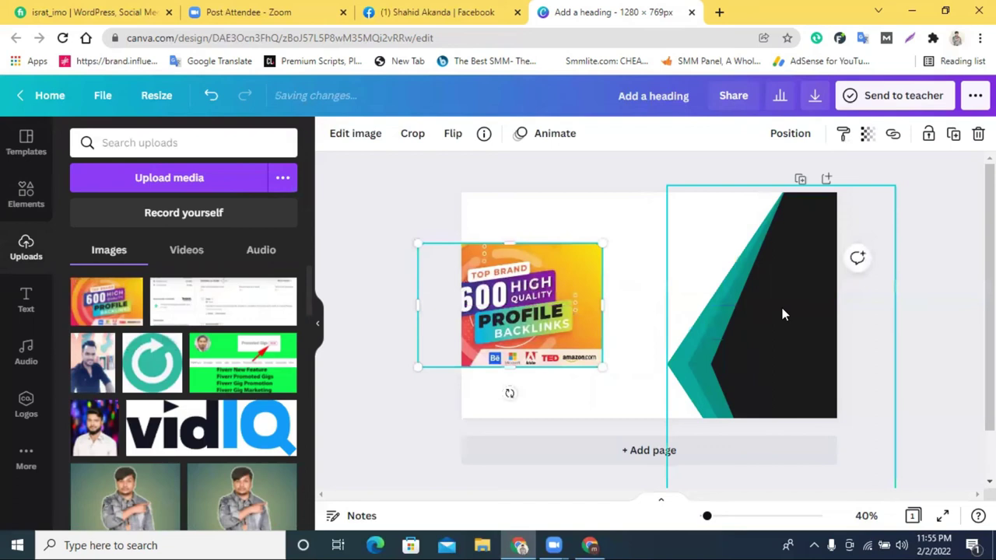
left_click(379, 135)
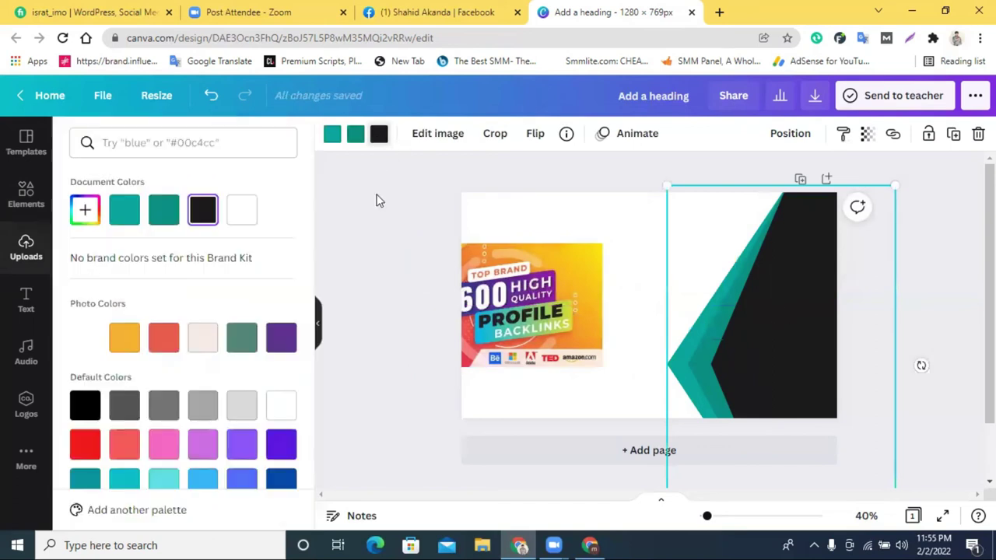
left_click(124, 340)
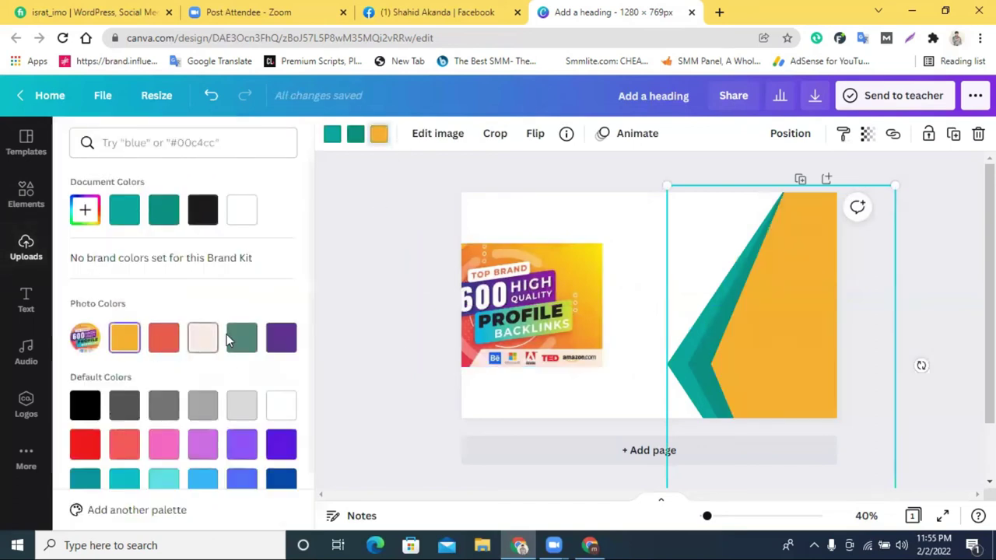
left_click(282, 339)
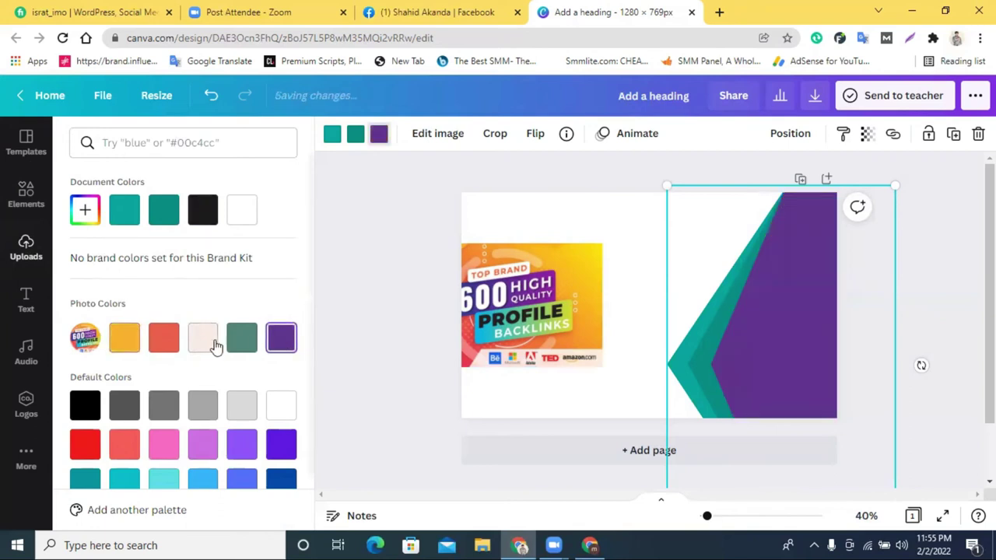
left_click(84, 209)
left_click_drag(225, 267, 269, 299)
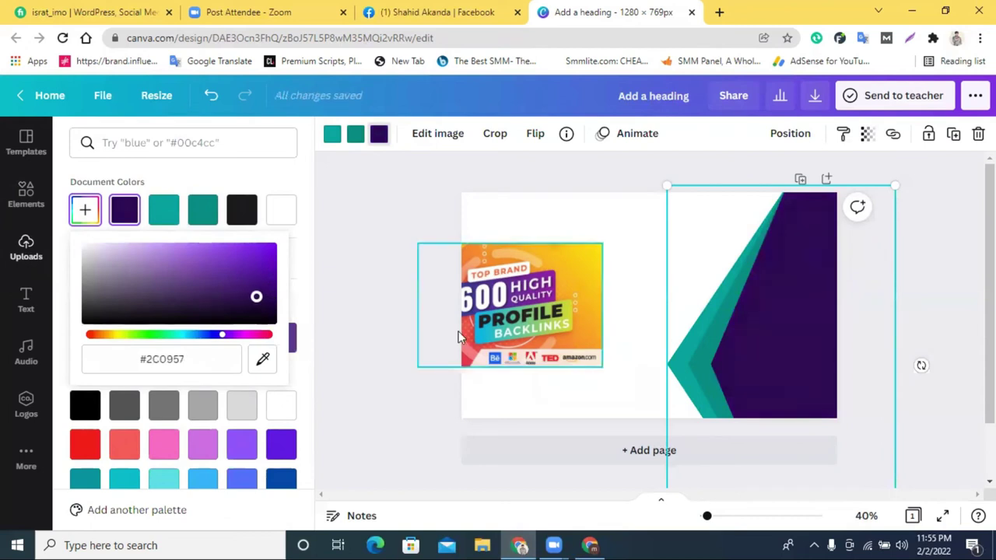
Step: Recolor the arrow graphic's inner stripe to the yellow-orange photo color and its outer stripe to the red photo color
left_click(355, 137)
left_click(125, 339)
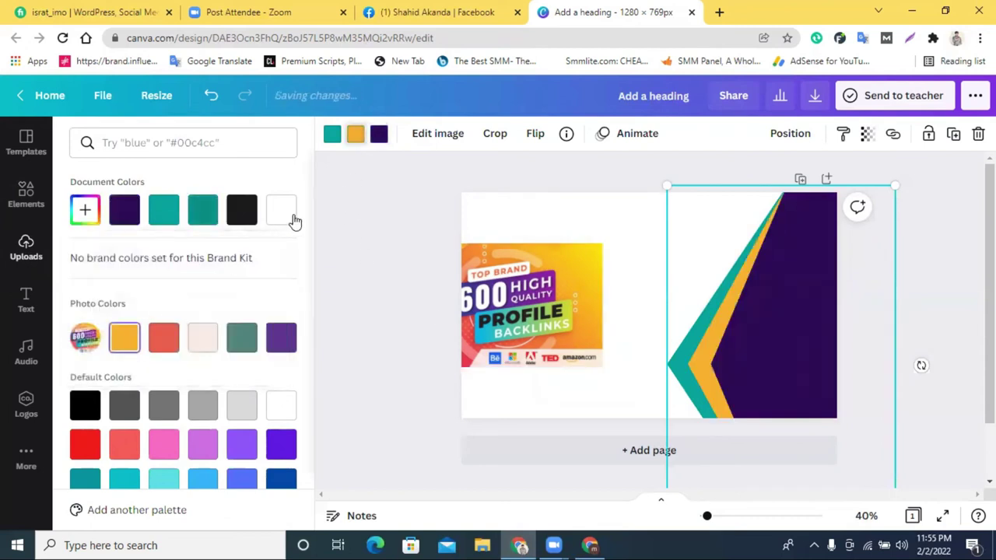
left_click(332, 136)
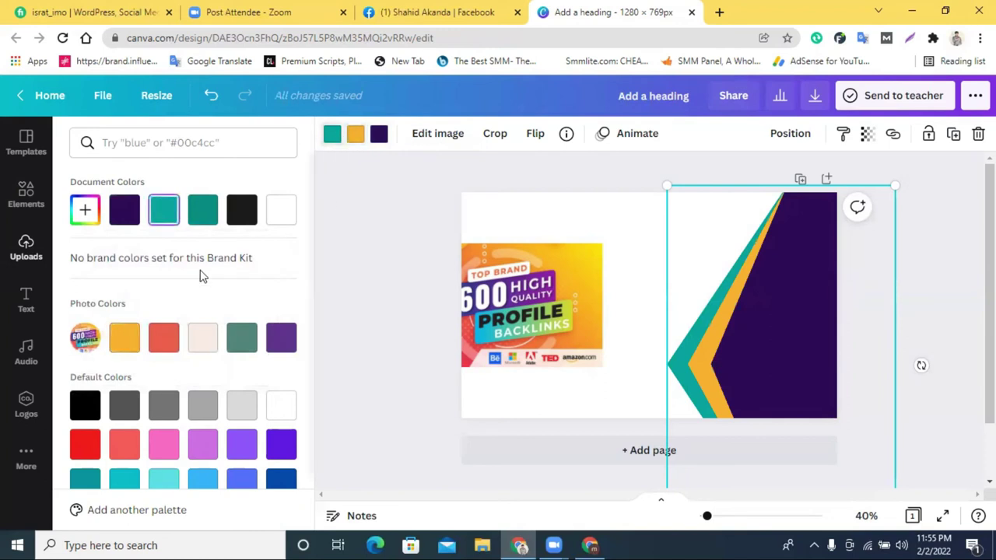
left_click(167, 338)
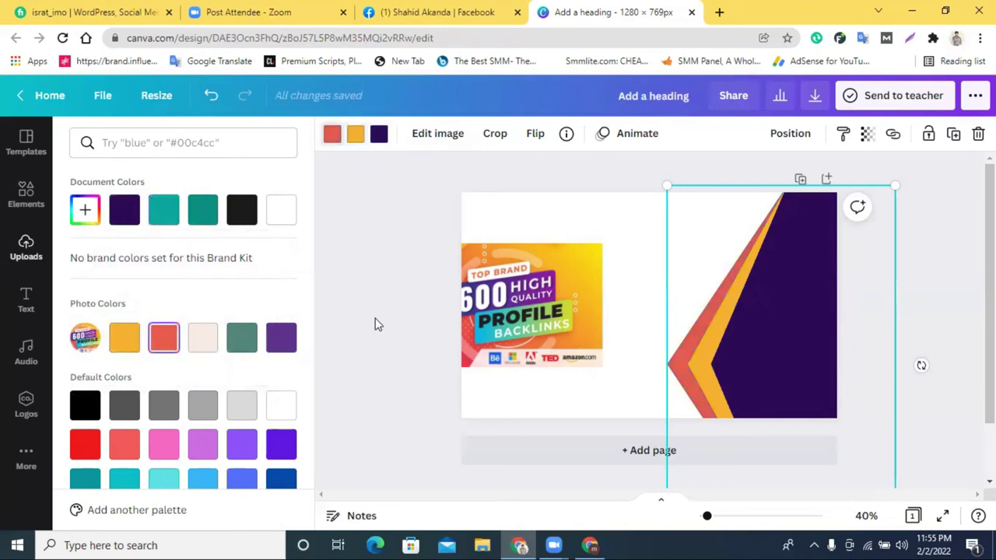
Step: Delete the "600 High Quality Profile Backlinks" reference image from the page
left_click(354, 314)
left_click(517, 325)
key("Delete")
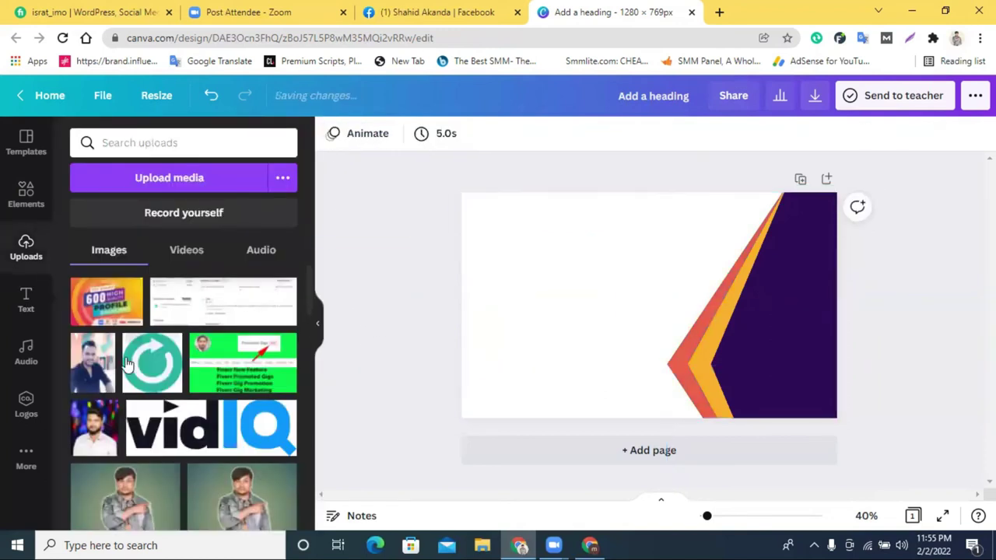
Step: Insert the uploaded photo of the pointing man in a denim jacket, enlarge it and place it over the arrow graphic
scroll(244, 472, "down", 2)
left_click(230, 412)
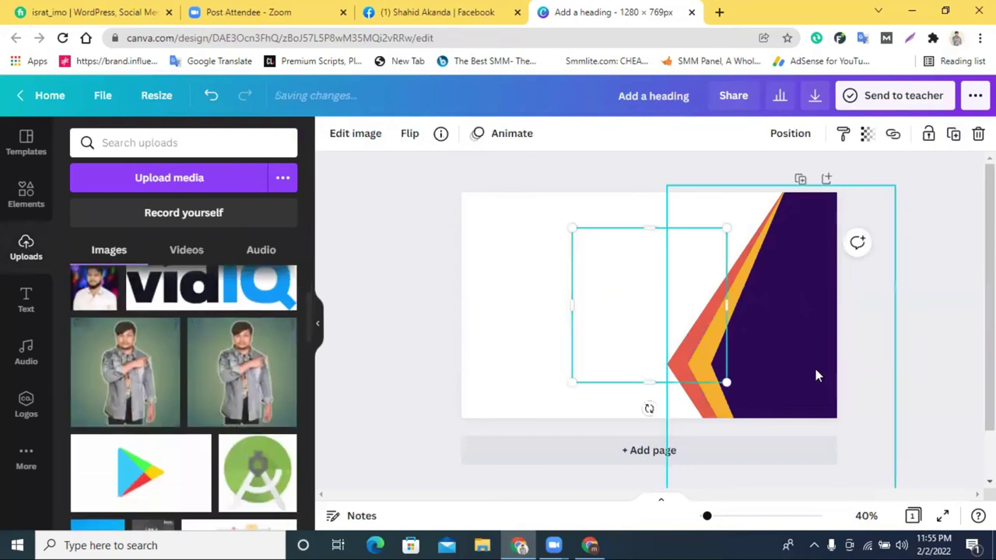
left_click_drag(652, 323, 743, 347)
left_click_drag(667, 251, 581, 167)
left_click_drag(752, 284, 794, 341)
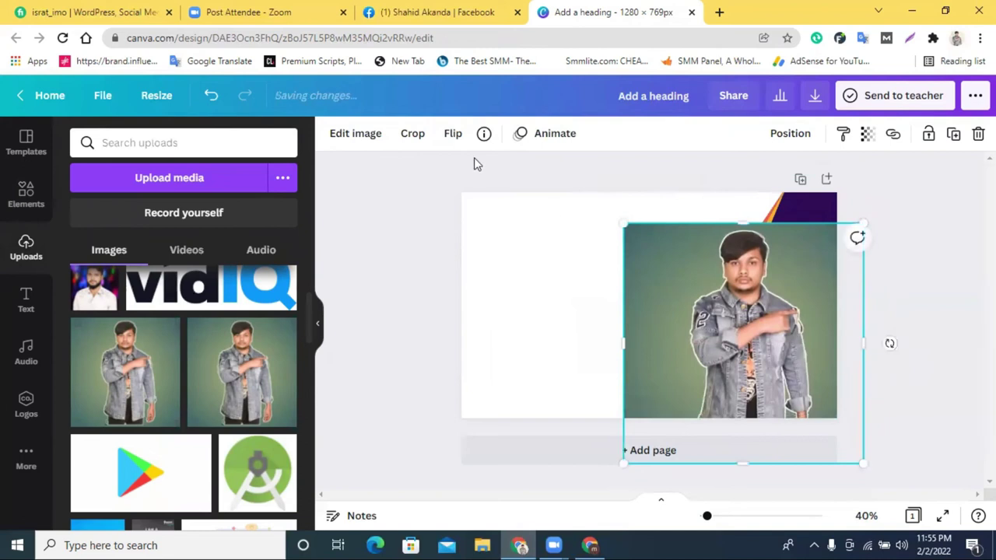
Step: Remove the background from the photo of the pointing man and shift the cut-out slightly over the arrow graphic
left_click(355, 135)
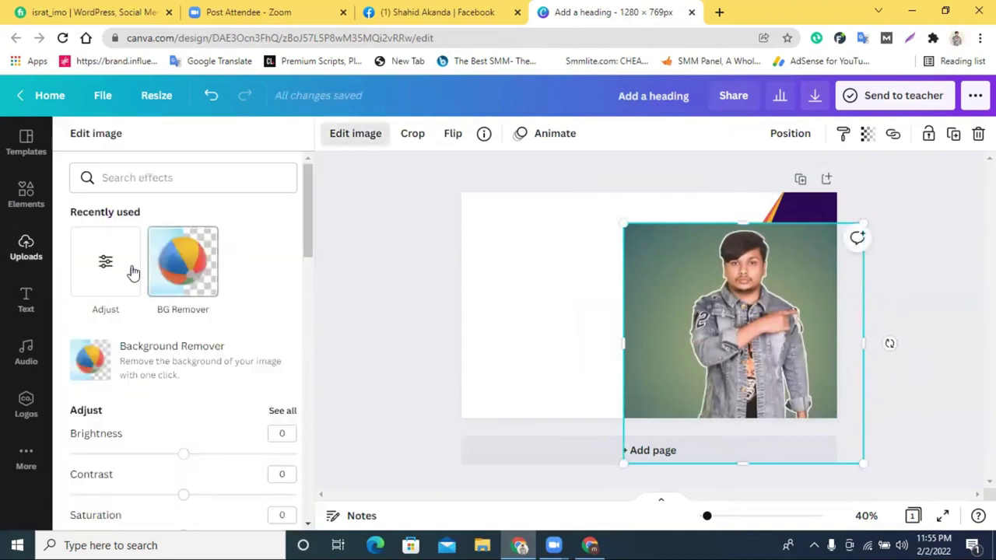
left_click(186, 265)
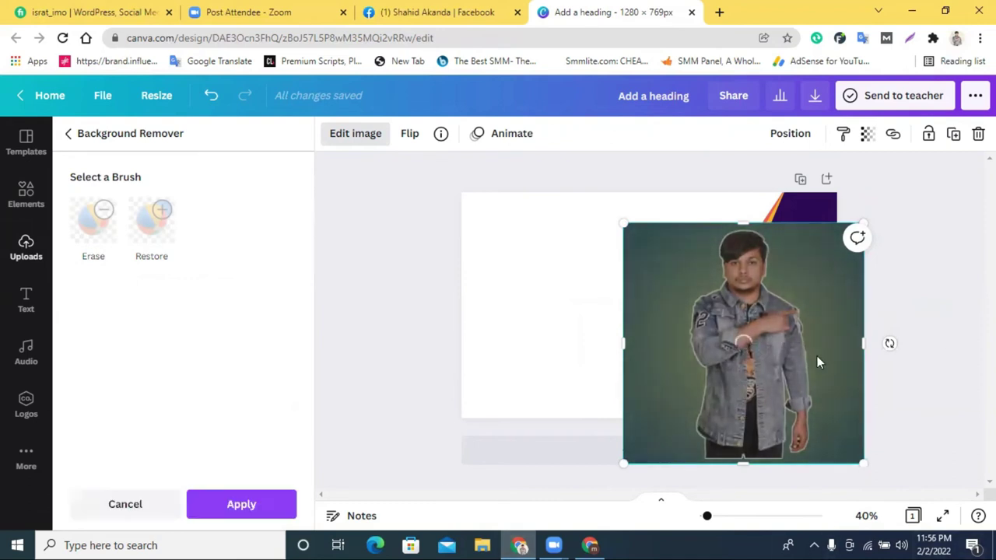
left_click_drag(809, 350, 816, 340)
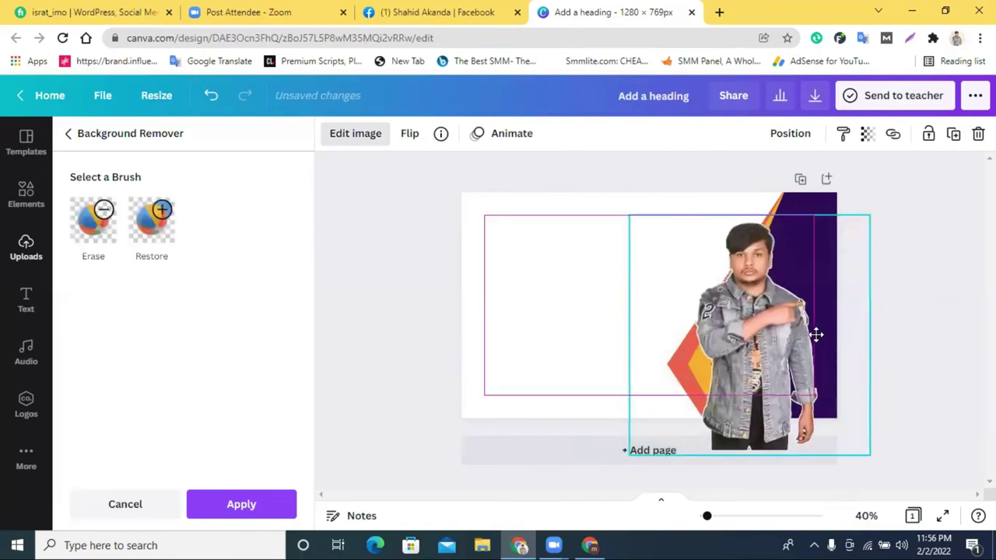
left_click(905, 339)
Step: Shift the arrow graphic slightly left and place the cut-out photo over its dark purple area
left_click_drag(727, 332, 636, 325)
left_click(771, 316)
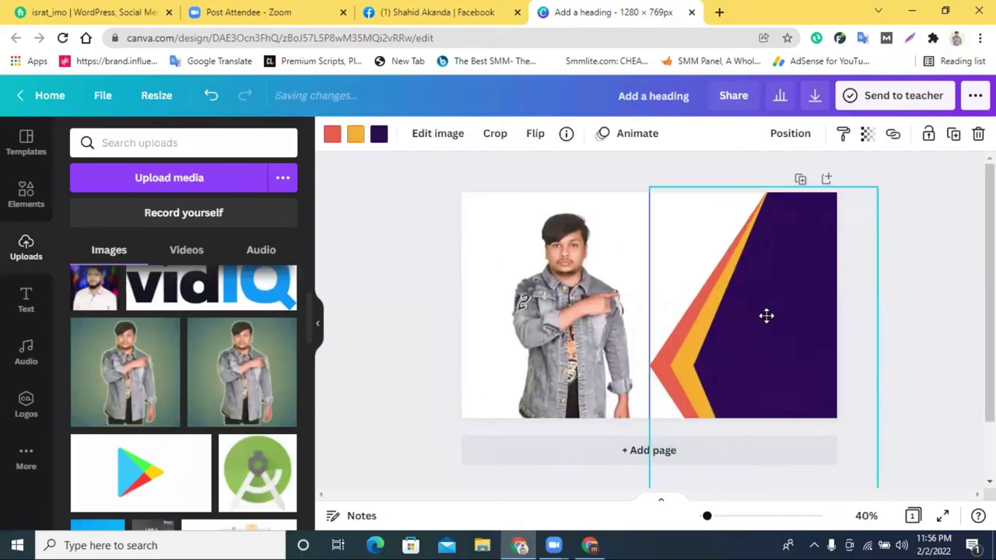
key("ctrl+z")
left_click_drag(745, 325, 779, 333)
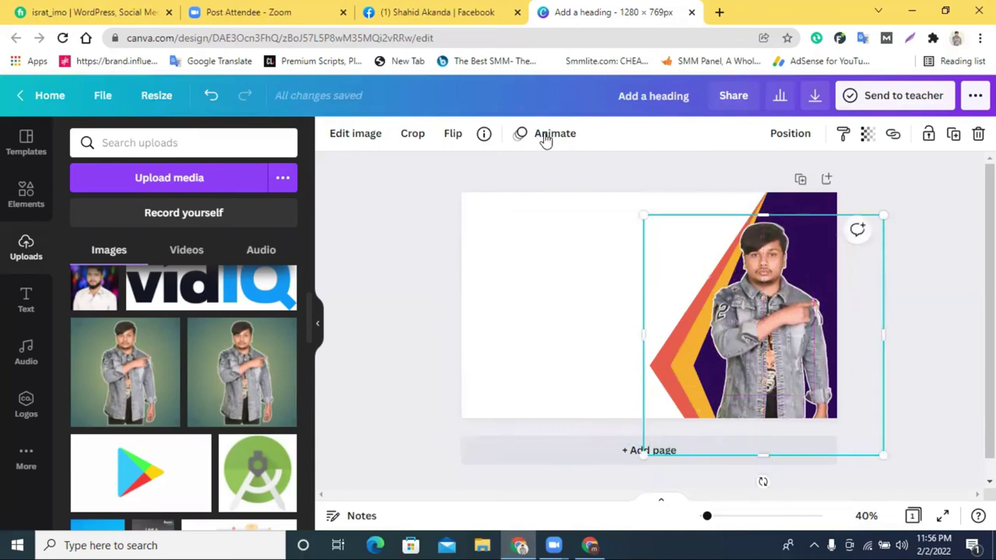
Step: Flip the cut-out photo horizontally so the man points toward the blank area, and move it to the page's right edge
left_click(454, 136)
left_click(459, 171)
left_click_drag(801, 308, 815, 303)
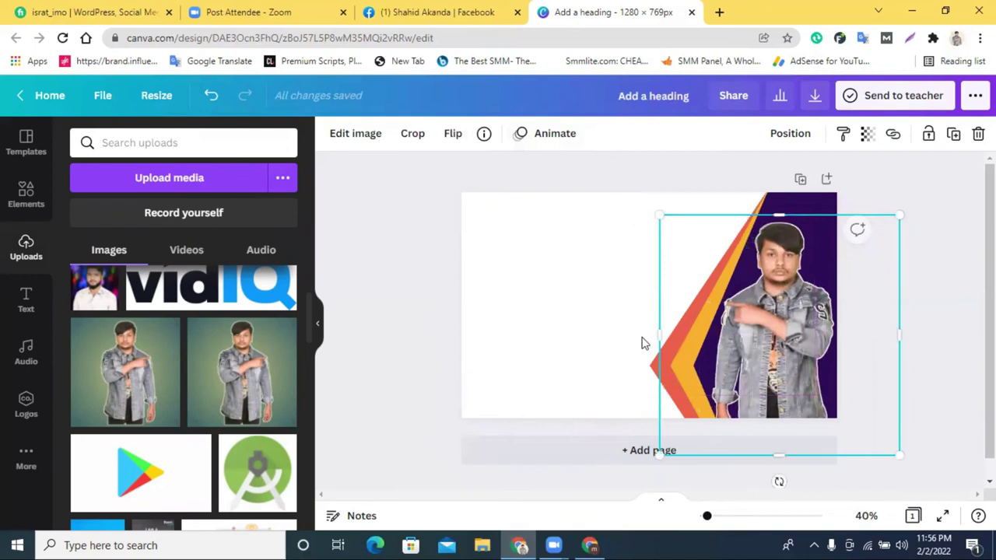
left_click(961, 313)
Step: Move the arrow graphic further left and nudge the cut-out photo left within the purple area
left_click_drag(651, 362, 628, 365)
left_click(332, 136)
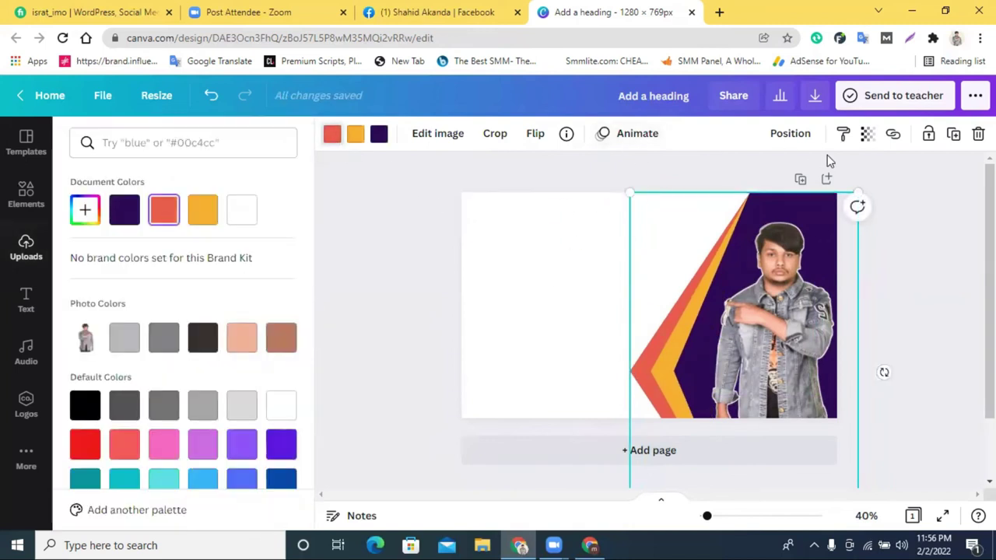
left_click(796, 143)
left_click(790, 133)
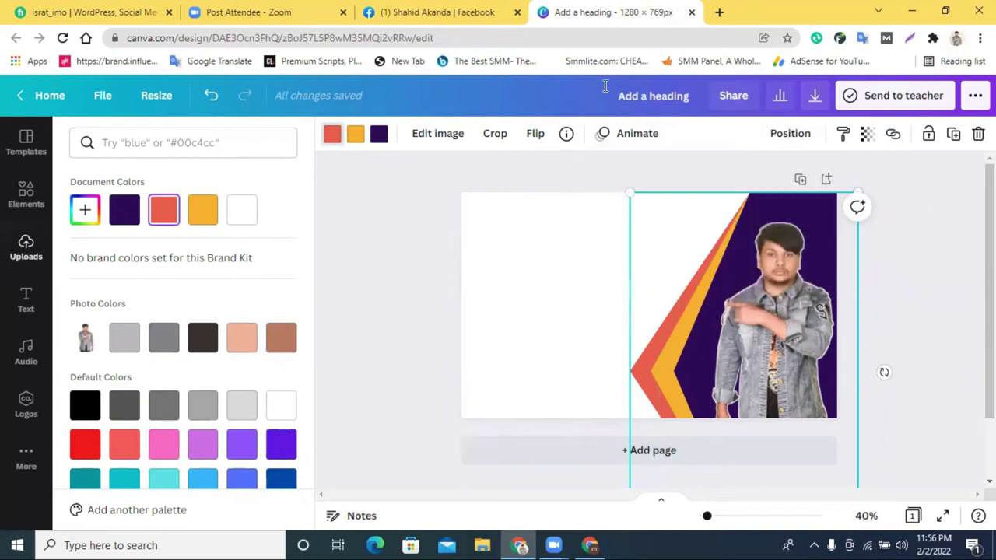
double_click(759, 210)
left_click(920, 238)
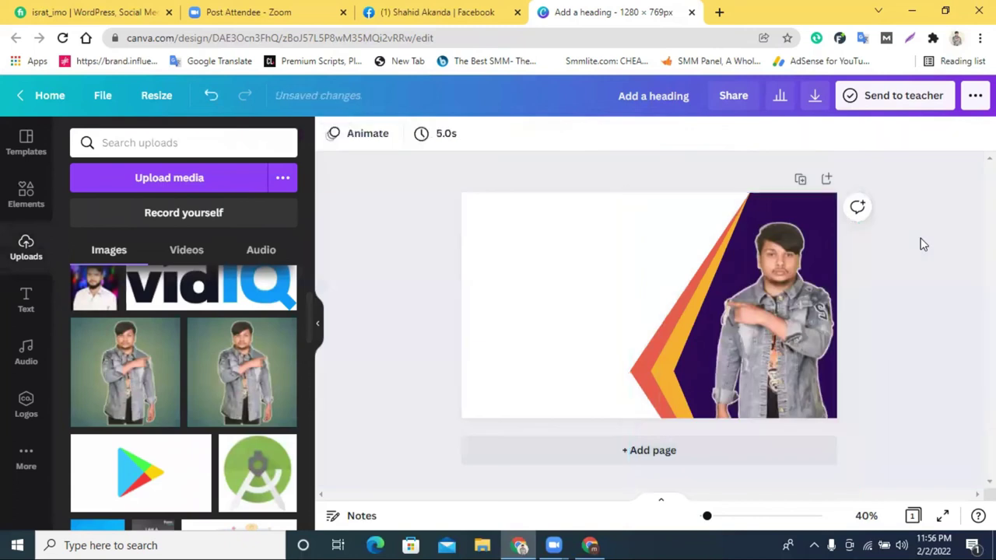
left_click_drag(801, 315, 790, 309)
left_click(946, 297)
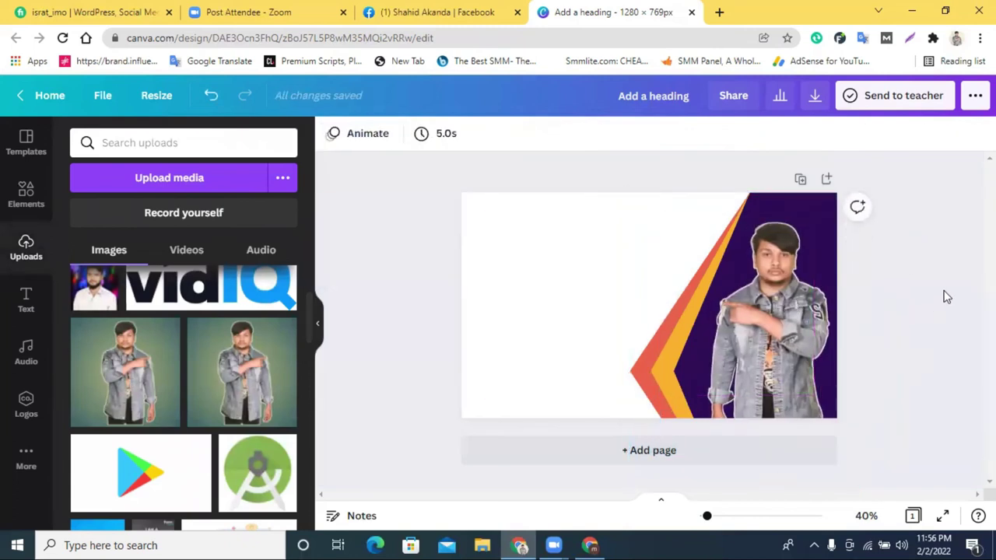
Step: Add a heading reading "600+", enlarge it to font size 113 and place it in the page's upper-left area
left_click(31, 201)
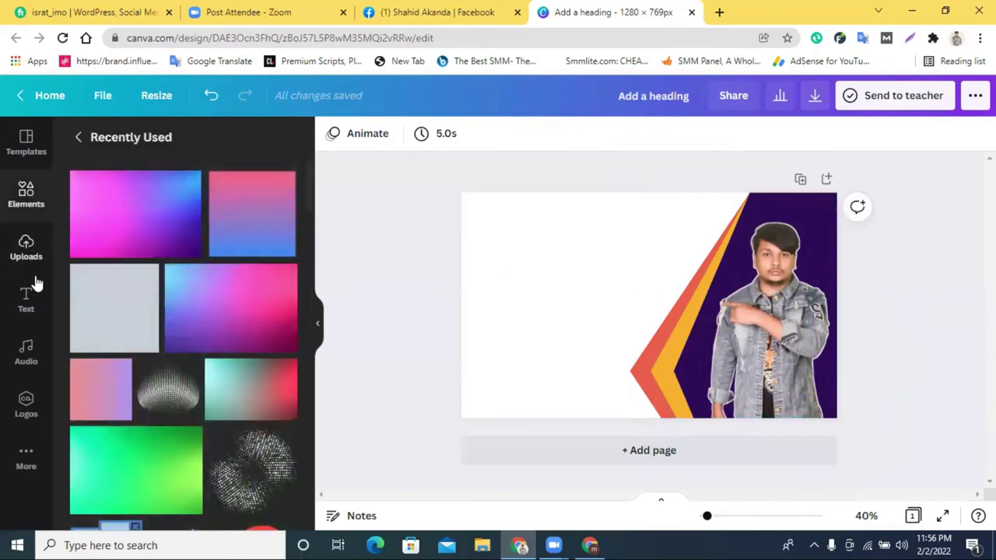
left_click(49, 303)
left_click(149, 225)
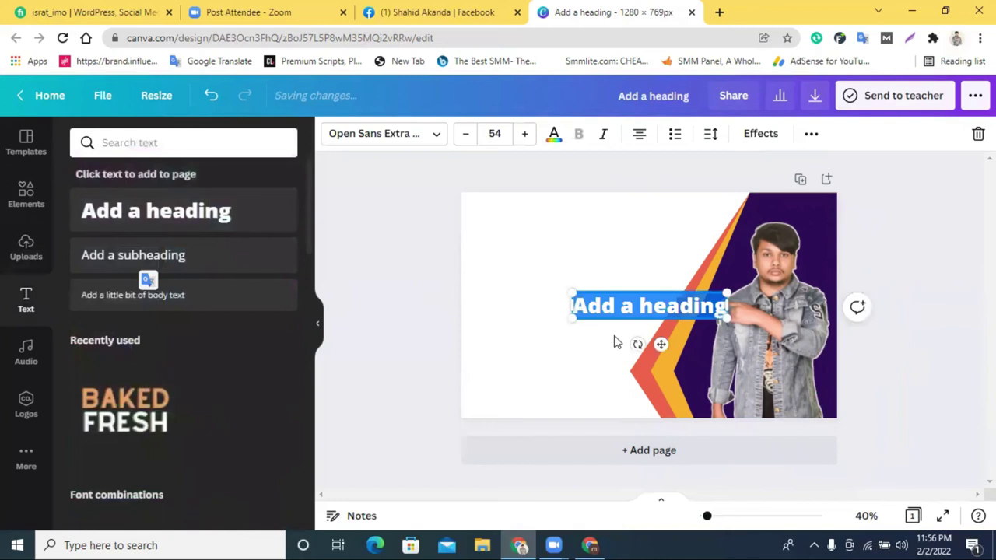
type("100")
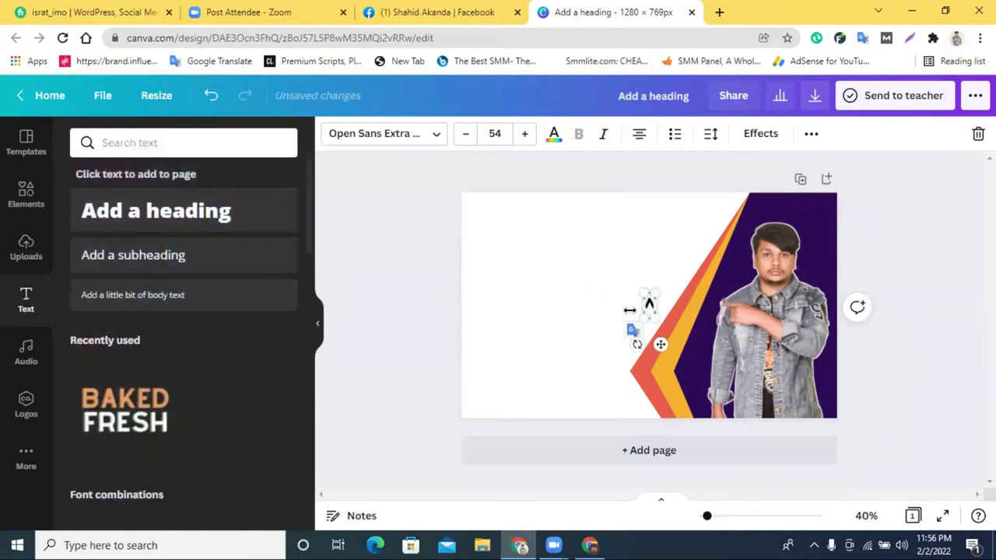
key("BackSpace")
key("BackSpace")
key("BackSpace")
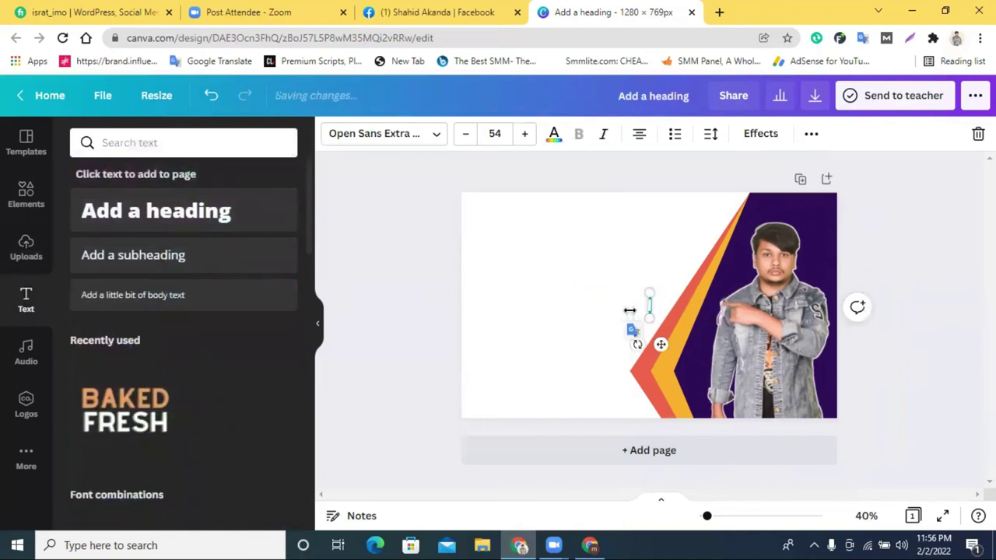
type("600")
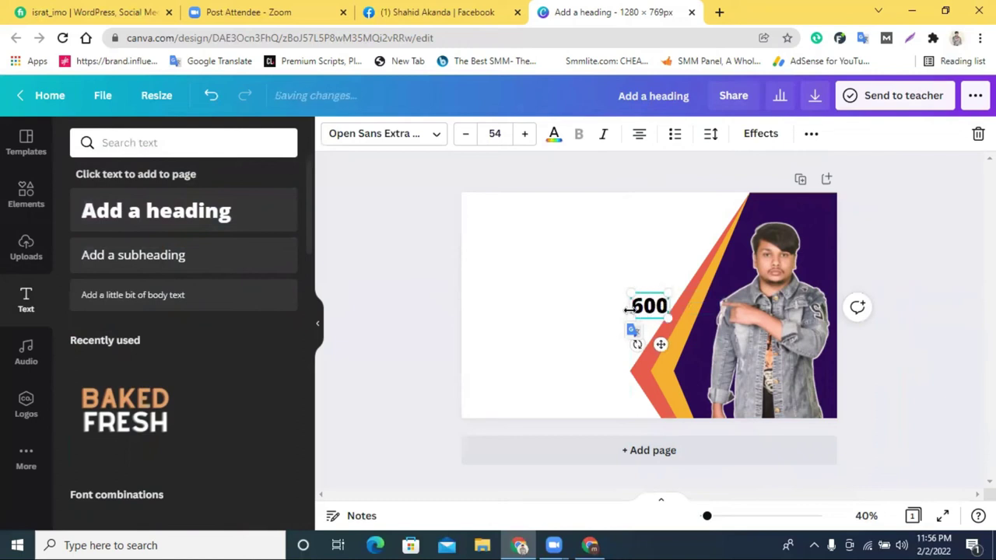
type("+")
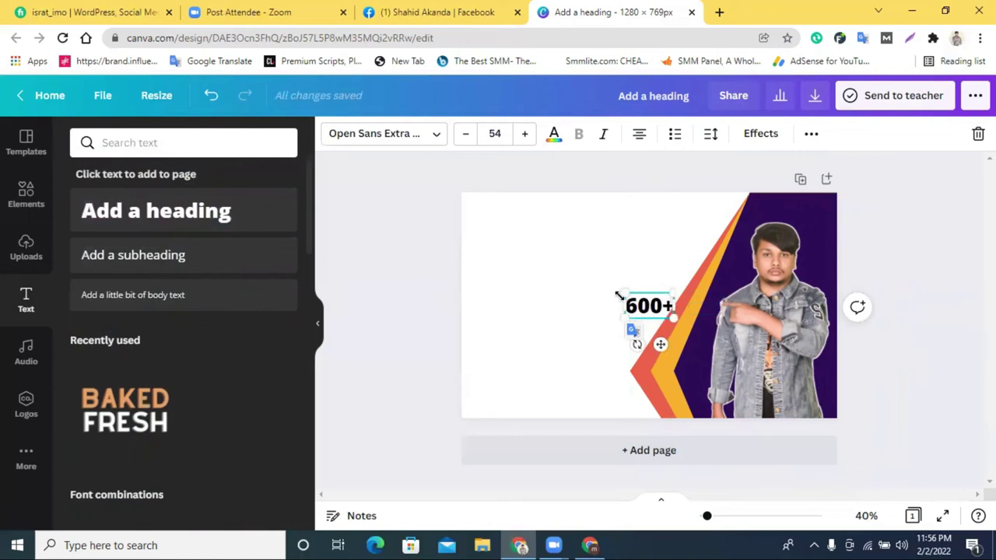
left_click_drag(619, 294, 560, 275)
left_click_drag(637, 291, 547, 233)
Step: Apply the Splice effect to the "600+" heading with offset 6 and the yellow-orange document color
left_click(760, 133)
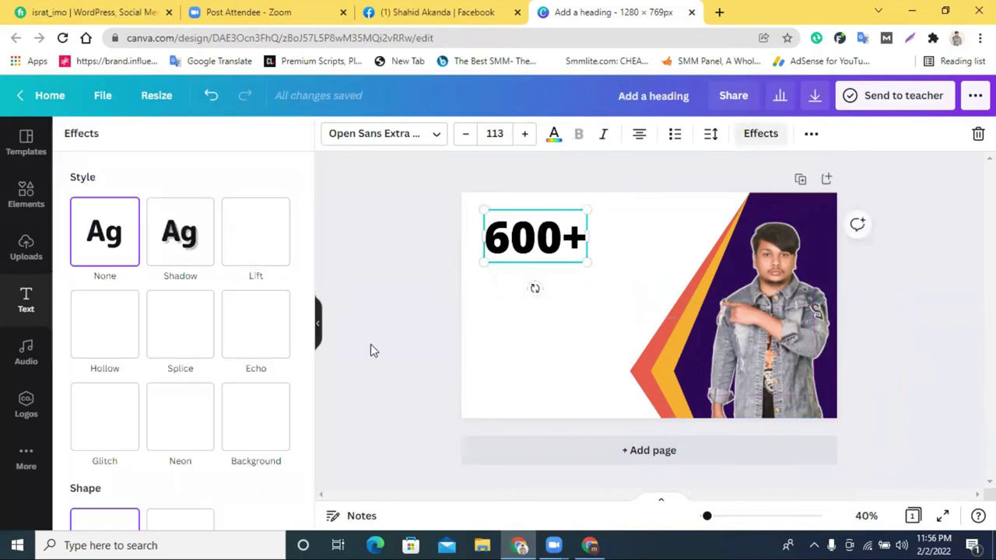
left_click(192, 342)
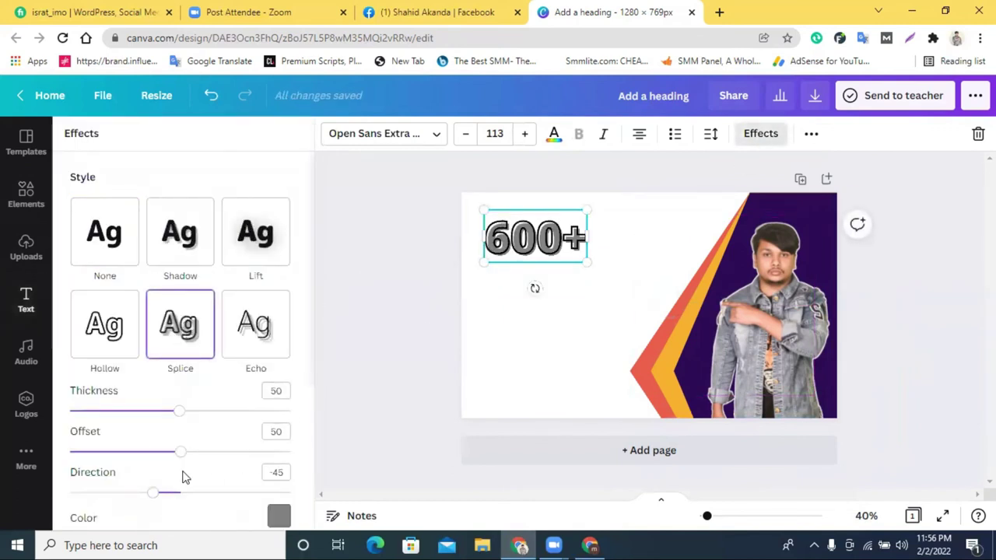
left_click_drag(179, 453, 86, 454)
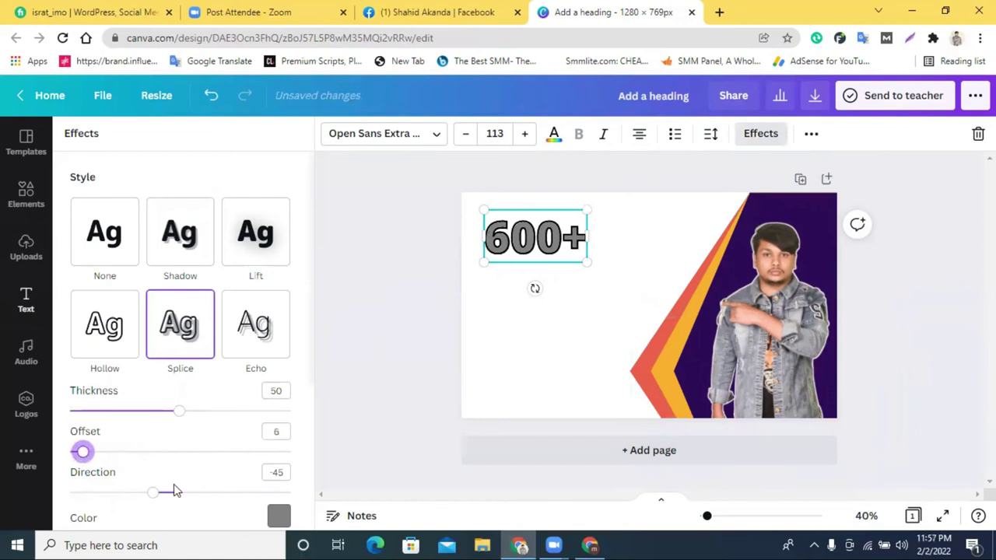
left_click(279, 515)
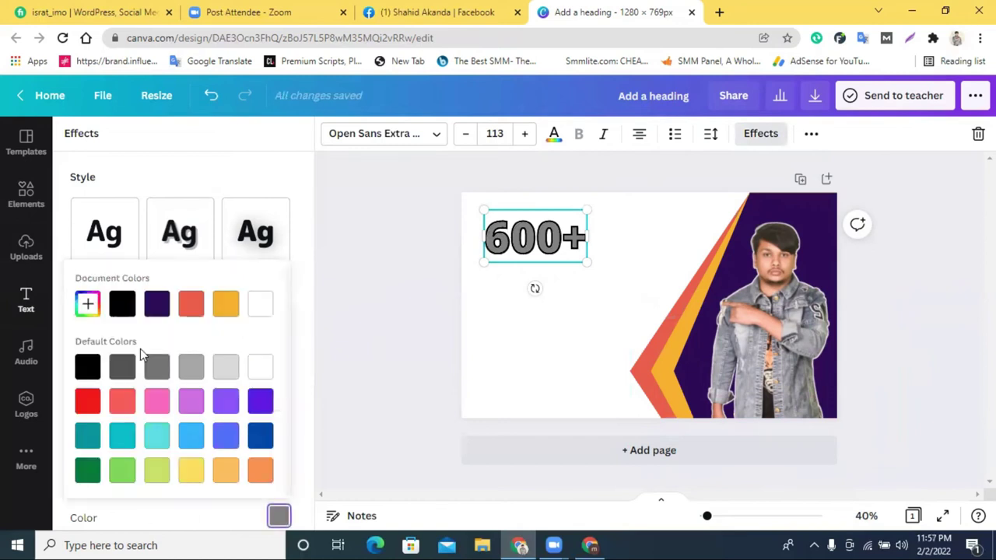
left_click(123, 305)
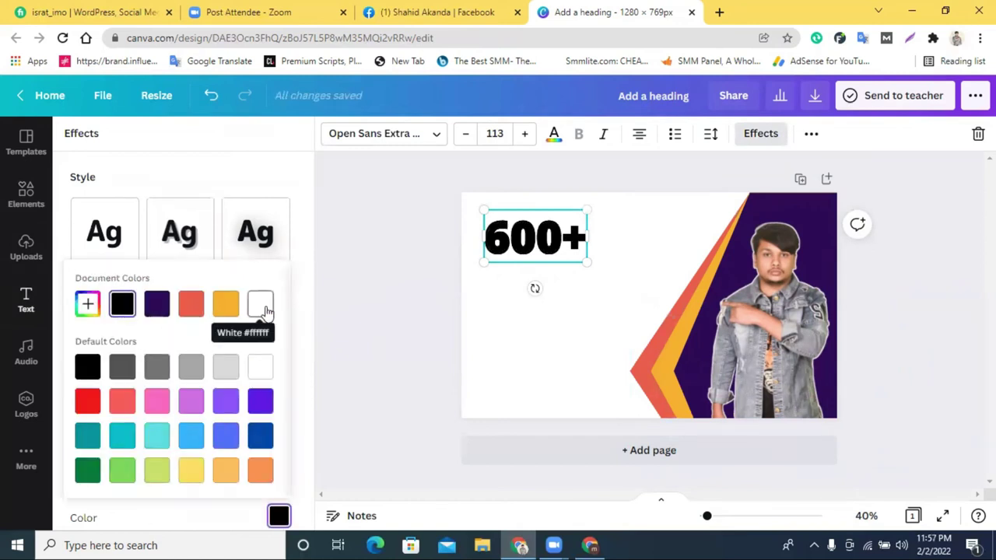
left_click(226, 303)
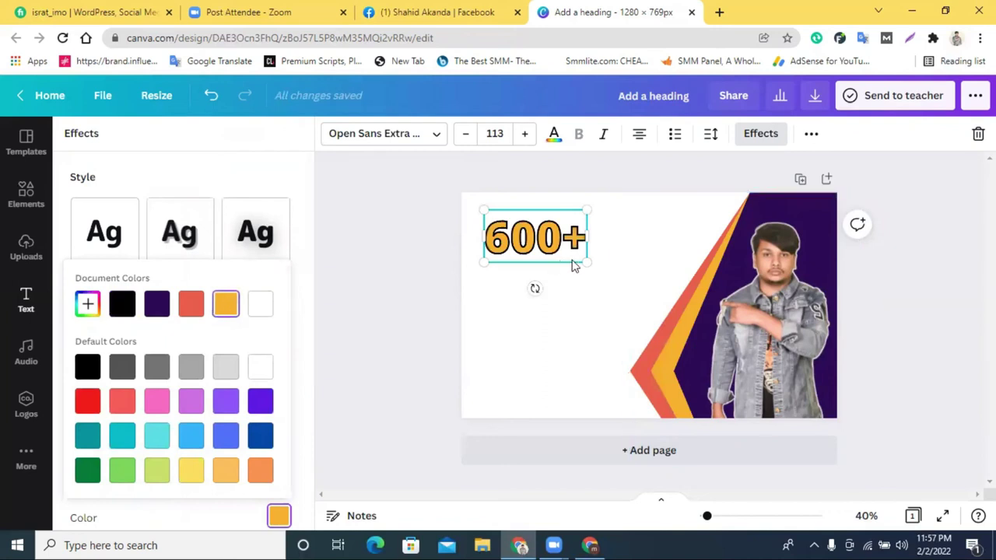
Step: Resize the "600+" heading to font size 138 and position it close to the page's upper-left corner
left_click_drag(580, 259, 617, 273)
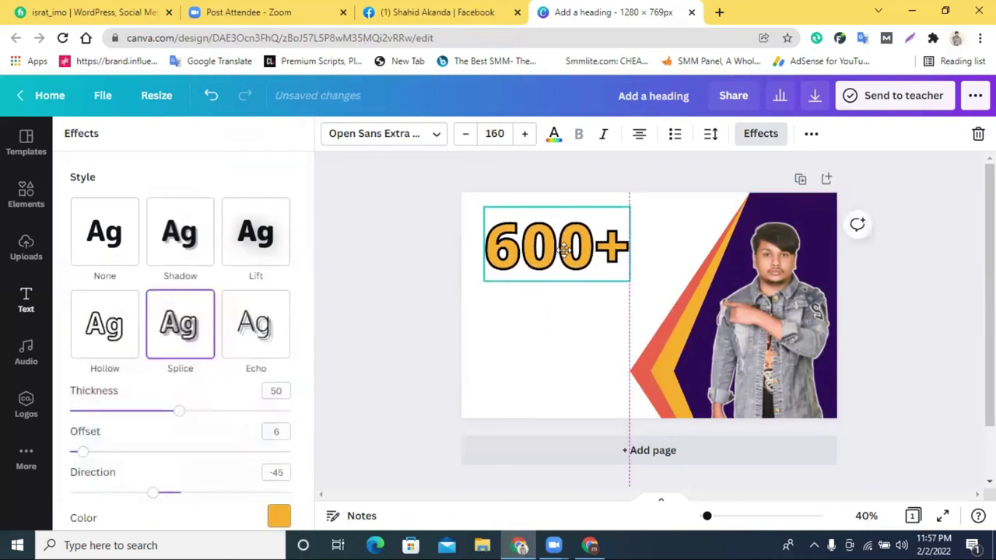
left_click_drag(618, 196, 597, 200)
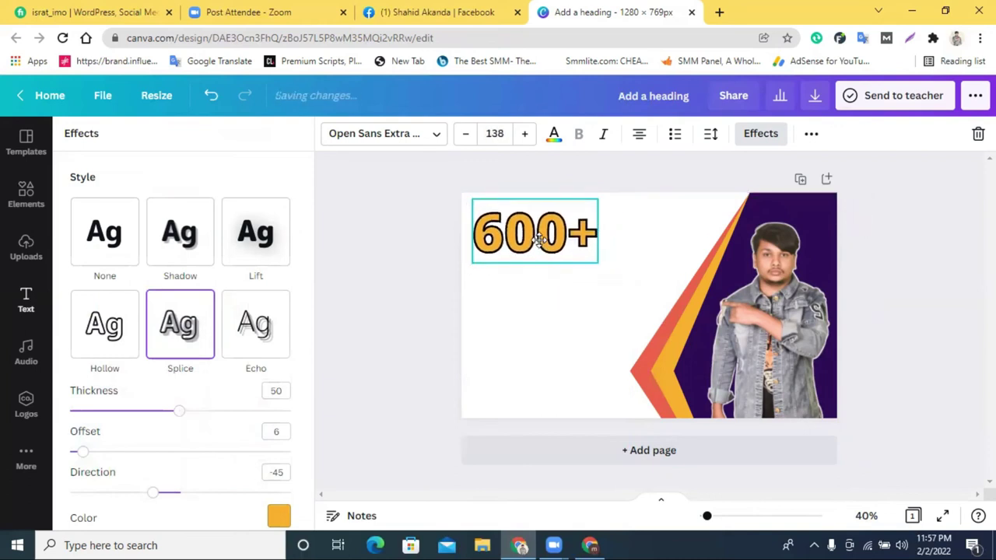
left_click(420, 286)
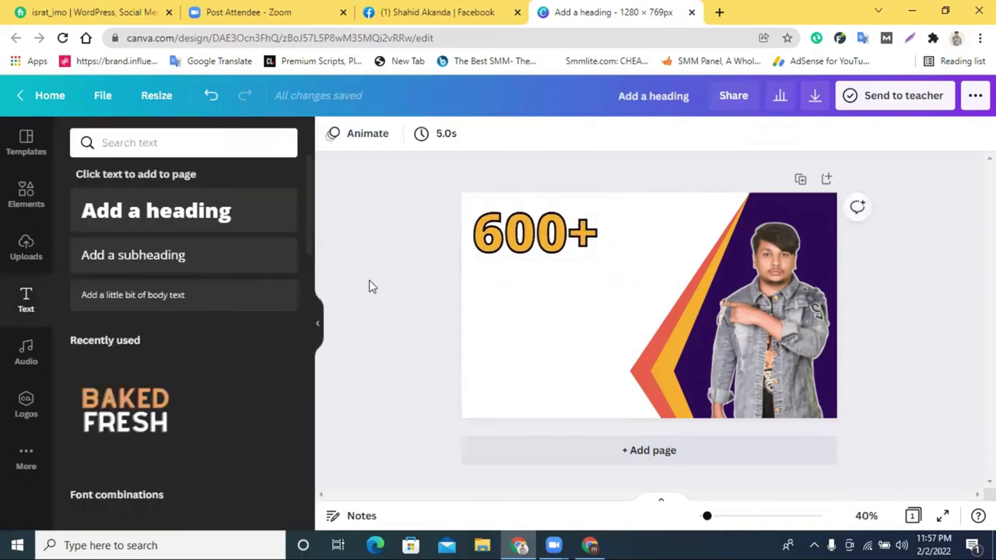
left_click(203, 231)
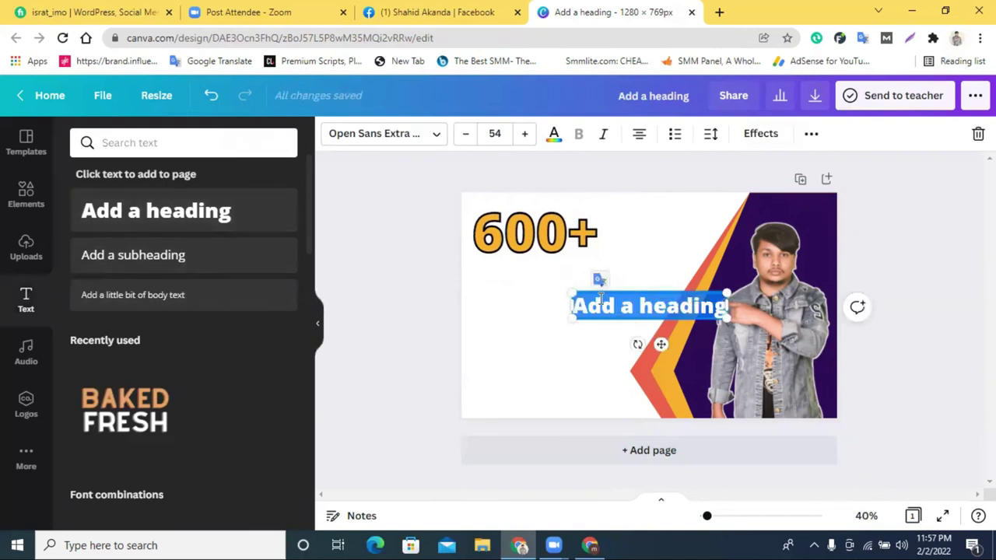
type("P")
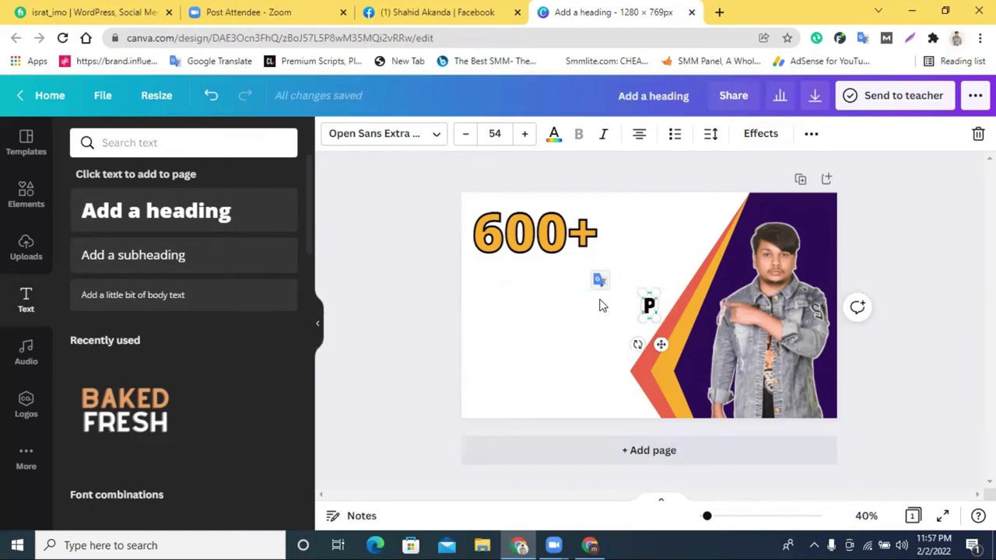
type("r")
key("BackSpace")
type("R")
left_click(675, 300)
left_click(649, 305)
key("Delete")
Step: Duplicate the "600+" heading and replace the copy's text with "Profile backlink"
left_click(483, 249)
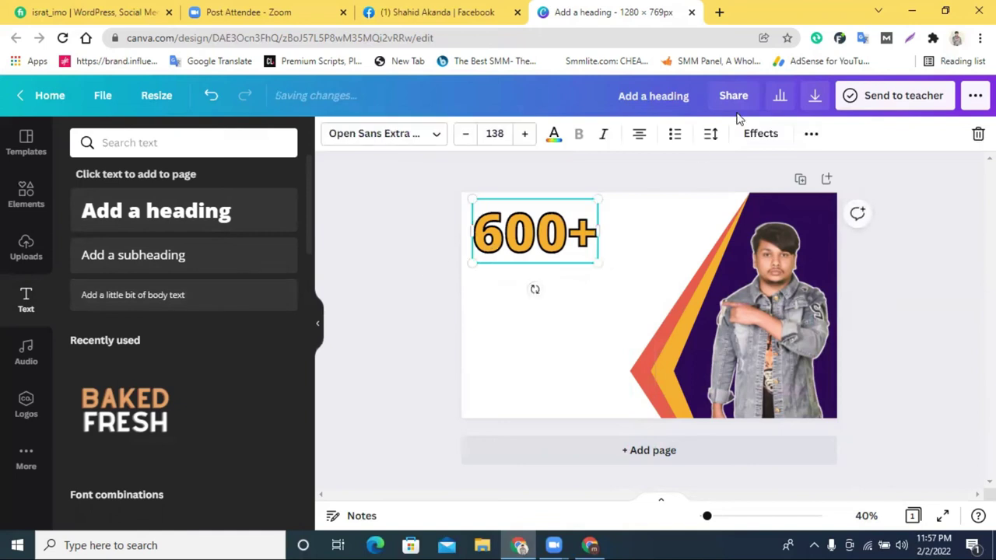
left_click(811, 134)
key("ctrl+d")
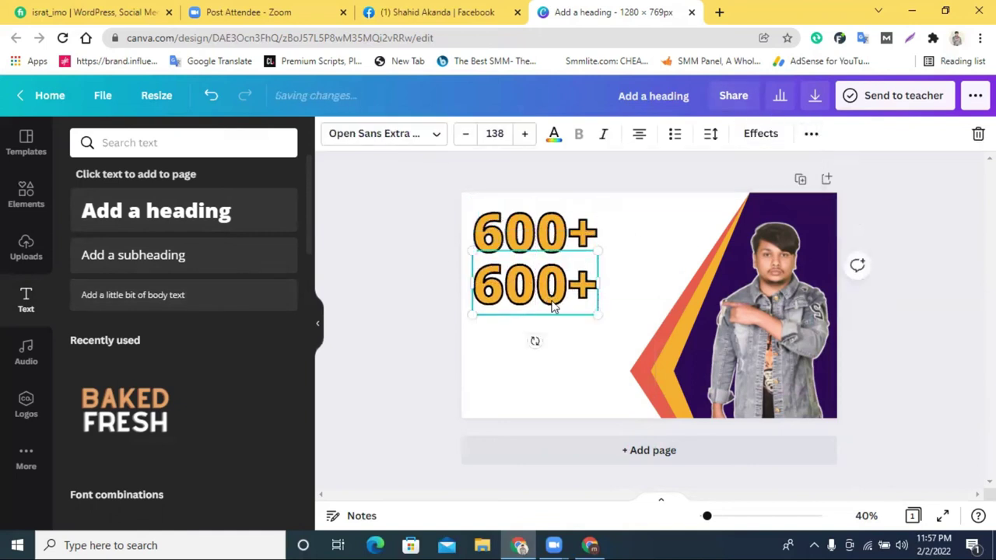
double_click(553, 299)
type("Pr")
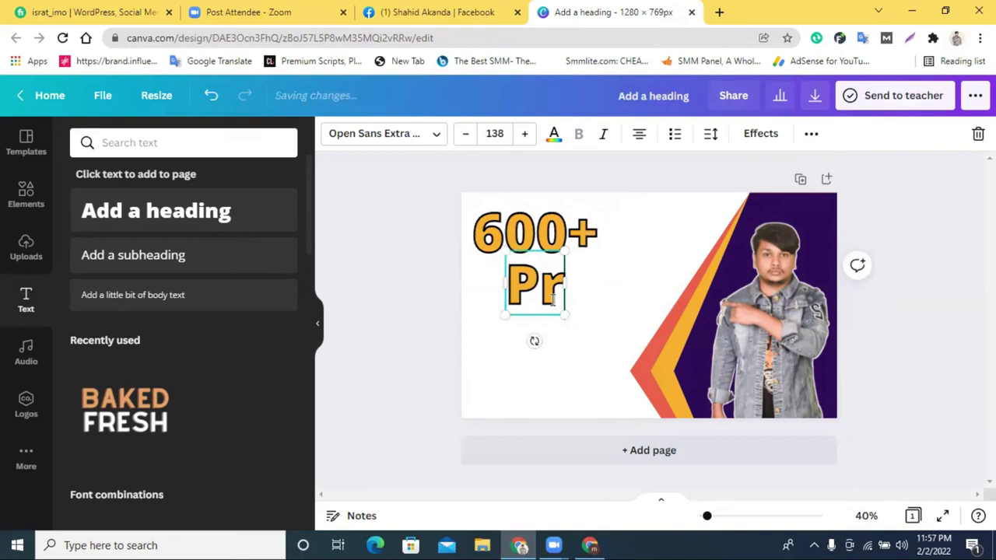
type("ofile ")
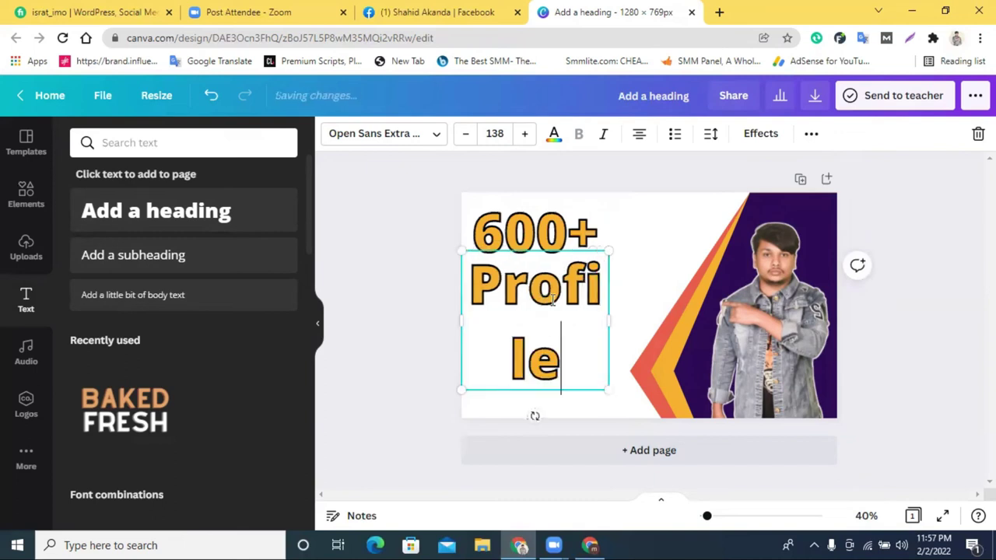
type("back link")
Step: Scale the "Profile backlink" heading to font size 67.8, place it below "600+" and narrow its box to wrap onto two lines
left_click_drag(609, 337, 942, 279)
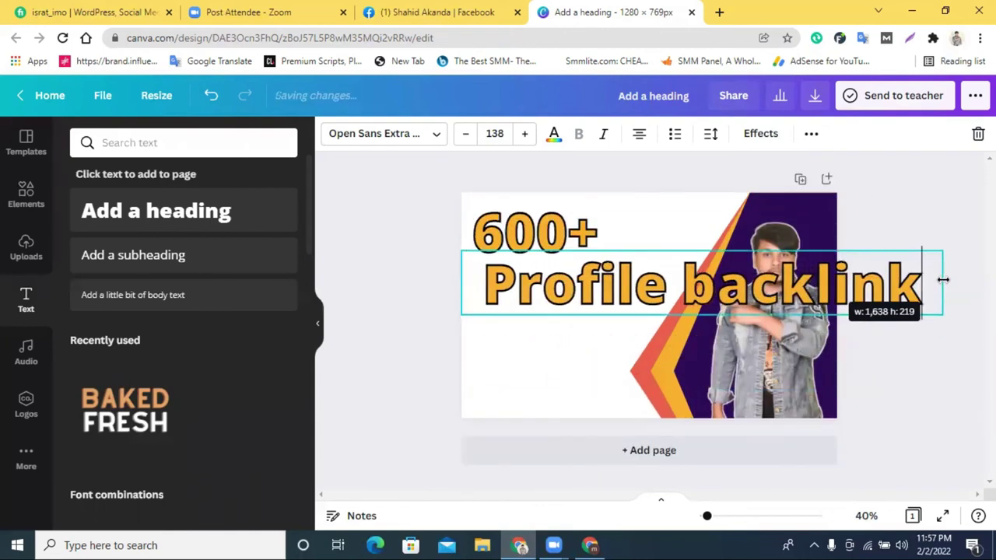
left_click_drag(943, 315, 695, 311)
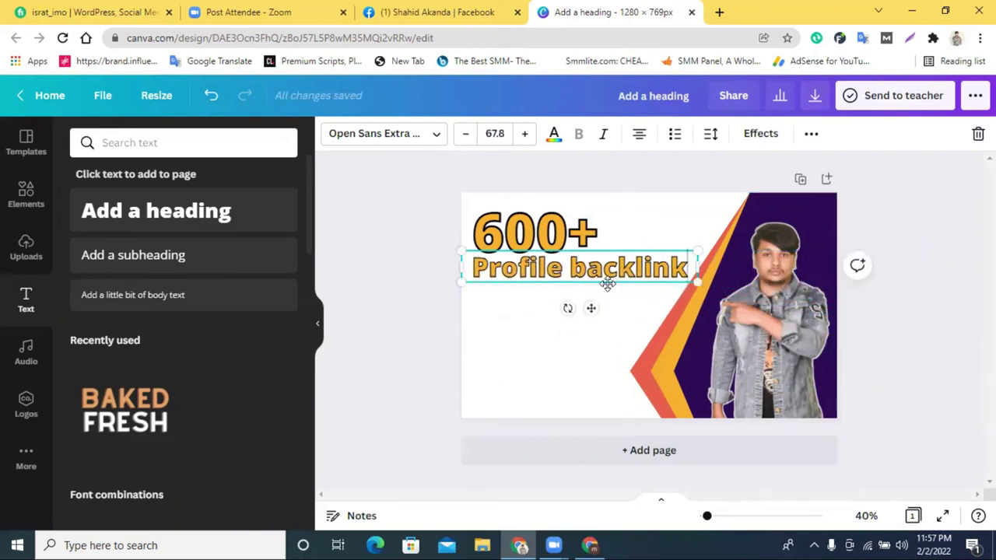
left_click(395, 292)
left_click_drag(545, 282, 554, 294)
left_click_drag(697, 280, 667, 281)
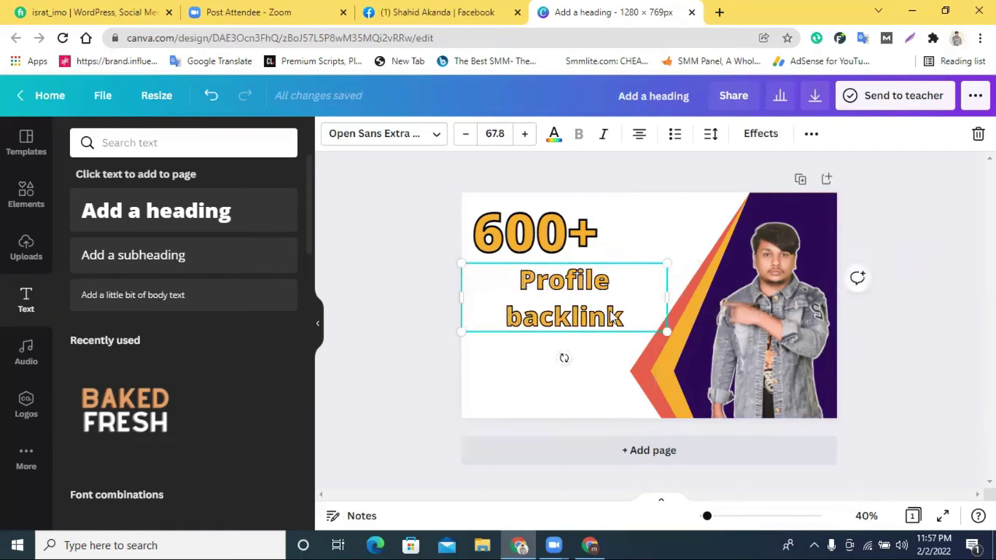
Step: Tighten the line spacing of the "Profile backlink" heading to 0.96
left_click(758, 135)
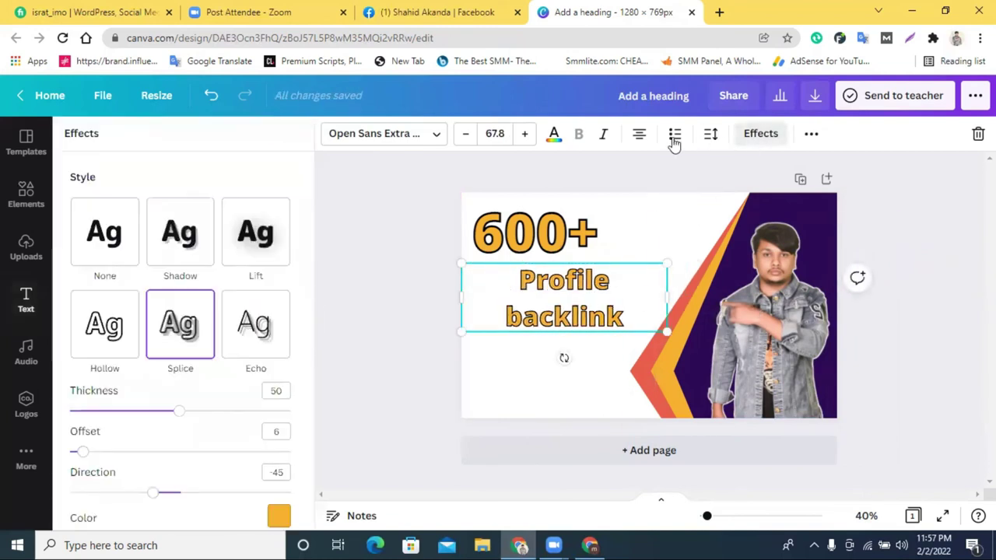
left_click(710, 133)
left_click_drag(842, 214, 826, 215)
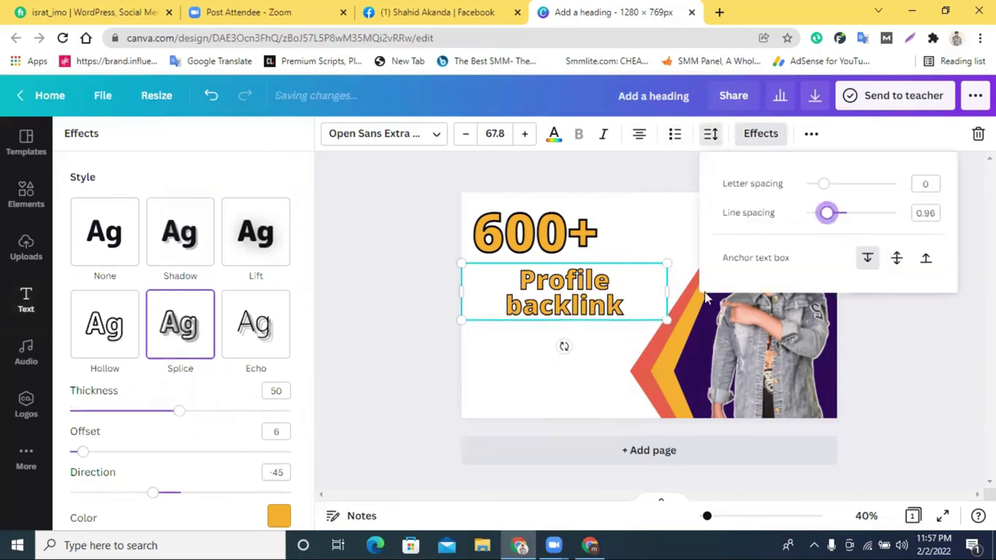
Step: Capitalize the second word to read "Profile Backlink" and scale the heading to font size 85.6, leaving it below "600+"
left_click(512, 308)
mouse_move(522, 306)
left_mouse_down()
mouse_move(507, 306)
mouse_move(519, 288)
left_mouse_up()
type("B")
left_click(420, 311)
left_click(473, 322)
left_click_drag(454, 327, 407, 336)
left_click_drag(535, 318, 556, 320)
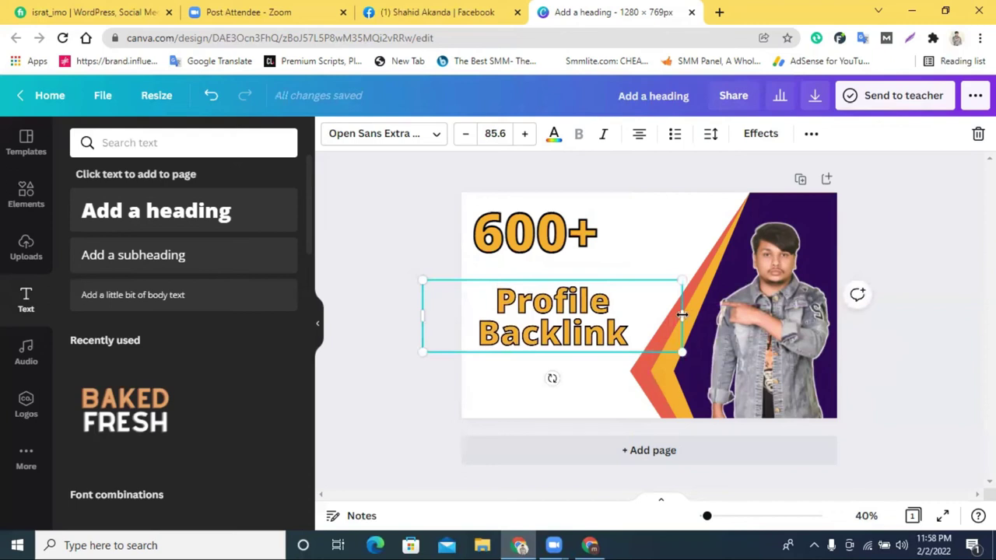
Step: Duplicate the "Profile Backlink" heading, set the two copies one above the other and delete the word "Backlink" from the upper one
left_click(810, 133)
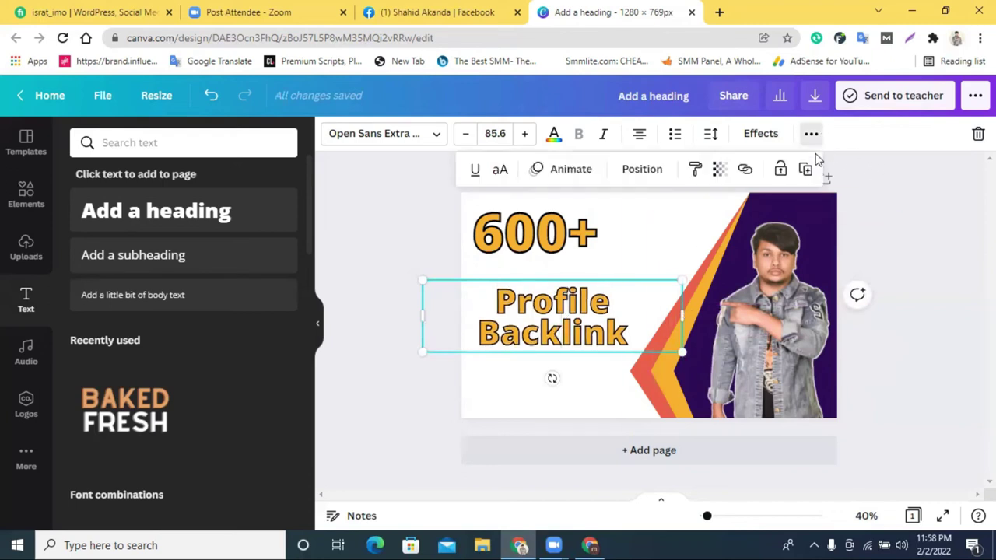
key("ctrl+d")
left_click_drag(587, 369, 593, 443)
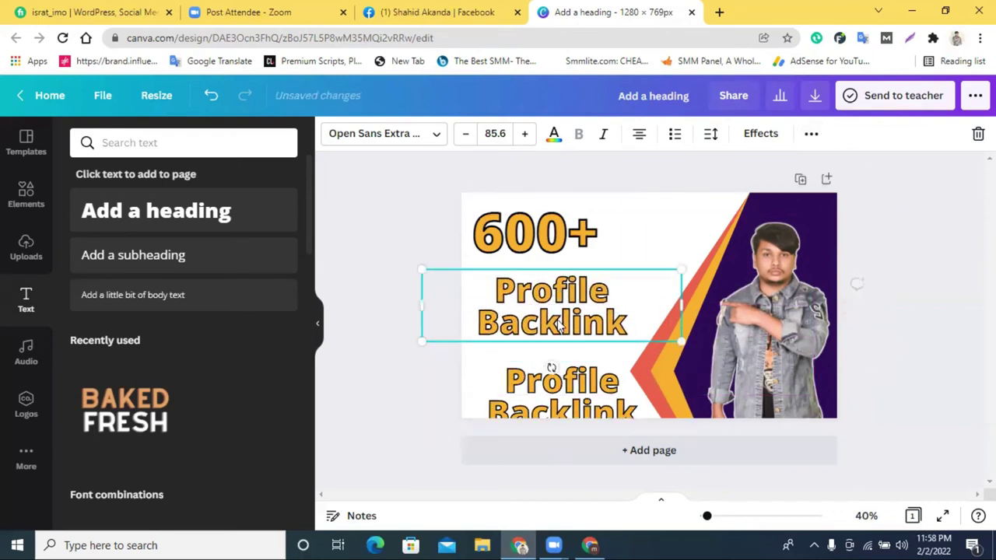
double_click(559, 327)
double_click(558, 327)
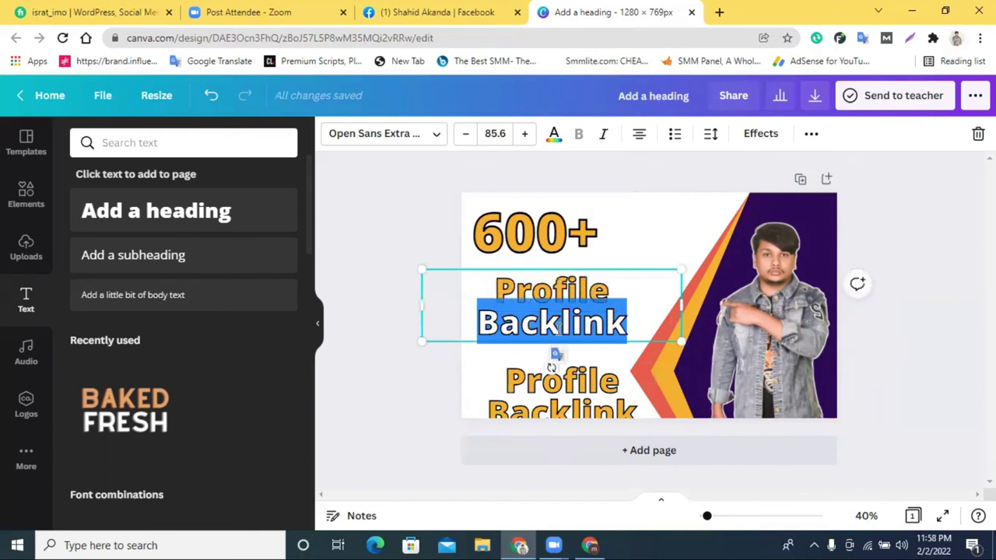
key("BackSpace")
Step: Narrow the "Profile" text box, enlarge the word and place it directly beneath "600+", aligned with its left edge
left_click_drag(417, 291, 511, 285)
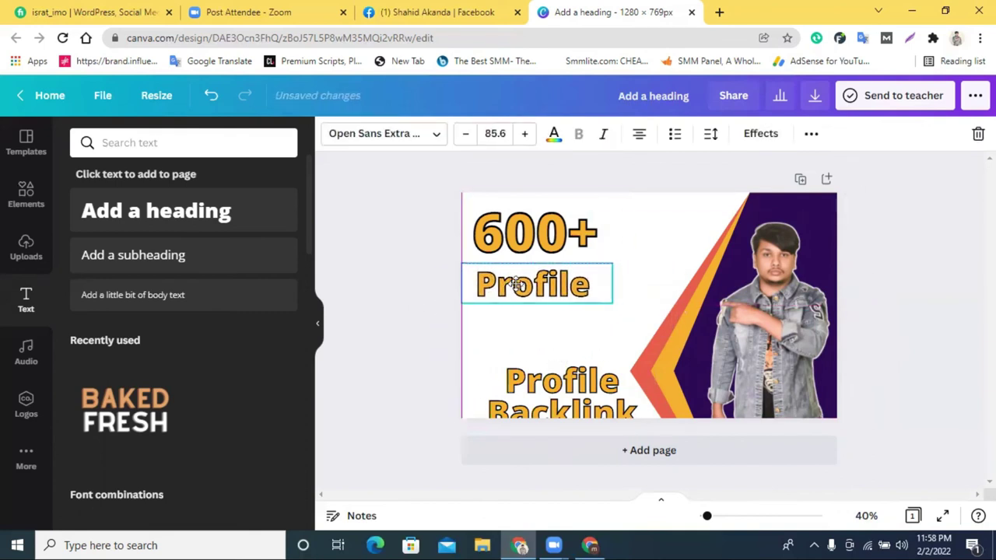
left_click_drag(610, 301, 675, 331)
left_click_drag(583, 287, 575, 286)
Step: Delete the word "Profile" from the lower copy and fit the remaining "Backlink" directly beneath the large "Profile" heading
double_click(566, 351)
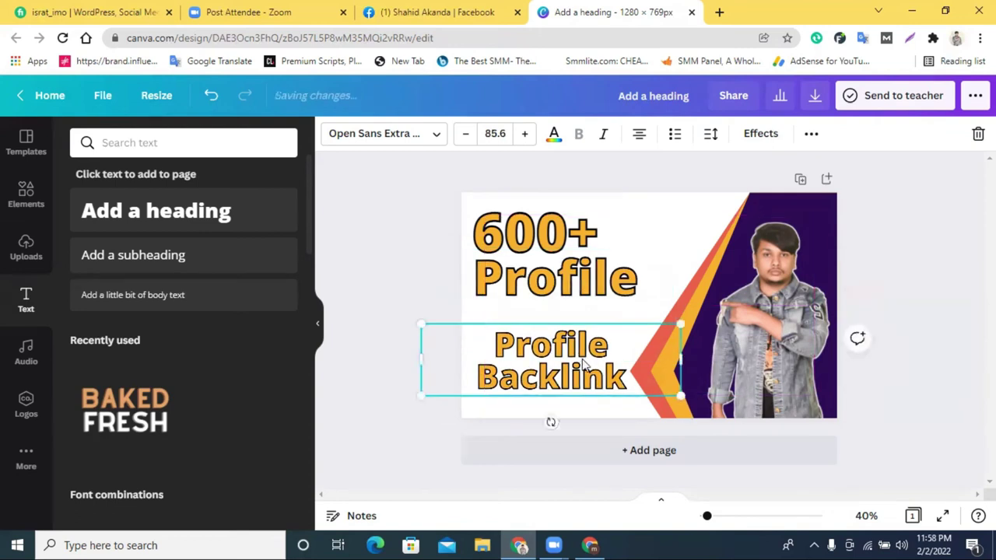
key("Delete")
key("Delete")
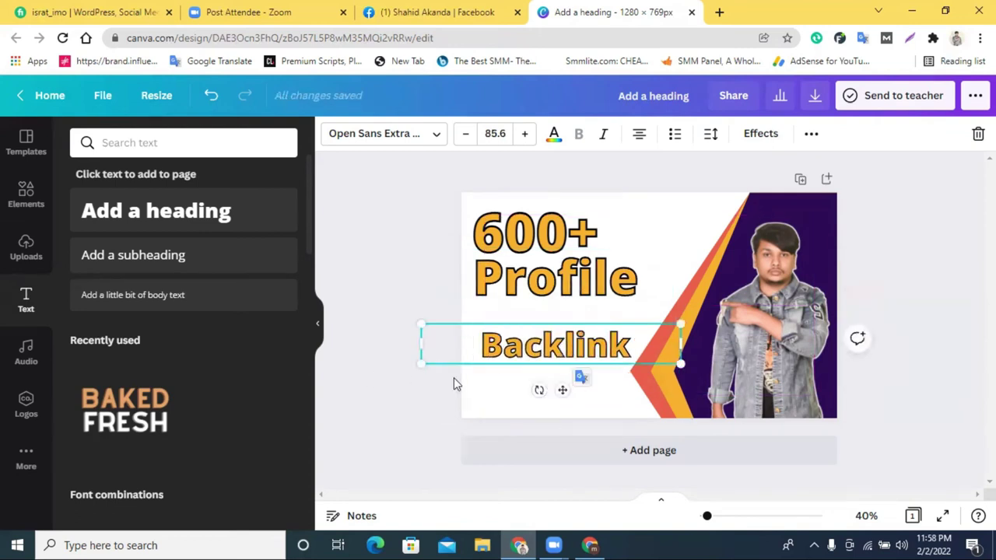
mouse_move(542, 347)
left_mouse_down()
mouse_move(531, 347)
mouse_move(537, 339)
left_mouse_up()
left_click(336, 412)
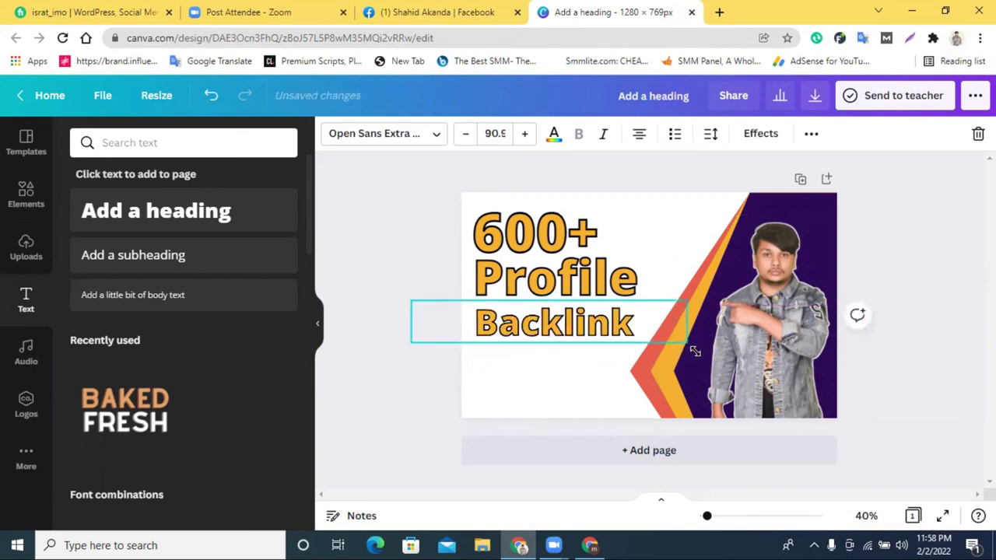